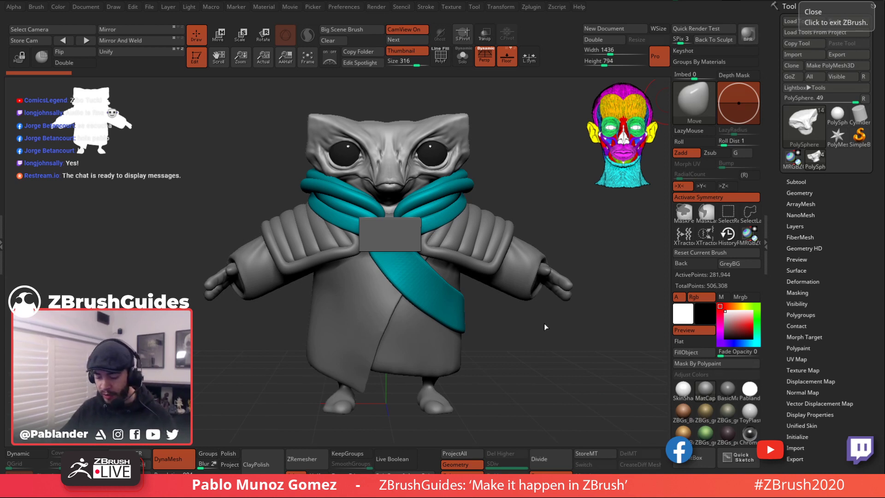
pyautogui.moveTo(487, 187); pyautogui.dragTo(508, 154)
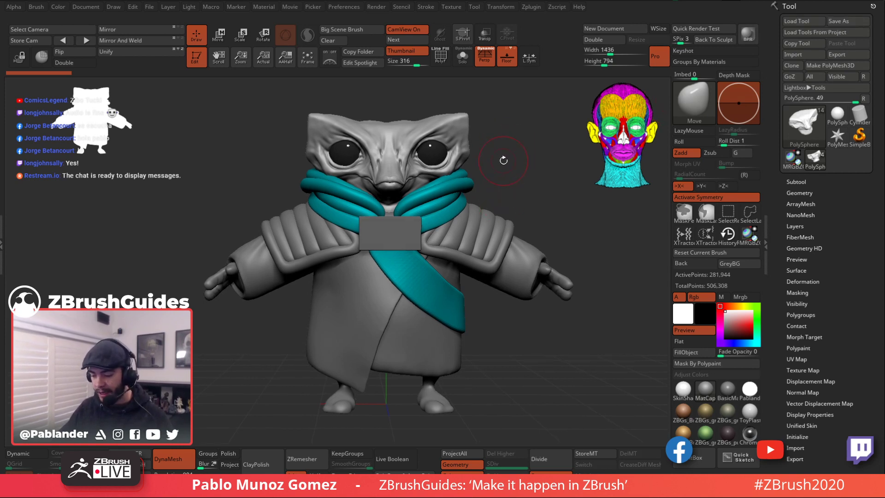
pyautogui.moveTo(506, 170)
pyautogui.keyDown('alt'); pyautogui.mouseDown()
pyautogui.moveTo(517, 170)
pyautogui.moveTo(503, 146)
pyautogui.mouseUp(); pyautogui.keyUp('alt')
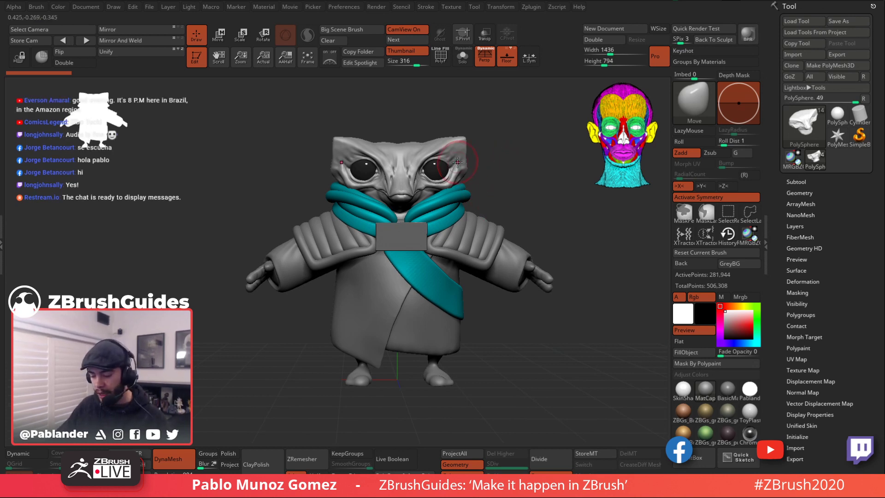
pyautogui.moveTo(524, 178); pyautogui.dragTo(522, 181)
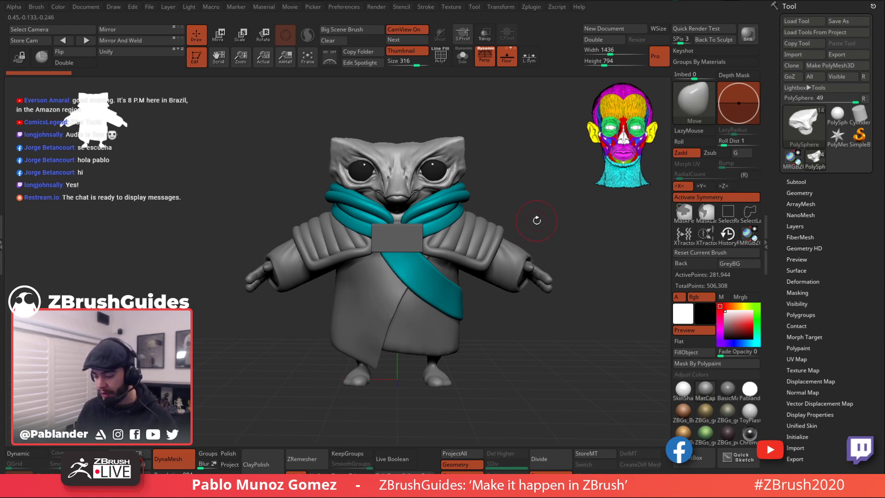
pyautogui.moveTo(533, 219); pyautogui.dragTo(526, 216)
pyautogui.moveTo(513, 326); pyautogui.dragTo(517, 317)
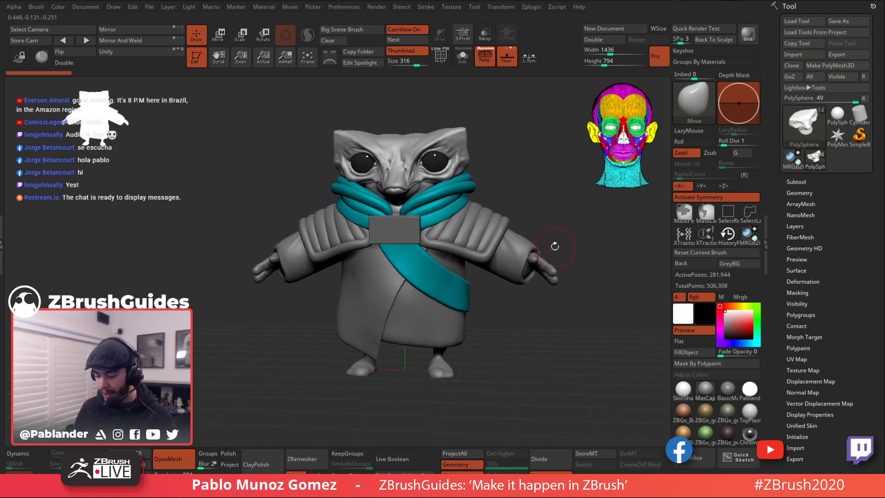
pyautogui.moveTo(555, 247); pyautogui.dragTo(552, 236)
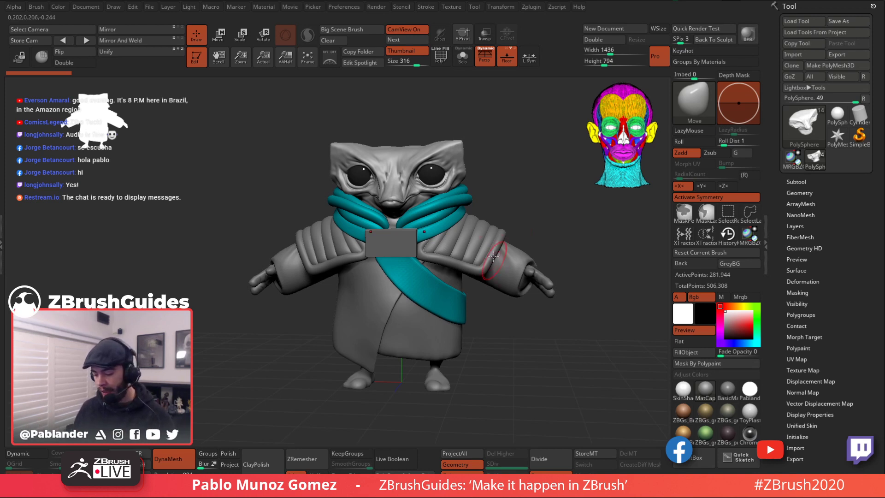
# Step: Isolate the padded shoulder piece with Solo to inspect it, and show the whole character again
pyautogui.keyDown('alt'); pyautogui.click(471, 249); pyautogui.keyUp('alt')
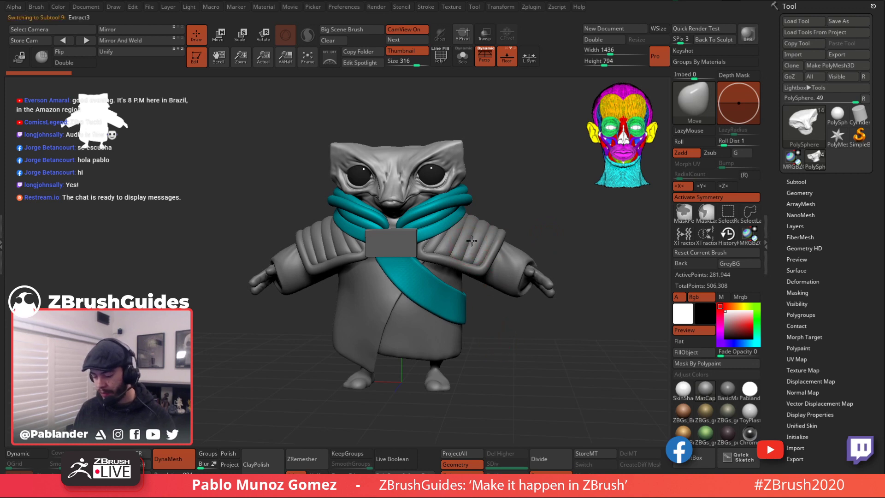
pyautogui.hotkey('shift', 's')
pyautogui.moveTo(522, 186); pyautogui.dragTo(524, 194)
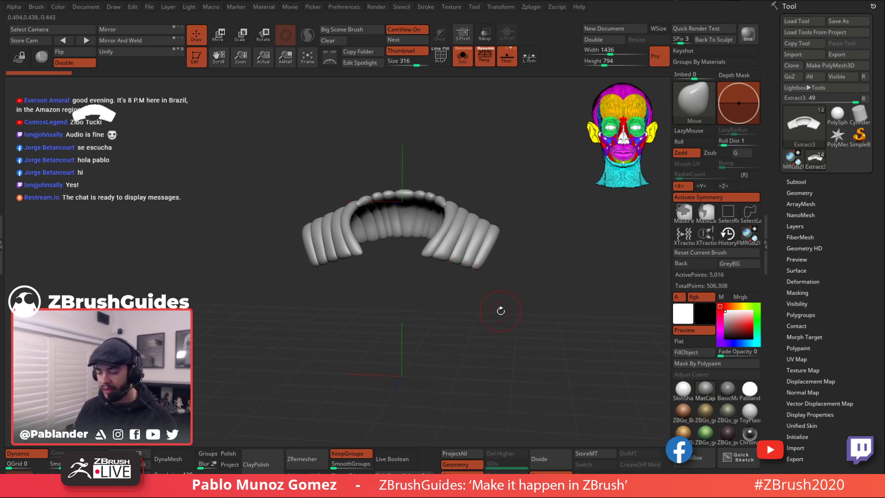
pyautogui.click(463, 56)
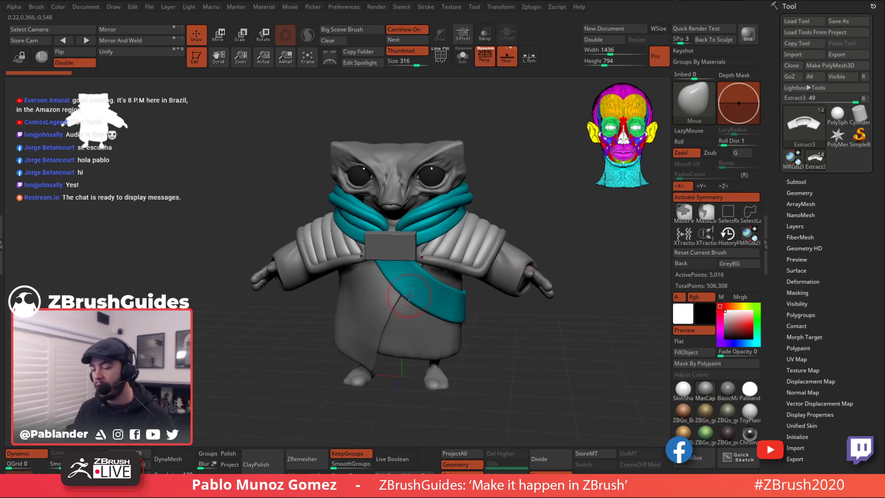
pyautogui.moveTo(516, 323)
pyautogui.mouseDown()
pyautogui.moveTo(494, 310)
pyautogui.moveTo(515, 310)
pyautogui.moveTo(517, 320)
pyautogui.moveTo(495, 330)
pyautogui.moveTo(495, 317)
pyautogui.mouseUp()
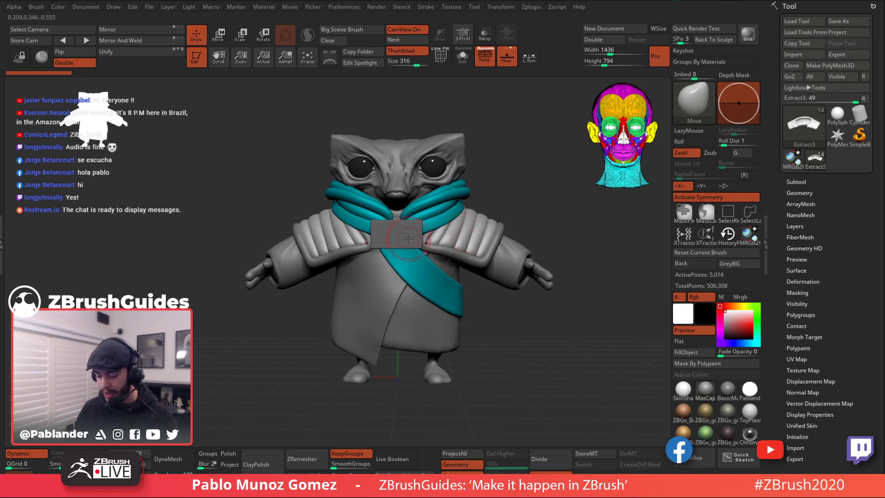
# Step: Make the rectangular chest plate the active subtool and open the Subtool list
pyautogui.keyDown('alt'); pyautogui.click(467, 211); pyautogui.keyUp('alt')
pyautogui.moveTo(426, 123); pyautogui.dragTo(492, 177)
pyautogui.moveTo(504, 157)
pyautogui.mouseDown()
pyautogui.moveTo(510, 223)
pyautogui.moveTo(492, 221)
pyautogui.moveTo(519, 179)
pyautogui.moveTo(515, 171)
pyautogui.mouseUp()
pyautogui.moveTo(495, 305); pyautogui.dragTo(645, 261)
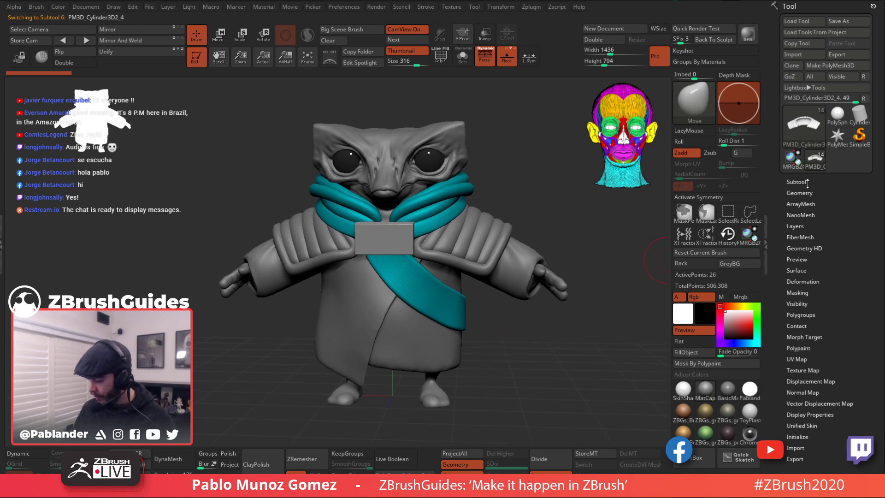
pyautogui.click(807, 182)
pyautogui.moveTo(534, 371)
pyautogui.mouseDown()
pyautogui.moveTo(538, 356)
pyautogui.moveTo(530, 356)
pyautogui.mouseUp()
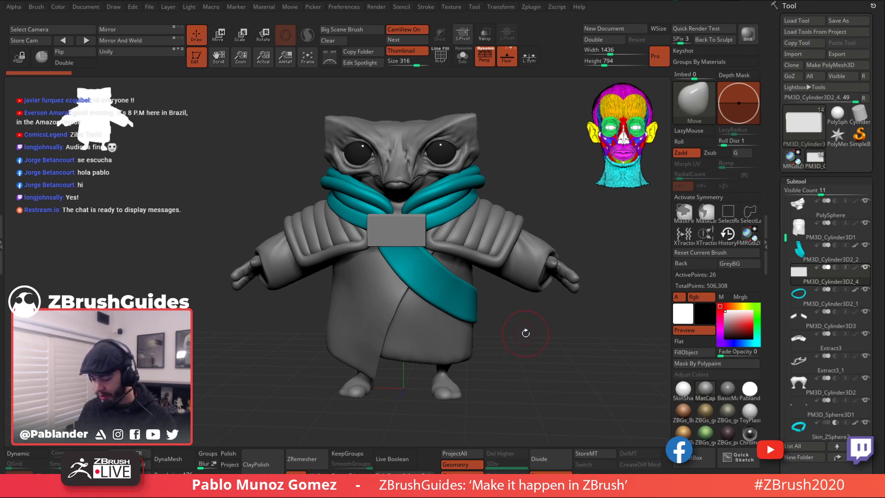
pyautogui.moveTo(524, 335); pyautogui.dragTo(522, 343)
# Step: Make the padded shoulder piece (Extract3) the active subtool and examine it on the character
pyautogui.keyDown('alt'); pyautogui.click(504, 242); pyautogui.keyUp('alt')
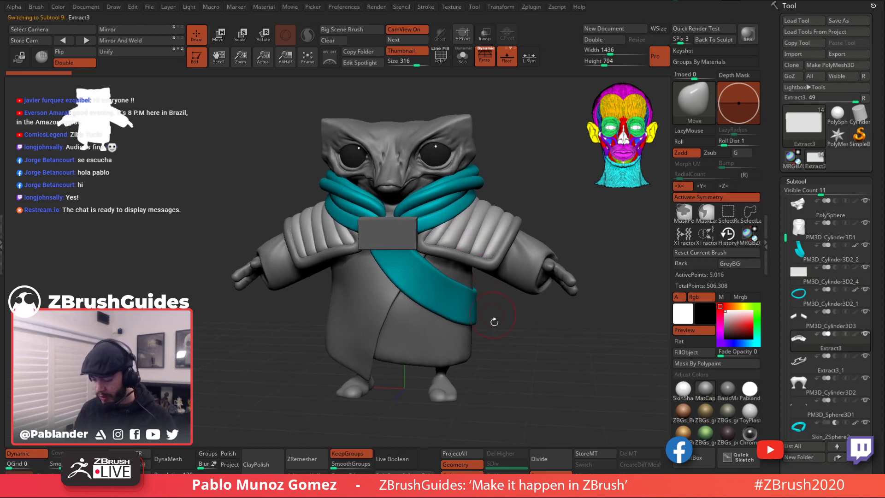
pyautogui.moveTo(509, 331); pyautogui.dragTo(493, 328)
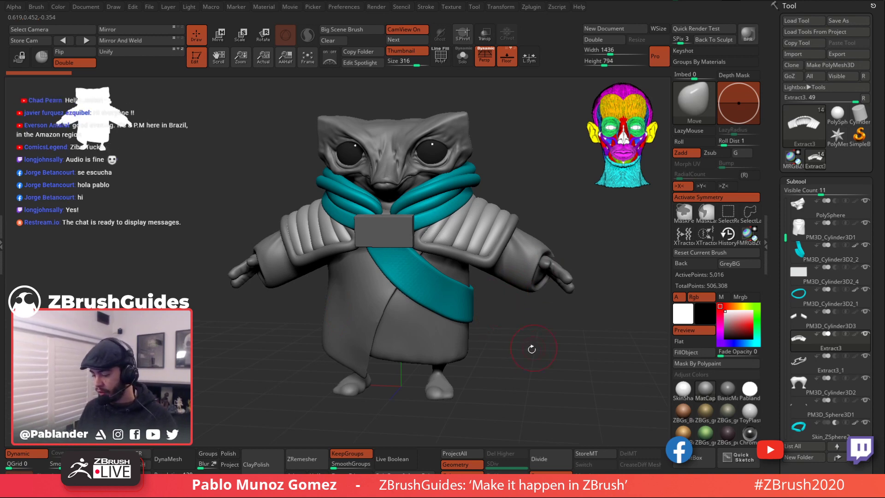
pyautogui.moveTo(503, 351); pyautogui.dragTo(539, 328)
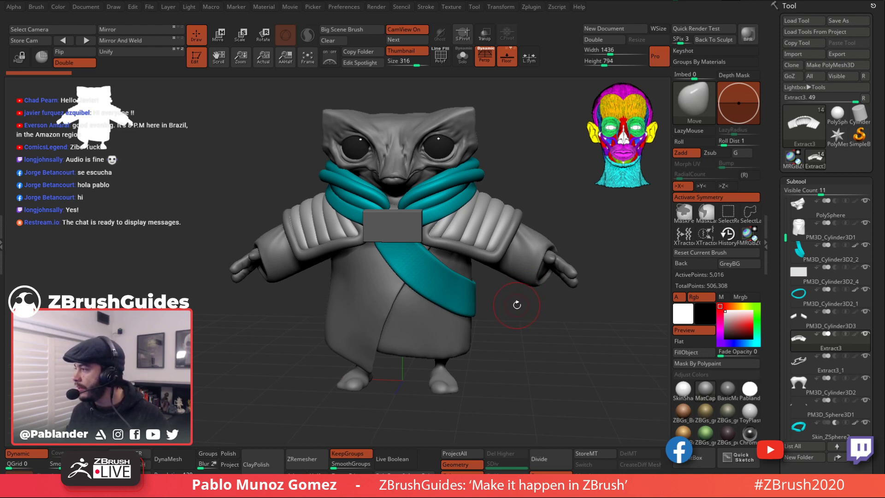
pyautogui.moveTo(530, 332)
pyautogui.mouseDown()
pyautogui.moveTo(545, 326)
pyautogui.moveTo(521, 335)
pyautogui.mouseUp()
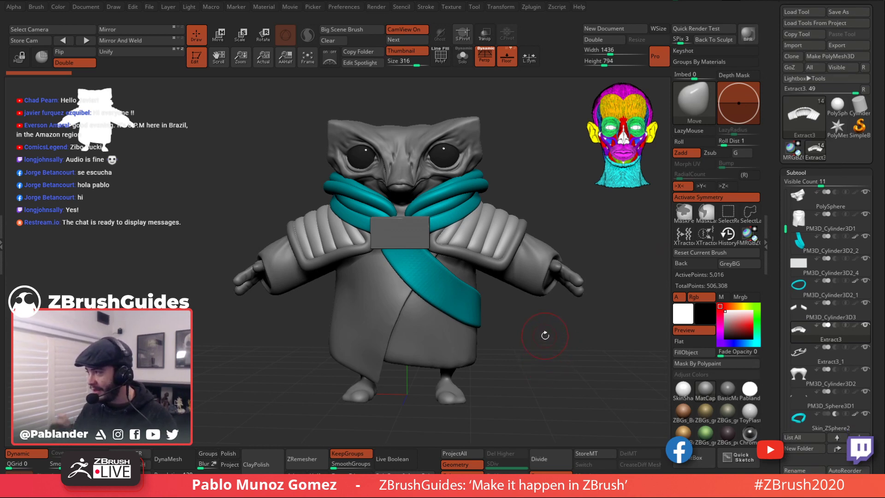
pyautogui.moveTo(533, 355); pyautogui.dragTo(601, 291)
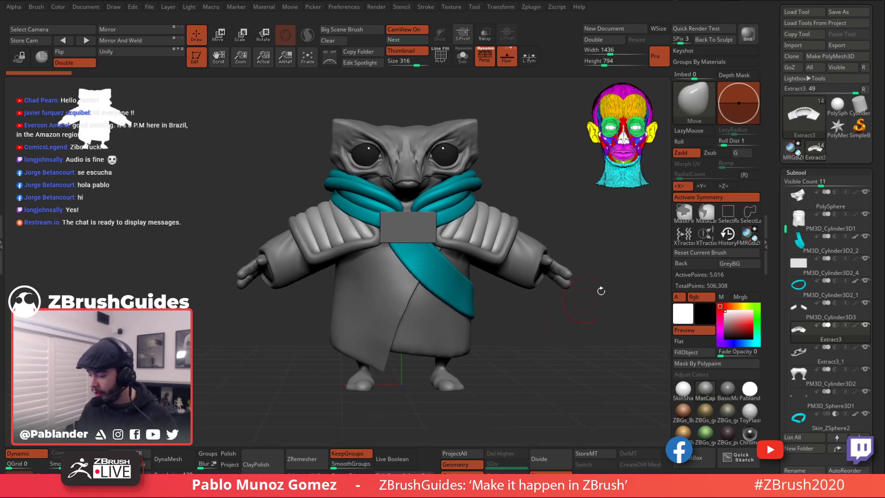
pyautogui.moveTo(775, 172); pyautogui.dragTo(775, 182)
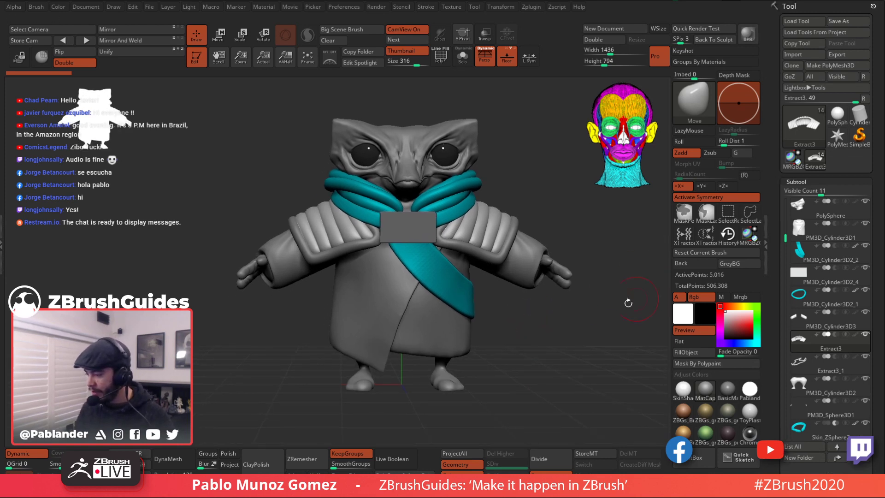
pyautogui.moveTo(561, 330)
pyautogui.mouseDown()
pyautogui.moveTo(508, 336)
pyautogui.moveTo(559, 326)
pyautogui.moveTo(547, 329)
pyautogui.mouseUp()
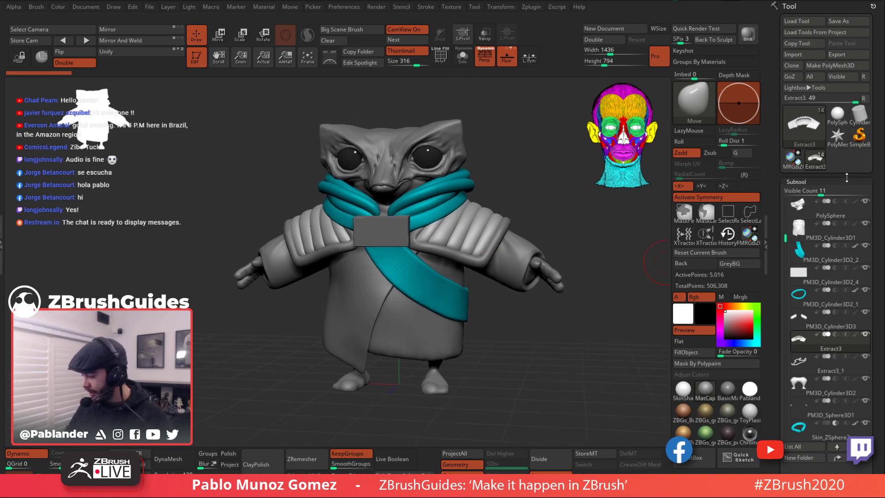
# Step: Switch to a Plane3D primitive, convert it to a PolyMesh3D and turn on its PolyFrame display
pyautogui.click(803, 124)
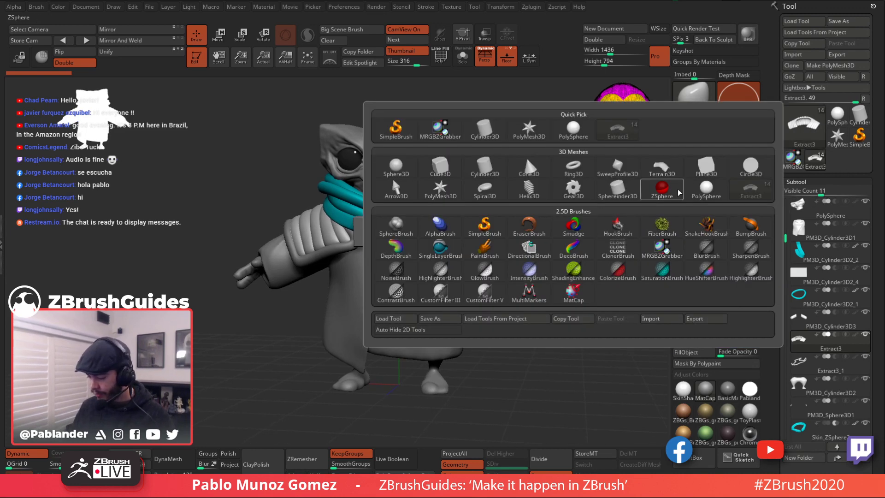
pyautogui.click(706, 166)
pyautogui.moveTo(566, 303); pyautogui.dragTo(546, 297)
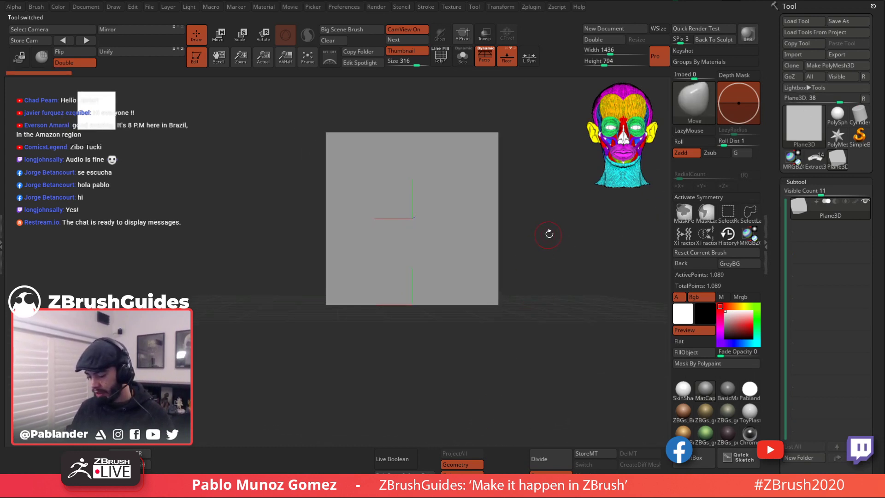
pyautogui.click(845, 68)
pyautogui.click(441, 55)
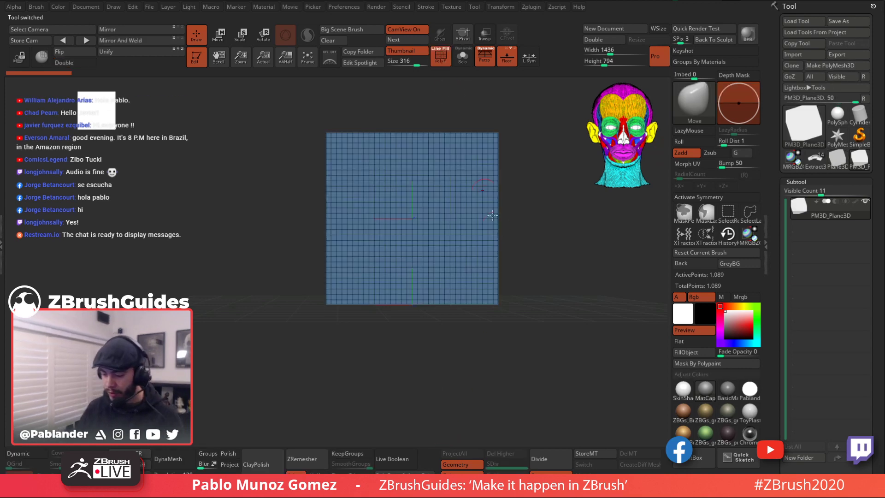
# Step: Examine the plane's polygon grid, compare it with the character's wireframe, and return to PM3D_Plane3D
pyautogui.press('f')
pyautogui.moveTo(546, 267); pyautogui.dragTo(419, 283)
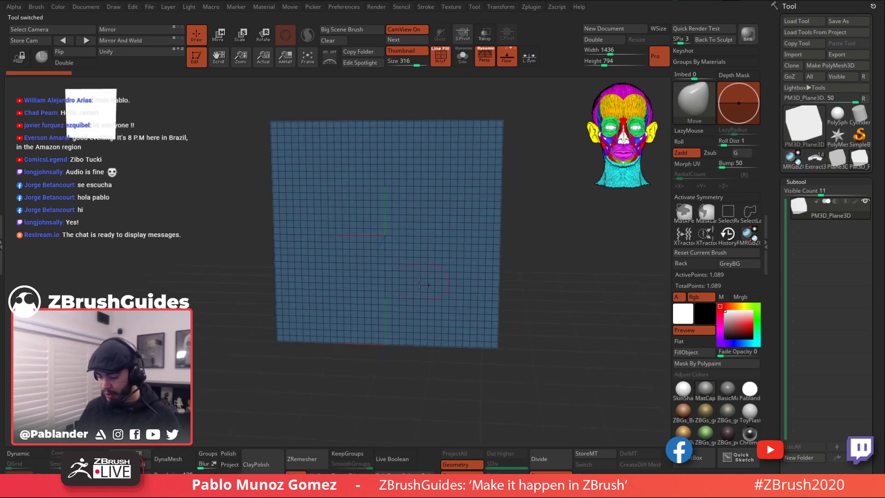
pyautogui.keyDown('shift'); pyautogui.moveTo(543, 280); pyautogui.dragTo(449, 298); pyautogui.keyUp('shift')
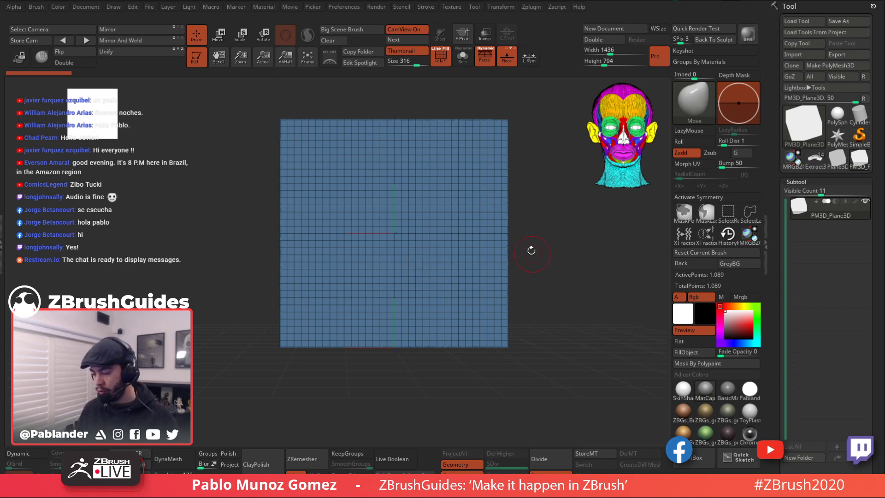
pyautogui.click(815, 159)
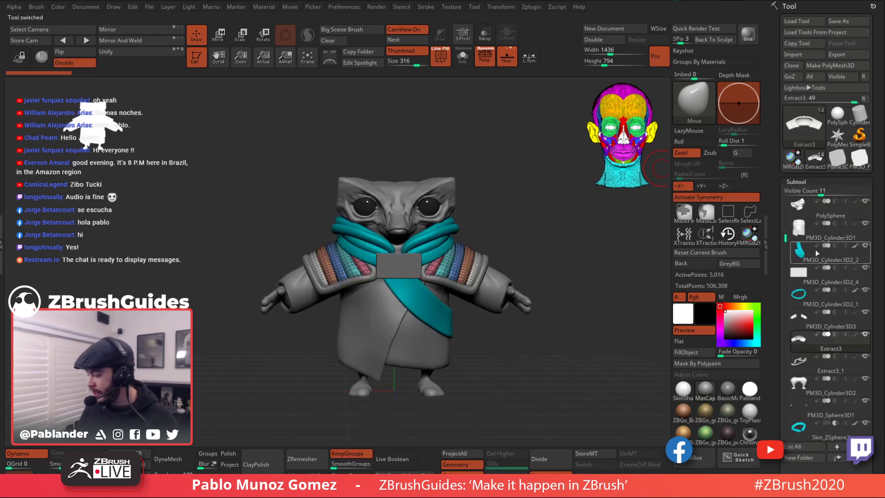
pyautogui.click(858, 160)
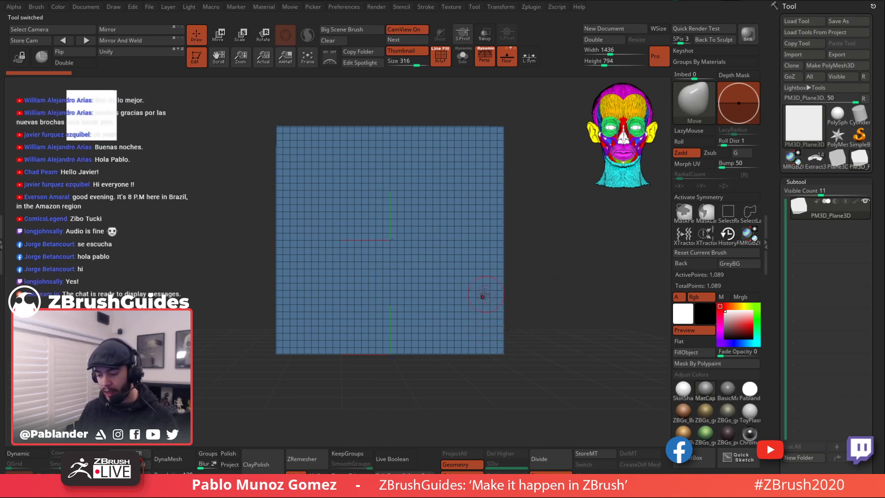
# Step: Subdivide the plane once with Divide and turn off Perspective to show its rounded corner up close
pyautogui.click(546, 458)
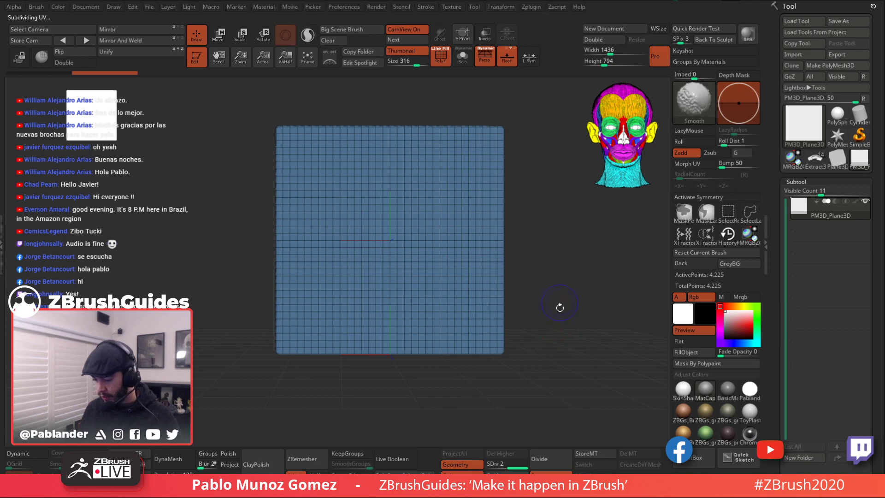
pyautogui.click(485, 56)
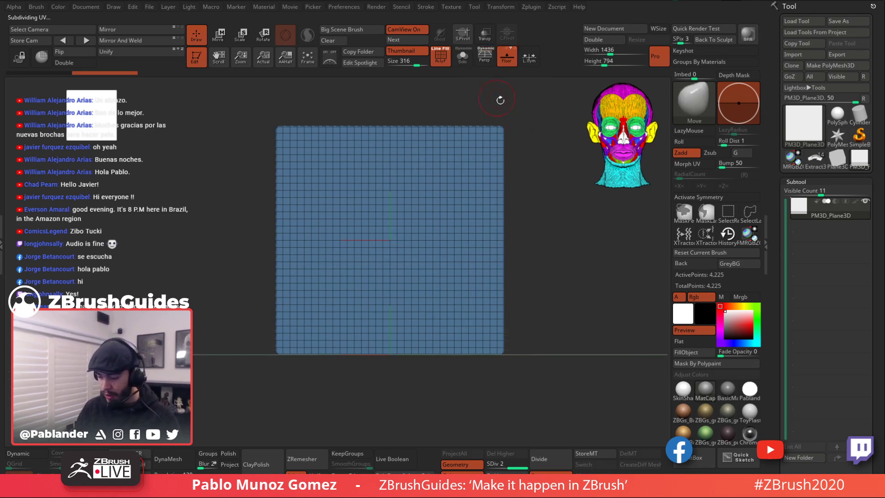
pyautogui.moveTo(499, 99)
pyautogui.keyDown('alt'); pyautogui.mouseDown()
pyautogui.moveTo(521, 104)
pyautogui.moveTo(443, 220)
pyautogui.moveTo(508, 264)
pyautogui.moveTo(498, 264)
pyautogui.mouseUp(); pyautogui.keyUp('alt')
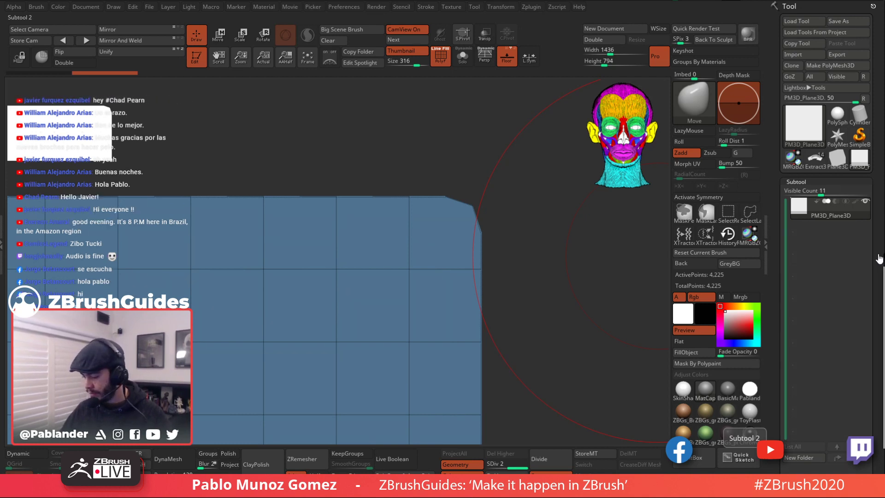
# Step: Bring up the screen annotation toolbar and reduce the Move brush's draw size
pyautogui.moveTo(880, 258); pyautogui.dragTo(638, 194)
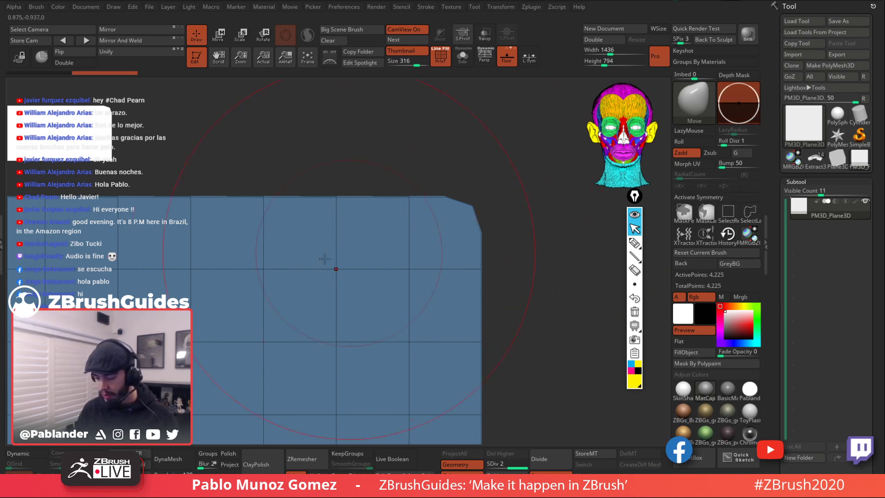
pyautogui.press('space')
pyautogui.moveTo(455, 168); pyautogui.dragTo(440, 168)
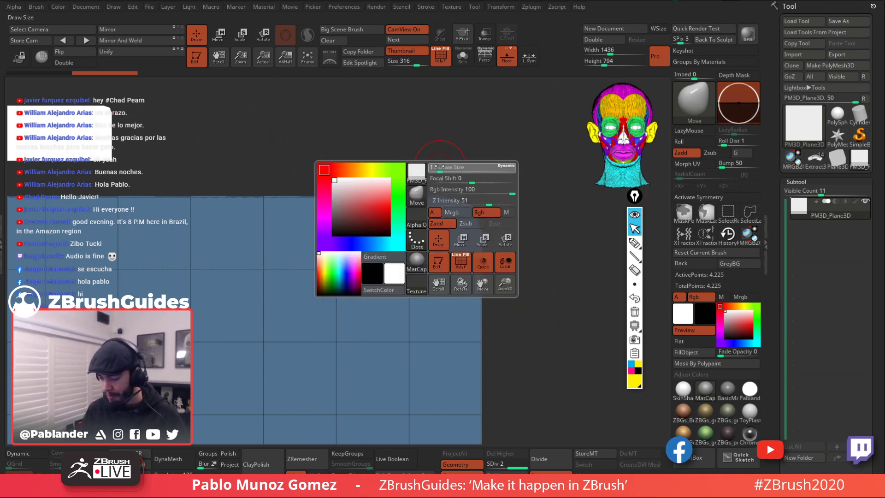
pyautogui.keyDown('alt'); pyautogui.moveTo(510, 160); pyautogui.dragTo(494, 156); pyautogui.keyUp('alt')
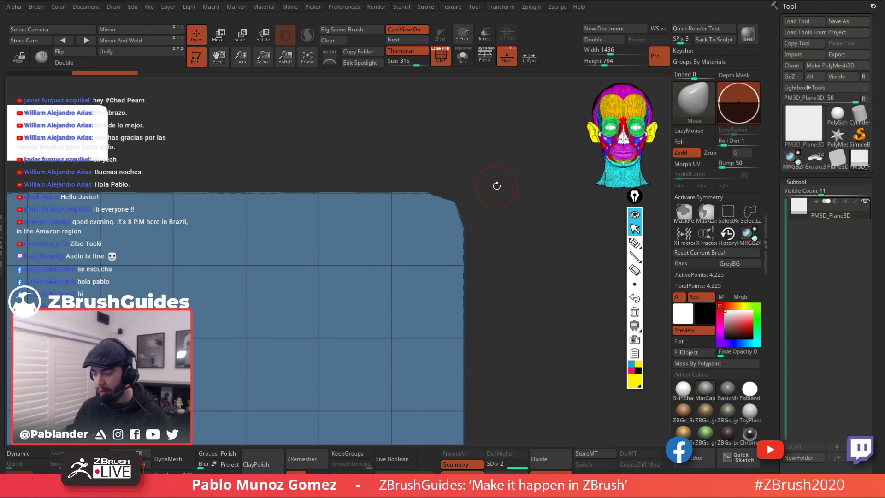
# Step: With the yellow annotation pen, outline one grid cell near the plane's rounded corner and circle the Divide command
pyautogui.click(636, 244)
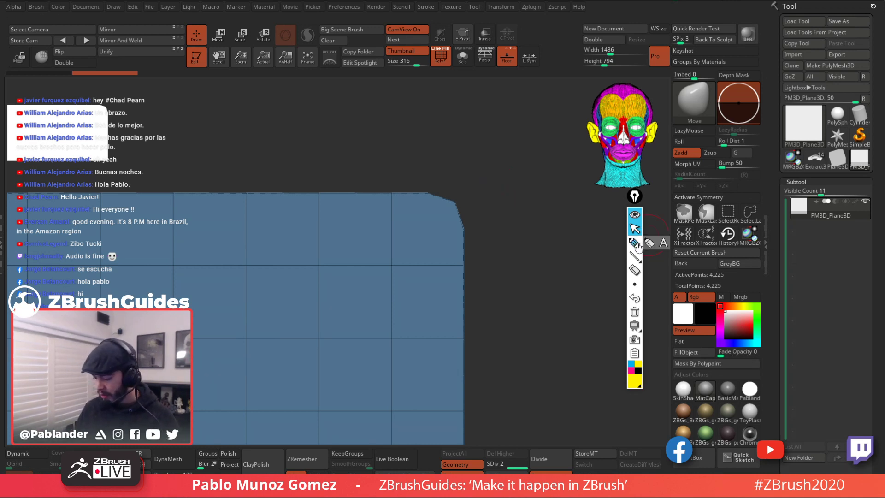
pyautogui.click(637, 245)
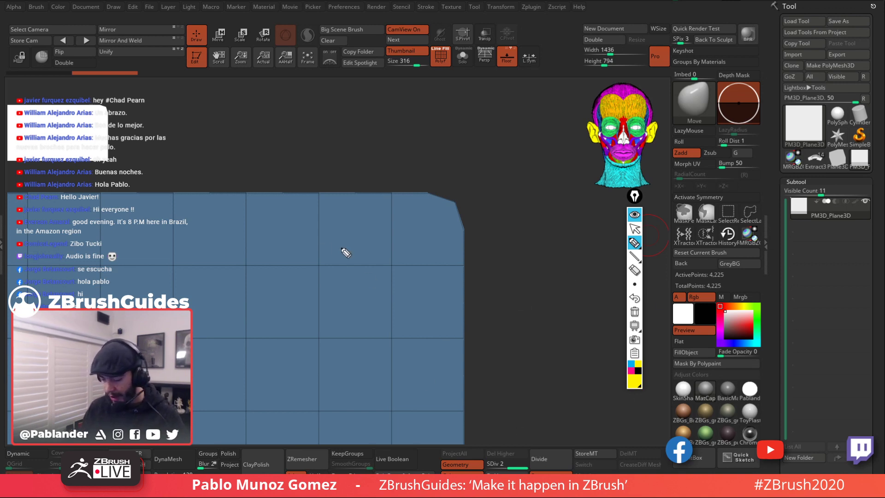
pyautogui.moveTo(318, 264)
pyautogui.mouseDown()
pyautogui.moveTo(318, 325)
pyautogui.moveTo(375, 341)
pyautogui.moveTo(393, 265)
pyautogui.moveTo(314, 266)
pyautogui.mouseUp()
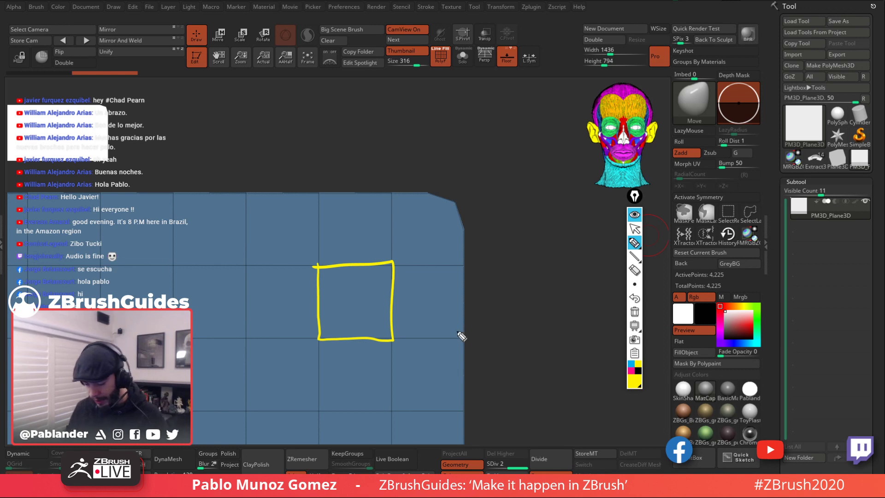
pyautogui.moveTo(564, 443)
pyautogui.mouseDown()
pyautogui.moveTo(515, 470)
pyautogui.moveTo(574, 472)
pyautogui.mouseUp()
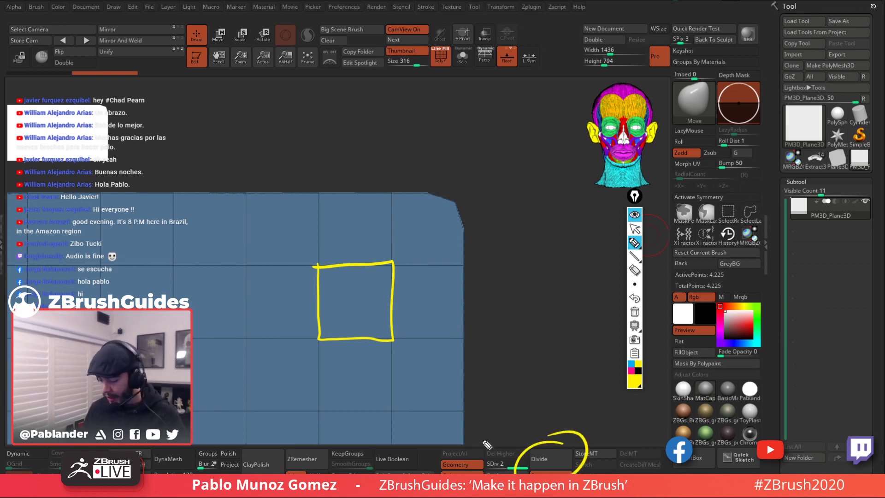
# Step: Draw a vertical and a horizontal yellow line splitting the outlined cell into four, and clear all annotations
pyautogui.moveTo(354, 235); pyautogui.dragTo(356, 391)
pyautogui.moveTo(292, 301); pyautogui.dragTo(437, 303)
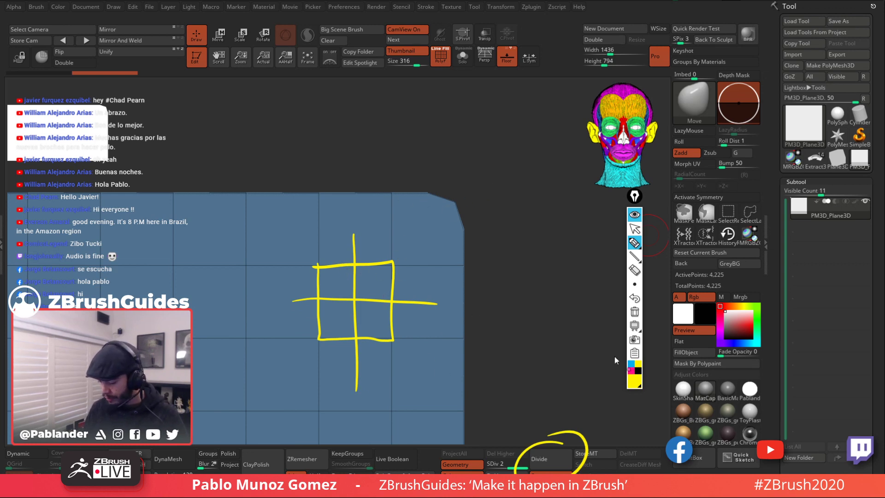
pyautogui.click(635, 312)
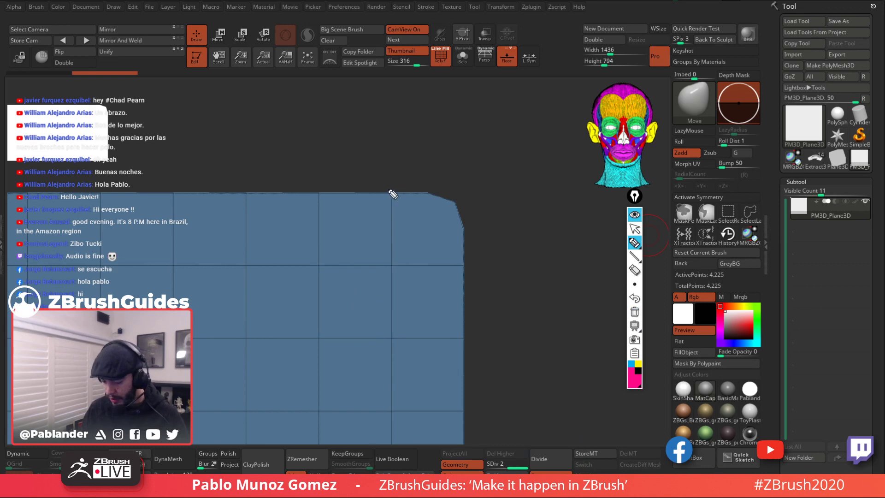
# Step: With the magenta pen, mark the corner cell's three outer vertices with line strokes and circle the vertex on the rounded corner
pyautogui.moveTo(390, 194); pyautogui.dragTo(356, 195)
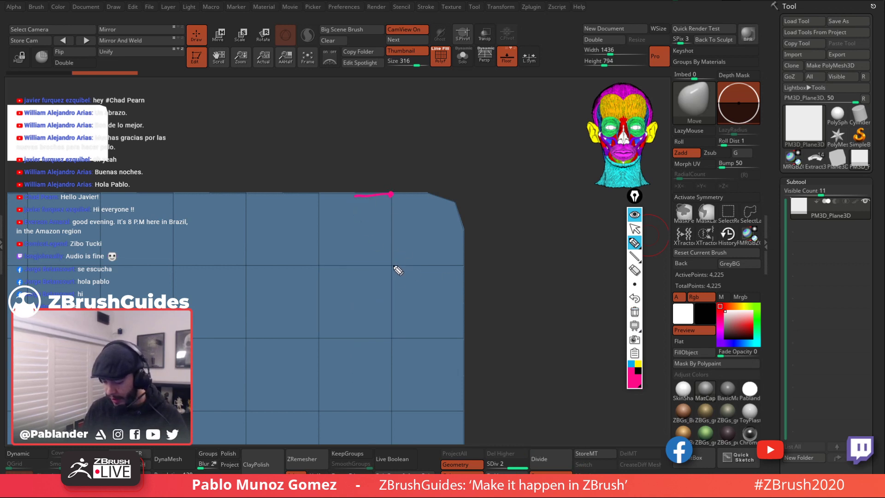
pyautogui.moveTo(373, 266); pyautogui.dragTo(405, 266)
pyautogui.moveTo(391, 249); pyautogui.dragTo(391, 290)
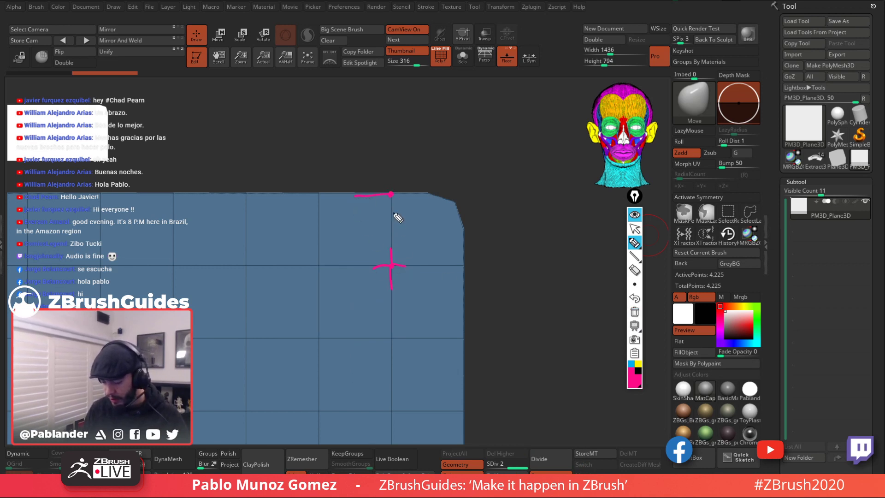
pyautogui.moveTo(391, 194); pyautogui.dragTo(391, 211)
pyautogui.moveTo(461, 266); pyautogui.dragTo(465, 284)
pyautogui.moveTo(443, 266); pyautogui.dragTo(465, 266)
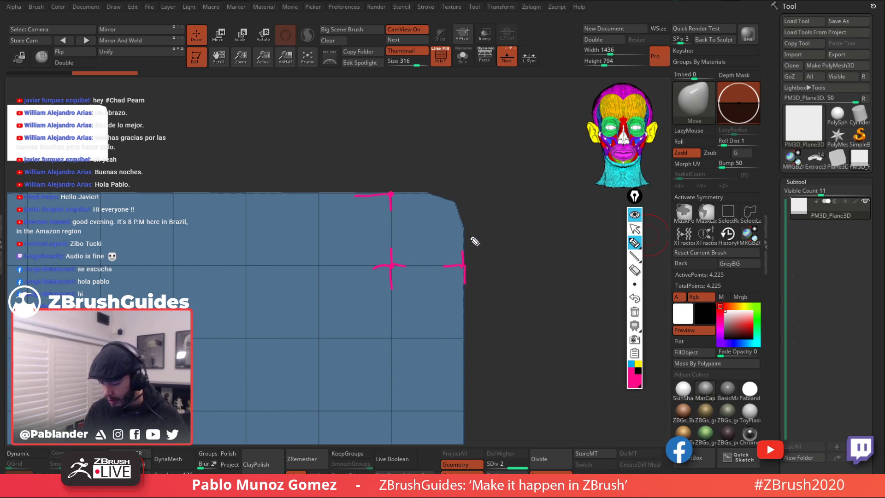
pyautogui.moveTo(456, 199); pyautogui.dragTo(459, 201)
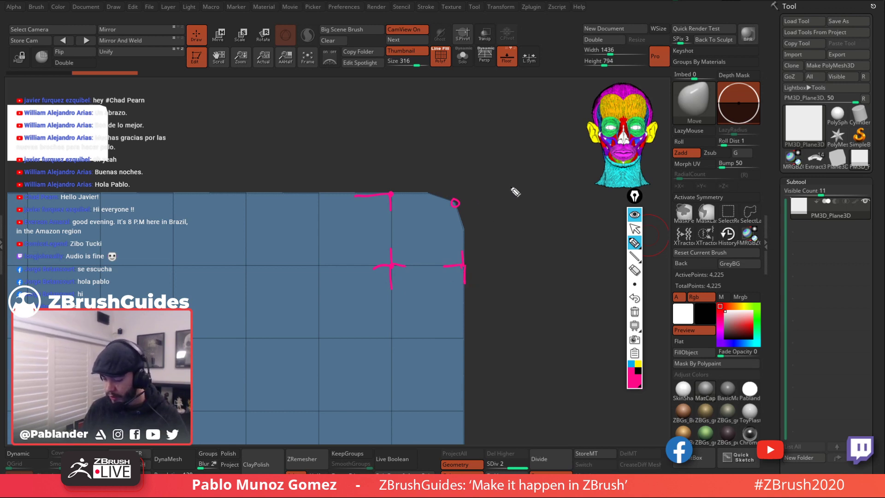
# Step: Sketch a magenta corner beside the plane, with two X marks where it has no neighbouring edges
pyautogui.moveTo(510, 185)
pyautogui.mouseDown()
pyautogui.moveTo(510, 201)
pyautogui.moveTo(517, 174)
pyautogui.mouseUp()
pyautogui.moveTo(517, 157)
pyautogui.mouseDown()
pyautogui.moveTo(500, 174)
pyautogui.moveTo(544, 195)
pyautogui.mouseUp()
pyautogui.moveTo(544, 178); pyautogui.dragTo(526, 194)
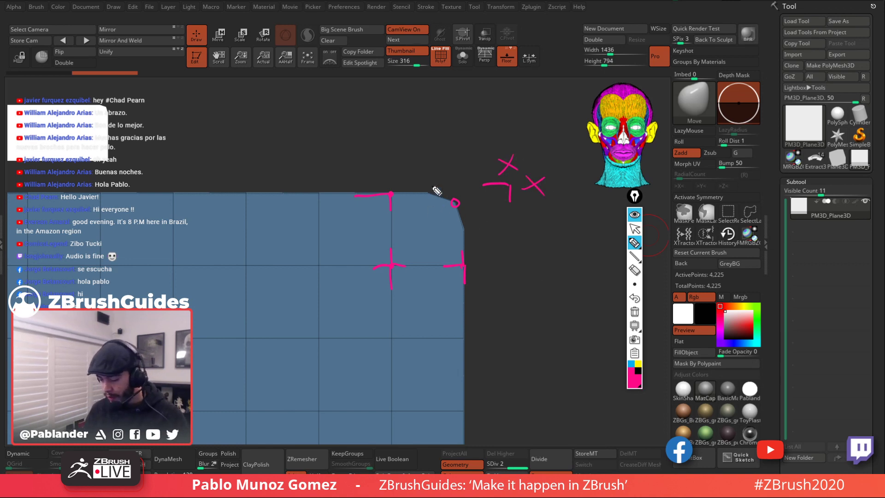
# Step: Split the corner cell with dashed magenta lines and draw an arrow to it from the circled Divide command, tipped in yellow
pyautogui.moveTo(425, 169); pyautogui.dragTo(428, 277)
pyautogui.moveTo(377, 230); pyautogui.dragTo(479, 229)
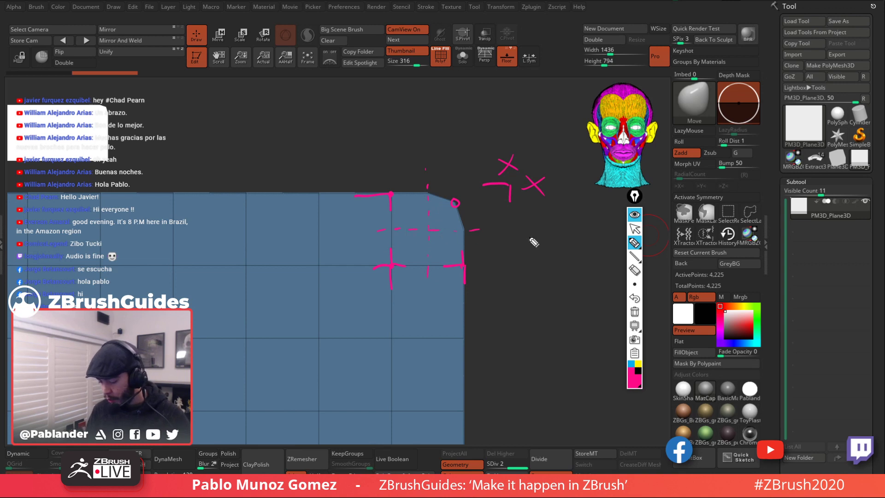
pyautogui.moveTo(568, 434)
pyautogui.mouseDown()
pyautogui.moveTo(595, 456)
pyautogui.moveTo(529, 292)
pyautogui.moveTo(491, 234)
pyautogui.moveTo(498, 240)
pyautogui.mouseUp()
pyautogui.click(635, 353)
pyautogui.click(638, 363)
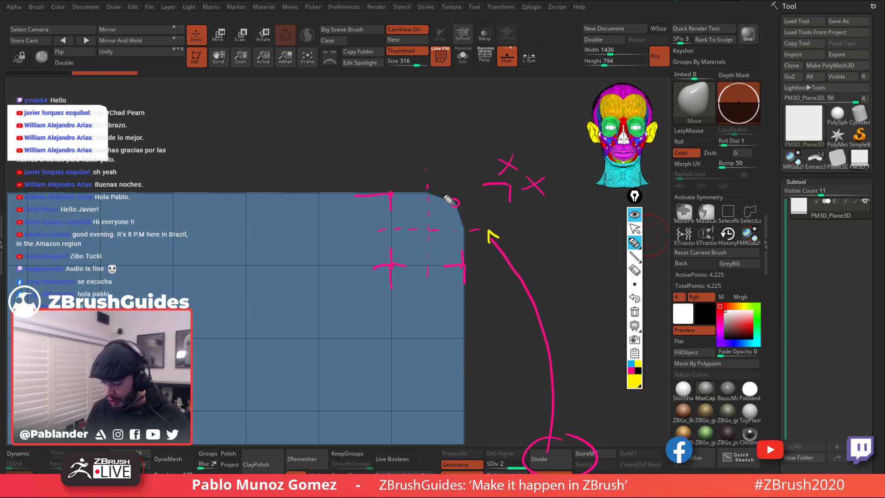
# Step: Outline the subdivided corner quarter in yellow with dashed lines for its missing square corner and an arrow, and clear all annotations
pyautogui.moveTo(426, 192)
pyautogui.mouseDown()
pyautogui.moveTo(428, 227)
pyautogui.moveTo(465, 228)
pyautogui.mouseUp()
pyautogui.moveTo(428, 192); pyautogui.dragTo(467, 193)
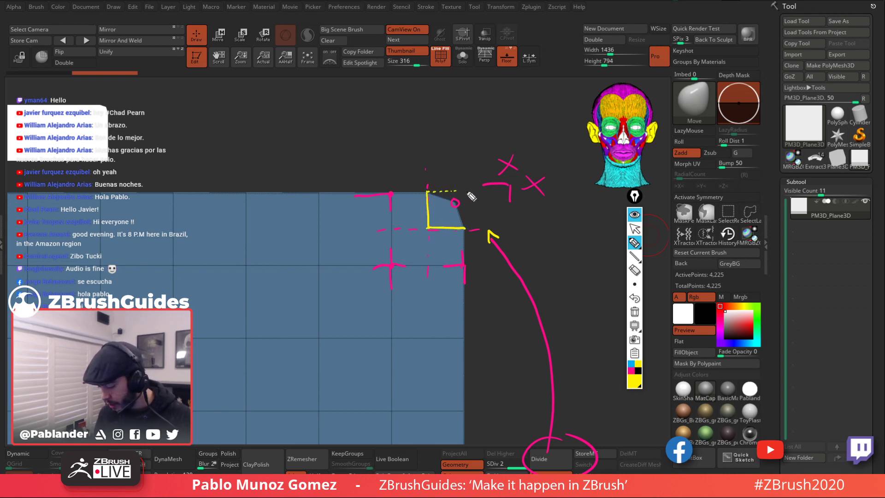
pyautogui.moveTo(465, 220)
pyautogui.mouseDown()
pyautogui.moveTo(467, 191)
pyautogui.moveTo(480, 173)
pyautogui.mouseUp()
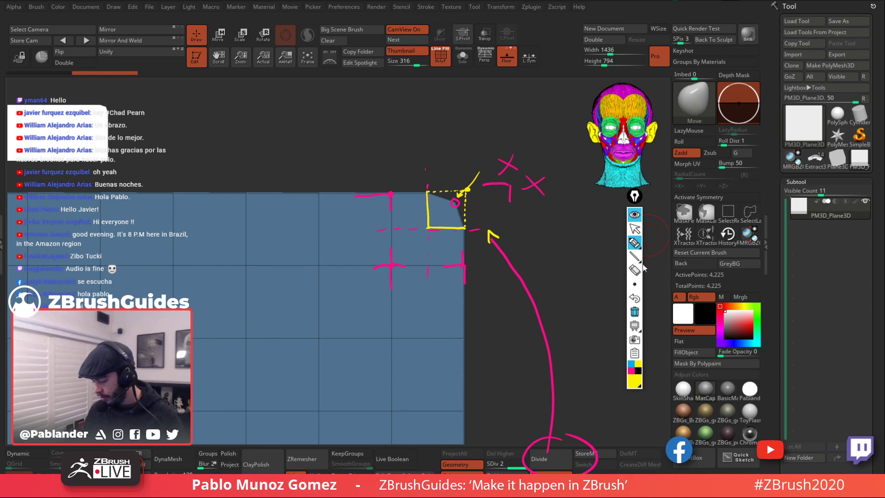
pyautogui.click(635, 313)
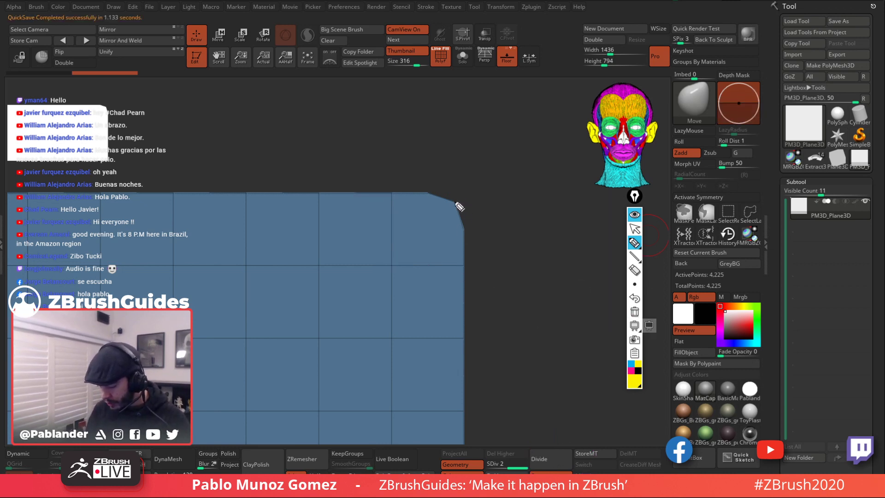
# Step: Mark the rounded corner's vertices with yellow ticks, trace a smoother curve with extra divisions along it, and clear the annotations
pyautogui.moveTo(455, 203); pyautogui.dragTo(458, 198)
pyautogui.moveTo(463, 229); pyautogui.dragTo(470, 228)
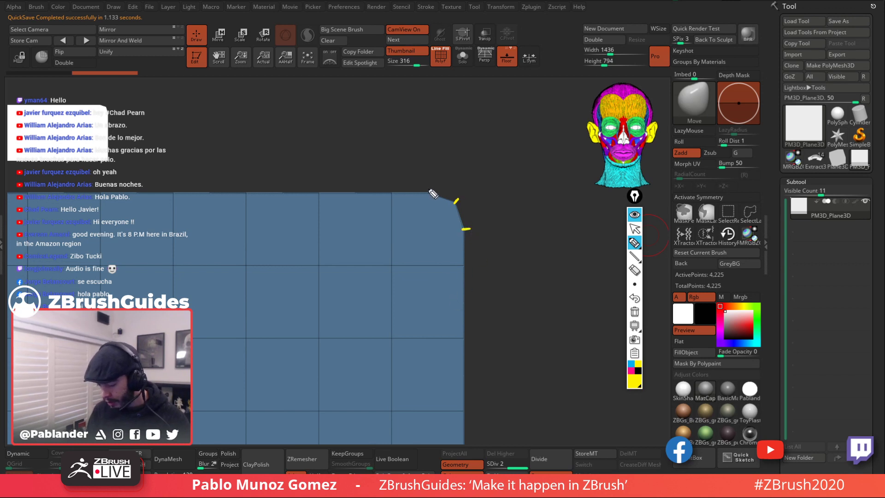
pyautogui.moveTo(428, 194); pyautogui.dragTo(428, 187)
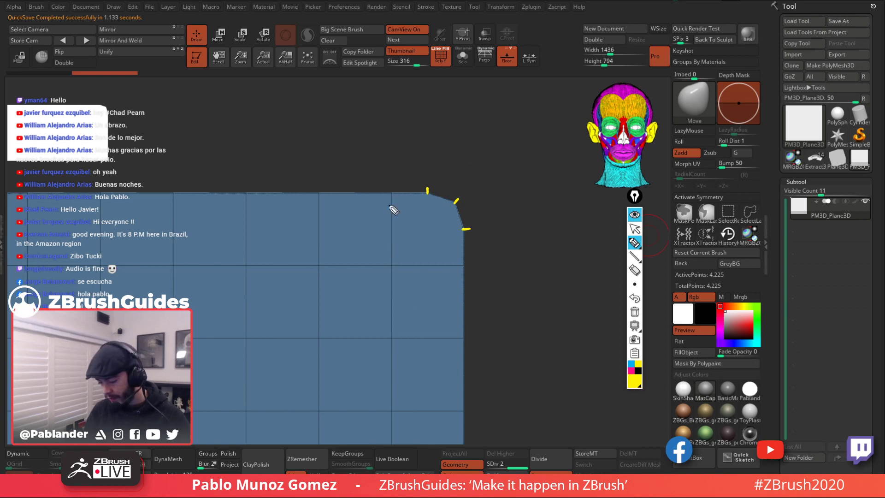
pyautogui.moveTo(442, 190); pyautogui.dragTo(460, 215)
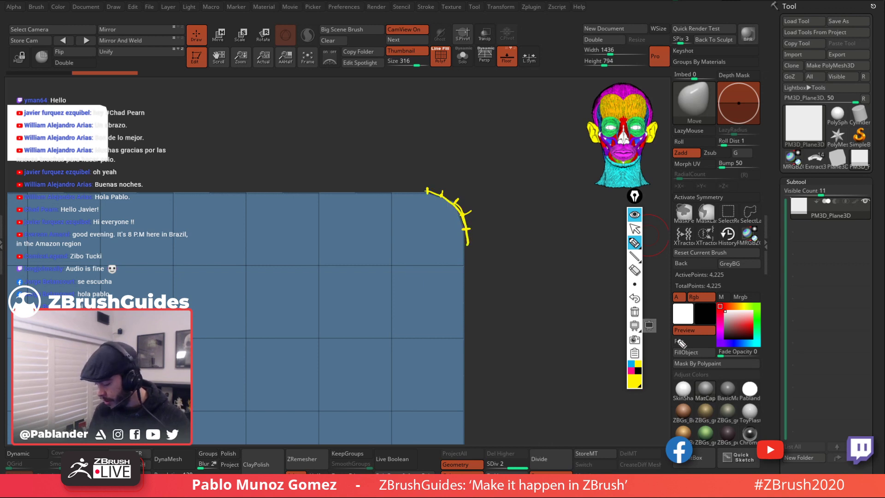
pyautogui.click(635, 312)
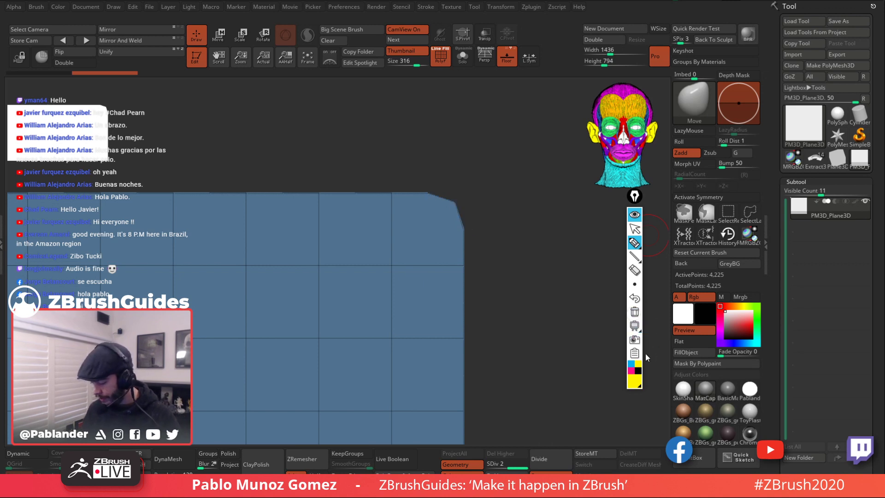
# Step: Leave annotation drawing and divide the plane twice more, up to subdivision level 4
pyautogui.click(635, 230)
pyautogui.click(546, 464)
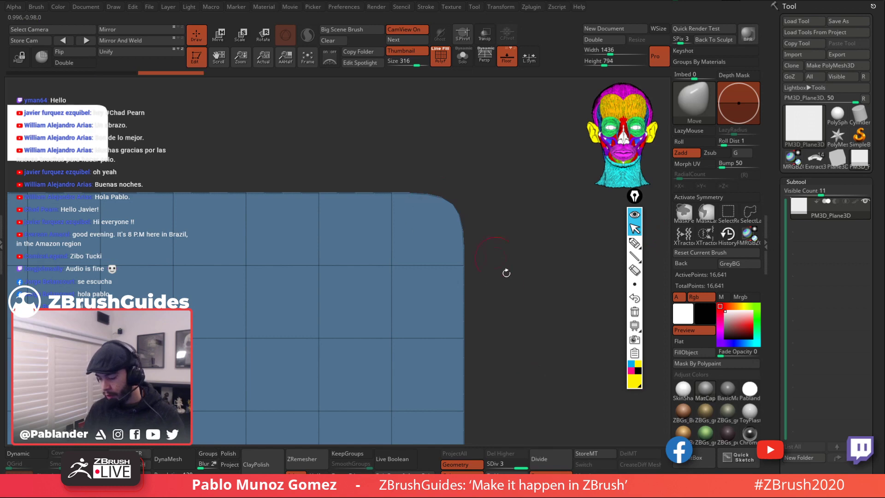
pyautogui.click(552, 456)
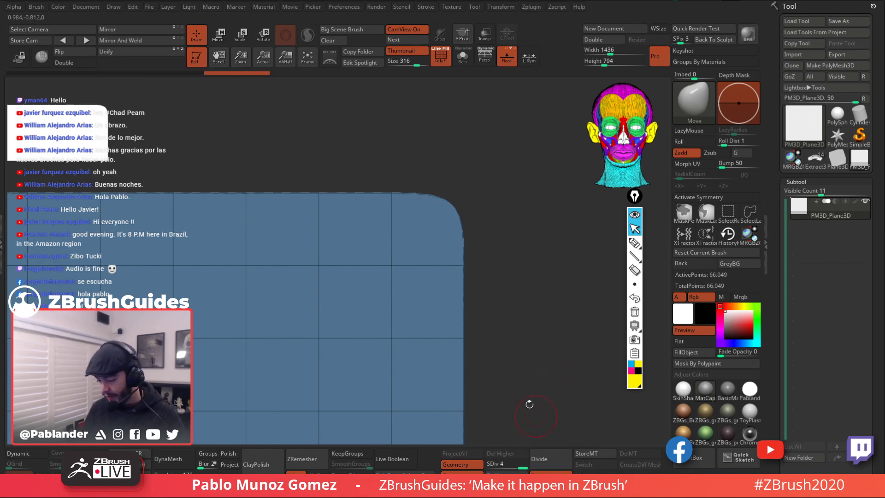
# Step: Toggle the polyframe display to examine the subdivided plane's grid at its rounded corner and across the whole plane
pyautogui.click(440, 54)
pyautogui.click(440, 55)
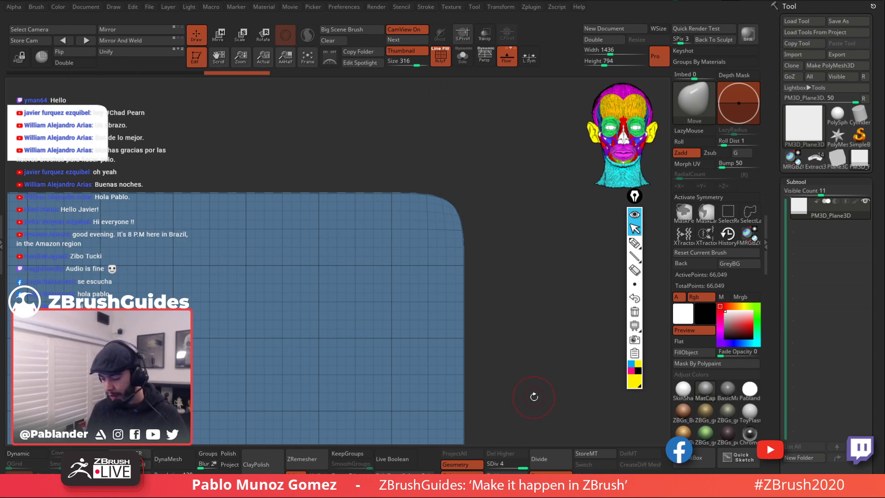
pyautogui.click(439, 65)
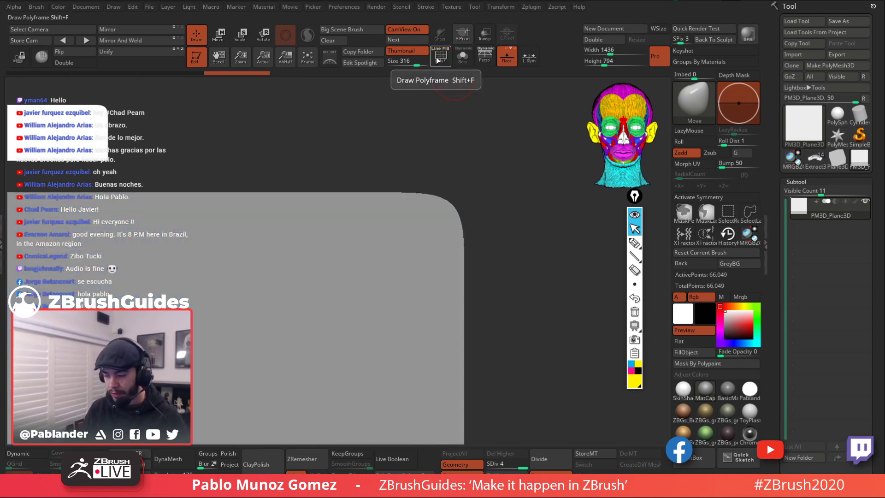
pyautogui.click(440, 65)
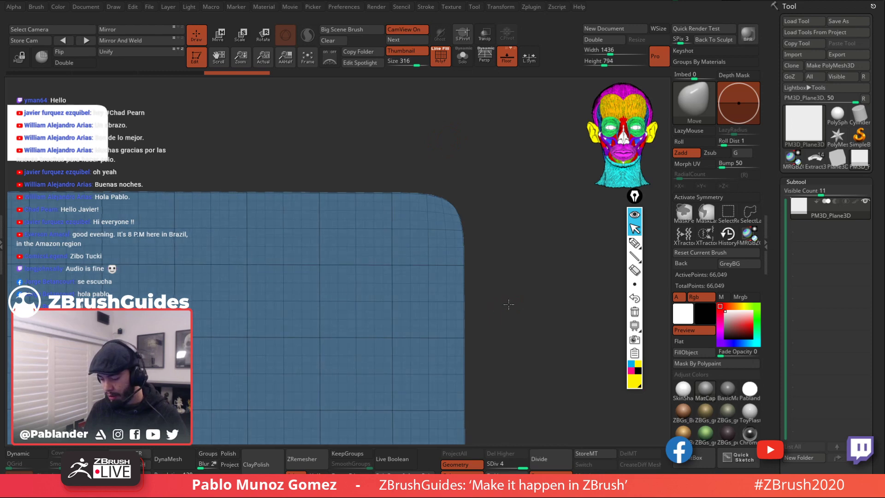
pyautogui.moveTo(503, 284)
pyautogui.keyDown('alt'); pyautogui.mouseDown()
pyautogui.moveTo(490, 279)
pyautogui.moveTo(528, 283)
pyautogui.moveTo(513, 198)
pyautogui.moveTo(530, 332)
pyautogui.moveTo(535, 241)
pyautogui.moveTo(526, 288)
pyautogui.mouseUp(); pyautogui.keyUp('alt')
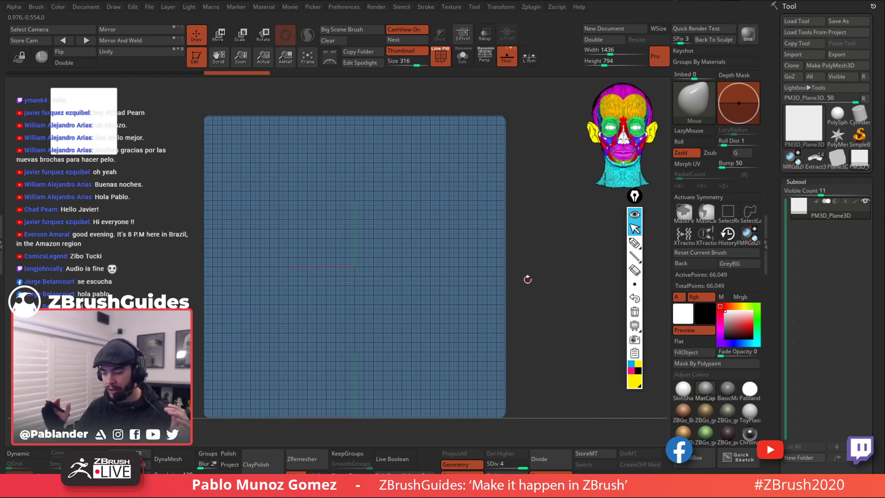
# Step: Open the plane's Geometry settings and locate the Smt subdivision smoothing modifier beside Divide
pyautogui.scroll(-6, 795, 252)
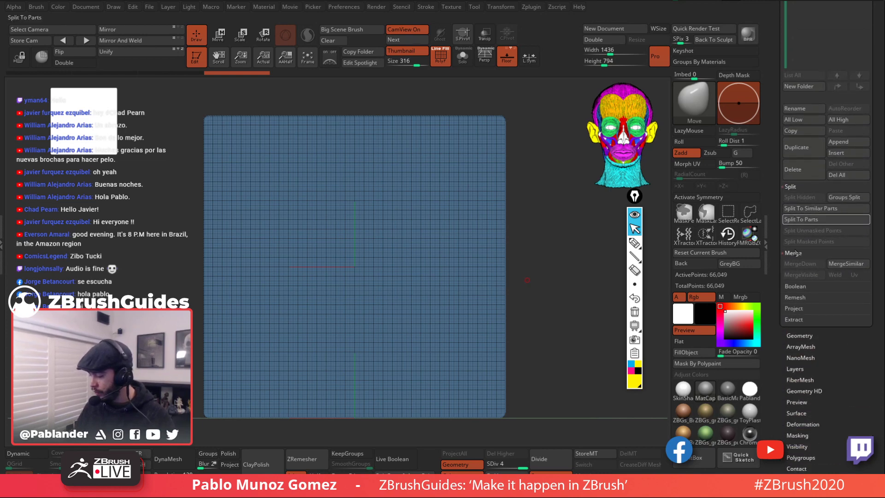
pyautogui.click(799, 336)
pyautogui.scroll(-2, 775, 294)
pyautogui.scroll(-1, 774, 294)
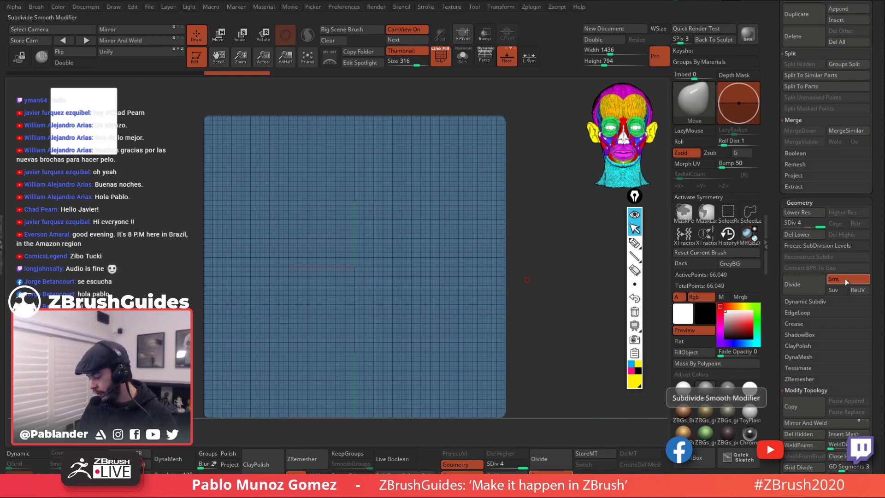
pyautogui.keyDown('alt'); pyautogui.moveTo(546, 290); pyautogui.dragTo(539, 273); pyautogui.keyUp('alt')
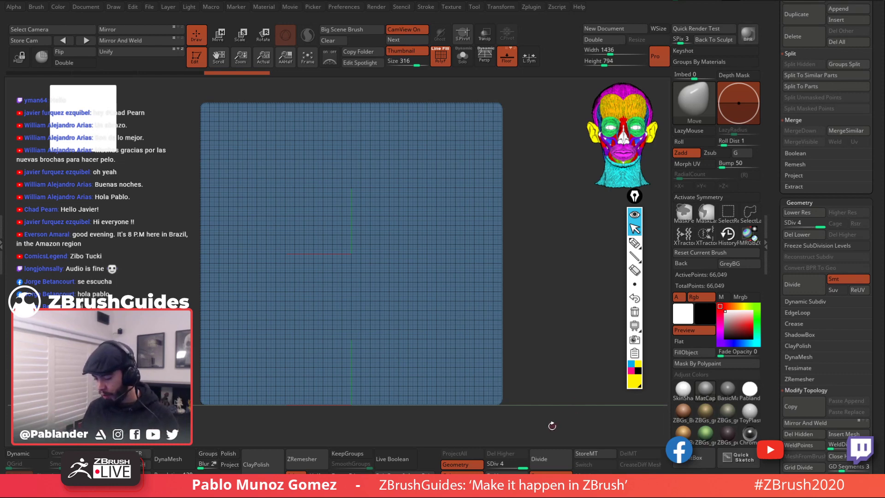
# Step: Undo the plane's subdivisions and divide it up to level 6 with Smt turned off, viewing its corner up close
pyautogui.hotkey('shift', 'd')
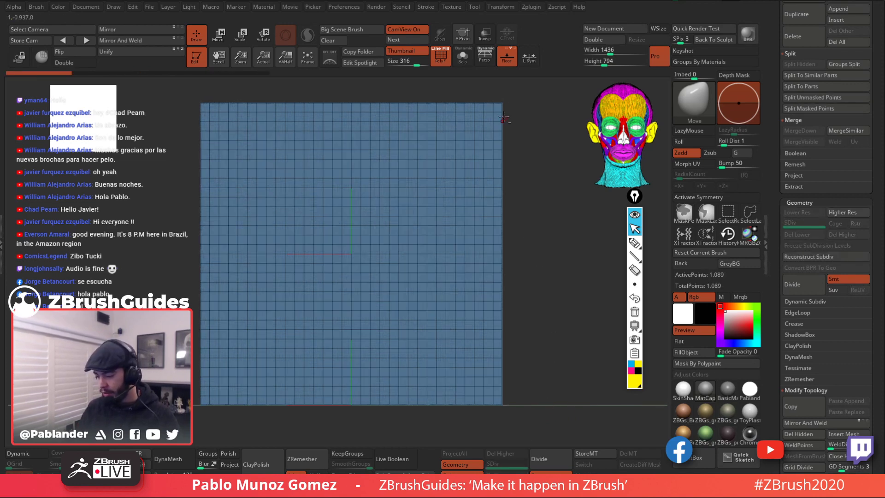
pyautogui.keyDown('alt'); pyautogui.moveTo(486, 112); pyautogui.dragTo(487, 229); pyautogui.keyUp('alt')
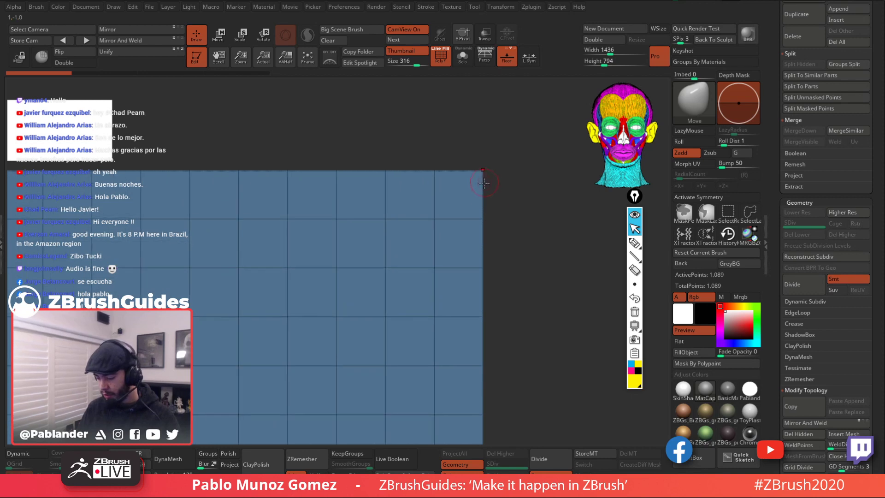
pyautogui.click(851, 278)
pyautogui.click(805, 283)
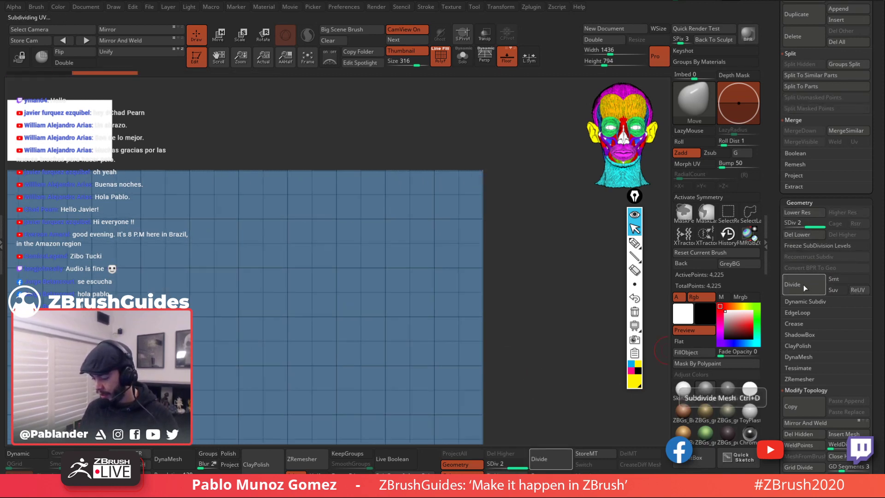
pyautogui.click(804, 284)
pyautogui.click(803, 282)
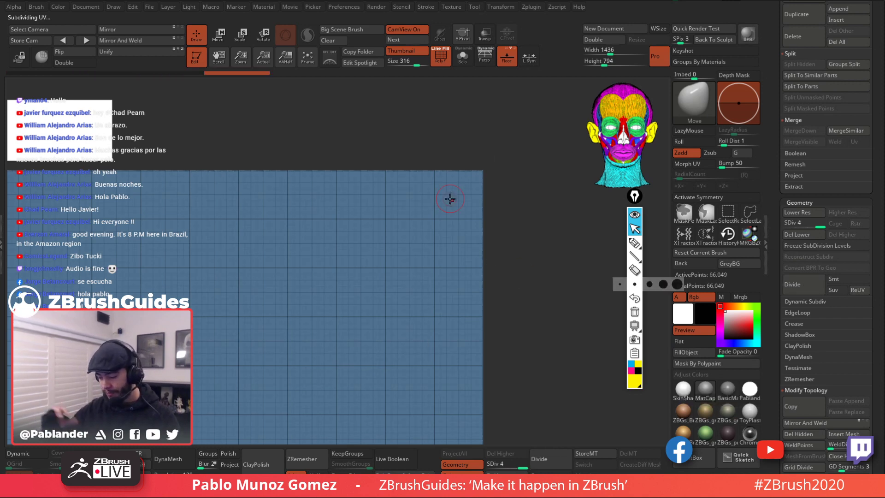
pyautogui.click(807, 281)
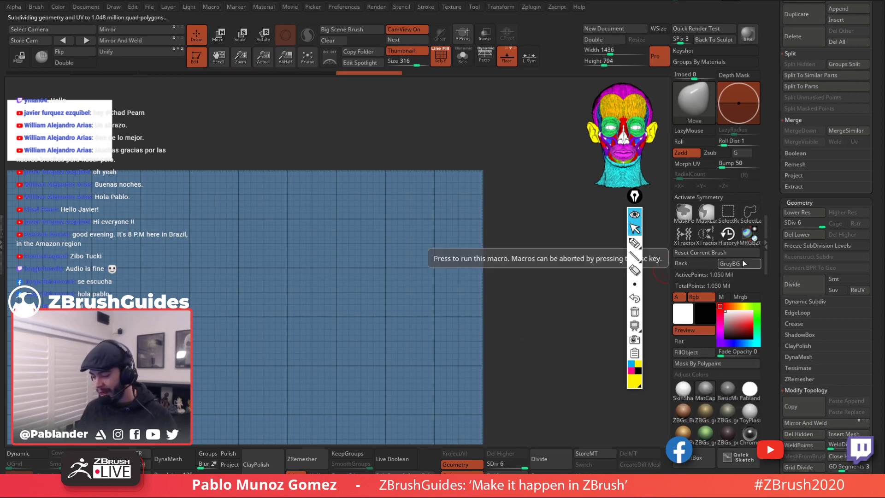
# Step: Undo the unsmoothed subdivisions and divide the plane repeatedly with Smt turned on, ending at subdivision level 6
pyautogui.click(846, 280)
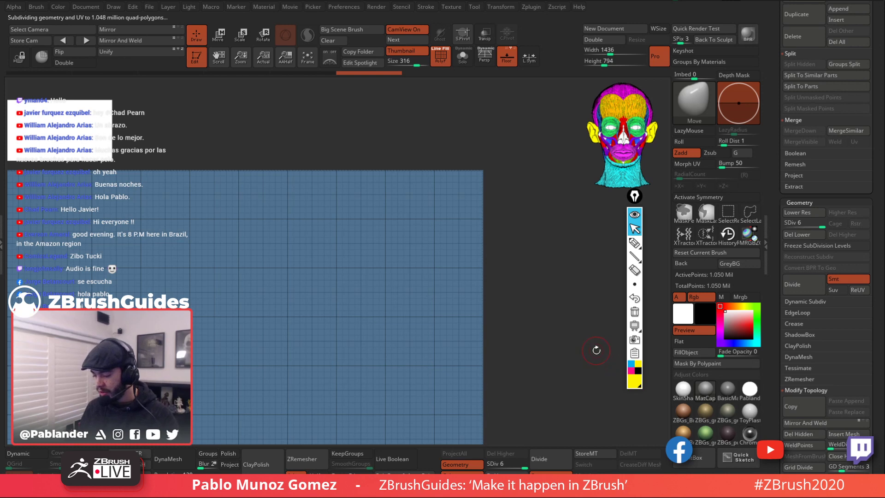
pyautogui.hotkey('shift', 'd')
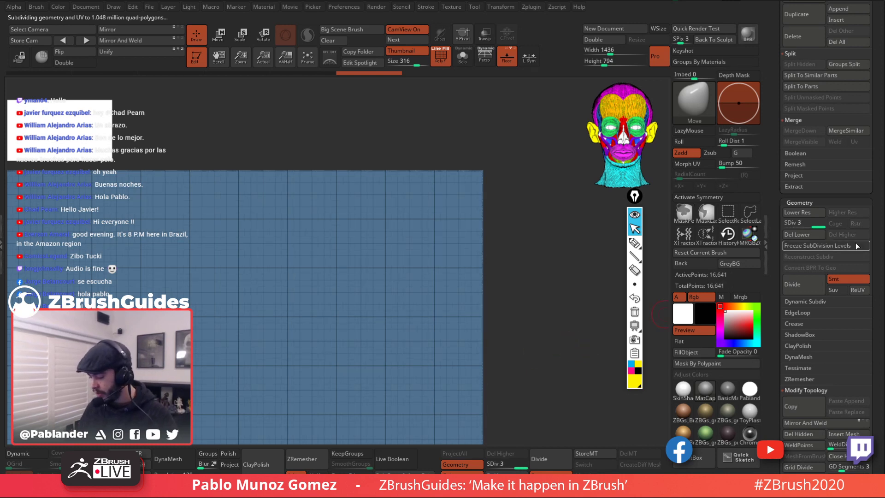
pyautogui.click(804, 286)
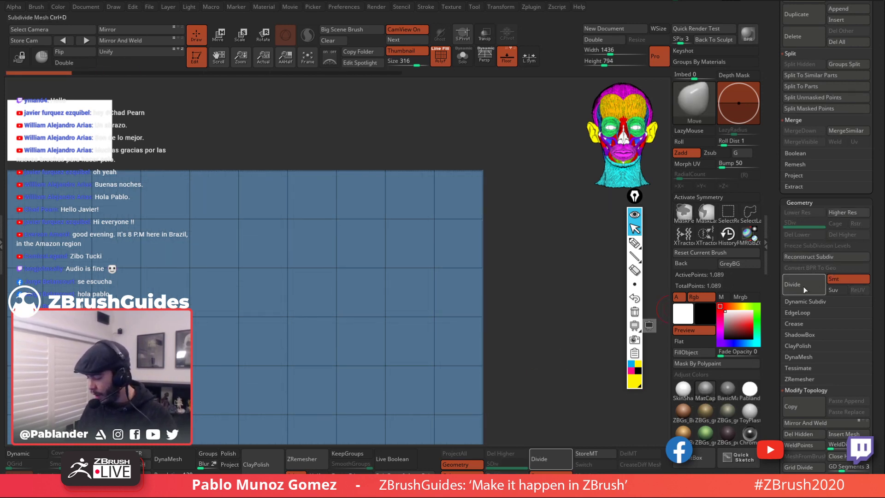
pyautogui.click(804, 282)
pyautogui.click(803, 281)
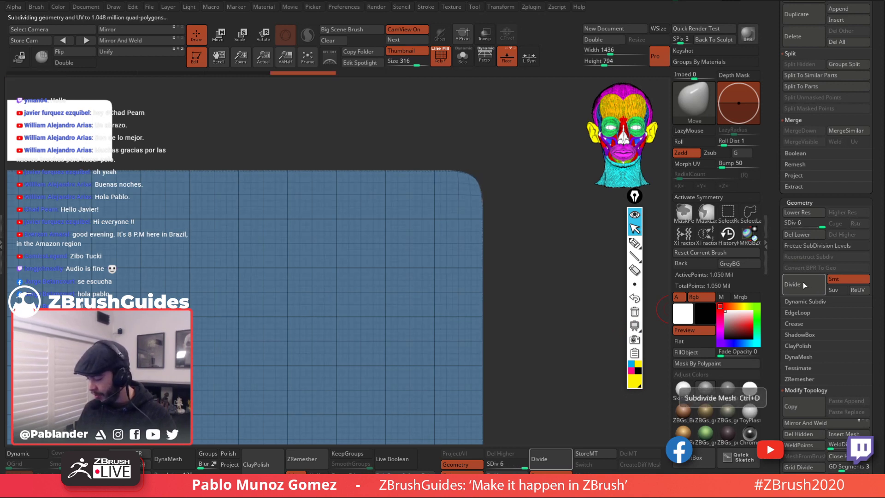
pyautogui.click(804, 283)
pyautogui.hotkey('shift', 'd')
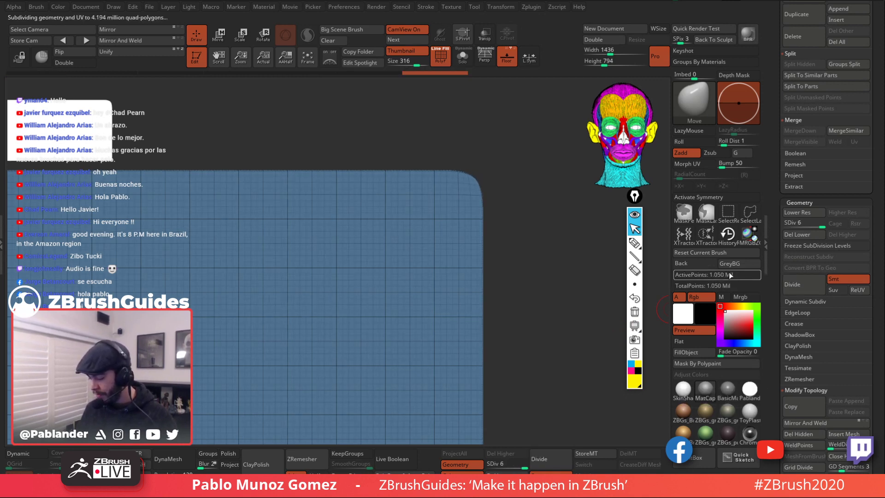
# Step: Frame the whole subdivided plane, turn off its polyframe and floor grid displays, and collapse the annotation tools
pyautogui.keyDown('alt'); pyautogui.moveTo(511, 213); pyautogui.dragTo(495, 234); pyautogui.keyUp('alt')
pyautogui.keyDown('alt'); pyautogui.moveTo(543, 268); pyautogui.dragTo(534, 287); pyautogui.keyUp('alt')
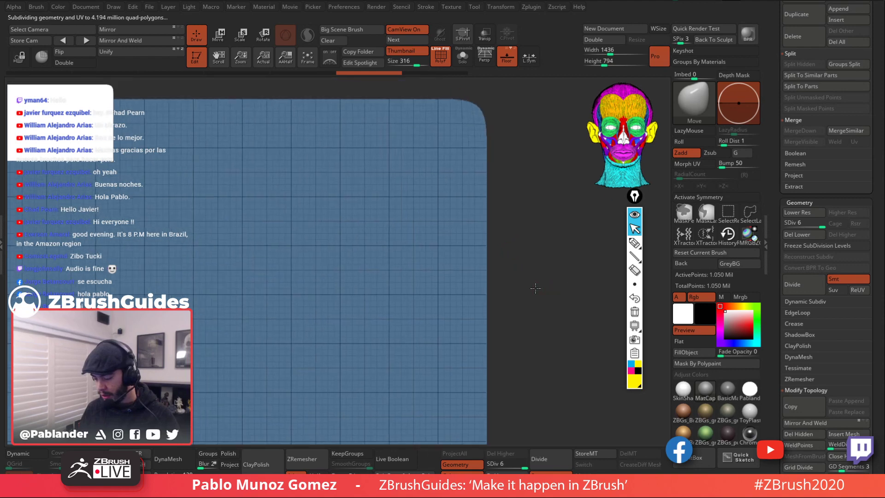
pyautogui.keyDown('alt'); pyautogui.moveTo(435, 261); pyautogui.dragTo(517, 279); pyautogui.keyUp('alt')
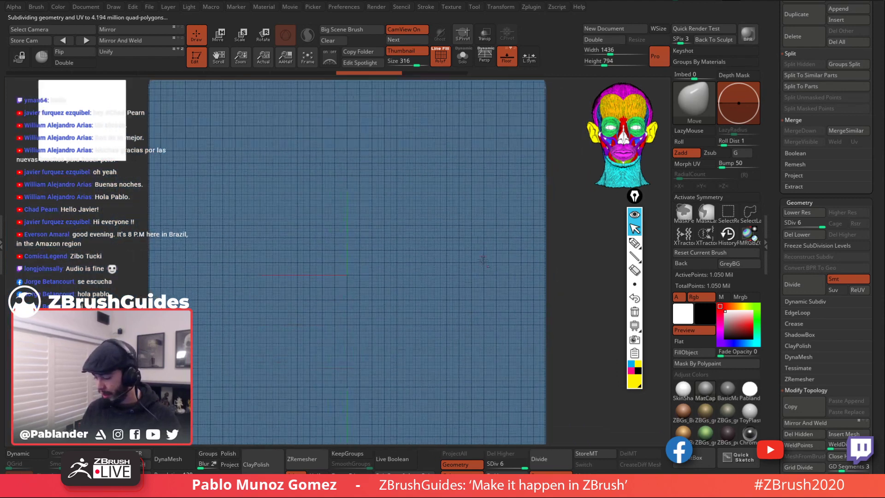
pyautogui.press('f')
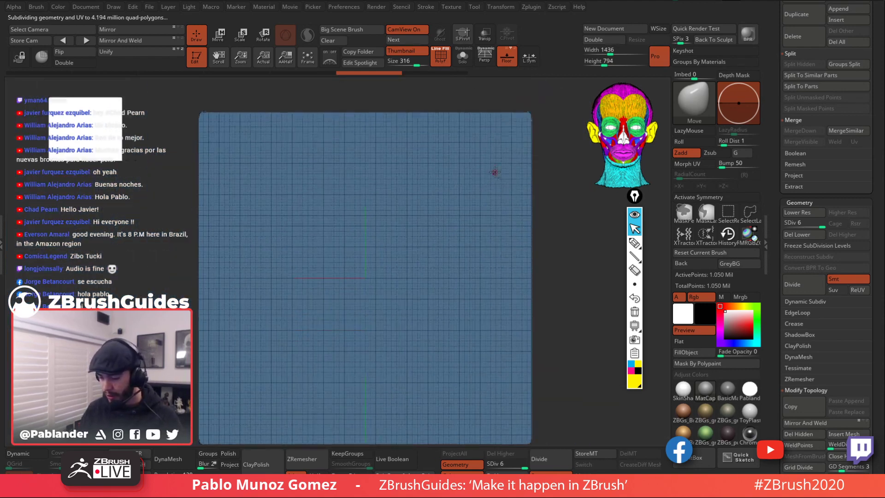
pyautogui.click(441, 58)
pyautogui.click(507, 57)
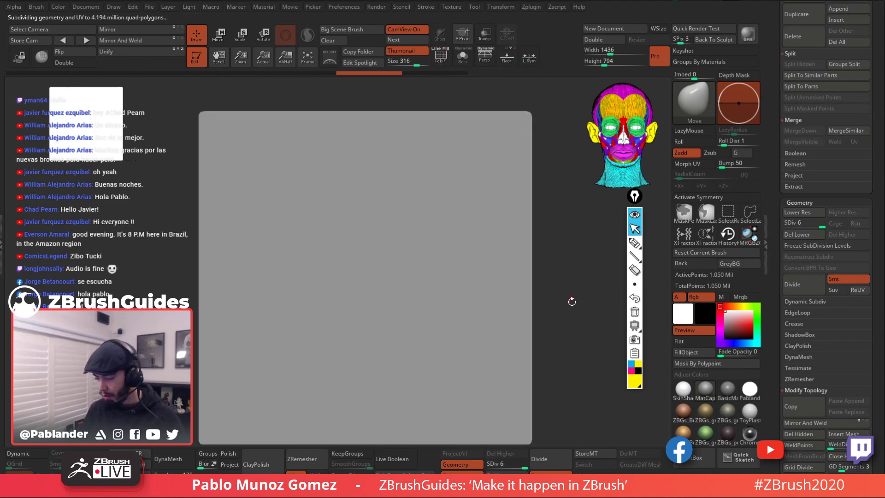
pyautogui.keyDown('alt'); pyautogui.moveTo(571, 302); pyautogui.dragTo(561, 291); pyautogui.keyUp('alt')
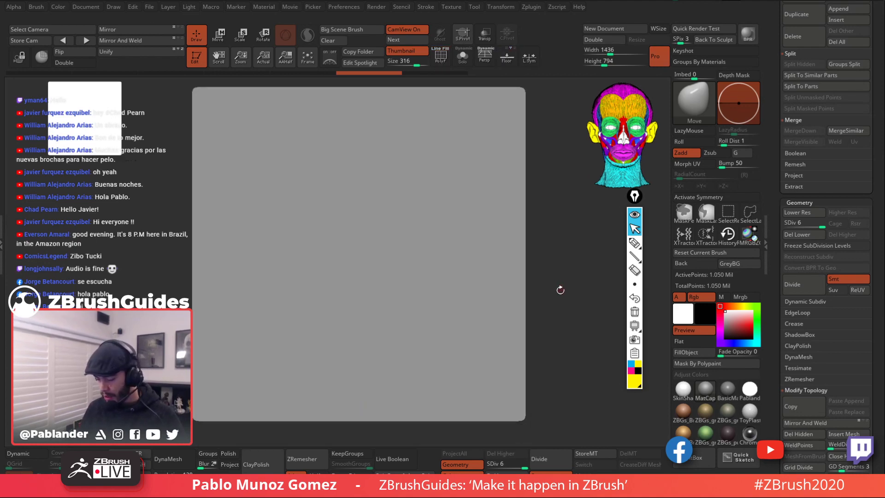
pyautogui.click(635, 215)
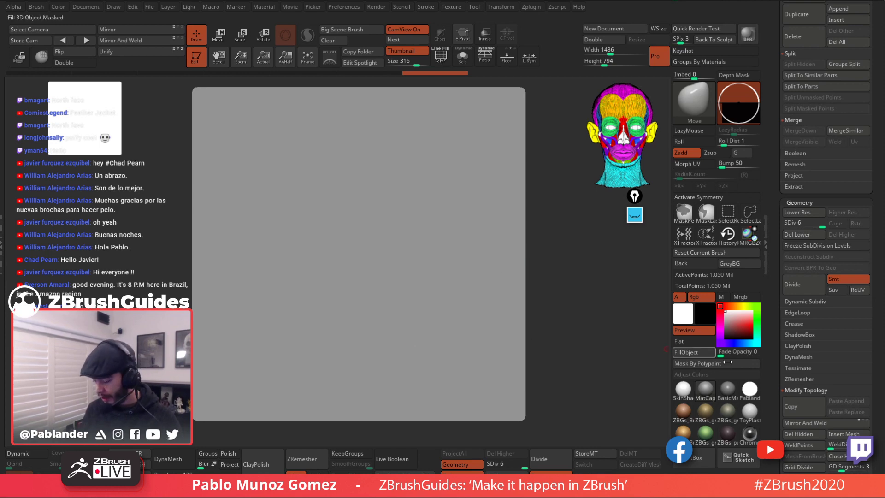
# Step: Load the ZBGs_Long_Hair_sculpting brush from the _MyBrushes folder of the LightBox brush library
pyautogui.press(',')
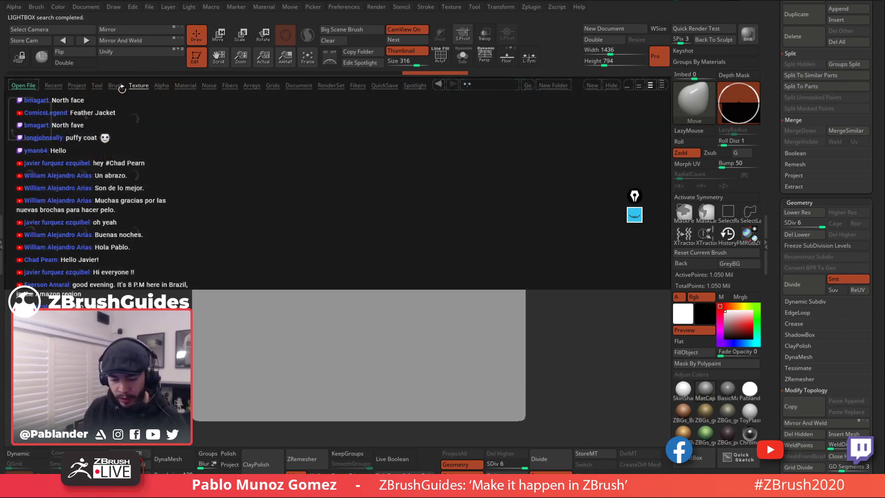
pyautogui.click(118, 86)
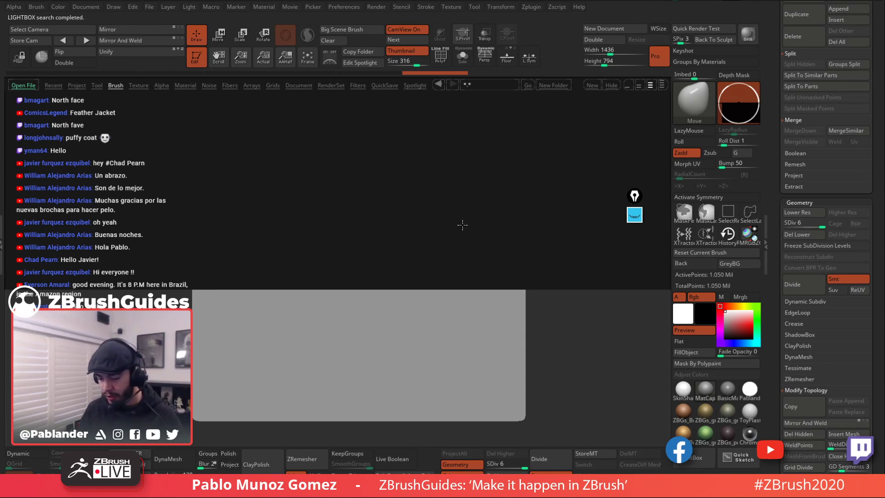
pyautogui.doubleClick(512, 212)
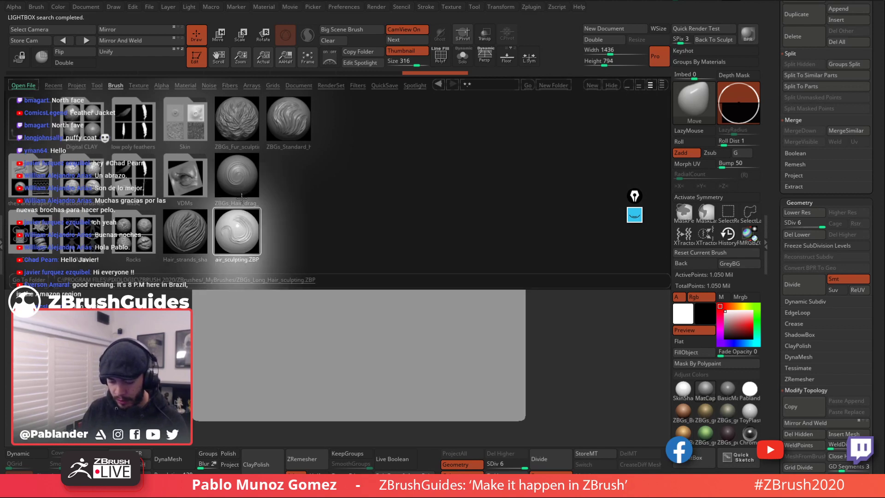
pyautogui.doubleClick(241, 222)
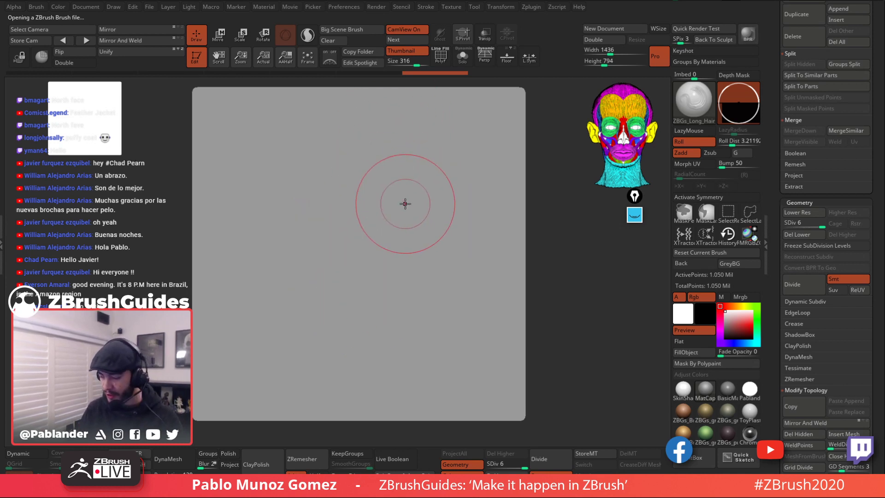
# Step: Sculpt a fan of long hair strands on the plane, with strokes converging near its lower middle
pyautogui.moveTo(411, 147)
pyautogui.mouseDown()
pyautogui.moveTo(402, 190)
pyautogui.moveTo(321, 355)
pyautogui.mouseUp()
pyautogui.moveTo(435, 170)
pyautogui.mouseDown()
pyautogui.moveTo(430, 200)
pyautogui.moveTo(340, 352)
pyautogui.mouseUp()
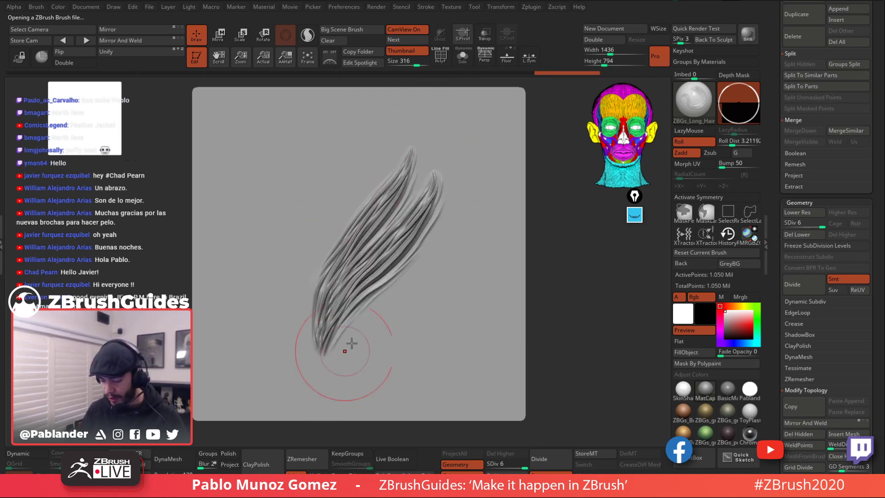
pyautogui.moveTo(456, 213); pyautogui.dragTo(322, 365)
pyautogui.moveTo(371, 158); pyautogui.dragTo(315, 360)
pyautogui.moveTo(349, 148)
pyautogui.mouseDown()
pyautogui.moveTo(301, 285)
pyautogui.moveTo(310, 353)
pyautogui.mouseUp()
pyautogui.moveTo(309, 159)
pyautogui.mouseDown()
pyautogui.moveTo(296, 194)
pyautogui.moveTo(311, 355)
pyautogui.mouseUp()
pyautogui.moveTo(276, 174); pyautogui.dragTo(294, 343)
pyautogui.moveTo(233, 239); pyautogui.dragTo(292, 354)
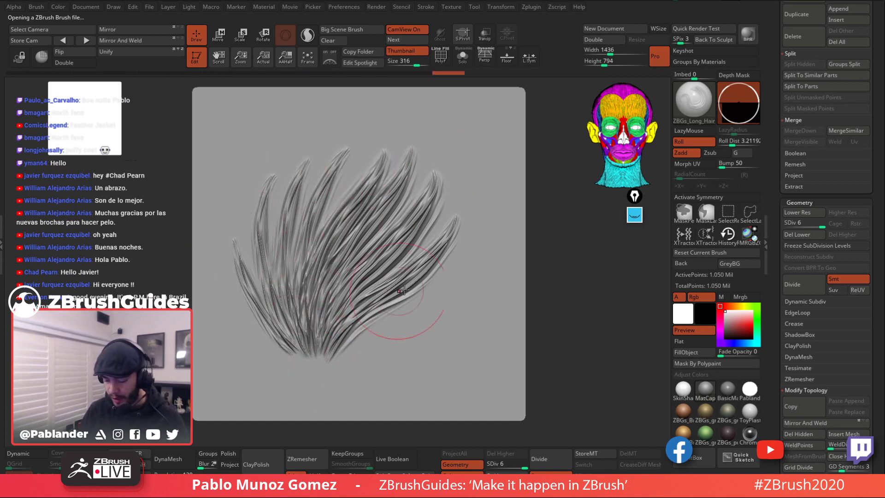
pyautogui.moveTo(444, 268); pyautogui.dragTo(346, 372)
# Step: Undo all the fanned hair strokes on the plane
pyautogui.hotkey('ctrl', 'z')
pyautogui.hotkey('ctrl', 'z')
pyautogui.hotkey('ctrl', 'z')
pyautogui.hotkey('ctrl', 'z')
pyautogui.hotkey('ctrl', 'z')
pyautogui.hotkey('ctrl', 'z')
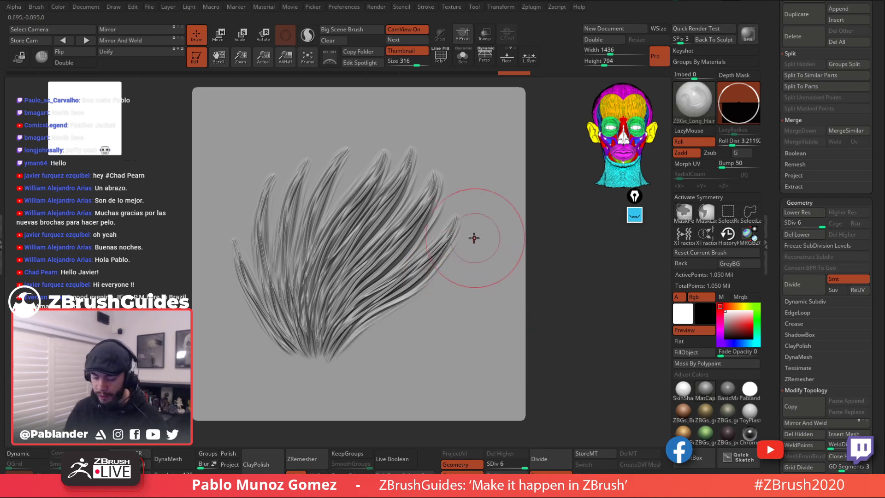
pyautogui.hotkey('ctrl', 'z')
pyautogui.hotkey('ctrl', 'z')
pyautogui.hotkey('ctrl', 'z')
pyautogui.hotkey('ctrl', 'z')
pyautogui.hotkey('ctrl', 'z')
pyautogui.hotkey('ctrl', 'z')
pyautogui.hotkey('ctrl', 'z')
pyautogui.hotkey('ctrl', 'z')
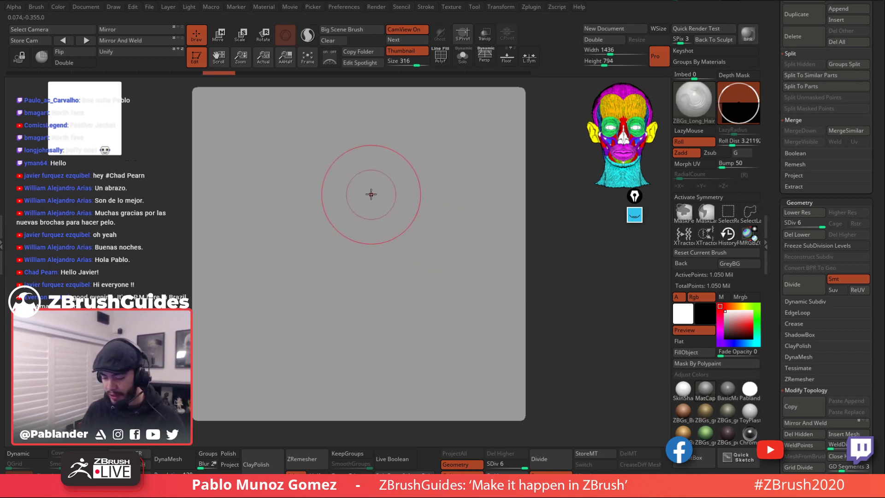
# Step: Sculpt overlapping curved, S-shaped hair strands across the middle of the plane
pyautogui.moveTo(371, 174)
pyautogui.mouseDown()
pyautogui.moveTo(366, 235)
pyautogui.moveTo(344, 283)
pyautogui.mouseUp()
pyautogui.moveTo(407, 189)
pyautogui.mouseDown()
pyautogui.moveTo(409, 229)
pyautogui.moveTo(319, 239)
pyautogui.mouseUp()
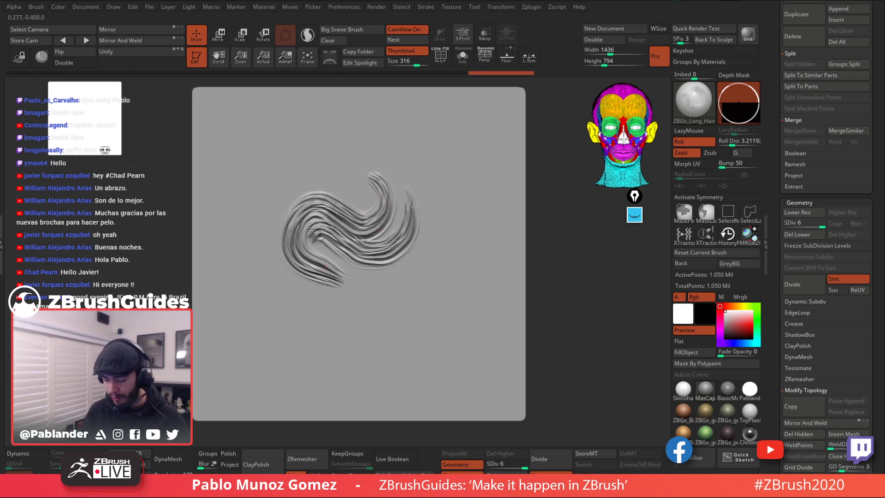
pyautogui.moveTo(417, 189); pyautogui.dragTo(322, 253)
pyautogui.moveTo(443, 212); pyautogui.dragTo(351, 283)
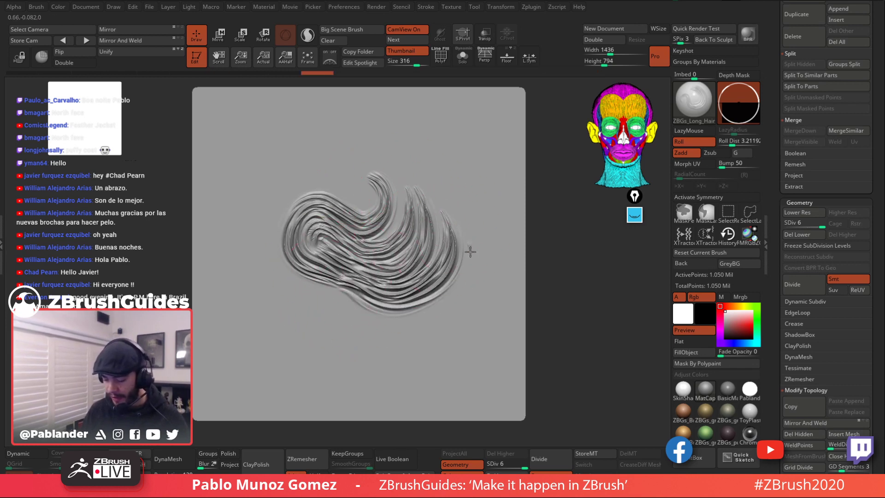
pyautogui.moveTo(472, 243); pyautogui.dragTo(249, 282)
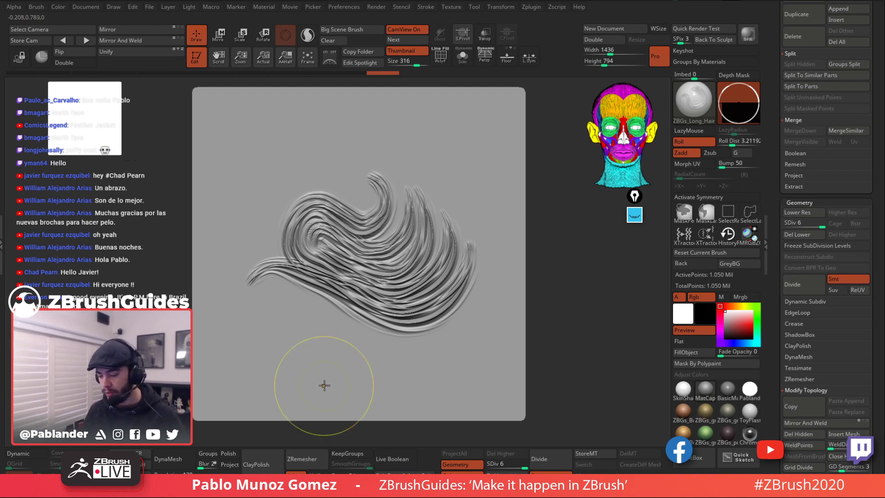
# Step: Undo all the curved hair strands on the plane
pyautogui.hotkey('ctrl', 'z')
pyautogui.hotkey('ctrl', 'z')
pyautogui.hotkey('ctrl', 'z')
pyautogui.hotkey('ctrl', 'z')
pyautogui.hotkey('ctrl', 'z')
pyautogui.hotkey('ctrl', 'z')
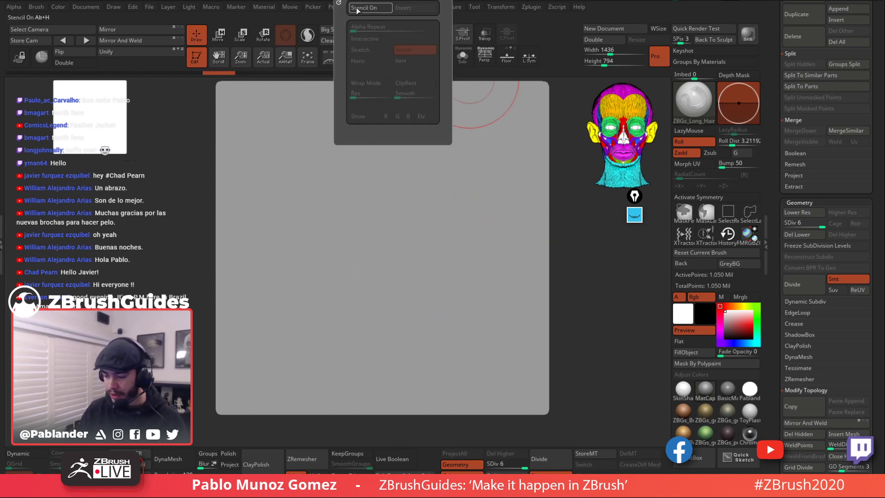
# Step: Restore the custom user interface configuration
pyautogui.click(349, 7)
pyautogui.click(375, 41)
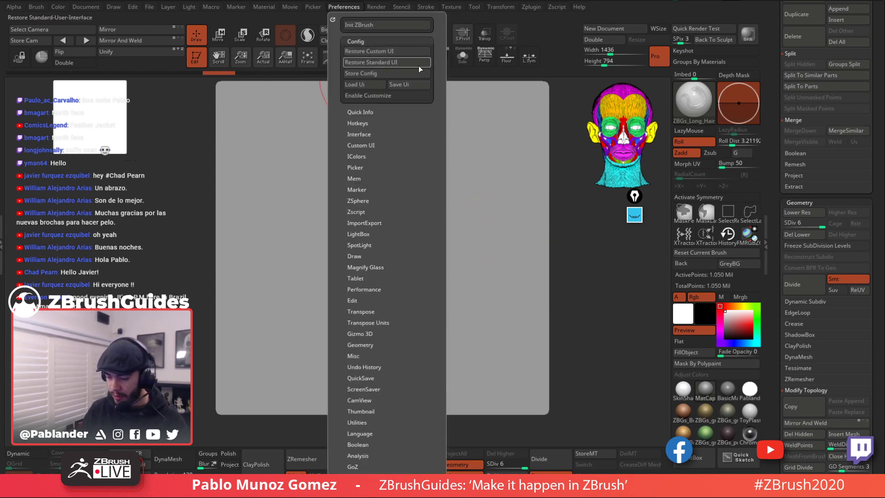
pyautogui.click(391, 53)
# Step: Switch to the DamStandard brush and reduce its draw size
pyautogui.press('space')
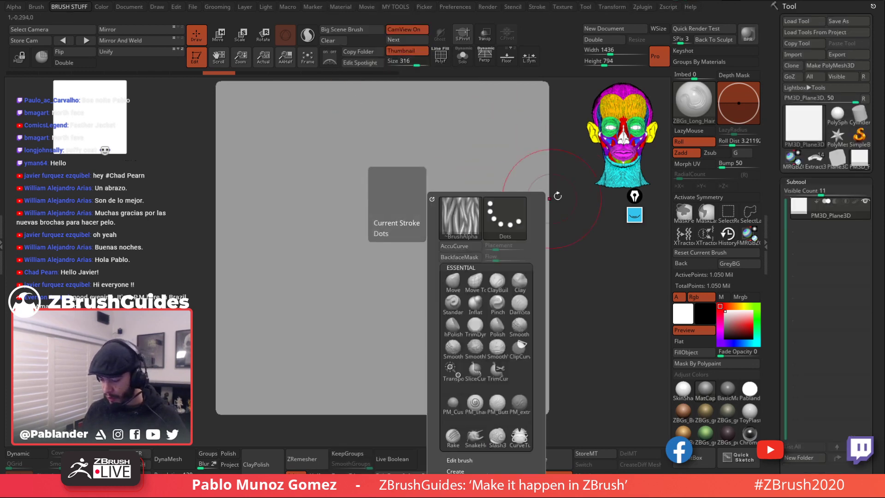
pyautogui.hotkey('shift', 'space')
pyautogui.press('space')
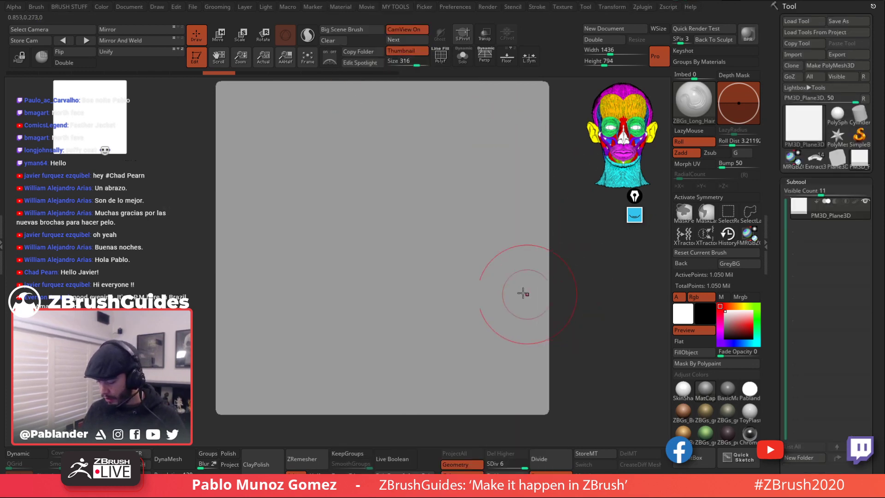
pyautogui.press('space')
pyautogui.click(534, 304)
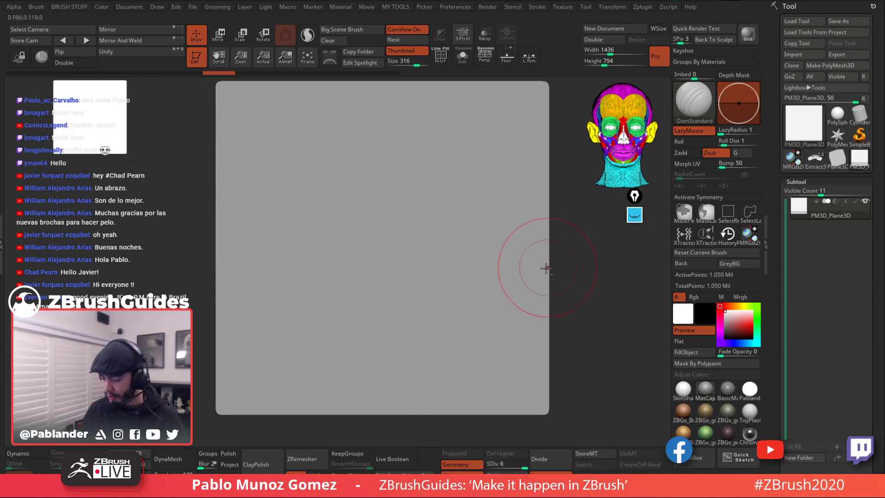
pyautogui.keyDown('alt'); pyautogui.moveTo(563, 263); pyautogui.dragTo(555, 274); pyautogui.keyUp('alt')
pyautogui.press('space')
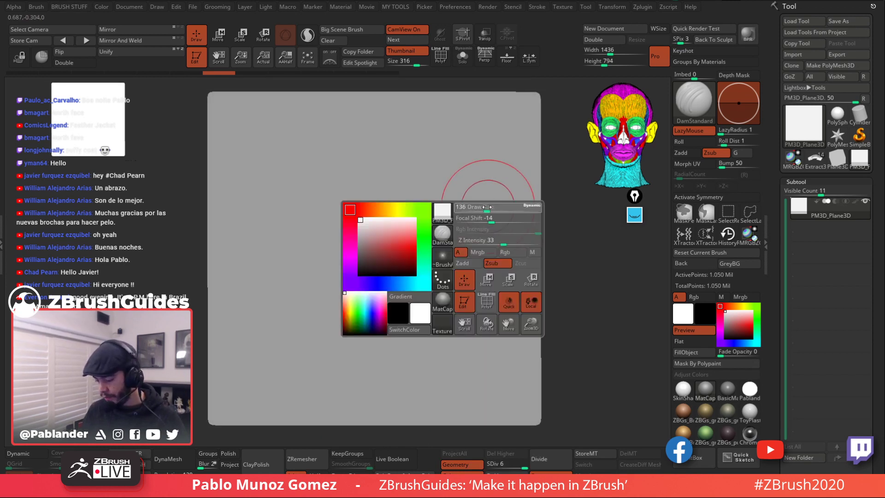
pyautogui.keyDown('alt'); pyautogui.moveTo(460, 249); pyautogui.dragTo(458, 242); pyautogui.keyUp('alt')
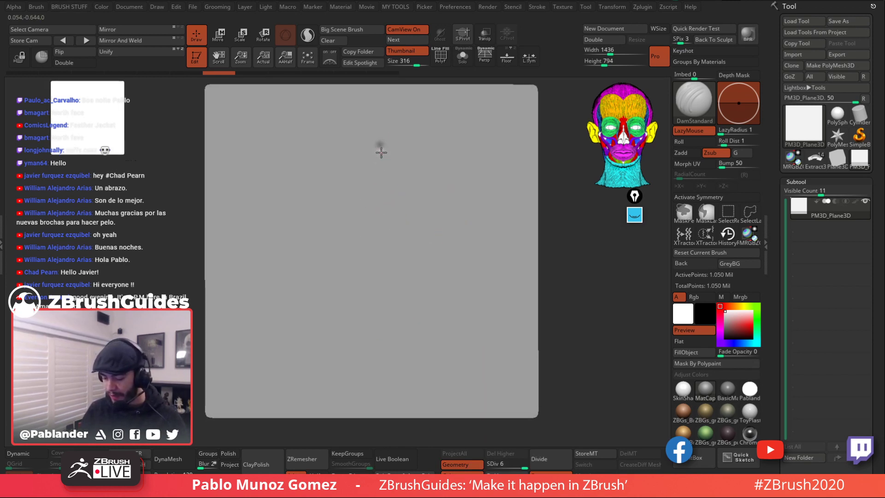
# Step: Try vertical, horizontal and diagonal DamStandard grooves on the plane, undoing each stroke
pyautogui.moveTo(379, 148); pyautogui.dragTo(371, 344)
pyautogui.hotkey('ctrl', 'z')
pyautogui.moveTo(291, 255); pyautogui.dragTo(384, 243)
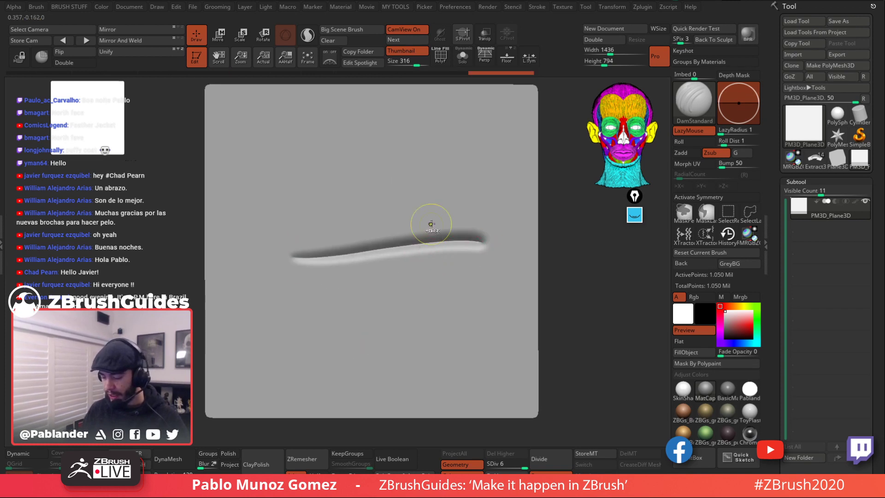
pyautogui.hotkey('ctrl', 'z')
pyautogui.moveTo(453, 157)
pyautogui.mouseDown()
pyautogui.moveTo(332, 292)
pyautogui.moveTo(310, 348)
pyautogui.mouseUp()
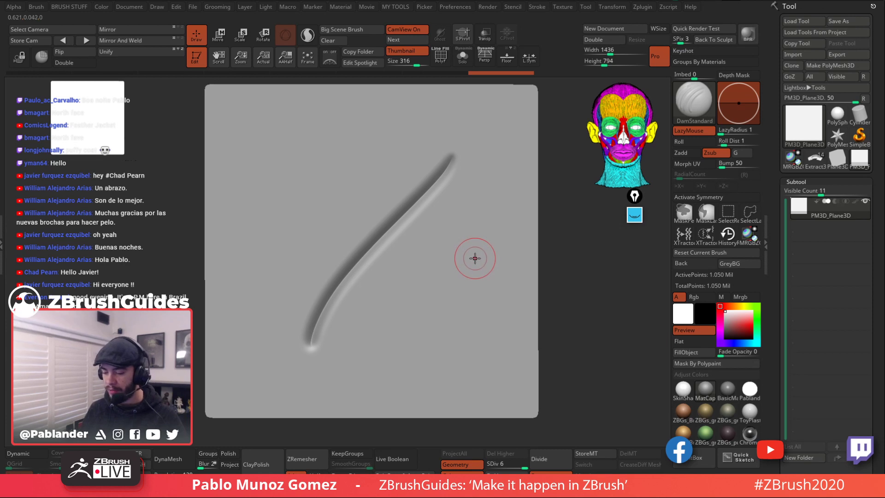
pyautogui.hotkey('ctrl', 'z')
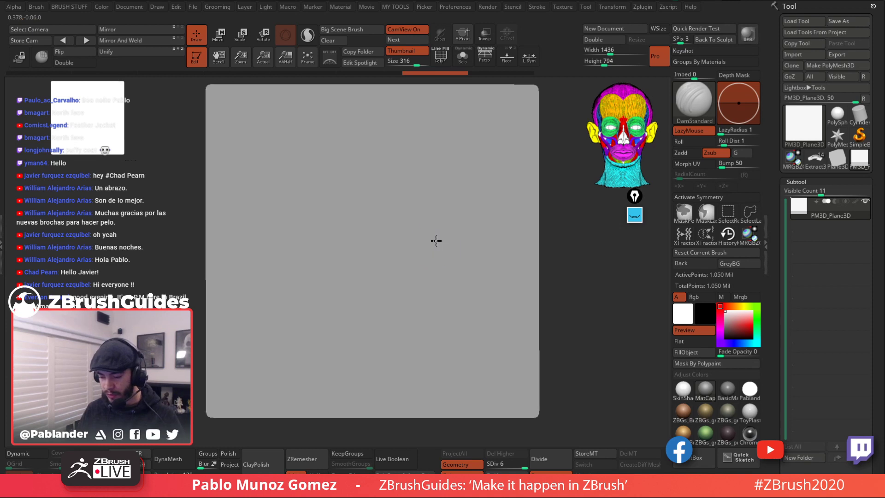
pyautogui.keyDown('alt'); pyautogui.moveTo(436, 241); pyautogui.dragTo(442, 245, button='right'); pyautogui.keyUp('alt')
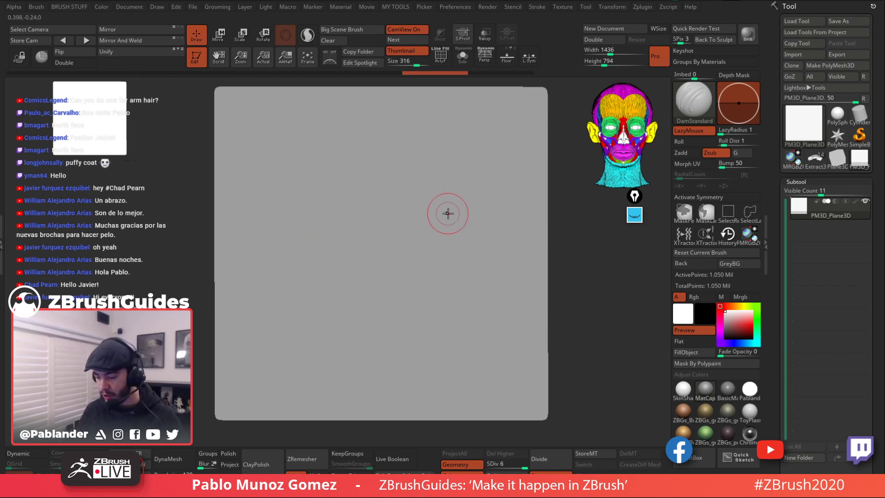
pyautogui.moveTo(413, 193)
pyautogui.keyDown('alt'); pyautogui.mouseDown(button='right')
pyautogui.moveTo(402, 185)
pyautogui.moveTo(422, 205)
pyautogui.mouseUp(button='right'); pyautogui.keyUp('alt')
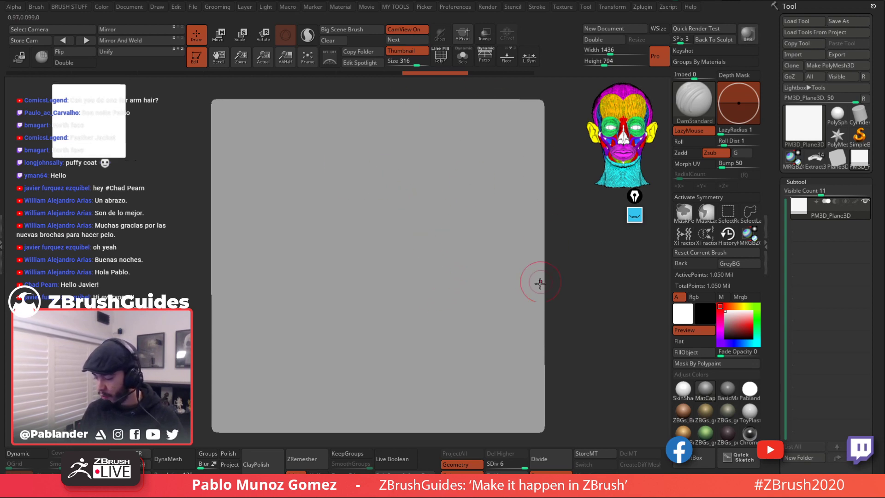
pyautogui.press('ctrl')
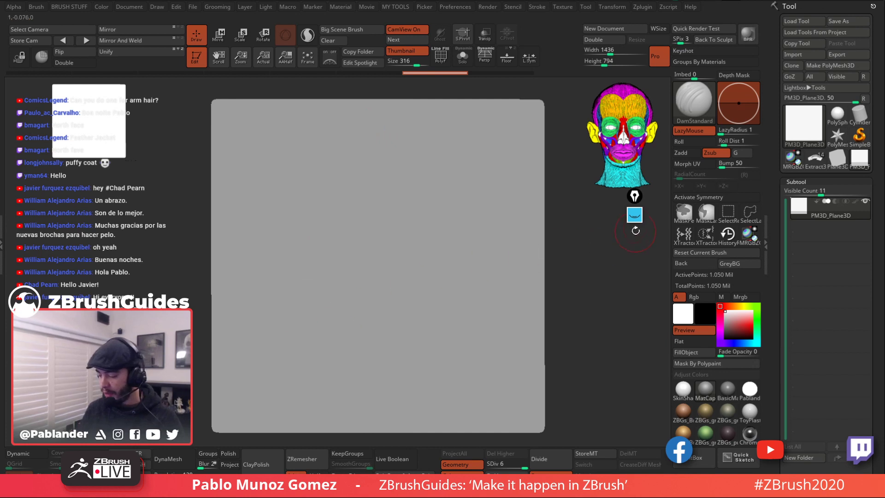
# Step: Annotate the undo history marker above the plane in pink with a circle, an arrow and the handwritten note "Ctrl+click"
pyautogui.click(634, 214)
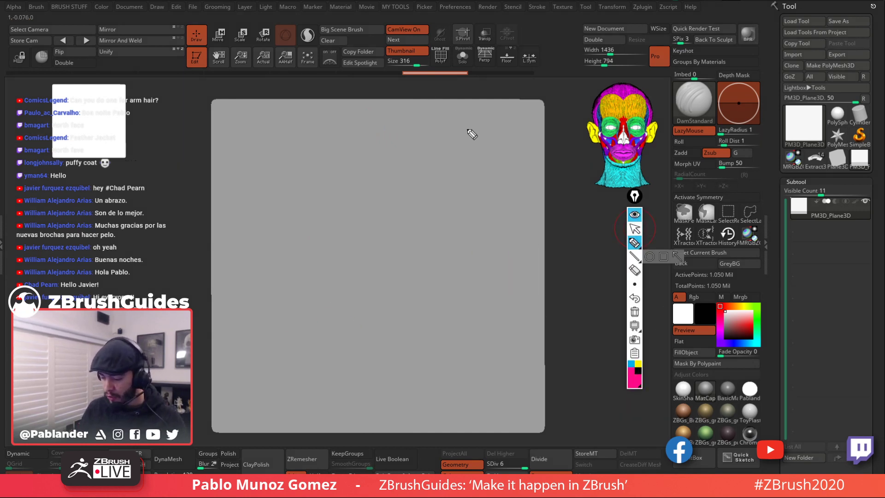
pyautogui.moveTo(450, 100)
pyautogui.mouseDown()
pyautogui.moveTo(443, 124)
pyautogui.moveTo(455, 124)
pyautogui.mouseUp()
pyautogui.moveTo(450, 106); pyautogui.dragTo(466, 108)
pyautogui.moveTo(469, 91)
pyautogui.mouseDown()
pyautogui.moveTo(468, 121)
pyautogui.moveTo(482, 120)
pyautogui.mouseUp()
pyautogui.moveTo(477, 110); pyautogui.dragTo(498, 116)
pyautogui.moveTo(507, 91); pyautogui.dragTo(516, 115)
pyautogui.moveTo(525, 104)
pyautogui.mouseDown()
pyautogui.moveTo(524, 116)
pyautogui.moveTo(535, 113)
pyautogui.mouseUp()
pyautogui.moveTo(544, 92); pyautogui.dragTo(554, 105)
pyautogui.moveTo(405, 113)
pyautogui.mouseDown()
pyautogui.moveTo(410, 90)
pyautogui.moveTo(433, 80)
pyautogui.moveTo(411, 84)
pyautogui.moveTo(443, 67)
pyautogui.mouseUp()
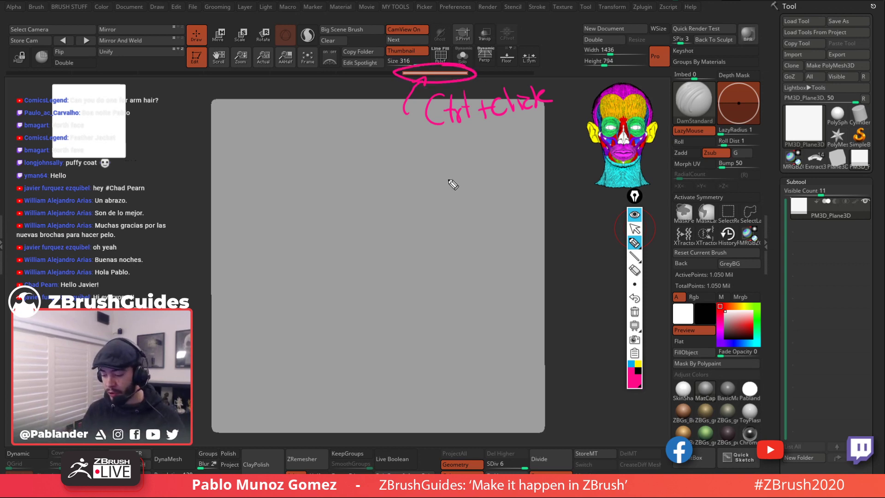
# Step: Draw a large pink loop around the plane and another around the whole undo history bar, then return to the normal cursor
pyautogui.moveTo(479, 68)
pyautogui.mouseDown()
pyautogui.moveTo(360, 65)
pyautogui.moveTo(579, 361)
pyautogui.moveTo(475, 67)
pyautogui.mouseUp()
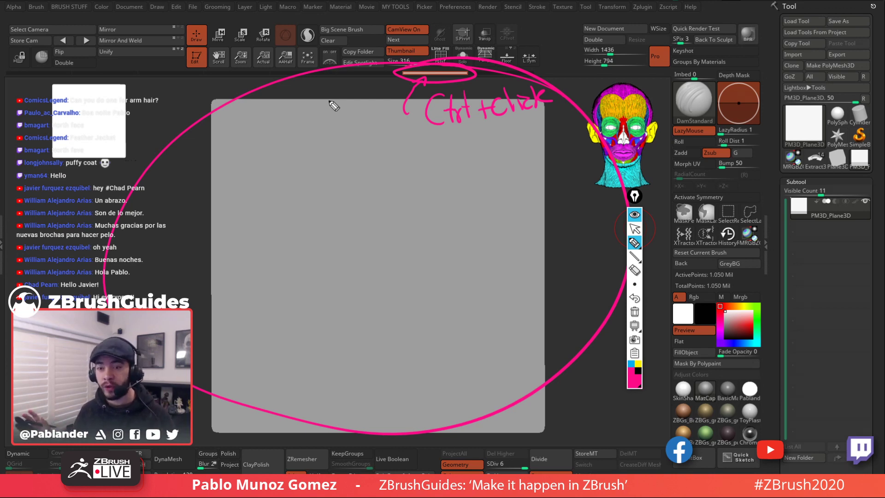
pyautogui.moveTo(537, 68)
pyautogui.mouseDown()
pyautogui.moveTo(258, 61)
pyautogui.moveTo(6, 70)
pyautogui.moveTo(518, 83)
pyautogui.moveTo(537, 67)
pyautogui.mouseUp()
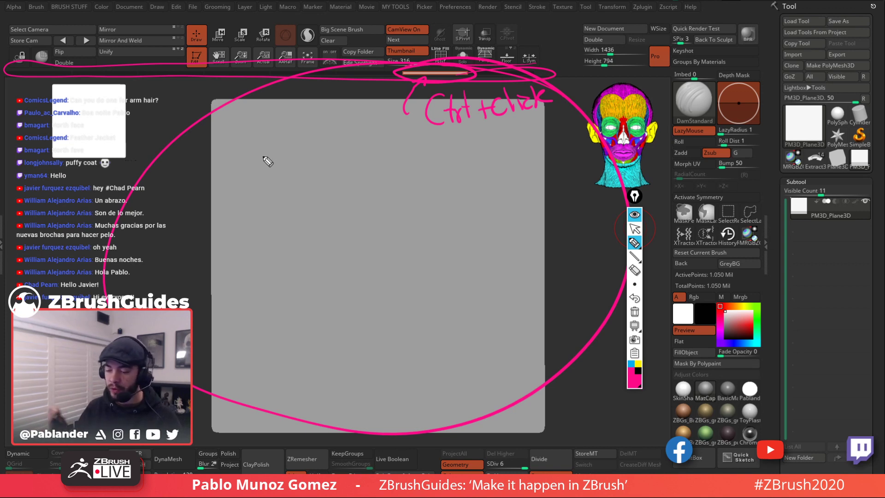
pyautogui.click(638, 229)
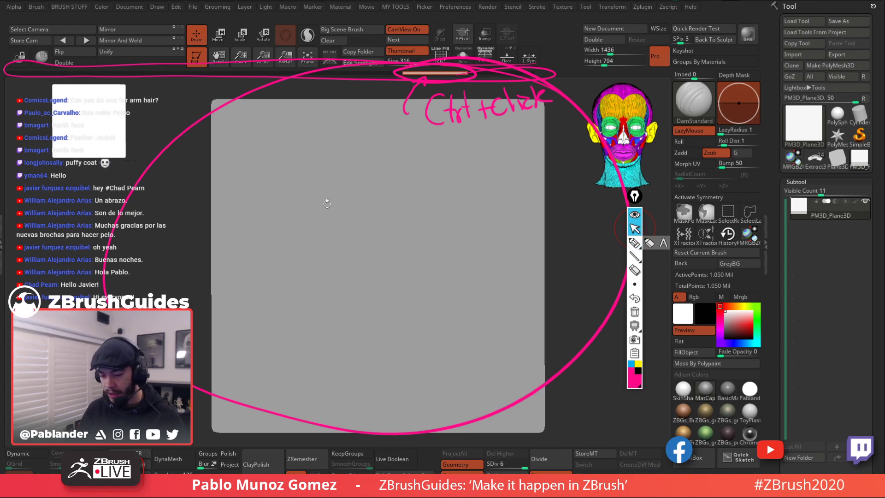
# Step: Point out the file option for including undo history with saved projects, then erase all pink annotations and collapse the annotation tools
pyautogui.click(193, 7)
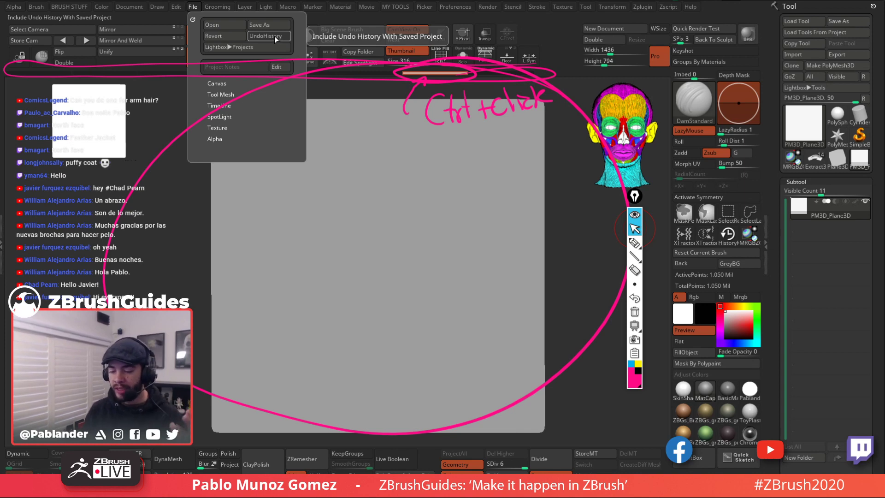
pyautogui.click(635, 243)
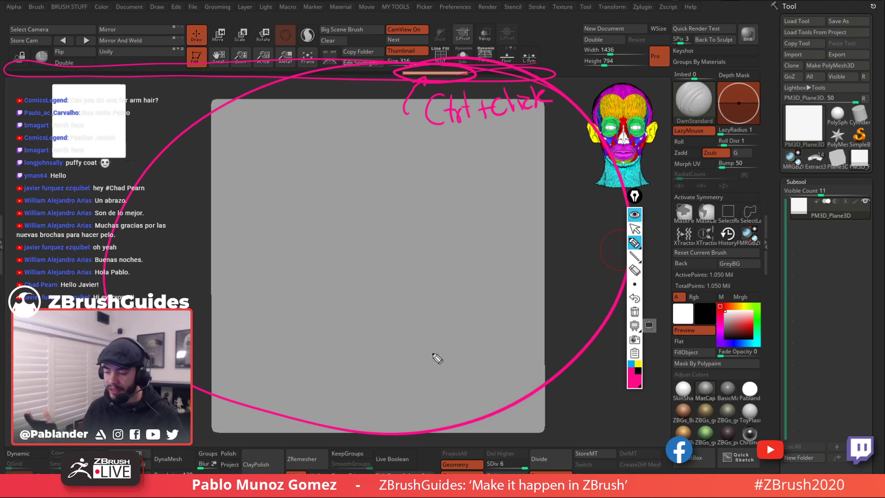
pyautogui.click(634, 312)
pyautogui.click(634, 228)
pyautogui.click(636, 215)
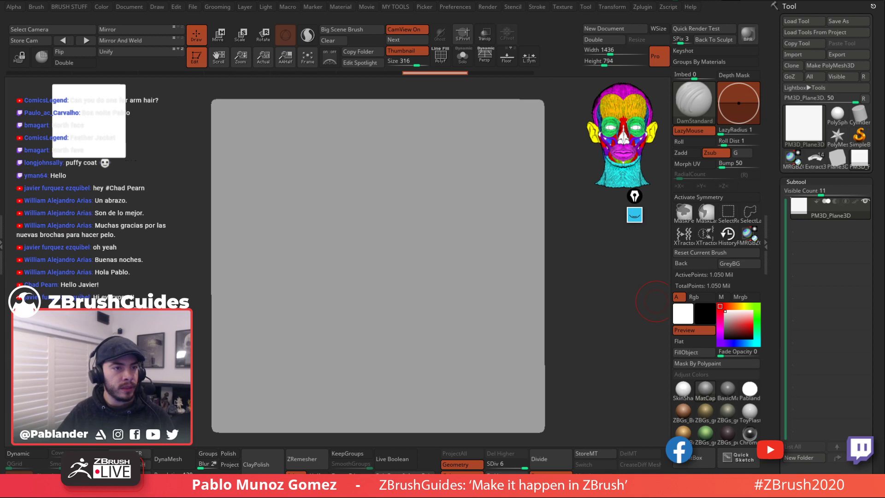
# Step: Switch to the browser's "puffer jacket" image search and limit the results to large images
pyautogui.hotkey('alt', 'Tab')
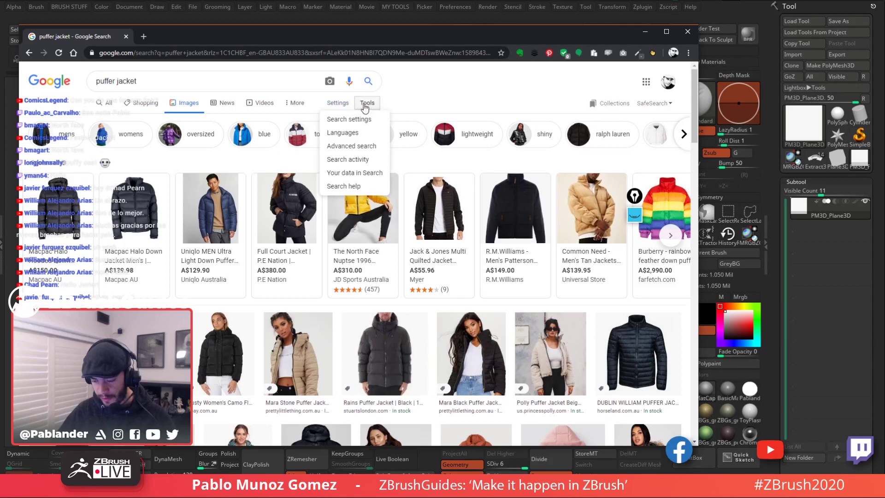
pyautogui.click(367, 102)
pyautogui.click(347, 103)
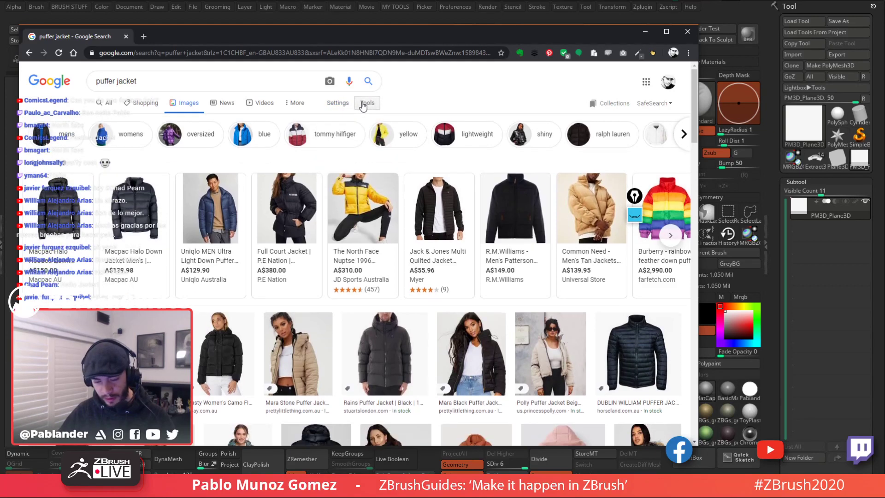
pyautogui.click(96, 120)
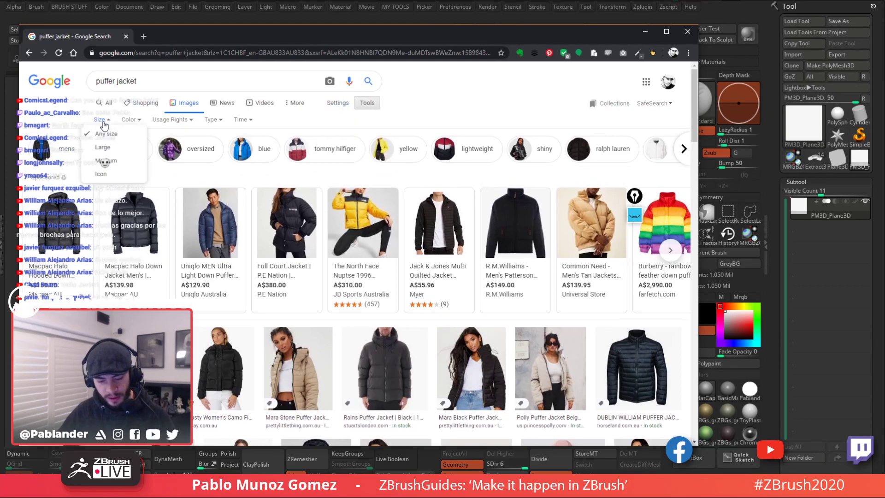
pyautogui.click(138, 147)
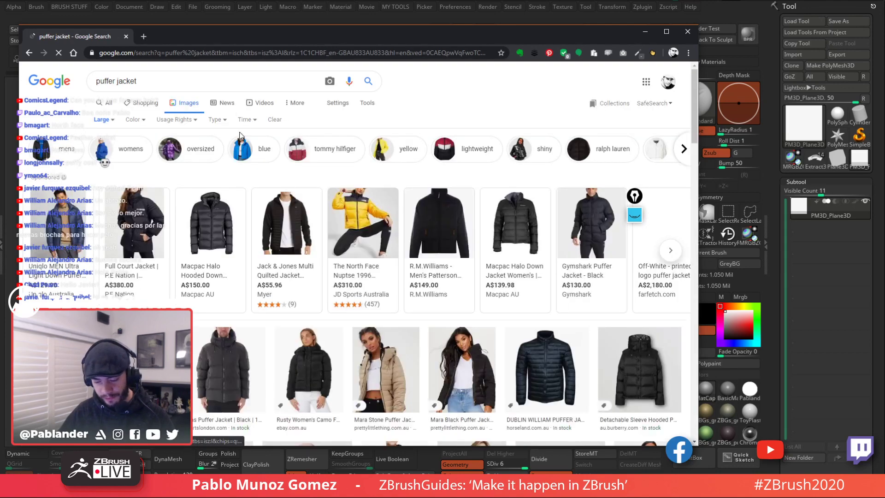
# Step: Browse the puffer jacket results and preview the Dior Oblique Down Jacket from the front and the back
pyautogui.scroll(-3, 365, 202)
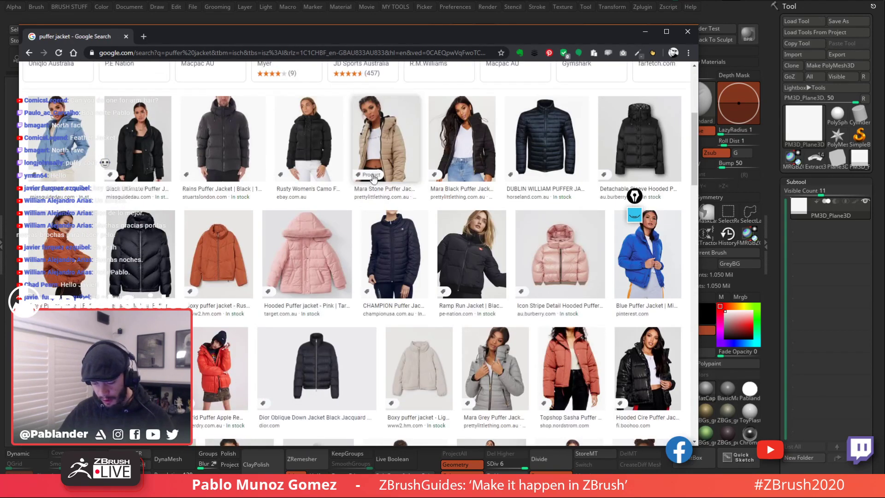
pyautogui.scroll(-1, 443, 229)
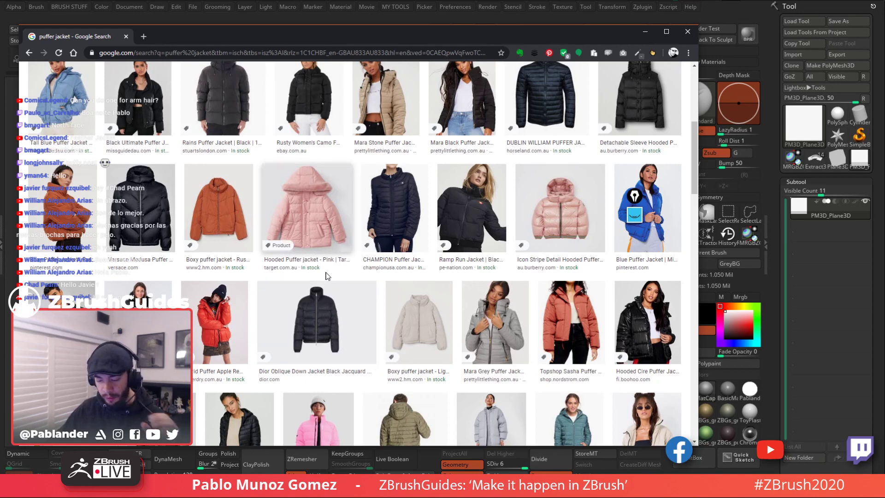
pyautogui.scroll(-1, 326, 279)
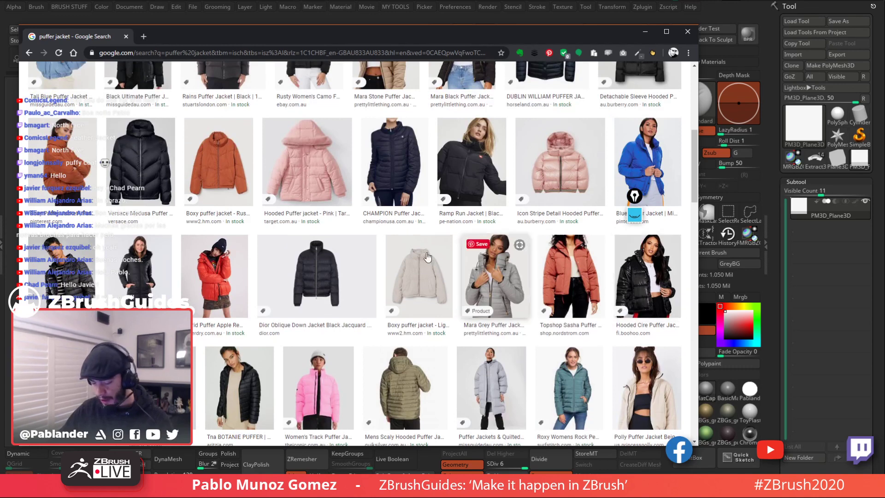
pyautogui.click(324, 267)
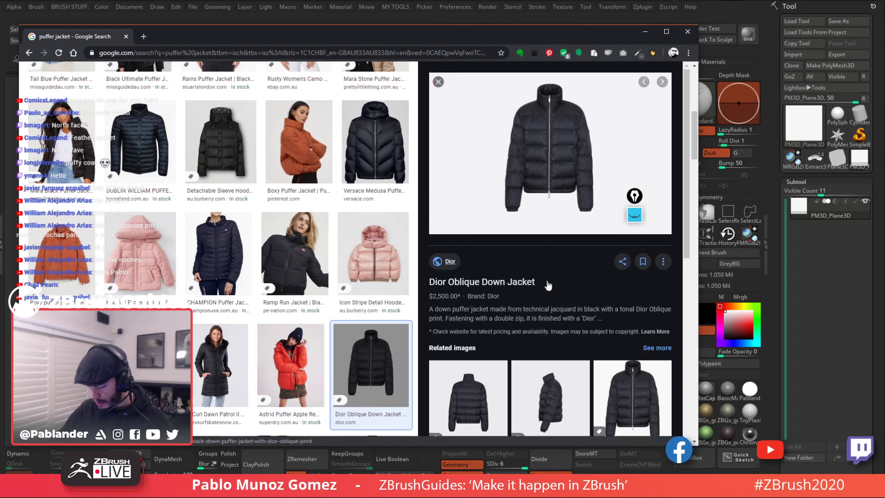
pyautogui.click(487, 397)
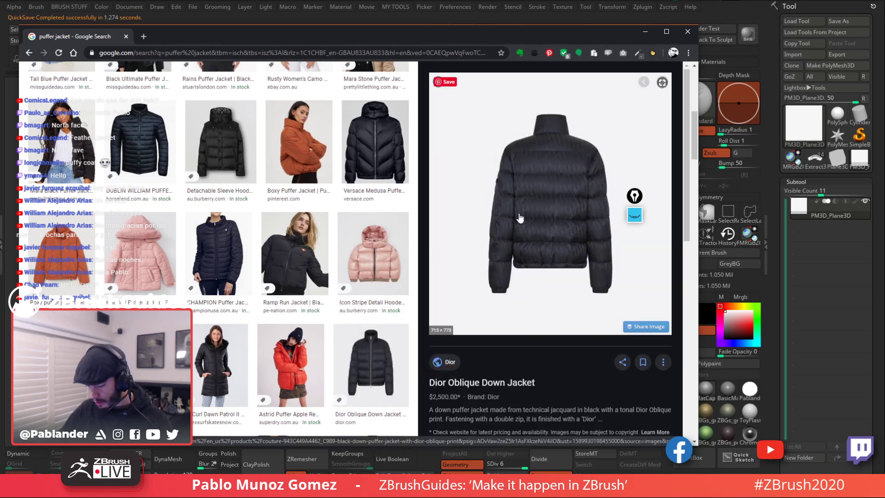
# Step: Open the black hooded Versace Medusa puffer jacket image, add it to the reference board and close the browser
pyautogui.click(407, 189)
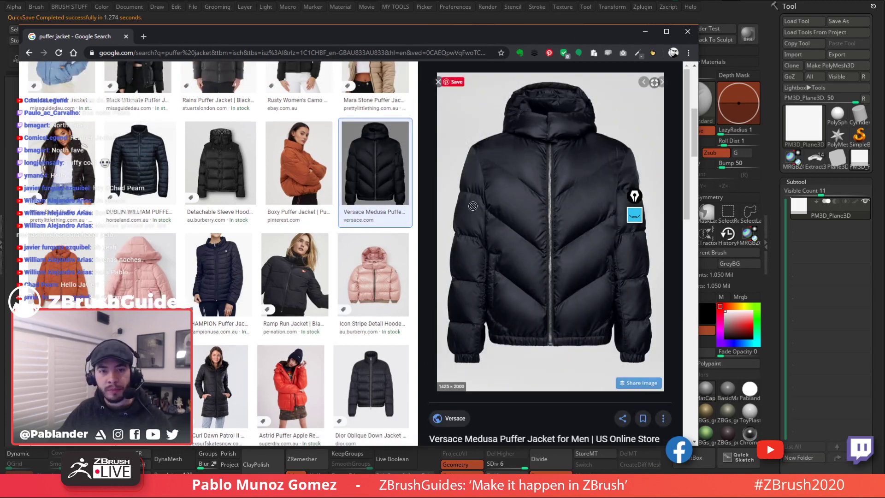
pyautogui.moveTo(472, 203); pyautogui.dragTo(0, 249)
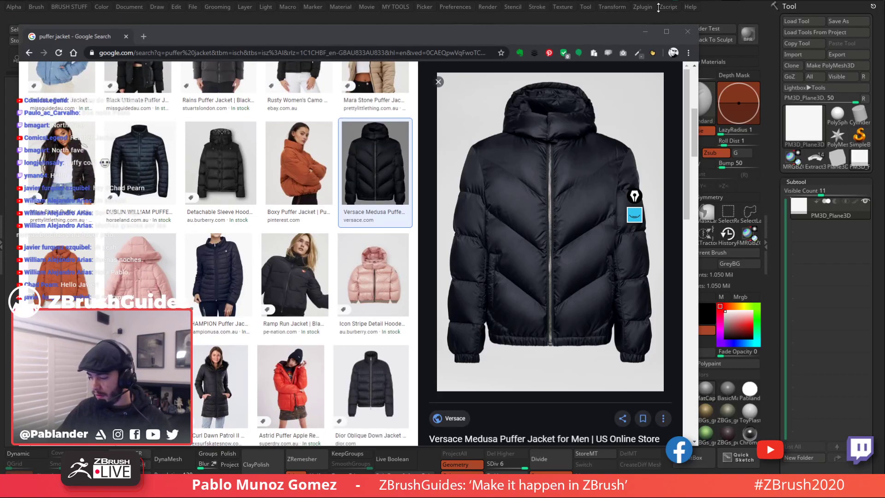
pyautogui.click(686, 31)
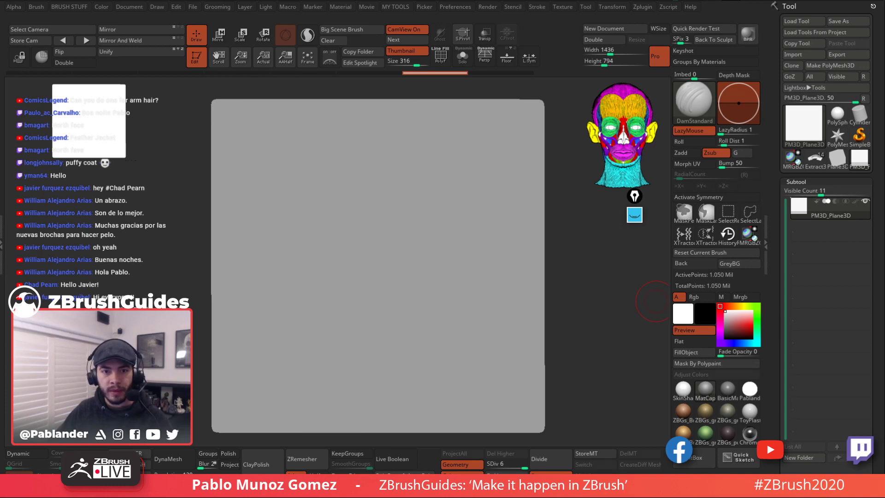
# Step: Place the jacket reference window beside the plane in ZBrush and narrow it to frame the jacket
pyautogui.moveTo(0, 226); pyautogui.dragTo(276, 184, button='right')
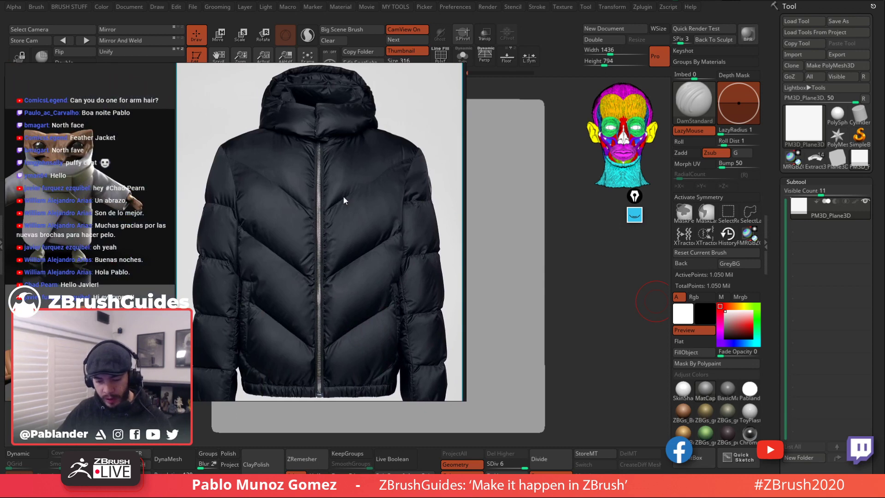
pyautogui.moveTo(343, 196); pyautogui.dragTo(155, 201, button='right')
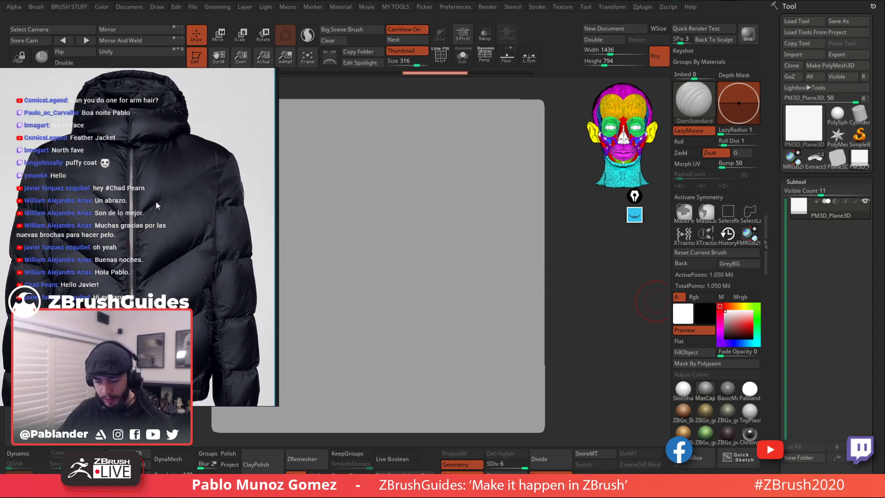
pyautogui.moveTo(275, 136); pyautogui.dragTo(261, 140)
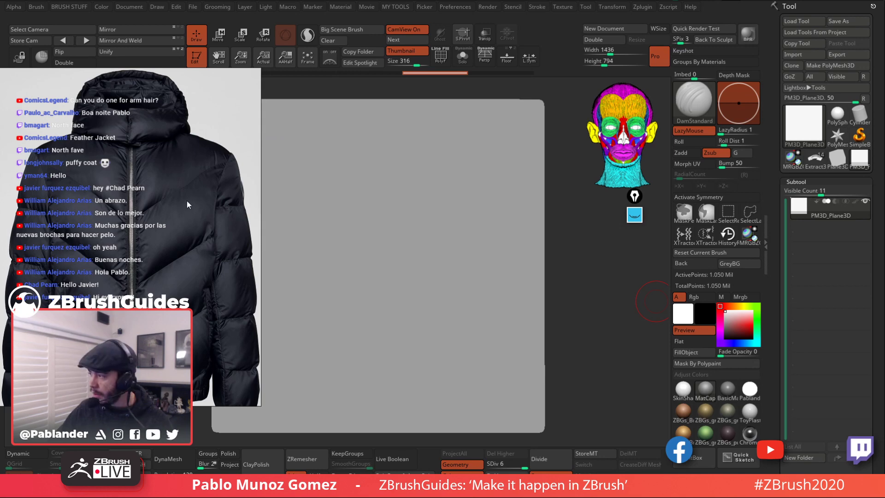
pyautogui.moveTo(184, 214)
pyautogui.mouseDown(button='middle')
pyautogui.moveTo(181, 186)
pyautogui.moveTo(181, 201)
pyautogui.mouseUp(button='middle')
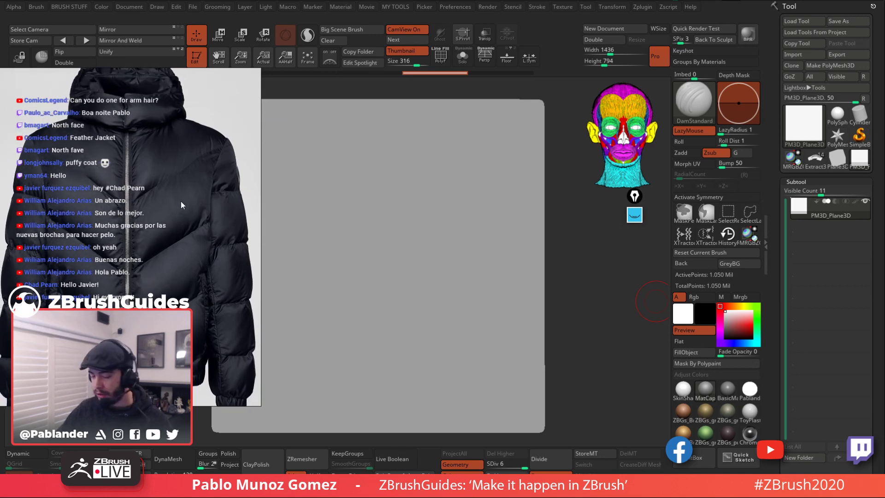
pyautogui.moveTo(184, 203); pyautogui.dragTo(165, 135, button='right')
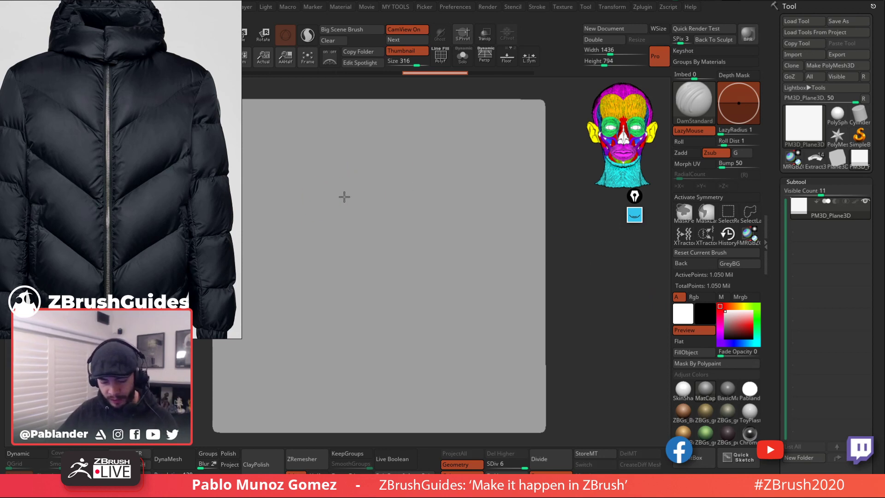
# Step: Try a vertical DamStandard groove down the middle of the plane and undo its strokes
pyautogui.moveTo(344, 196); pyautogui.dragTo(376, 180)
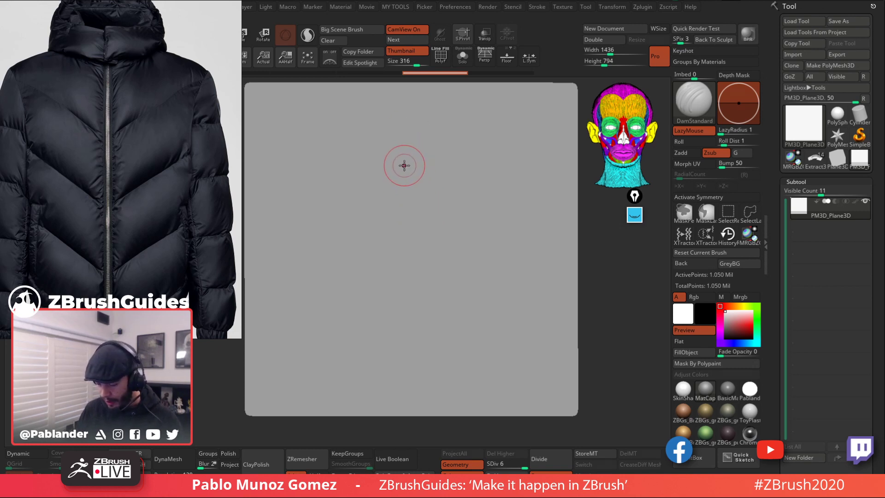
pyautogui.moveTo(403, 165); pyautogui.dragTo(408, 341)
pyautogui.moveTo(405, 172); pyautogui.dragTo(408, 330)
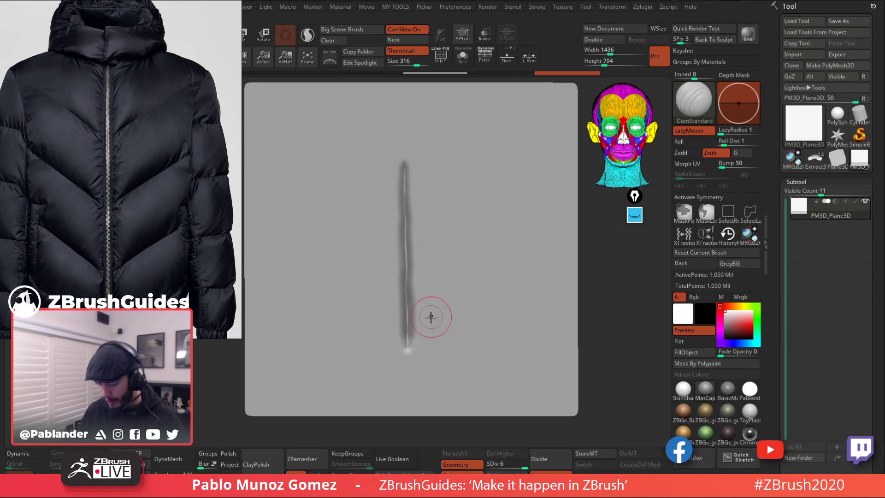
pyautogui.hotkey('ctrl', 'z')
pyautogui.hotkey('ctrl', 'z')
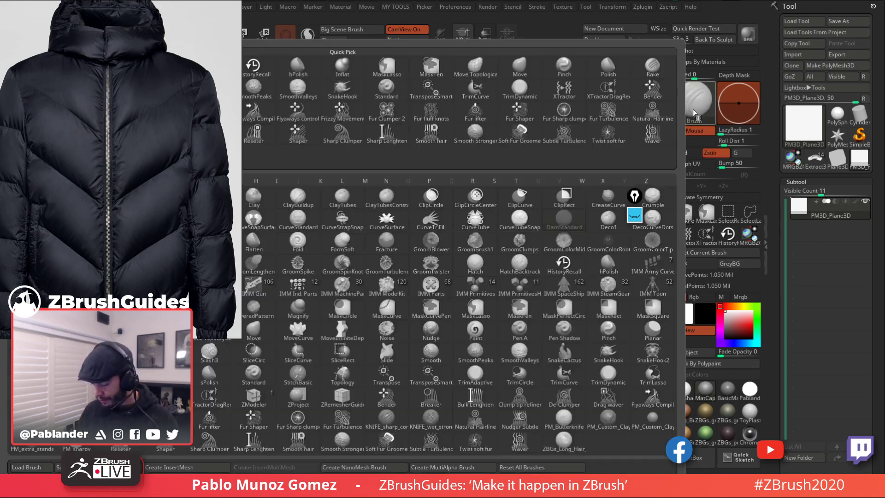
# Step: Carve a vertical seam down the middle of the plane with the KNIFE_sharp_cor brush, undoing and redrawing the stroke several times
pyautogui.click(693, 109)
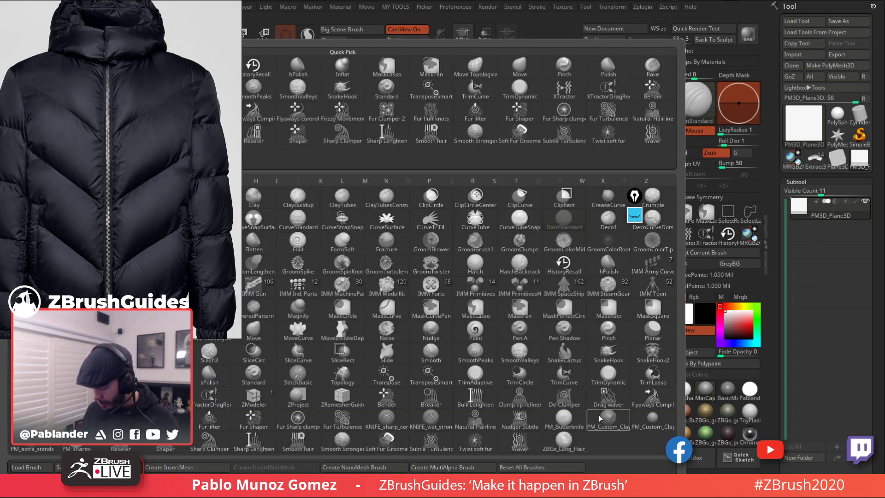
pyautogui.click(398, 417)
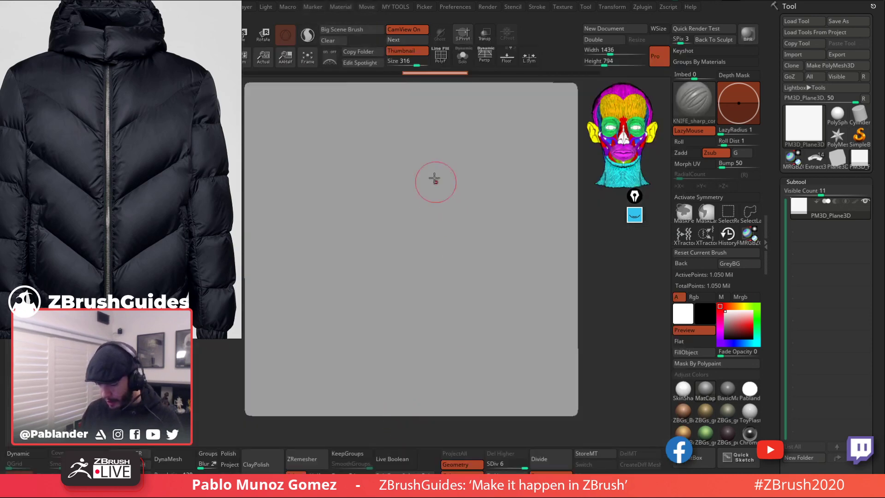
pyautogui.moveTo(407, 174); pyautogui.dragTo(410, 325)
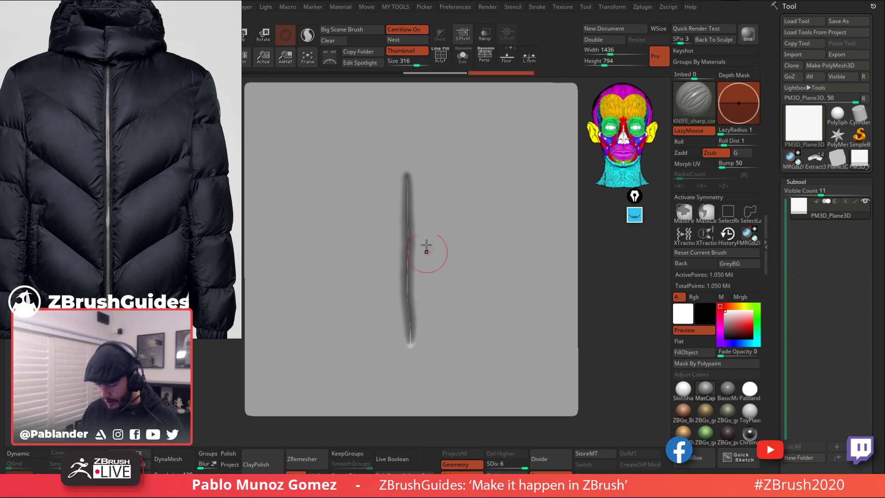
pyautogui.hotkey('ctrl', 'z')
pyautogui.moveTo(407, 154); pyautogui.dragTo(411, 337)
pyautogui.hotkey('ctrl', 'z')
pyautogui.moveTo(409, 151); pyautogui.dragTo(410, 315)
pyautogui.hotkey('ctrl', 'z')
pyautogui.moveTo(407, 164); pyautogui.dragTo(412, 342)
pyautogui.press('shift')
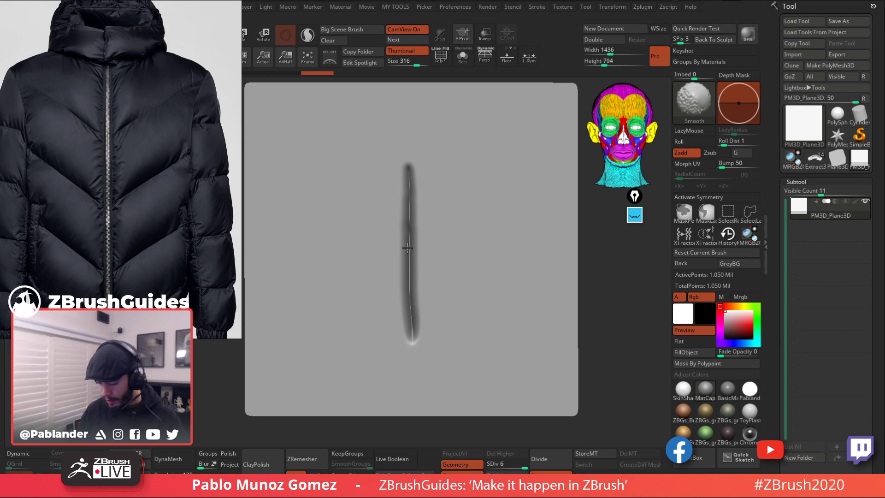
pyautogui.keyDown('shift'); pyautogui.moveTo(414, 154); pyautogui.dragTo(414, 150); pyautogui.keyUp('shift')
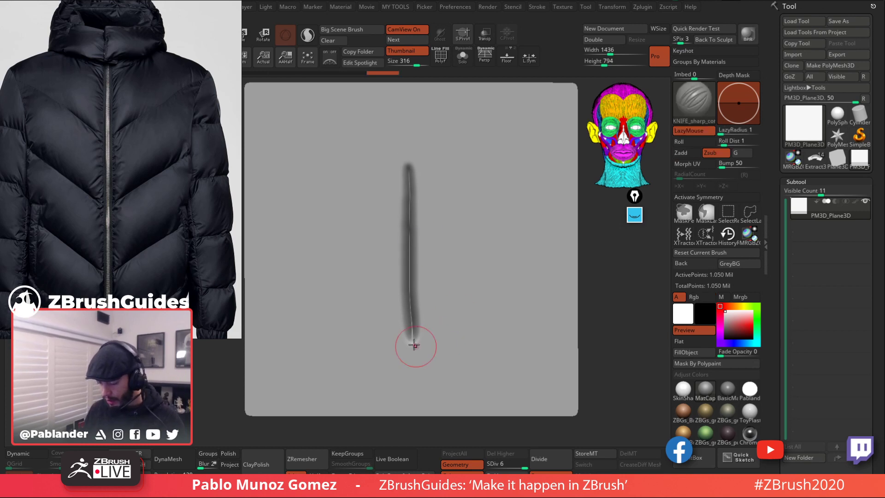
# Step: Carve short wrinkles branching off the right side of the vertical seam with the DamStandard brush, following the zipper area of the jacket reference
pyautogui.press('space')
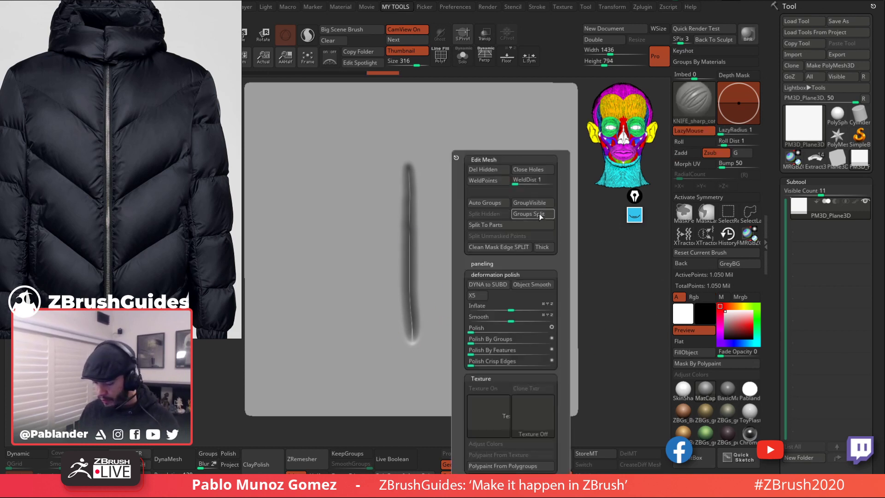
pyautogui.press('b')
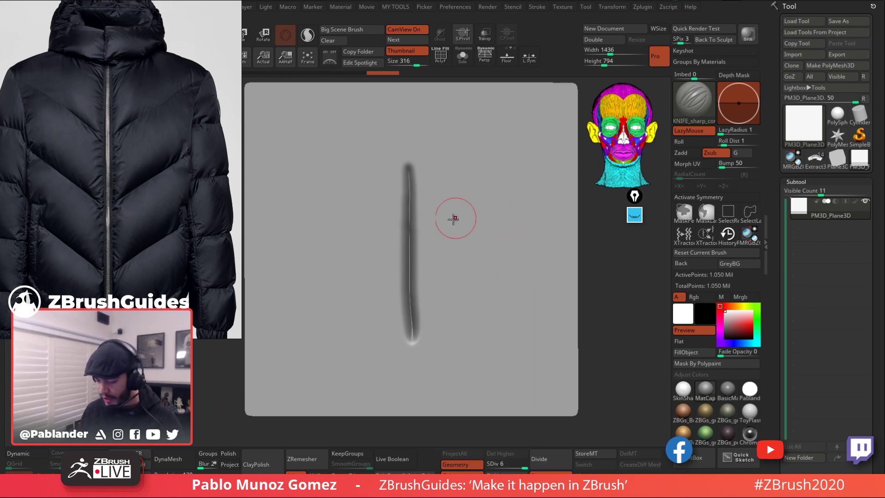
pyautogui.press('b')
pyautogui.click(483, 303)
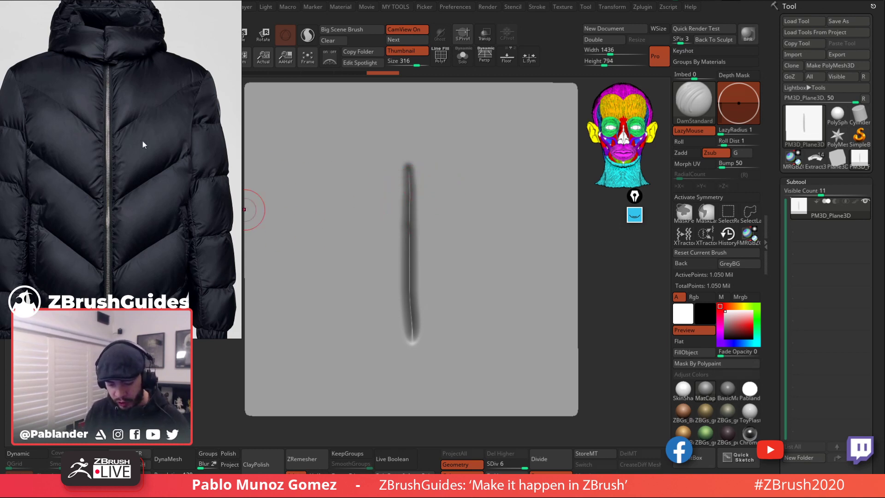
pyautogui.scroll(5, 128, 174)
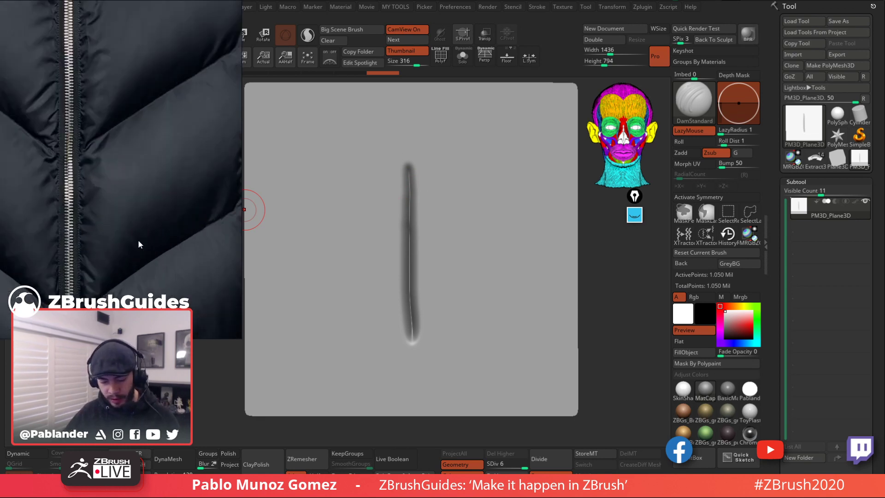
pyautogui.moveTo(209, 190); pyautogui.dragTo(191, 193)
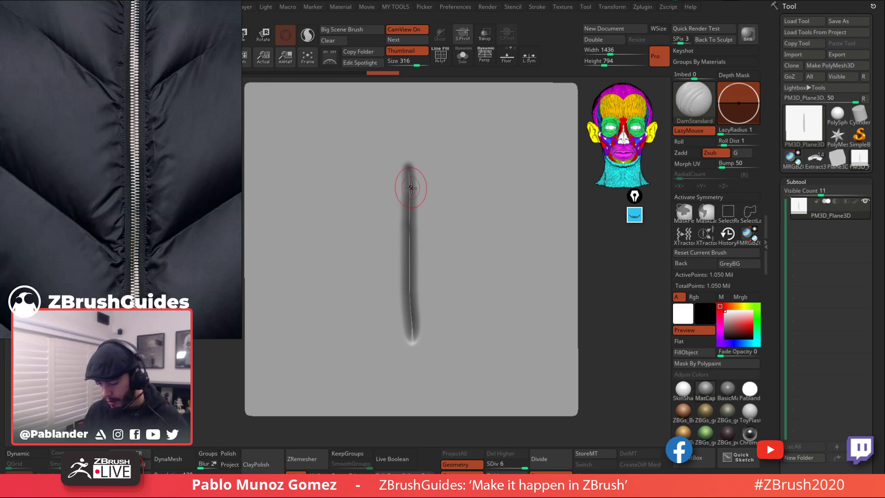
pyautogui.moveTo(409, 188)
pyautogui.mouseDown()
pyautogui.moveTo(467, 154)
pyautogui.moveTo(447, 172)
pyautogui.moveTo(441, 191)
pyautogui.moveTo(448, 196)
pyautogui.moveTo(423, 209)
pyautogui.moveTo(453, 247)
pyautogui.moveTo(456, 227)
pyautogui.moveTo(414, 231)
pyautogui.mouseUp()
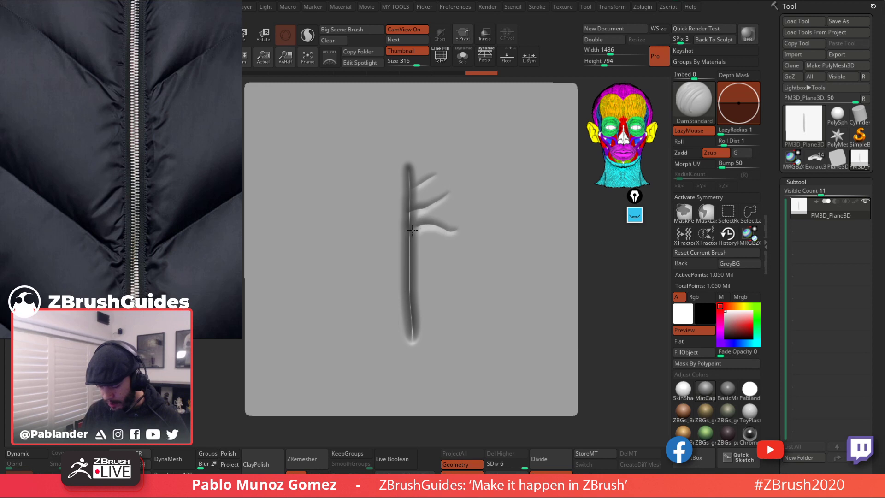
pyautogui.moveTo(450, 282)
pyautogui.mouseDown()
pyautogui.moveTo(416, 273)
pyautogui.moveTo(423, 259)
pyautogui.moveTo(412, 267)
pyautogui.mouseUp()
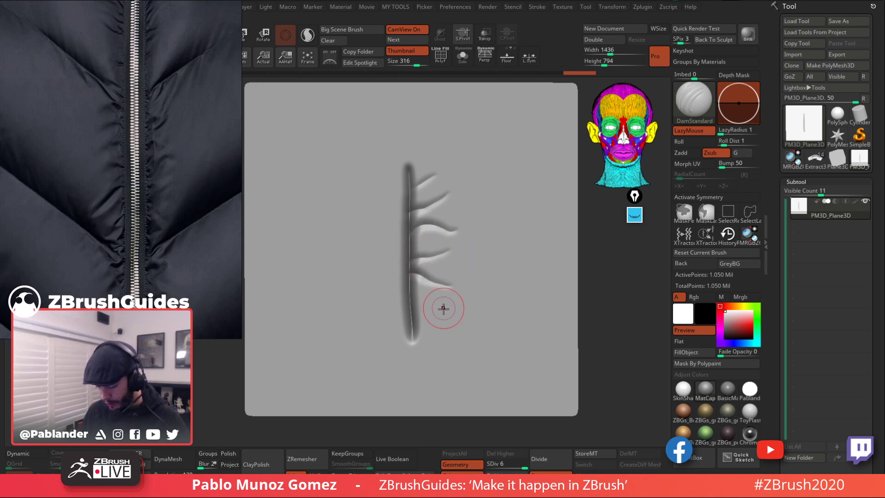
pyautogui.moveTo(443, 308)
pyautogui.mouseDown()
pyautogui.moveTo(413, 318)
pyautogui.moveTo(414, 342)
pyautogui.mouseUp()
pyautogui.moveTo(435, 163); pyautogui.dragTo(411, 172)
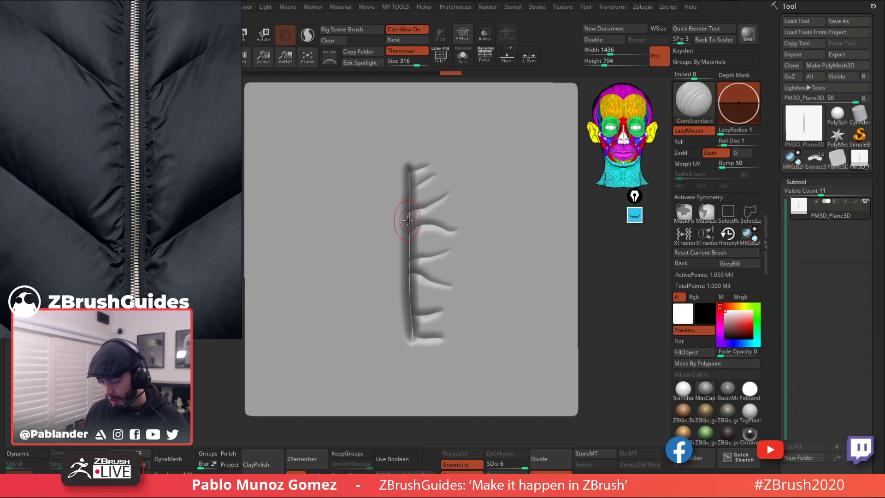
# Step: Try a spiral groove with an arrow pointing at it on the left side of the seam and undo those strokes
pyautogui.moveTo(408, 220)
pyautogui.mouseDown()
pyautogui.moveTo(397, 206)
pyautogui.moveTo(368, 237)
pyautogui.moveTo(382, 222)
pyautogui.mouseUp()
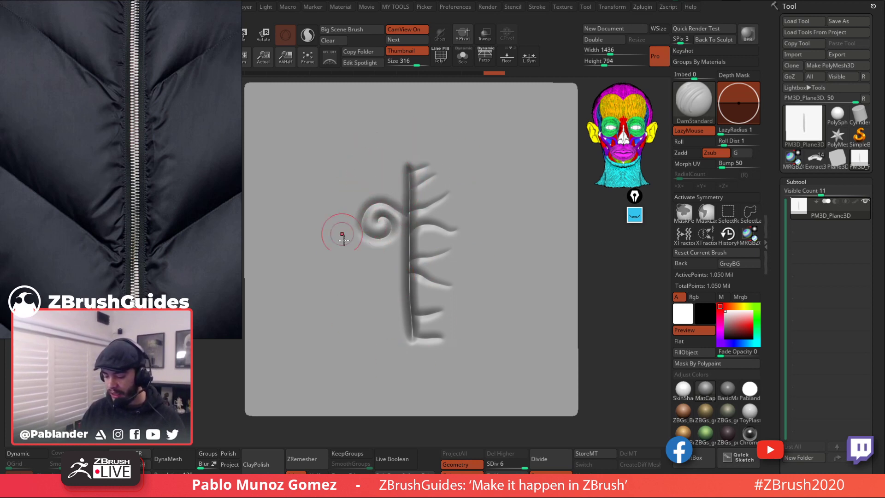
pyautogui.moveTo(297, 206); pyautogui.dragTo(354, 215)
pyautogui.moveTo(322, 236); pyautogui.dragTo(354, 218)
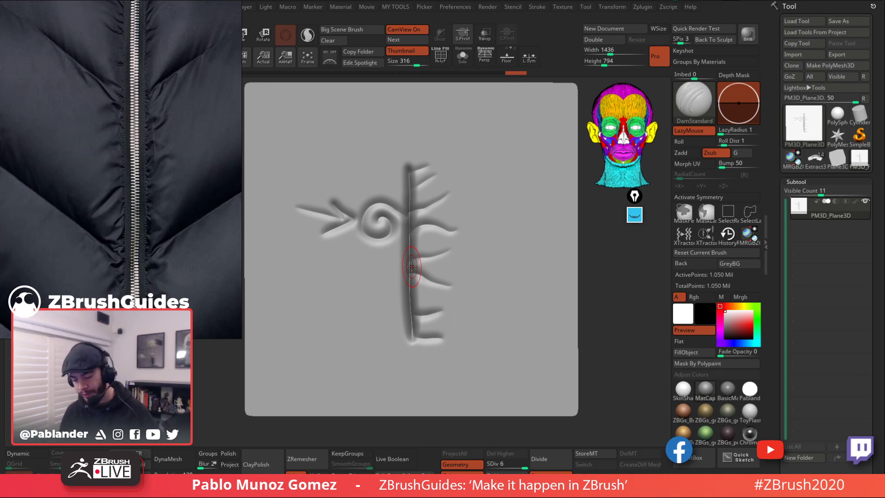
pyautogui.hotkey('ctrl', 'z')
pyautogui.hotkey('ctrl', 'z')
pyautogui.hotkey('ctrl', 'z')
pyautogui.hotkey('ctrl', 'z')
pyautogui.hotkey('ctrl', 'z')
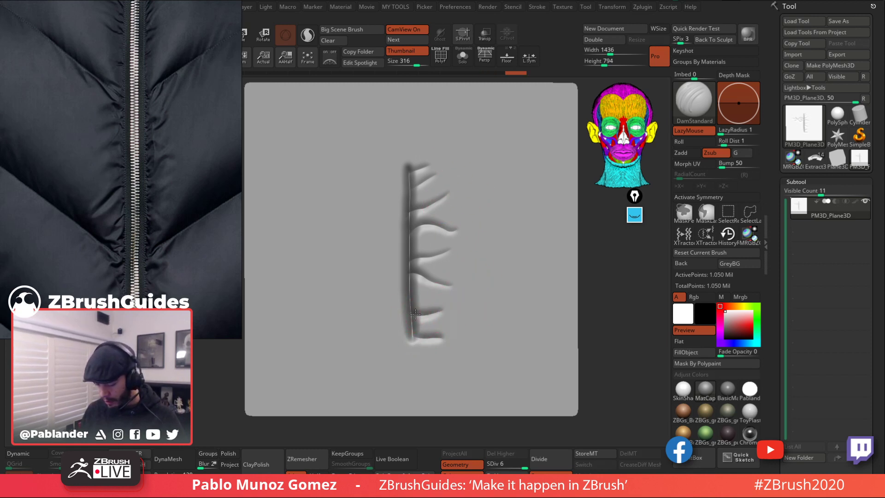
pyautogui.hotkey('ctrl', 'z')
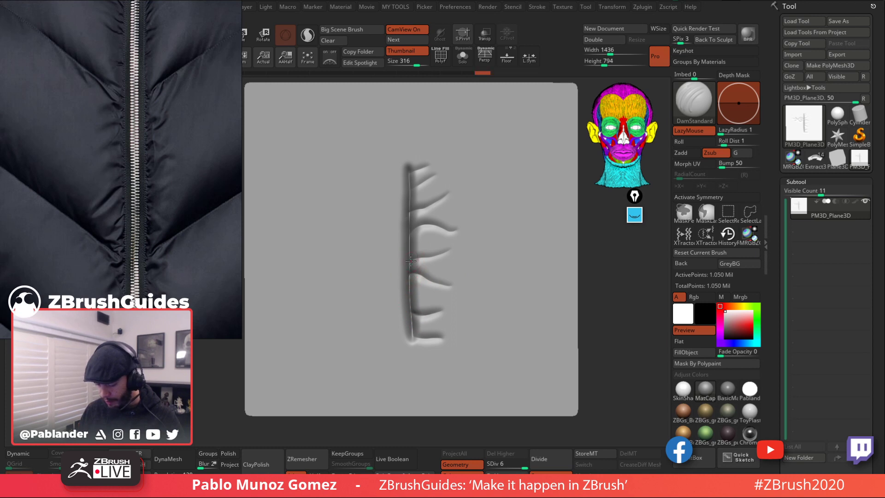
# Step: Deepen the wrinkles where they meet the seam, add short ones in the gaps between them, and smooth the middle wrinkle's outer end
pyautogui.hotkey('ctrl', 'shift', 'z')
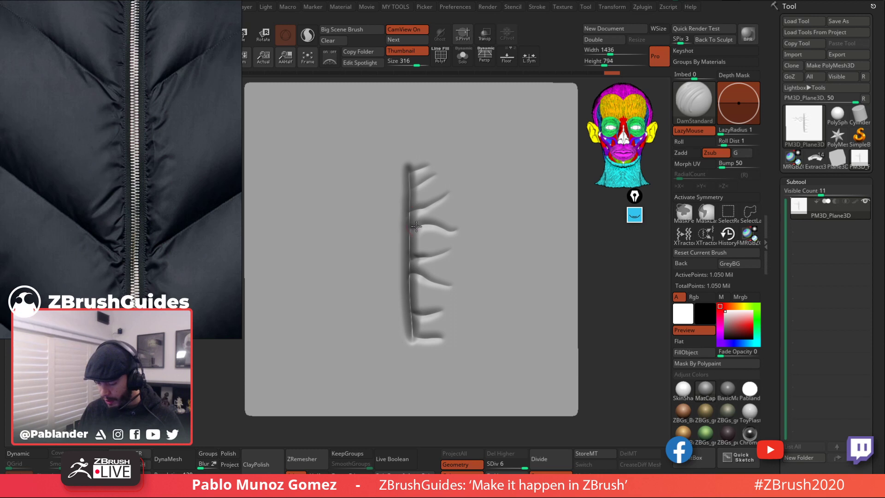
pyautogui.hotkey('ctrl', 'z')
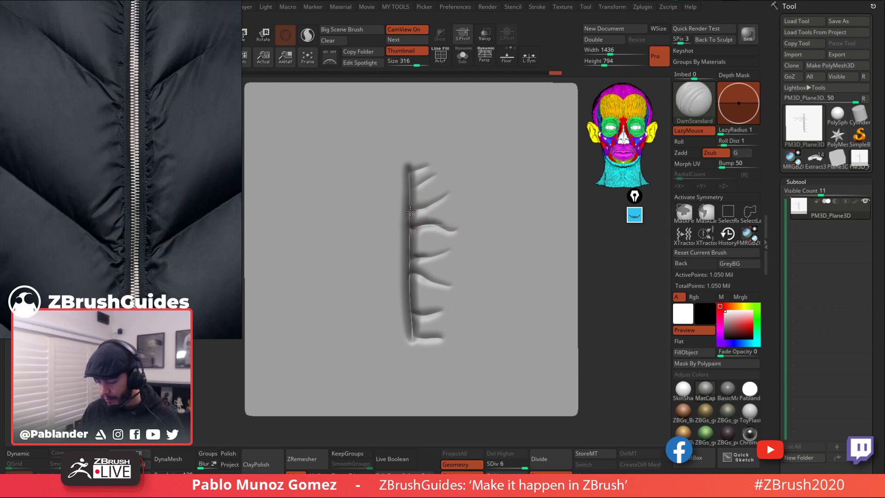
pyautogui.hotkey('ctrl', 'shift', 'z')
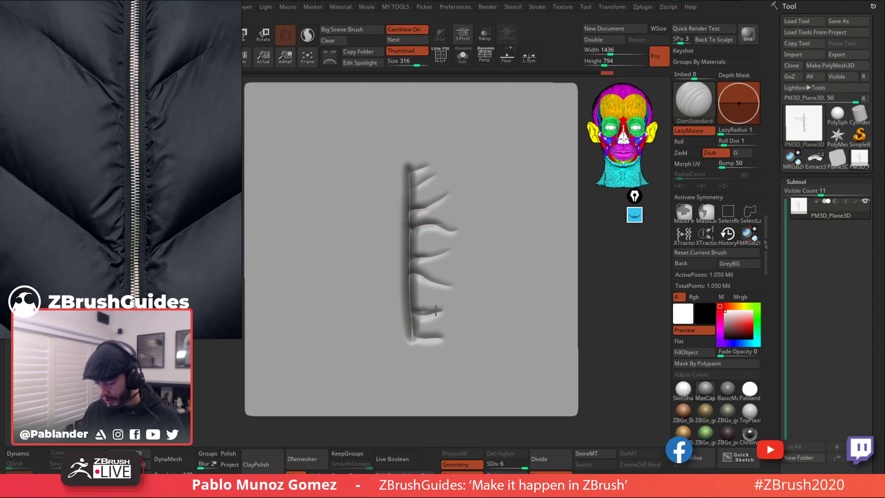
pyautogui.hotkey('ctrl', 'z')
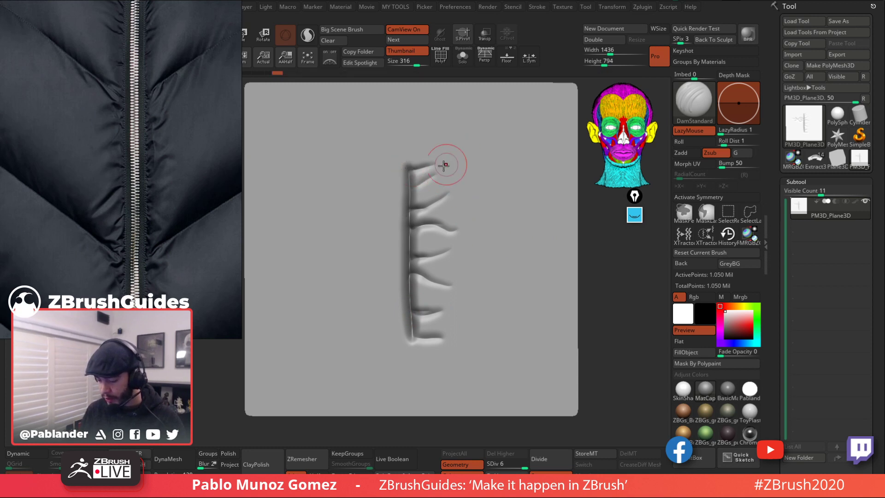
pyautogui.hotkey('ctrl', 'shift', 'z')
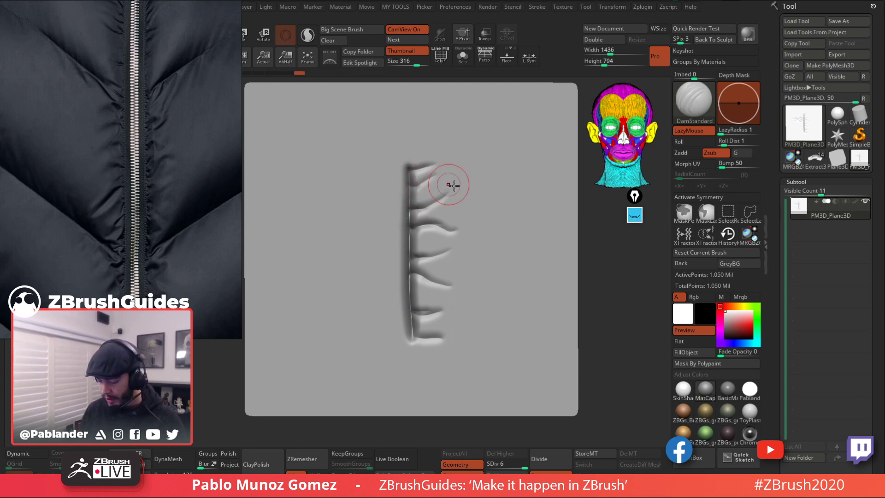
pyautogui.hotkey('ctrl', 'shift', 'z')
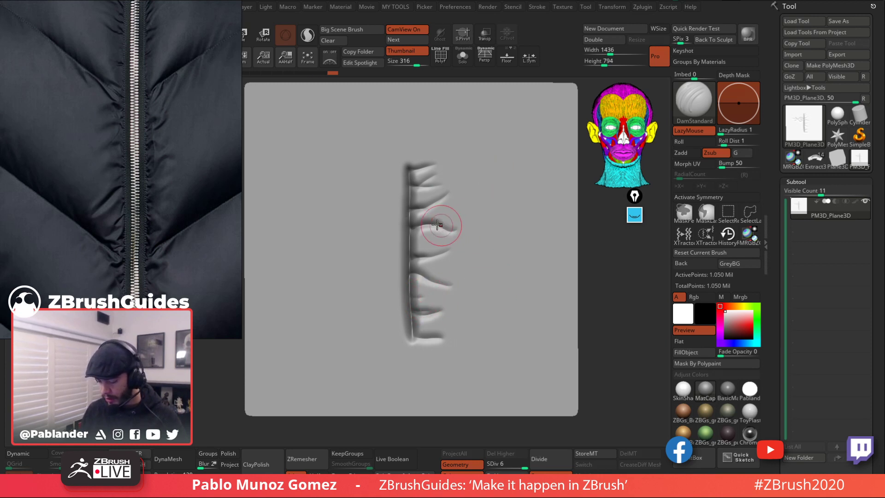
pyautogui.keyDown('shift'); pyautogui.moveTo(448, 221); pyautogui.dragTo(451, 232); pyautogui.keyUp('shift')
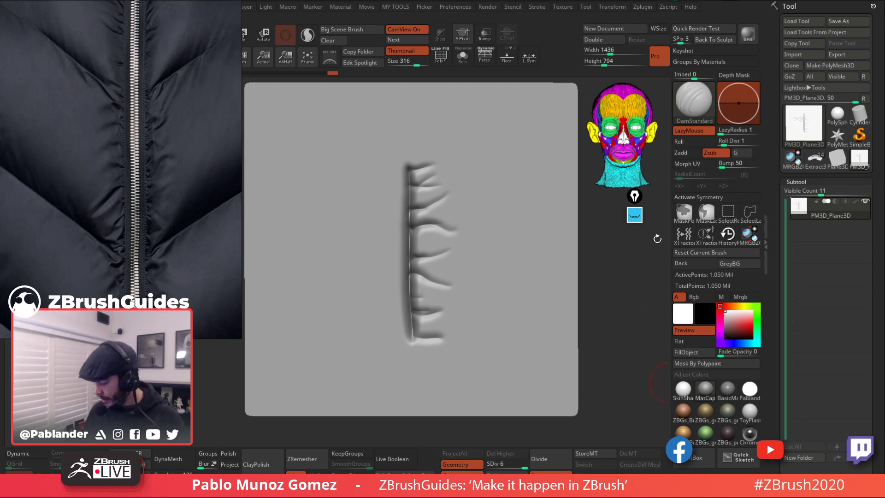
# Step: Annotate the plane with yellow panel edges and diagonal wrinkle directions plus magenta horizontal marks along the seam, and clear the annotations
pyautogui.moveTo(635, 215)
pyautogui.click(634, 243)
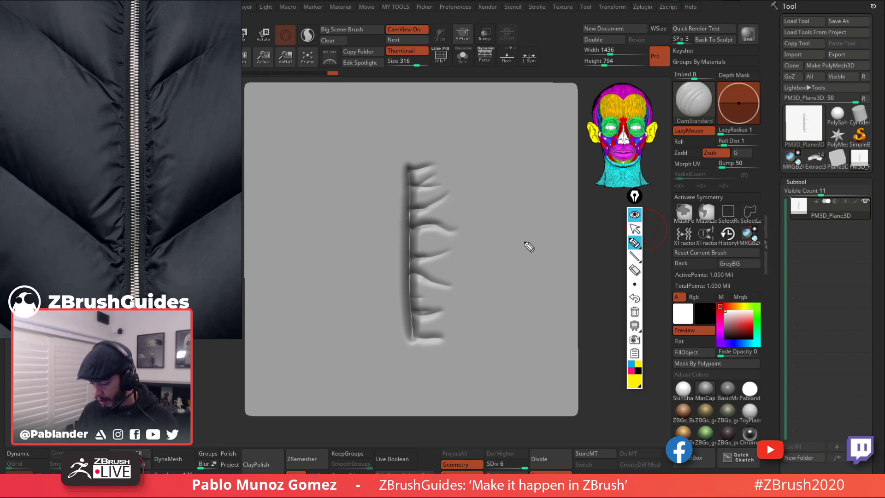
pyautogui.moveTo(402, 165); pyautogui.dragTo(529, 97)
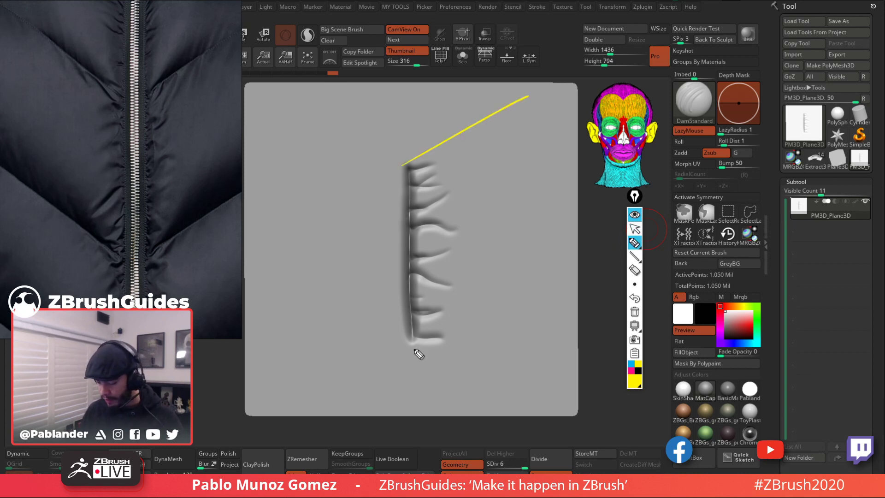
pyautogui.moveTo(415, 348); pyautogui.dragTo(588, 253)
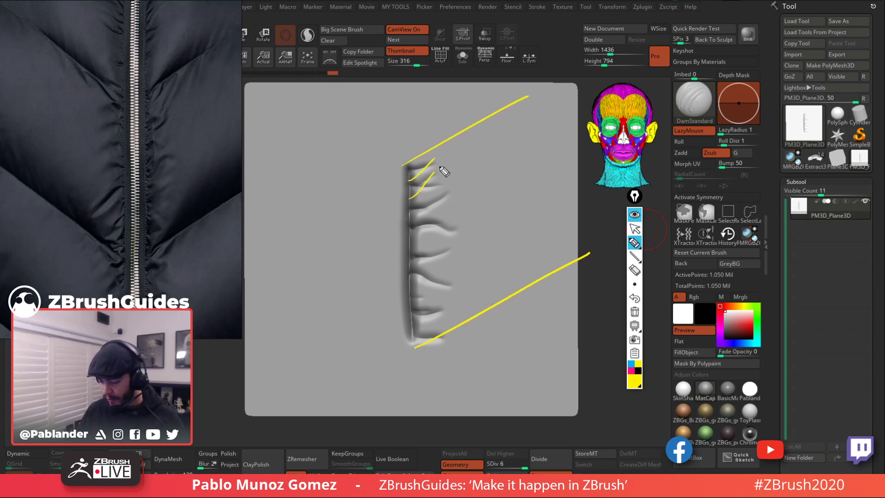
pyautogui.moveTo(406, 251); pyautogui.dragTo(447, 187)
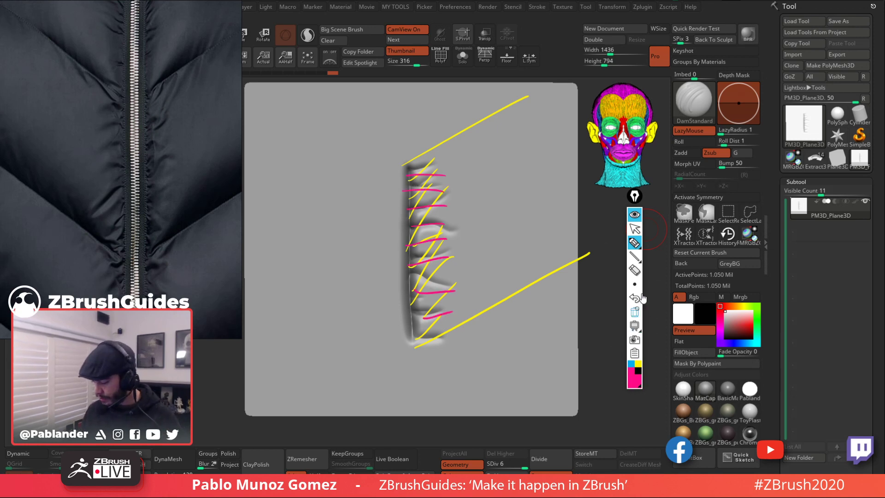
pyautogui.click(635, 312)
pyautogui.click(635, 229)
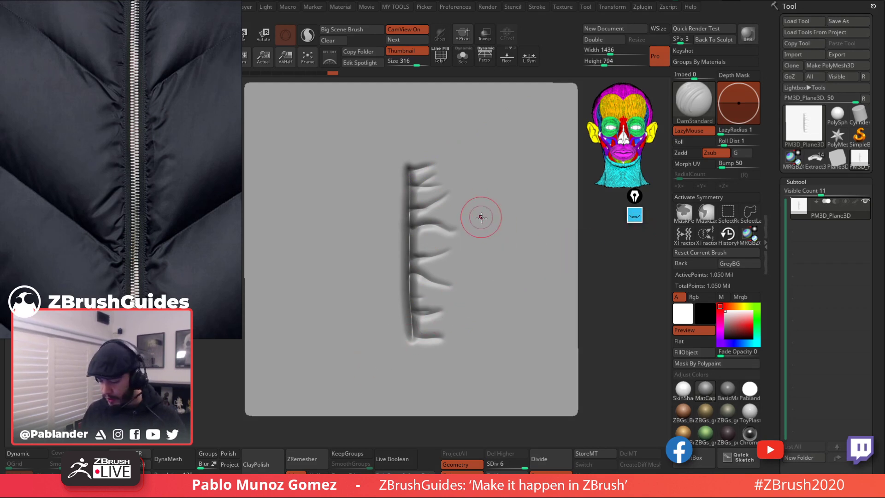
# Step: Raise soft folds between the upper and middle wrinkles beside the seam with the Standard brush
pyautogui.press('space')
pyautogui.press('space')
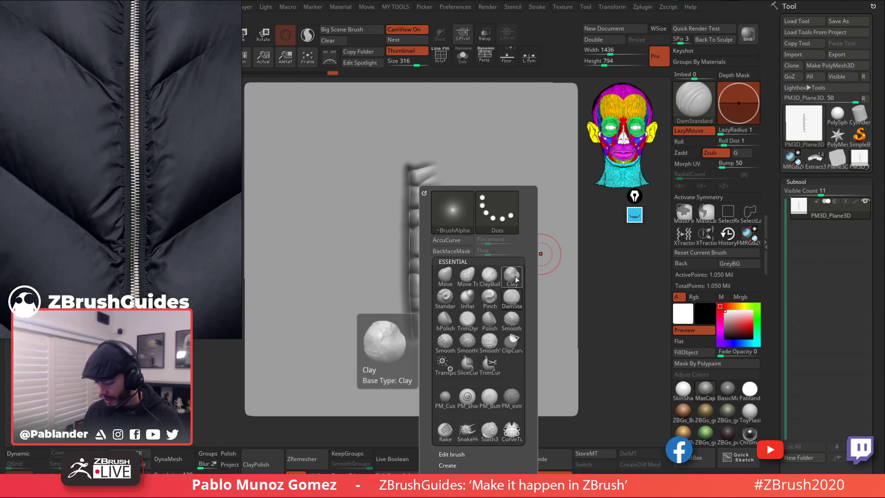
pyautogui.click(445, 297)
pyautogui.moveTo(451, 184)
pyautogui.mouseDown()
pyautogui.moveTo(436, 194)
pyautogui.moveTo(455, 205)
pyautogui.moveTo(460, 200)
pyautogui.moveTo(427, 213)
pyautogui.moveTo(468, 206)
pyautogui.mouseUp()
pyautogui.press('shift')
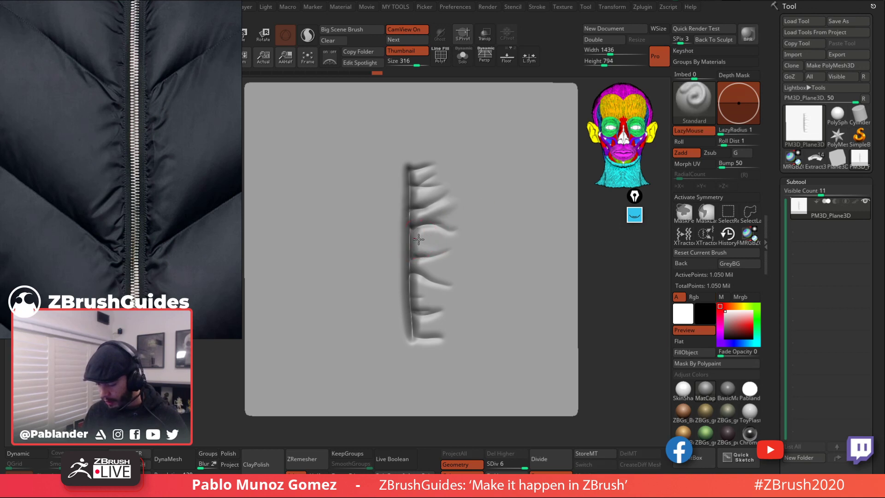
pyautogui.moveTo(419, 240); pyautogui.dragTo(441, 241)
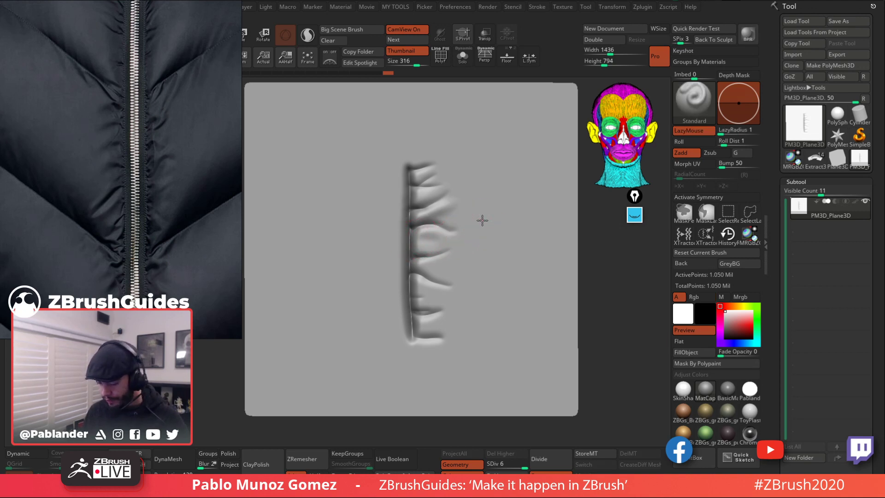
# Step: Reduce the brush size, add finer raised folds between the wrinkles down to the seam's lower end, and smooth their transitions
pyautogui.press('space')
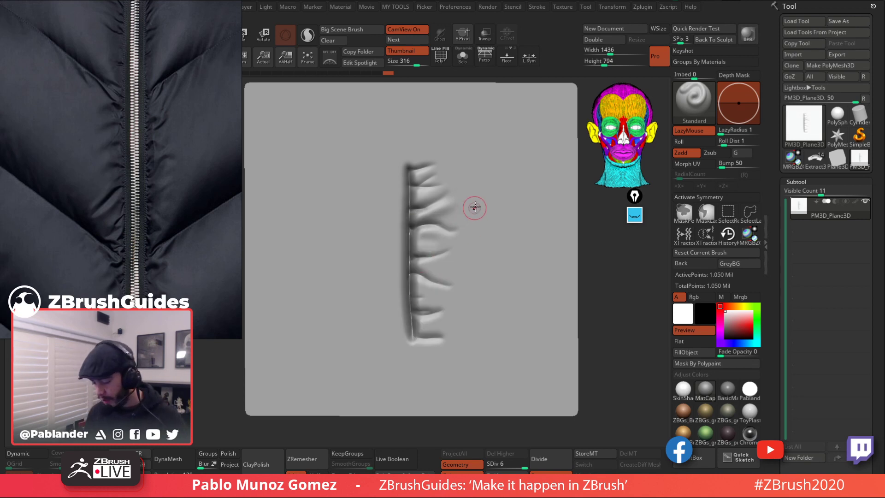
pyautogui.moveTo(418, 208); pyautogui.dragTo(440, 198)
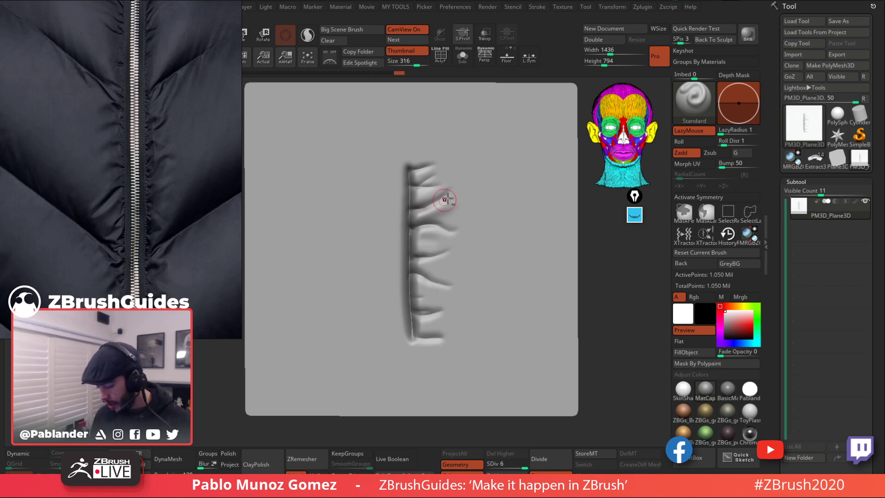
pyautogui.press('shift')
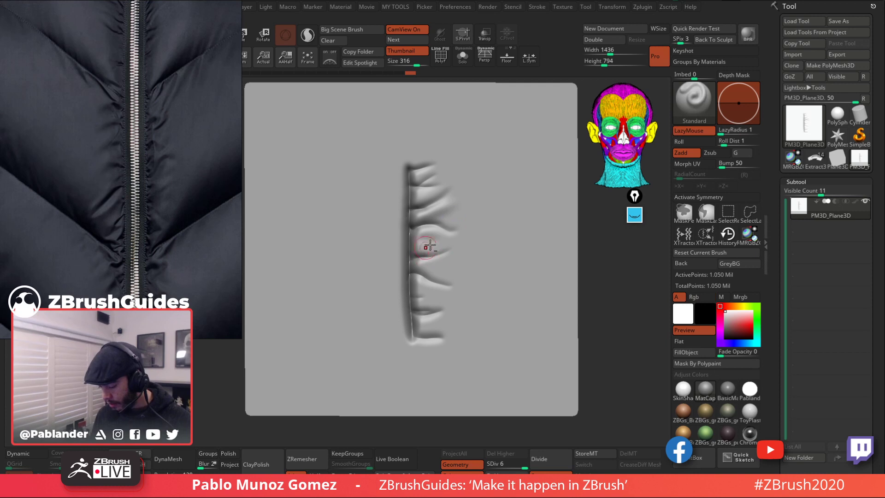
pyautogui.moveTo(456, 209); pyautogui.dragTo(452, 206)
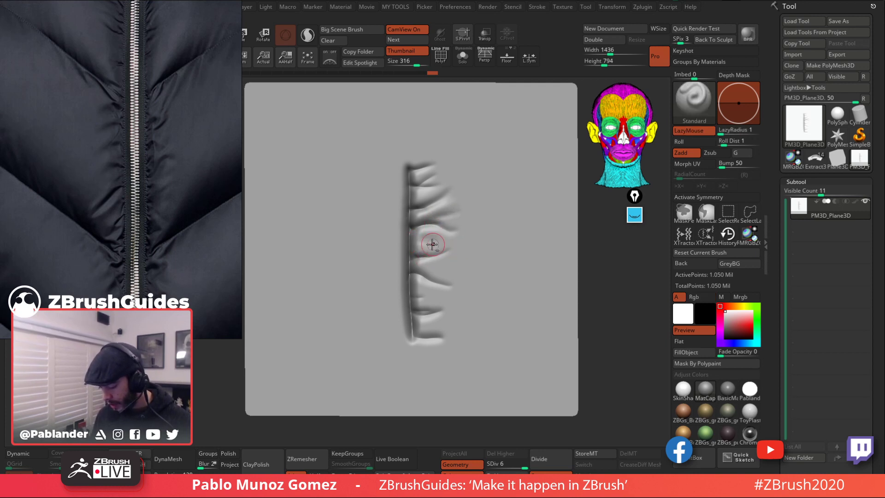
pyautogui.moveTo(428, 240); pyautogui.dragTo(420, 238)
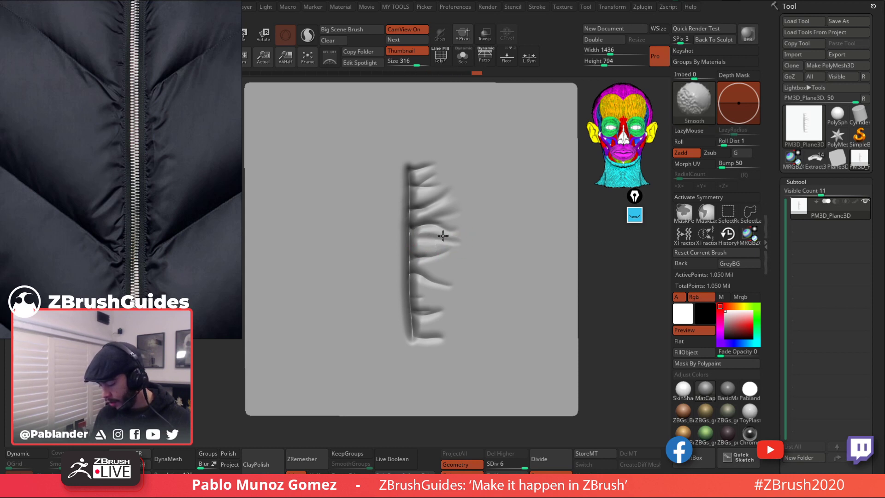
pyautogui.moveTo(448, 273)
pyautogui.mouseDown()
pyautogui.moveTo(425, 264)
pyautogui.moveTo(452, 276)
pyautogui.mouseUp()
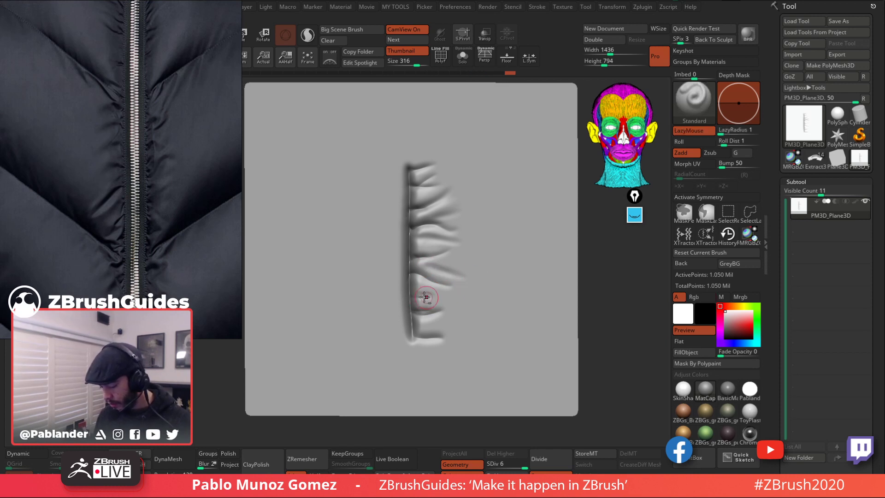
pyautogui.moveTo(413, 294)
pyautogui.keyDown('shift'); pyautogui.mouseDown()
pyautogui.moveTo(434, 293)
pyautogui.moveTo(450, 309)
pyautogui.mouseUp(); pyautogui.keyUp('shift')
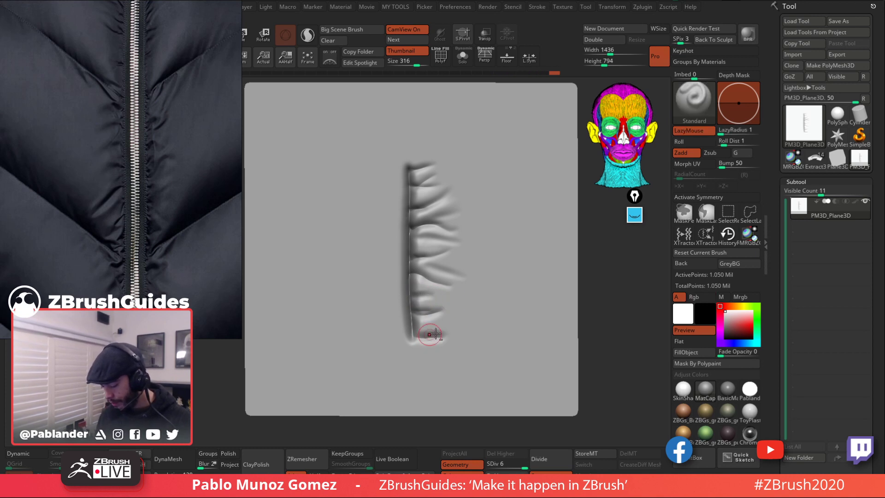
pyautogui.keyDown('shift'); pyautogui.moveTo(424, 337); pyautogui.dragTo(441, 340); pyautogui.keyUp('shift')
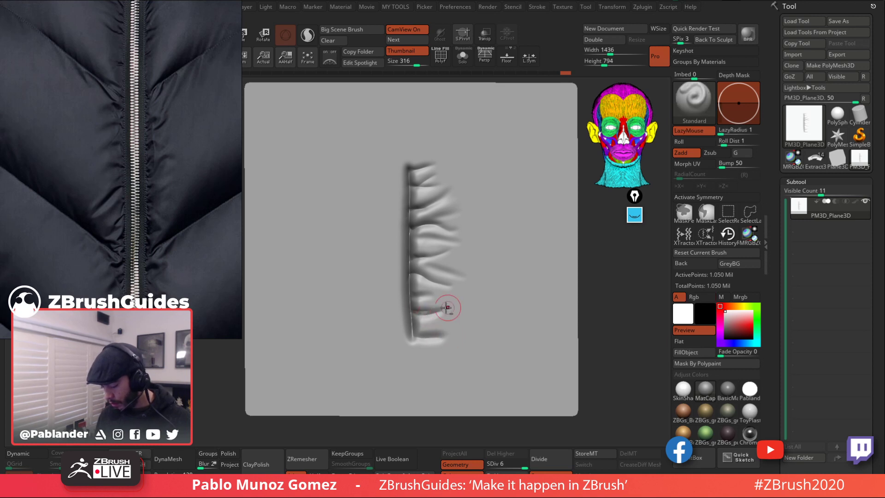
# Step: Smooth the outer ends of the lower and uppermost wrinkles, and soften the middle fold where it leaves the seam
pyautogui.keyDown('shift'); pyautogui.moveTo(447, 308); pyautogui.dragTo(424, 312); pyautogui.keyUp('shift')
pyautogui.keyDown('shift'); pyautogui.moveTo(475, 290); pyautogui.dragTo(444, 298); pyautogui.keyUp('shift')
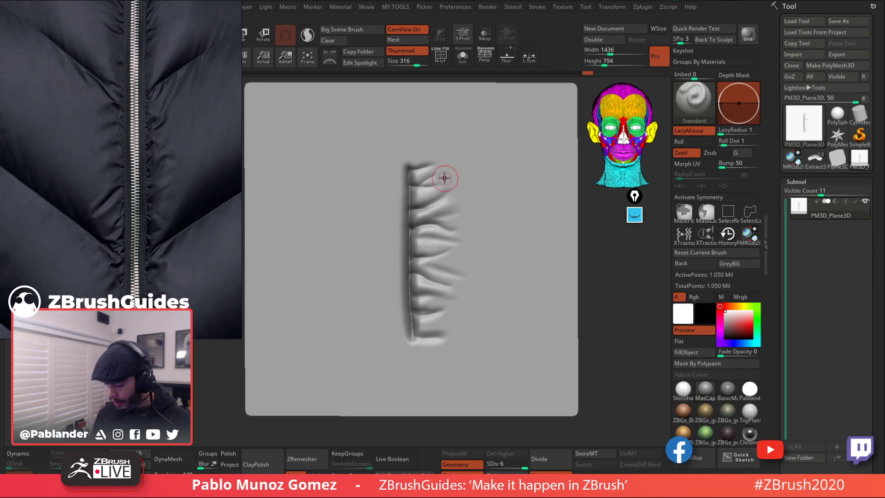
pyautogui.moveTo(447, 174)
pyautogui.keyDown('shift'); pyautogui.mouseDown()
pyautogui.moveTo(411, 175)
pyautogui.moveTo(445, 173)
pyautogui.mouseUp(); pyautogui.keyUp('shift')
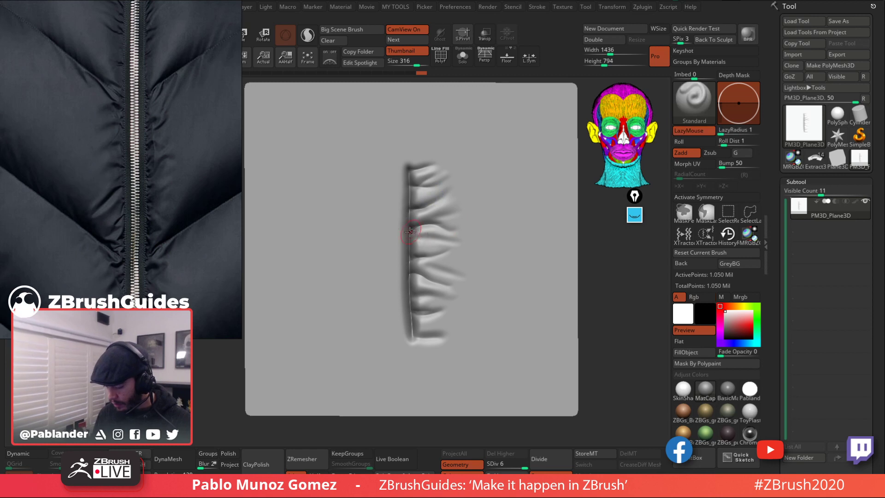
pyautogui.moveTo(413, 233)
pyautogui.keyDown('shift'); pyautogui.mouseDown()
pyautogui.moveTo(457, 245)
pyautogui.moveTo(456, 224)
pyautogui.mouseUp(); pyautogui.keyUp('shift')
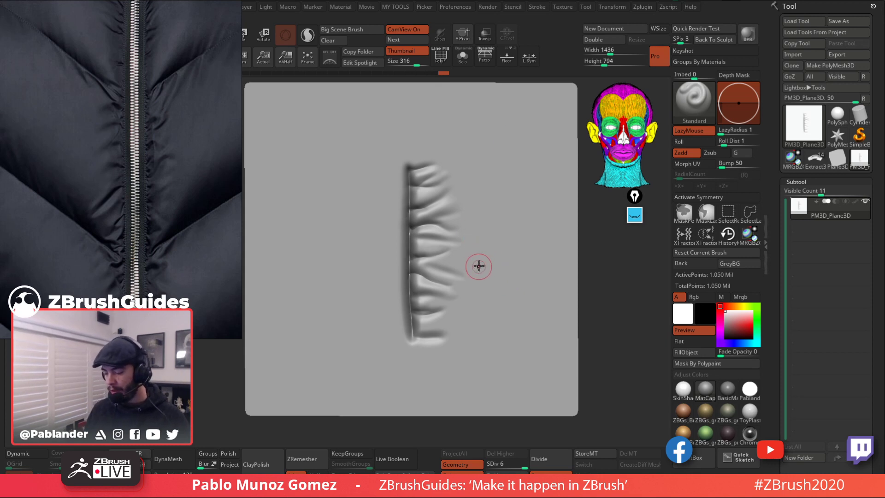
# Step: Set Smooth Stronger as the smoothing brush and soften the outer ends of the wrinkles along the seam
pyautogui.press('shift')
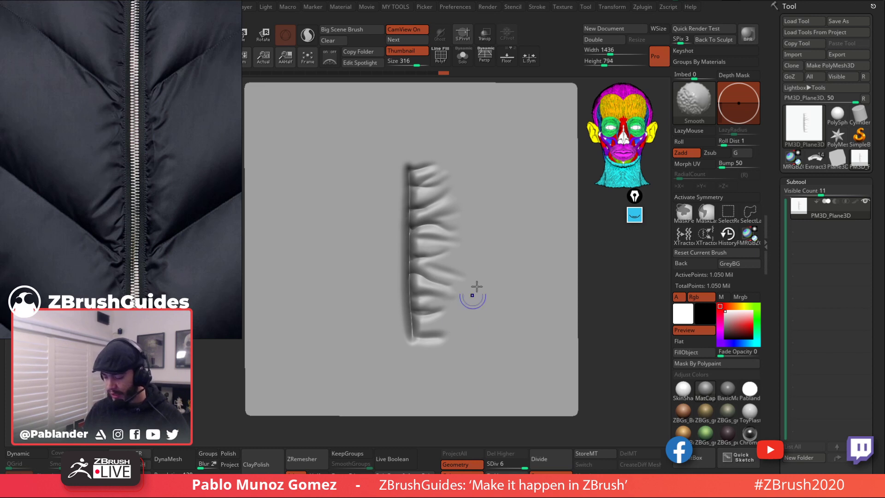
pyautogui.press('b')
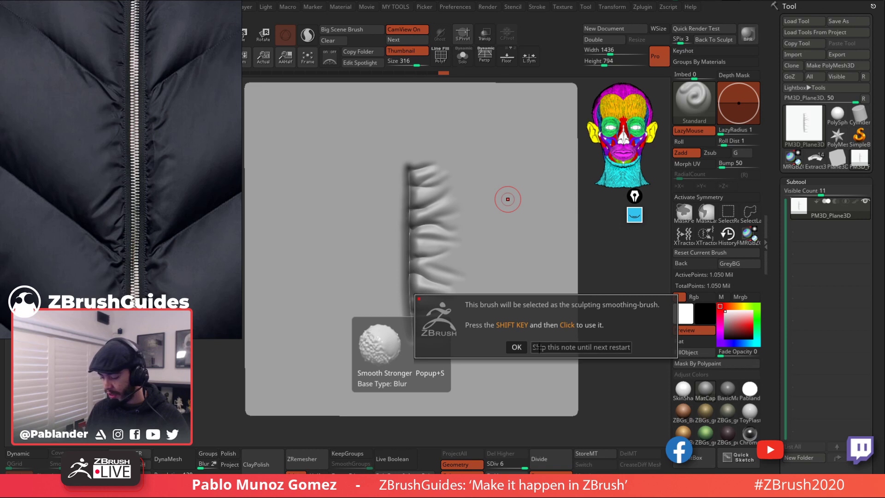
pyautogui.click(552, 346)
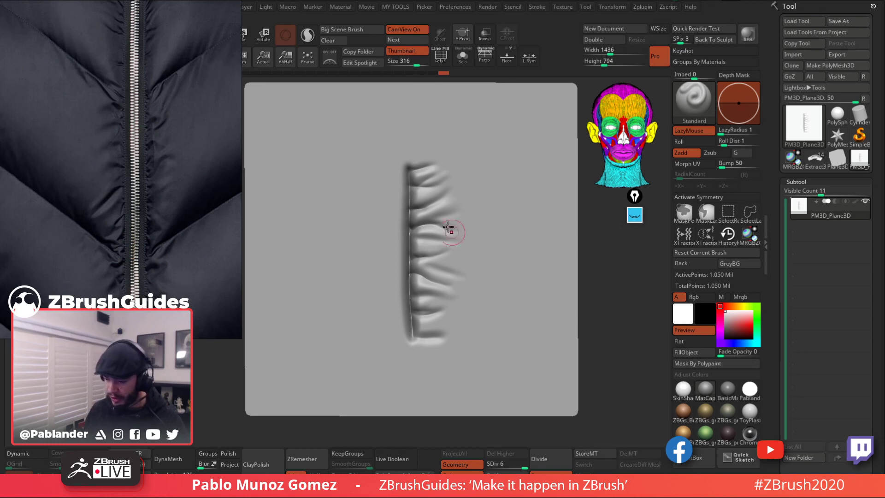
pyautogui.click(698, 462)
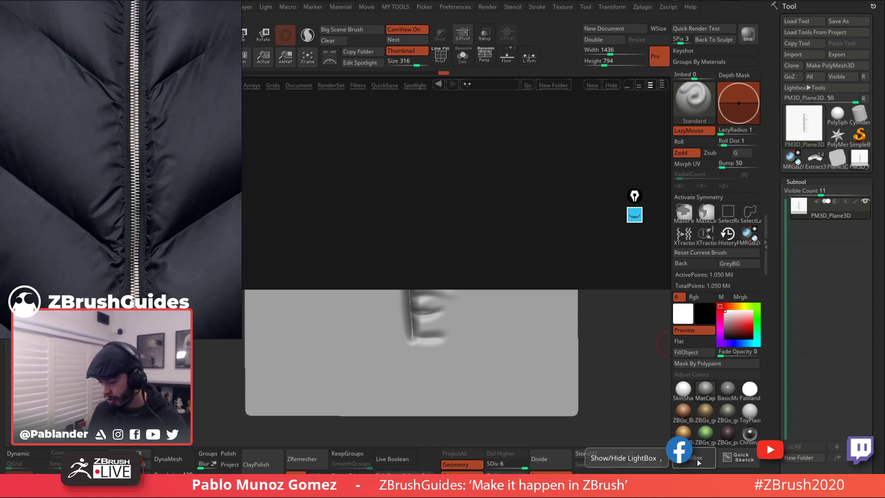
pyautogui.click(697, 462)
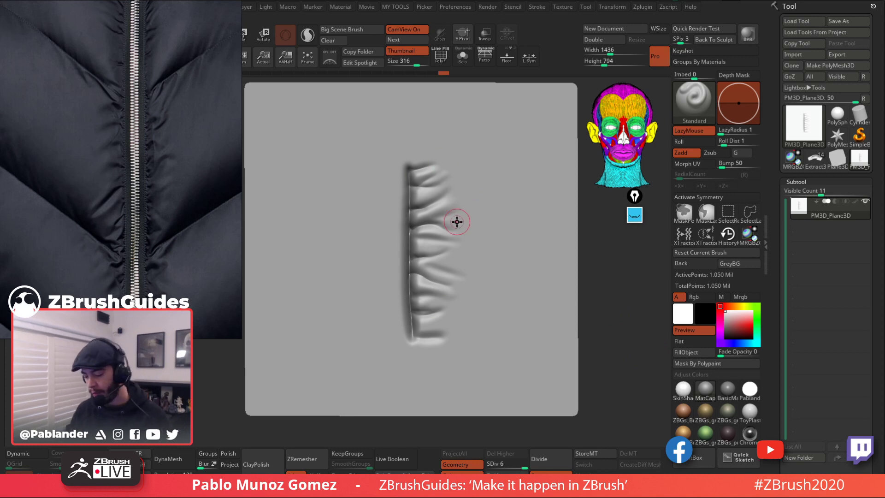
pyautogui.press('shift')
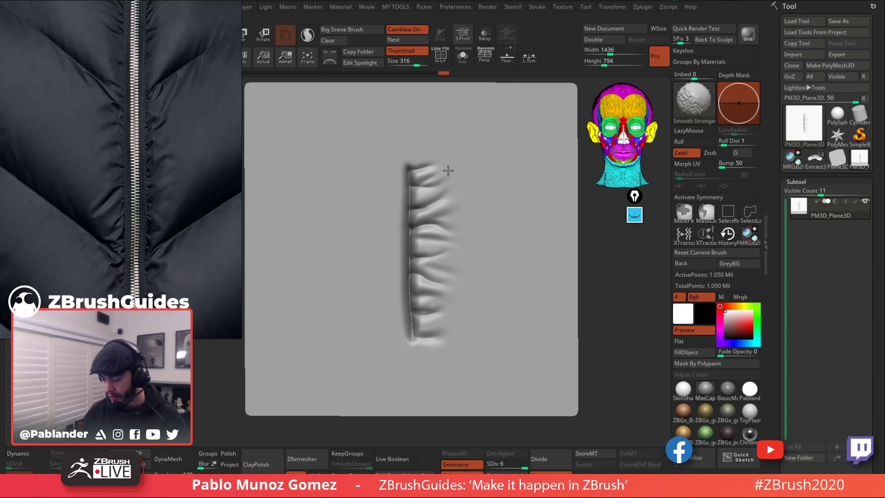
pyautogui.keyDown('shift'); pyautogui.moveTo(448, 170); pyautogui.dragTo(453, 266); pyautogui.keyUp('shift')
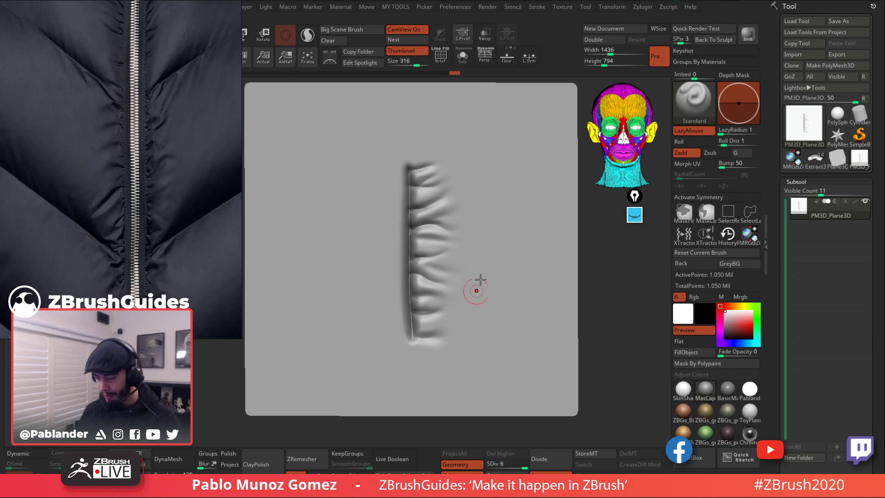
# Step: Build up the folds between the upper wrinkles right beside the seam with the Clay brush, and smooth their transitions
pyautogui.press('b')
pyautogui.press('c')
pyautogui.press('l')
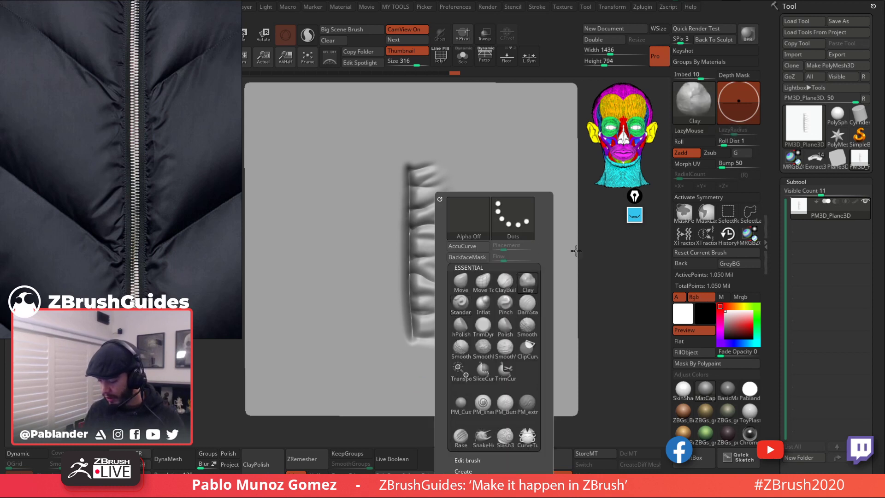
pyautogui.keyDown('ctrl'); pyautogui.moveTo(418, 197); pyautogui.dragTo(424, 185, button='right'); pyautogui.keyUp('ctrl')
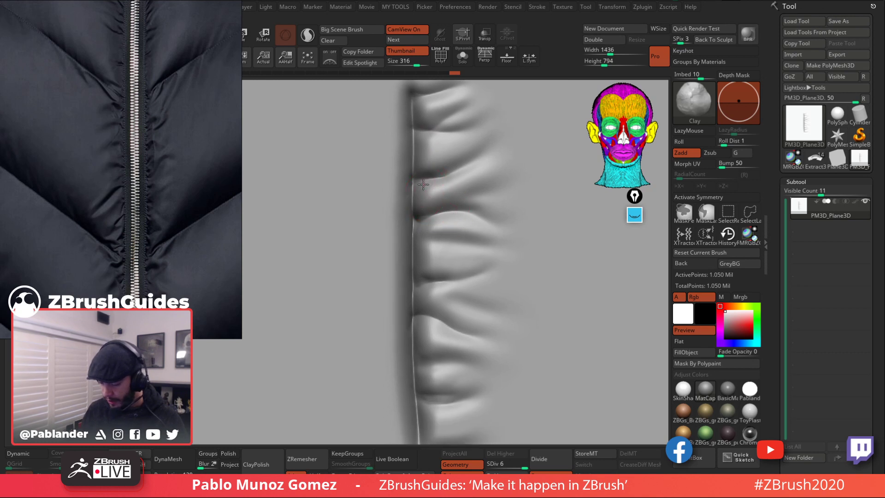
pyautogui.moveTo(416, 204); pyautogui.dragTo(428, 192)
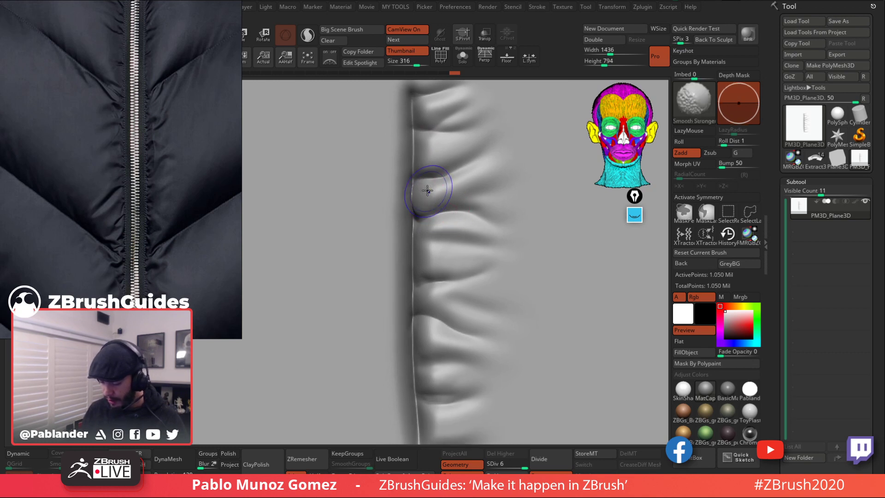
pyautogui.rightClick(454, 183)
pyautogui.press('shift')
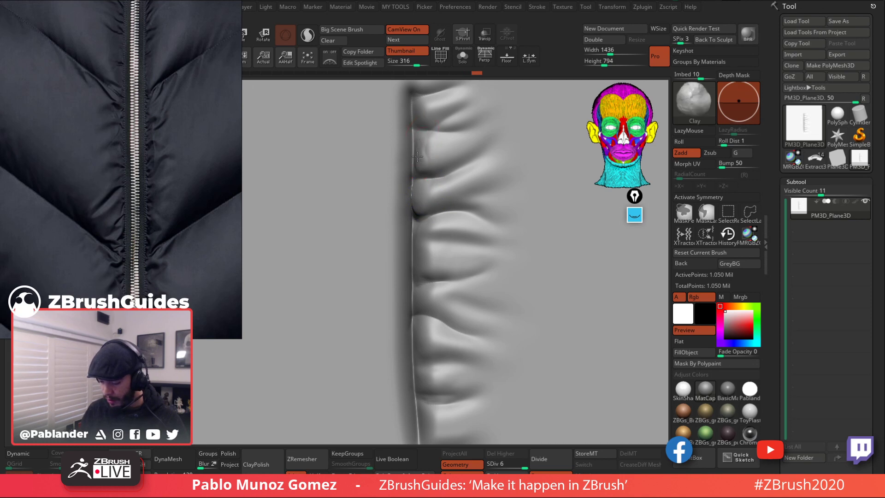
pyautogui.moveTo(420, 146)
pyautogui.mouseDown()
pyautogui.moveTo(431, 142)
pyautogui.moveTo(423, 139)
pyautogui.moveTo(428, 159)
pyautogui.moveTo(431, 145)
pyautogui.moveTo(411, 184)
pyautogui.mouseUp()
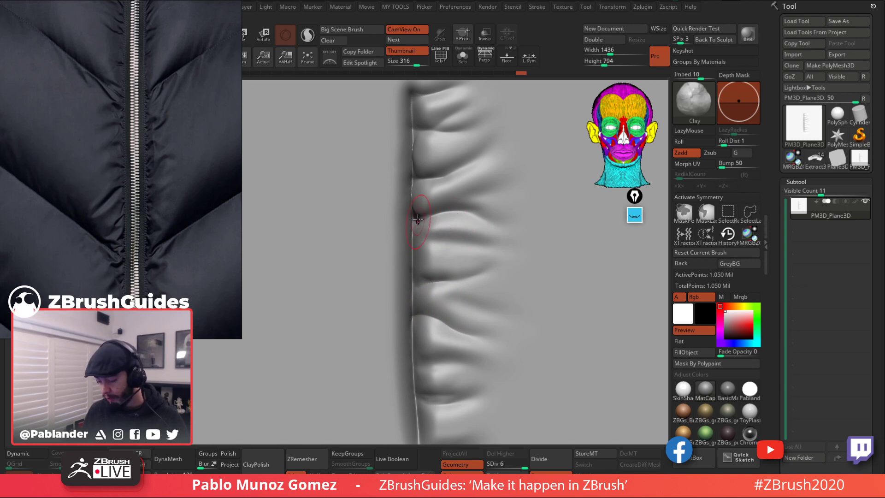
pyautogui.keyDown('shift'); pyautogui.moveTo(417, 213); pyautogui.dragTo(419, 208); pyautogui.keyUp('shift')
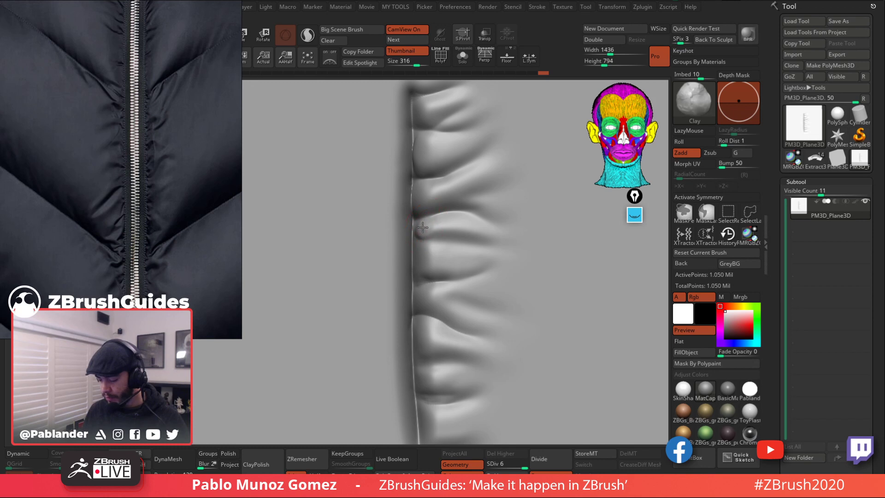
# Step: Fill out the middle and lower folds against the seam with the Clay brush, and smooth them outward
pyautogui.keyDown('alt'); pyautogui.moveTo(421, 212); pyautogui.dragTo(439, 231); pyautogui.keyUp('alt')
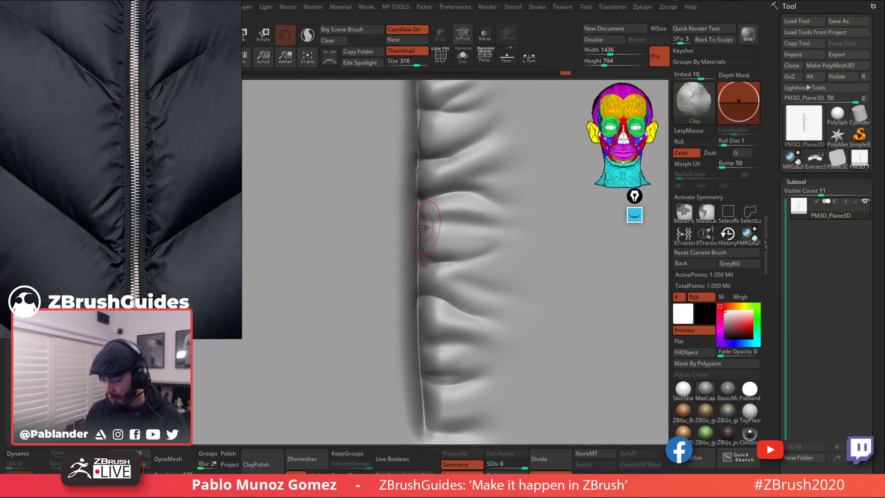
pyautogui.moveTo(426, 235)
pyautogui.mouseDown()
pyautogui.moveTo(434, 232)
pyautogui.moveTo(443, 247)
pyautogui.moveTo(444, 217)
pyautogui.moveTo(438, 252)
pyautogui.mouseUp()
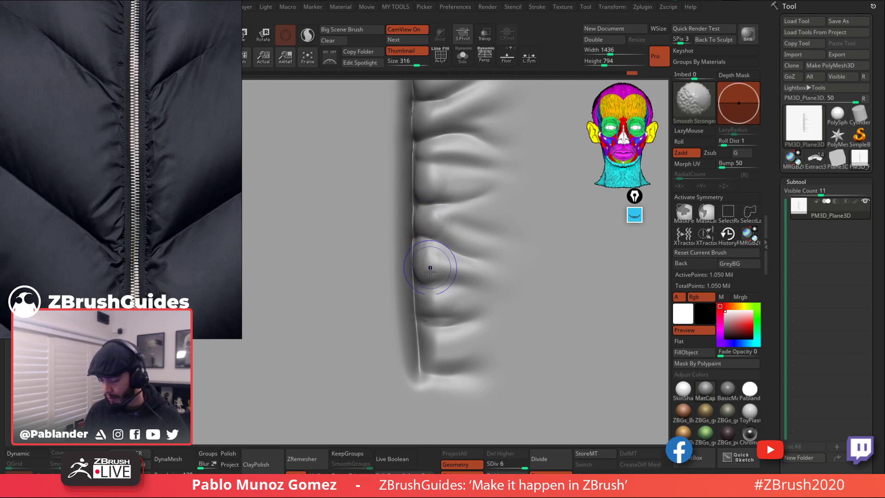
pyautogui.hotkey('ctrl', 'z')
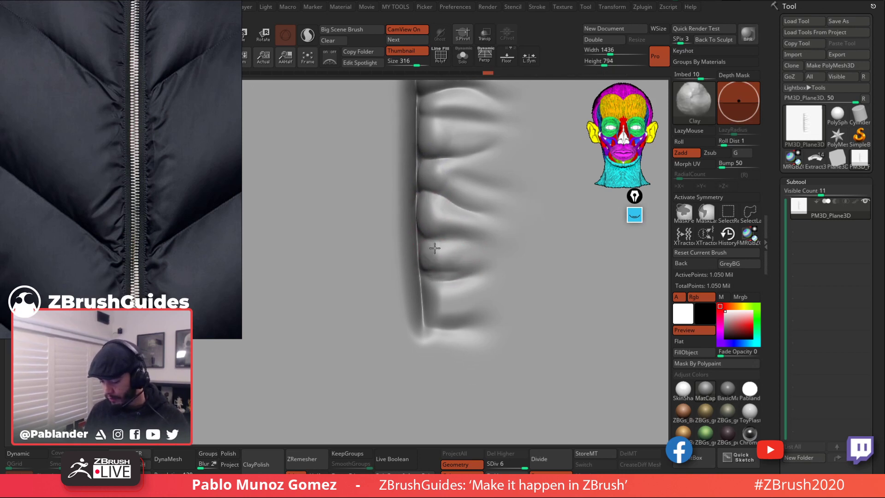
pyautogui.moveTo(435, 248)
pyautogui.mouseDown()
pyautogui.moveTo(448, 252)
pyautogui.moveTo(430, 300)
pyautogui.moveTo(443, 308)
pyautogui.moveTo(443, 295)
pyautogui.mouseUp()
pyautogui.press('shift')
pyautogui.press('shift')
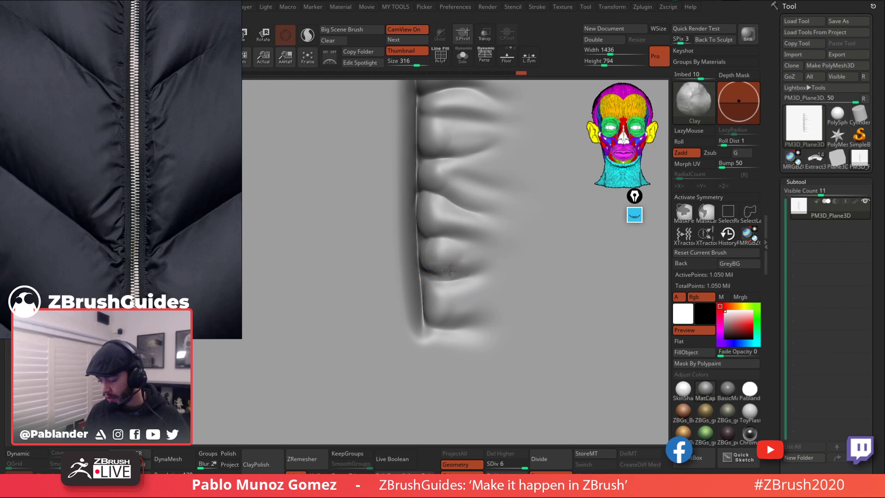
pyautogui.press('shift')
pyautogui.keyDown('shift'); pyautogui.moveTo(438, 257); pyautogui.dragTo(514, 253); pyautogui.keyUp('shift')
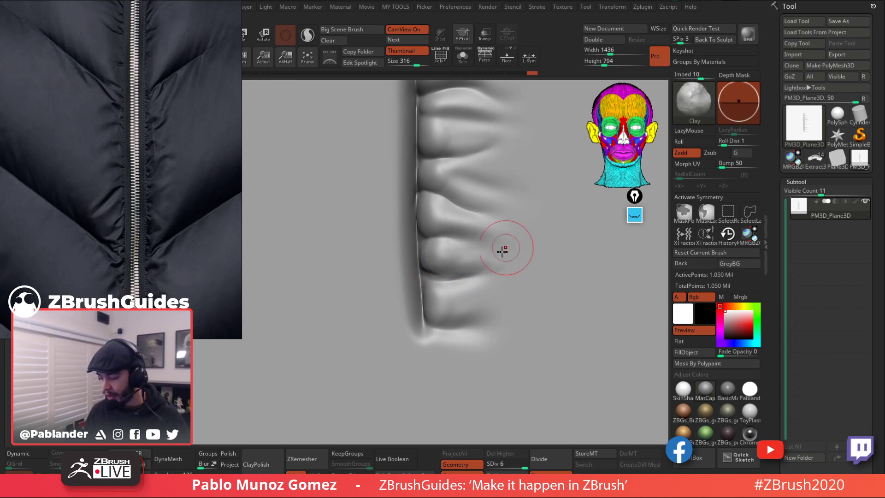
# Step: Add Clay volume to the fold between the two diverging wrinkles near the middle of the seam
pyautogui.keyDown('ctrl'); pyautogui.moveTo(504, 247); pyautogui.dragTo(485, 224, button='right'); pyautogui.keyUp('ctrl')
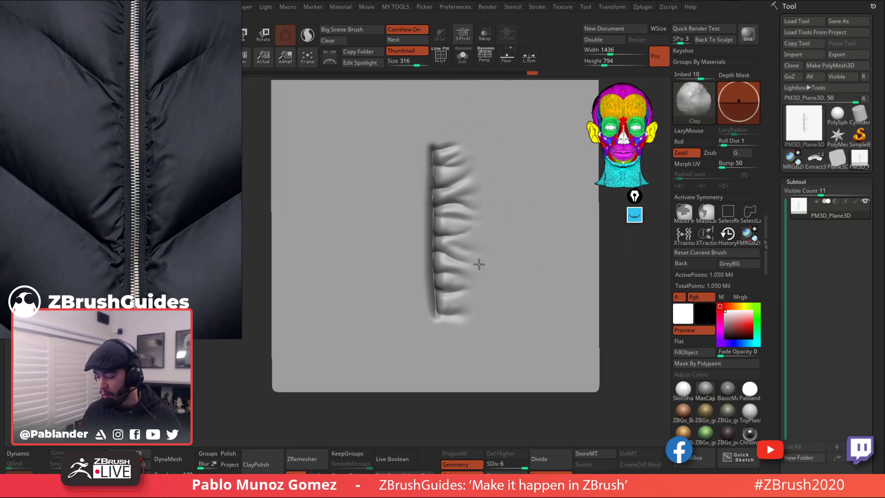
pyautogui.moveTo(478, 263)
pyautogui.keyDown('ctrl'); pyautogui.mouseDown(button='right')
pyautogui.moveTo(510, 248)
pyautogui.moveTo(503, 260)
pyautogui.moveTo(486, 245)
pyautogui.mouseUp(button='right'); pyautogui.keyUp('ctrl')
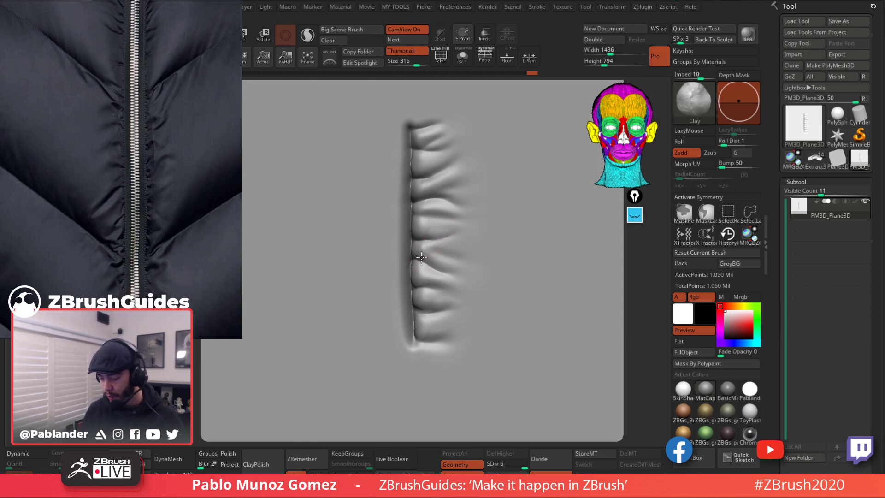
pyautogui.moveTo(421, 257)
pyautogui.mouseDown()
pyautogui.moveTo(422, 249)
pyautogui.moveTo(438, 254)
pyautogui.mouseUp()
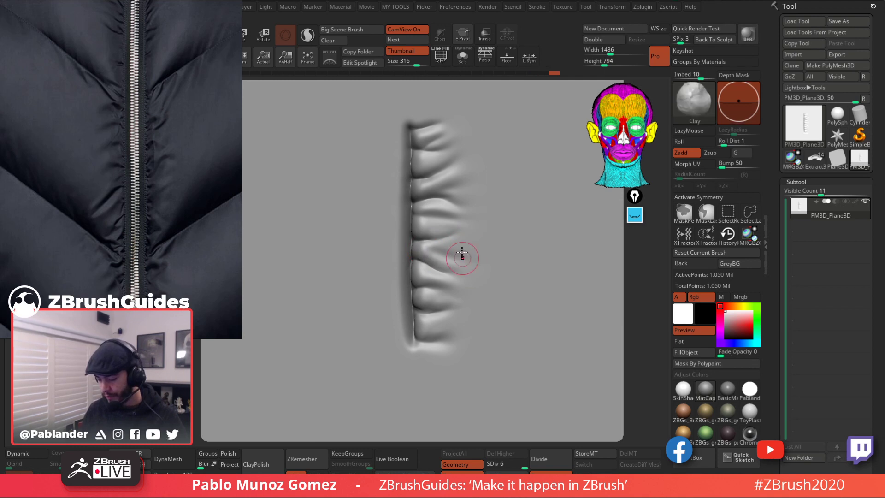
# Step: Extend the middle and lower folds farther out from the seam with a larger Standard brush, and smooth their ends
pyautogui.moveTo(462, 252)
pyautogui.keyDown('ctrl'); pyautogui.mouseDown(button='right')
pyautogui.moveTo(480, 270)
pyautogui.moveTo(491, 310)
pyautogui.moveTo(484, 263)
pyautogui.moveTo(508, 313)
pyautogui.moveTo(504, 300)
pyautogui.moveTo(480, 275)
pyautogui.moveTo(492, 330)
pyautogui.moveTo(474, 258)
pyautogui.moveTo(474, 283)
pyautogui.mouseUp(button='right'); pyautogui.keyUp('ctrl')
pyautogui.click(405, 255)
pyautogui.press('b')
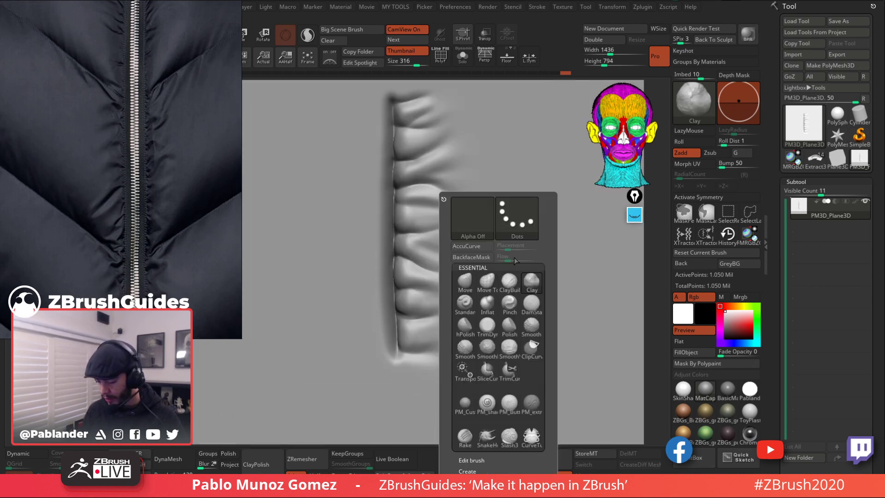
pyautogui.click(468, 307)
pyautogui.press('space')
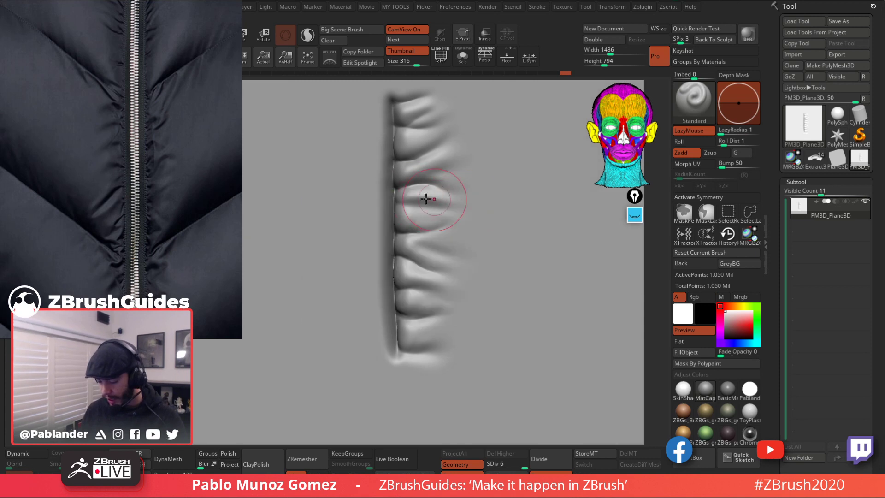
pyautogui.moveTo(427, 199); pyautogui.dragTo(504, 233)
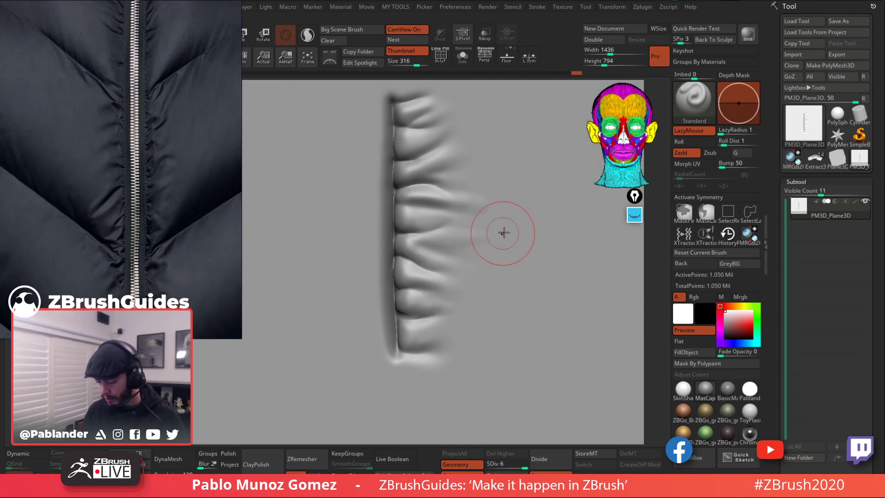
pyautogui.press('shift')
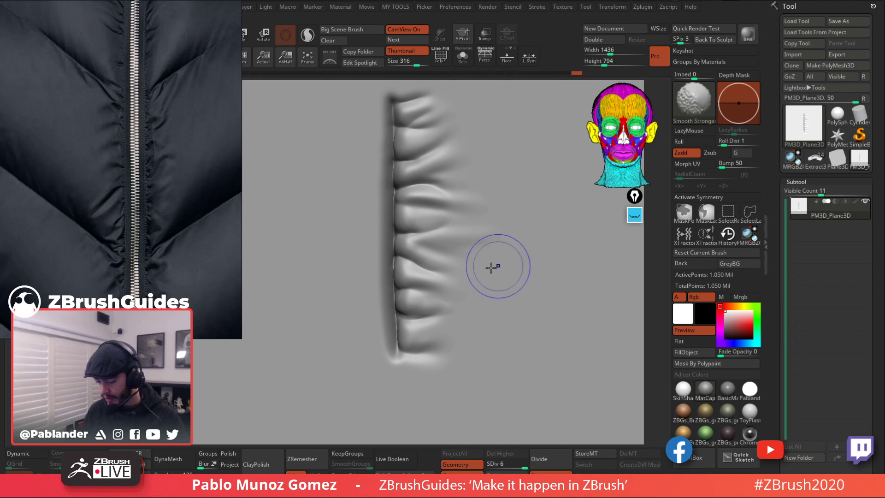
pyautogui.moveTo(493, 266)
pyautogui.keyDown('shift'); pyautogui.mouseDown()
pyautogui.moveTo(451, 278)
pyautogui.moveTo(470, 286)
pyautogui.mouseUp(); pyautogui.keyUp('shift')
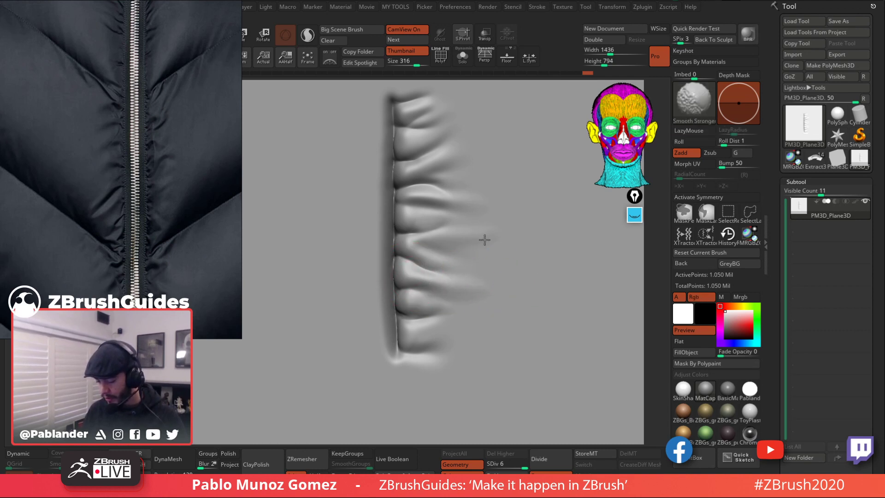
pyautogui.moveTo(406, 340); pyautogui.dragTo(479, 307)
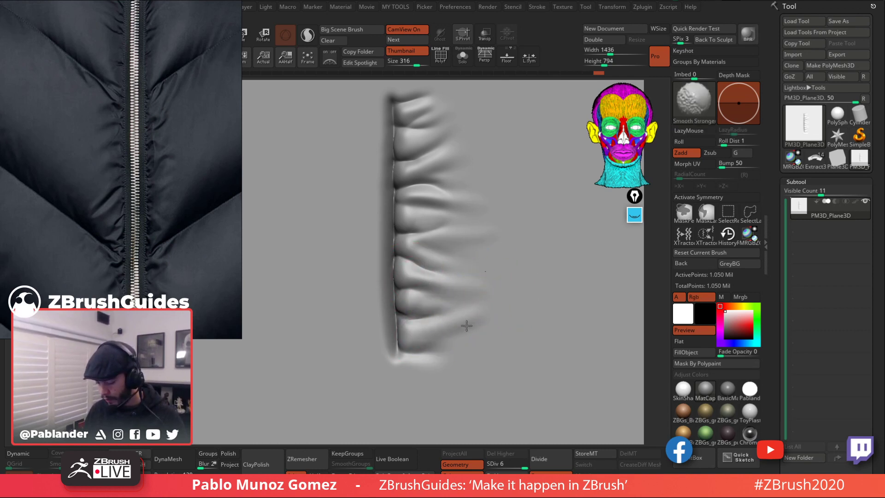
pyautogui.moveTo(494, 192)
pyautogui.mouseDown()
pyautogui.moveTo(493, 214)
pyautogui.moveTo(490, 165)
pyautogui.moveTo(478, 202)
pyautogui.mouseUp()
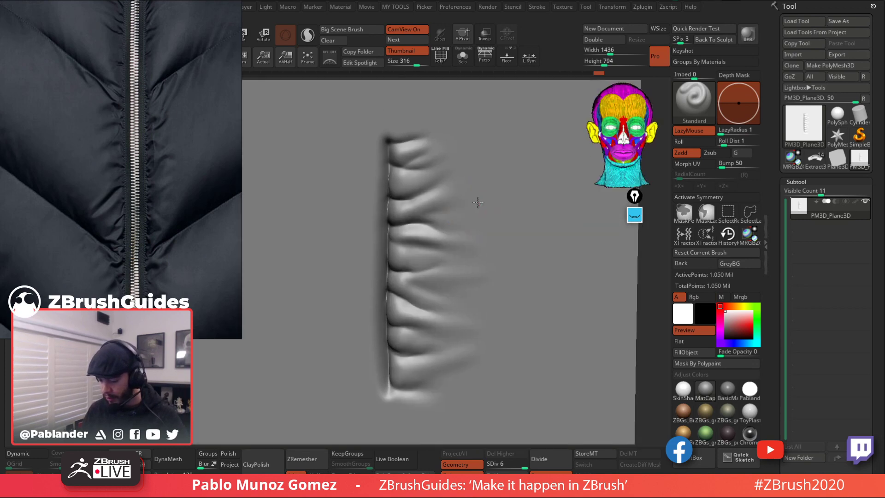
# Step: Toggle LazyMouse off and extend the upper folds diagonally outward with the Standard brush, softening them with Smooth Stronger
pyautogui.press('l')
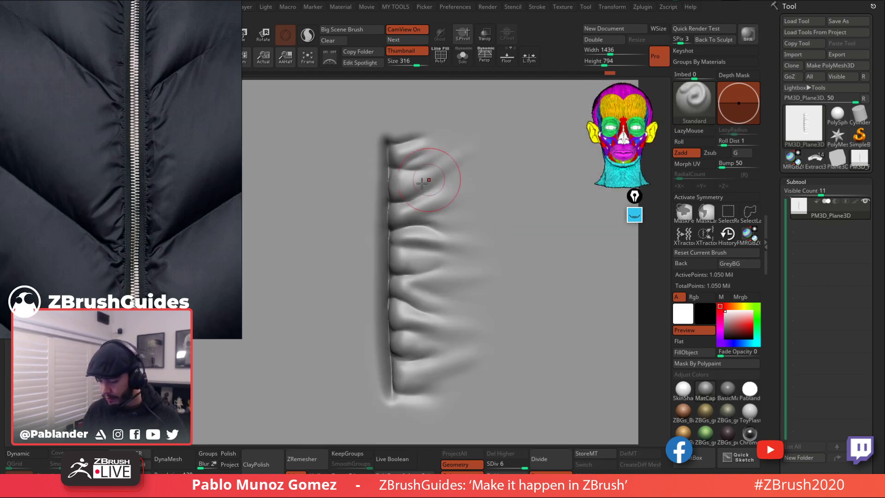
pyautogui.moveTo(422, 183)
pyautogui.mouseDown()
pyautogui.moveTo(469, 148)
pyautogui.moveTo(455, 145)
pyautogui.mouseUp()
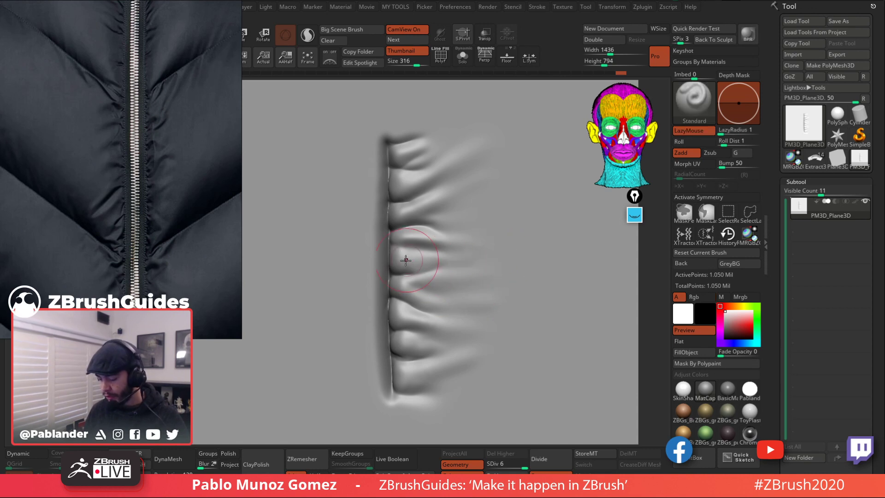
pyautogui.keyDown('alt'); pyautogui.moveTo(503, 290); pyautogui.dragTo(496, 274, button='right'); pyautogui.keyUp('alt')
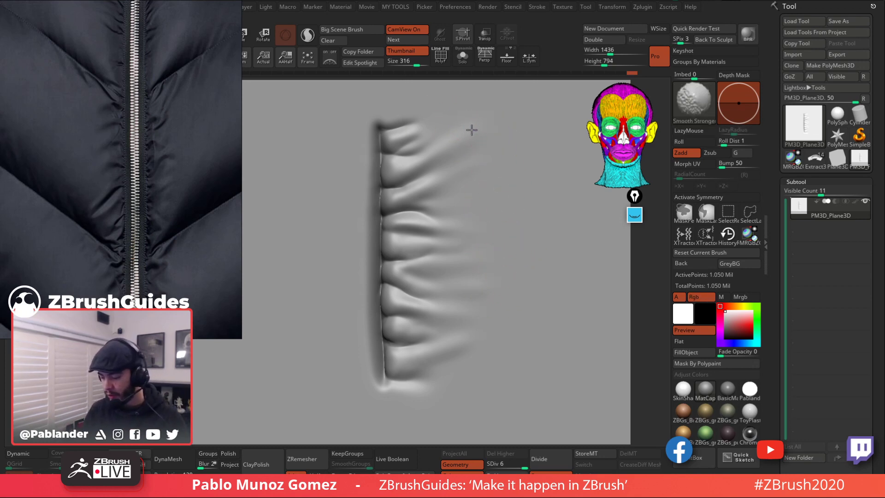
pyautogui.moveTo(475, 170)
pyautogui.mouseDown(button='right')
pyautogui.moveTo(503, 179)
pyautogui.moveTo(507, 252)
pyautogui.moveTo(468, 303)
pyautogui.mouseUp(button='right')
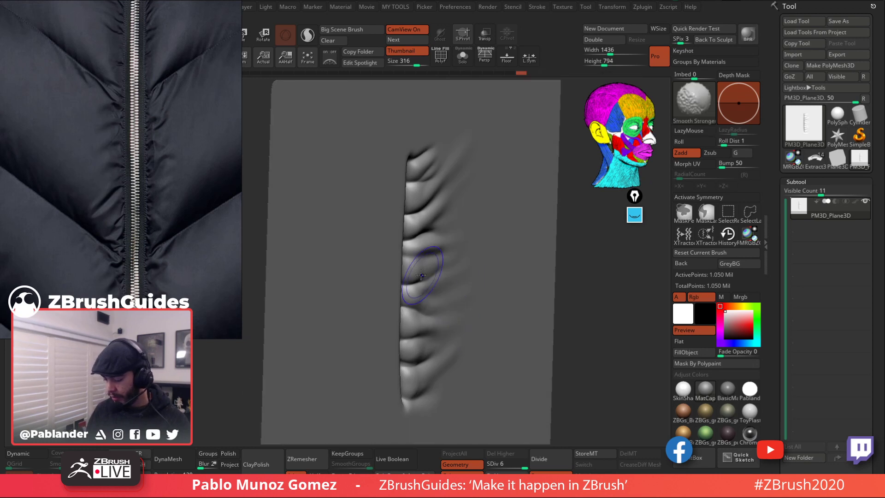
# Step: Inspect the folds along the seam from several angles and switch to the DamStandard brush with a smaller draw size
pyautogui.moveTo(510, 257); pyautogui.dragTo(470, 259, button='right')
pyautogui.press('space')
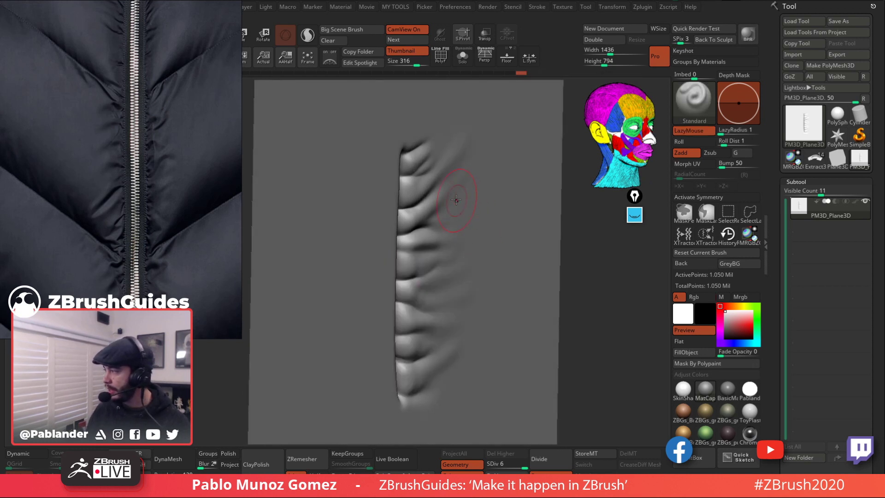
pyautogui.keyDown('shift'); pyautogui.moveTo(465, 274); pyautogui.dragTo(447, 253, button='right'); pyautogui.keyUp('shift')
pyautogui.press('space')
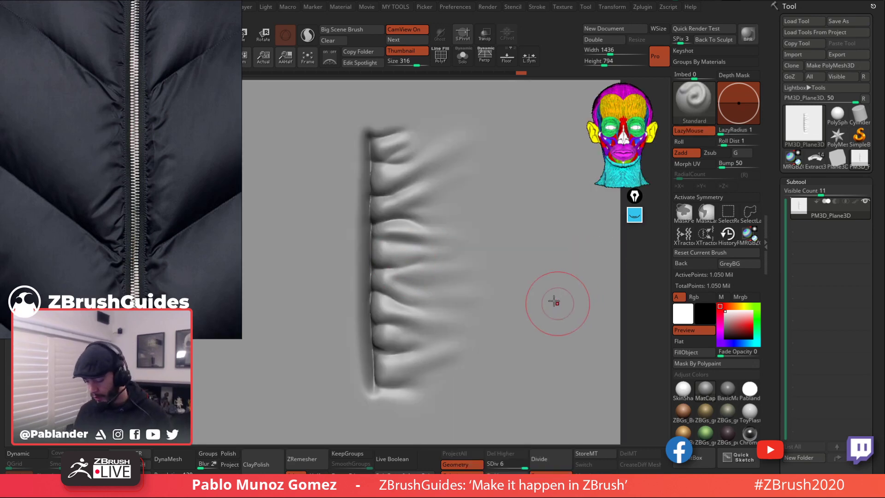
pyautogui.press('space')
pyautogui.click(544, 304)
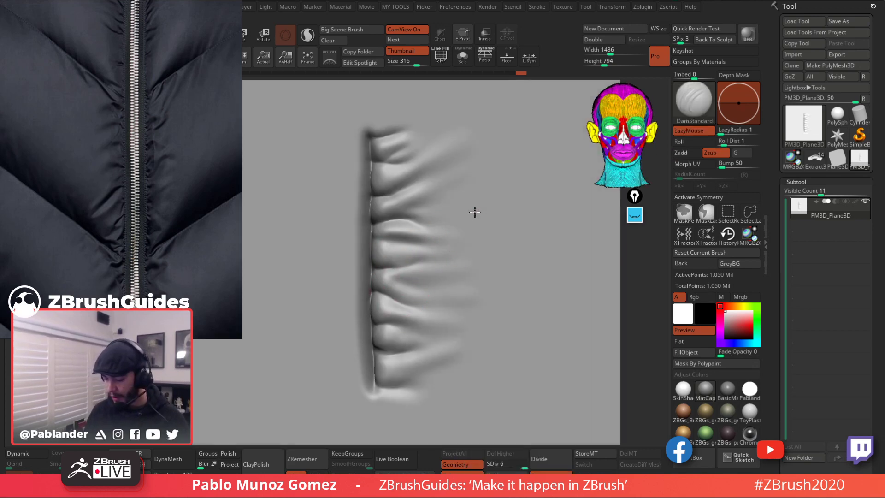
pyautogui.press('space')
pyautogui.keyDown('alt'); pyautogui.moveTo(405, 247); pyautogui.dragTo(438, 234, button='right'); pyautogui.keyUp('alt')
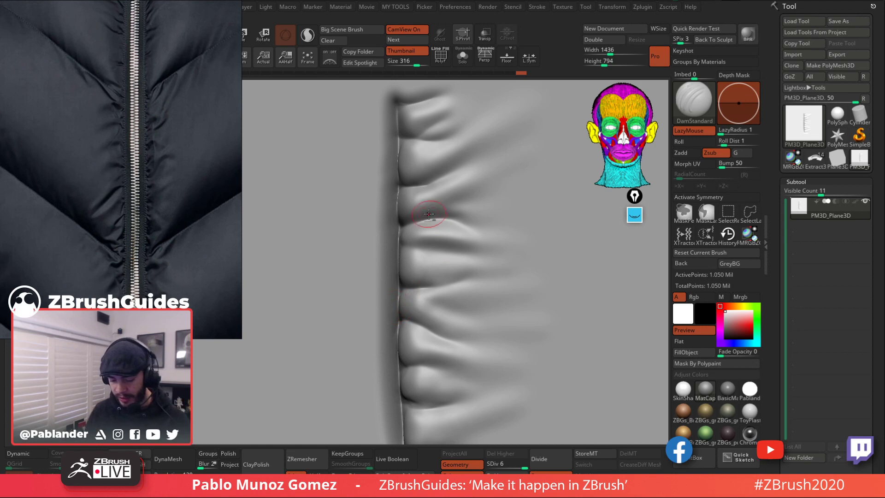
pyautogui.moveTo(429, 215); pyautogui.dragTo(474, 203, button='right')
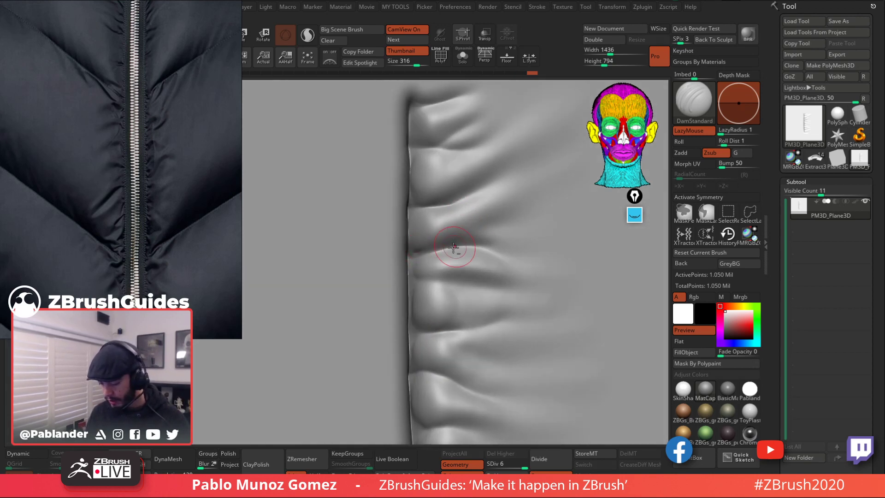
pyautogui.moveTo(454, 251); pyautogui.dragTo(466, 208, button='right')
# Step: Mask the flat side of the plane right up to the seam line with MaskLasso
pyautogui.click(706, 211)
pyautogui.click(735, 233)
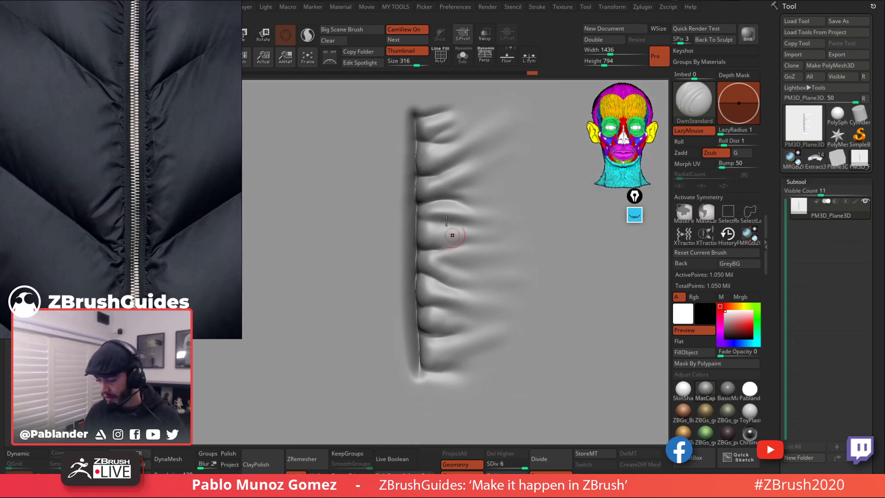
pyautogui.press('ctrl')
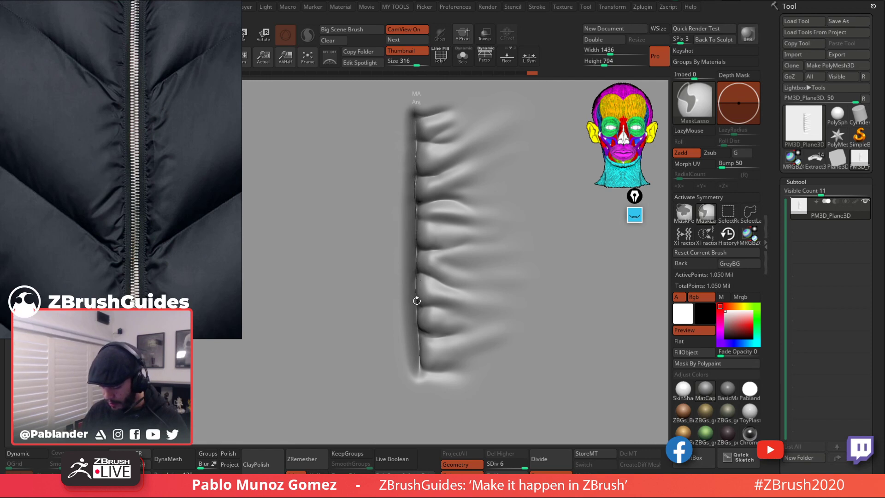
pyautogui.moveTo(418, 362)
pyautogui.keyDown('ctrl'); pyautogui.mouseDown()
pyautogui.moveTo(204, 353)
pyautogui.moveTo(367, 79)
pyautogui.mouseUp(); pyautogui.keyUp('ctrl')
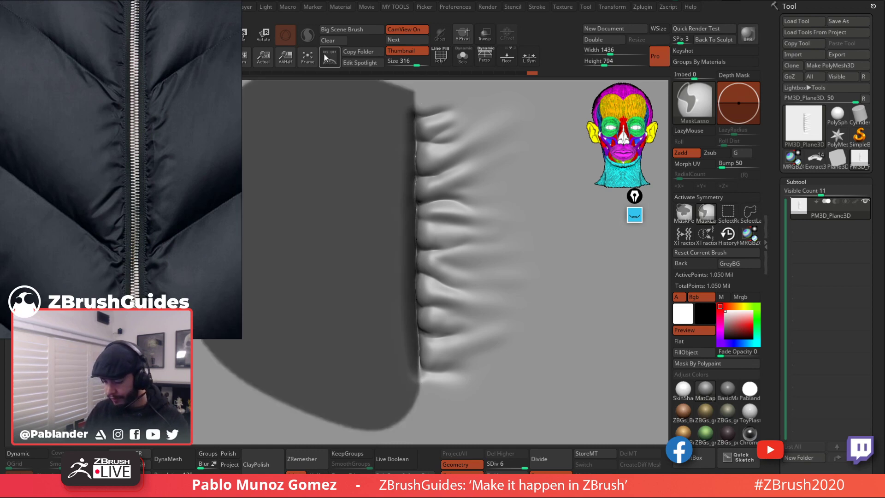
# Step: Carve short creases out from the seam between the middle folds with the DamStandard brush, and smooth around them
pyautogui.moveTo(449, 184)
pyautogui.mouseDown(button='right')
pyautogui.moveTo(442, 196)
pyautogui.moveTo(454, 245)
pyautogui.moveTo(429, 235)
pyautogui.moveTo(424, 249)
pyautogui.mouseUp(button='right')
pyautogui.moveTo(416, 160)
pyautogui.keyDown('alt'); pyautogui.mouseDown(button='right')
pyautogui.moveTo(414, 198)
pyautogui.moveTo(393, 201)
pyautogui.moveTo(410, 210)
pyautogui.mouseUp(button='right'); pyautogui.keyUp('alt')
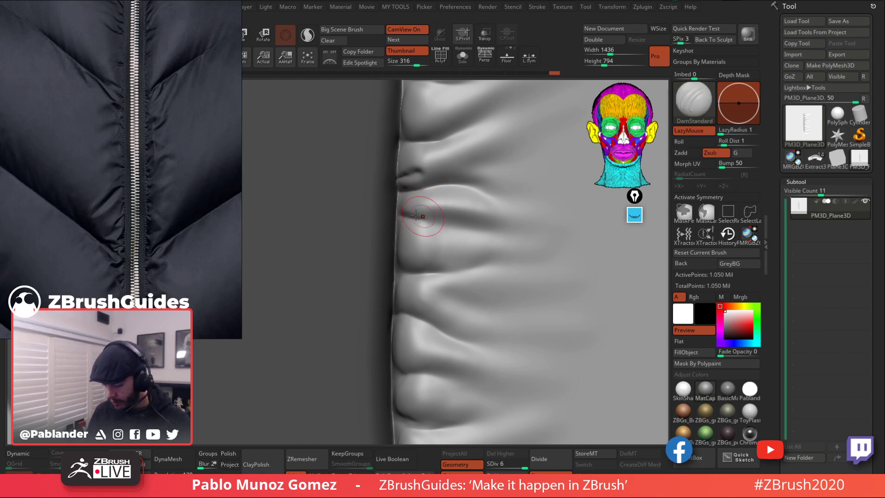
pyautogui.keyDown('shift'); pyautogui.moveTo(423, 218); pyautogui.dragTo(421, 231); pyautogui.keyUp('shift')
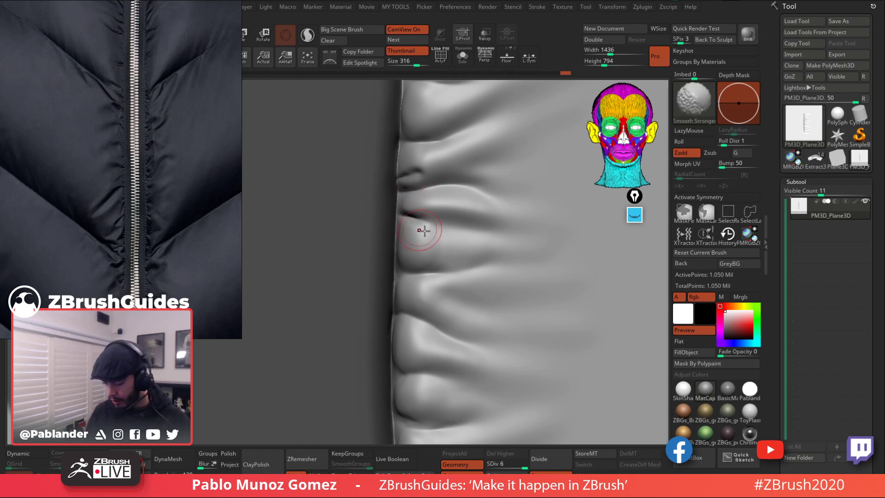
pyautogui.keyDown('alt'); pyautogui.moveTo(421, 233); pyautogui.dragTo(426, 203, button='right'); pyautogui.keyUp('alt')
pyautogui.moveTo(419, 222)
pyautogui.keyDown('shift'); pyautogui.mouseDown()
pyautogui.moveTo(401, 202)
pyautogui.moveTo(410, 216)
pyautogui.mouseUp(); pyautogui.keyUp('shift')
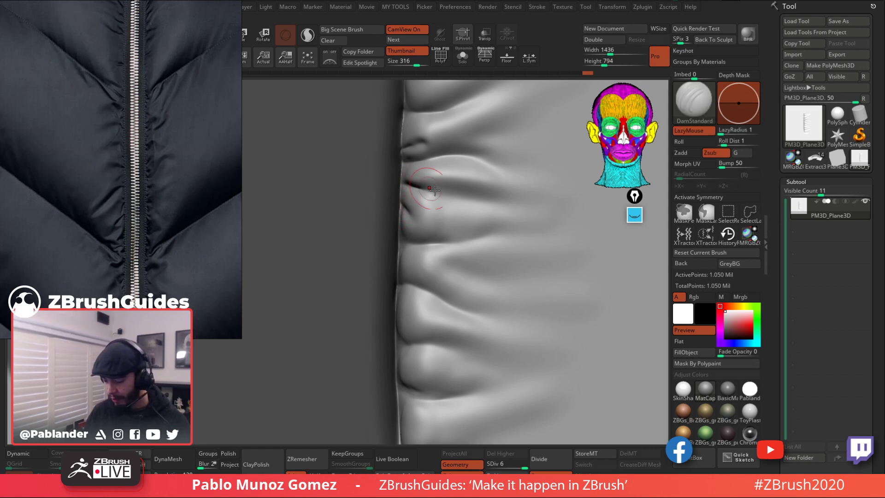
# Step: Refine the middle creases and carve similar short creases into the upper folds at the seam, softening them with Smooth Stronger
pyautogui.moveTo(428, 186)
pyautogui.keyDown('shift'); pyautogui.mouseDown()
pyautogui.moveTo(415, 183)
pyautogui.moveTo(477, 231)
pyautogui.mouseUp(); pyautogui.keyUp('shift')
pyautogui.moveTo(477, 231)
pyautogui.mouseDown(button='right')
pyautogui.moveTo(427, 156)
pyautogui.moveTo(443, 141)
pyautogui.mouseUp(button='right')
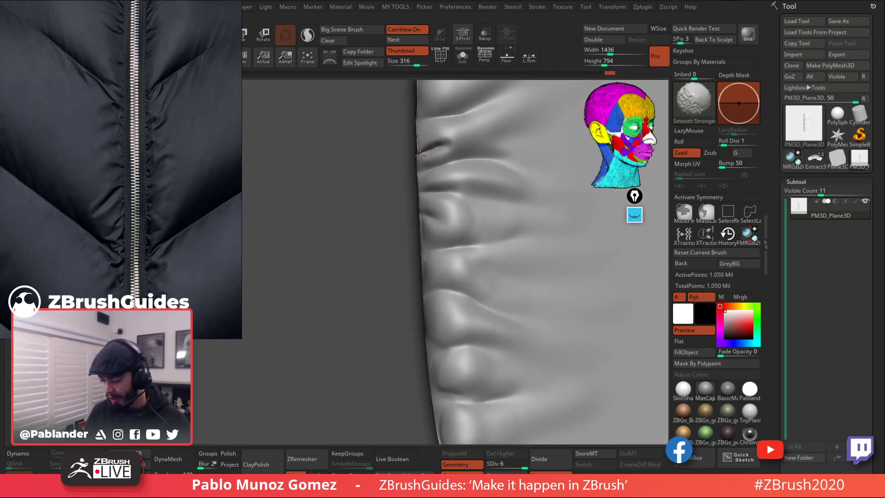
pyautogui.keyDown('shift'); pyautogui.moveTo(449, 143); pyautogui.dragTo(463, 136); pyautogui.keyUp('shift')
pyautogui.moveTo(463, 136); pyautogui.dragTo(452, 164, button='right')
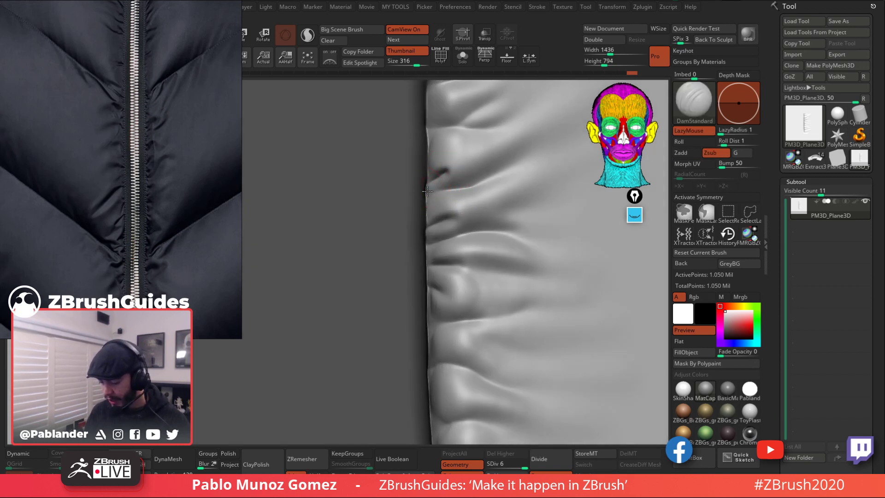
pyautogui.moveTo(446, 168)
pyautogui.mouseDown(button='right')
pyautogui.moveTo(438, 181)
pyautogui.moveTo(440, 170)
pyautogui.moveTo(429, 167)
pyautogui.mouseUp(button='right')
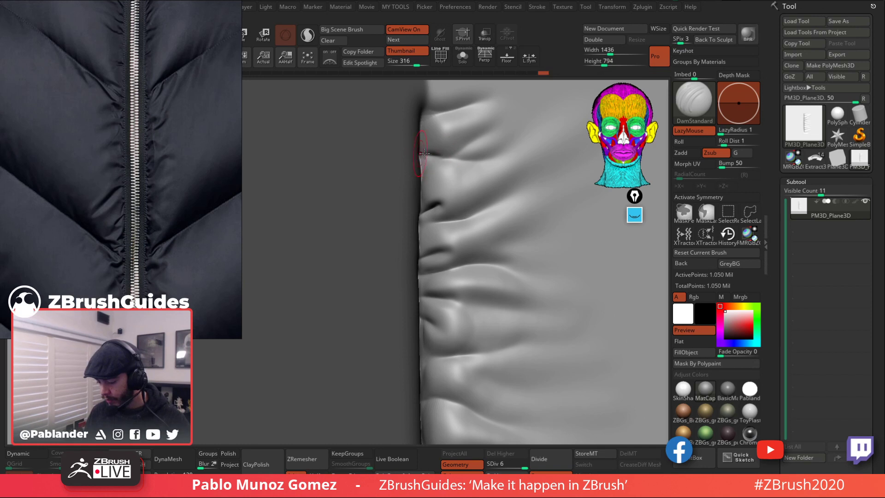
pyautogui.moveTo(421, 154)
pyautogui.keyDown('shift'); pyautogui.mouseDown()
pyautogui.moveTo(438, 157)
pyautogui.moveTo(442, 127)
pyautogui.mouseUp(); pyautogui.keyUp('shift')
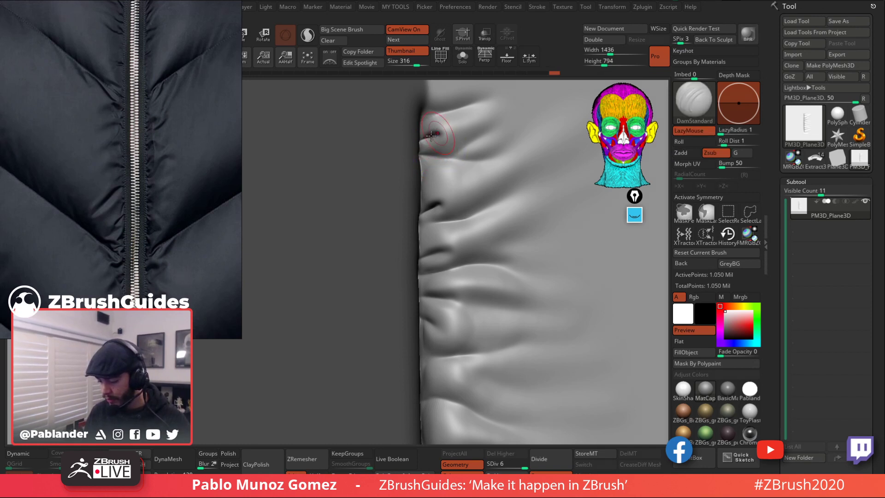
pyautogui.moveTo(436, 228)
pyautogui.keyDown('alt'); pyautogui.mouseDown(button='right')
pyautogui.moveTo(430, 189)
pyautogui.moveTo(427, 195)
pyautogui.mouseUp(button='right'); pyautogui.keyUp('alt')
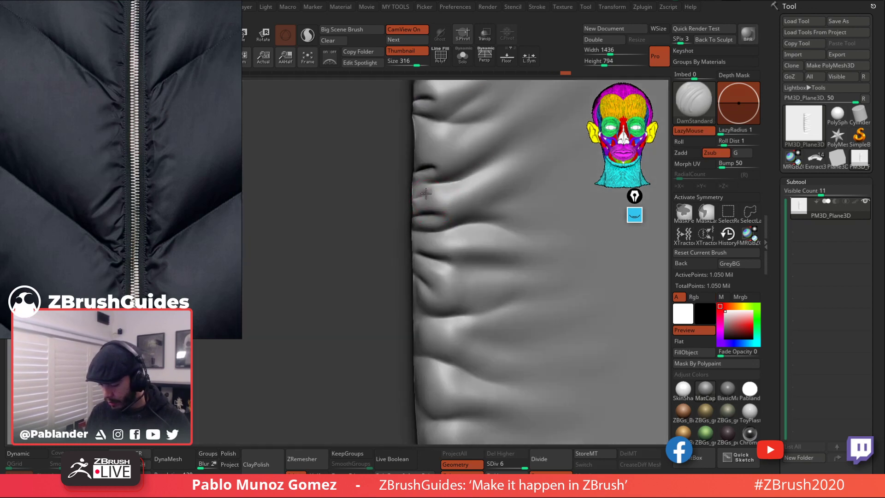
# Step: Carve a small pinch into the fold just below the middle of the seam with the DamStandard brush
pyautogui.moveTo(466, 273)
pyautogui.mouseDown(button='right')
pyautogui.moveTo(448, 250)
pyautogui.moveTo(436, 267)
pyautogui.mouseUp(button='right')
pyautogui.moveTo(436, 266)
pyautogui.mouseDown()
pyautogui.moveTo(415, 241)
pyautogui.moveTo(420, 258)
pyautogui.moveTo(434, 187)
pyautogui.mouseUp()
pyautogui.moveTo(451, 273)
pyautogui.mouseDown(button='right')
pyautogui.moveTo(455, 229)
pyautogui.moveTo(460, 235)
pyautogui.moveTo(413, 234)
pyautogui.moveTo(423, 235)
pyautogui.mouseUp(button='right')
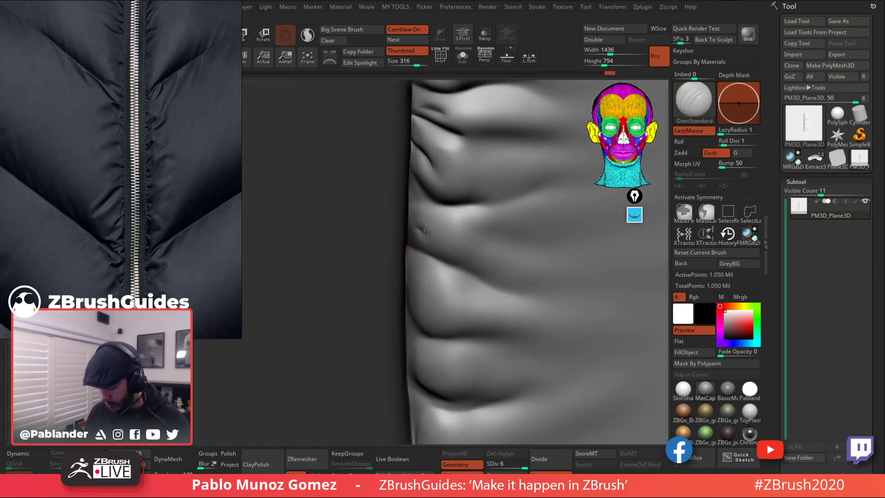
pyautogui.moveTo(419, 230); pyautogui.dragTo(441, 194, button='right')
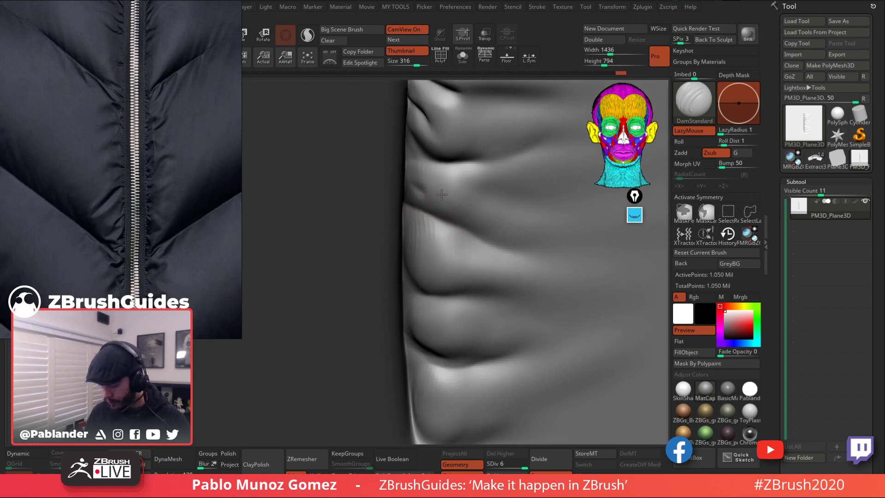
pyautogui.press('space')
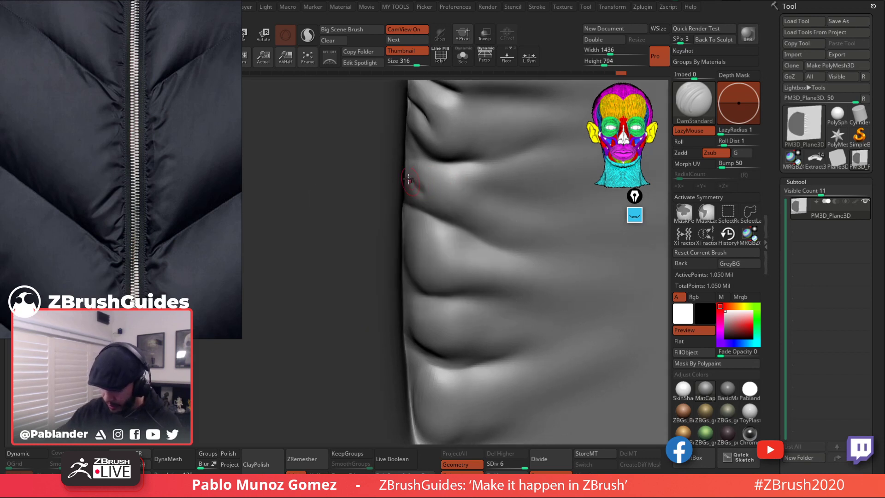
pyautogui.moveTo(416, 184)
pyautogui.mouseDown()
pyautogui.moveTo(420, 194)
pyautogui.moveTo(419, 166)
pyautogui.mouseUp()
# Step: Add small creases to the lower folds at the seam and deepen the groove between them with DamStandard
pyautogui.moveTo(469, 263)
pyautogui.mouseDown(button='right')
pyautogui.moveTo(468, 276)
pyautogui.moveTo(485, 243)
pyautogui.mouseUp(button='right')
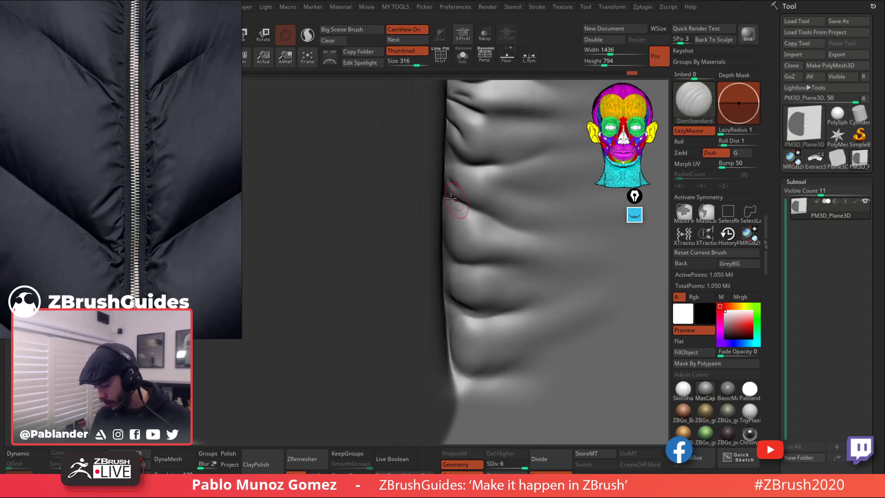
pyautogui.moveTo(451, 198); pyautogui.dragTo(477, 216)
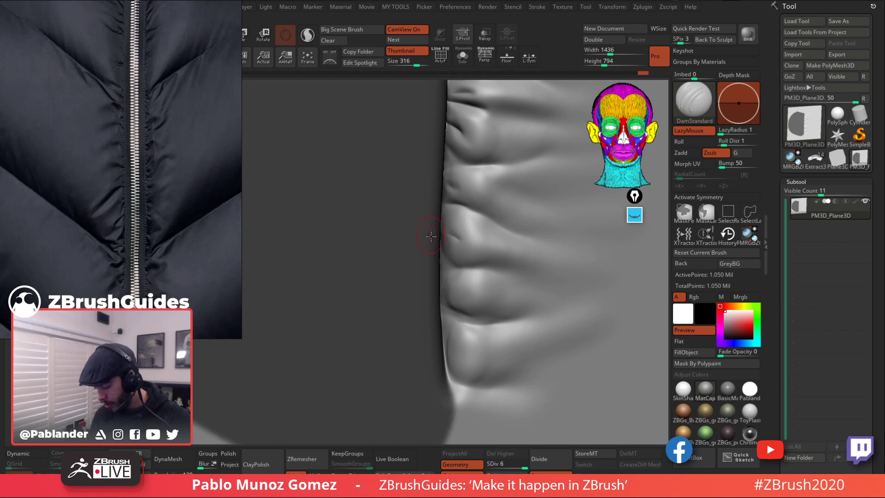
pyautogui.moveTo(431, 236)
pyautogui.mouseDown(button='right')
pyautogui.moveTo(456, 238)
pyautogui.moveTo(438, 233)
pyautogui.mouseUp(button='right')
pyautogui.press('shift')
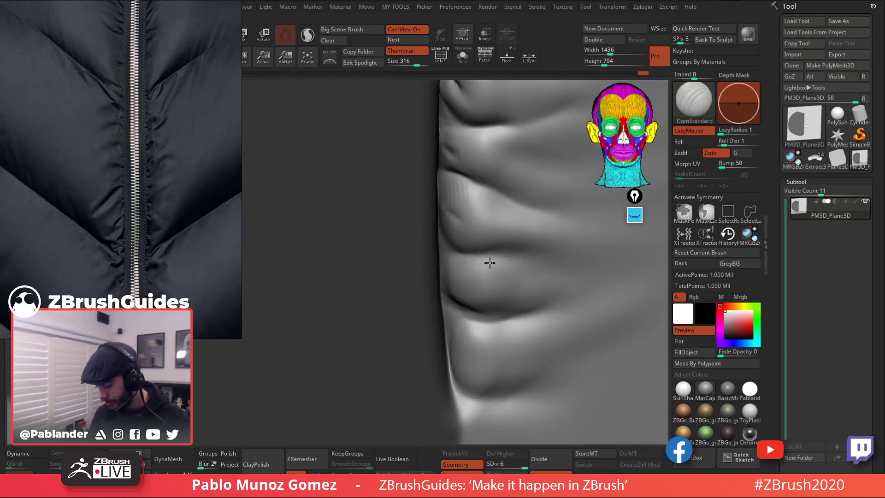
pyautogui.moveTo(438, 233); pyautogui.dragTo(482, 254)
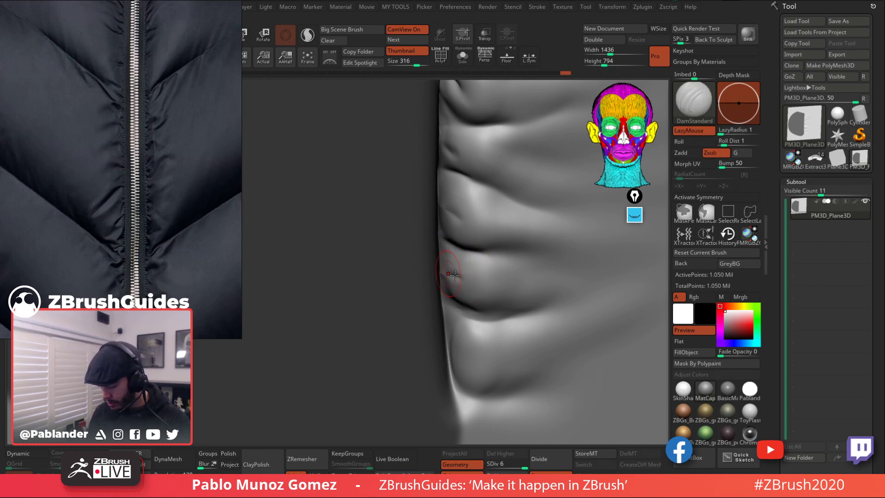
# Step: Clear the mask and add faint small creases between the upper folds at the seam, smoothing them
pyautogui.moveTo(452, 265)
pyautogui.mouseDown(button='right')
pyautogui.moveTo(517, 295)
pyautogui.moveTo(626, 279)
pyautogui.moveTo(507, 244)
pyautogui.moveTo(451, 217)
pyautogui.mouseUp(button='right')
pyautogui.press('shift')
pyautogui.moveTo(475, 180); pyautogui.dragTo(431, 205)
pyautogui.press('space')
pyautogui.moveTo(429, 203); pyautogui.dragTo(428, 206, button='right')
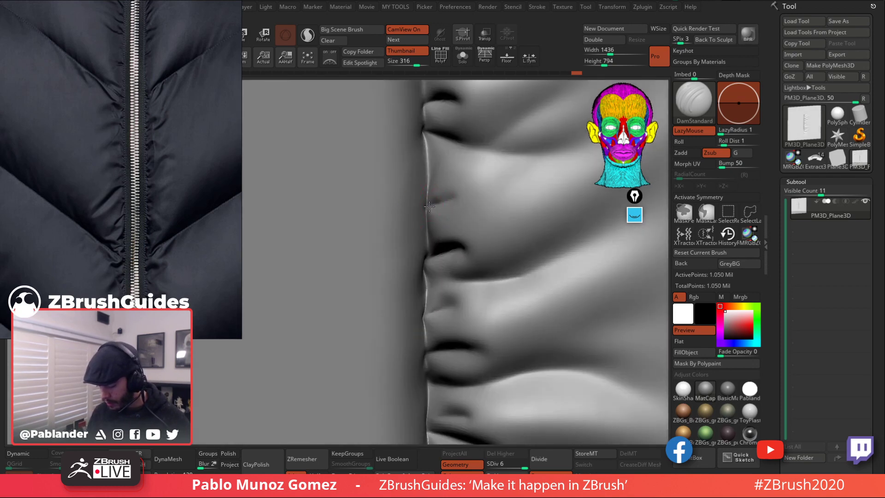
pyautogui.keyDown('shift'); pyautogui.moveTo(425, 203); pyautogui.dragTo(457, 184); pyautogui.keyUp('shift')
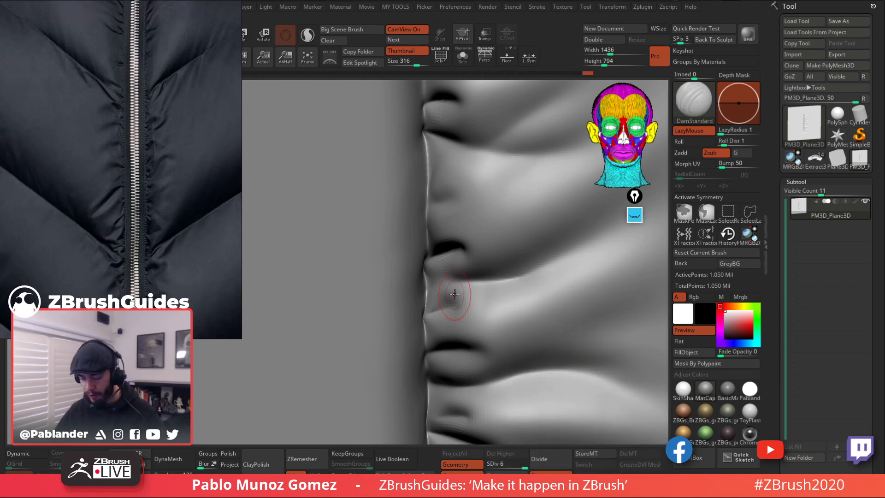
# Step: Load the MagicFolds_Soft brush from the clothes and drapery folder of the brush library
pyautogui.moveTo(455, 294)
pyautogui.keyDown('ctrl'); pyautogui.mouseDown(button='right')
pyautogui.moveTo(508, 364)
pyautogui.moveTo(474, 311)
pyautogui.moveTo(471, 272)
pyautogui.moveTo(457, 256)
pyautogui.mouseUp(button='right'); pyautogui.keyUp('ctrl')
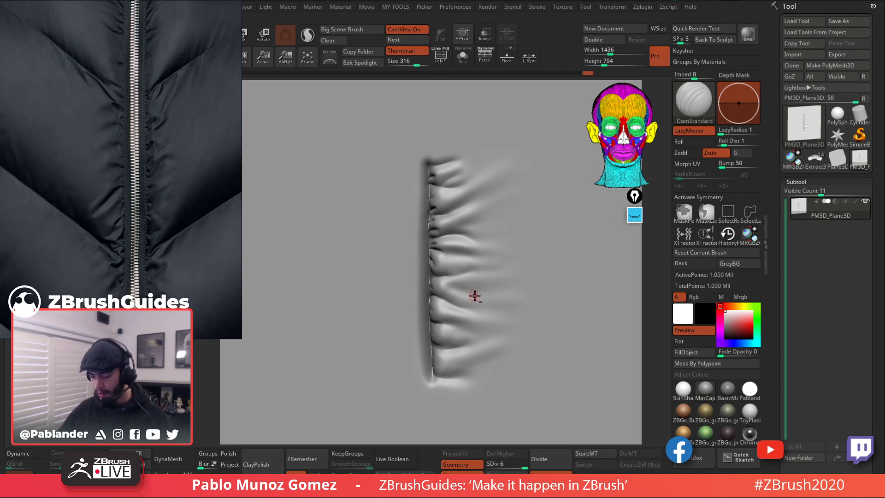
pyautogui.keyDown('alt'); pyautogui.moveTo(474, 297); pyautogui.dragTo(459, 290, button='right'); pyautogui.keyUp('alt')
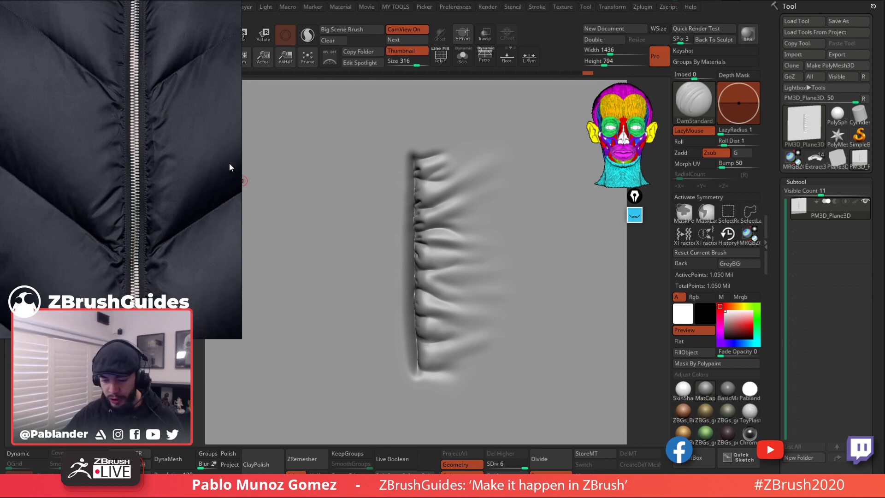
pyautogui.moveTo(196, 163); pyautogui.dragTo(0, 152, button='right')
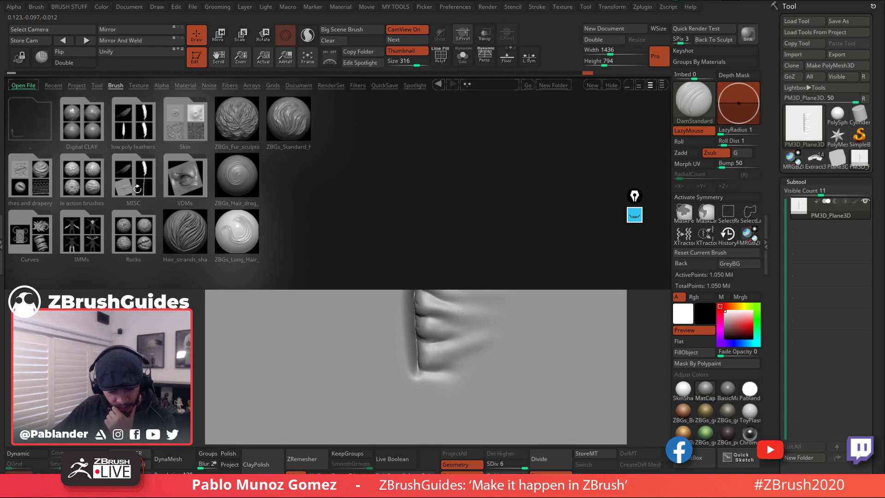
pyautogui.doubleClick(31, 177)
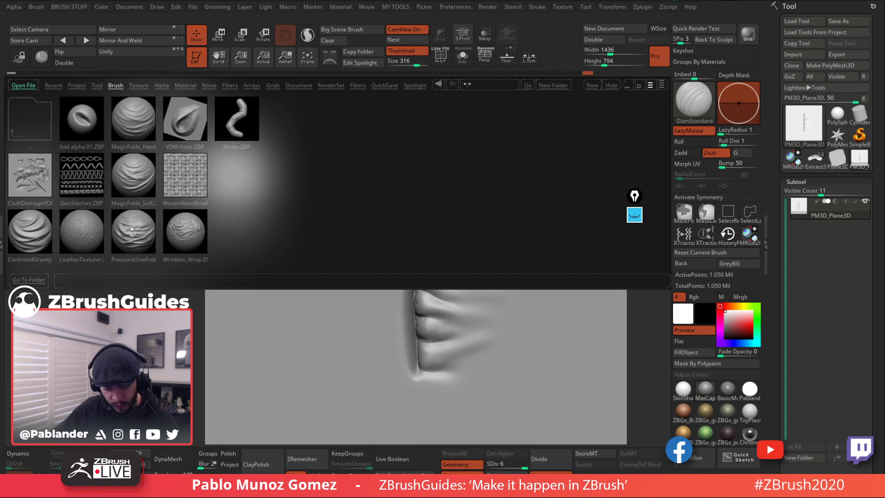
pyautogui.click(136, 164)
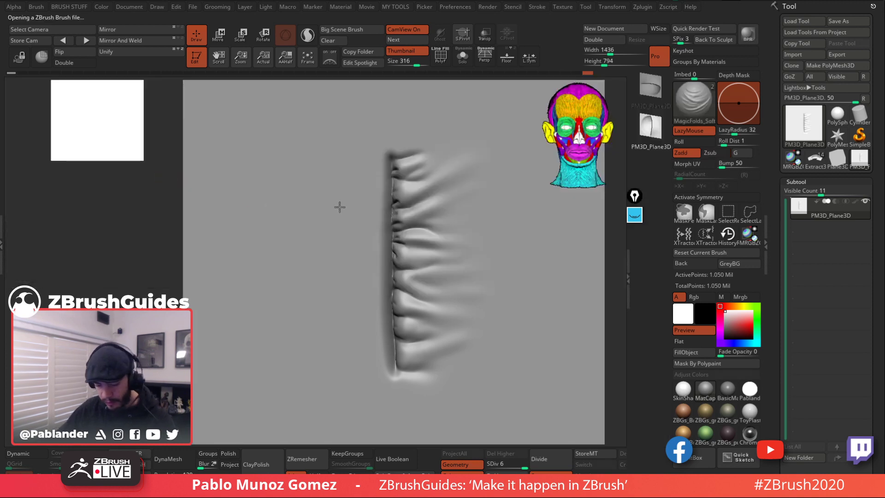
# Step: Adjust the draw size, try a long MagicFolds_Soft stroke on the flat area beside the seam, and undo it
pyautogui.press('space')
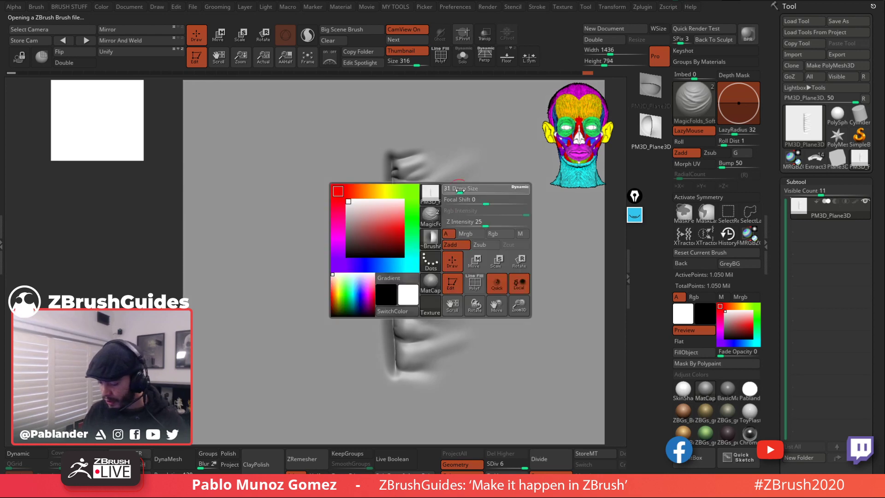
pyautogui.moveTo(328, 162)
pyautogui.mouseDown()
pyautogui.moveTo(296, 316)
pyautogui.moveTo(335, 177)
pyautogui.moveTo(318, 289)
pyautogui.mouseUp()
pyautogui.hotkey('ctrl', 'z')
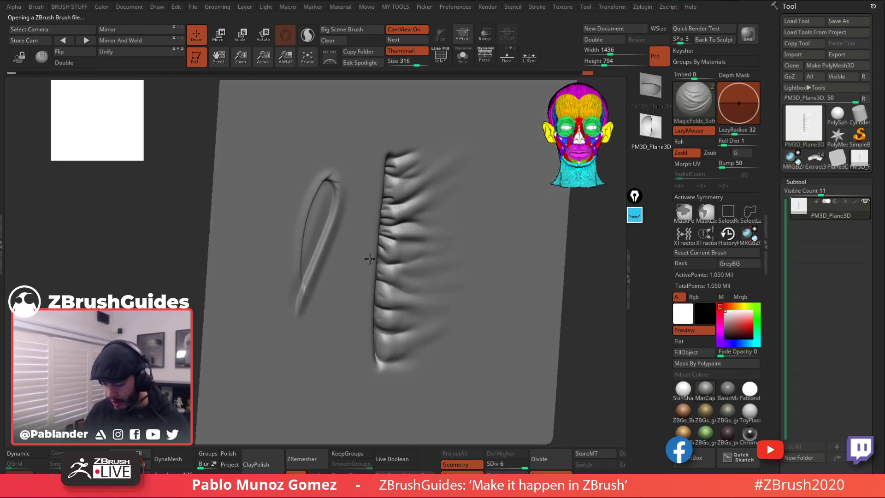
pyautogui.hotkey('ctrl', 'z')
# Step: Try a short vertical MagicFolds_Soft fold beside the seam, smooth it, and undo both strokes
pyautogui.moveTo(319, 256); pyautogui.dragTo(317, 270)
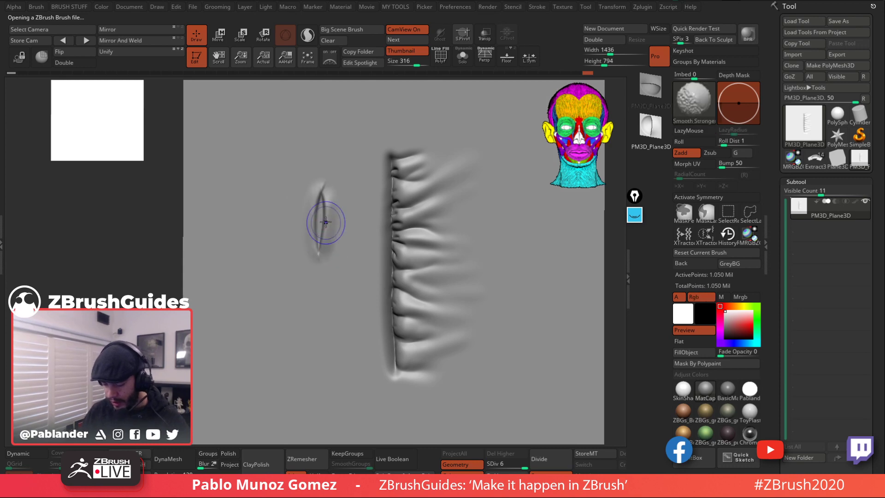
pyautogui.moveTo(316, 222)
pyautogui.keyDown('shift'); pyautogui.mouseDown()
pyautogui.moveTo(319, 189)
pyautogui.moveTo(319, 245)
pyautogui.mouseUp(); pyautogui.keyUp('shift')
pyautogui.moveTo(321, 253); pyautogui.dragTo(359, 259, button='right')
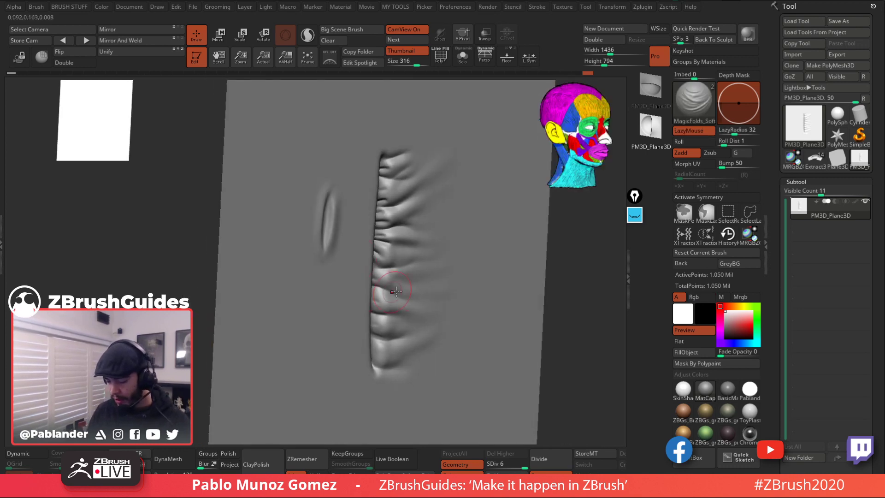
pyautogui.hotkey('ctrl', 'z')
pyautogui.hotkey('ctrl', 'z')
pyautogui.keyDown('shift'); pyautogui.moveTo(439, 234); pyautogui.dragTo(421, 217, button='right'); pyautogui.keyUp('shift')
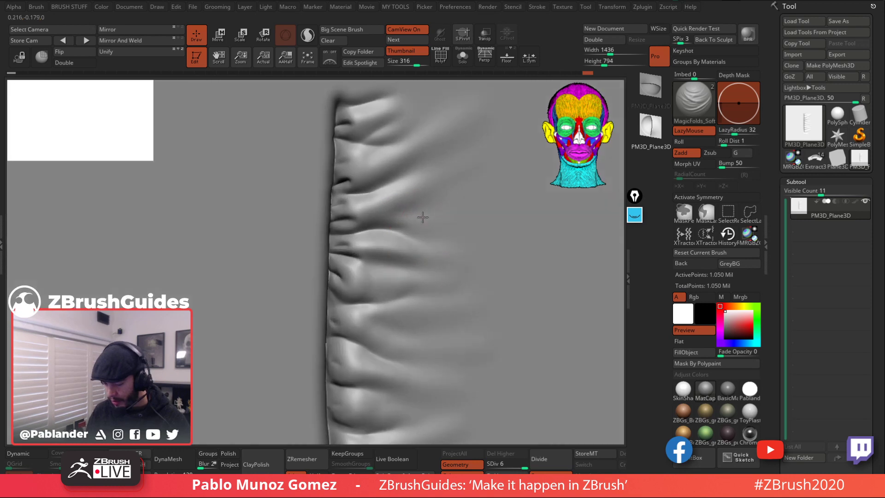
# Step: Adjust the MagicFolds_Soft draw size and add small creases where the upper folds meet the seam
pyautogui.rightClick(390, 270)
pyautogui.moveTo(396, 262)
pyautogui.keyDown('alt'); pyautogui.mouseDown(button='right')
pyautogui.moveTo(454, 198)
pyautogui.moveTo(425, 198)
pyautogui.mouseUp(button='right'); pyautogui.keyUp('alt')
pyautogui.moveTo(424, 198); pyautogui.dragTo(395, 198)
pyautogui.rightClick(403, 194)
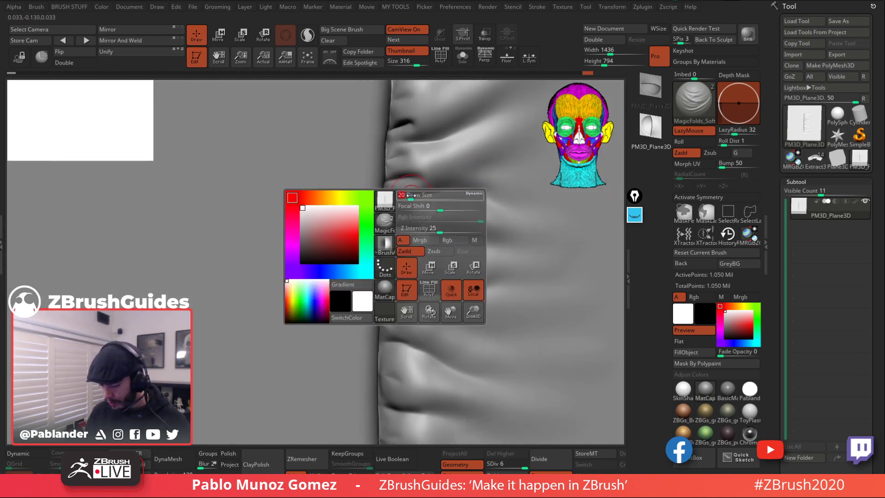
pyautogui.moveTo(428, 207)
pyautogui.mouseDown(button='right')
pyautogui.moveTo(386, 191)
pyautogui.moveTo(397, 196)
pyautogui.mouseUp(button='right')
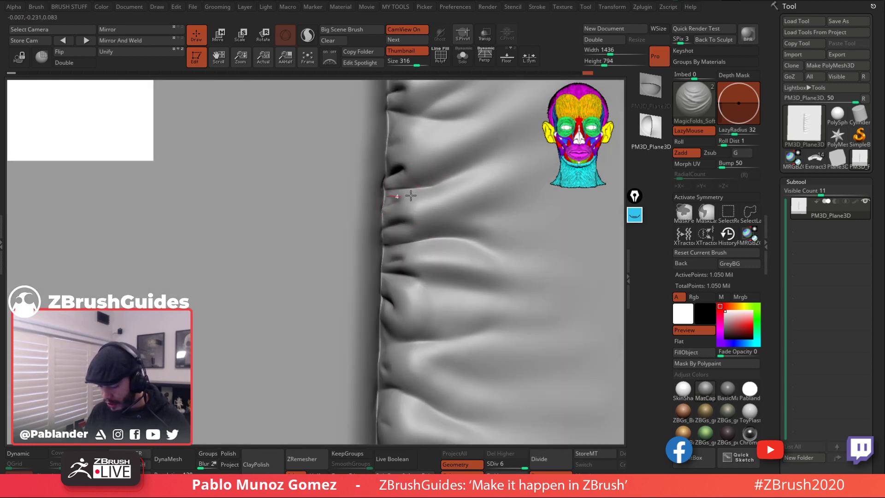
pyautogui.moveTo(414, 144); pyautogui.dragTo(401, 178, button='right')
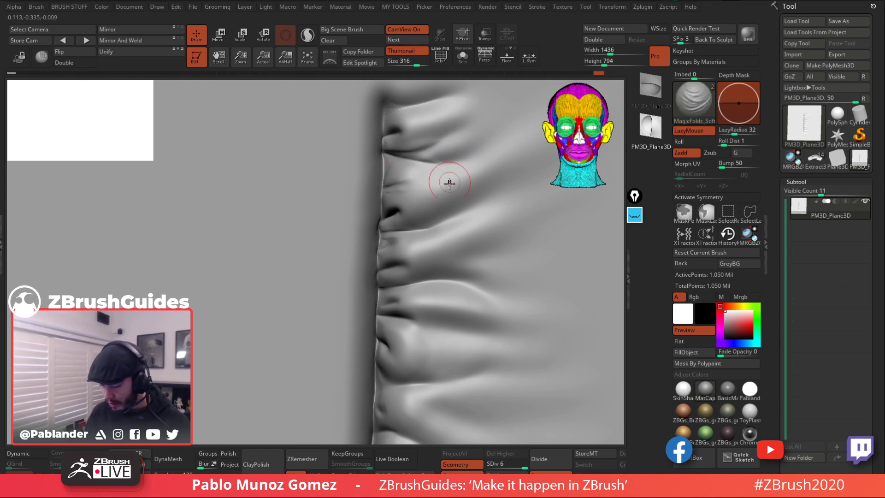
pyautogui.moveTo(449, 183); pyautogui.dragTo(436, 191, button='right')
pyautogui.moveTo(428, 255); pyautogui.dragTo(417, 295, button='right')
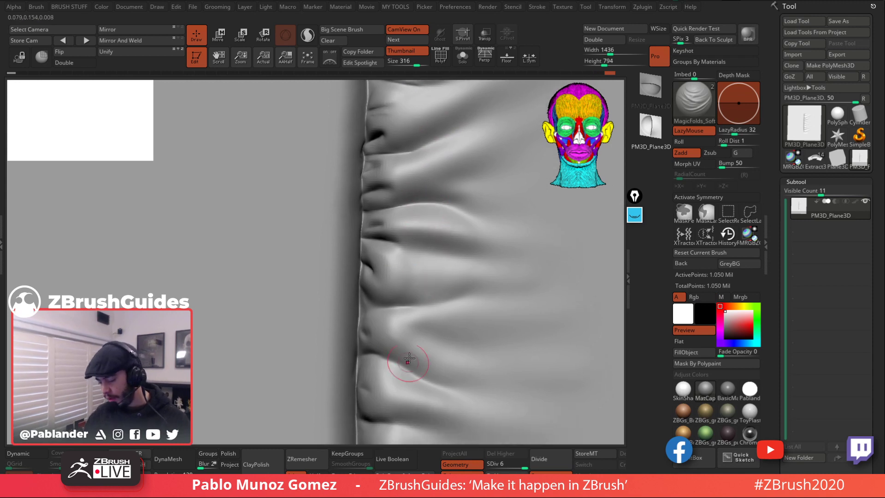
# Step: Try MagicFolds_Soft strokes across the folds in the middle of the seam and undo them
pyautogui.moveTo(364, 209)
pyautogui.mouseDown()
pyautogui.moveTo(355, 148)
pyautogui.moveTo(375, 148)
pyautogui.mouseUp()
pyautogui.moveTo(377, 277)
pyautogui.mouseDown()
pyautogui.moveTo(377, 252)
pyautogui.moveTo(442, 131)
pyautogui.moveTo(466, 175)
pyautogui.mouseUp()
pyautogui.moveTo(397, 300)
pyautogui.mouseDown()
pyautogui.moveTo(475, 234)
pyautogui.moveTo(366, 252)
pyautogui.moveTo(503, 230)
pyautogui.moveTo(369, 268)
pyautogui.moveTo(484, 210)
pyautogui.moveTo(377, 268)
pyautogui.mouseUp()
pyautogui.hotkey('ctrl', 'z')
pyautogui.hotkey('ctrl', 'z')
pyautogui.hotkey('ctrl', 'z')
pyautogui.hotkey('ctrl', 'z')
pyautogui.hotkey('ctrl', 'z')
pyautogui.hotkey('ctrl', 'z')
pyautogui.hotkey('ctrl', 'z')
pyautogui.hotkey('ctrl', 'z')
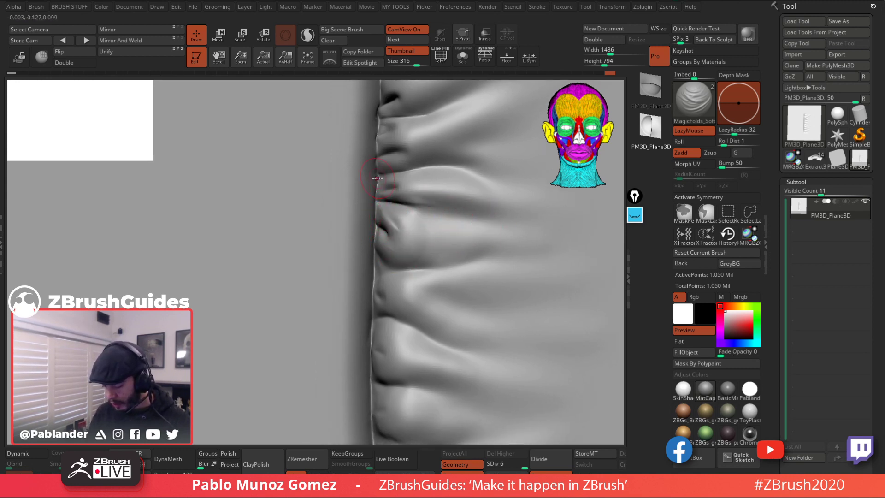
# Step: Sculpt small diagonal creases between the middle folds at the seam and soften them by smoothing
pyautogui.keyDown('alt'); pyautogui.moveTo(419, 253); pyautogui.dragTo(408, 190, button='right'); pyautogui.keyUp('alt')
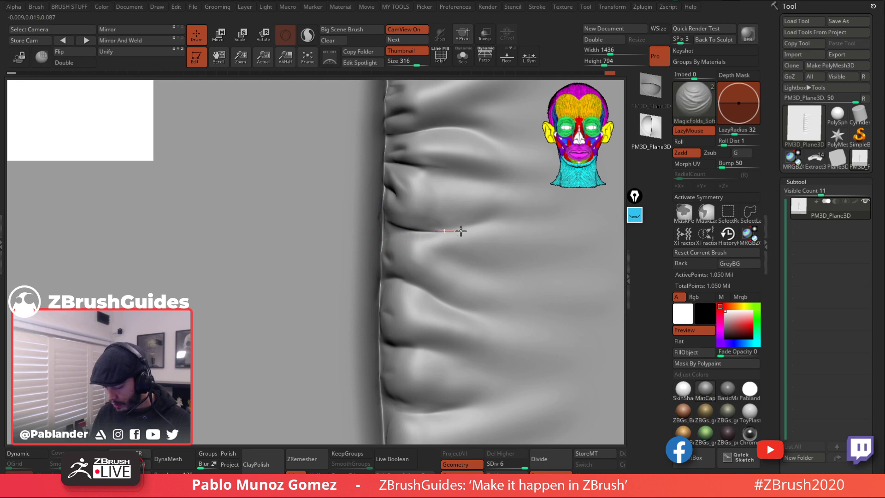
pyautogui.hotkey('ctrl', 'z')
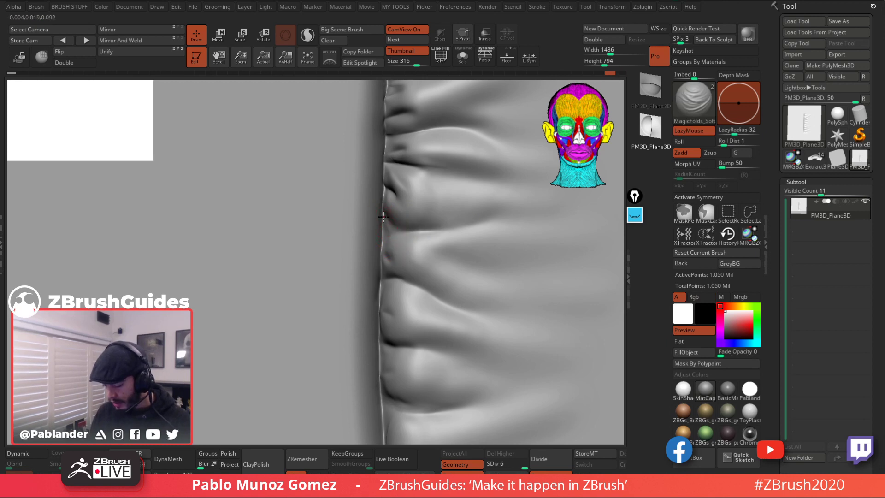
pyautogui.keyDown('shift'); pyautogui.moveTo(415, 237); pyautogui.dragTo(379, 225); pyautogui.keyUp('shift')
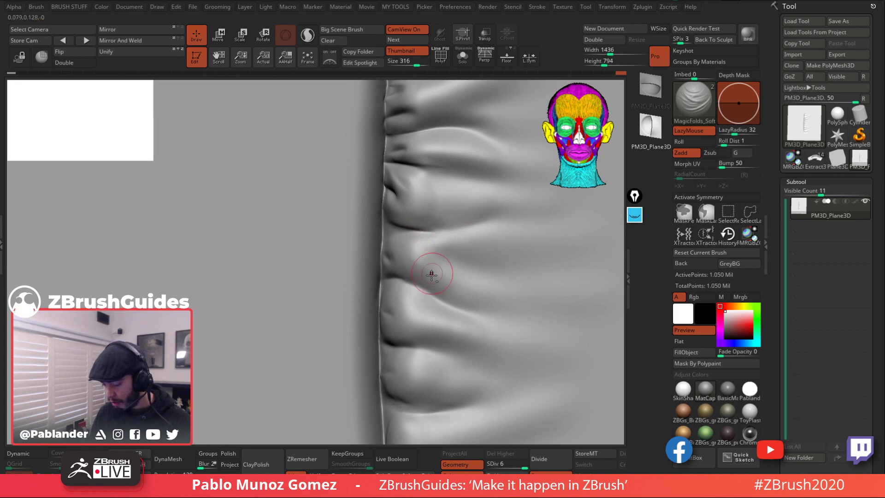
pyautogui.keyDown('alt'); pyautogui.moveTo(432, 272); pyautogui.dragTo(430, 244, button='right'); pyautogui.keyUp('alt')
pyautogui.moveTo(426, 239)
pyautogui.keyDown('shift'); pyautogui.mouseDown()
pyautogui.moveTo(379, 209)
pyautogui.moveTo(443, 249)
pyautogui.mouseUp(); pyautogui.keyUp('shift')
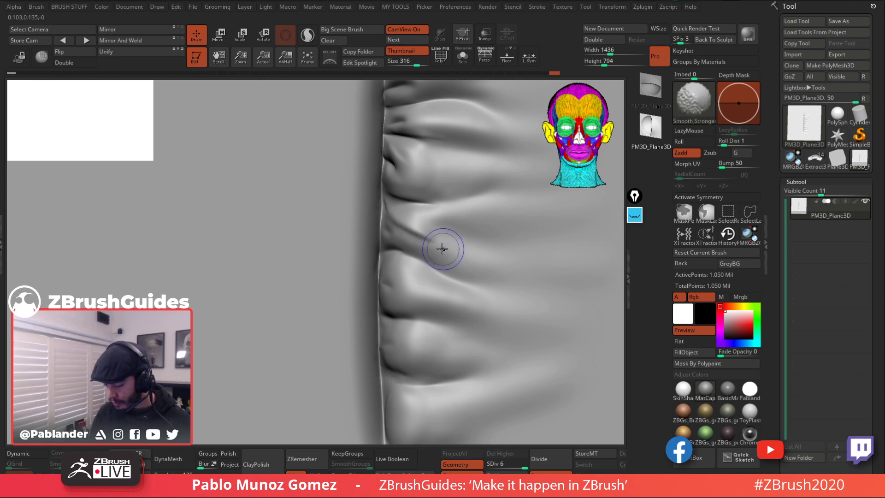
pyautogui.moveTo(391, 222)
pyautogui.mouseDown()
pyautogui.moveTo(448, 243)
pyautogui.moveTo(435, 247)
pyautogui.moveTo(392, 213)
pyautogui.mouseUp()
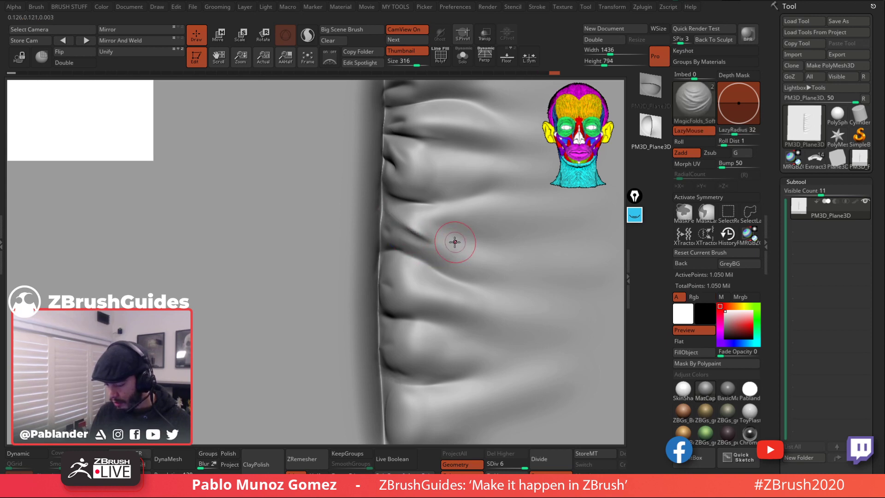
# Step: Add short MagicFolds_Soft creases between the lower folds at the seam and smooth the area around them
pyautogui.keyDown('alt'); pyautogui.moveTo(439, 251); pyautogui.dragTo(419, 218, button='right'); pyautogui.keyUp('alt')
pyautogui.moveTo(367, 235); pyautogui.dragTo(400, 250)
pyautogui.moveTo(368, 282); pyautogui.dragTo(417, 285)
pyautogui.keyDown('alt'); pyautogui.moveTo(408, 309); pyautogui.dragTo(402, 277, button='right'); pyautogui.keyUp('alt')
pyautogui.moveTo(361, 308); pyautogui.dragTo(405, 311)
pyautogui.moveTo(355, 277)
pyautogui.mouseDown()
pyautogui.moveTo(397, 283)
pyautogui.moveTo(351, 241)
pyautogui.mouseUp()
pyautogui.keyDown('shift'); pyautogui.moveTo(366, 313); pyautogui.dragTo(393, 278); pyautogui.keyUp('shift')
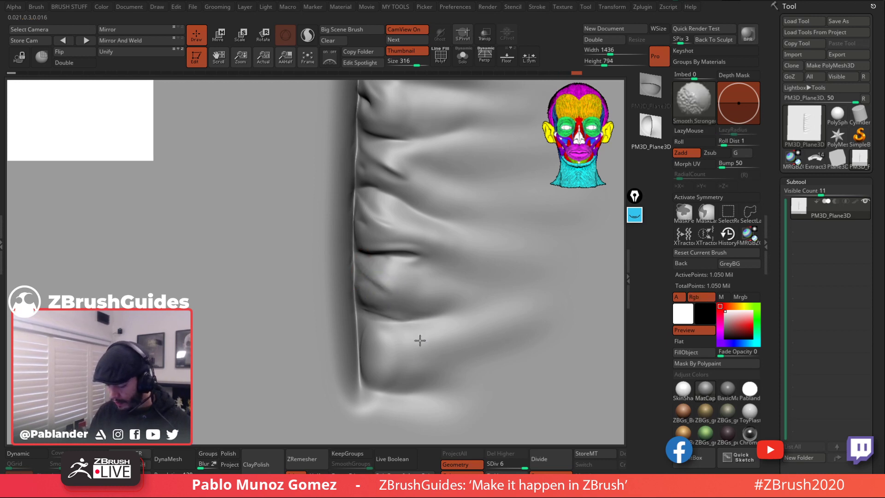
# Step: Lightly smooth the folds beside the seam's middle and turn off the Thumbnail and CamView displays
pyautogui.moveTo(457, 332)
pyautogui.keyDown('ctrl'); pyautogui.mouseDown(button='right')
pyautogui.moveTo(435, 272)
pyautogui.moveTo(461, 258)
pyautogui.mouseUp(button='right'); pyautogui.keyUp('ctrl')
pyautogui.keyDown('alt'); pyautogui.moveTo(461, 258); pyautogui.dragTo(416, 275, button='right'); pyautogui.keyUp('alt')
pyautogui.keyDown('shift'); pyautogui.moveTo(433, 220); pyautogui.dragTo(406, 225, button='right'); pyautogui.keyUp('shift')
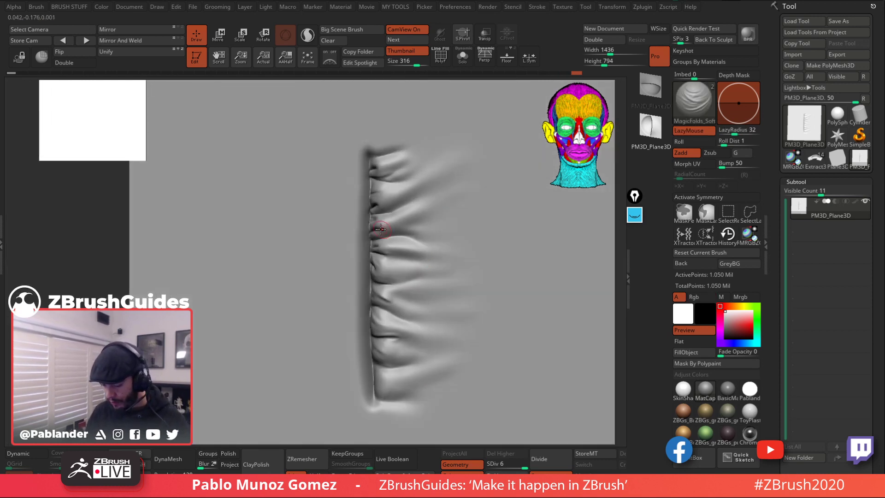
pyautogui.keyDown('shift'); pyautogui.moveTo(380, 229); pyautogui.dragTo(365, 233); pyautogui.keyUp('shift')
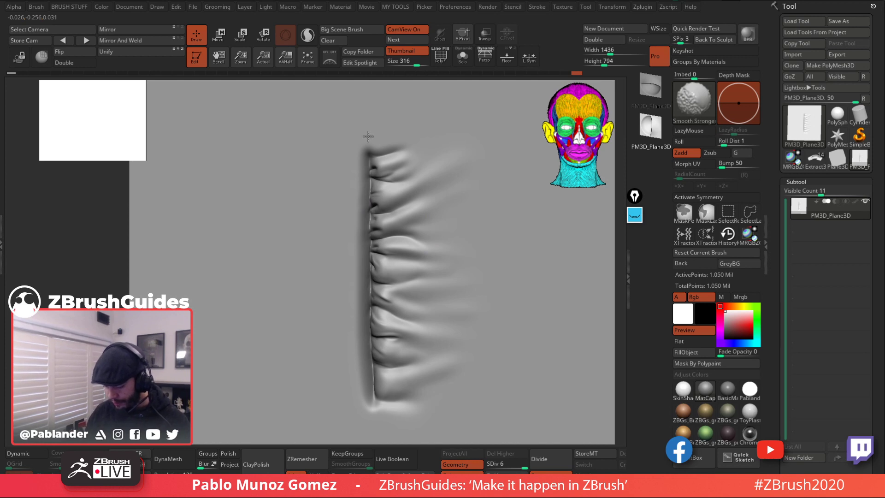
pyautogui.keyDown('alt'); pyautogui.moveTo(443, 322); pyautogui.dragTo(419, 292, button='right'); pyautogui.keyUp('alt')
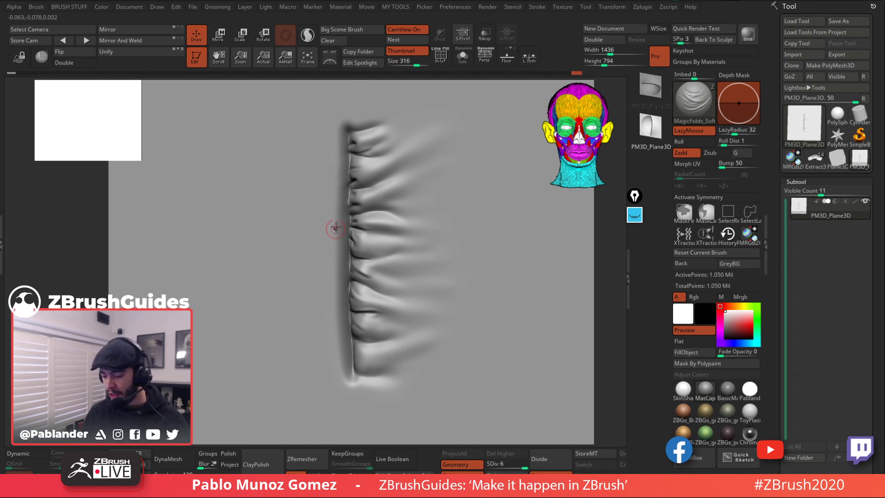
pyautogui.click(401, 51)
pyautogui.click(403, 30)
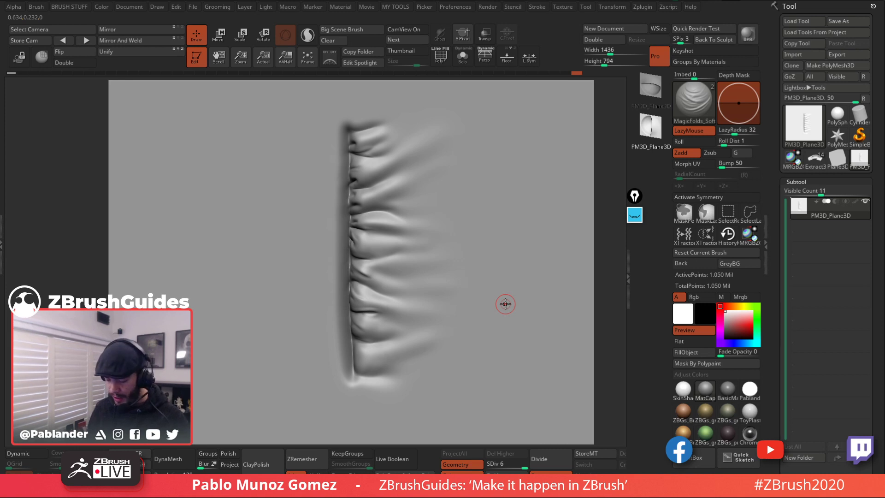
# Step: Switch to the Inflat brush, enlarge its draw size, and inflate the upper folds along the seam
pyautogui.moveTo(427, 243)
pyautogui.mouseDown(button='right')
pyautogui.moveTo(446, 226)
pyautogui.moveTo(445, 239)
pyautogui.mouseUp(button='right')
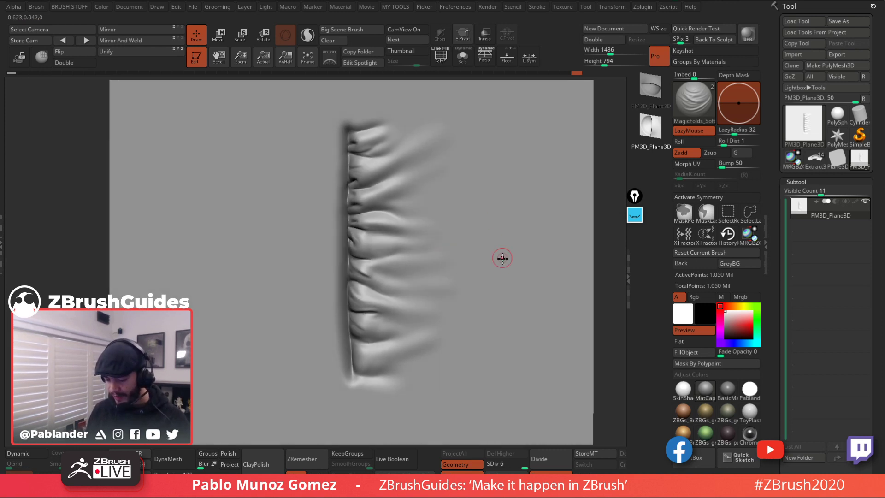
pyautogui.press('b')
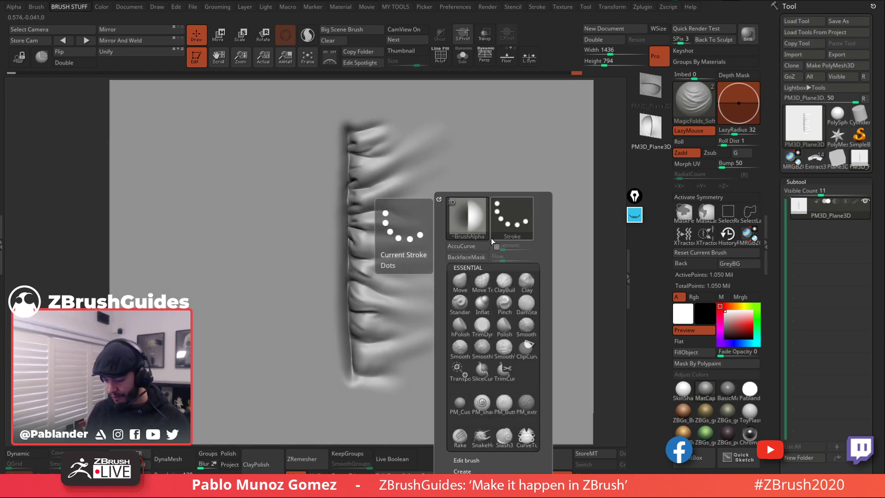
pyautogui.press('i')
pyautogui.press('n')
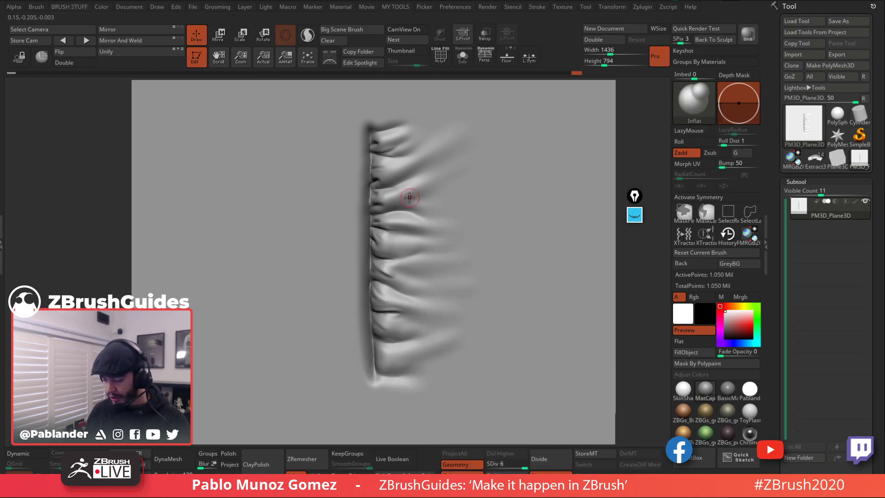
pyautogui.press('space')
pyautogui.press('shift')
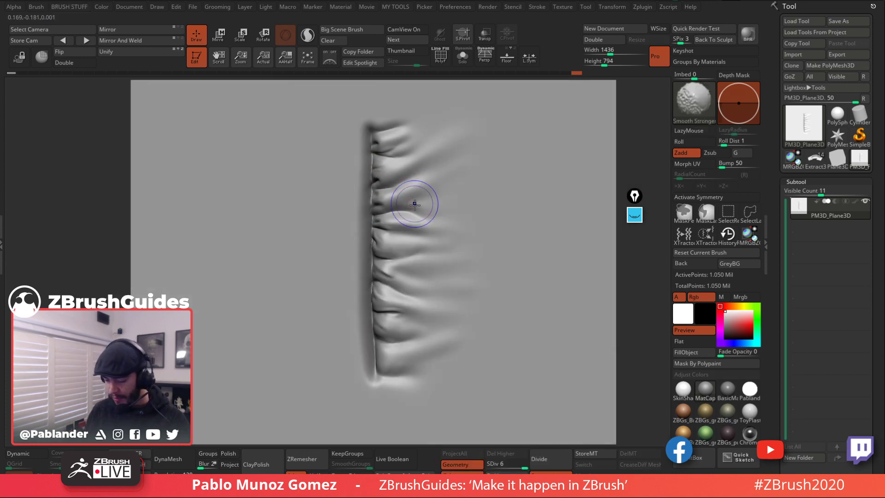
pyautogui.press('space')
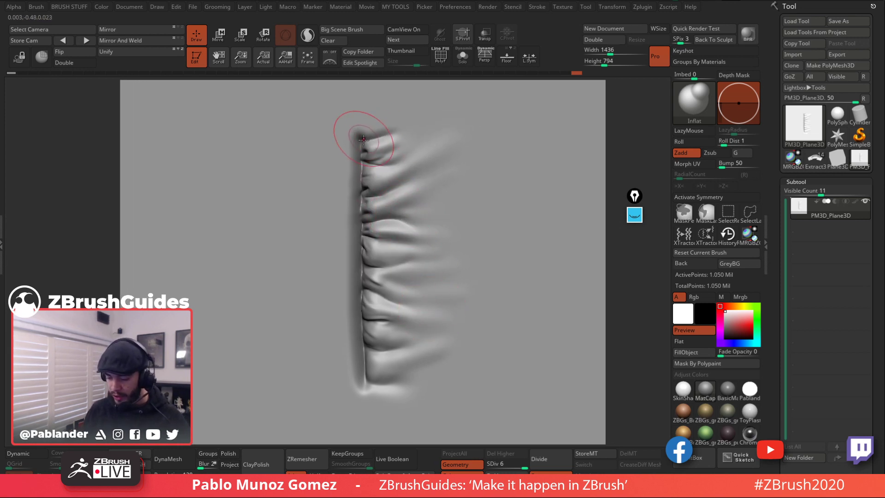
pyautogui.press('space')
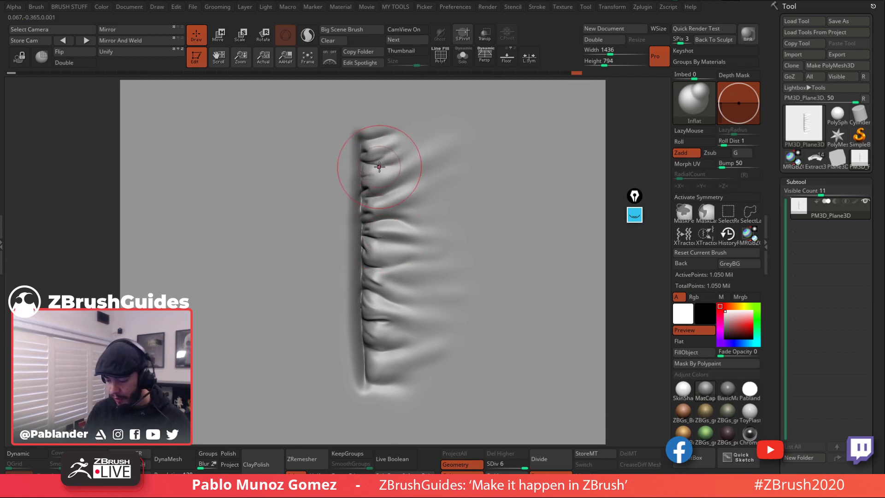
pyautogui.press('space')
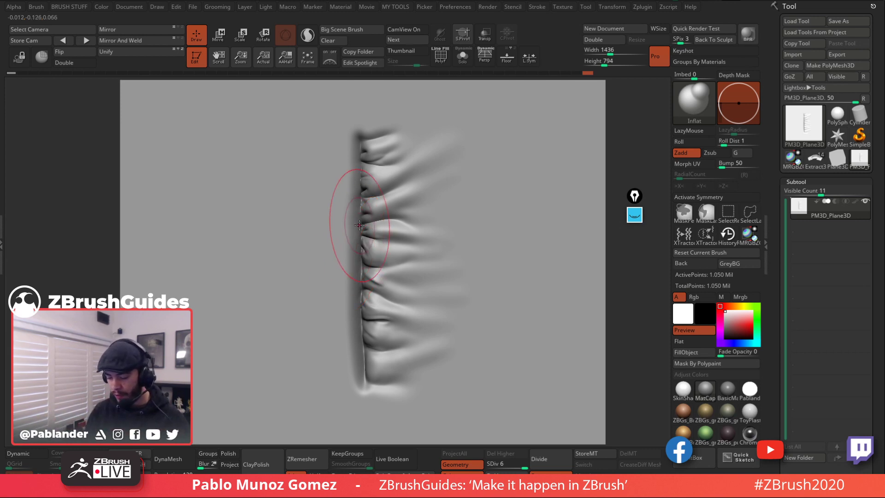
# Step: Continue inflating with the Inflat brush along the middle and lower seam down to its bottom end
pyautogui.keyDown('alt'); pyautogui.moveTo(408, 277); pyautogui.dragTo(421, 225, button='right'); pyautogui.keyUp('alt')
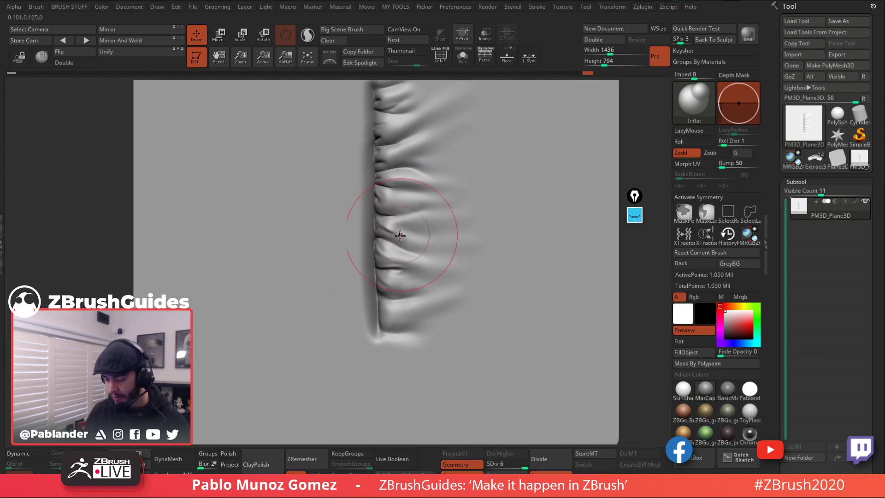
pyautogui.moveTo(378, 237); pyautogui.dragTo(373, 249)
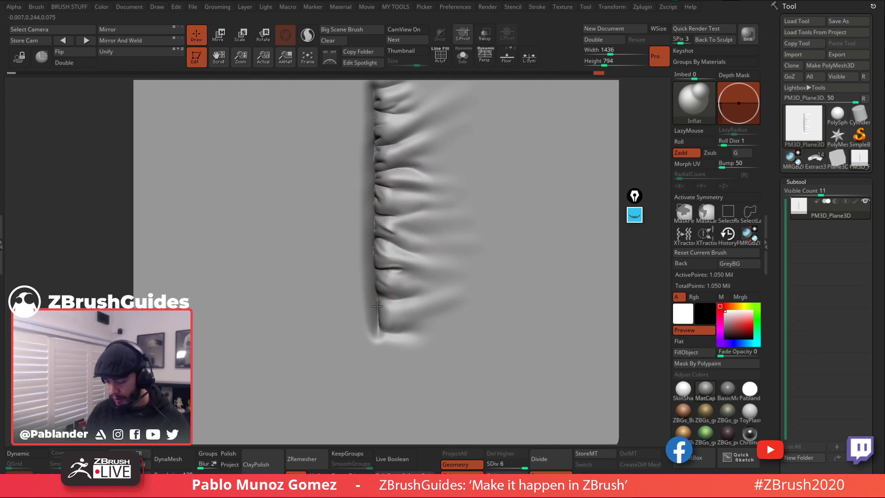
pyautogui.keyDown('alt'); pyautogui.moveTo(389, 169); pyautogui.dragTo(369, 221, button='right'); pyautogui.keyUp('alt')
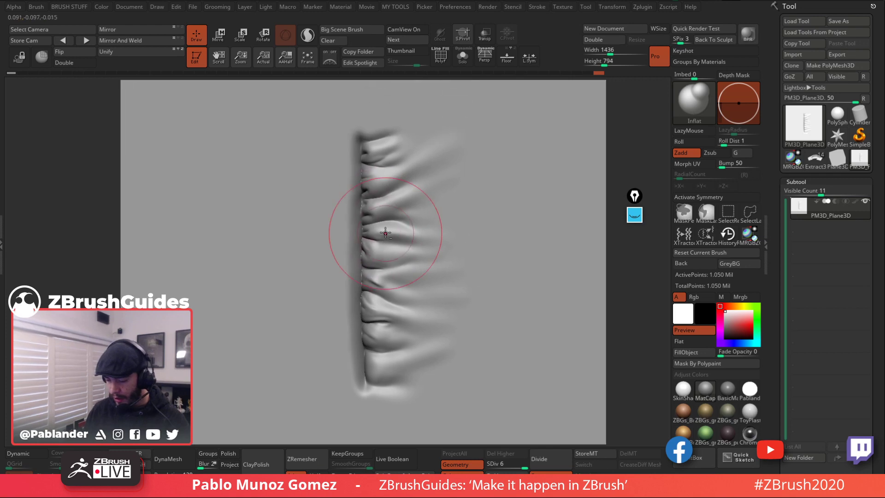
pyautogui.keyDown('alt'); pyautogui.moveTo(455, 265); pyautogui.dragTo(486, 273, button='right'); pyautogui.keyUp('alt')
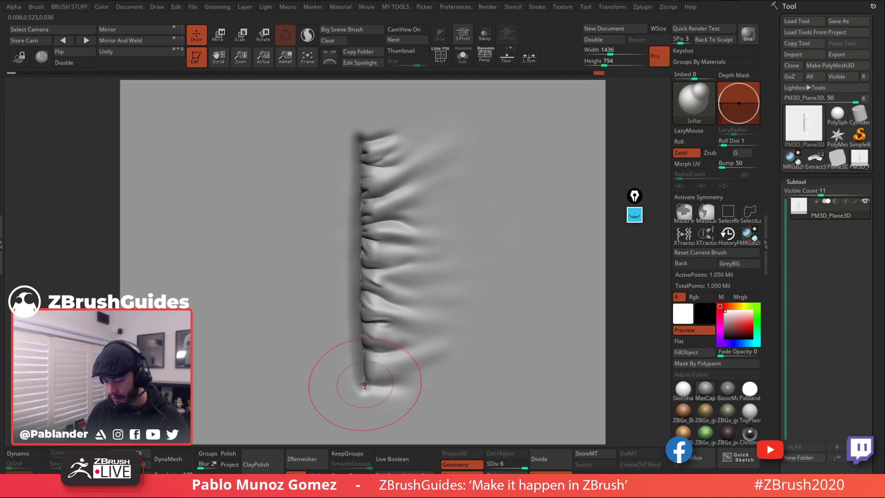
pyautogui.moveTo(355, 379)
pyautogui.mouseDown()
pyautogui.moveTo(366, 366)
pyautogui.moveTo(365, 387)
pyautogui.mouseUp()
# Step: Annotate the seam's end points, line and surrounding curve in blue, clear the annotations, and move the annotation toolbar aside
pyautogui.click(634, 216)
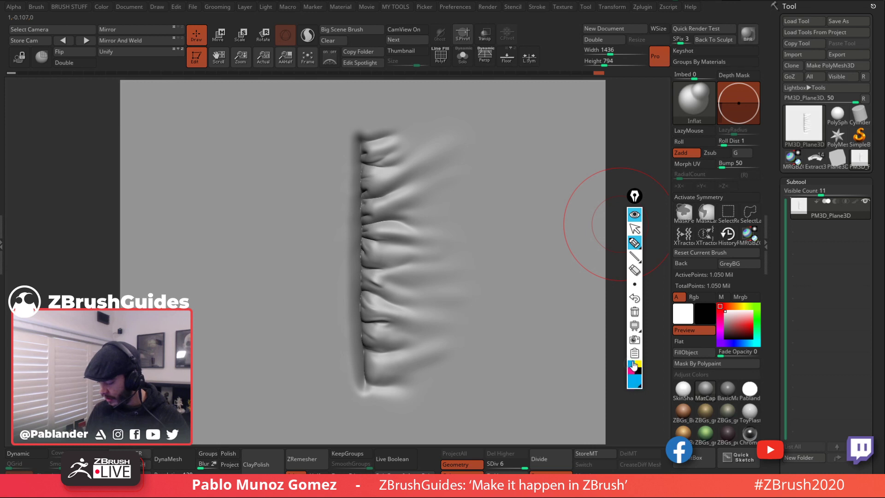
pyautogui.moveTo(640, 246)
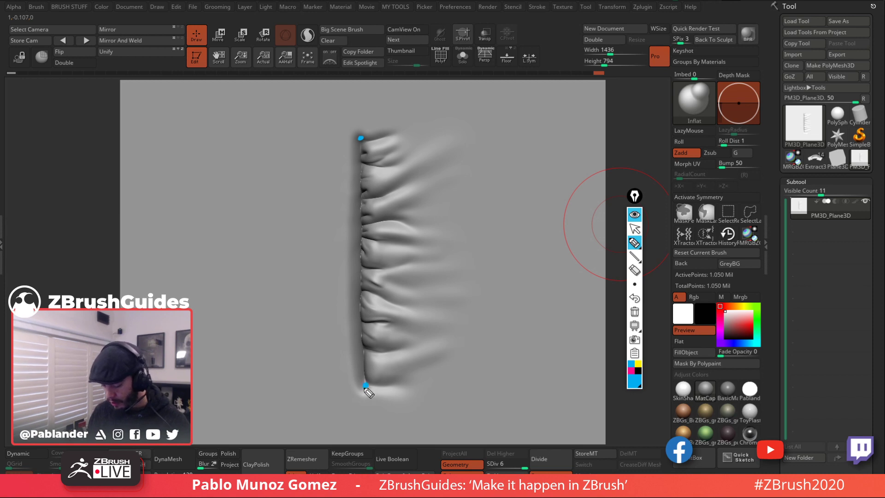
pyautogui.moveTo(361, 137); pyautogui.dragTo(363, 260)
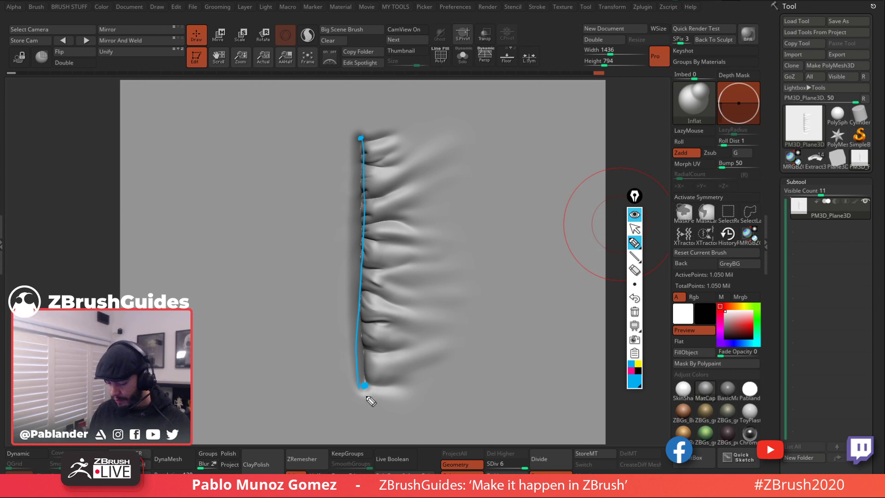
pyautogui.moveTo(361, 138); pyautogui.dragTo(265, 406)
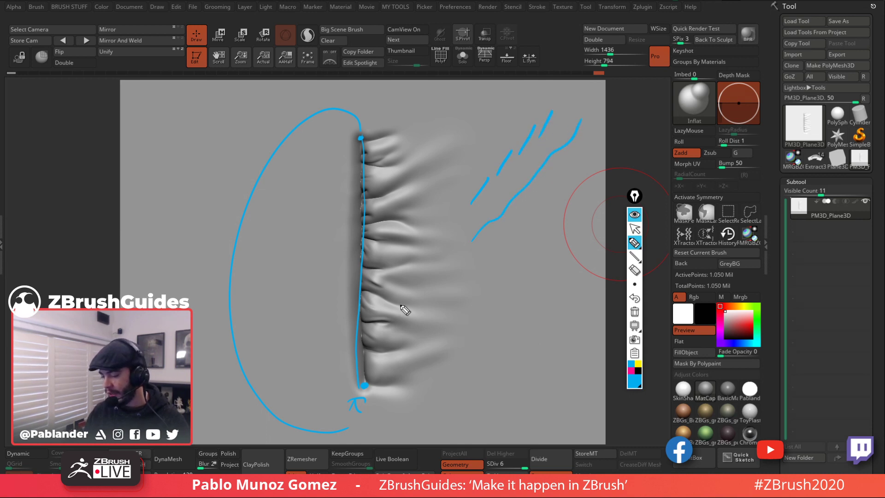
pyautogui.click(635, 312)
pyautogui.click(637, 215)
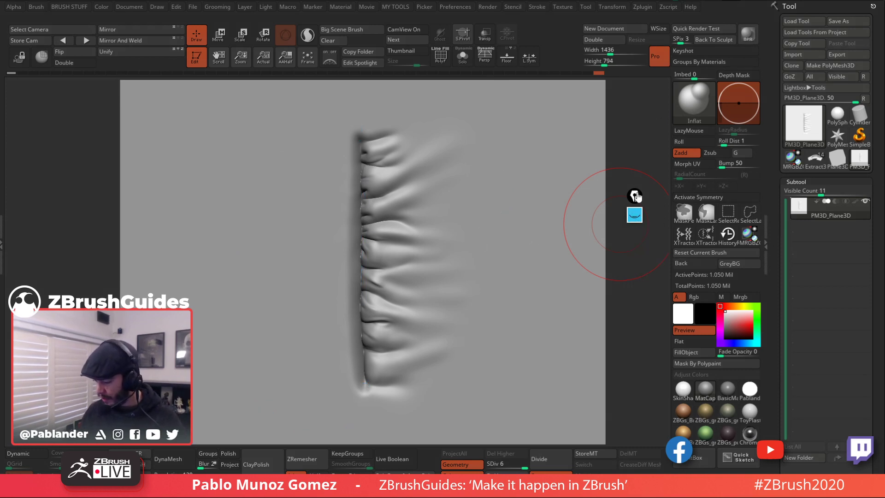
pyautogui.moveTo(635, 196); pyautogui.dragTo(659, 85)
pyautogui.moveTo(483, 282); pyautogui.dragTo(466, 262)
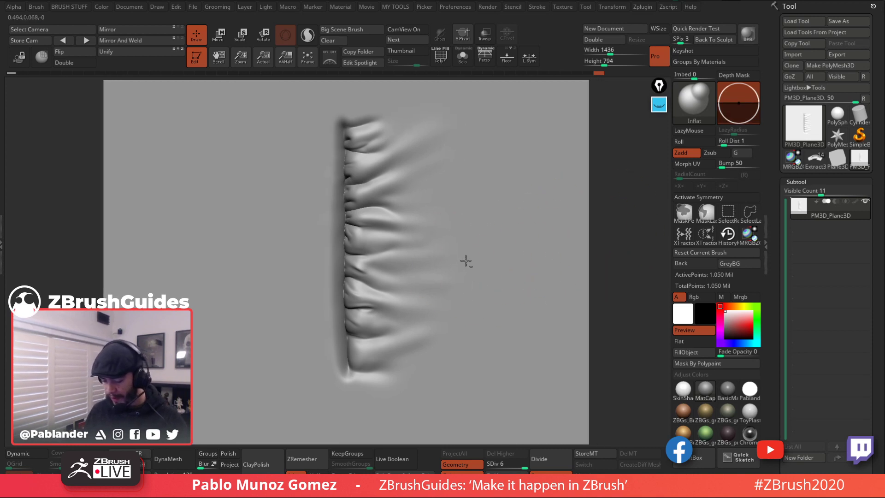
pyautogui.moveTo(438, 289)
pyautogui.keyDown('ctrl'); pyautogui.mouseDown(button='right')
pyautogui.moveTo(433, 276)
pyautogui.moveTo(472, 270)
pyautogui.moveTo(469, 261)
pyautogui.mouseUp(button='right'); pyautogui.keyUp('ctrl')
pyautogui.keyDown('alt'); pyautogui.moveTo(569, 249); pyautogui.dragTo(565, 258, button='right'); pyautogui.keyUp('alt')
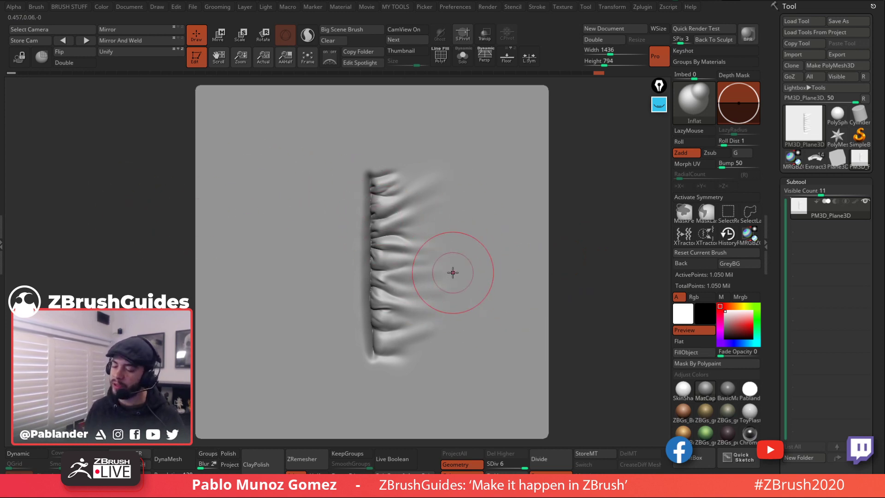
pyautogui.keyDown('alt'); pyautogui.moveTo(473, 297); pyautogui.dragTo(473, 279, button='right'); pyautogui.keyUp('alt')
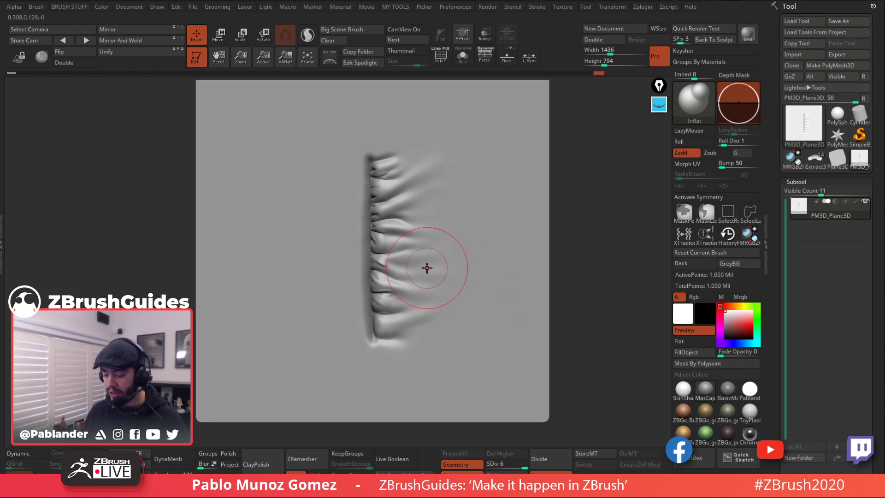
pyautogui.moveTo(427, 267)
pyautogui.mouseDown()
pyautogui.moveTo(393, 200)
pyautogui.moveTo(319, 207)
pyautogui.moveTo(456, 203)
pyautogui.mouseUp()
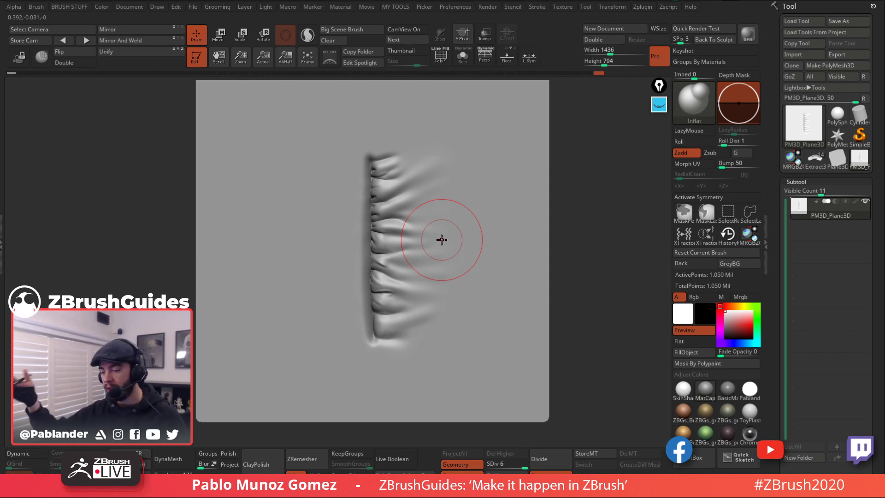
pyautogui.moveTo(561, 242); pyautogui.dragTo(575, 239)
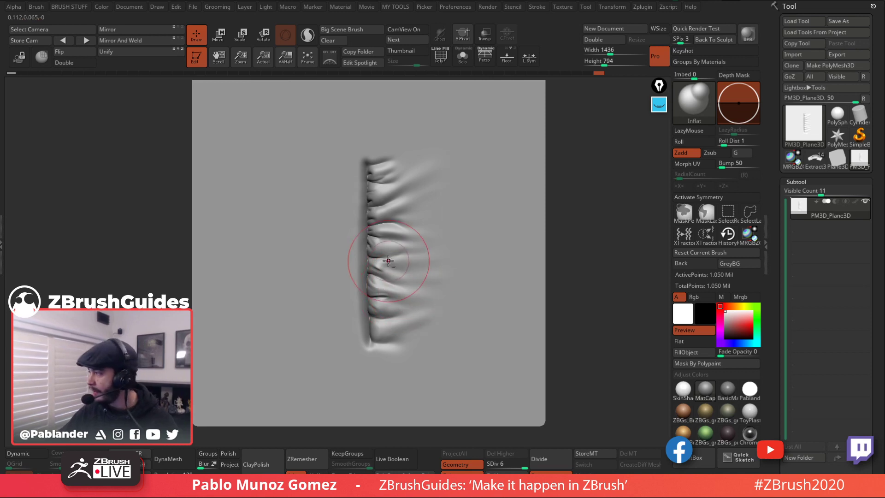
pyautogui.keyDown('ctrl'); pyautogui.moveTo(390, 262); pyautogui.dragTo(403, 263, button='right'); pyautogui.keyUp('ctrl')
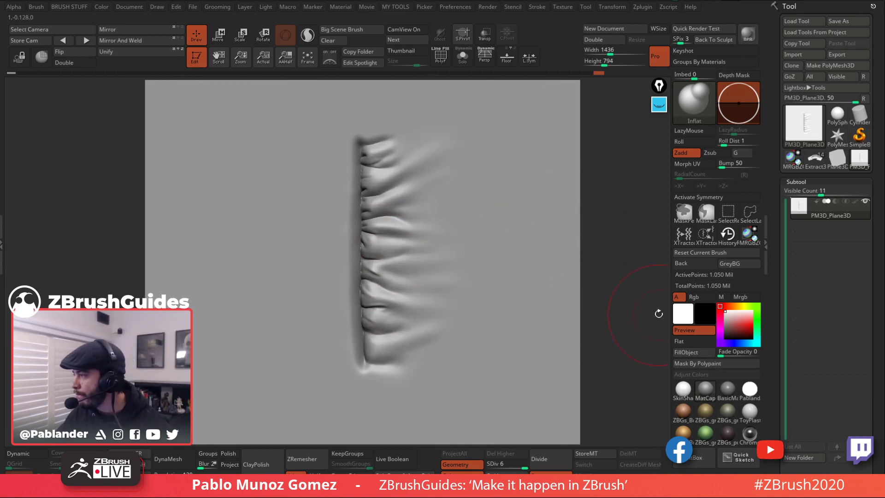
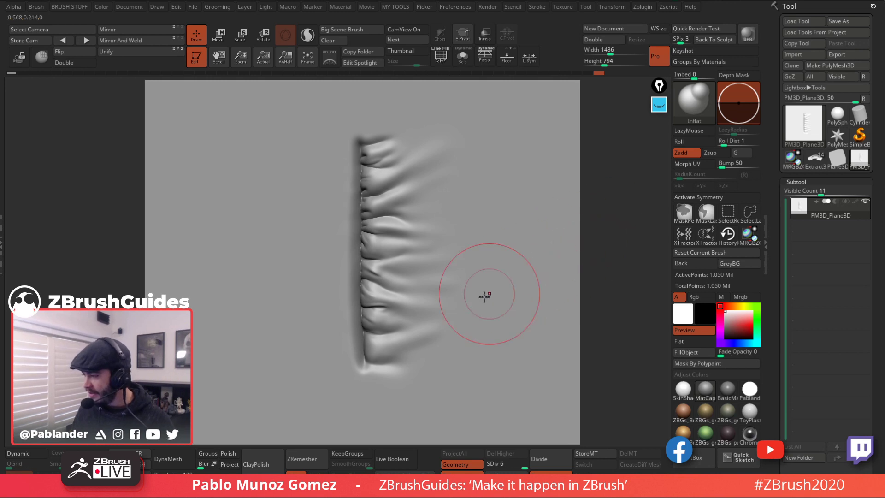
pyautogui.moveTo(490, 250)
pyautogui.keyDown('alt'); pyautogui.mouseDown(button='right')
pyautogui.moveTo(524, 235)
pyautogui.moveTo(511, 235)
pyautogui.moveTo(512, 212)
pyautogui.moveTo(518, 216)
pyautogui.moveTo(507, 239)
pyautogui.mouseUp(button='right'); pyautogui.keyUp('alt')
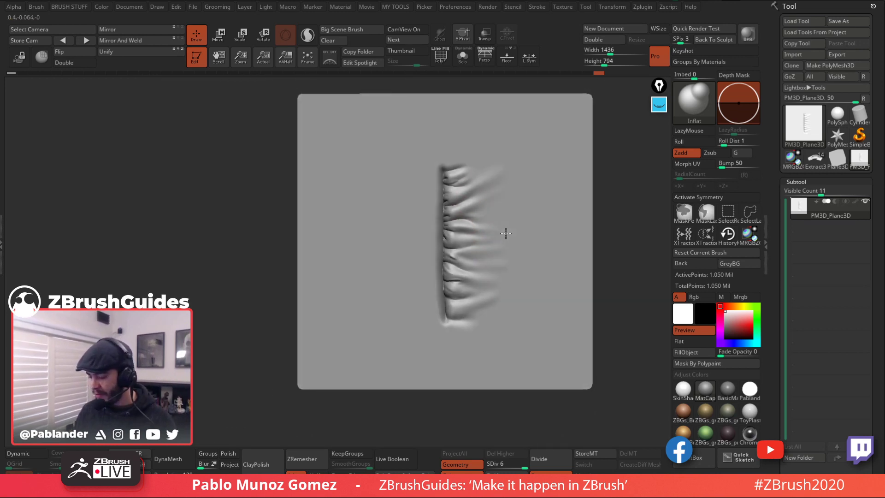
pyautogui.press('f')
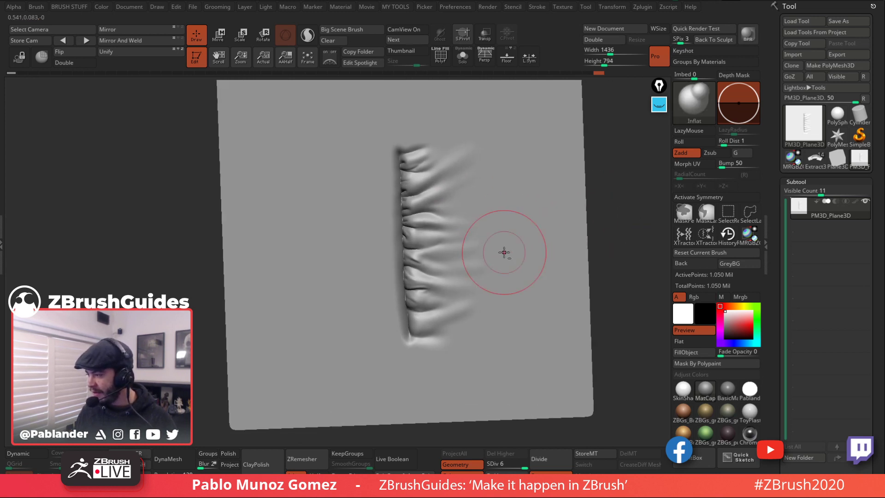
pyautogui.moveTo(563, 206)
pyautogui.keyDown('shift'); pyautogui.mouseDown(button='right')
pyautogui.moveTo(599, 206)
pyautogui.moveTo(547, 211)
pyautogui.mouseUp(button='right'); pyautogui.keyUp('shift')
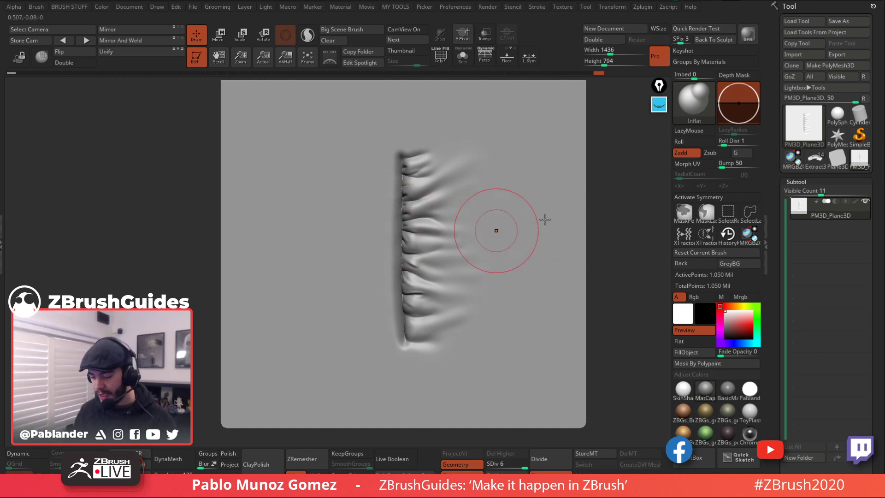
pyautogui.keyDown('ctrl'); pyautogui.moveTo(520, 233); pyautogui.dragTo(511, 241, button='right'); pyautogui.keyUp('ctrl')
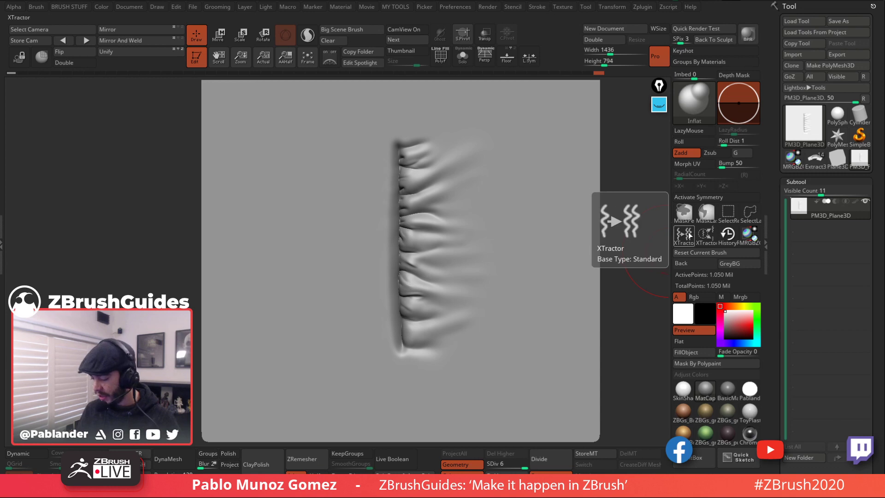
# Step: Select the XTractor brush and enlarge its draw size beside the sculpted seam
pyautogui.click(698, 100)
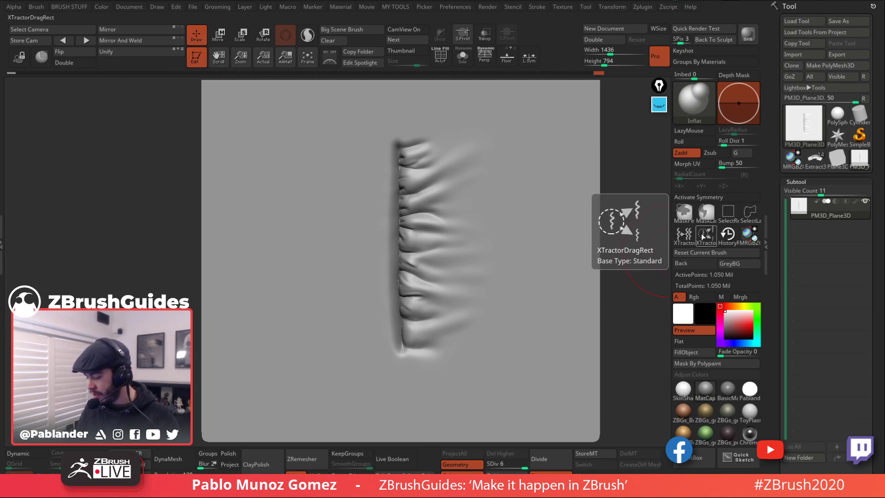
pyautogui.click(690, 99)
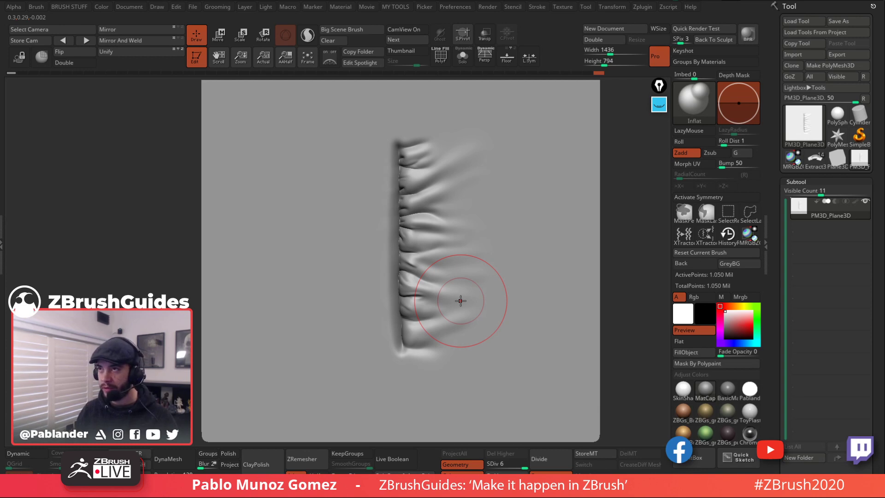
pyautogui.click(687, 237)
pyautogui.press('-')
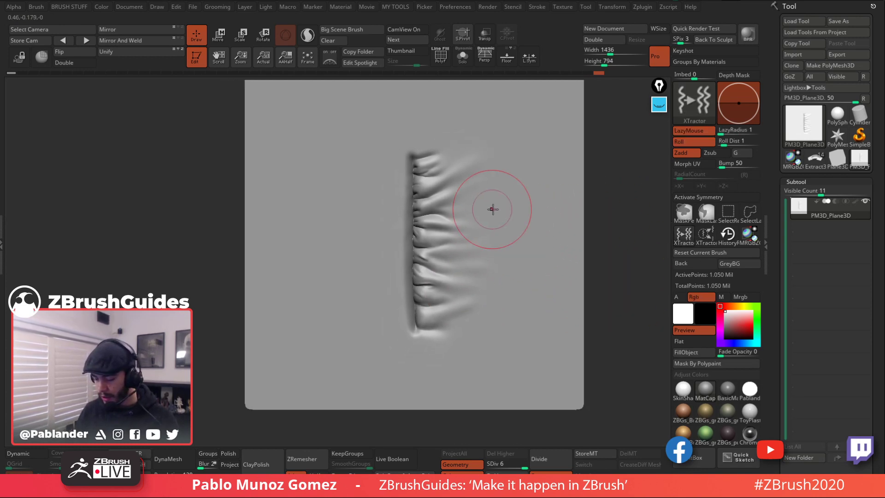
pyautogui.press('space')
pyautogui.moveTo(461, 205); pyautogui.dragTo(467, 207)
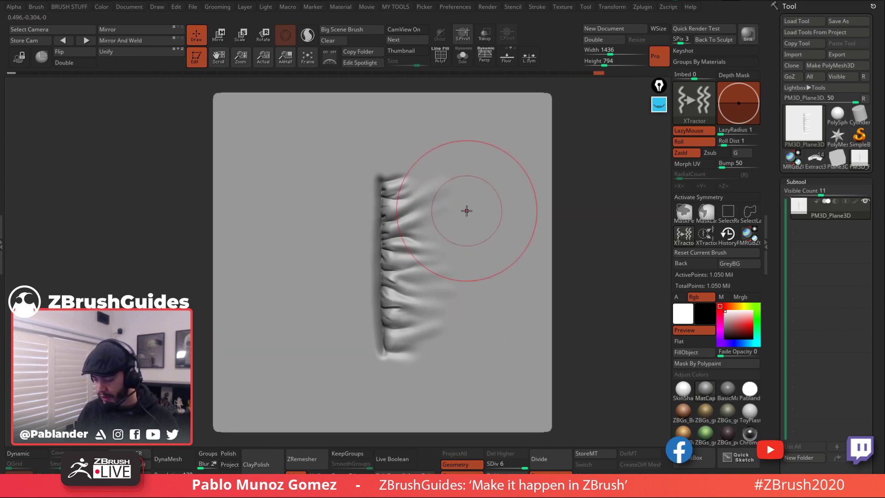
pyautogui.press('space')
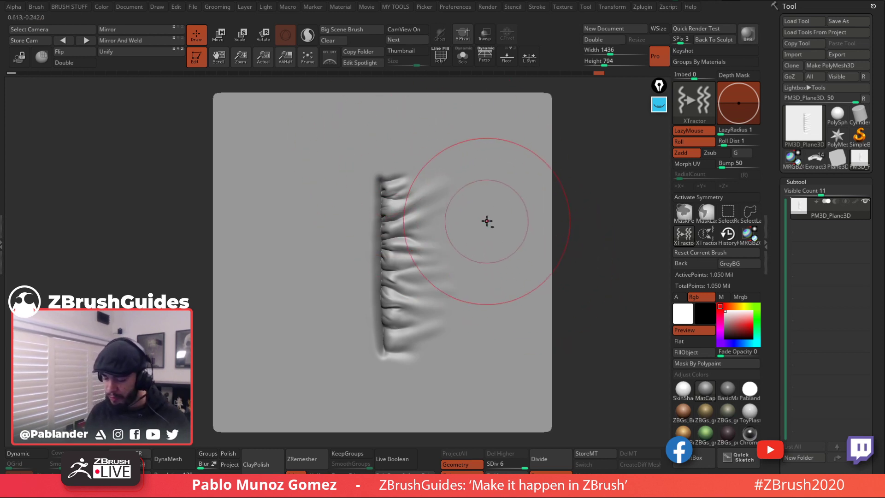
pyautogui.moveTo(575, 229); pyautogui.dragTo(567, 237)
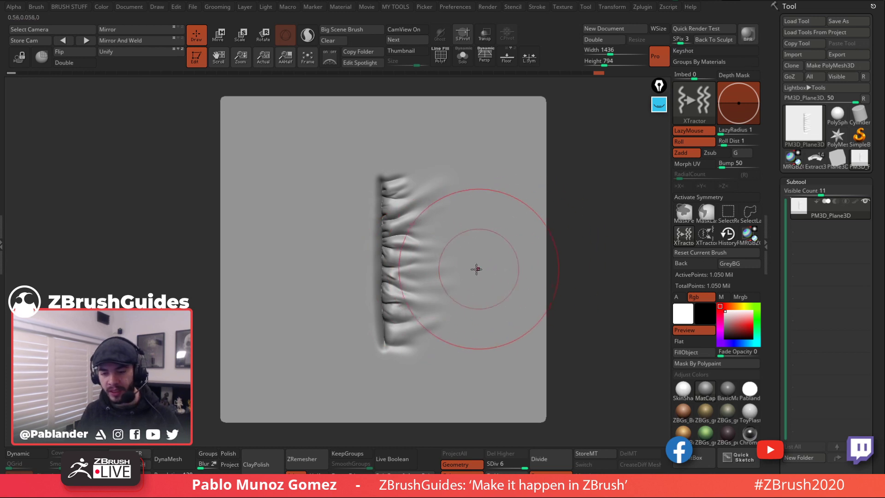
pyautogui.keyDown('alt'); pyautogui.moveTo(572, 214); pyautogui.dragTo(574, 210); pyautogui.keyUp('alt')
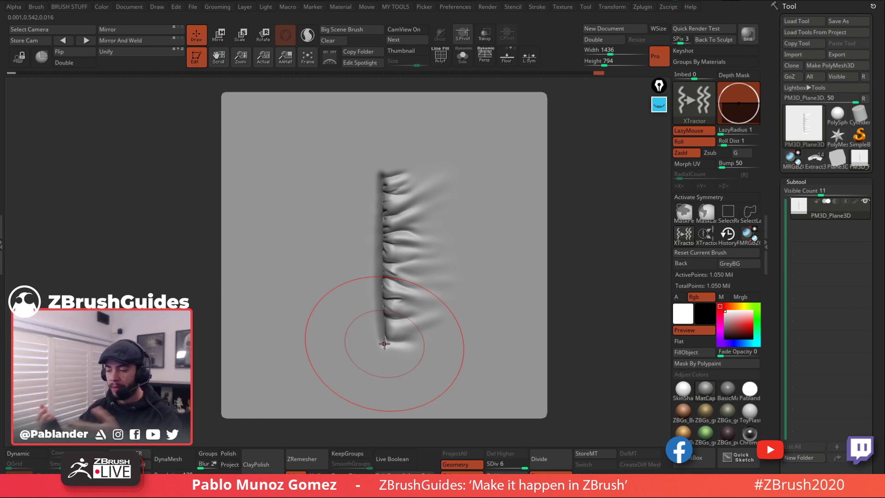
# Step: Dock the Alpha palette above the Tool palette to show the XTractor alpha
pyautogui.click(14, 7)
pyautogui.moveTo(10, 17); pyautogui.dragTo(841, 114)
pyautogui.moveTo(808, 69)
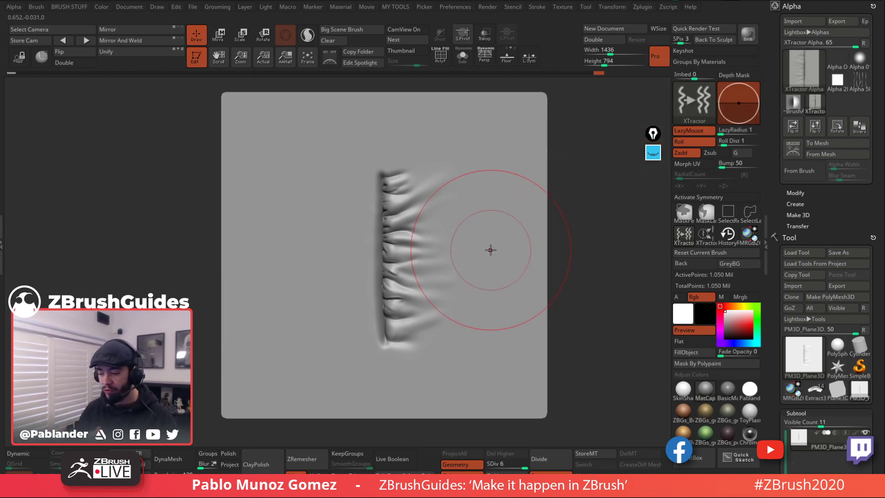
# Step: Try curved XTractor seam strokes across the plane with reduced draw sizes, undoing each stroke
pyautogui.press('space')
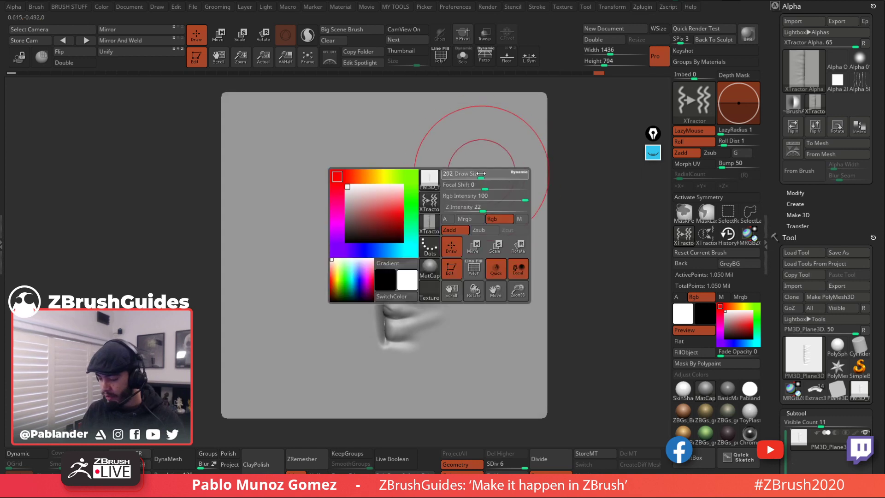
pyautogui.moveTo(473, 129)
pyautogui.mouseDown()
pyautogui.moveTo(359, 133)
pyautogui.moveTo(299, 249)
pyautogui.moveTo(272, 357)
pyautogui.mouseUp()
pyautogui.hotkey('ctrl', 'z')
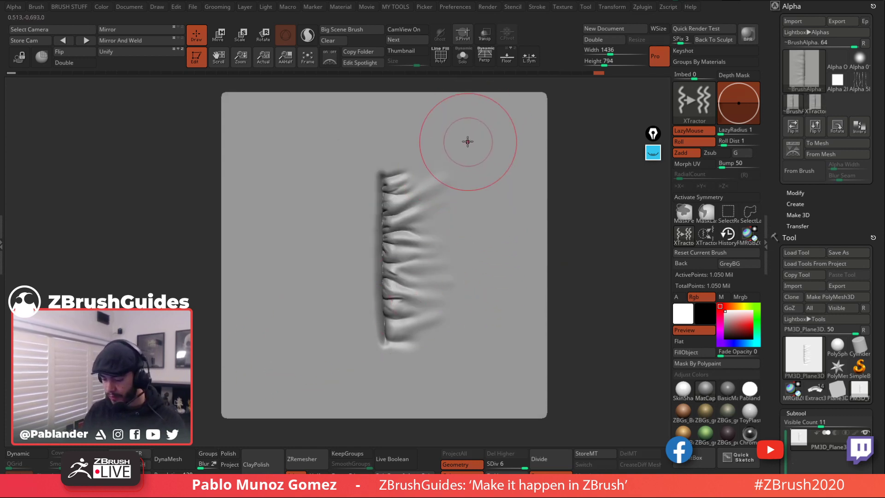
pyautogui.press('space')
pyautogui.moveTo(449, 120)
pyautogui.mouseDown()
pyautogui.moveTo(337, 150)
pyautogui.moveTo(270, 383)
pyautogui.mouseUp()
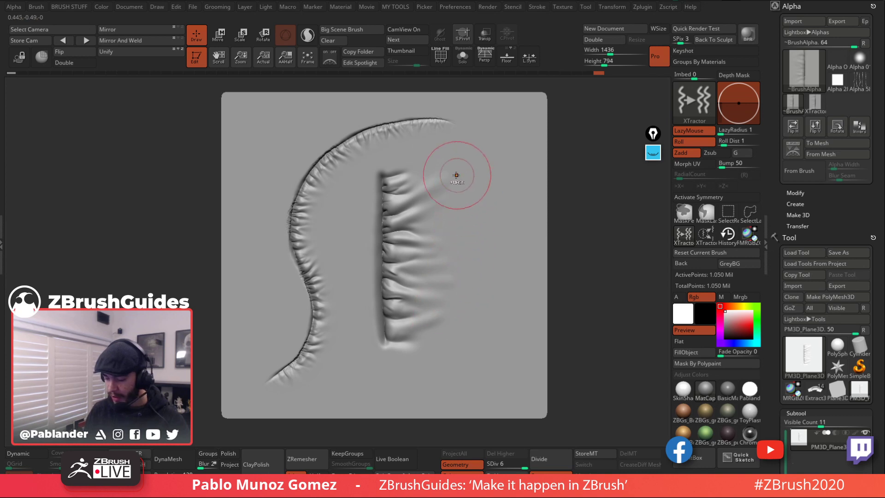
pyautogui.hotkey('ctrl', 'z')
pyautogui.moveTo(303, 328)
pyautogui.mouseDown()
pyautogui.moveTo(331, 133)
pyautogui.moveTo(526, 277)
pyautogui.moveTo(322, 390)
pyautogui.moveTo(288, 281)
pyautogui.mouseUp()
pyautogui.hotkey('ctrl', 'z')
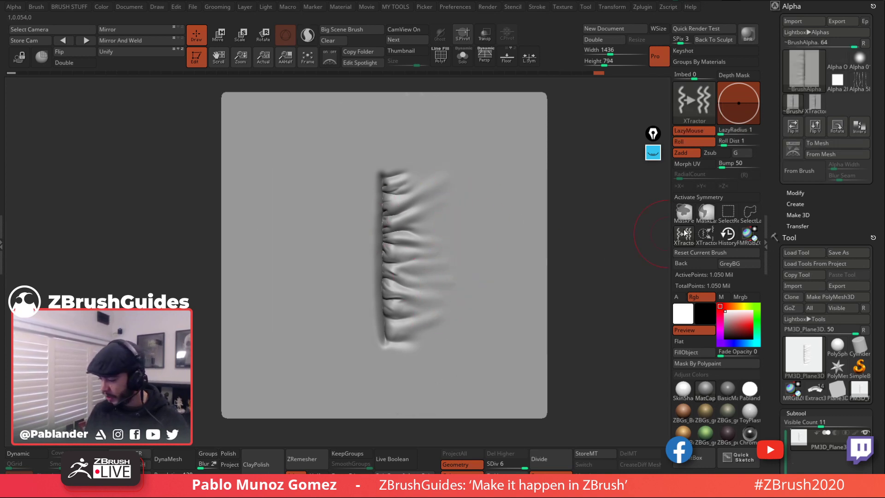
# Step: Try a series of parallel diagonal XTractor seams across the plane and undo them all
pyautogui.moveTo(222, 226)
pyautogui.mouseDown()
pyautogui.moveTo(418, 116)
pyautogui.moveTo(217, 291)
pyautogui.mouseUp()
pyautogui.moveTo(484, 167); pyautogui.dragTo(217, 328)
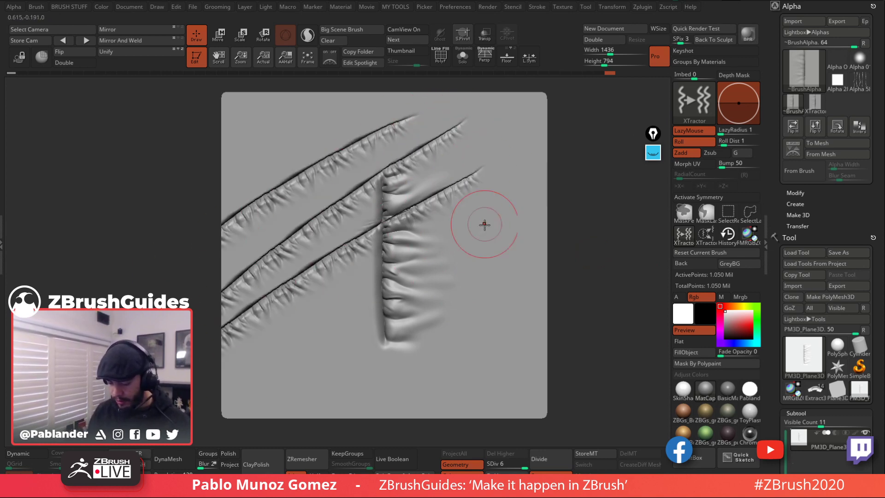
pyautogui.moveTo(482, 223); pyautogui.dragTo(183, 387)
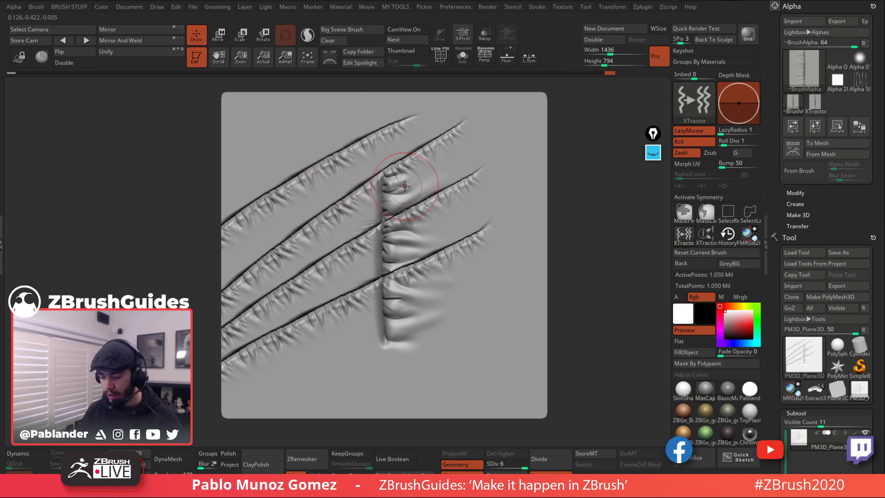
pyautogui.hotkey('ctrl', 'z')
pyautogui.hotkey('ctrl', 'z')
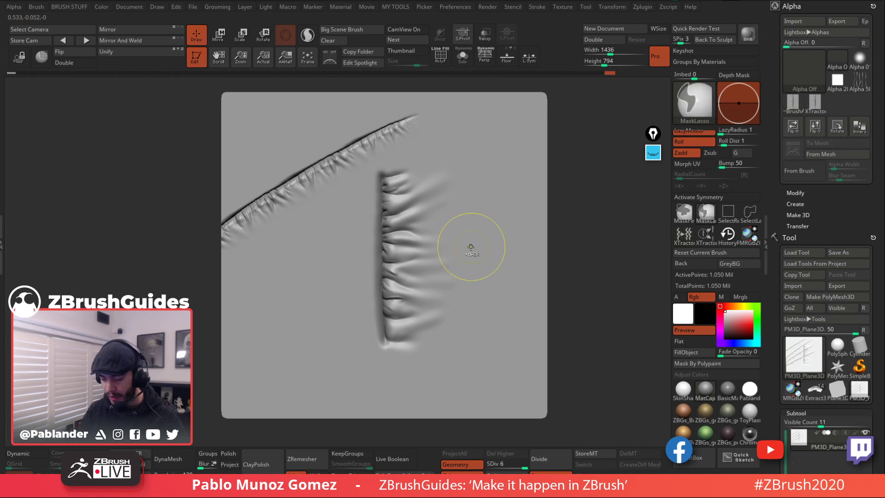
pyautogui.hotkey('ctrl', 'z')
# Step: Try one curved and two diagonal XTractor wrinkle strokes beside the original seam, undoing each one
pyautogui.press('space')
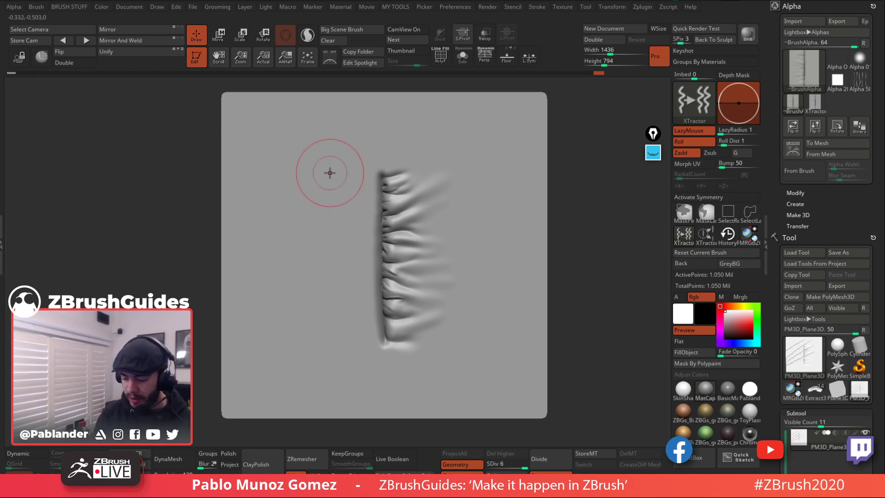
pyautogui.moveTo(302, 121)
pyautogui.mouseDown()
pyautogui.moveTo(282, 168)
pyautogui.moveTo(291, 349)
pyautogui.mouseUp()
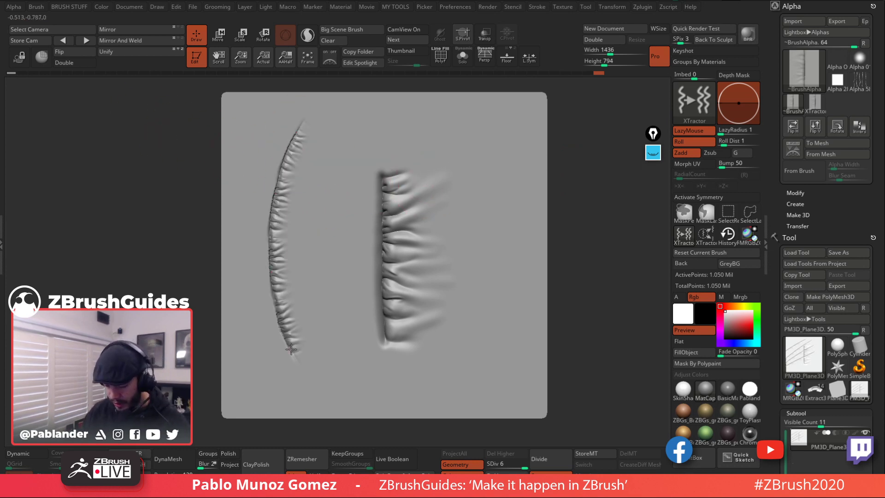
pyautogui.keyDown('ctrl'); pyautogui.moveTo(272, 207); pyautogui.dragTo(302, 313, button='right'); pyautogui.keyUp('ctrl')
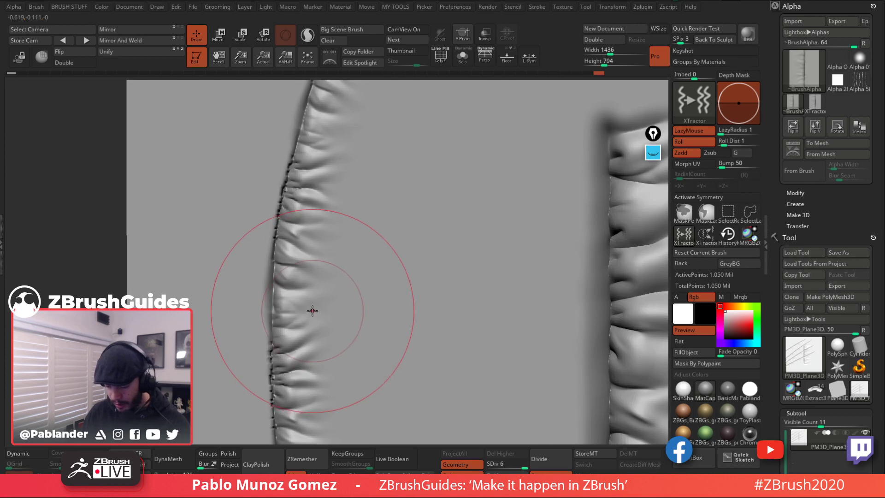
pyautogui.hotkey('ctrl', 'z')
pyautogui.moveTo(481, 112)
pyautogui.mouseDown()
pyautogui.moveTo(324, 300)
pyautogui.moveTo(280, 403)
pyautogui.mouseUp()
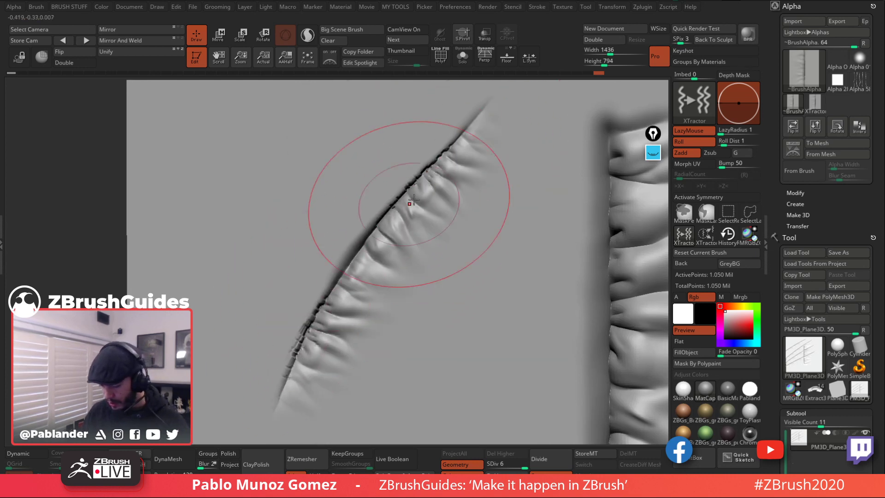
pyautogui.hotkey('ctrl', 'z')
pyautogui.moveTo(441, 282)
pyautogui.keyDown('ctrl'); pyautogui.mouseDown(button='right')
pyautogui.moveTo(455, 261)
pyautogui.moveTo(389, 230)
pyautogui.mouseUp(button='right'); pyautogui.keyUp('ctrl')
pyautogui.moveTo(405, 147)
pyautogui.mouseDown()
pyautogui.moveTo(298, 276)
pyautogui.moveTo(283, 328)
pyautogui.moveTo(228, 338)
pyautogui.moveTo(242, 343)
pyautogui.mouseUp()
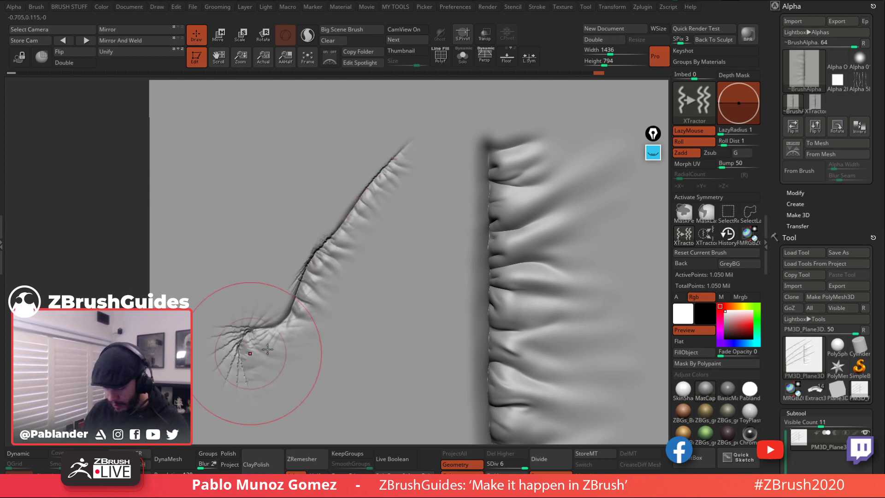
pyautogui.hotkey('ctrl', 'z')
# Step: Try a diagonal XTractor stroke with Roll Dist about 2.06, undo it, and set Roll Dist back to 1
pyautogui.moveTo(726, 142); pyautogui.dragTo(728, 142)
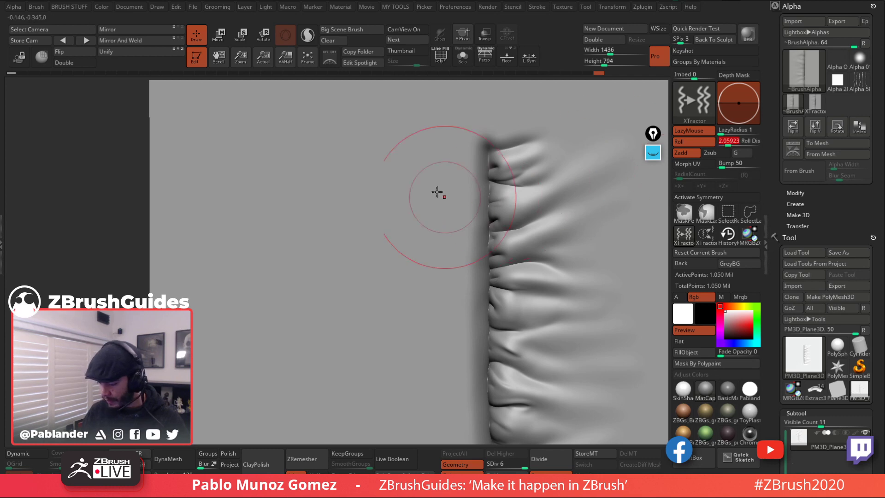
pyautogui.moveTo(445, 128)
pyautogui.mouseDown()
pyautogui.moveTo(329, 238)
pyautogui.moveTo(259, 345)
pyautogui.mouseUp()
pyautogui.hotkey('ctrl', 'z')
pyautogui.click(731, 142)
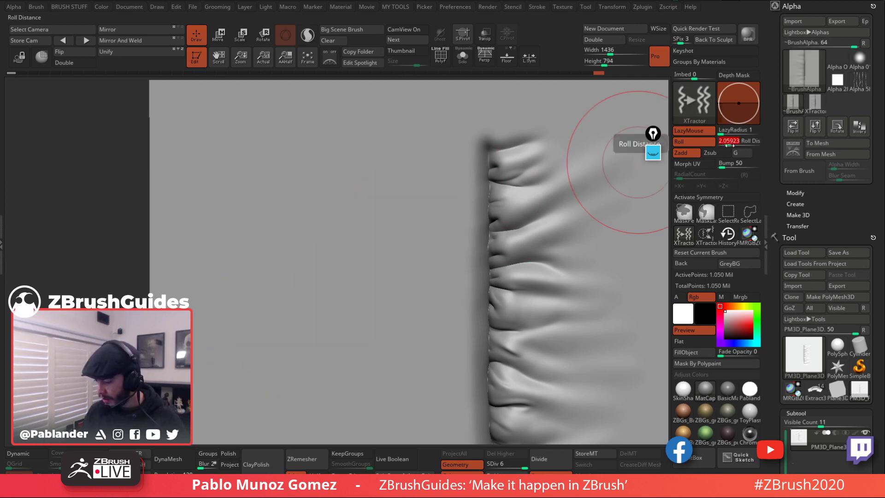
pyautogui.write('1')
pyautogui.press('Return')
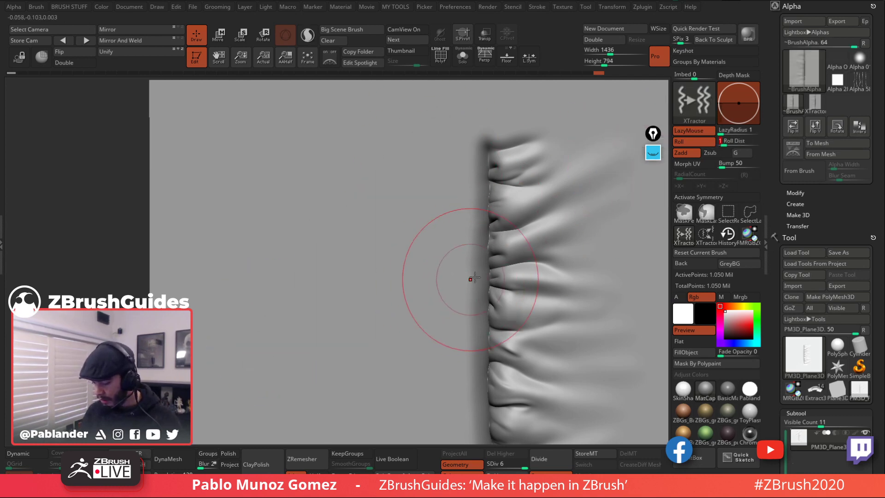
# Step: Shrink the XTractor draw size to fit the narrow edge of the sculpted seam
pyautogui.moveTo(468, 275); pyautogui.dragTo(453, 239, button='right')
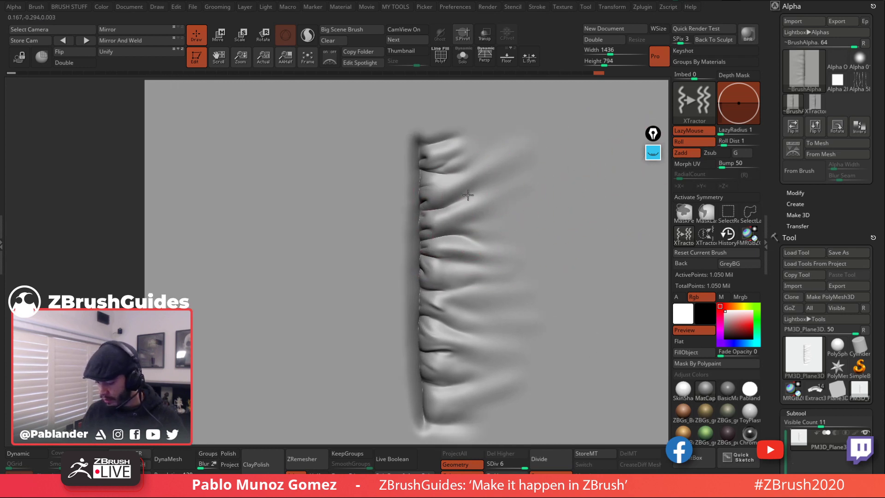
pyautogui.press('space')
pyautogui.moveTo(454, 203)
pyautogui.mouseDown()
pyautogui.moveTo(462, 203)
pyautogui.moveTo(453, 196)
pyautogui.mouseUp()
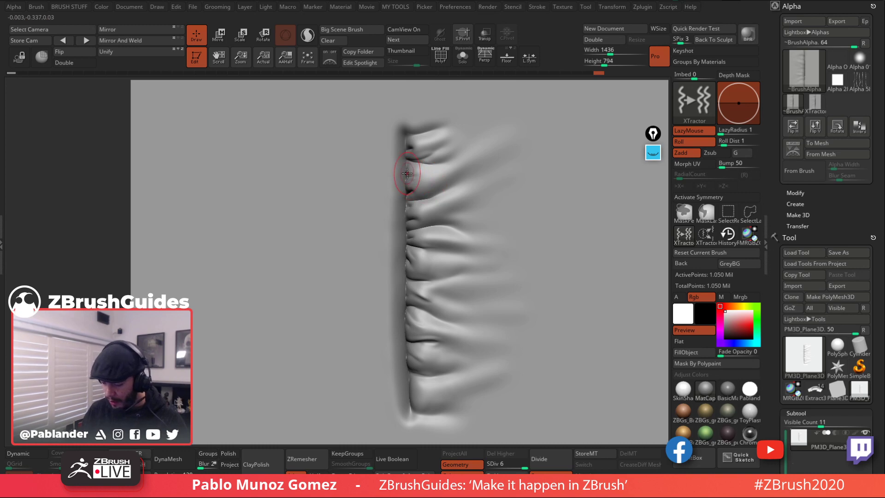
pyautogui.press('shift')
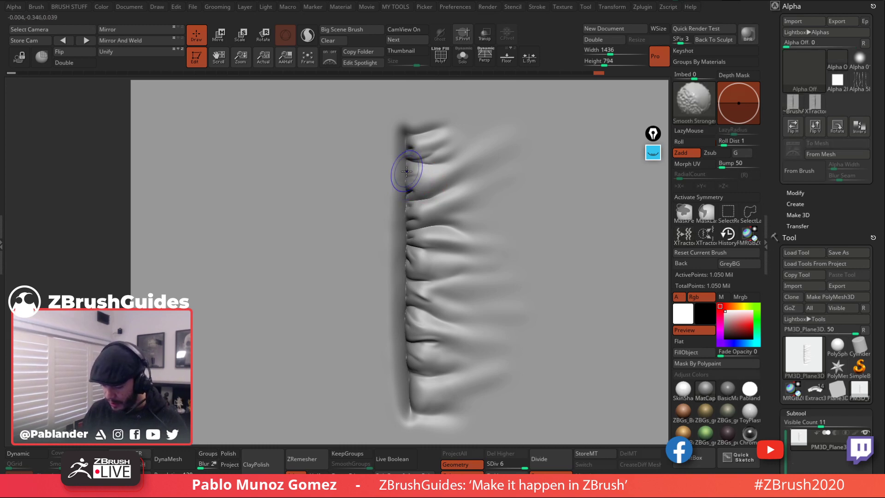
# Step: Turn on double-sided display for the plane and adjust the draw size to about 39 for the back of the seam
pyautogui.moveTo(410, 203)
pyautogui.mouseDown(button='right')
pyautogui.moveTo(426, 199)
pyautogui.moveTo(417, 203)
pyautogui.moveTo(466, 218)
pyautogui.mouseUp(button='right')
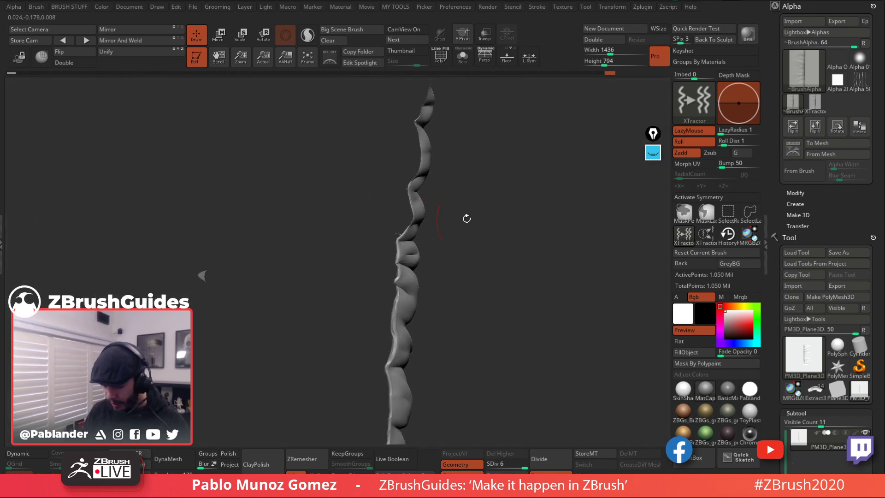
pyautogui.click(74, 63)
pyautogui.moveTo(352, 207)
pyautogui.mouseDown(button='right')
pyautogui.moveTo(459, 264)
pyautogui.moveTo(434, 249)
pyautogui.mouseUp(button='right')
pyautogui.press('space')
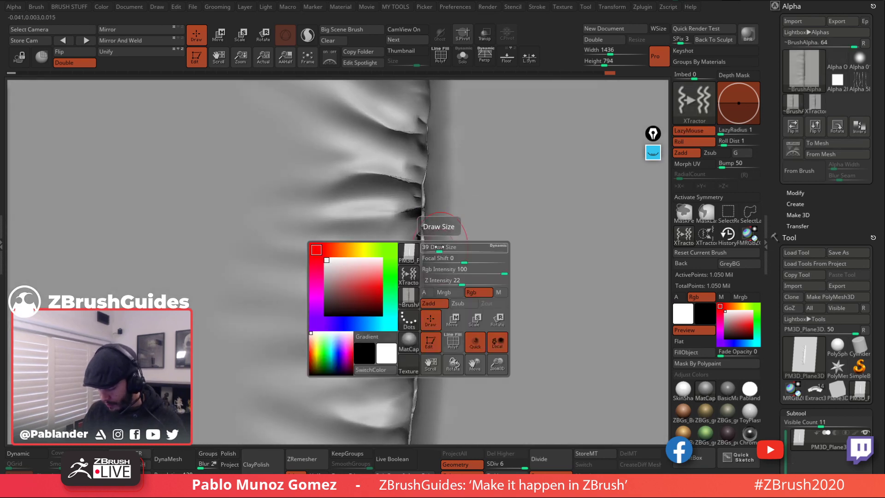
# Step: Smooth the ragged edge of the seam from the back of the plane, working from the middle down to its lower end
pyautogui.press('shift')
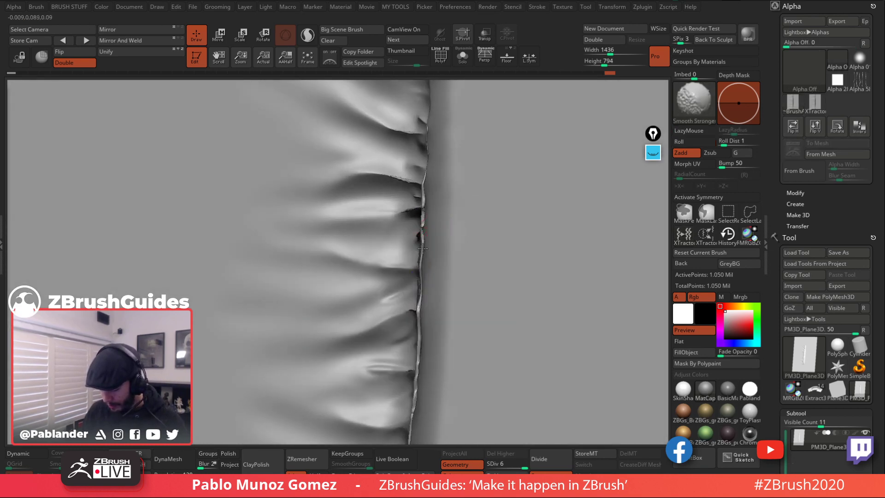
pyautogui.moveTo(423, 248); pyautogui.dragTo(434, 256, button='right')
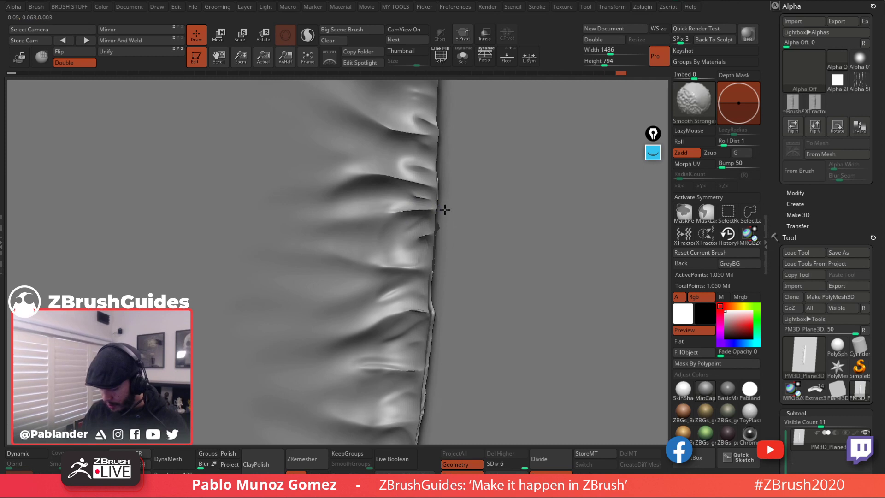
pyautogui.moveTo(440, 212)
pyautogui.keyDown('shift'); pyautogui.mouseDown(button='right')
pyautogui.moveTo(468, 229)
pyautogui.moveTo(451, 237)
pyautogui.mouseUp(button='right'); pyautogui.keyUp('shift')
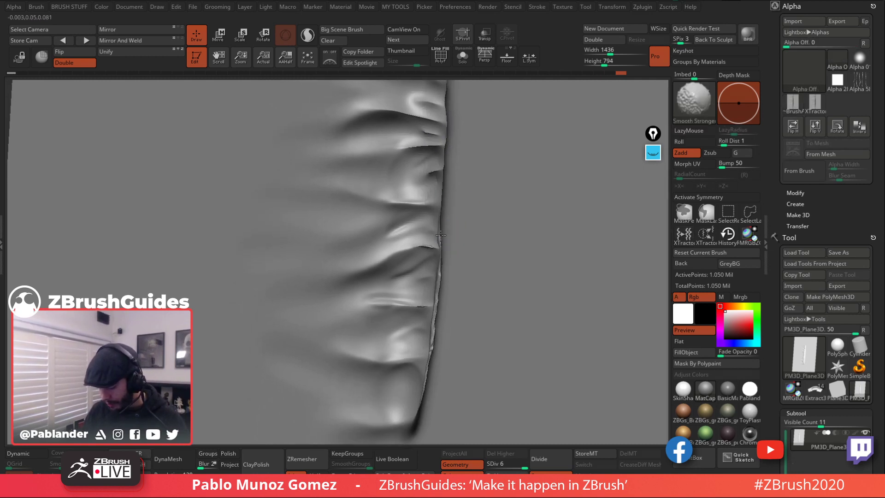
pyautogui.moveTo(452, 282); pyautogui.dragTo(458, 228, button='right')
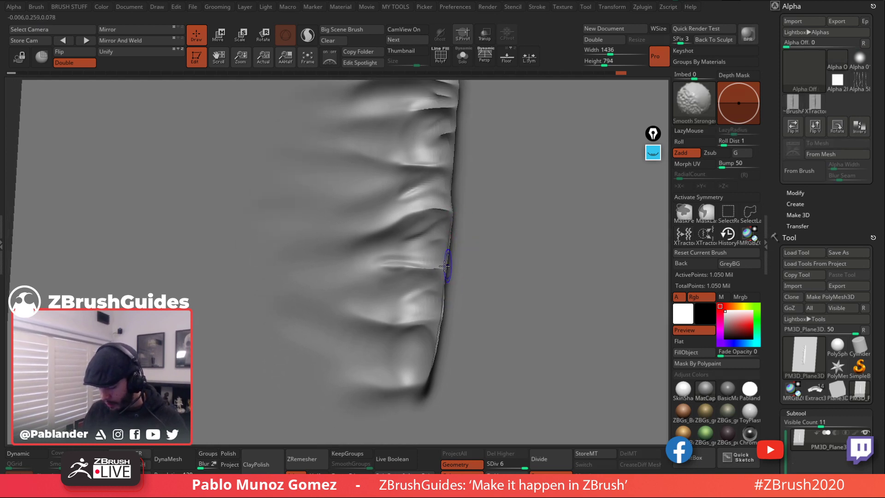
pyautogui.moveTo(440, 307)
pyautogui.keyDown('shift'); pyautogui.mouseDown(button='right')
pyautogui.moveTo(452, 249)
pyautogui.moveTo(418, 236)
pyautogui.moveTo(422, 244)
pyautogui.mouseUp(button='right'); pyautogui.keyUp('shift')
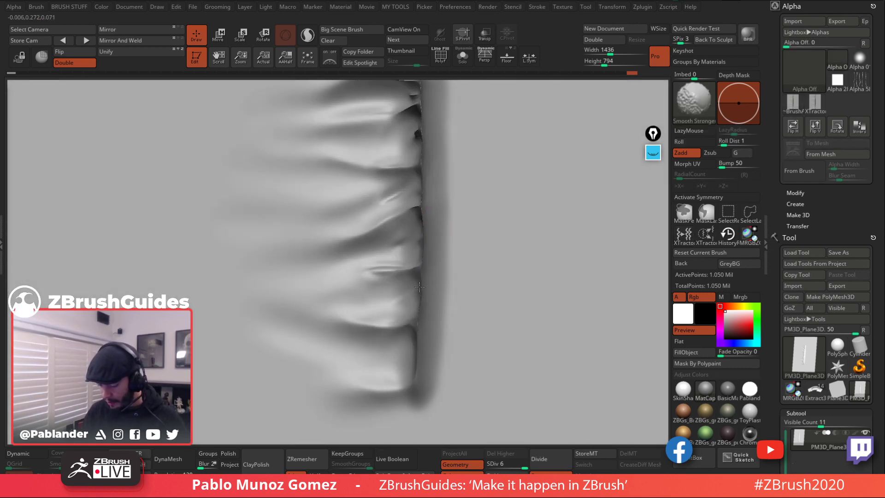
pyautogui.keyDown('shift'); pyautogui.moveTo(423, 287); pyautogui.dragTo(448, 222, button='right'); pyautogui.keyUp('shift')
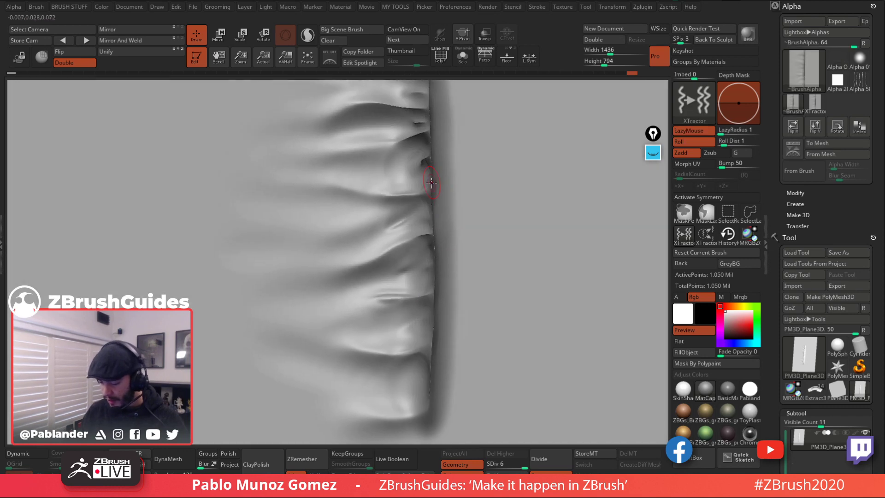
# Step: Smooth the upper half of the seam edge from the back, then inspect the cleaned seam from both sides
pyautogui.moveTo(437, 152)
pyautogui.mouseDown(button='right')
pyautogui.moveTo(454, 234)
pyautogui.moveTo(461, 213)
pyautogui.mouseUp(button='right')
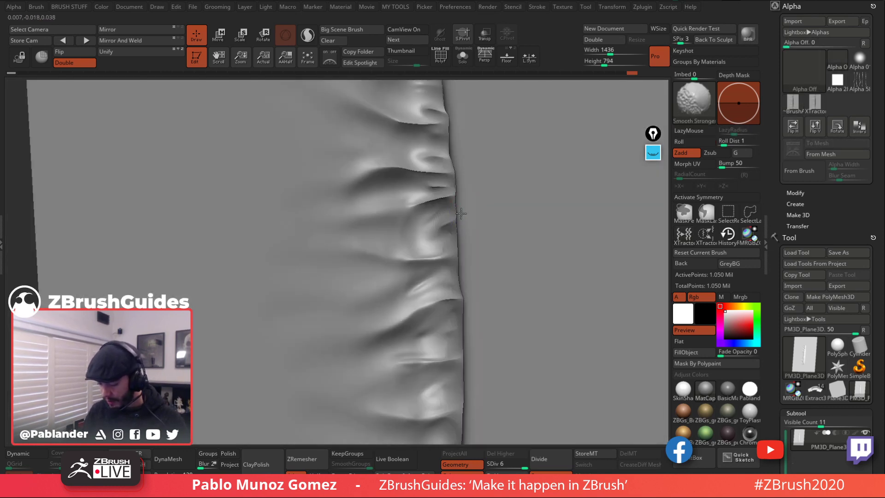
pyautogui.moveTo(460, 158)
pyautogui.mouseDown(button='right')
pyautogui.moveTo(458, 191)
pyautogui.moveTo(442, 158)
pyautogui.moveTo(440, 185)
pyautogui.mouseUp(button='right')
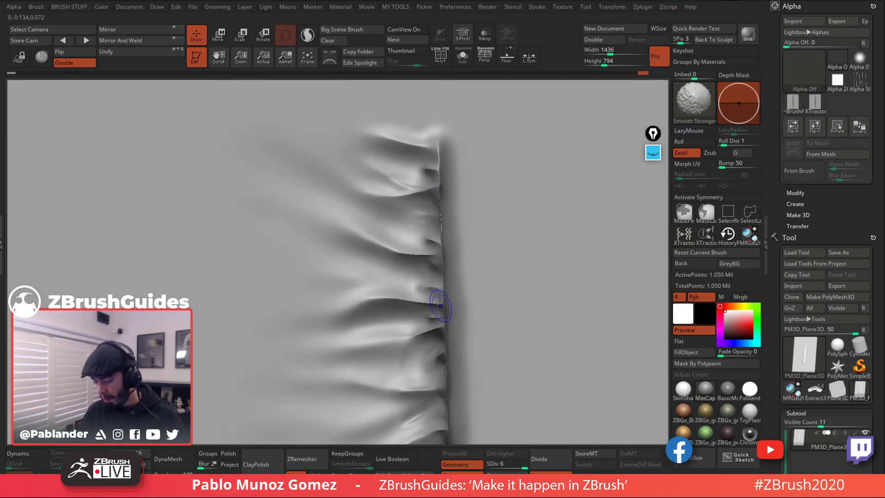
pyautogui.moveTo(440, 297)
pyautogui.mouseDown(button='right')
pyautogui.moveTo(474, 280)
pyautogui.moveTo(458, 230)
pyautogui.moveTo(439, 236)
pyautogui.moveTo(452, 190)
pyautogui.moveTo(455, 212)
pyautogui.moveTo(550, 225)
pyautogui.moveTo(524, 239)
pyautogui.moveTo(448, 195)
pyautogui.mouseUp(button='right')
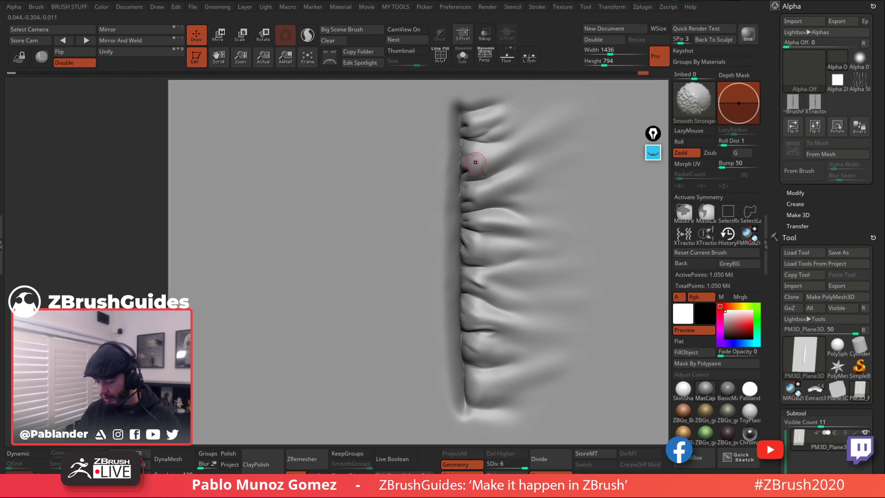
pyautogui.moveTo(480, 222)
pyautogui.mouseDown(button='right')
pyautogui.moveTo(461, 232)
pyautogui.moveTo(460, 247)
pyautogui.mouseUp(button='right')
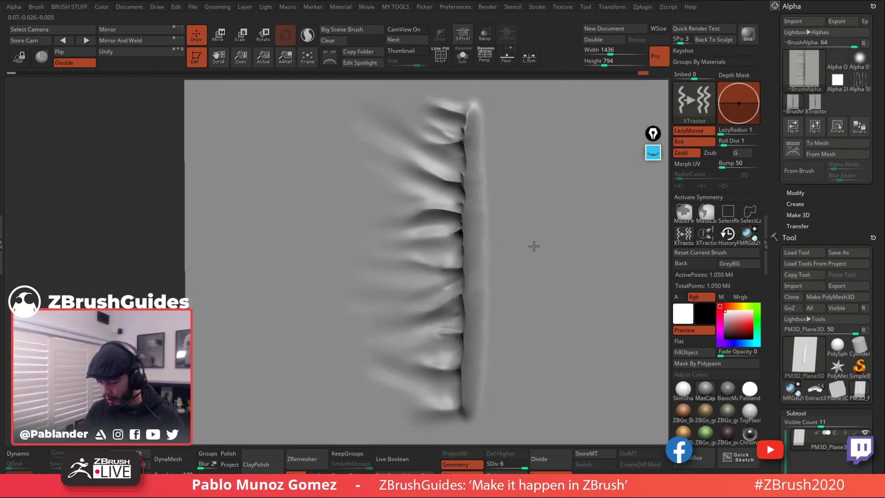
# Step: Refine the upper and middle stretches of the seam edge on the back with close-up smoothing strokes
pyautogui.moveTo(533, 247)
pyautogui.mouseDown(button='right')
pyautogui.moveTo(496, 217)
pyautogui.moveTo(508, 209)
pyautogui.moveTo(463, 115)
pyautogui.mouseUp(button='right')
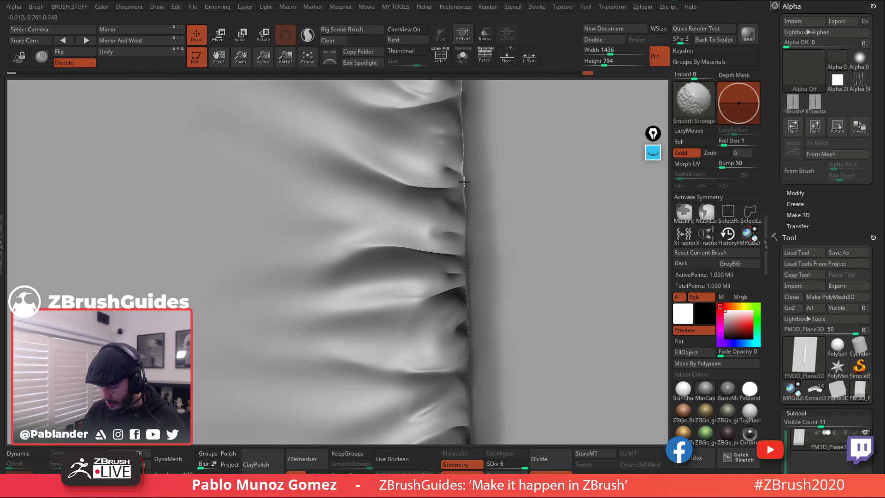
pyautogui.keyDown('alt'); pyautogui.moveTo(466, 227); pyautogui.dragTo(450, 173, button='right'); pyautogui.keyUp('alt')
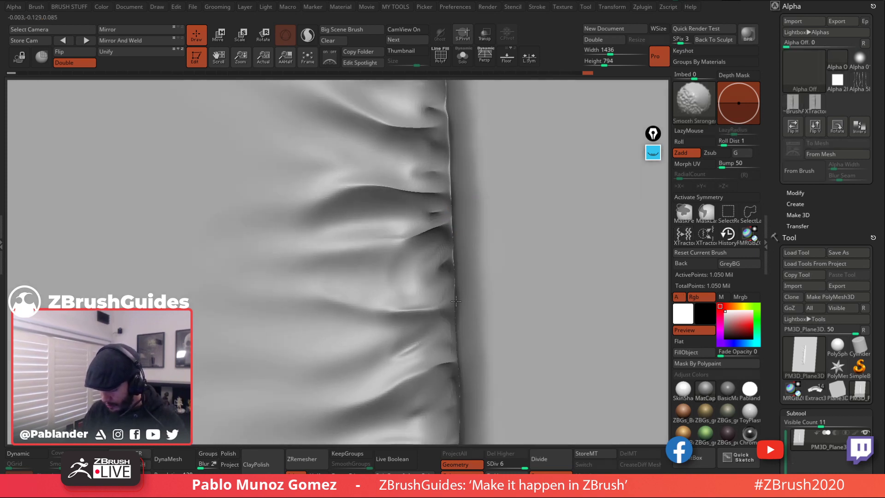
pyautogui.moveTo(456, 286); pyautogui.dragTo(463, 222, button='right')
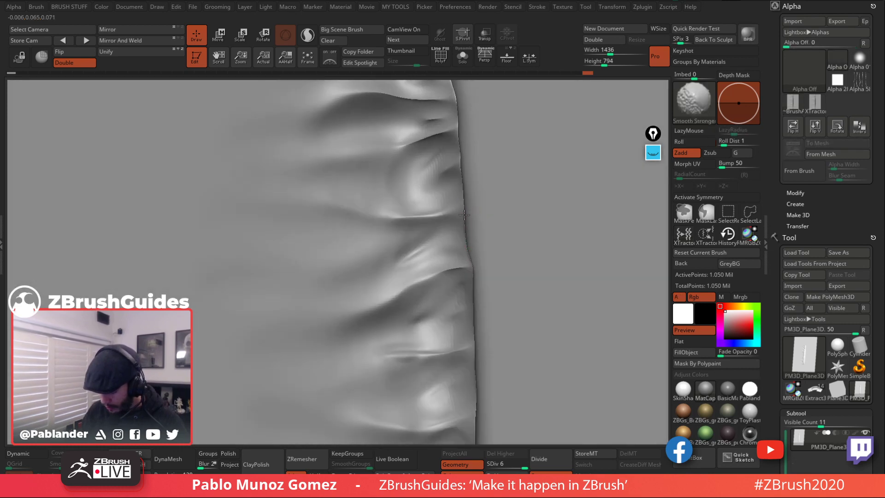
pyautogui.press('shift')
pyautogui.moveTo(473, 192); pyautogui.dragTo(461, 188)
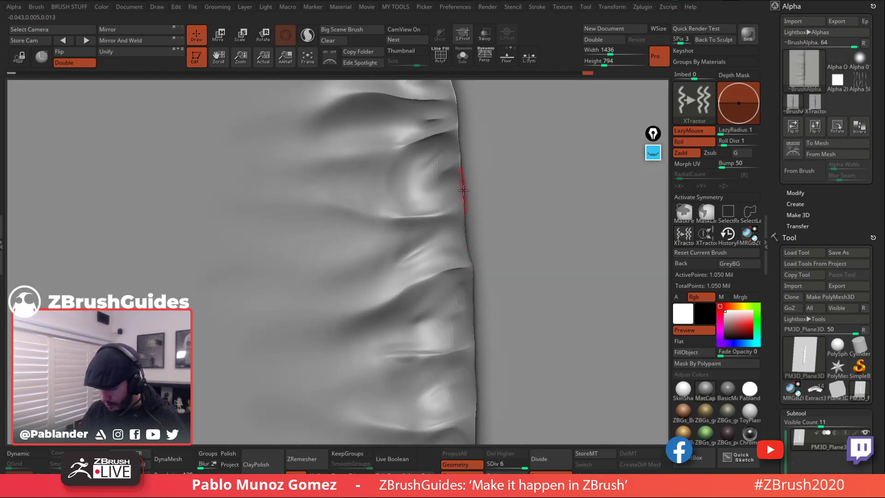
pyautogui.press('shift')
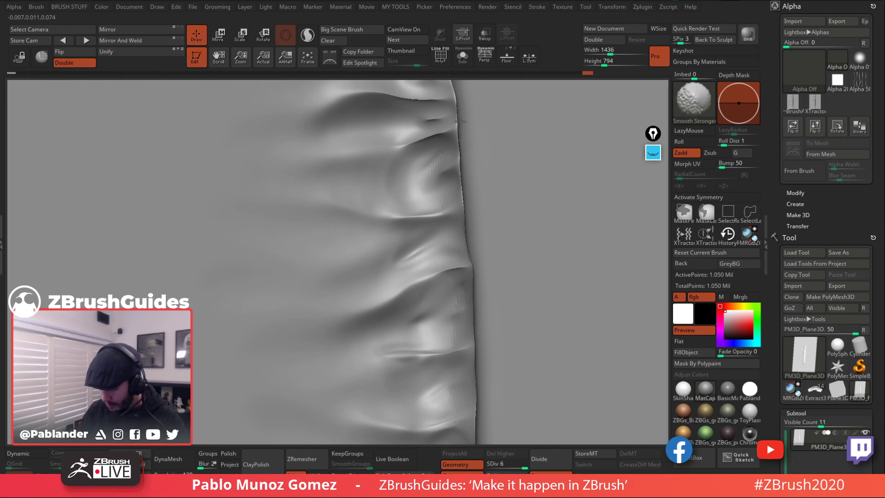
# Step: Smooth the remaining rough spots along the lower stretch of the seam edge on the back
pyautogui.moveTo(466, 255); pyautogui.dragTo(454, 207, button='right')
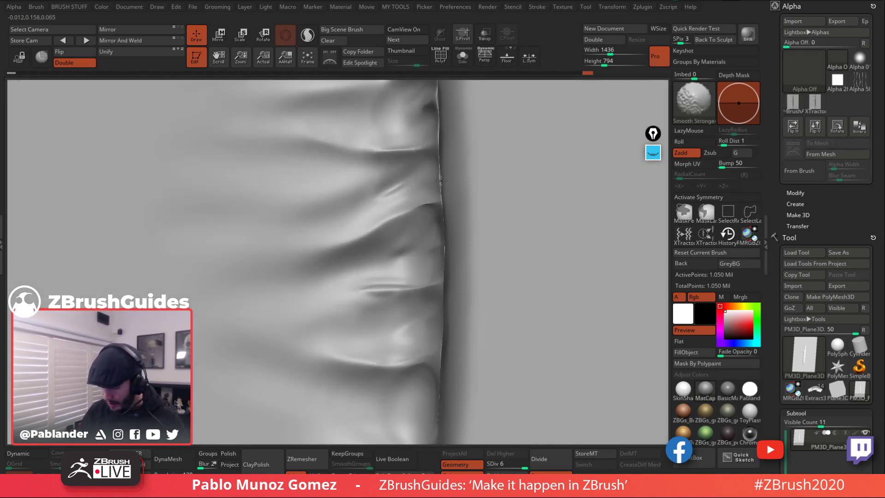
pyautogui.moveTo(442, 209); pyautogui.dragTo(464, 242, button='right')
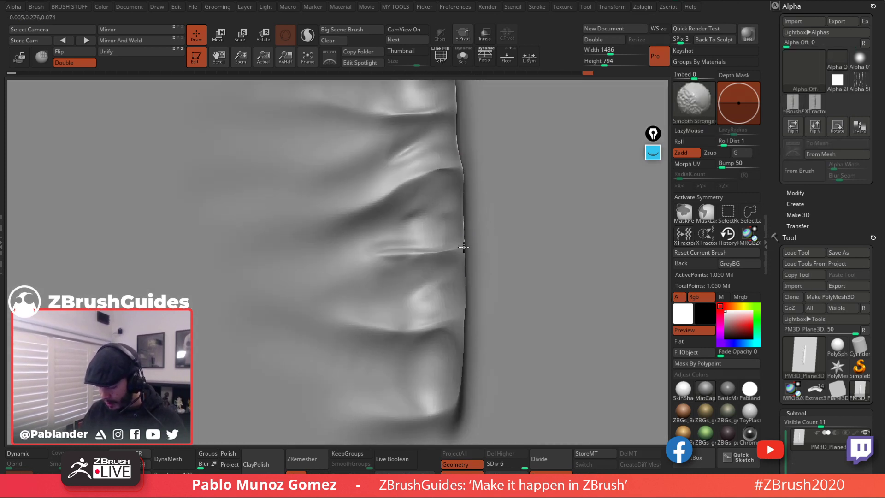
pyautogui.moveTo(464, 338); pyautogui.dragTo(445, 284, button='right')
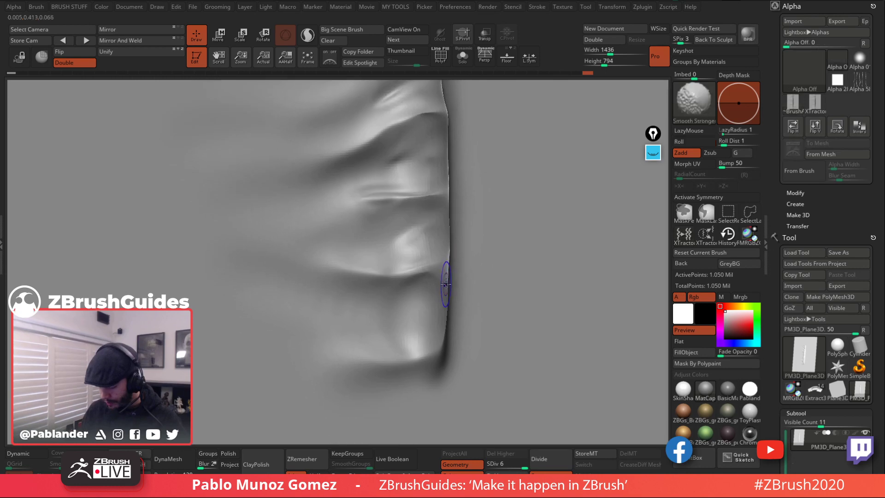
pyautogui.keyDown('alt'); pyautogui.moveTo(451, 335); pyautogui.dragTo(500, 275, button='right'); pyautogui.keyUp('alt')
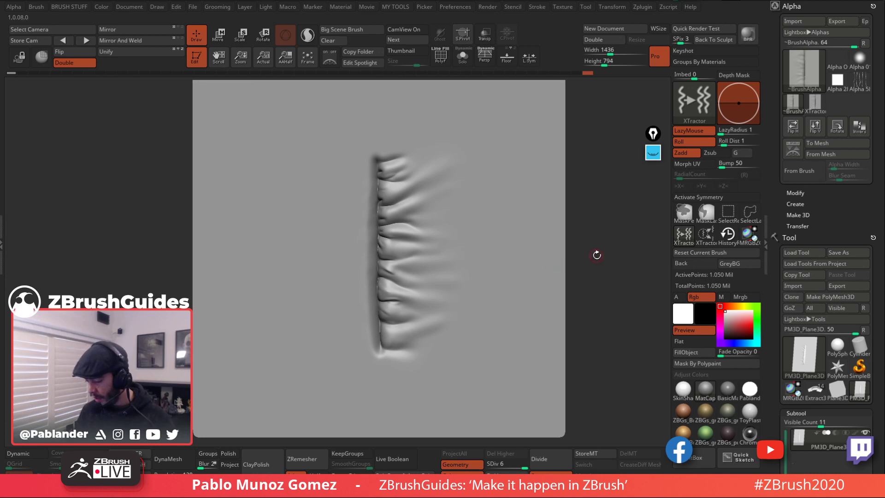
# Step: Enlarge the XTractor draw size to cover the wrinkles and extract the cleaned seam as a new brush alpha
pyautogui.moveTo(597, 255); pyautogui.dragTo(548, 279, button='right')
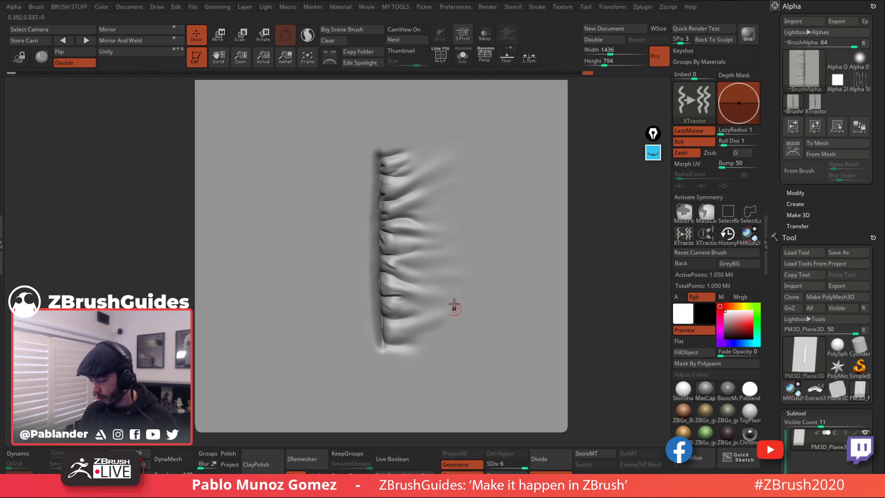
pyautogui.press('space')
pyautogui.moveTo(400, 151); pyautogui.dragTo(421, 151)
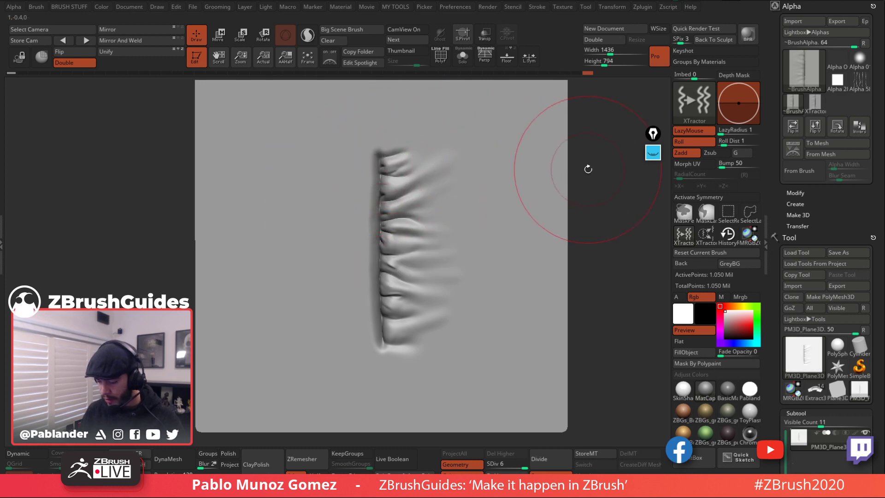
pyautogui.keyDown('alt'); pyautogui.moveTo(587, 168); pyautogui.dragTo(589, 177, button='right'); pyautogui.keyUp('alt')
pyautogui.keyDown('ctrl'); pyautogui.moveTo(456, 156); pyautogui.dragTo(450, 181, button='right'); pyautogui.keyUp('ctrl')
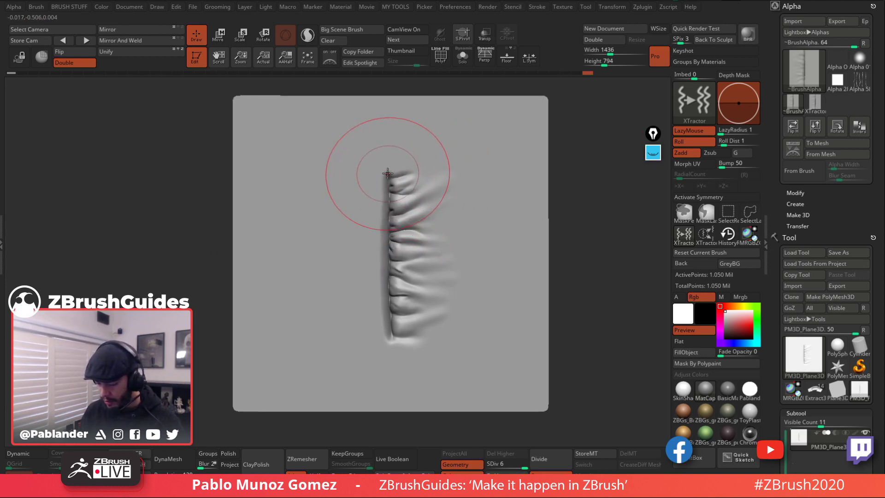
pyautogui.press('space')
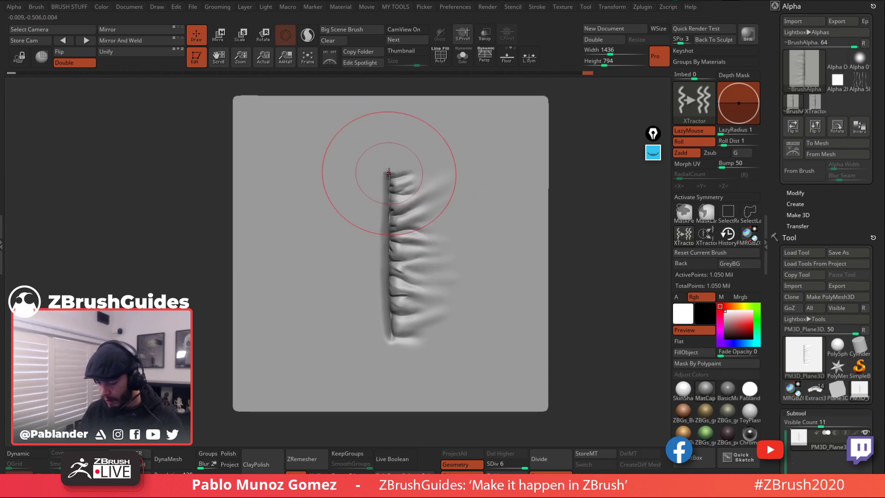
pyautogui.click(806, 160)
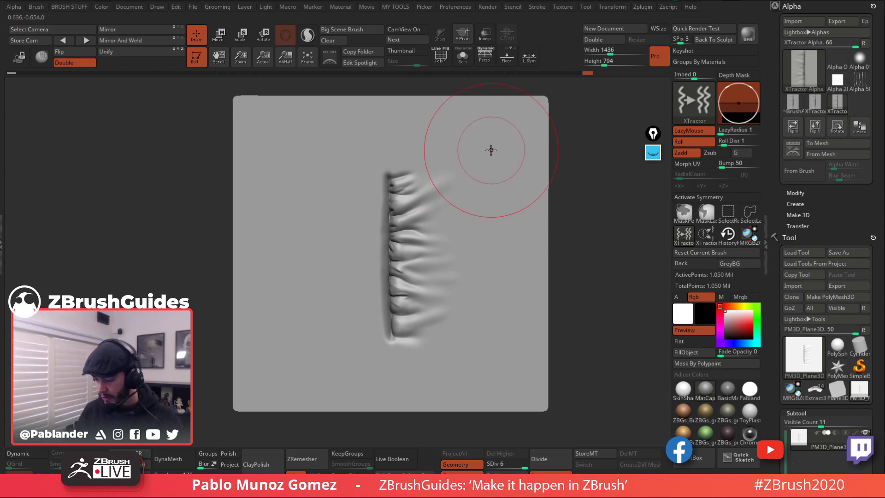
# Step: Try XTractor wrinkle strokes beside the original seam at draw size 212, undoing each one
pyautogui.moveTo(493, 150); pyautogui.dragTo(458, 137)
pyautogui.moveTo(328, 163); pyautogui.dragTo(328, 165)
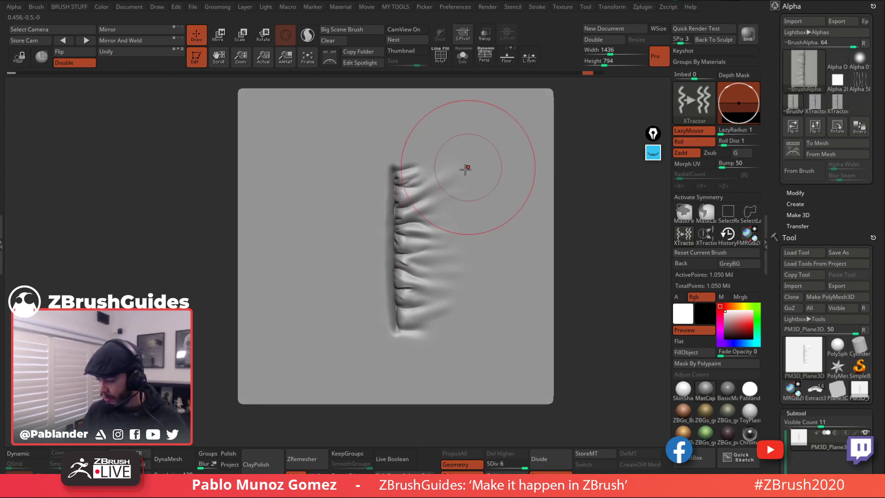
pyautogui.keyDown('alt'); pyautogui.moveTo(478, 156); pyautogui.dragTo(477, 161, button='right'); pyautogui.keyUp('alt')
pyautogui.press('space')
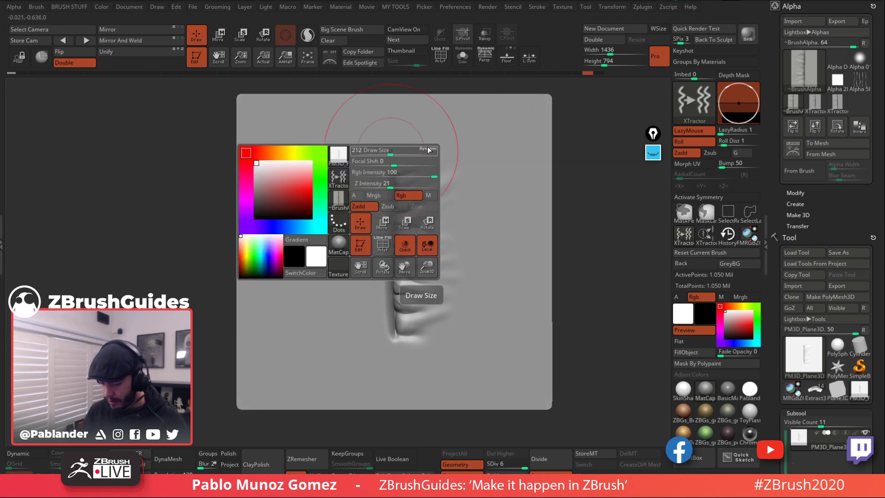
pyautogui.moveTo(322, 335); pyautogui.dragTo(353, 124)
pyautogui.hotkey('ctrl', 'z')
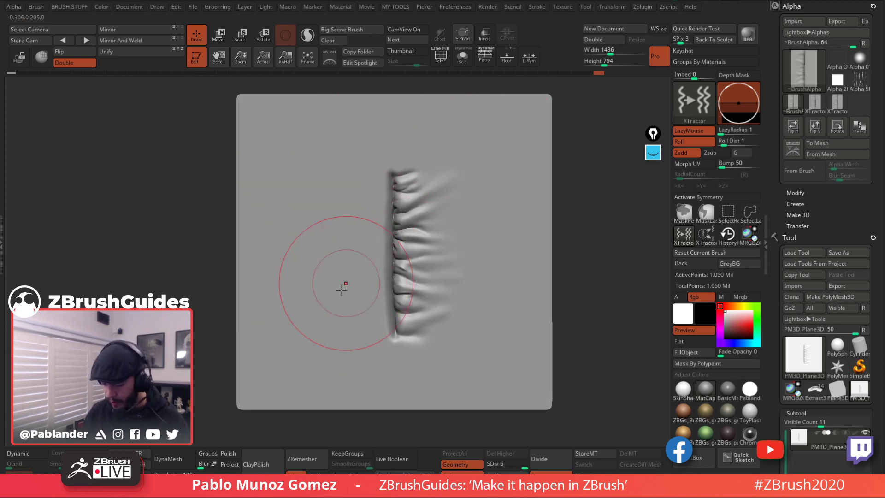
pyautogui.moveTo(332, 310)
pyautogui.mouseDown()
pyautogui.moveTo(340, 156)
pyautogui.moveTo(436, 147)
pyautogui.moveTo(346, 141)
pyautogui.moveTo(316, 210)
pyautogui.mouseUp()
pyautogui.hotkey('ctrl', 'z')
# Step: Reduce the XTractor draw size and try strokes around the seam, including a nearly horizontal one above it, undoing each
pyautogui.press('space')
pyautogui.hotkey('ctrl', 'z')
pyautogui.moveTo(480, 141)
pyautogui.mouseDown()
pyautogui.moveTo(374, 135)
pyautogui.moveTo(295, 357)
pyautogui.mouseUp()
pyautogui.hotkey('ctrl', 'z')
pyautogui.press('space')
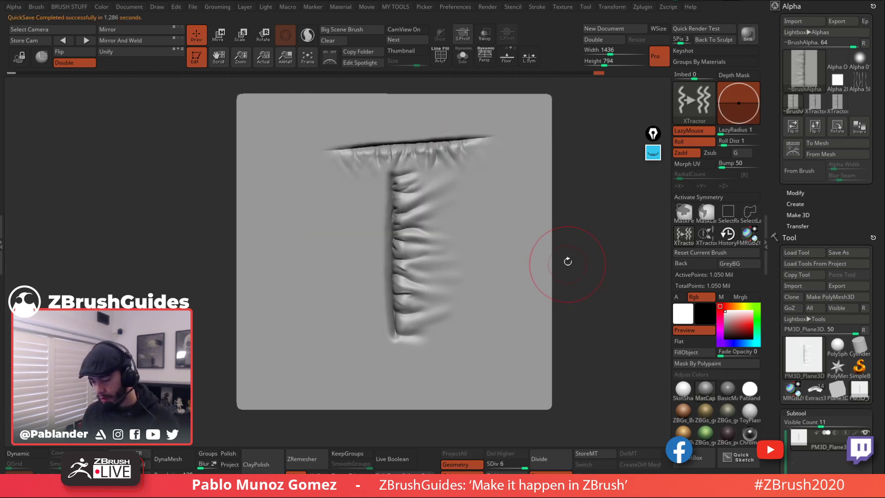
pyautogui.hotkey('ctrl', 'z')
# Step: Try two more XTractor wrinkle strokes above and beside the original seam with the smaller brush, undoing both
pyautogui.moveTo(392, 126)
pyautogui.mouseDown()
pyautogui.moveTo(368, 135)
pyautogui.moveTo(308, 270)
pyautogui.moveTo(298, 387)
pyautogui.mouseUp()
pyautogui.hotkey('ctrl', 'z')
pyautogui.moveTo(478, 132)
pyautogui.mouseDown()
pyautogui.moveTo(337, 159)
pyautogui.moveTo(307, 274)
pyautogui.moveTo(321, 348)
pyautogui.moveTo(281, 210)
pyautogui.moveTo(343, 133)
pyautogui.moveTo(461, 118)
pyautogui.moveTo(515, 203)
pyautogui.moveTo(490, 305)
pyautogui.moveTo(406, 368)
pyautogui.moveTo(291, 371)
pyautogui.moveTo(295, 173)
pyautogui.mouseUp()
pyautogui.hotkey('ctrl', 'z')
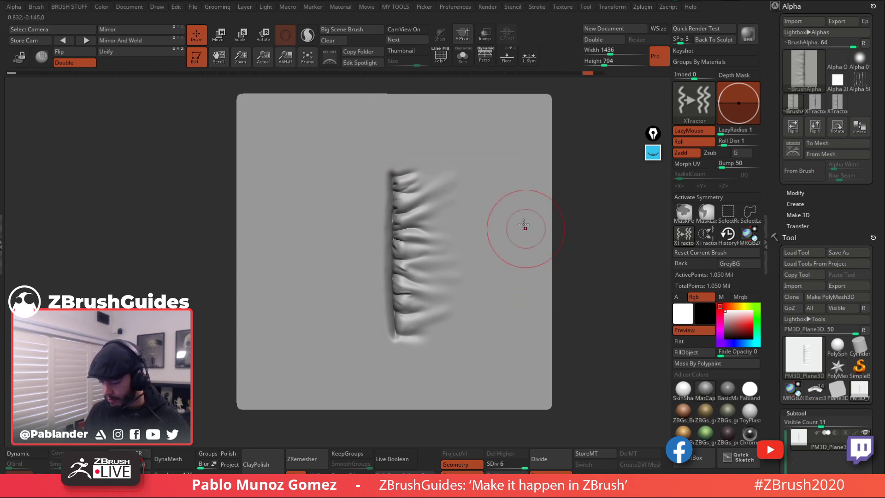
# Step: Try a large arc-shaped XTractor seam over the original one, inspect its depth from the side, and undo it
pyautogui.moveTo(507, 135)
pyautogui.mouseDown()
pyautogui.moveTo(365, 143)
pyautogui.moveTo(272, 339)
pyautogui.mouseUp()
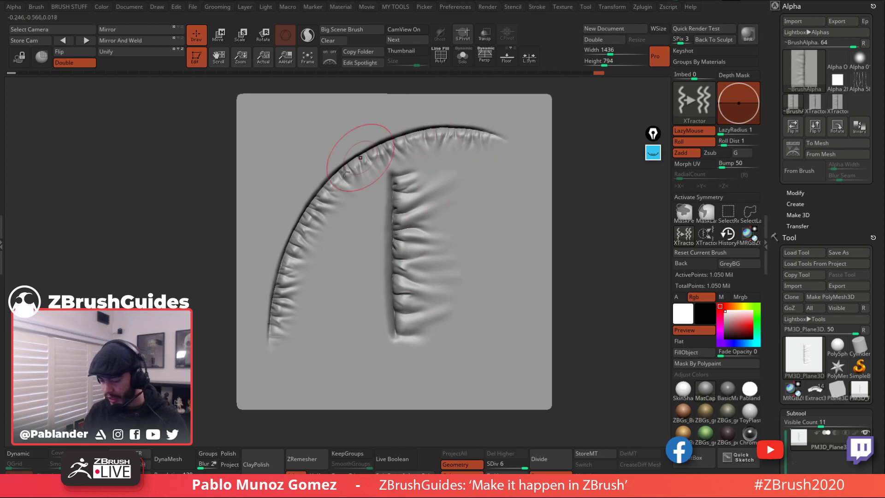
pyautogui.moveTo(425, 217)
pyautogui.mouseDown(button='right')
pyautogui.moveTo(514, 200)
pyautogui.moveTo(460, 251)
pyautogui.mouseUp(button='right')
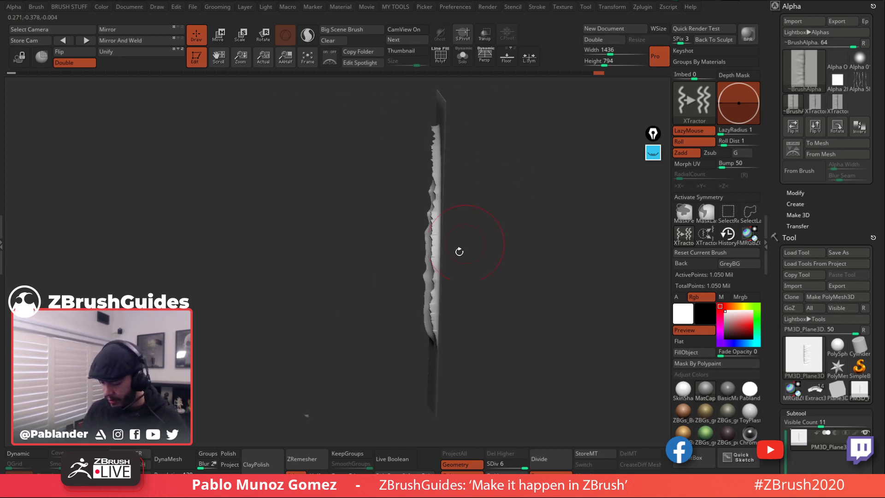
pyautogui.moveTo(435, 128)
pyautogui.mouseDown(button='right')
pyautogui.moveTo(471, 156)
pyautogui.moveTo(449, 166)
pyautogui.mouseUp(button='right')
pyautogui.hotkey('ctrl', 'z')
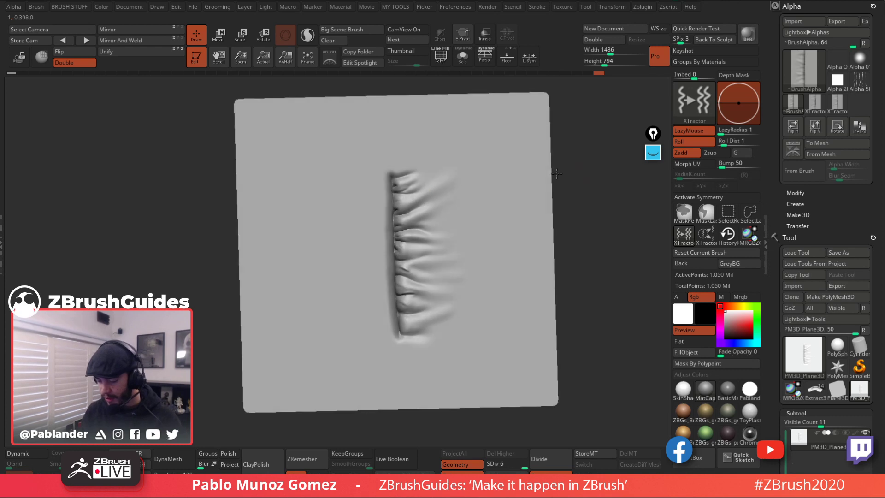
# Step: Draw a closed D-shaped XTractor seam around the original one with the wrinkles pointing outward
pyautogui.hotkey('ctrl', 'z')
pyautogui.moveTo(481, 138)
pyautogui.mouseDown()
pyautogui.moveTo(447, 131)
pyautogui.moveTo(279, 215)
pyautogui.moveTo(341, 348)
pyautogui.moveTo(449, 364)
pyautogui.moveTo(485, 138)
pyautogui.mouseUp()
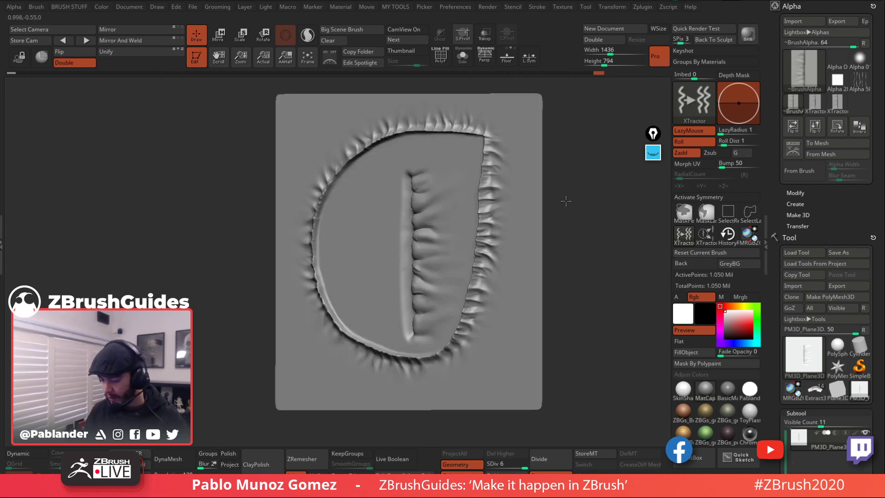
# Step: Undo the D-shaped seam, and try another XTractor stroke from the original seam's upper right to its lower left, undoing it too
pyautogui.moveTo(581, 189)
pyautogui.mouseDown()
pyautogui.moveTo(564, 177)
pyautogui.moveTo(584, 199)
pyautogui.mouseUp()
pyautogui.hotkey('ctrl', 'z')
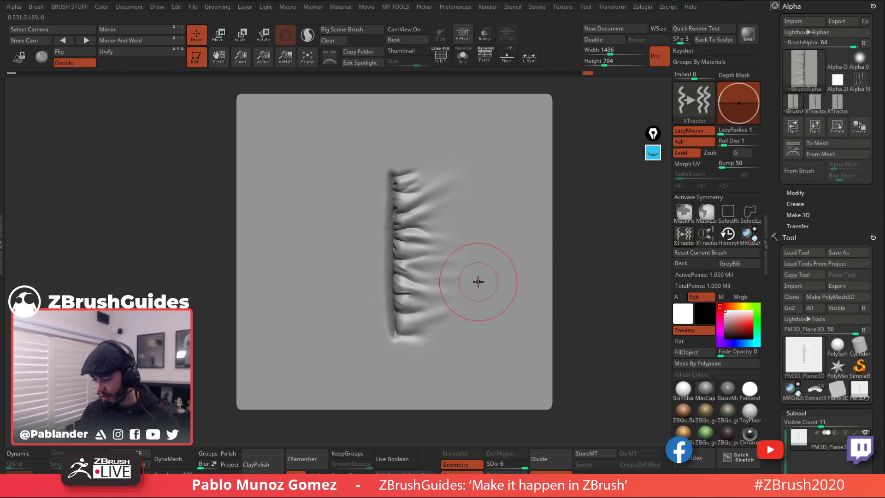
pyautogui.keyDown('alt'); pyautogui.moveTo(459, 240); pyautogui.dragTo(457, 230, button='right'); pyautogui.keyUp('alt')
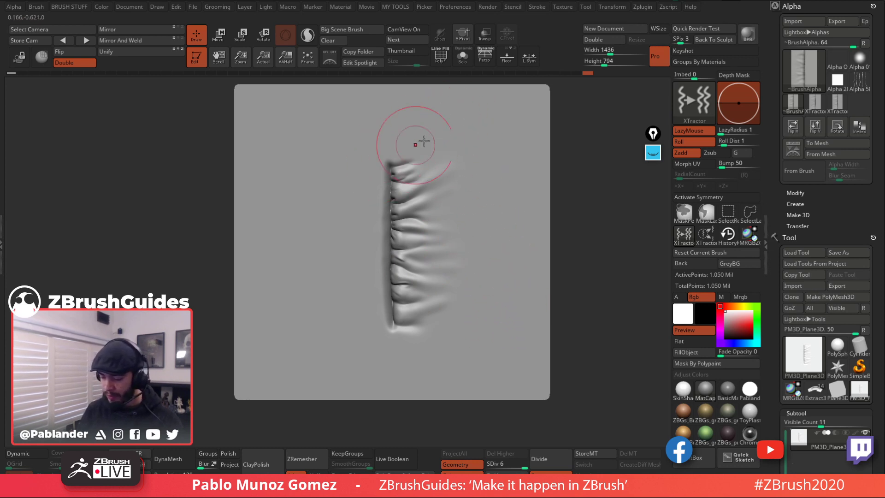
pyautogui.moveTo(496, 131)
pyautogui.mouseDown()
pyautogui.moveTo(302, 270)
pyautogui.moveTo(335, 332)
pyautogui.mouseUp()
pyautogui.hotkey('ctrl', 'z')
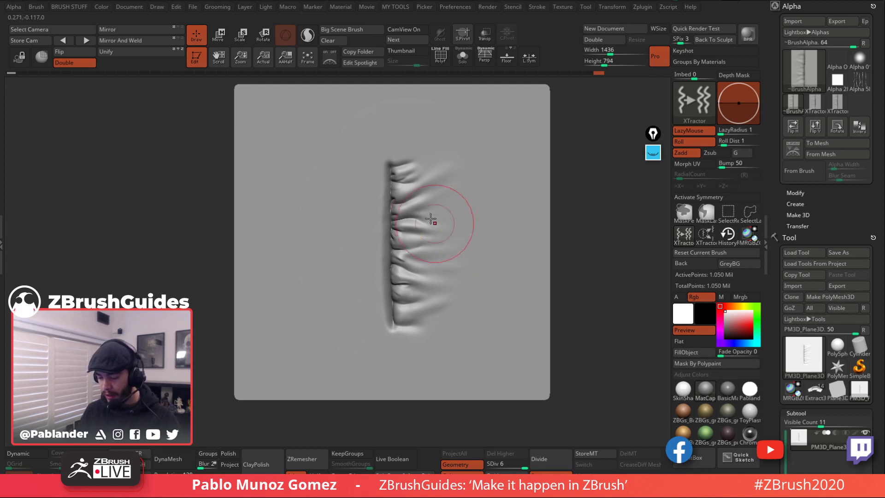
# Step: Mask the deepest part of the seam and its wrinkles from a side view of the plane, and check the mask from the front
pyautogui.moveTo(431, 221)
pyautogui.mouseDown(button='right')
pyautogui.moveTo(455, 203)
pyautogui.moveTo(471, 206)
pyautogui.mouseUp(button='right')
pyautogui.moveTo(530, 256)
pyautogui.keyDown('alt'); pyautogui.mouseDown(button='right')
pyautogui.moveTo(524, 250)
pyautogui.moveTo(507, 275)
pyautogui.moveTo(489, 206)
pyautogui.mouseUp(button='right'); pyautogui.keyUp('alt')
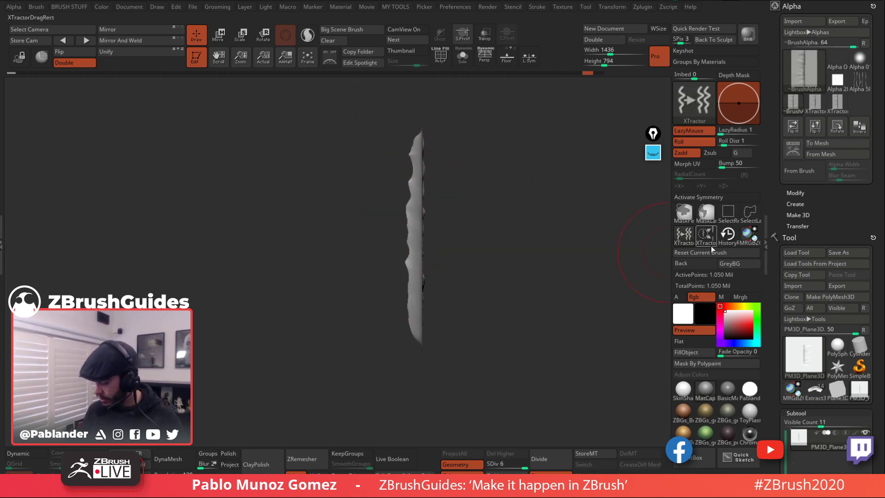
pyautogui.keyDown('ctrl'); pyautogui.moveTo(357, 104); pyautogui.dragTo(415, 375); pyautogui.keyUp('ctrl')
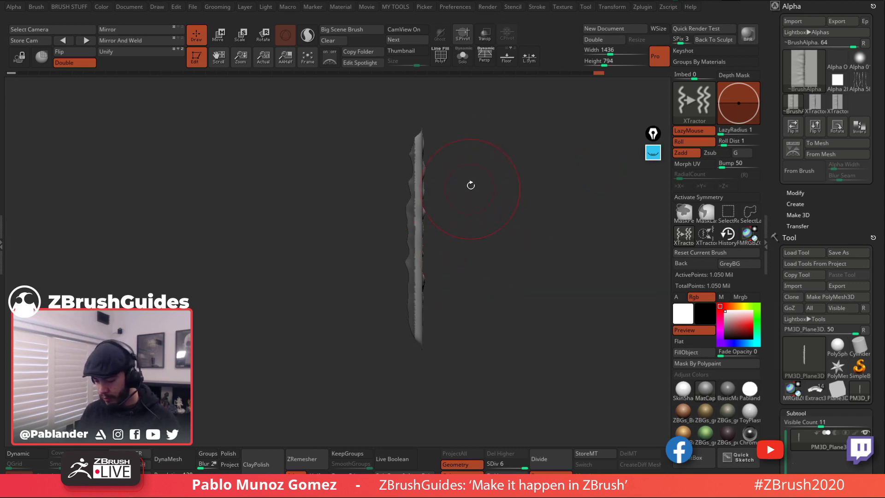
pyautogui.moveTo(471, 185)
pyautogui.mouseDown()
pyautogui.moveTo(504, 167)
pyautogui.moveTo(488, 168)
pyautogui.moveTo(529, 166)
pyautogui.moveTo(446, 154)
pyautogui.moveTo(440, 164)
pyautogui.mouseUp()
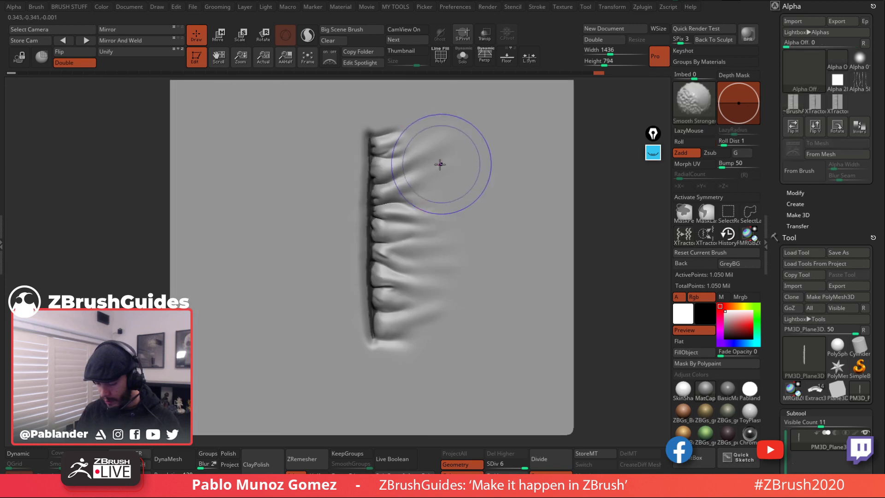
pyautogui.moveTo(445, 166)
pyautogui.mouseDown(button='right')
pyautogui.moveTo(455, 145)
pyautogui.moveTo(448, 172)
pyautogui.mouseUp(button='right')
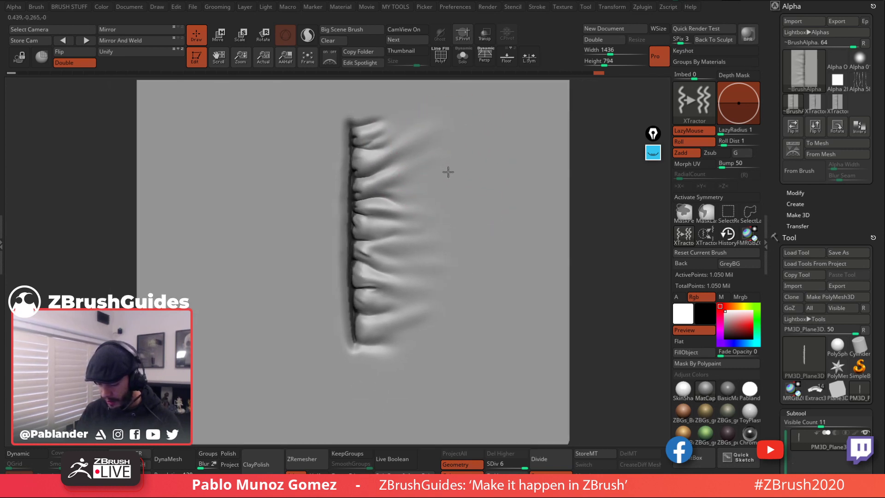
# Step: Invert the mask so only the narrow seam crease is unmasked, and refine the mask along its edge with MaskPen
pyautogui.press('ctrl')
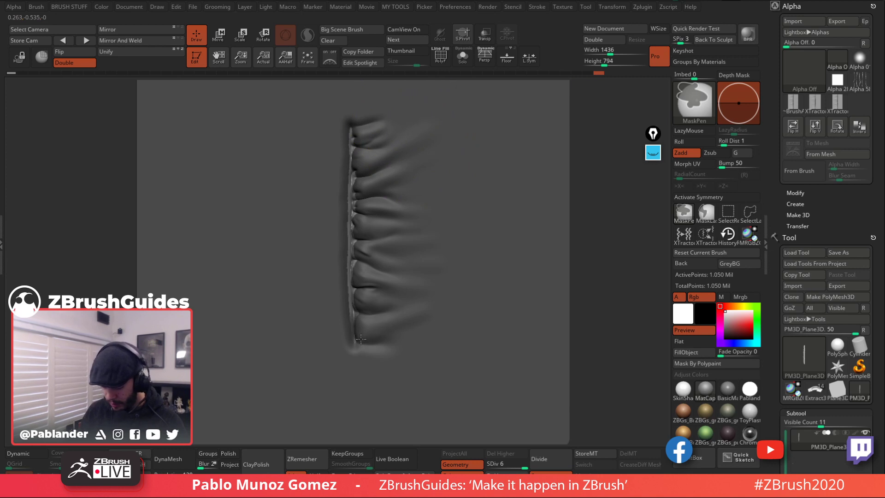
pyautogui.press('space')
pyautogui.moveTo(390, 153); pyautogui.dragTo(373, 152)
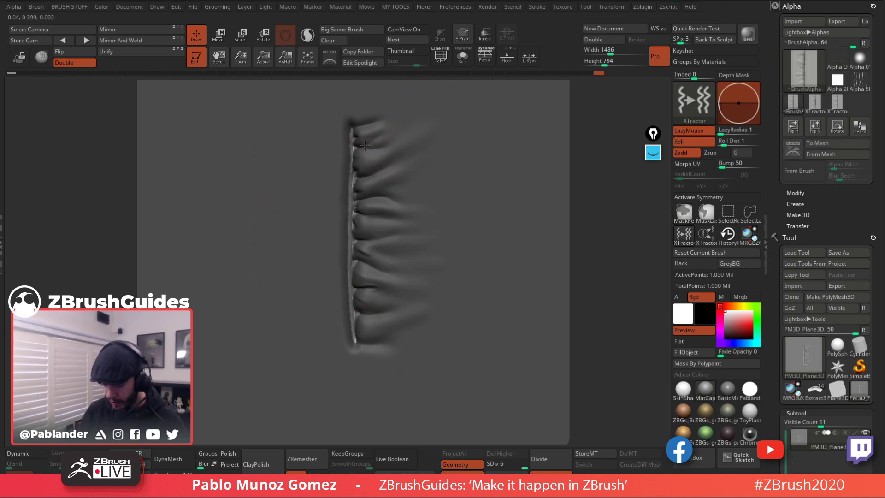
pyautogui.keyDown('ctrl'); pyautogui.moveTo(365, 145); pyautogui.dragTo(379, 166, button='right'); pyautogui.keyUp('ctrl')
pyautogui.press('space')
pyautogui.press('ctrl')
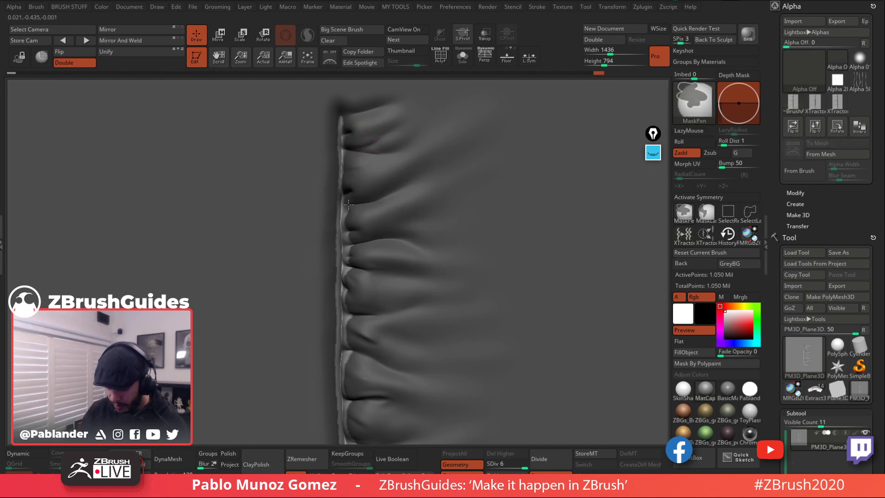
pyautogui.keyDown('ctrl'); pyautogui.moveTo(366, 187); pyautogui.dragTo(376, 184, button='right'); pyautogui.keyUp('ctrl')
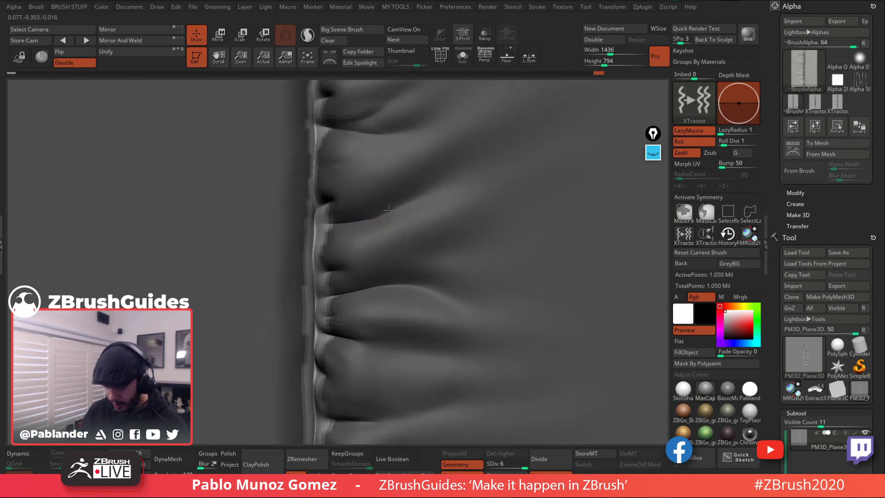
# Step: Adjust the mask brush size and mask the wide patches beside the middle of the gathered seam, keeping a thin edge strip unmasked
pyautogui.press('space')
pyautogui.moveTo(381, 186); pyautogui.dragTo(377, 186)
pyautogui.keyDown('alt'); pyautogui.moveTo(377, 186); pyautogui.dragTo(416, 148, button='right'); pyautogui.keyUp('alt')
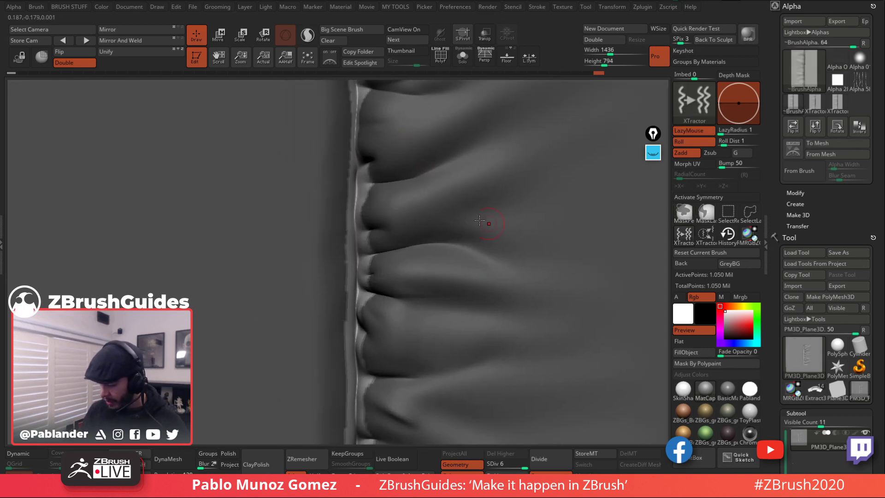
pyautogui.press('ctrl')
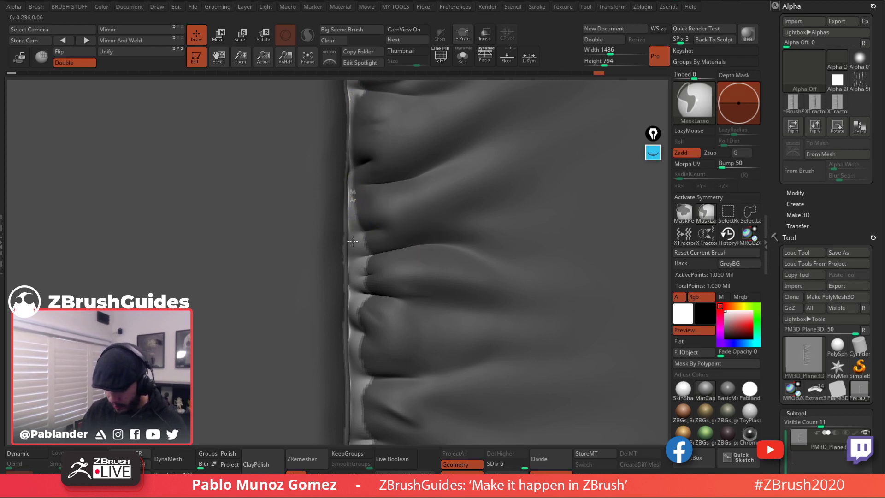
pyautogui.moveTo(444, 172); pyautogui.dragTo(389, 183, button='right')
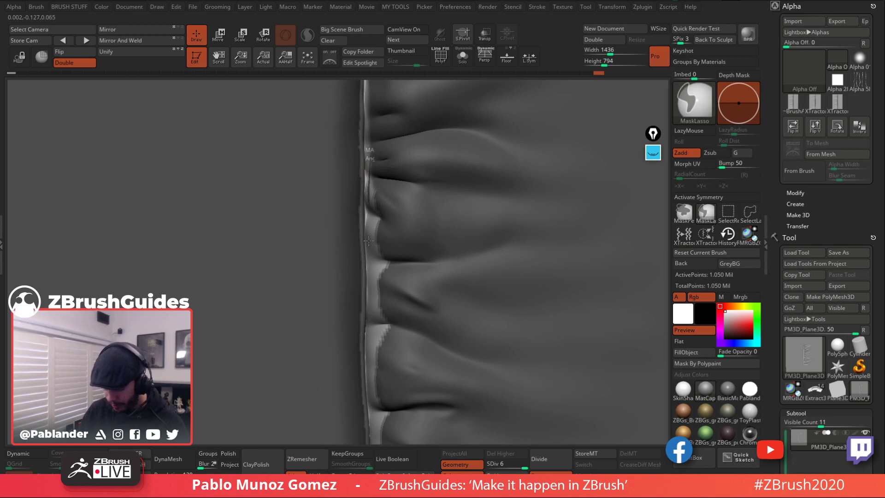
pyautogui.moveTo(369, 241)
pyautogui.keyDown('ctrl'); pyautogui.mouseDown()
pyautogui.moveTo(424, 314)
pyautogui.moveTo(438, 193)
pyautogui.mouseUp(); pyautogui.keyUp('ctrl')
# Step: Mask the remaining wide patches beside the lower folds, keeping only the thin edge strip unmasked down to the seam's lower end
pyautogui.keyDown('alt'); pyautogui.moveTo(416, 278); pyautogui.dragTo(434, 169, button='right'); pyautogui.keyUp('alt')
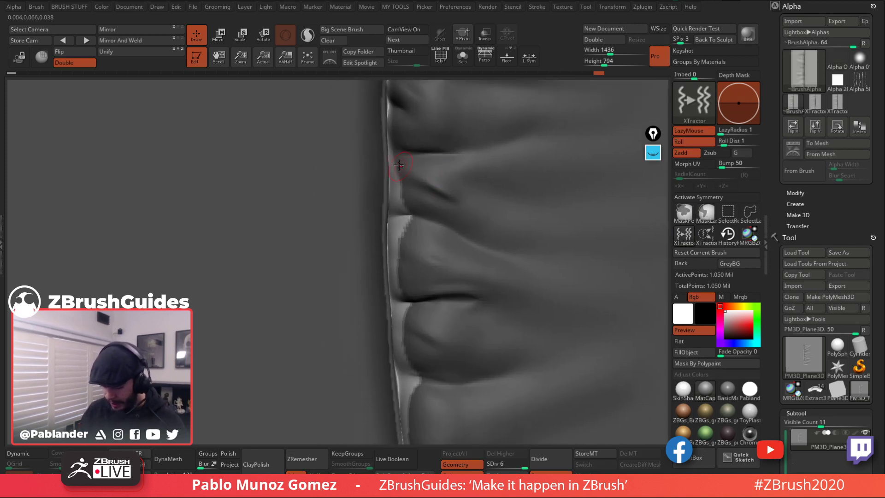
pyautogui.press('ctrl')
pyautogui.moveTo(392, 216)
pyautogui.keyDown('ctrl'); pyautogui.mouseDown()
pyautogui.moveTo(422, 168)
pyautogui.moveTo(412, 159)
pyautogui.mouseUp(); pyautogui.keyUp('ctrl')
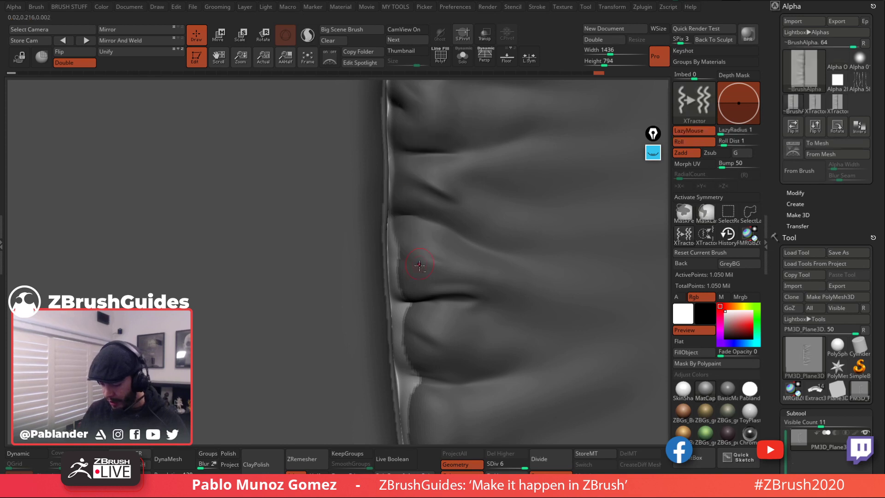
pyautogui.keyDown('alt'); pyautogui.moveTo(419, 257); pyautogui.dragTo(423, 186, button='right'); pyautogui.keyUp('alt')
pyautogui.press('ctrl')
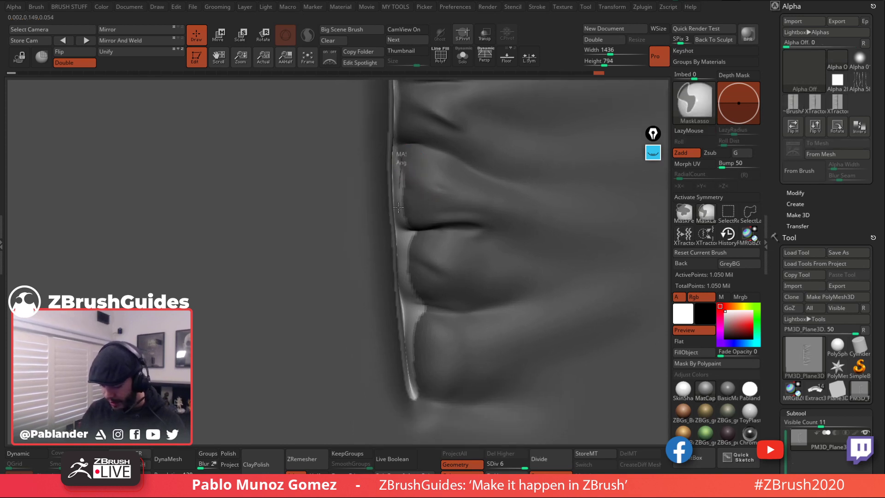
pyautogui.moveTo(398, 207)
pyautogui.keyDown('ctrl'); pyautogui.mouseDown()
pyautogui.moveTo(445, 209)
pyautogui.moveTo(404, 219)
pyautogui.mouseUp(); pyautogui.keyUp('ctrl')
pyautogui.moveTo(404, 273)
pyautogui.keyDown('ctrl'); pyautogui.mouseDown()
pyautogui.moveTo(427, 342)
pyautogui.moveTo(402, 205)
pyautogui.mouseUp(); pyautogui.keyUp('ctrl')
# Step: Extend the mask over the stray unmasked patches beside the folds at the seam's upper end
pyautogui.keyDown('alt'); pyautogui.moveTo(461, 184); pyautogui.dragTo(419, 213, button='right'); pyautogui.keyUp('alt')
pyautogui.press('ctrl')
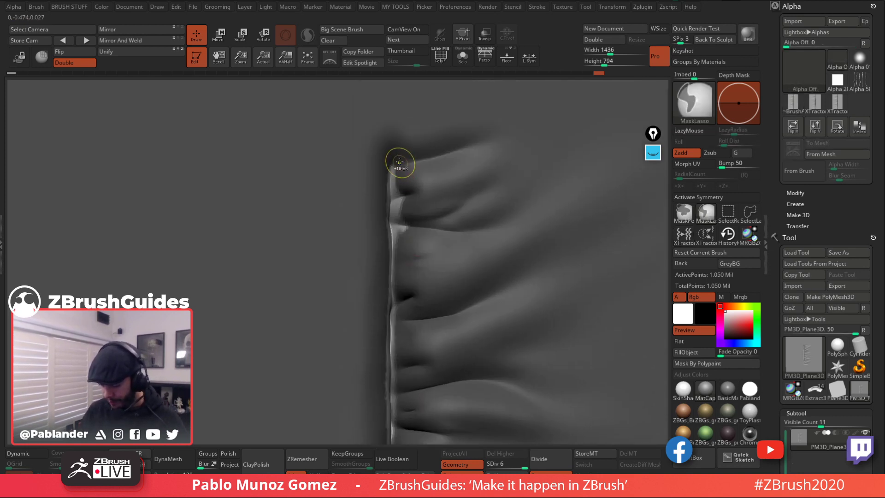
pyautogui.keyDown('ctrl'); pyautogui.moveTo(398, 243); pyautogui.dragTo(454, 202); pyautogui.keyUp('ctrl')
pyautogui.moveTo(478, 294)
pyautogui.keyDown('alt'); pyautogui.mouseDown(button='right')
pyautogui.moveTo(498, 314)
pyautogui.moveTo(455, 229)
pyautogui.moveTo(459, 261)
pyautogui.mouseUp(button='right'); pyautogui.keyUp('alt')
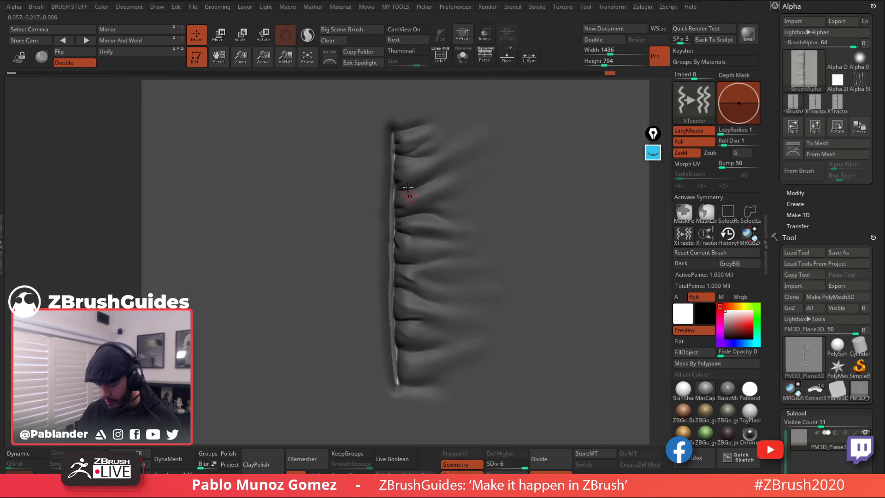
# Step: Paint the mask along the seam's flat outer side, from its lower end up to its upper end
pyautogui.press('ctrl')
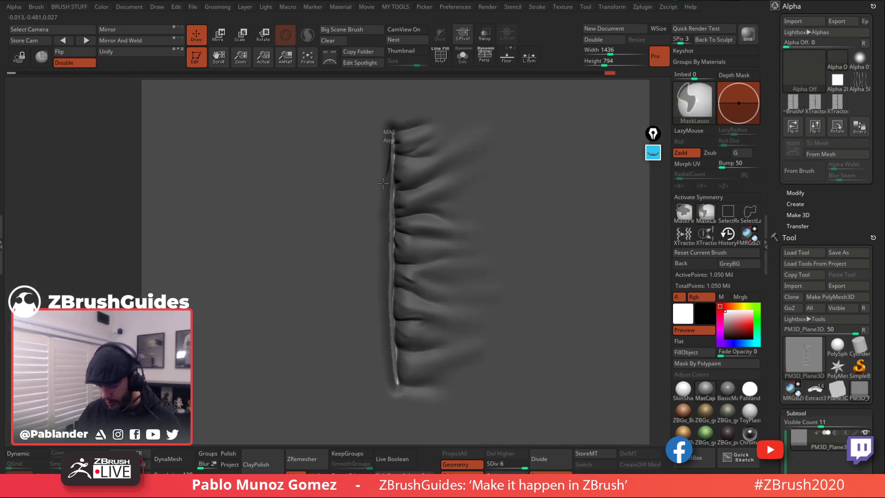
pyautogui.moveTo(419, 236); pyautogui.dragTo(397, 243, button='right')
pyautogui.press('ctrl')
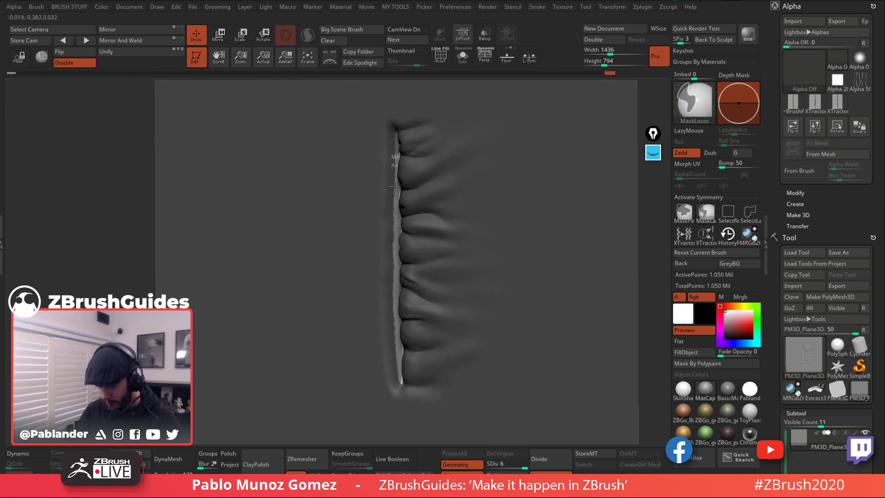
pyautogui.moveTo(395, 329)
pyautogui.keyDown('ctrl'); pyautogui.mouseDown()
pyautogui.moveTo(382, 152)
pyautogui.moveTo(392, 148)
pyautogui.mouseUp(); pyautogui.keyUp('ctrl')
# Step: Invert the mask and examine the seam strip from the side facing away from the folds
pyautogui.moveTo(488, 217)
pyautogui.mouseDown(button='right')
pyautogui.moveTo(522, 221)
pyautogui.moveTo(470, 206)
pyautogui.moveTo(515, 220)
pyautogui.mouseUp(button='right')
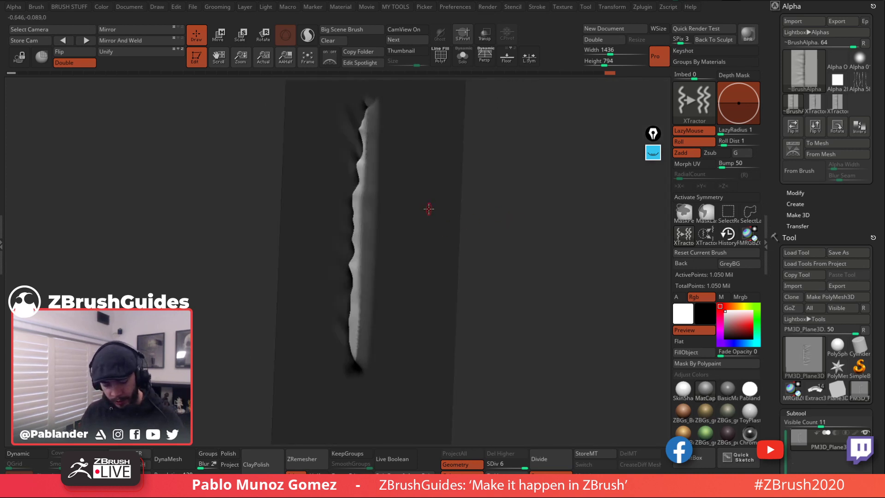
pyautogui.press('ctrl')
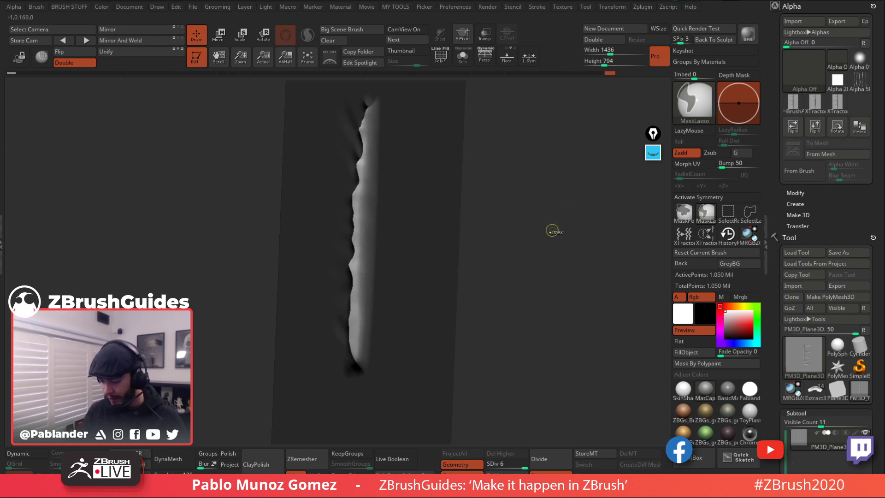
pyautogui.keyDown('ctrl'); pyautogui.click(578, 175); pyautogui.keyUp('ctrl')
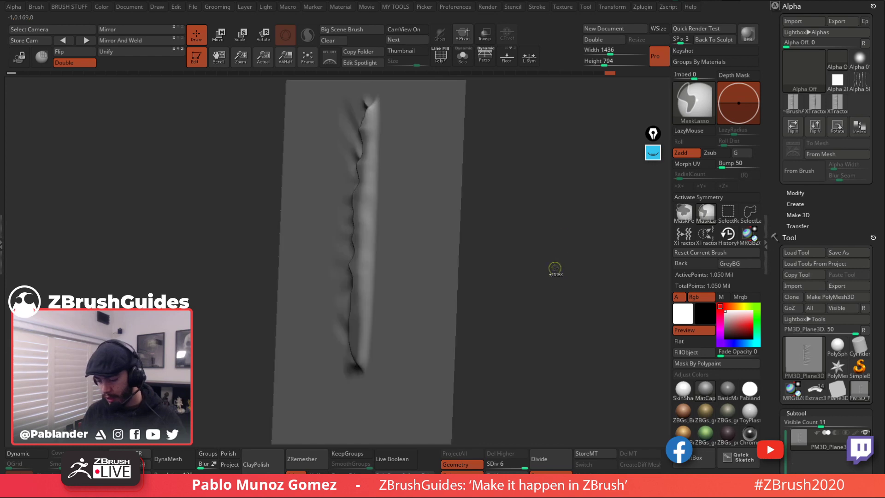
pyautogui.moveTo(536, 233)
pyautogui.mouseDown()
pyautogui.moveTo(552, 241)
pyautogui.moveTo(544, 244)
pyautogui.mouseUp()
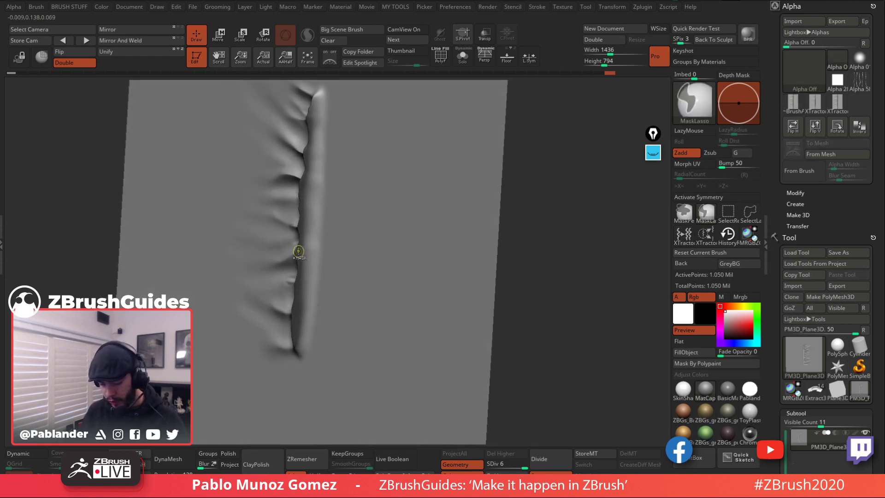
pyautogui.moveTo(318, 256)
pyautogui.mouseDown(button='right')
pyautogui.moveTo(425, 224)
pyautogui.moveTo(443, 233)
pyautogui.moveTo(495, 232)
pyautogui.moveTo(464, 232)
pyautogui.moveTo(562, 192)
pyautogui.moveTo(546, 241)
pyautogui.moveTo(544, 205)
pyautogui.moveTo(472, 239)
pyautogui.moveTo(442, 144)
pyautogui.mouseUp(button='right')
# Step: Flatten the unmasked seam strip by scaling it along Z with the gizmo, shift it slightly along Z, and return to drawing
pyautogui.moveTo(522, 264)
pyautogui.mouseDown(button='right')
pyautogui.moveTo(539, 247)
pyautogui.moveTo(292, 140)
pyautogui.mouseUp(button='right')
pyautogui.press('w')
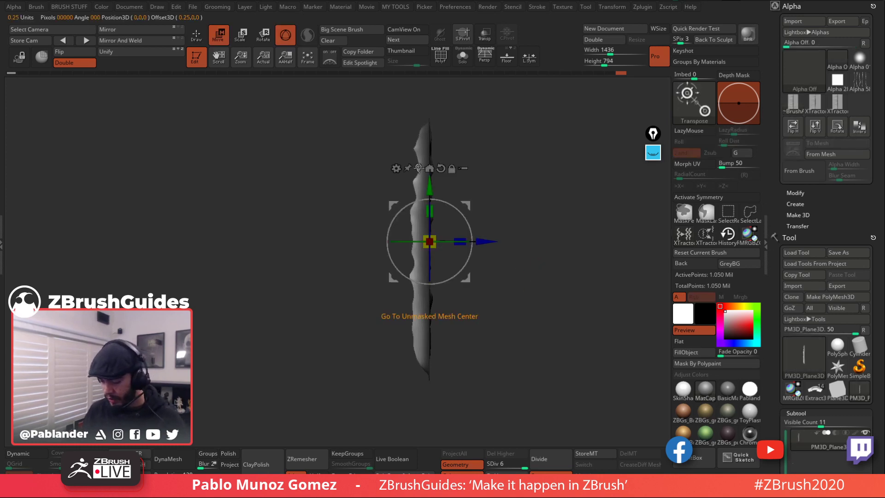
pyautogui.moveTo(463, 231); pyautogui.dragTo(512, 247, button='right')
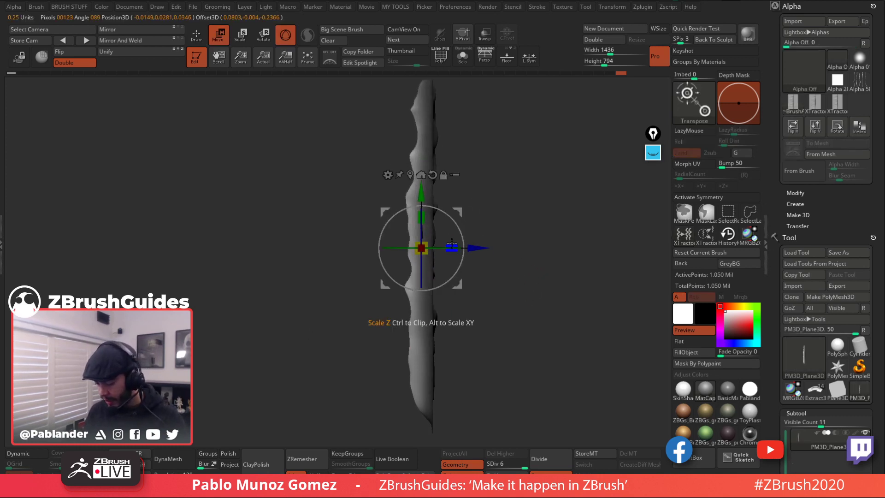
pyautogui.moveTo(408, 248); pyautogui.dragTo(391, 248)
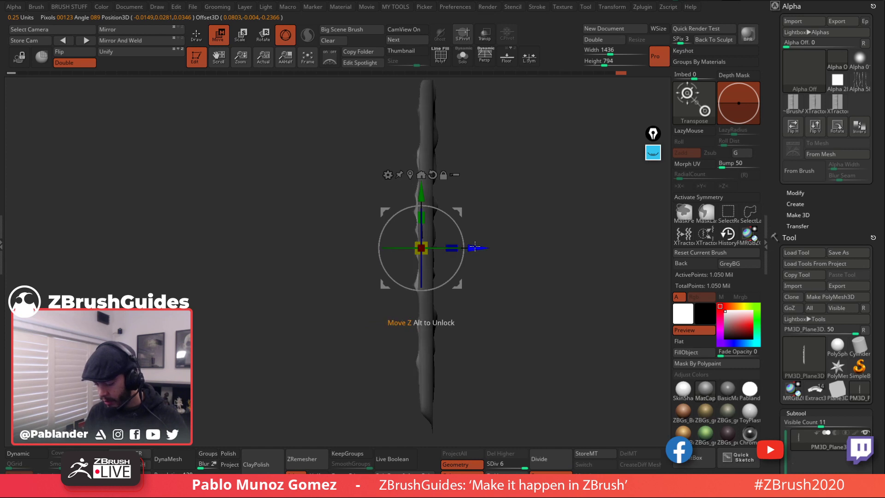
pyautogui.moveTo(452, 248); pyautogui.dragTo(449, 242, button='right')
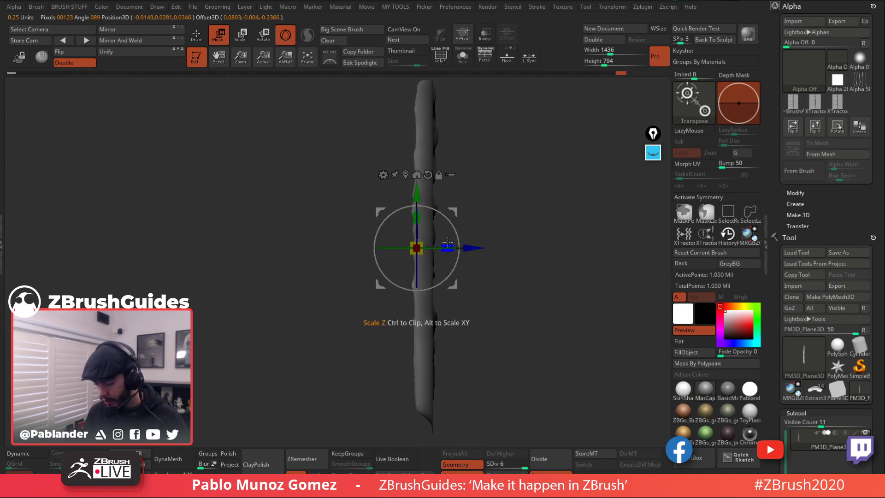
pyautogui.click(197, 36)
# Step: Smooth the unmasked strip along the full length of the gathered seam with the Smooth Stronger brush
pyautogui.moveTo(479, 169); pyautogui.dragTo(527, 184, button='right')
pyautogui.moveTo(444, 214); pyautogui.dragTo(422, 199, button='right')
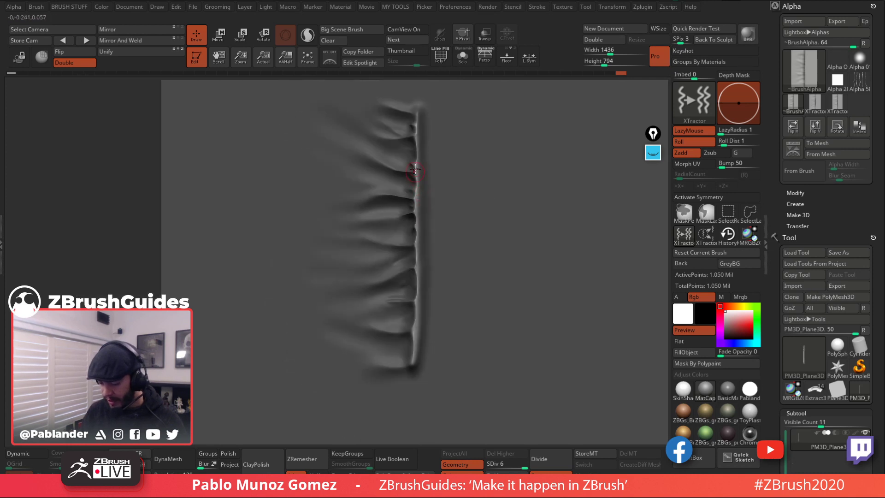
pyautogui.press('shift')
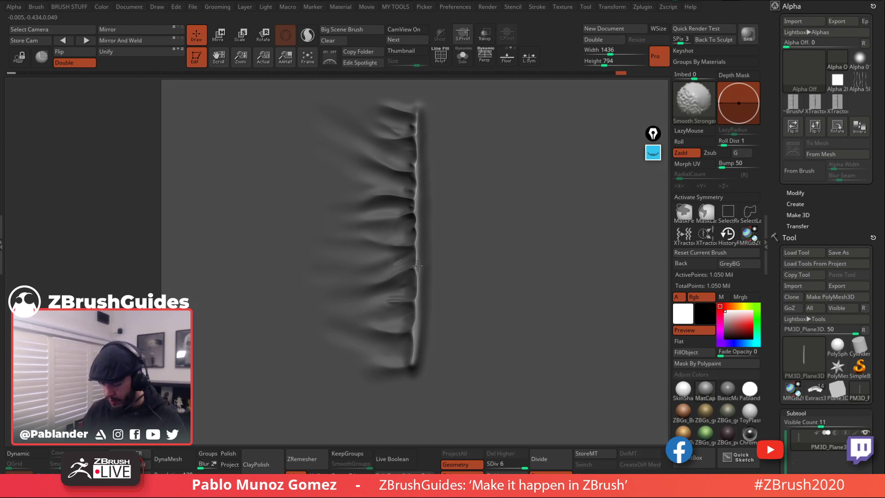
pyautogui.moveTo(427, 231)
pyautogui.mouseDown()
pyautogui.moveTo(472, 249)
pyautogui.moveTo(421, 207)
pyautogui.mouseUp()
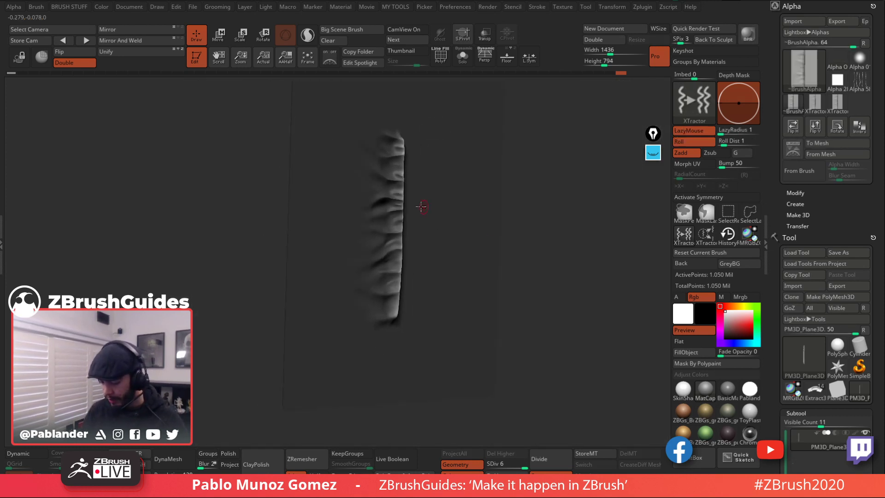
pyautogui.rightClick(422, 207)
pyautogui.moveTo(423, 205); pyautogui.dragTo(415, 201, button='right')
pyautogui.press('shift')
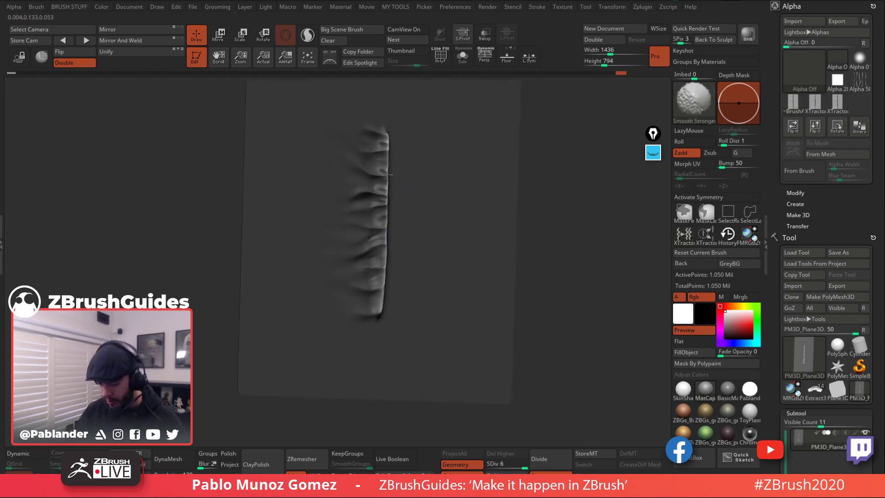
pyautogui.keyDown('shift'); pyautogui.moveTo(388, 174); pyautogui.dragTo(397, 198, button='right'); pyautogui.keyUp('shift')
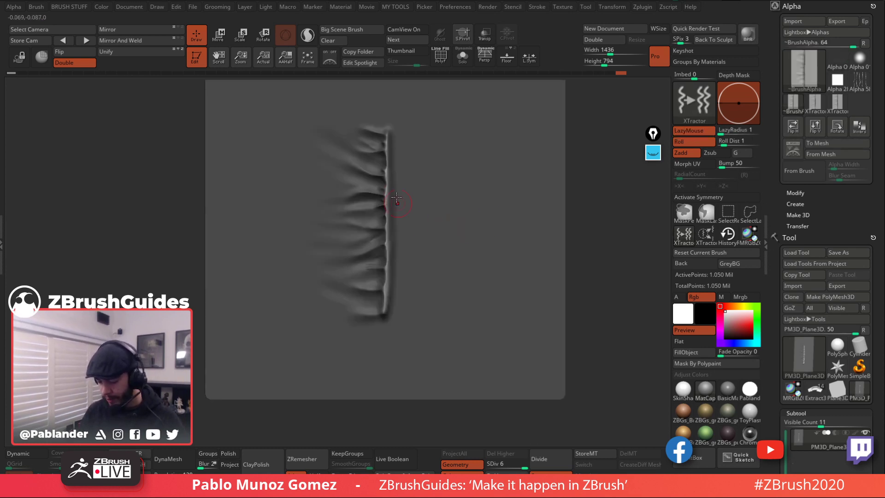
pyautogui.press('shift')
pyautogui.keyDown('shift'); pyautogui.moveTo(383, 143); pyautogui.dragTo(385, 318); pyautogui.keyUp('shift')
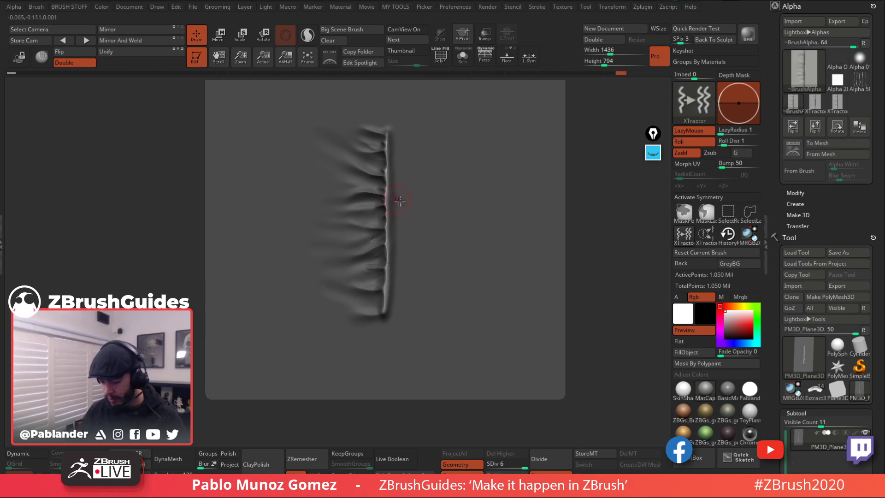
# Step: Clear the mask from the whole plane
pyautogui.moveTo(389, 200)
pyautogui.keyDown('shift'); pyautogui.mouseDown(button='right')
pyautogui.moveTo(523, 243)
pyautogui.moveTo(482, 251)
pyautogui.mouseUp(button='right'); pyautogui.keyUp('shift')
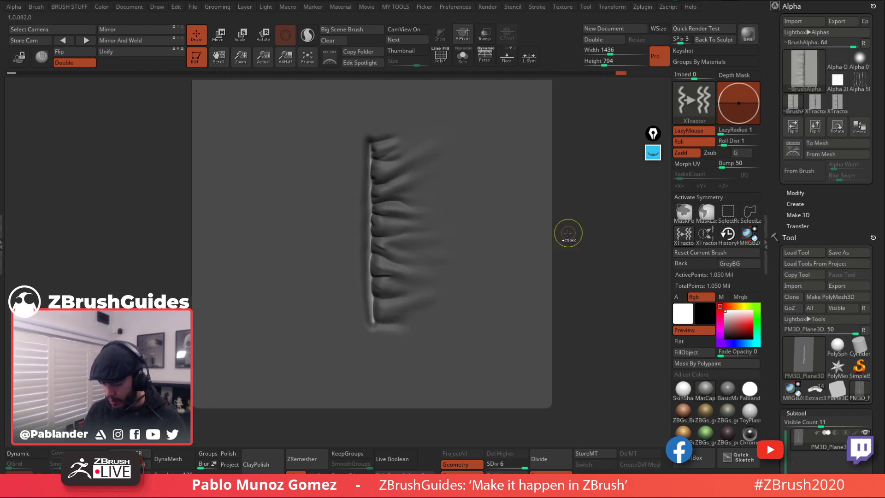
pyautogui.press('ctrl')
pyautogui.keyDown('alt'); pyautogui.moveTo(574, 224); pyautogui.dragTo(575, 234, button='right'); pyautogui.keyUp('alt')
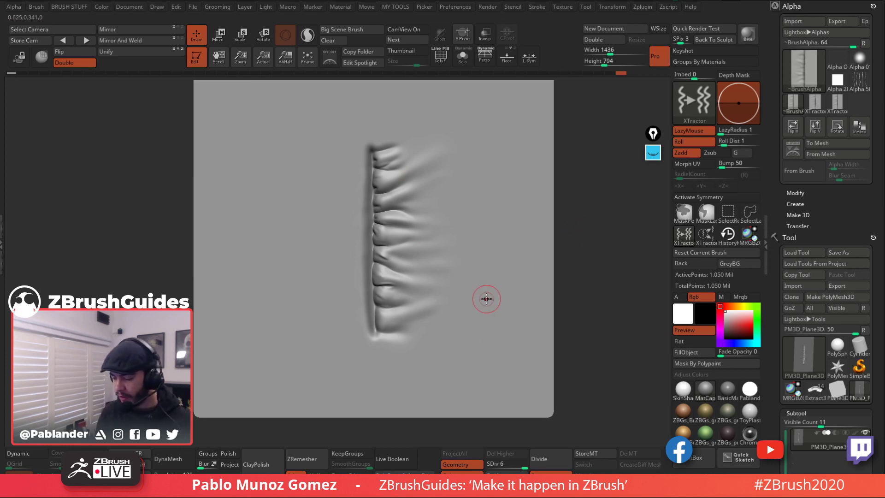
# Step: Set the XTractor brush's Draw Size to 202 and capture a From Brush alpha by tracing the gathered seam from top to bottom
pyautogui.keyDown('alt'); pyautogui.moveTo(458, 255); pyautogui.dragTo(429, 265, button='right'); pyautogui.keyUp('alt')
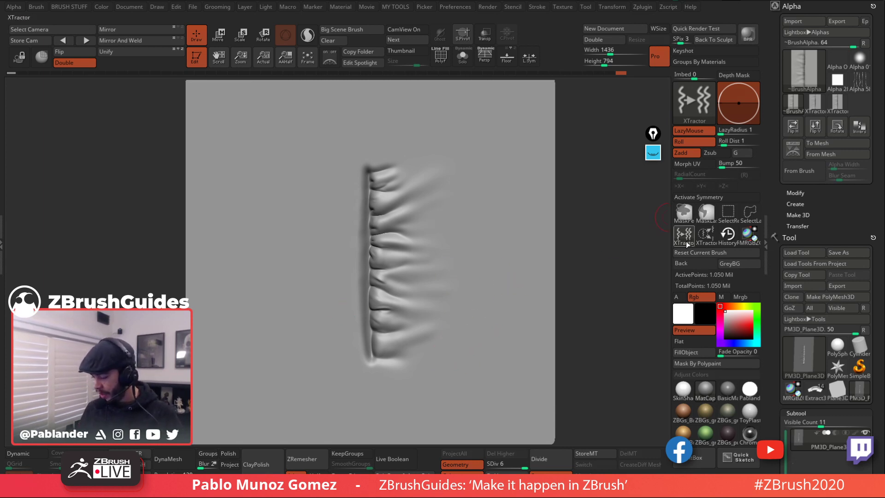
pyautogui.press('space')
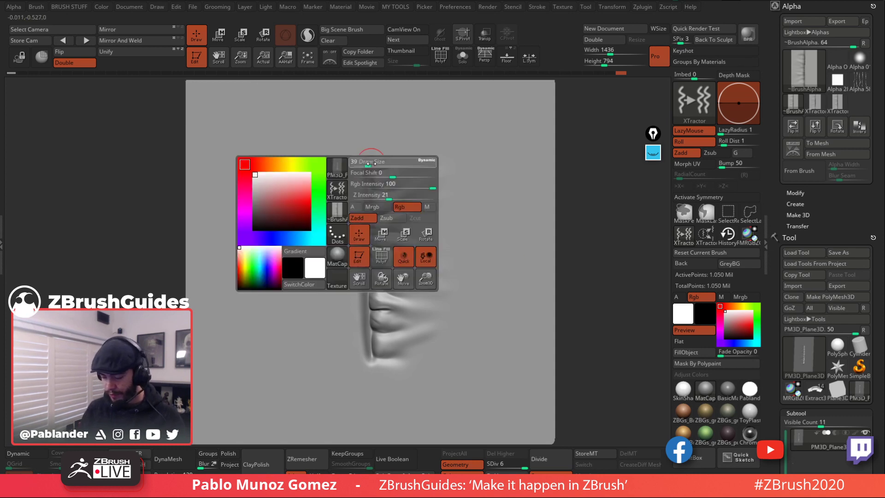
pyautogui.moveTo(370, 161); pyautogui.dragTo(386, 163)
pyautogui.press('space')
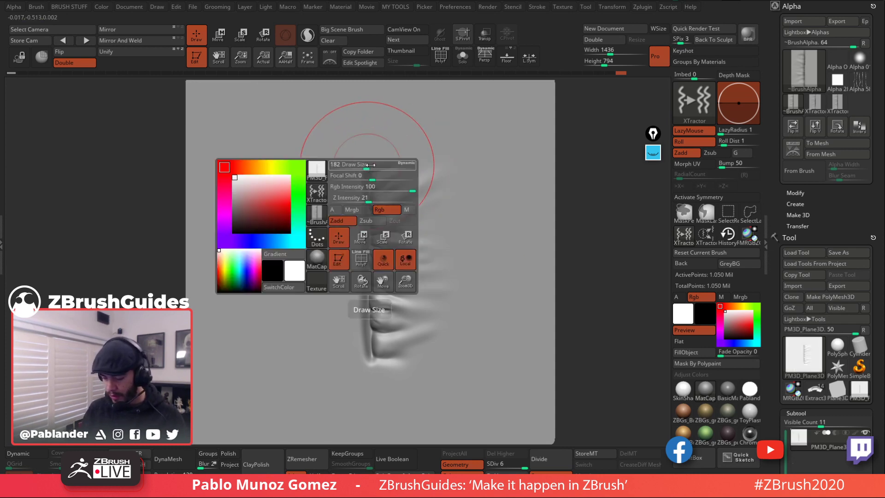
pyautogui.press('space')
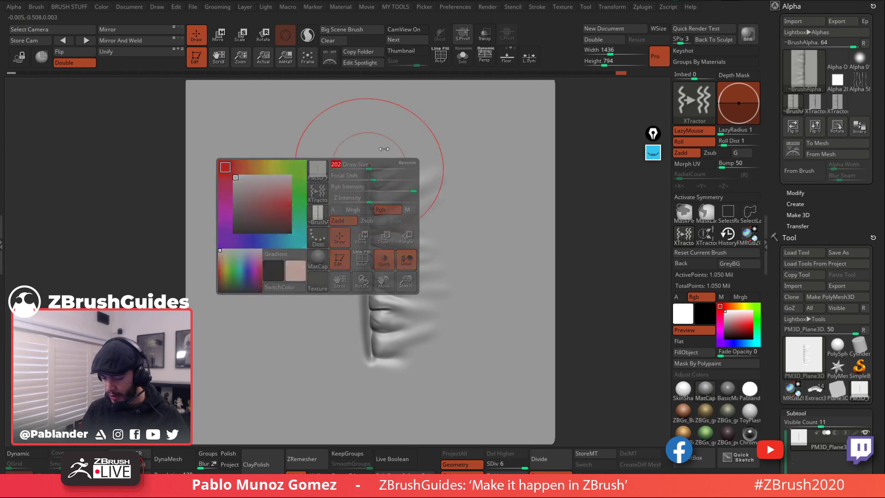
pyautogui.click(799, 171)
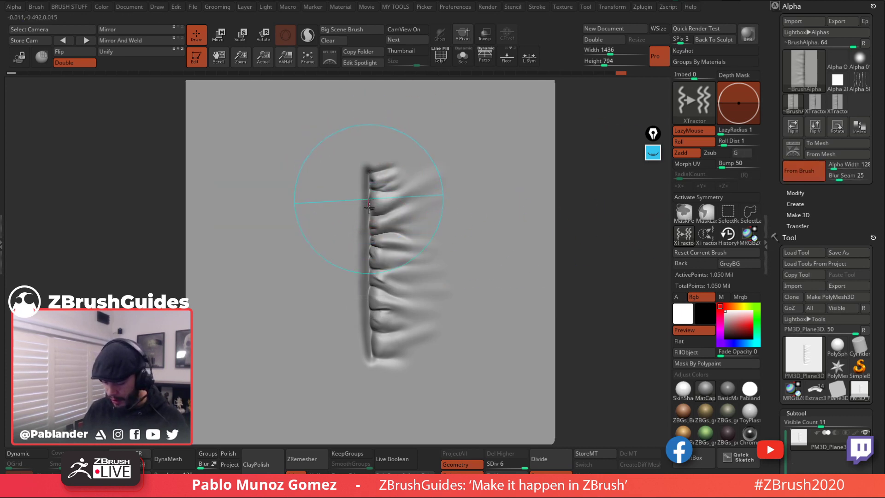
pyautogui.click(371, 357)
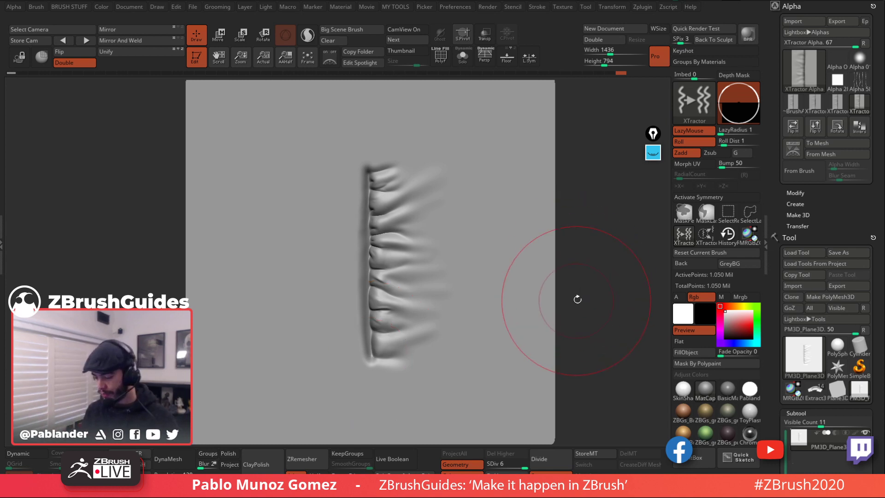
# Step: Set the Draw Size to 116 and test the captured alpha with one long spiral stroke around the sculpted seam
pyautogui.press('space')
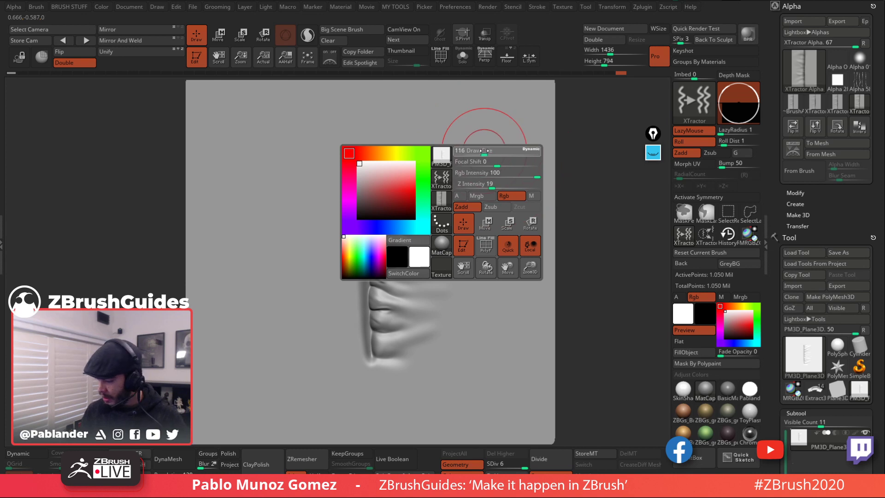
pyautogui.moveTo(795, 63)
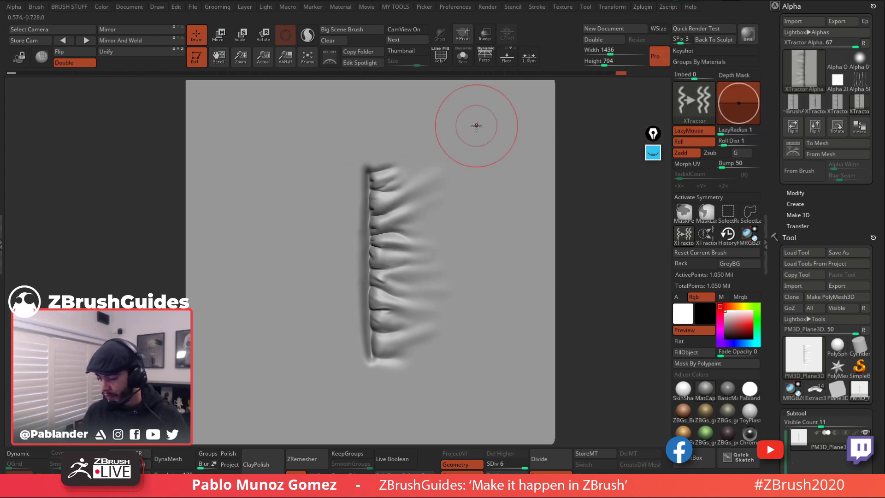
pyautogui.moveTo(479, 125)
pyautogui.mouseDown()
pyautogui.moveTo(364, 138)
pyautogui.moveTo(259, 249)
pyautogui.moveTo(302, 387)
pyautogui.moveTo(450, 398)
pyautogui.moveTo(520, 168)
pyautogui.moveTo(403, 103)
pyautogui.moveTo(213, 276)
pyautogui.moveTo(376, 417)
pyautogui.moveTo(535, 189)
pyautogui.moveTo(482, 105)
pyautogui.mouseUp()
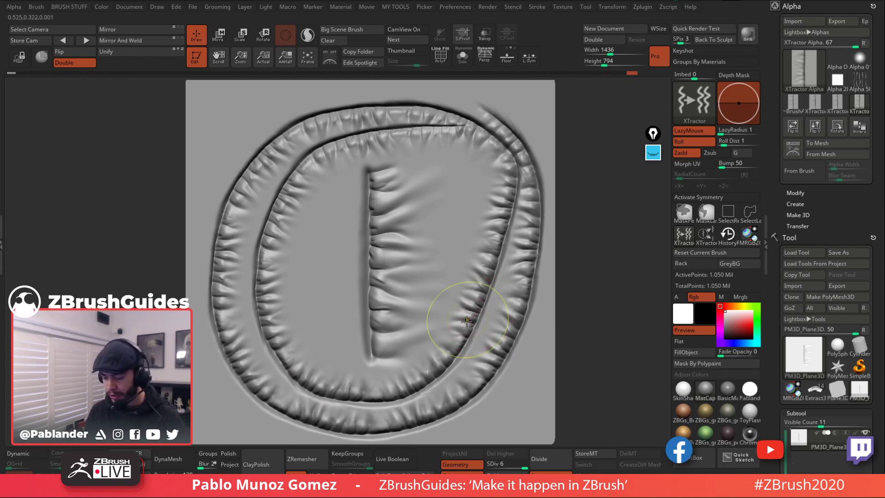
# Step: Undo the spiral test stroke and save the current brush as puffy-jacket01
pyautogui.hotkey('ctrl', 'z')
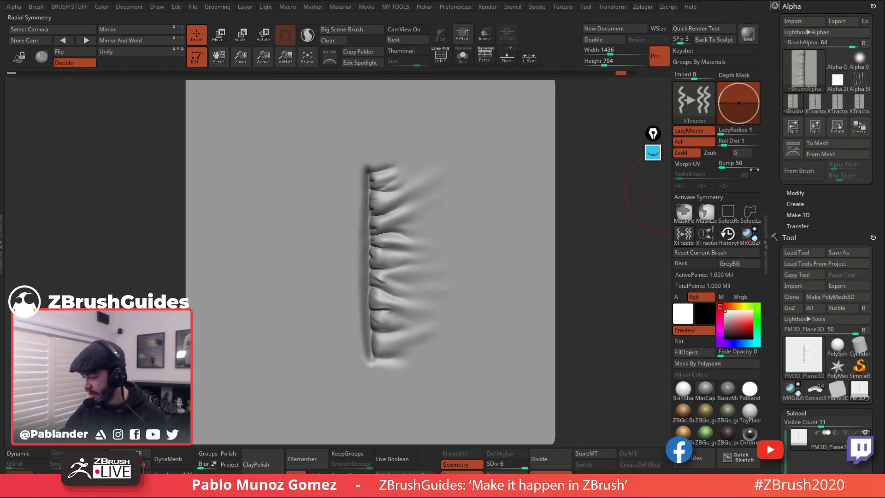
pyautogui.click(694, 98)
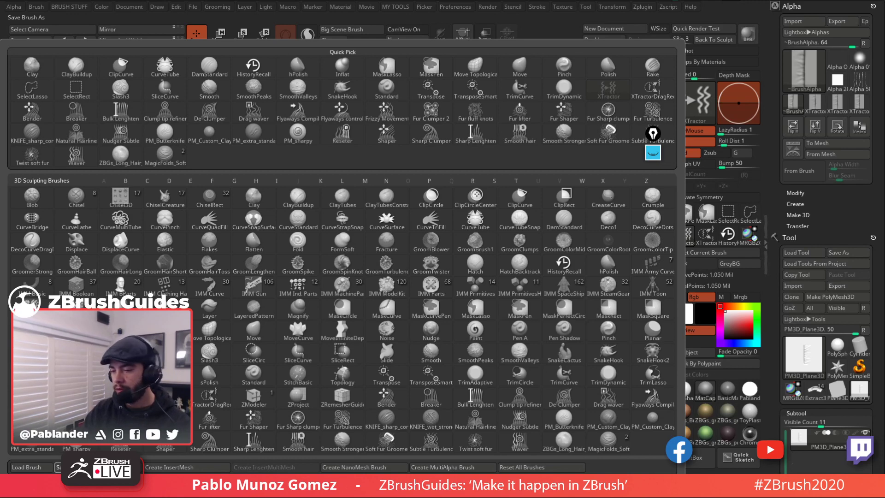
pyautogui.press('Return')
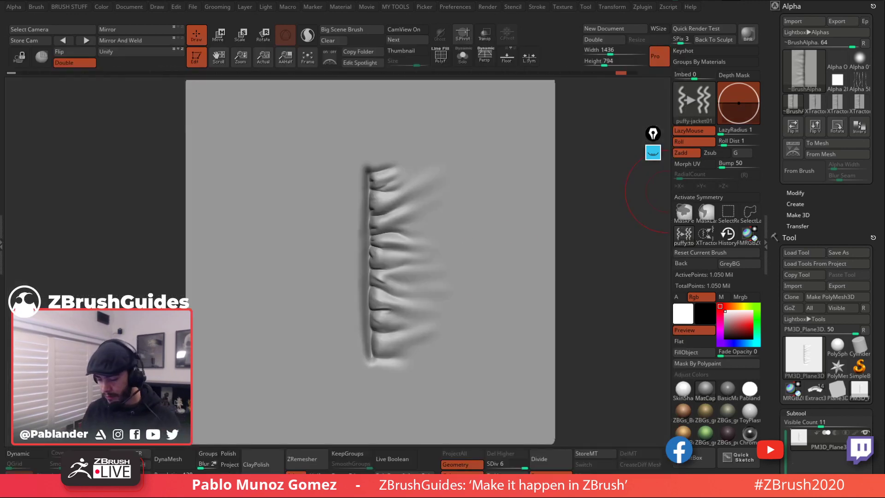
# Step: Try the puffy-jacket01 brush with long curved diagonal strokes across the plane and undo them
pyautogui.moveTo(428, 134)
pyautogui.mouseDown()
pyautogui.moveTo(280, 220)
pyautogui.moveTo(490, 134)
pyautogui.moveTo(259, 354)
pyautogui.mouseUp()
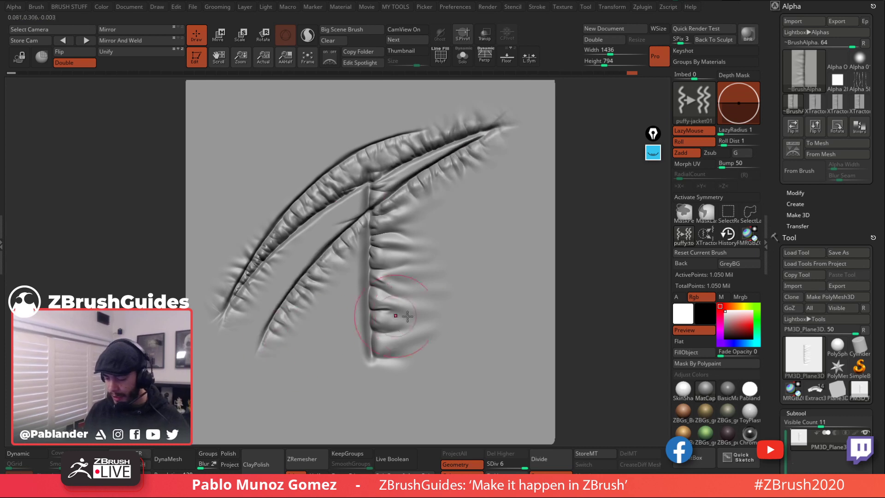
pyautogui.hotkey('ctrl', 'z')
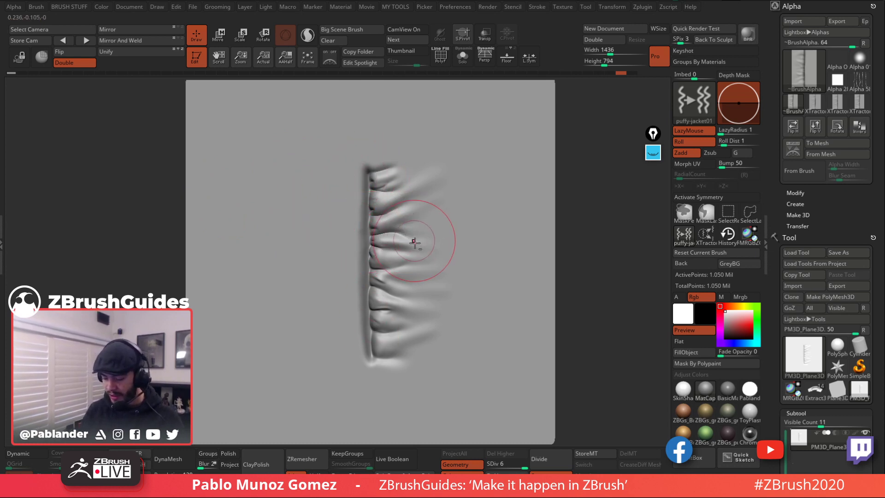
# Step: Dock the Brush palette and set the framed view of the seam plane as the puffy-jacket01 brush's icon
pyautogui.moveTo(416, 243)
pyautogui.mouseDown(button='right')
pyautogui.moveTo(418, 233)
pyautogui.moveTo(456, 222)
pyautogui.mouseUp(button='right')
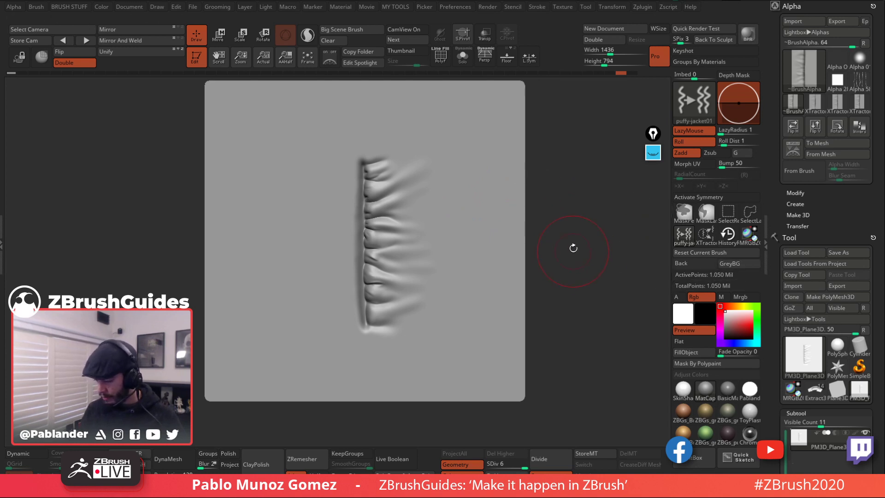
pyautogui.moveTo(562, 192); pyautogui.dragTo(557, 203, button='right')
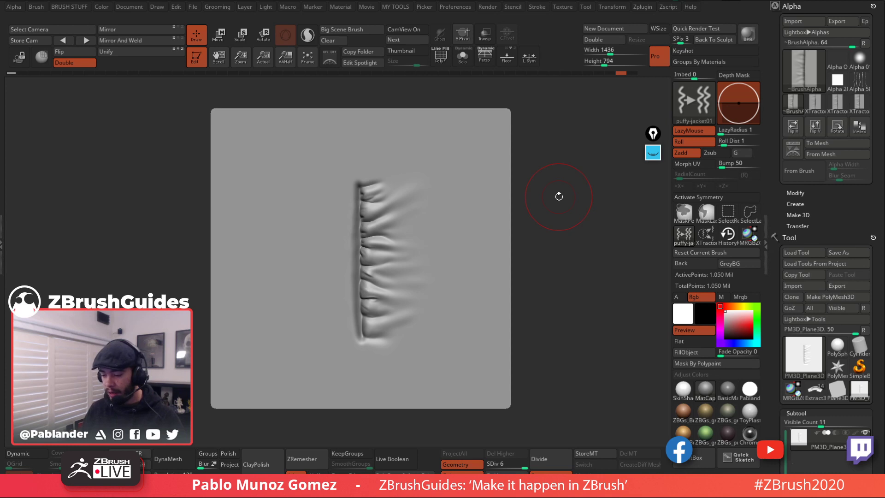
pyautogui.keyDown('ctrl'); pyautogui.moveTo(583, 220); pyautogui.dragTo(586, 250, button='right'); pyautogui.keyUp('ctrl')
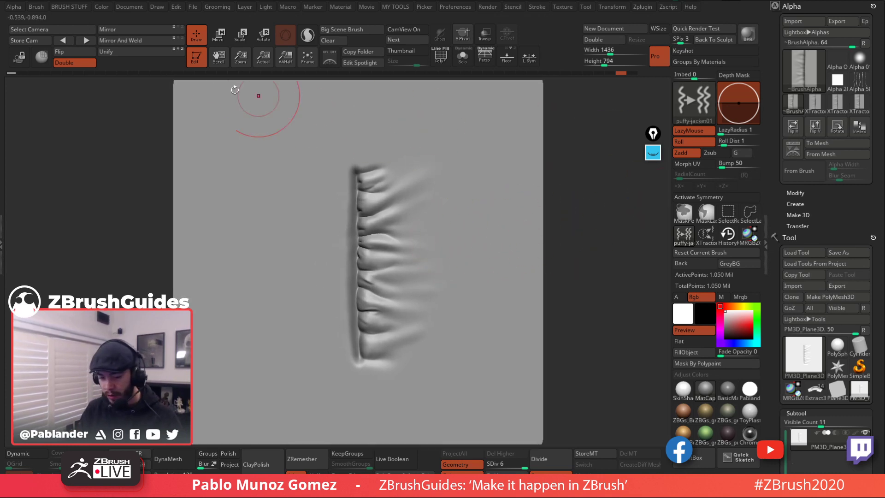
pyautogui.click(36, 7)
pyautogui.moveTo(33, 19)
pyautogui.mouseDown()
pyautogui.moveTo(133, 136)
pyautogui.moveTo(799, 50)
pyautogui.moveTo(808, 25)
pyautogui.mouseUp()
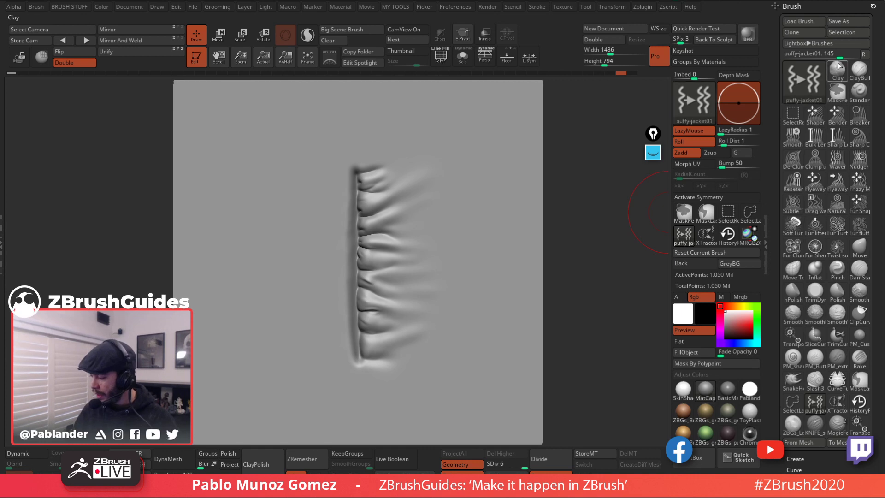
pyautogui.click(854, 32)
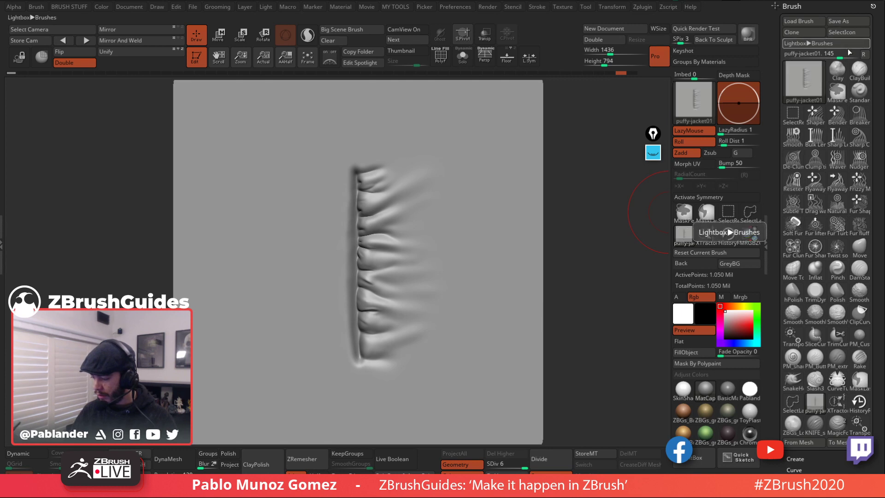
# Step: Test the puffy-jacket01 brush with one curved stroke around the sculpted seam and undo it
pyautogui.keyDown('ctrl'); pyautogui.moveTo(440, 247); pyautogui.dragTo(440, 295, button='right'); pyautogui.keyUp('ctrl')
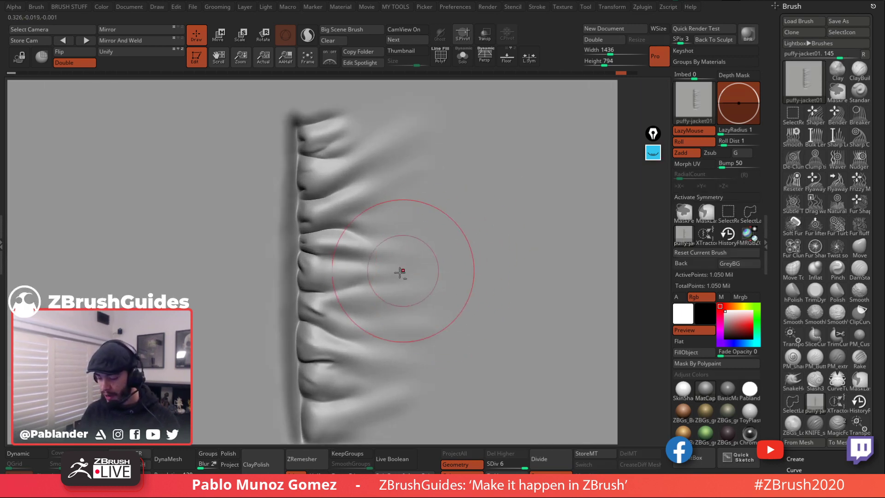
pyautogui.moveTo(401, 272)
pyautogui.keyDown('ctrl'); pyautogui.mouseDown(button='right')
pyautogui.moveTo(393, 238)
pyautogui.moveTo(447, 280)
pyautogui.moveTo(431, 288)
pyautogui.mouseUp(button='right'); pyautogui.keyUp('ctrl')
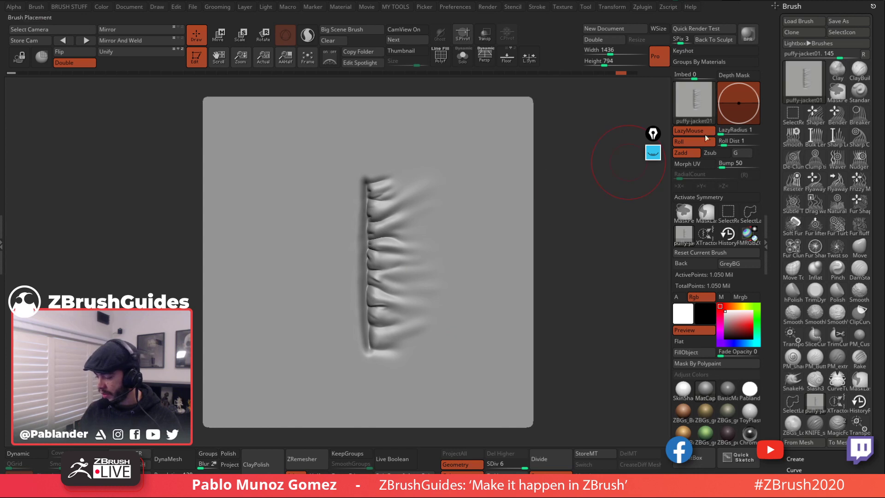
pyautogui.moveTo(450, 167)
pyautogui.mouseDown()
pyautogui.moveTo(405, 145)
pyautogui.moveTo(318, 374)
pyautogui.moveTo(444, 355)
pyautogui.mouseUp()
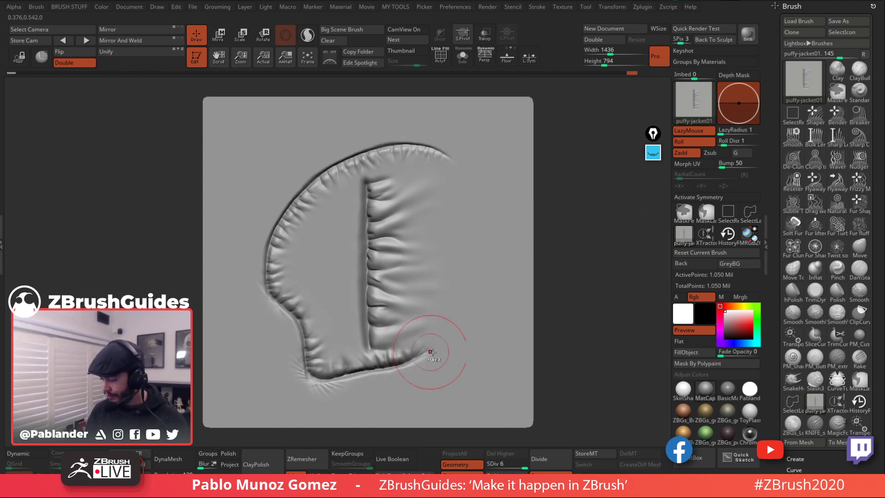
pyautogui.hotkey('ctrl', 'z')
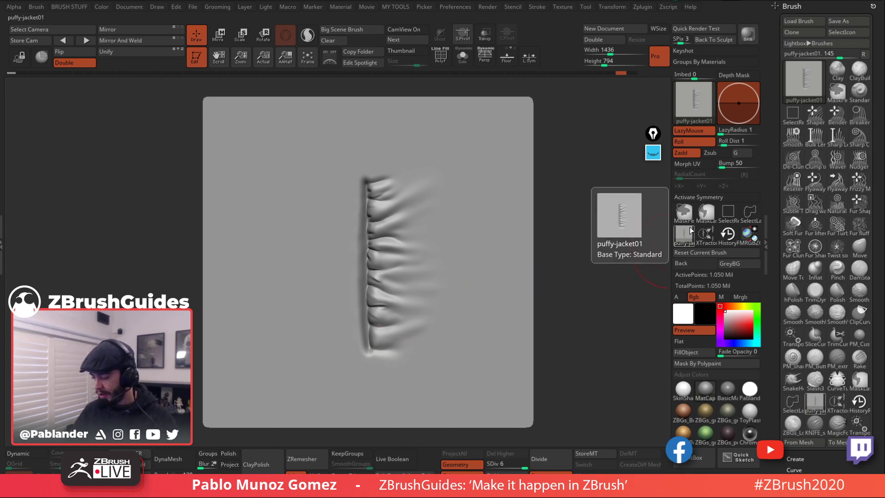
# Step: Save the puffy-jacket01 brush to disk with its new icon and reset all brushes
pyautogui.click(683, 92)
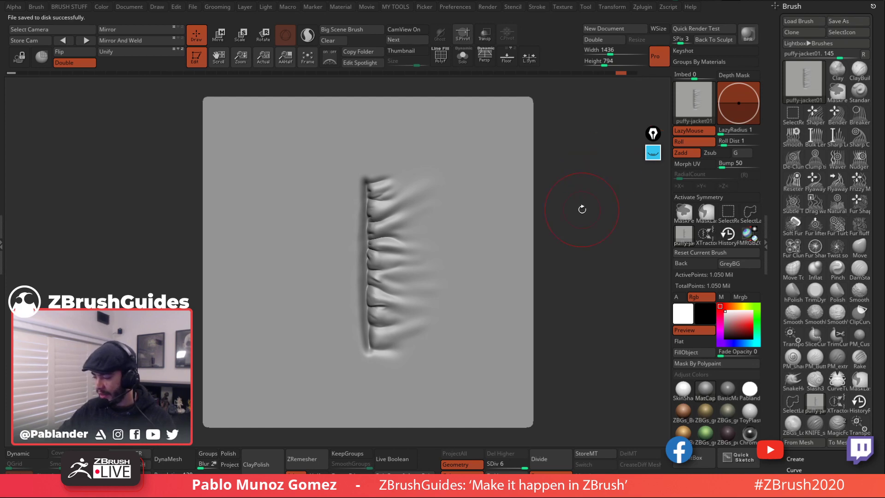
pyautogui.click(812, 76)
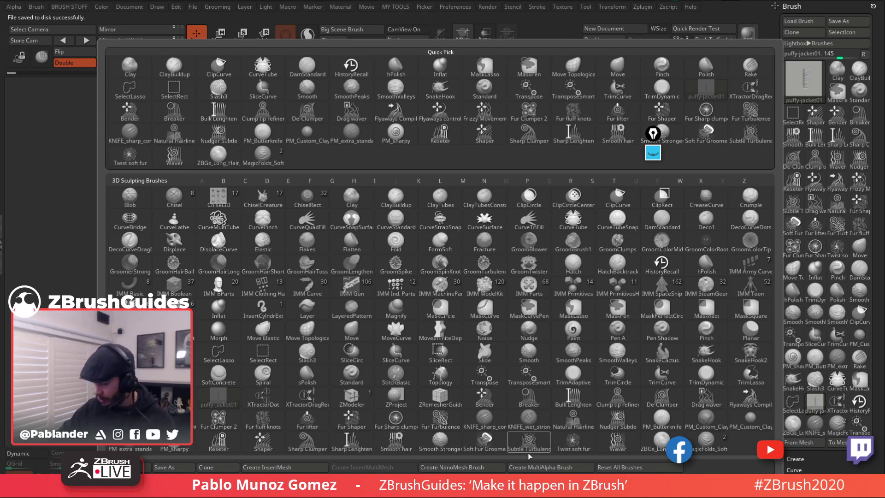
pyautogui.click(626, 467)
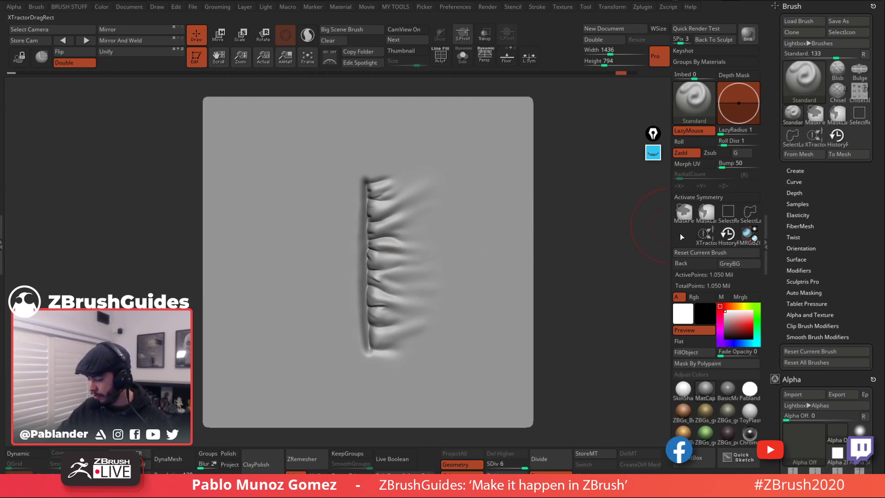
# Step: Restore the custom user interface and turn off CamView and the Thumbnail view
pyautogui.click(465, 8)
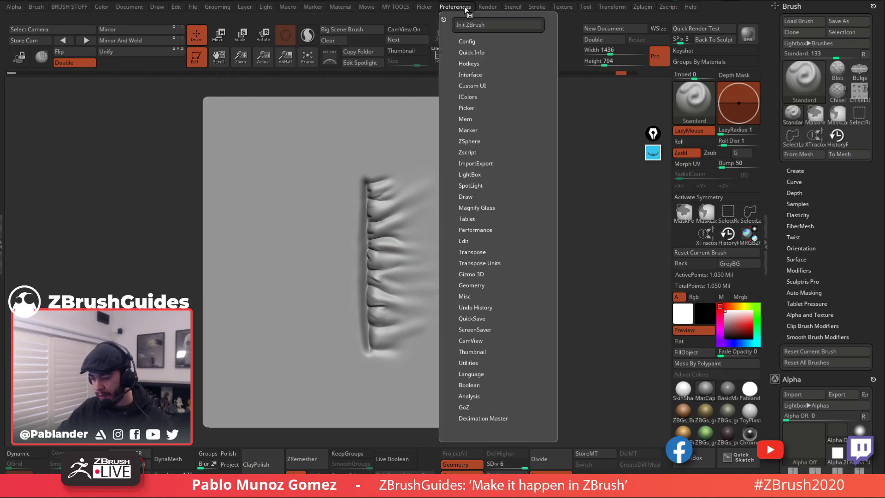
pyautogui.click(466, 42)
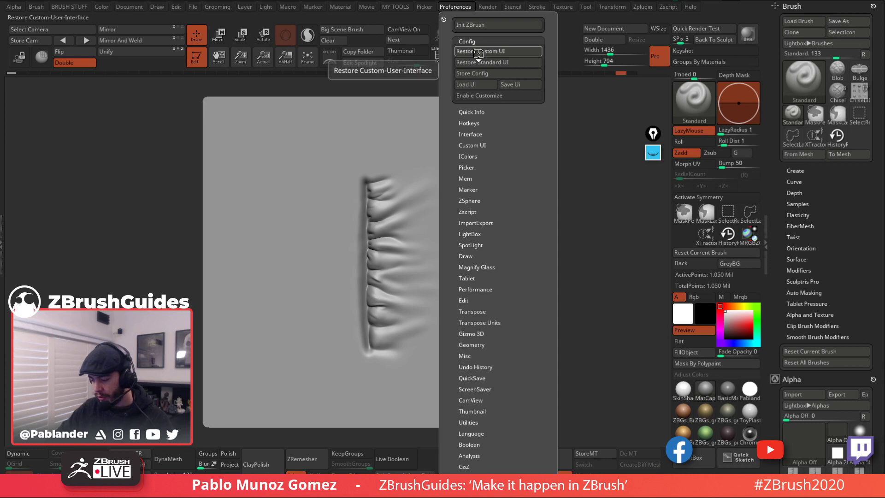
pyautogui.click(479, 51)
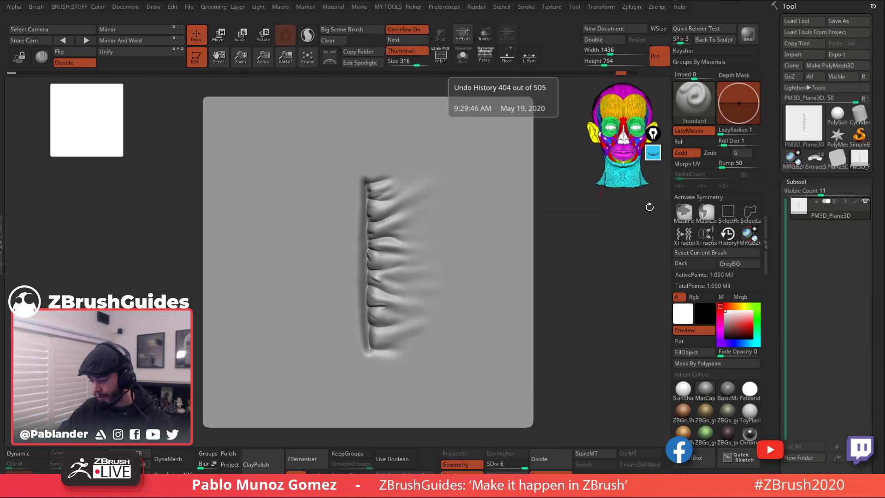
pyautogui.click(406, 30)
pyautogui.click(408, 51)
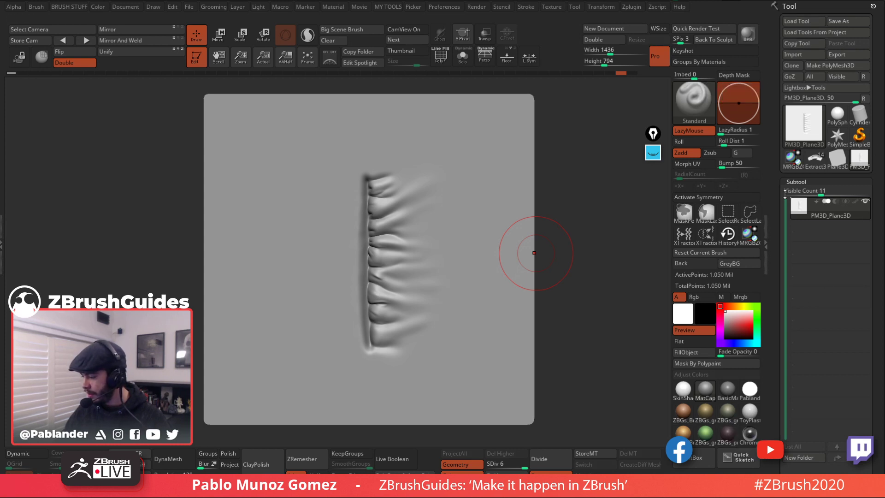
# Step: Load the saved puffy-jacket01 brush and test it with one loop around the seam, undoing the stroke
pyautogui.click(35, 7)
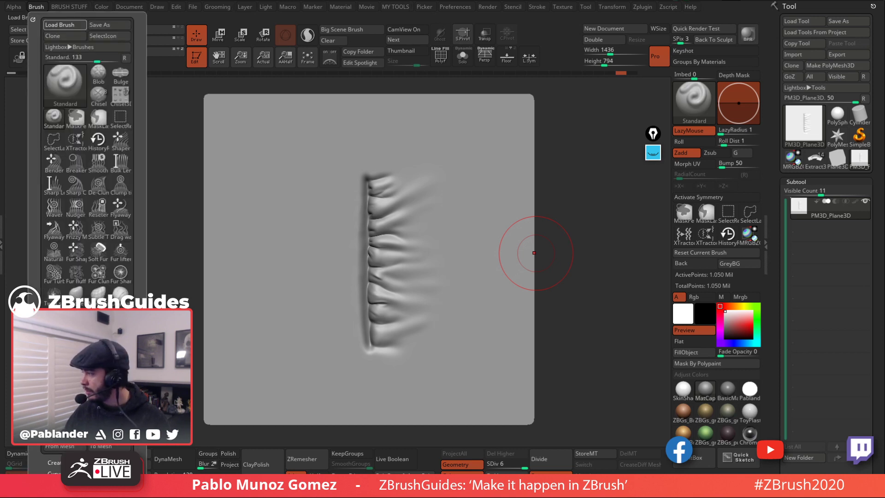
pyautogui.click(65, 24)
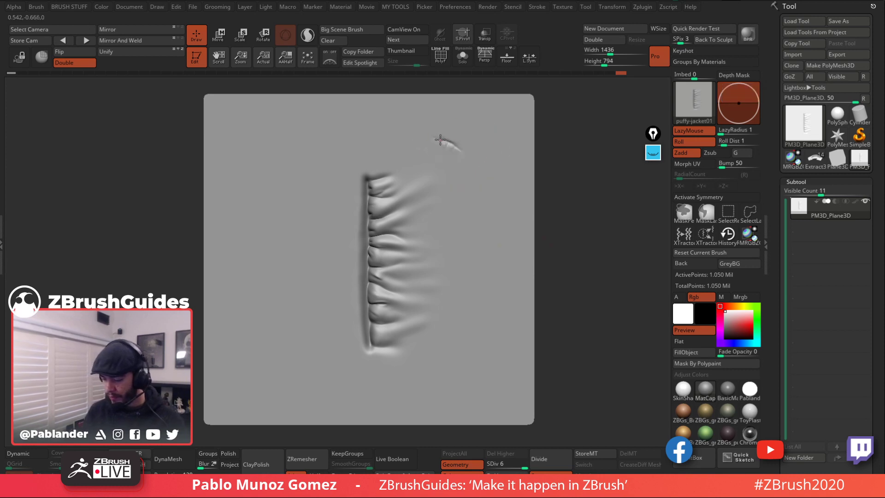
pyautogui.moveTo(441, 139)
pyautogui.mouseDown()
pyautogui.moveTo(261, 276)
pyautogui.moveTo(480, 217)
pyautogui.moveTo(434, 162)
pyautogui.mouseUp()
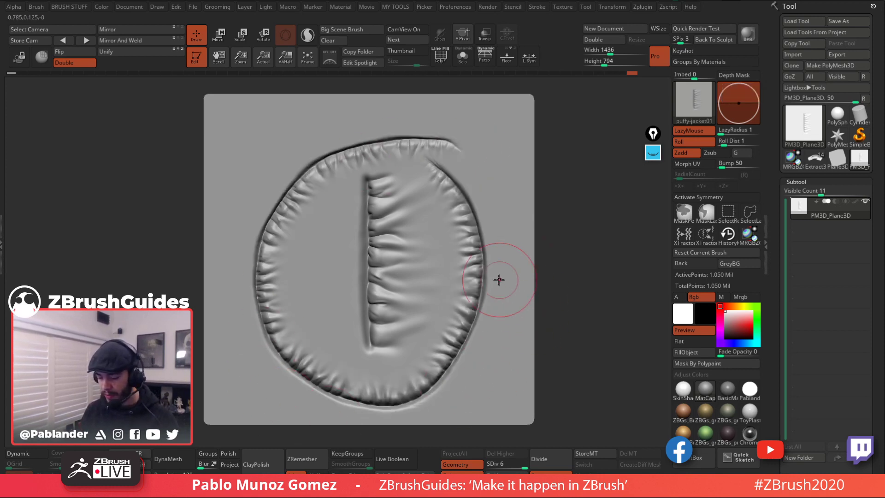
pyautogui.hotkey('ctrl', 'z')
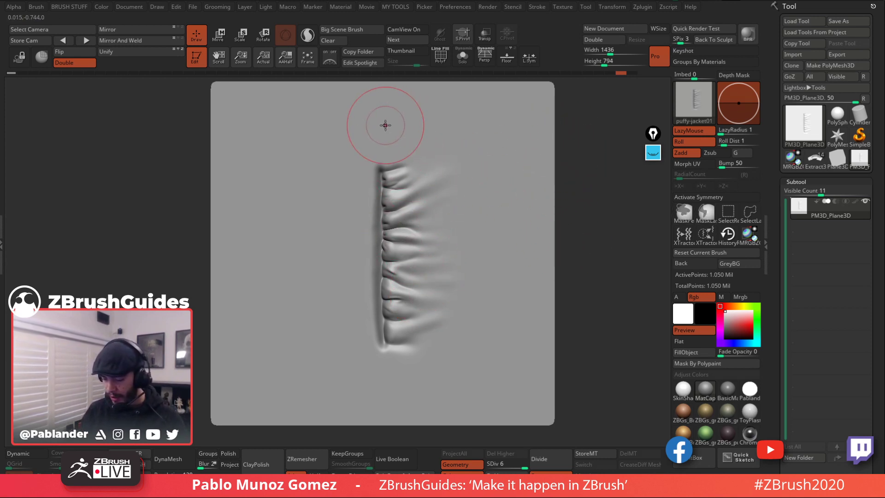
# Step: Mask the folded side of the seam and the plane's upper and lower areas with MaskLasso, leaving the flat side beside the seam unmasked
pyautogui.press('ctrl')
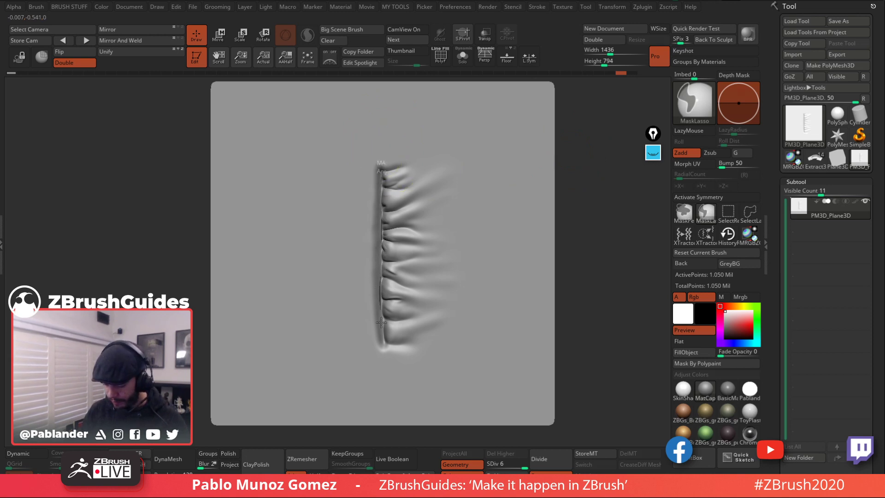
pyautogui.moveTo(382, 322)
pyautogui.keyDown('ctrl'); pyautogui.mouseDown()
pyautogui.moveTo(487, 316)
pyautogui.moveTo(389, 128)
pyautogui.moveTo(381, 180)
pyautogui.mouseUp(); pyautogui.keyUp('ctrl')
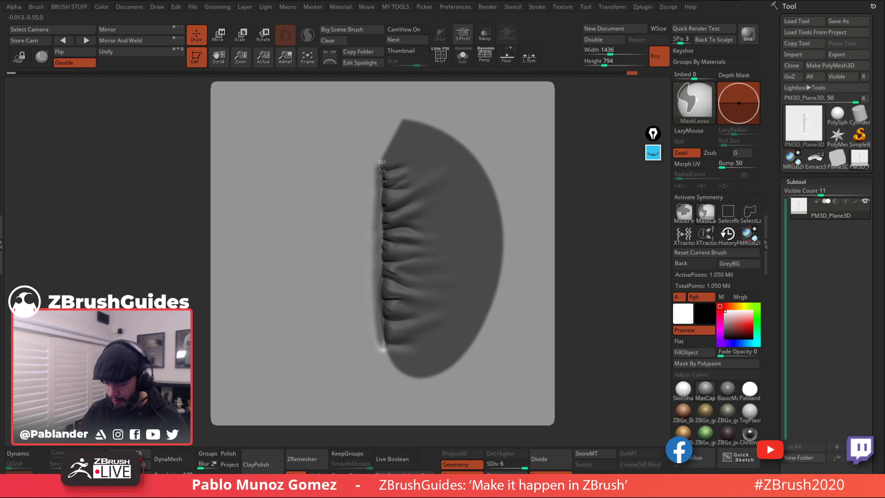
pyautogui.keyDown('ctrl'); pyautogui.moveTo(379, 290); pyautogui.dragTo(383, 355); pyautogui.keyUp('ctrl')
pyautogui.moveTo(383, 168)
pyautogui.keyDown('ctrl'); pyautogui.mouseDown()
pyautogui.moveTo(297, 133)
pyautogui.moveTo(563, 157)
pyautogui.moveTo(565, 165)
pyautogui.mouseUp(); pyautogui.keyUp('ctrl')
pyautogui.moveTo(385, 345)
pyautogui.keyDown('ctrl'); pyautogui.mouseDown()
pyautogui.moveTo(364, 362)
pyautogui.moveTo(390, 444)
pyautogui.moveTo(534, 81)
pyautogui.moveTo(424, 76)
pyautogui.mouseUp(); pyautogui.keyUp('ctrl')
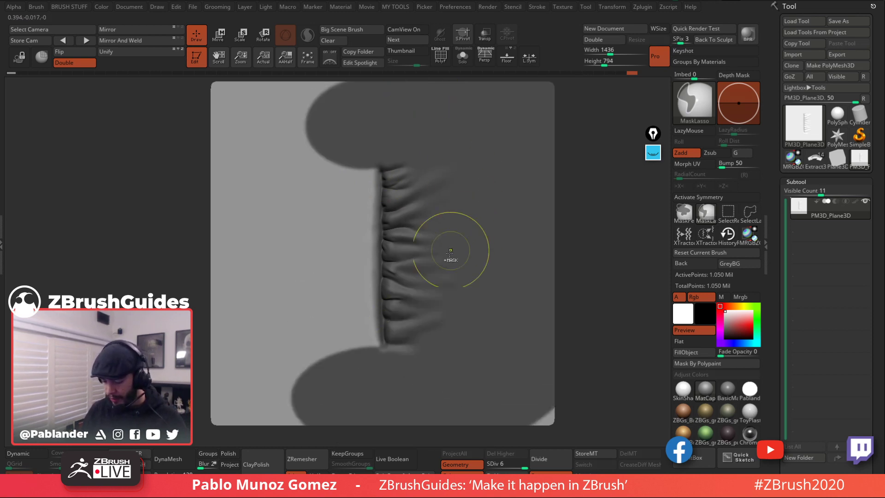
pyautogui.moveTo(368, 157)
pyautogui.keyDown('ctrl'); pyautogui.mouseDown()
pyautogui.moveTo(217, 154)
pyautogui.moveTo(366, 159)
pyautogui.mouseUp(); pyautogui.keyUp('ctrl')
pyautogui.moveTo(361, 361)
pyautogui.keyDown('ctrl'); pyautogui.mouseDown()
pyautogui.moveTo(320, 362)
pyautogui.moveTo(329, 446)
pyautogui.moveTo(339, 442)
pyautogui.moveTo(185, 394)
pyautogui.moveTo(592, 431)
pyautogui.moveTo(571, 286)
pyautogui.mouseUp(); pyautogui.keyUp('ctrl')
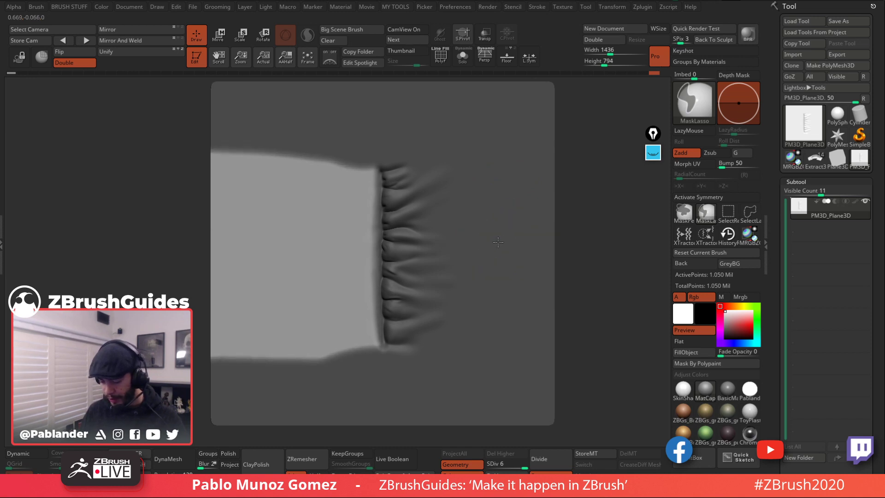
pyautogui.keyDown('ctrl'); pyautogui.click(582, 218); pyautogui.keyUp('ctrl')
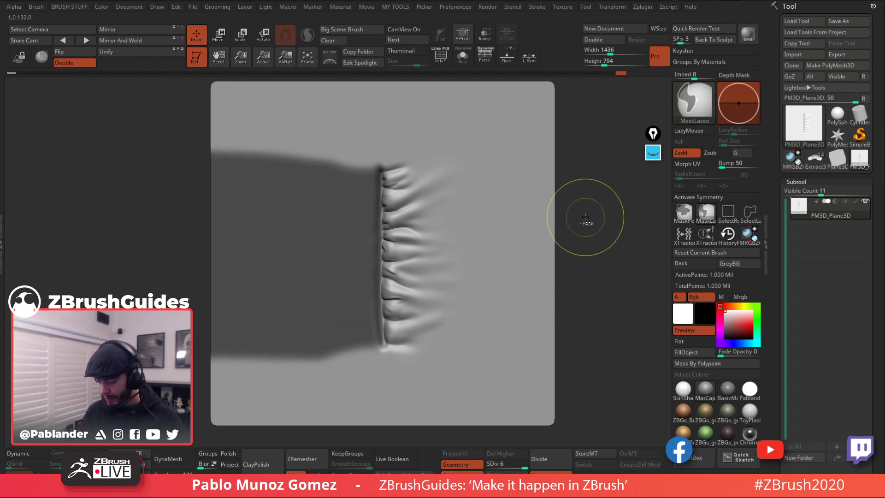
pyautogui.keyDown('ctrl'); pyautogui.click(579, 256); pyautogui.keyUp('ctrl')
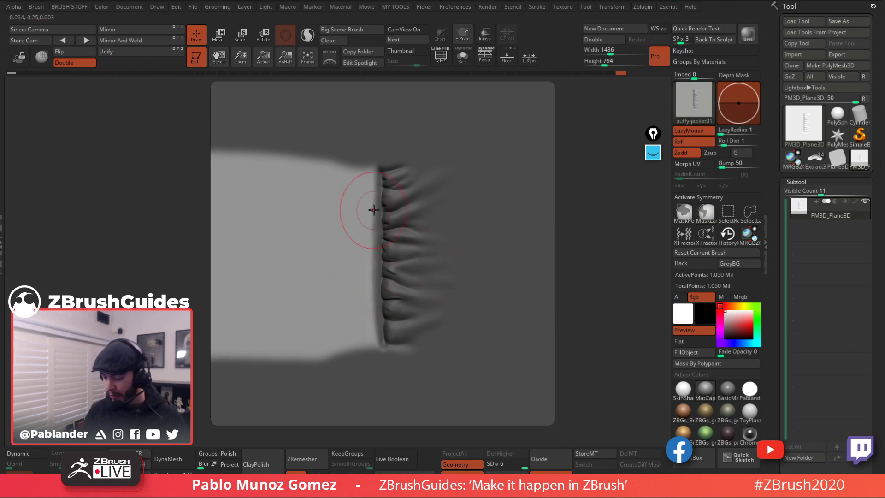
# Step: Try puffy-jacket01 strokes along the unmasked side of the seam and undo them
pyautogui.moveTo(371, 161)
pyautogui.mouseDown()
pyautogui.moveTo(312, 283)
pyautogui.moveTo(297, 292)
pyautogui.moveTo(260, 357)
pyautogui.mouseUp()
pyautogui.hotkey('ctrl', 'z')
pyautogui.moveTo(376, 351); pyautogui.dragTo(382, 157)
pyautogui.press('ctrl')
pyautogui.hotkey('ctrl', 'z')
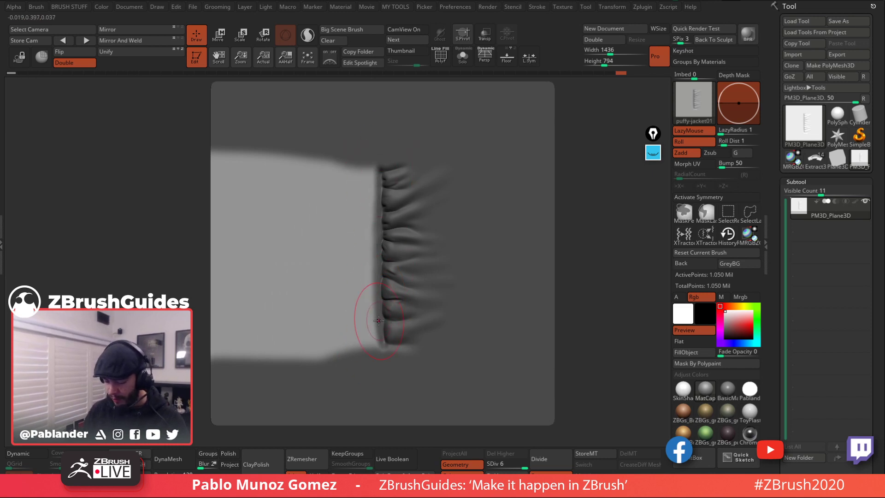
# Step: Enlarge the Draw Size and add puffy-jacket01 folds from bottom to top along the seam's unmasked side, undoing the first stroke
pyautogui.press('space')
pyautogui.moveTo(379, 321); pyautogui.dragTo(401, 320)
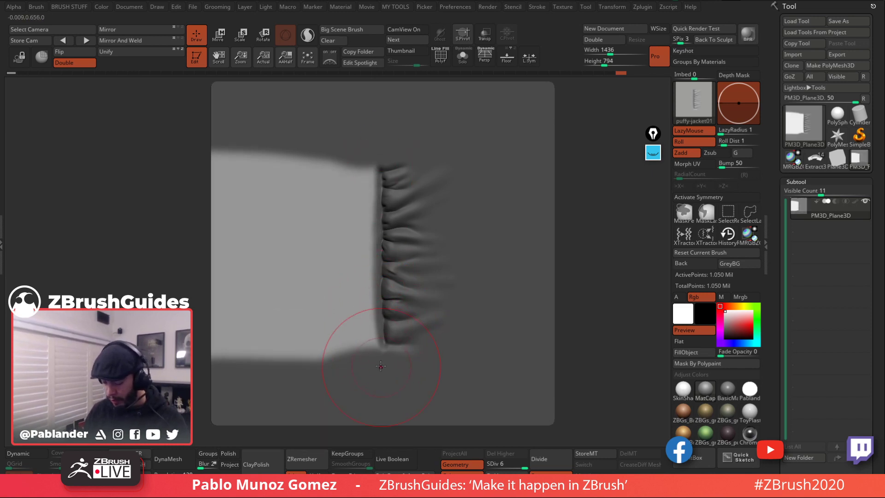
pyautogui.moveTo(380, 255); pyautogui.dragTo(382, 166)
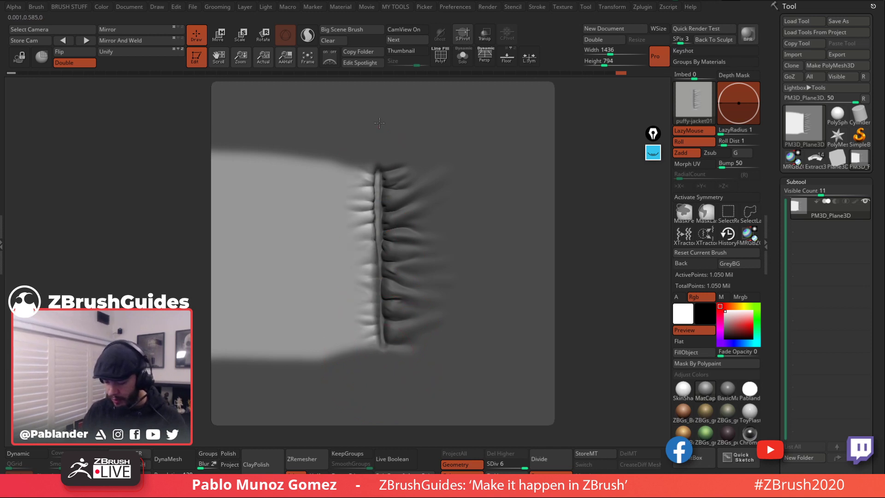
pyautogui.hotkey('ctrl', 'z')
pyautogui.moveTo(377, 363); pyautogui.dragTo(402, 118)
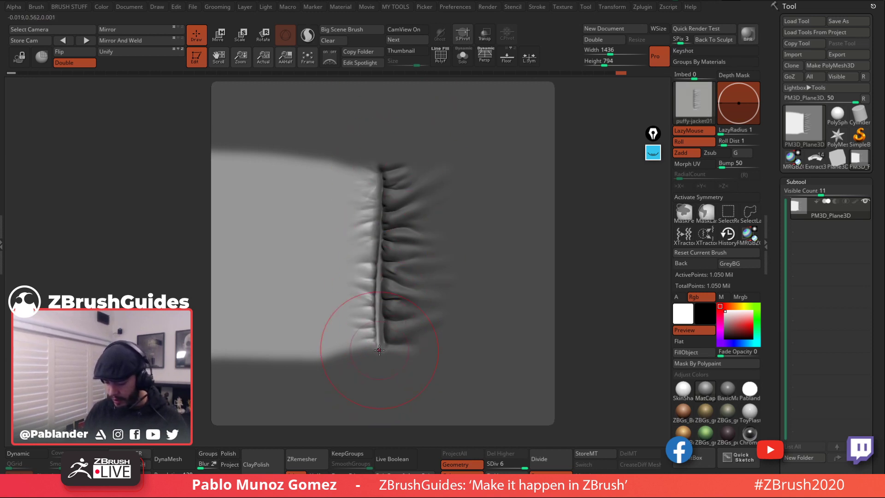
# Step: Try puffy-jacket01 strokes up the seam's unmasked side at a slightly larger Draw Size, undoing each one
pyautogui.hotkey('ctrl', 'z')
pyautogui.moveTo(380, 350); pyautogui.dragTo(390, 100)
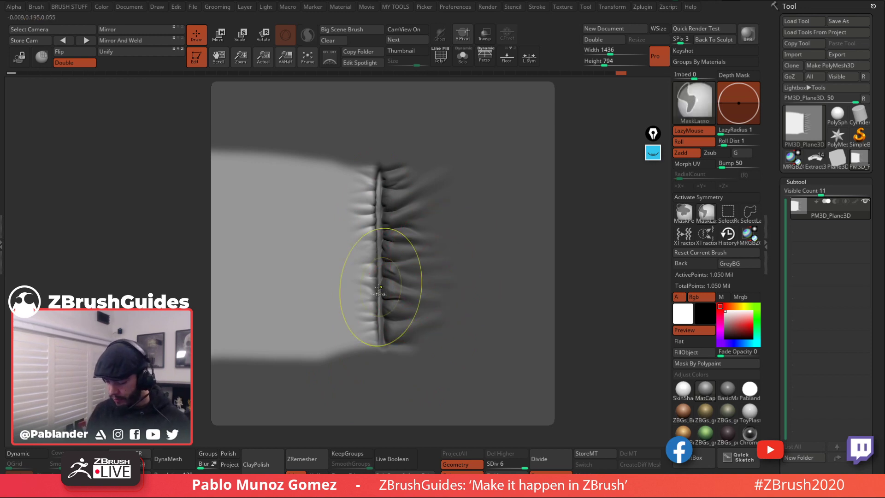
pyautogui.hotkey('ctrl', 'z')
pyautogui.press('space')
pyautogui.moveTo(373, 309); pyautogui.dragTo(382, 309)
pyautogui.moveTo(380, 349); pyautogui.dragTo(383, 112)
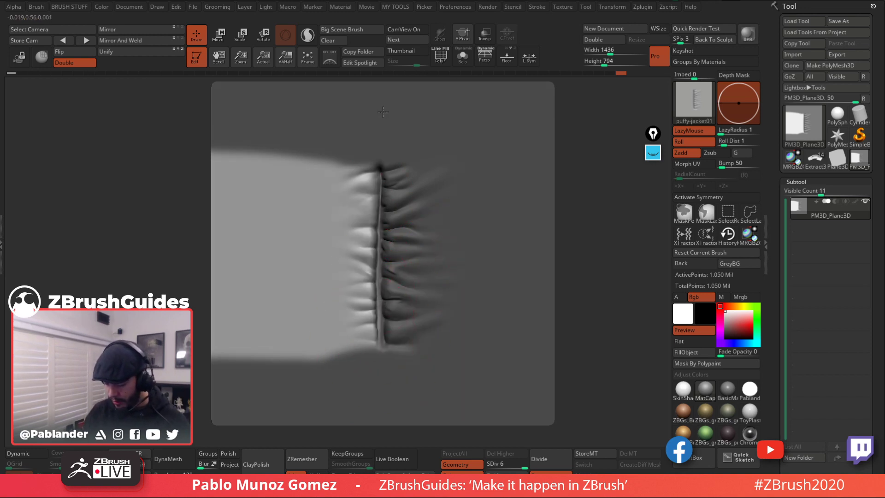
pyautogui.hotkey('ctrl', 'z')
pyautogui.moveTo(382, 346); pyautogui.dragTo(378, 163)
pyautogui.hotkey('ctrl', 'z')
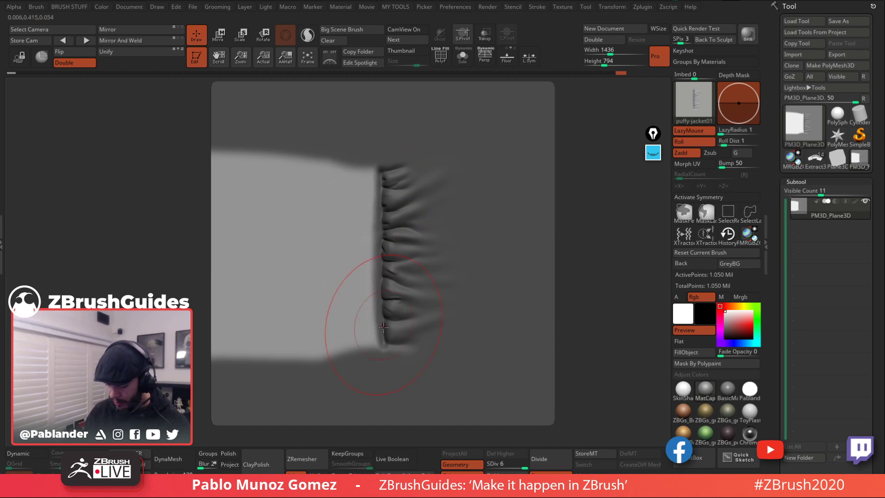
pyautogui.moveTo(384, 231); pyautogui.dragTo(390, 143)
pyautogui.hotkey('ctrl', 'z')
pyautogui.moveTo(379, 346); pyautogui.dragTo(381, 120)
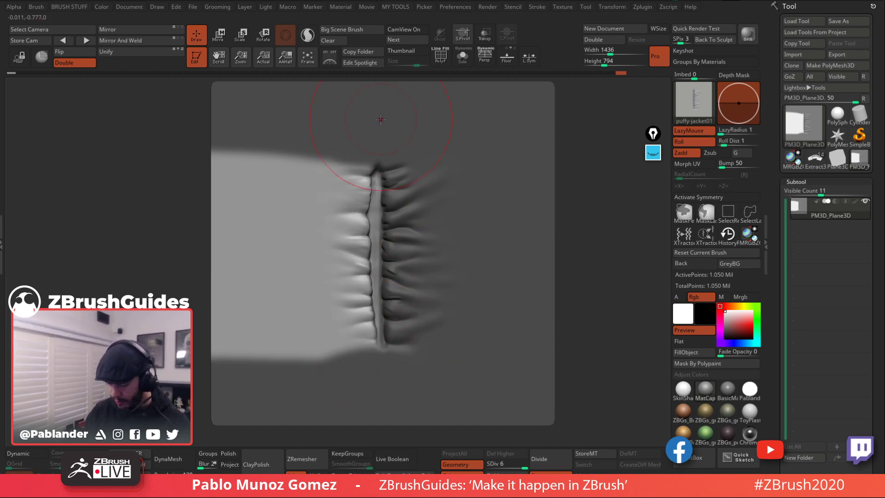
pyautogui.hotkey('ctrl', 'z')
pyautogui.hotkey('ctrl', 'z')
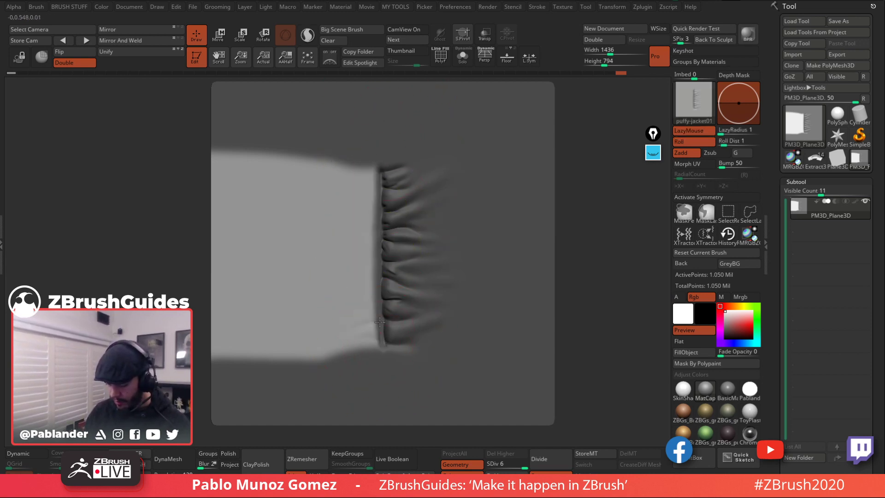
pyautogui.hotkey('ctrl', 'z')
pyautogui.moveTo(377, 349); pyautogui.dragTo(377, 109)
pyautogui.hotkey('ctrl', 'z')
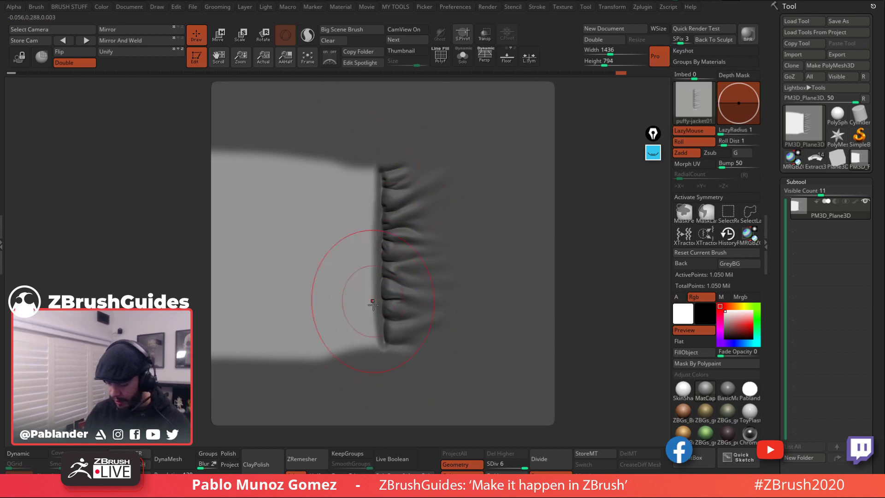
# Step: Lay puffy-jacket01 folds from bottom to top along the seam's unmasked side and clear the mask from the plane
pyautogui.moveTo(377, 278); pyautogui.dragTo(397, 190)
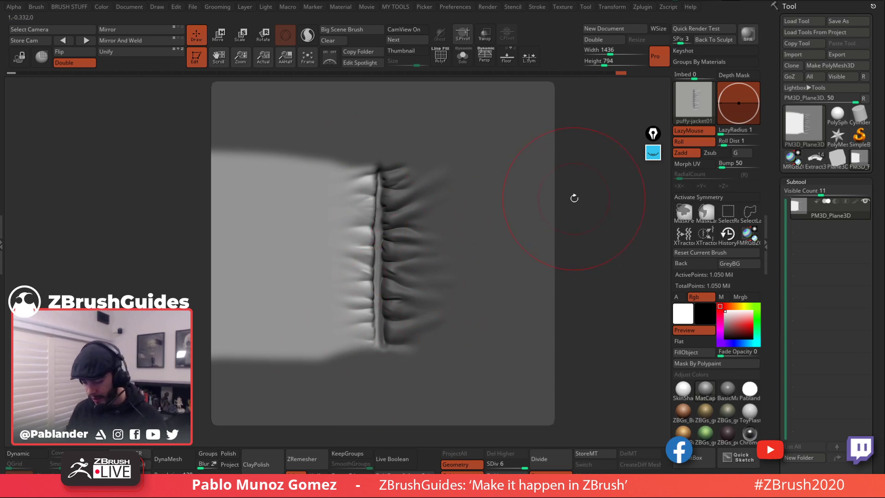
pyautogui.moveTo(574, 199); pyautogui.dragTo(480, 237)
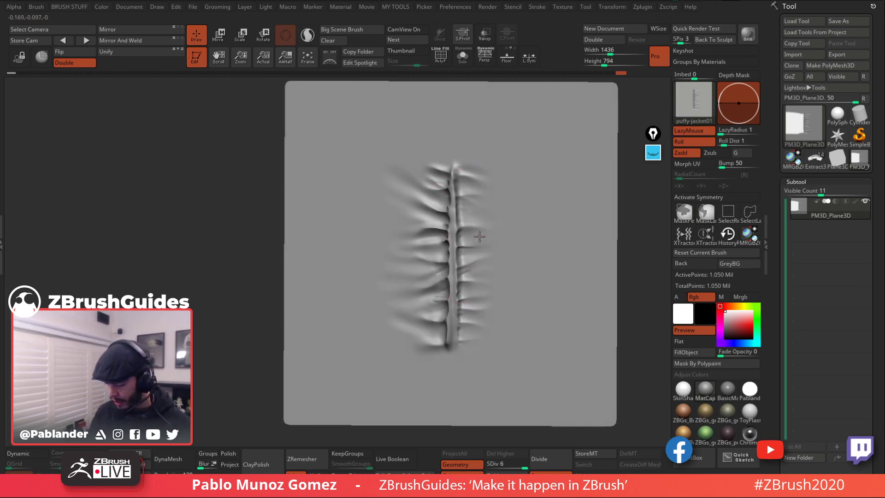
pyautogui.press('space')
pyautogui.keyDown('ctrl'); pyautogui.moveTo(479, 236); pyautogui.dragTo(360, 256, button='right'); pyautogui.keyUp('ctrl')
# Step: Reduce the Draw Size and smooth the ridge running between the two rows of folds
pyautogui.press('space')
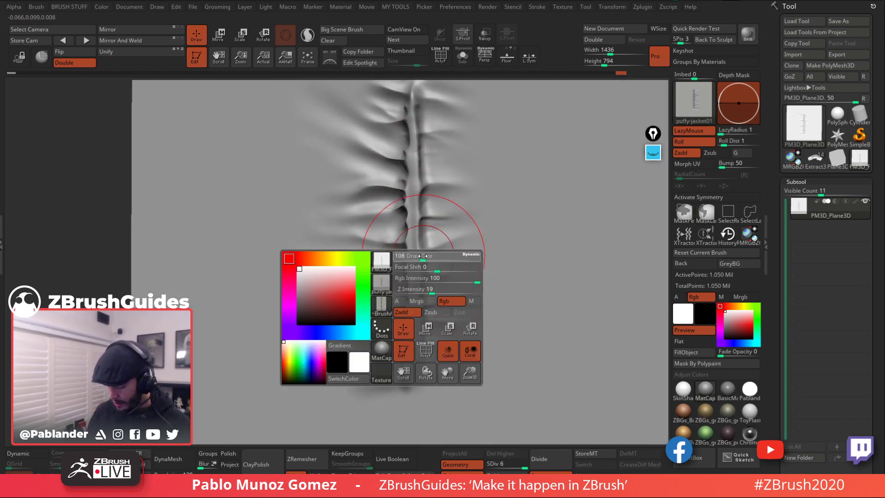
pyautogui.moveTo(423, 256); pyautogui.dragTo(406, 257)
pyautogui.press('shift')
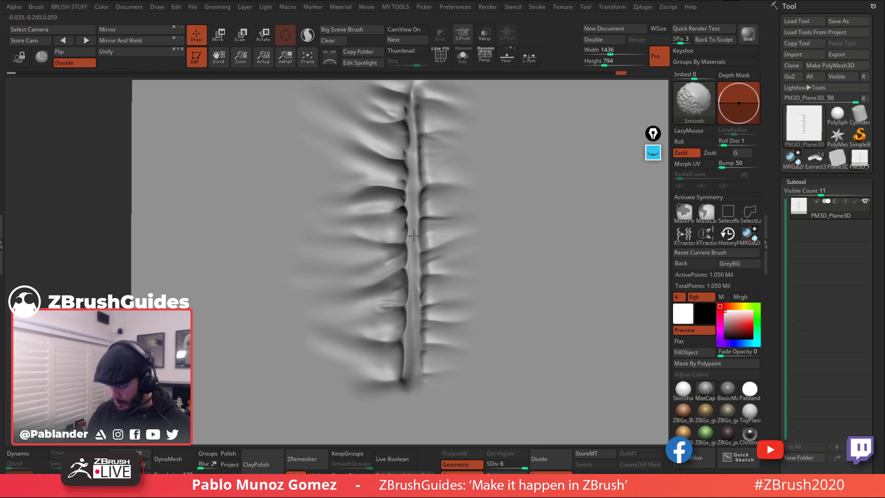
pyautogui.moveTo(410, 366)
pyautogui.mouseDown(button='right')
pyautogui.moveTo(475, 237)
pyautogui.moveTo(498, 249)
pyautogui.moveTo(426, 278)
pyautogui.mouseUp(button='right')
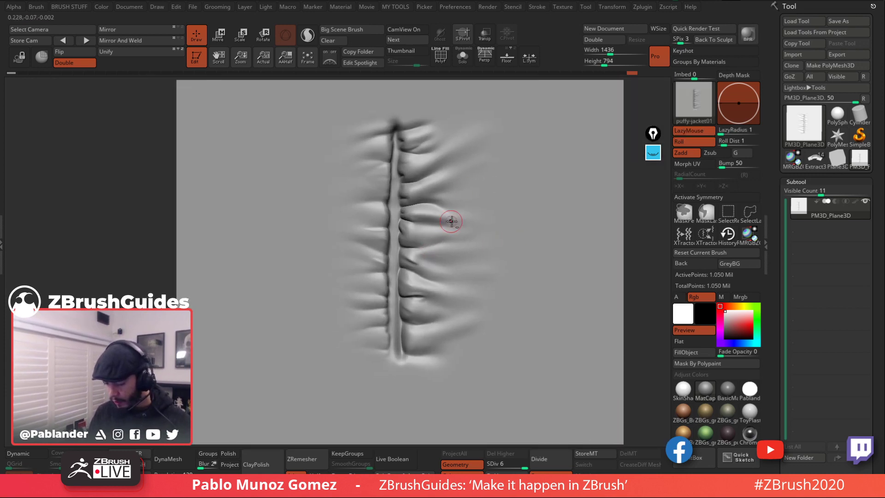
# Step: Build up and lengthen a fold midway along the seam's left side with the Standard brush, smoothing its outer end
pyautogui.press('b')
pyautogui.click(426, 304)
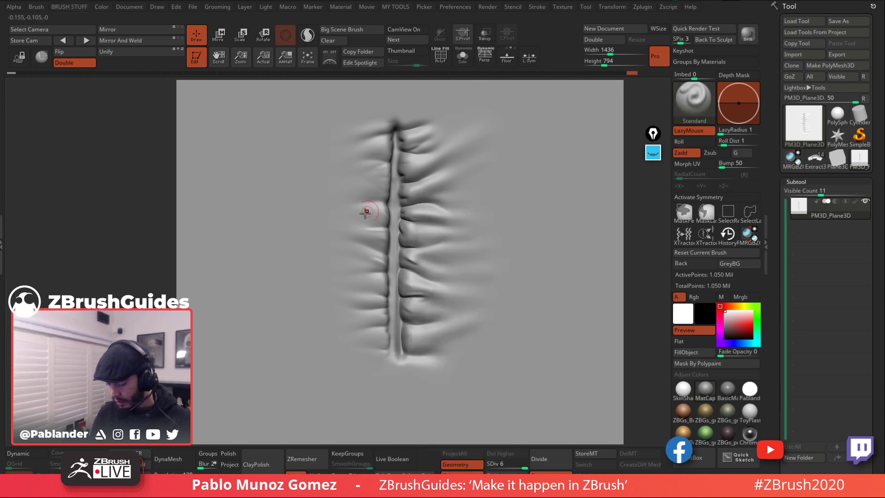
pyautogui.press('space')
pyautogui.press('shift')
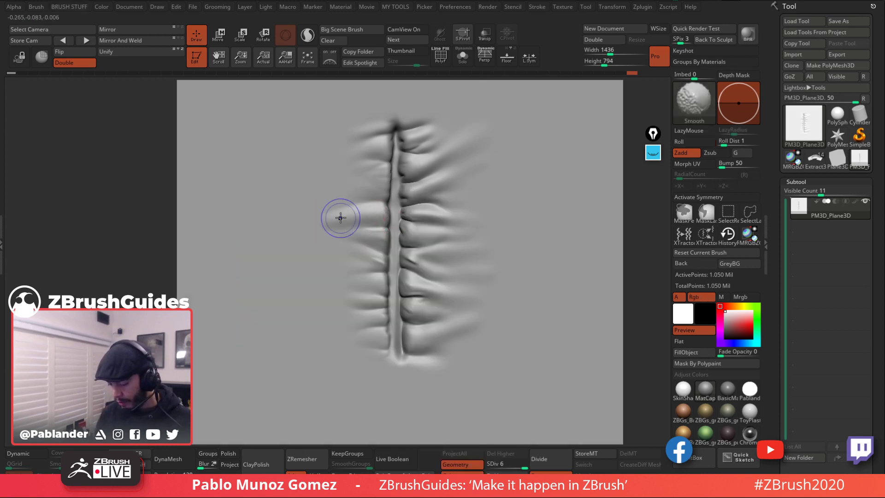
# Step: Make Smooth Stronger the smoothing brush with Z Intensity around 58 and undo the last stroke on the left folds
pyautogui.press('space')
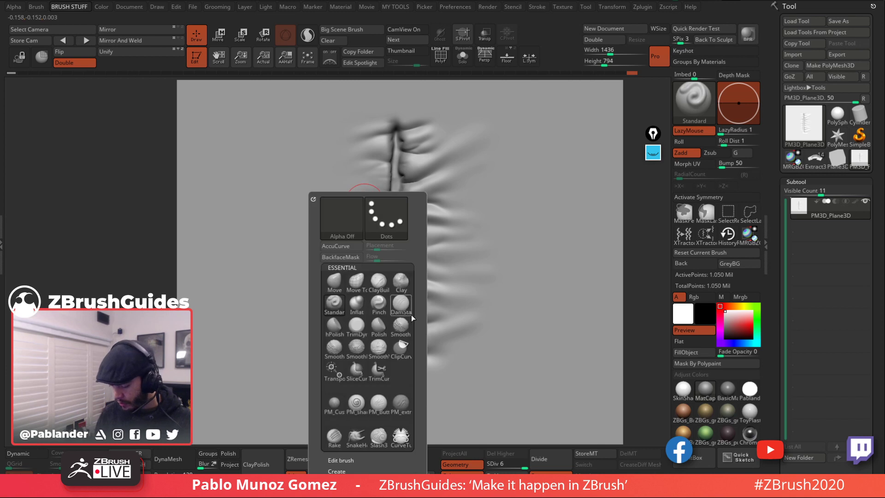
pyautogui.keyDown('shift'); pyautogui.click(411, 314); pyautogui.keyUp('shift')
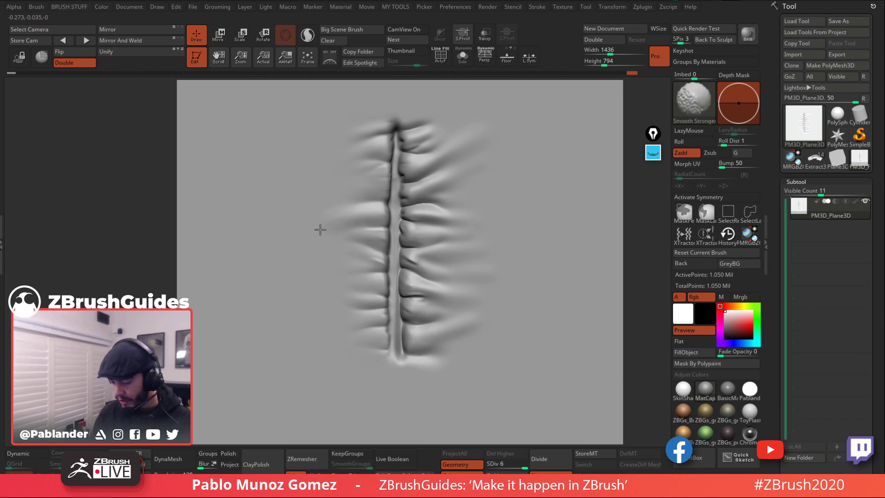
pyautogui.press('space')
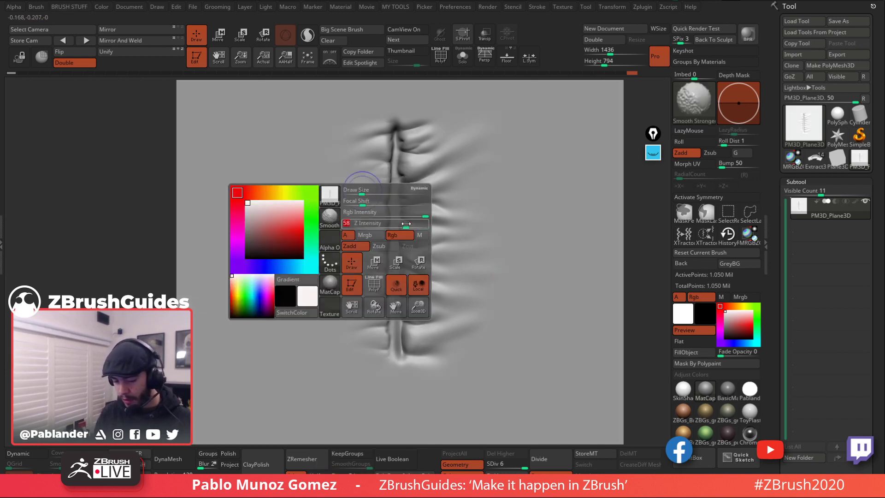
pyautogui.hotkey('ctrl', 'z')
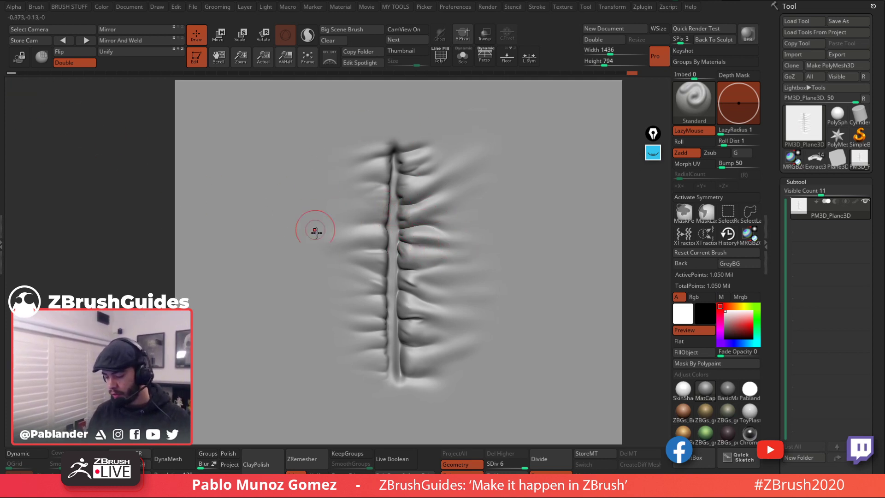
# Step: Extend the upper left folds outward with the Standard brush and blend their ends with Smooth Stronger
pyautogui.press('shift')
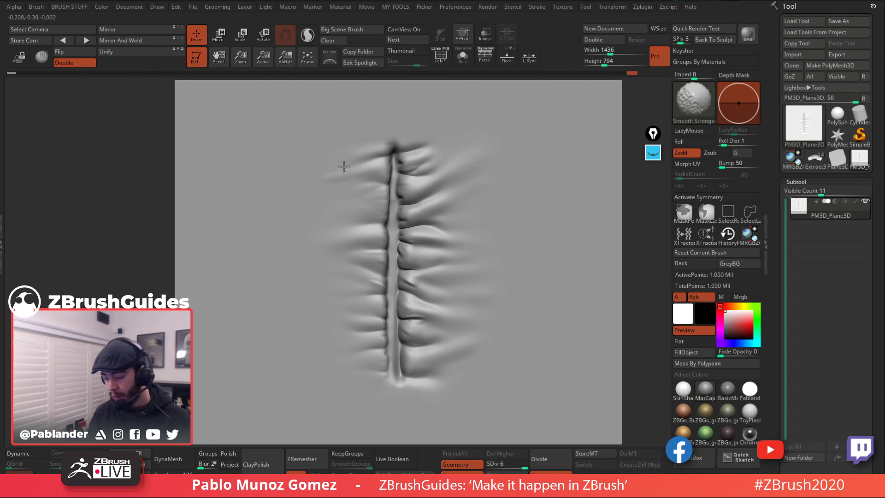
pyautogui.moveTo(316, 194); pyautogui.dragTo(366, 207)
pyautogui.press('shift')
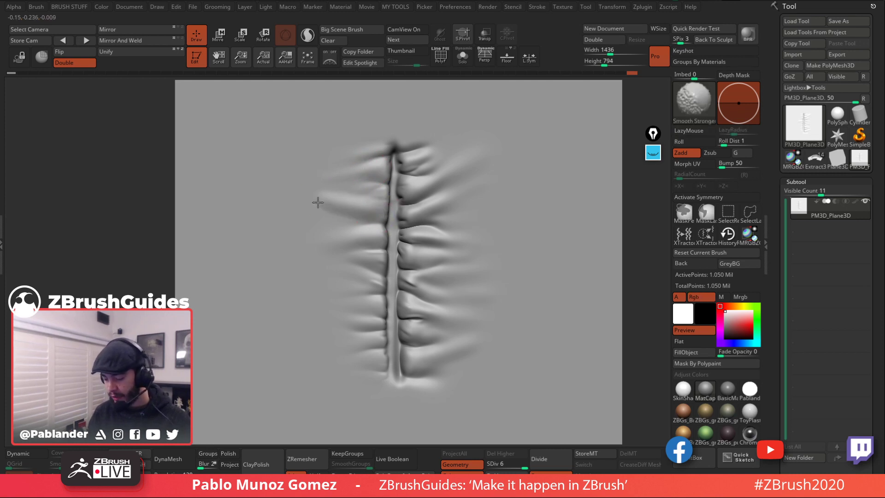
pyautogui.keyDown('alt'); pyautogui.moveTo(427, 288); pyautogui.dragTo(422, 260, button='right'); pyautogui.keyUp('alt')
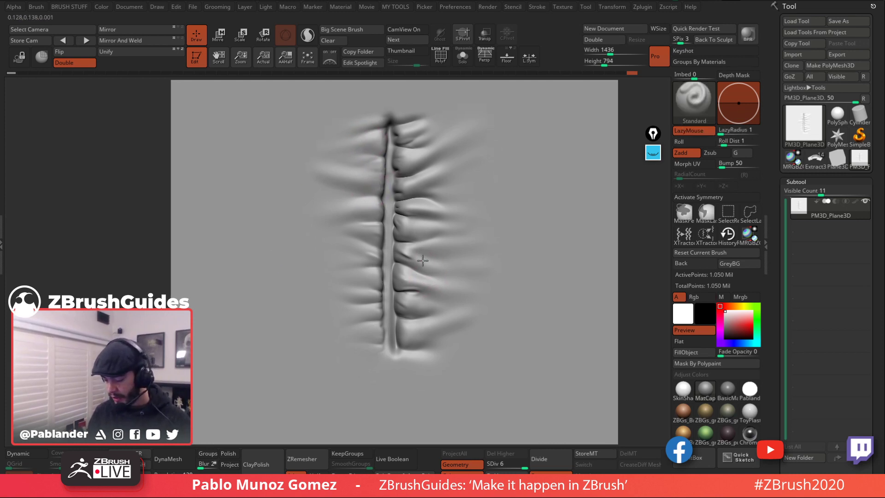
# Step: Carve creases between the middle and upper left folds with the DamStandard brush, softening their outer ends with Smooth Stronger
pyautogui.press('space')
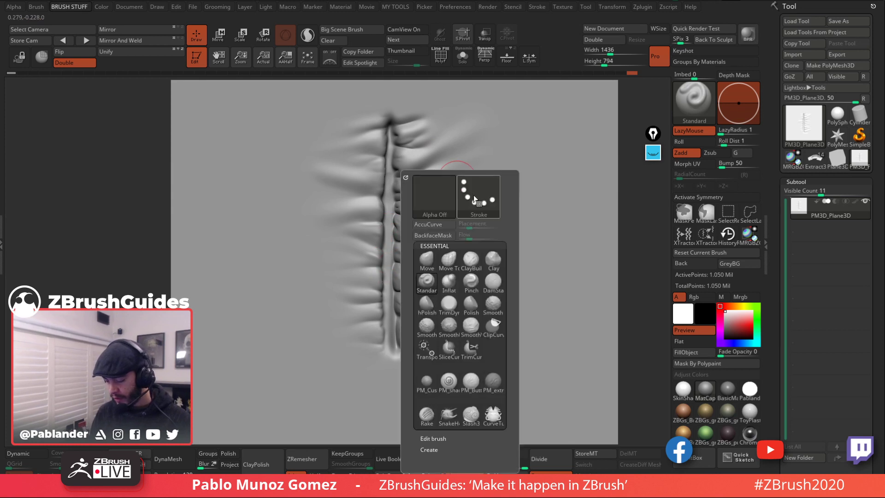
pyautogui.click(494, 306)
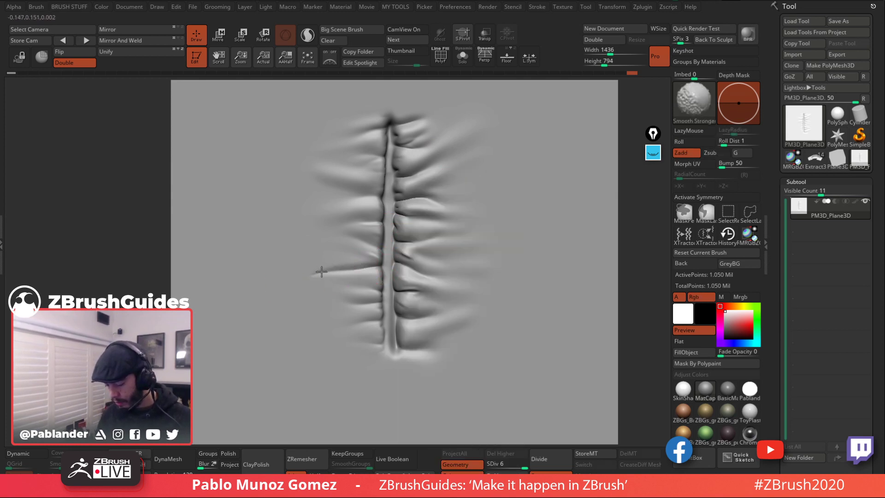
pyautogui.press('space')
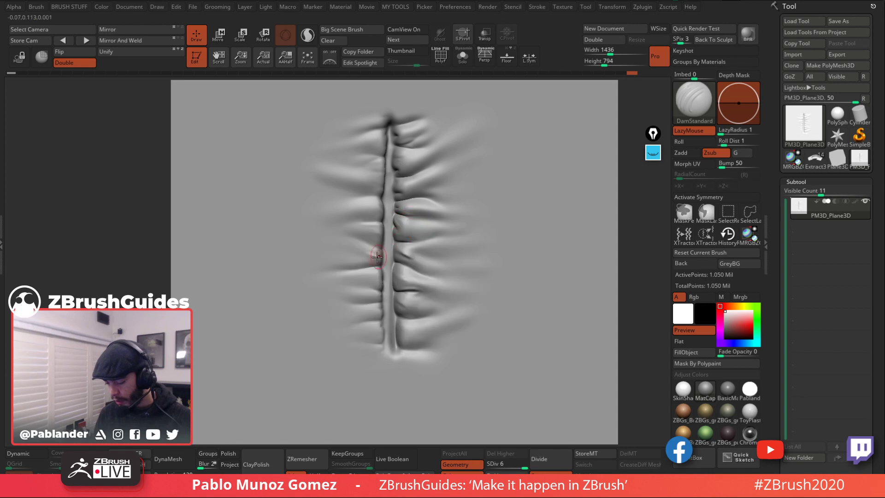
pyautogui.press('shift')
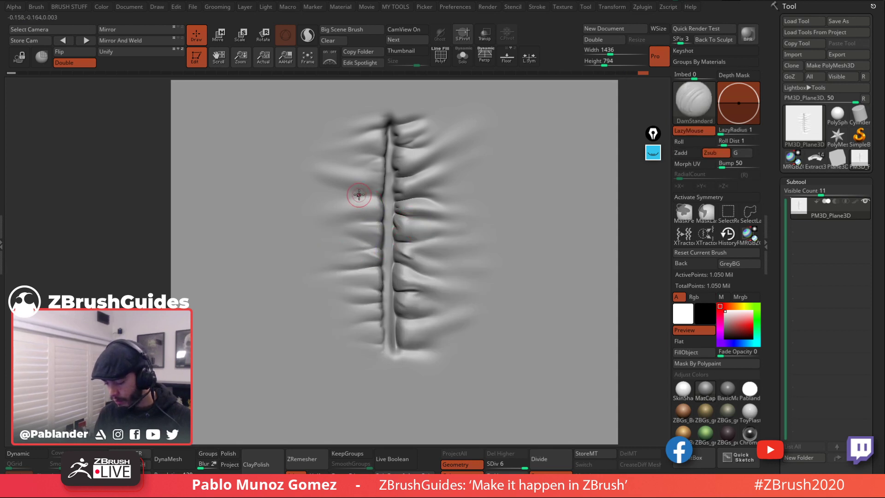
pyautogui.press('shift')
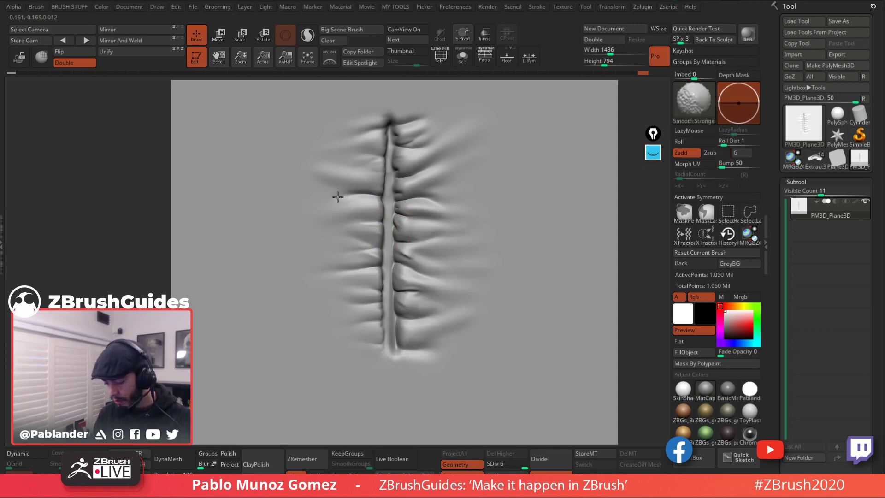
pyautogui.press('shift')
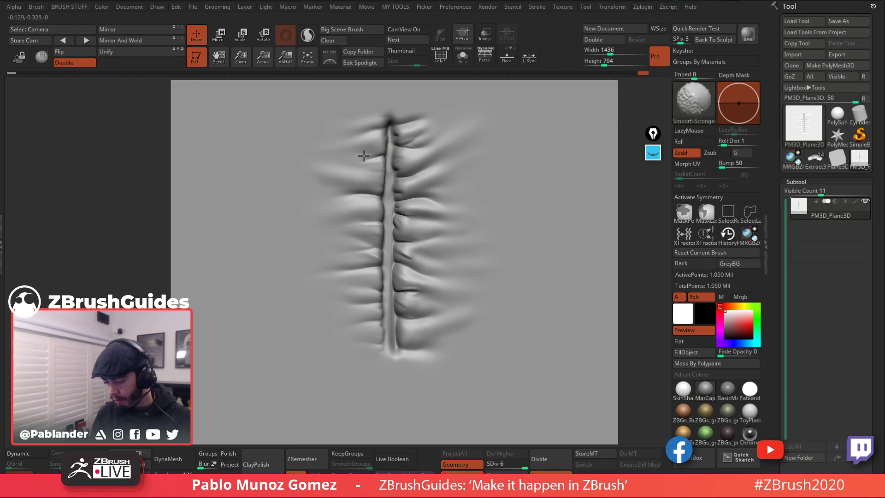
pyautogui.press('shift')
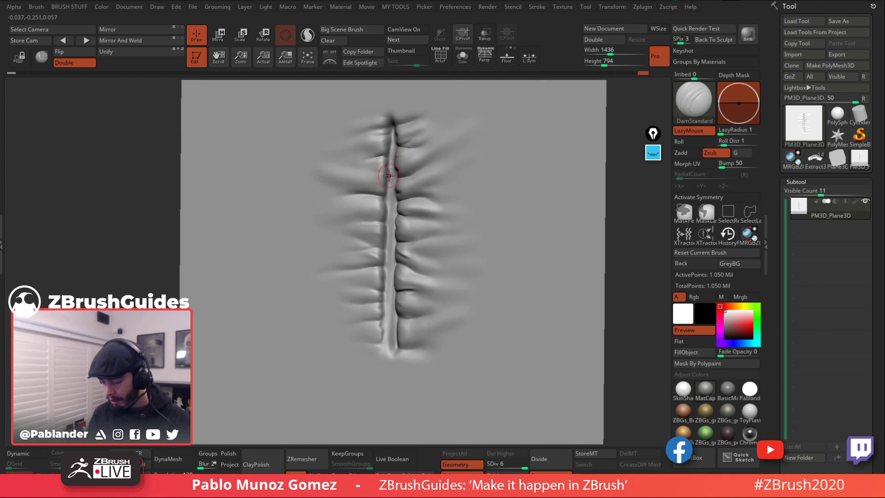
# Step: Deepen the DamStandard creases where the upper and middle left folds meet the ridge, blending them with Smooth Stronger
pyautogui.press('shift')
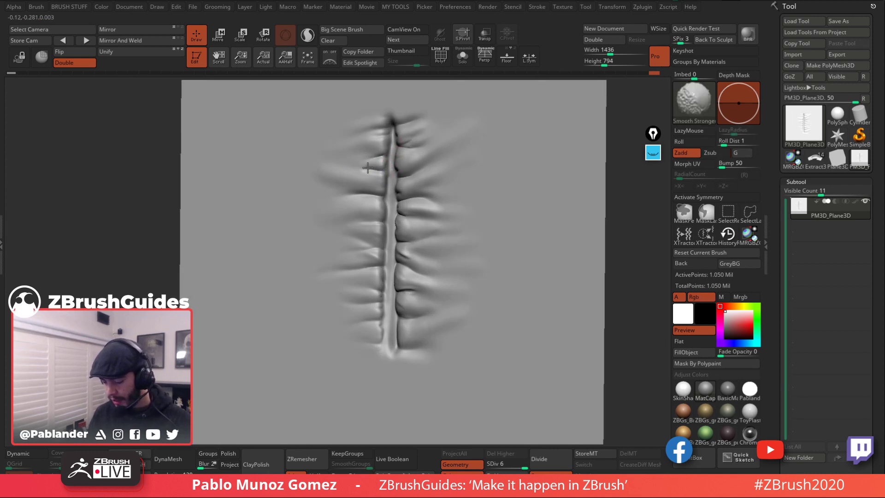
pyautogui.keyDown('shift'); pyautogui.moveTo(379, 170); pyautogui.dragTo(393, 236); pyautogui.keyUp('shift')
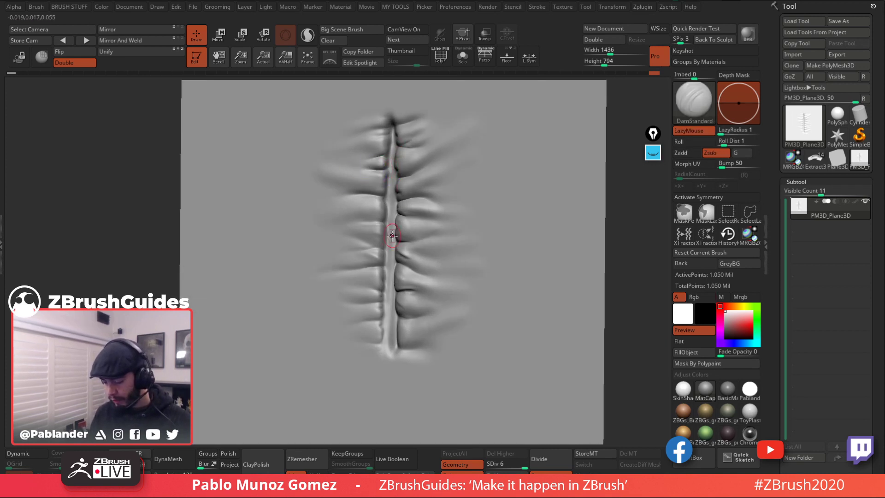
pyautogui.press('shift')
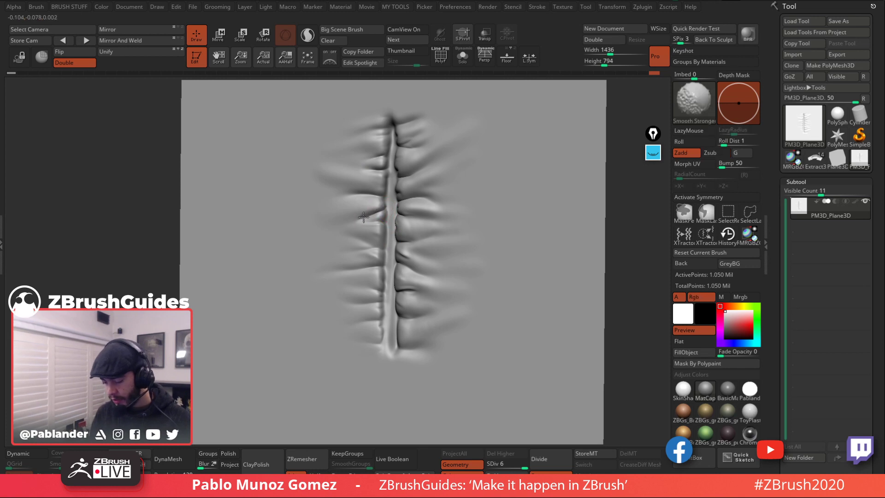
# Step: Carve DamStandard creases between the lower left folds beside the ridge and soften them with Smooth Stronger
pyautogui.press('shift')
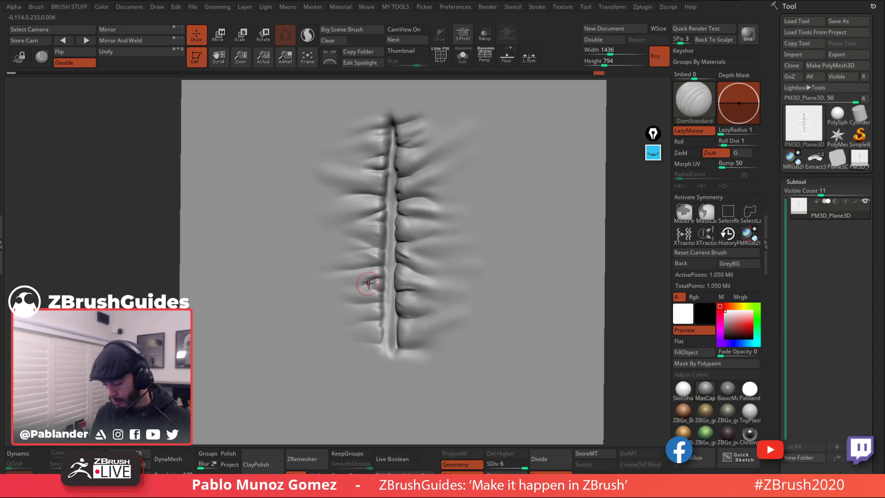
pyautogui.press('shift')
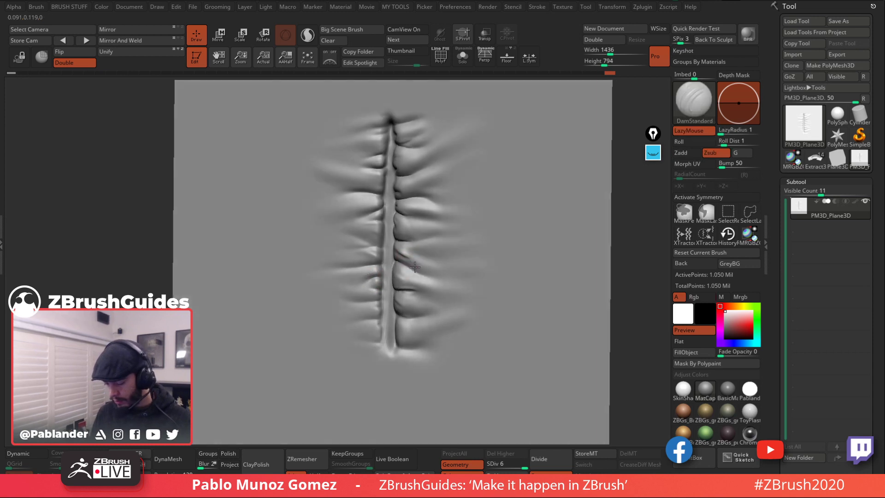
pyautogui.moveTo(380, 274); pyautogui.dragTo(381, 264, button='right')
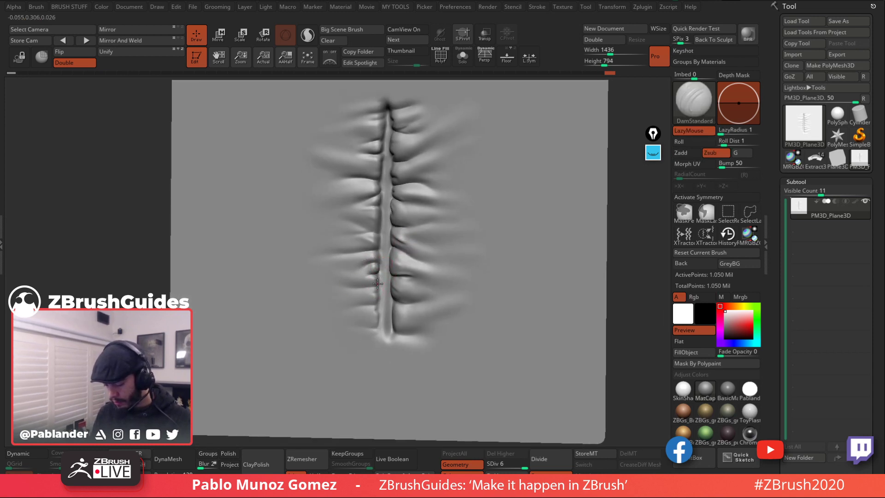
pyautogui.press('shift')
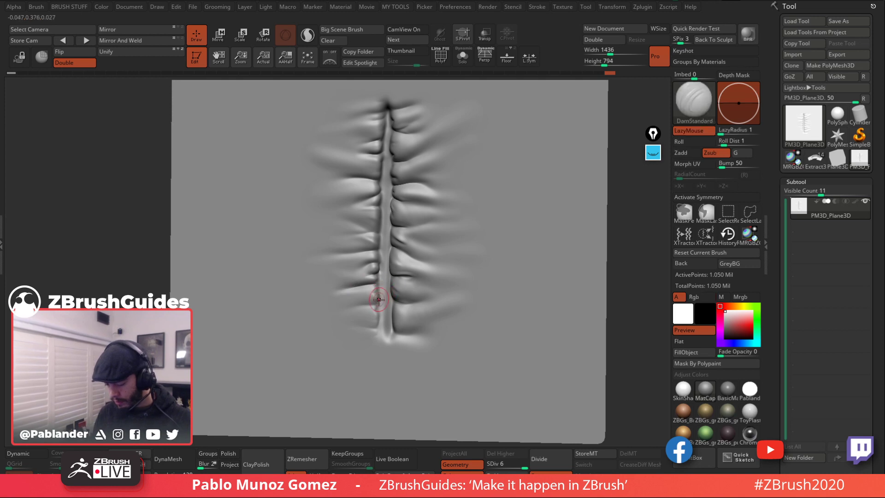
pyautogui.press('shift')
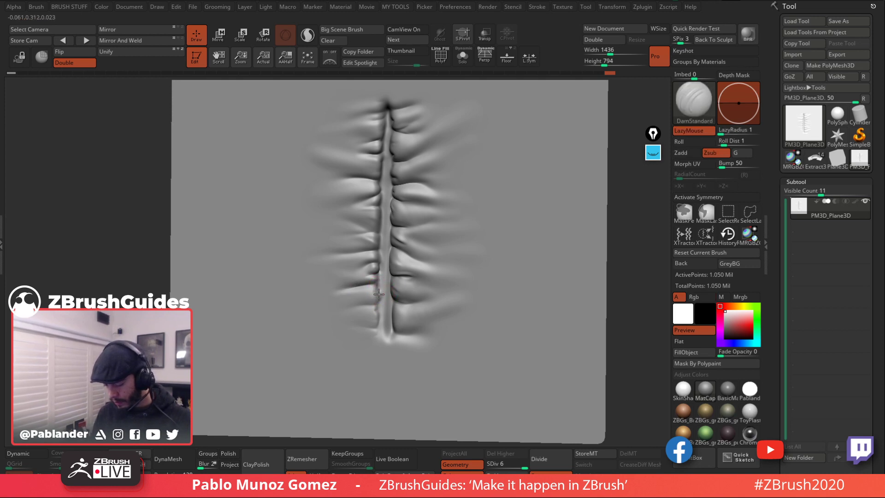
# Step: Carve another DamStandard crease into the bottom left folds near the ridge and blend it with Smooth Stronger
pyautogui.press('shift')
pyautogui.press('shift')
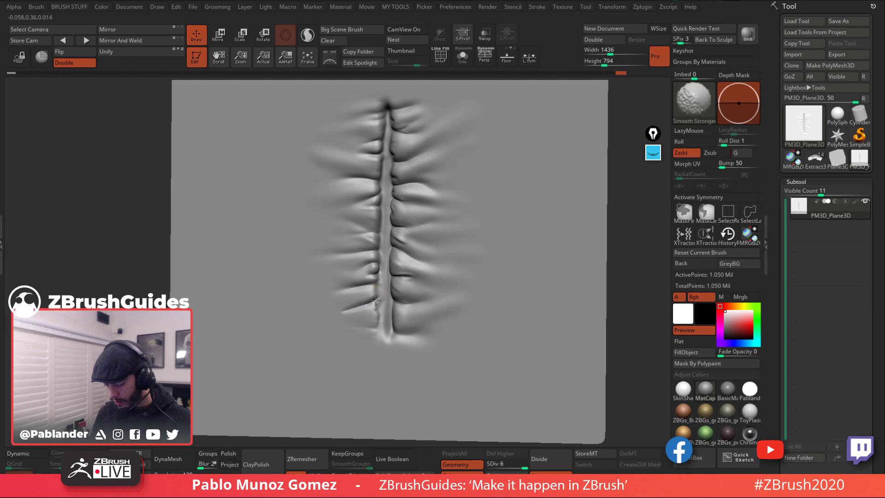
pyautogui.press('space')
pyautogui.press('space')
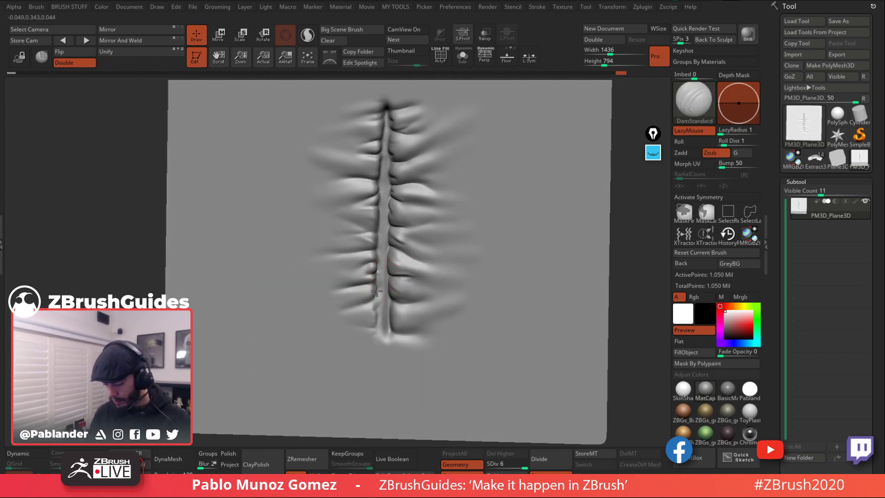
pyautogui.moveTo(380, 314)
pyautogui.mouseDown(button='right')
pyautogui.moveTo(439, 253)
pyautogui.moveTo(434, 227)
pyautogui.moveTo(439, 235)
pyautogui.mouseUp(button='right')
pyautogui.press('space')
pyautogui.press('shift')
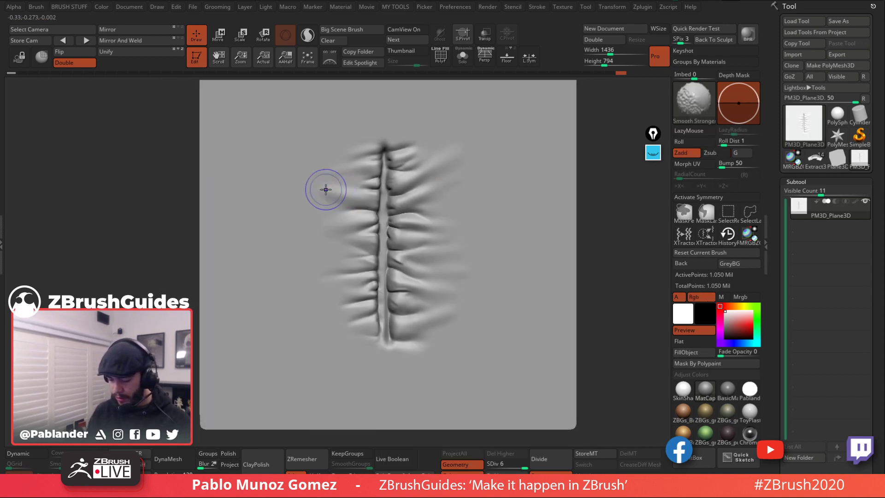
# Step: Build up the left folds with the Standard brush and fade their outer ends with Smooth Stronger
pyautogui.press('b')
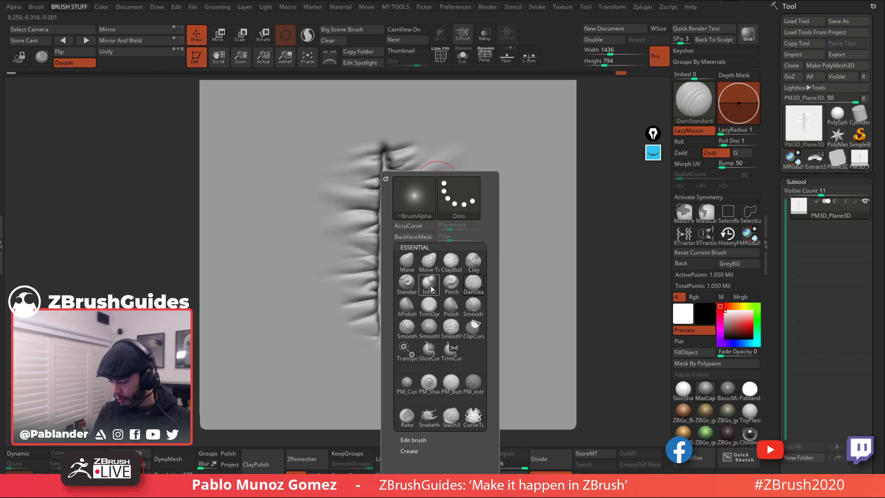
pyautogui.press('s')
pyautogui.press('t')
pyautogui.press('space')
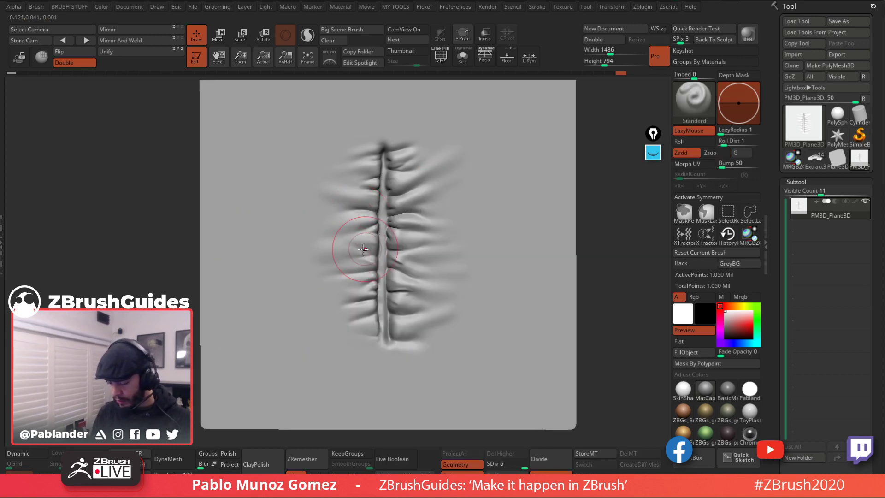
pyautogui.press('shift')
pyautogui.press('shift')
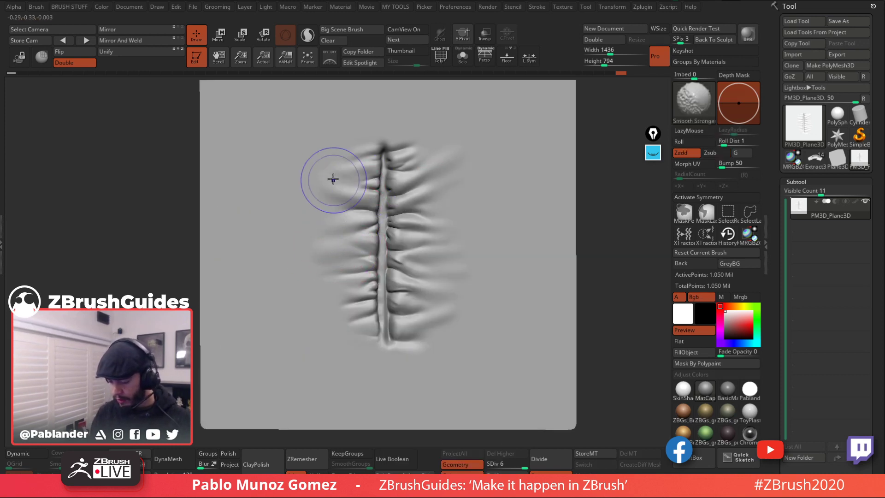
pyautogui.press('shift')
pyautogui.press('shift')
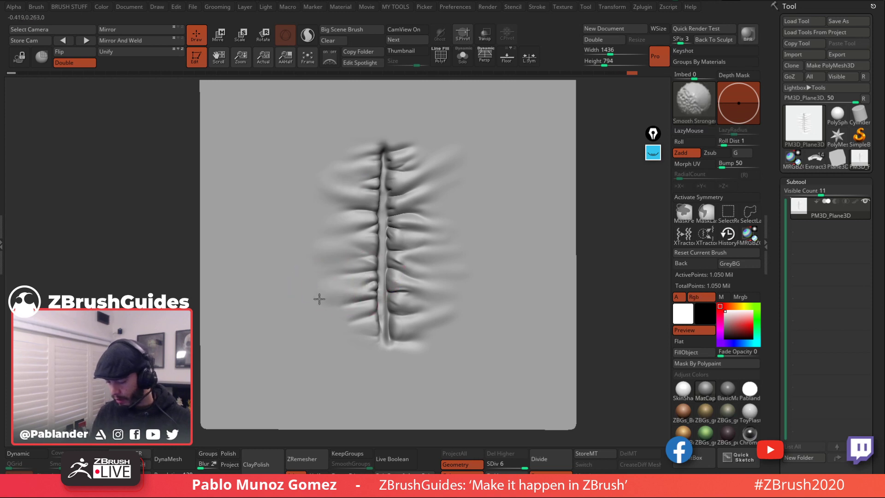
# Step: Switch to the Move brush and lasso-mask the whole right side of the seam up to the ridge
pyautogui.press('b')
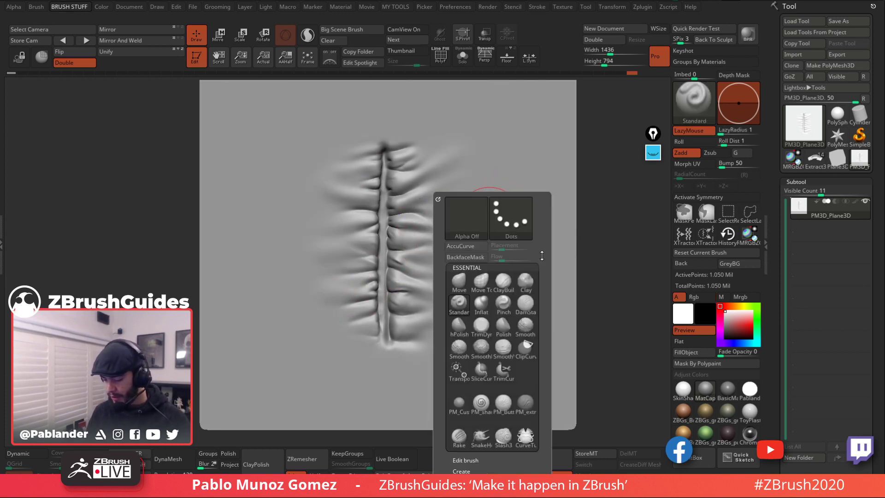
pyautogui.press('b')
pyautogui.click(530, 282)
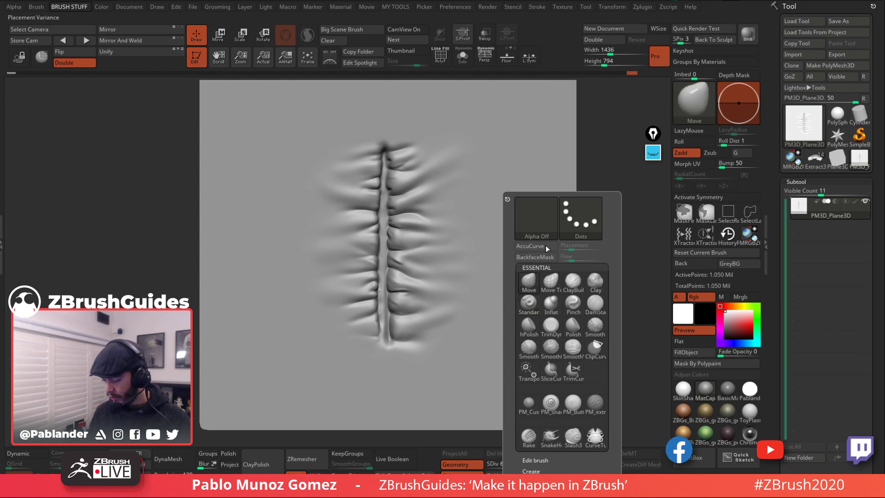
pyautogui.press('space')
pyautogui.press('ctrl')
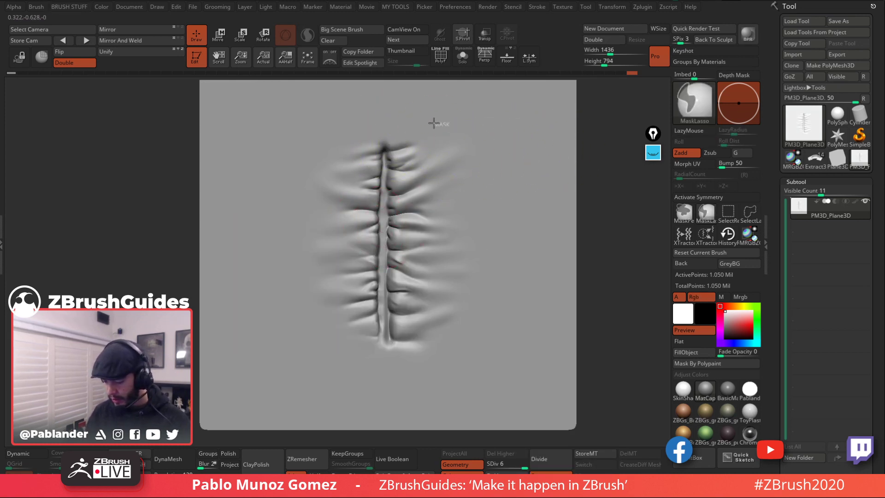
pyautogui.moveTo(446, 123)
pyautogui.keyDown('ctrl'); pyautogui.mouseDown()
pyautogui.moveTo(384, 150)
pyautogui.moveTo(385, 315)
pyautogui.moveTo(499, 247)
pyautogui.moveTo(466, 108)
pyautogui.mouseUp(); pyautogui.keyUp('ctrl')
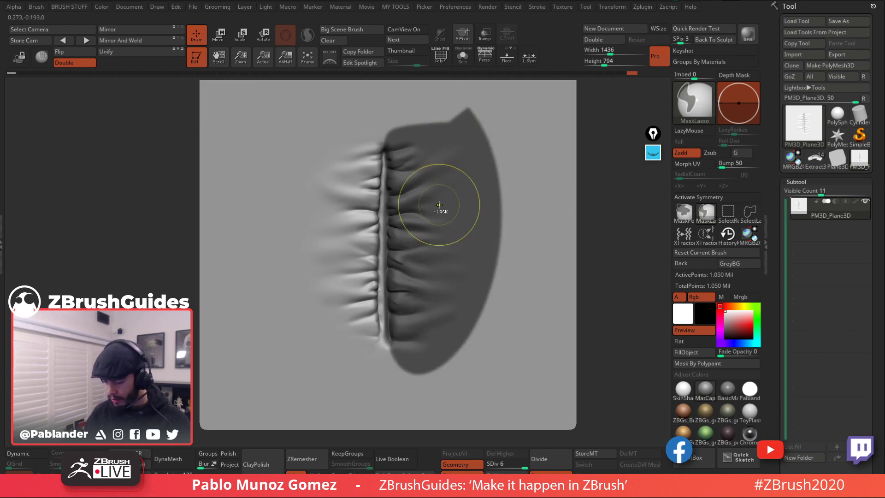
# Step: Reshape the unmasked left side of the seam with the Move brush and clear the mask
pyautogui.press('space')
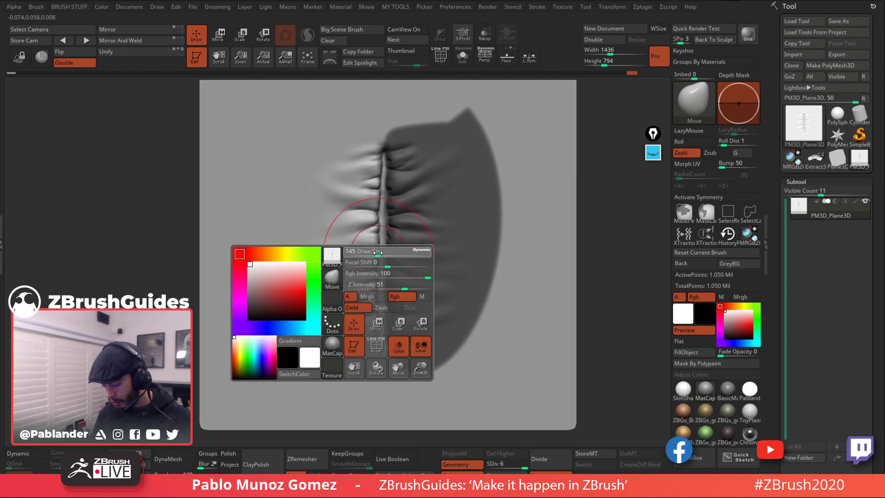
pyautogui.moveTo(372, 245); pyautogui.dragTo(373, 221)
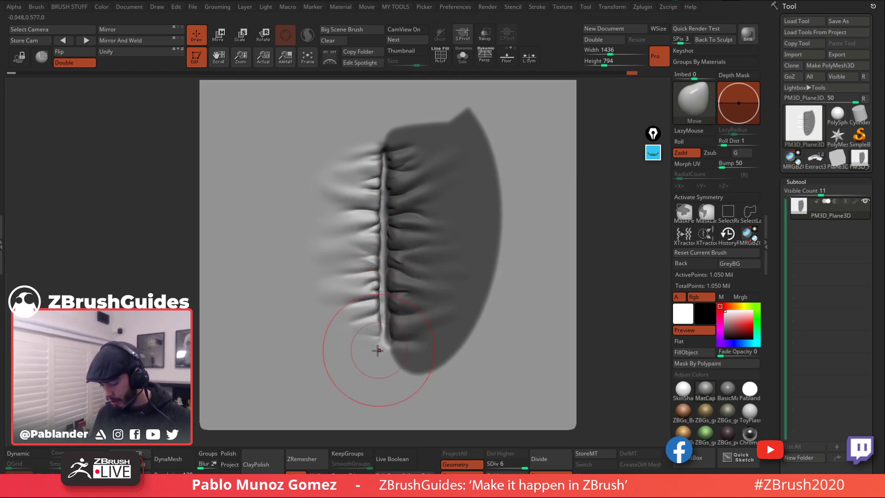
pyautogui.moveTo(373, 353); pyautogui.dragTo(367, 299)
pyautogui.keyDown('ctrl'); pyautogui.moveTo(553, 249); pyautogui.dragTo(508, 279); pyautogui.keyUp('ctrl')
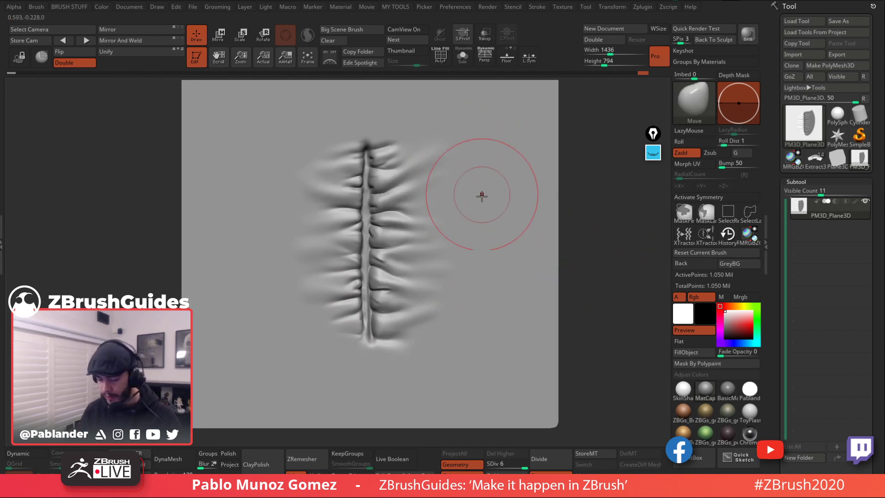
# Step: Adjust the seam's folds with the Move brush and soften the surrounding surface with Smooth Stronger
pyautogui.press('space')
pyautogui.moveTo(480, 197); pyautogui.dragTo(480, 211)
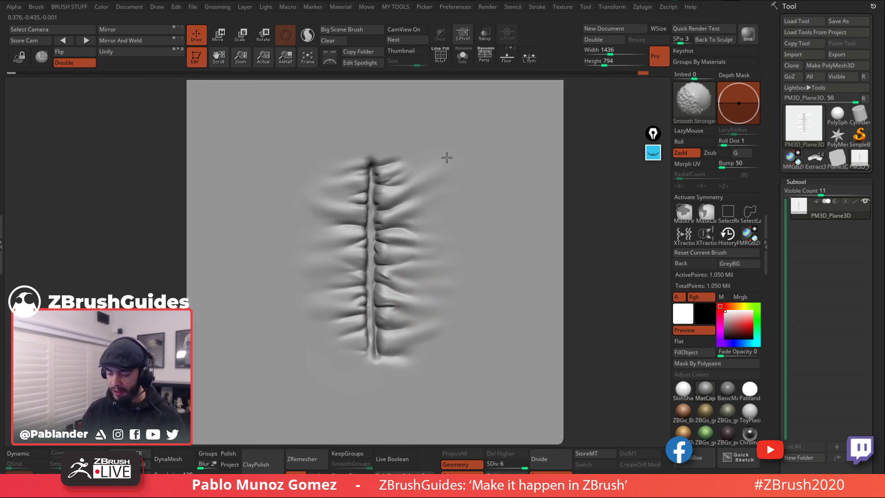
pyautogui.moveTo(567, 281); pyautogui.dragTo(555, 296)
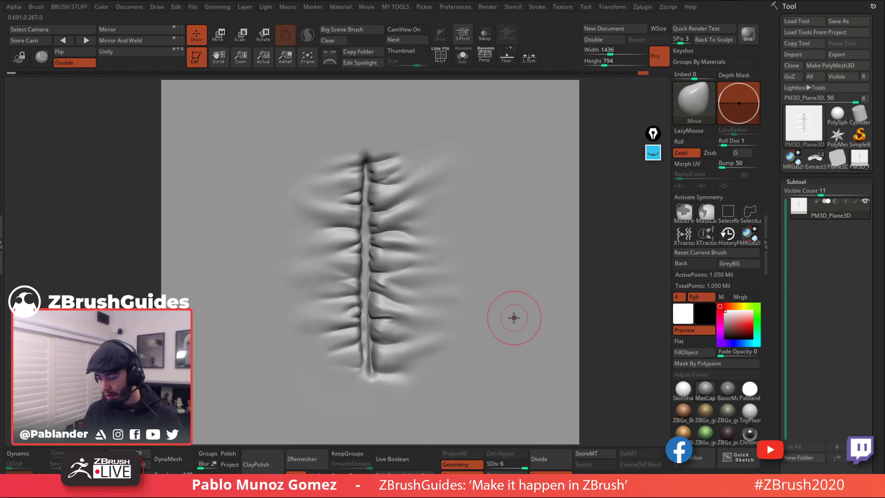
pyautogui.moveTo(507, 314); pyautogui.dragTo(493, 286, button='right')
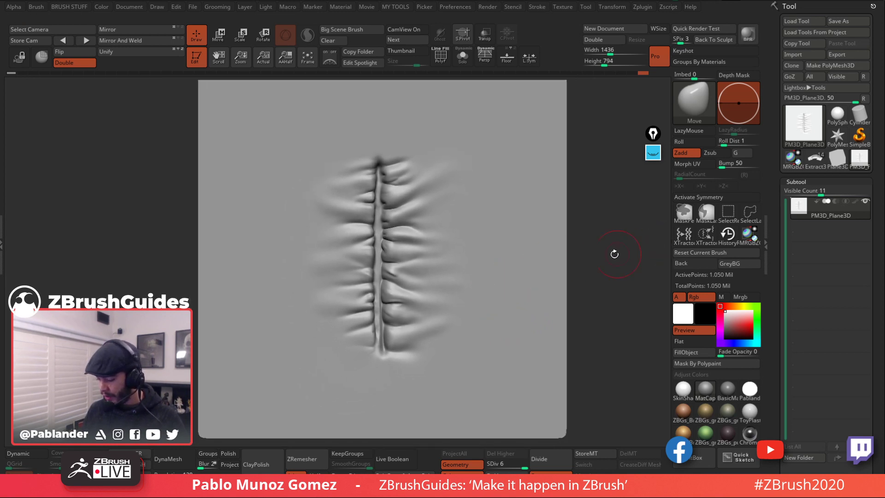
# Step: Capture the finished two-sided seam with the XTractor brush, using a draw size that covers both sides of folds
pyautogui.keyDown('shift'); pyautogui.moveTo(614, 254); pyautogui.dragTo(624, 249, button='right'); pyautogui.keyUp('shift')
pyautogui.press('b')
pyautogui.press('x')
pyautogui.press('t')
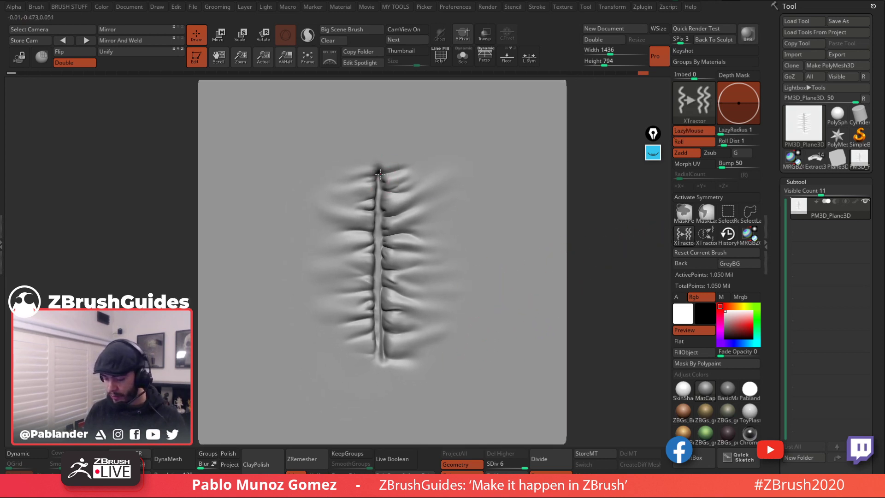
pyautogui.press('space')
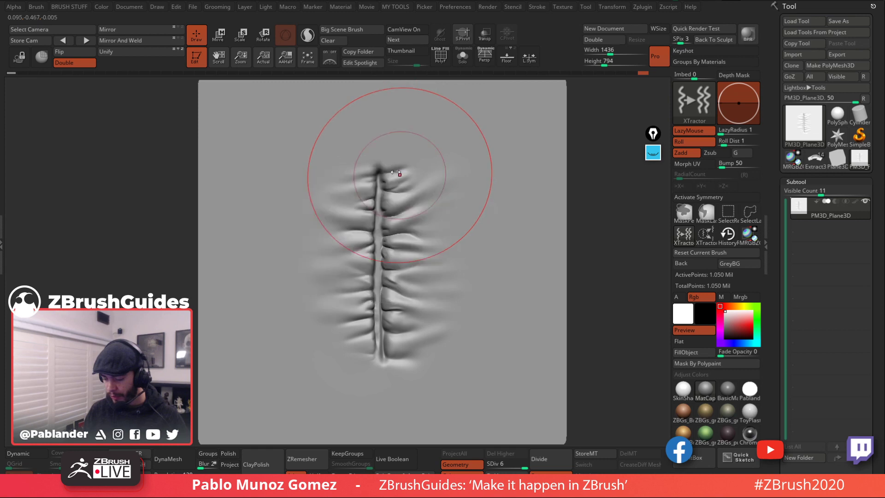
pyautogui.moveTo(396, 173); pyautogui.dragTo(369, 138, button='right')
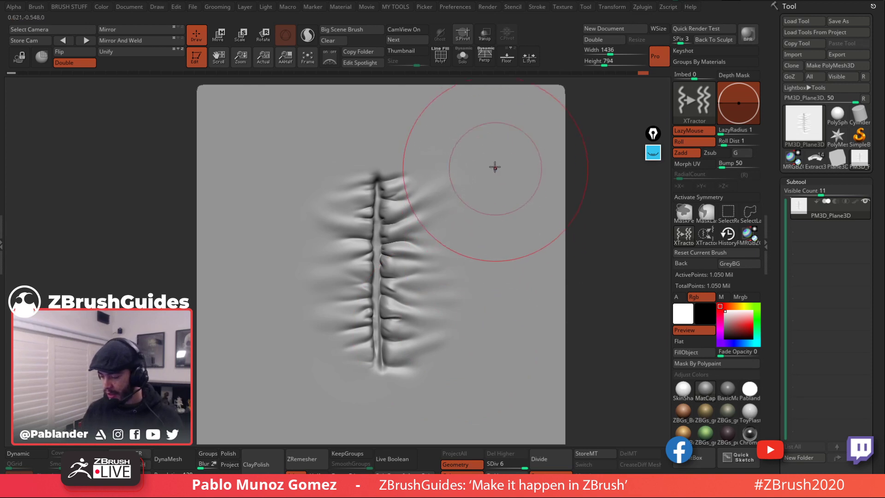
# Step: Test the captured seam at a smaller brush size with XTractor strokes looping around the sculpted seam, undoing each one
pyautogui.press('space')
pyautogui.moveTo(493, 122)
pyautogui.mouseDown()
pyautogui.moveTo(519, 194)
pyautogui.moveTo(507, 350)
pyautogui.moveTo(405, 408)
pyautogui.moveTo(264, 314)
pyautogui.moveTo(397, 116)
pyautogui.moveTo(466, 121)
pyautogui.mouseUp()
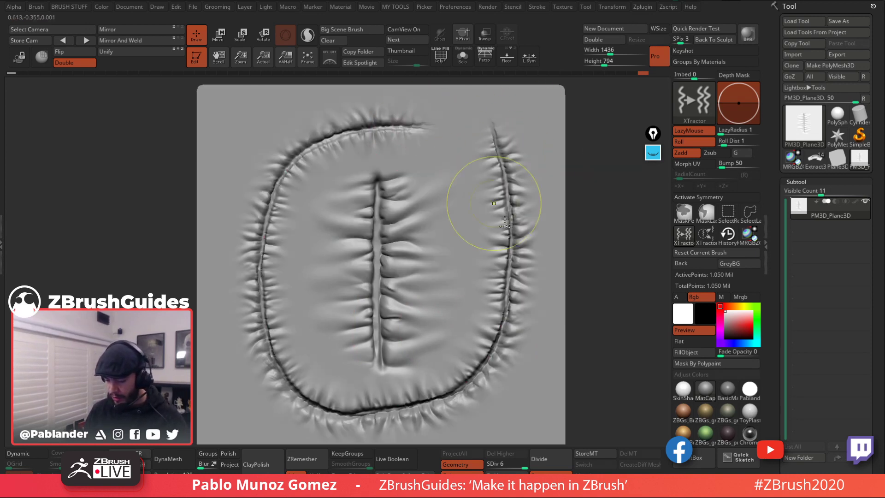
pyautogui.hotkey('ctrl', 'z')
pyautogui.moveTo(521, 153)
pyautogui.mouseDown()
pyautogui.moveTo(445, 131)
pyautogui.moveTo(226, 264)
pyautogui.moveTo(332, 431)
pyautogui.moveTo(537, 258)
pyautogui.moveTo(449, 168)
pyautogui.mouseUp()
pyautogui.hotkey('ctrl', 'z')
pyautogui.moveTo(507, 133)
pyautogui.mouseDown()
pyautogui.moveTo(443, 387)
pyautogui.moveTo(387, 401)
pyautogui.mouseUp()
pyautogui.hotkey('ctrl', 'z')
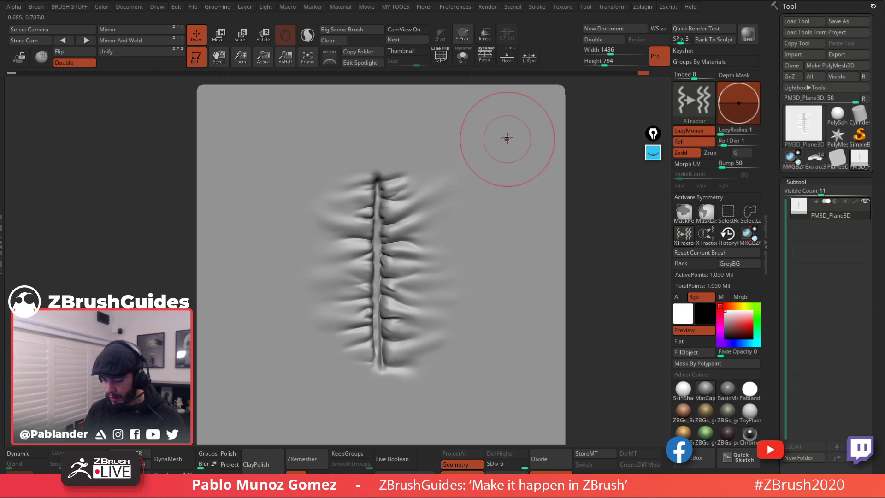
pyautogui.moveTo(507, 134)
pyautogui.mouseDown()
pyautogui.moveTo(318, 145)
pyautogui.moveTo(254, 383)
pyautogui.moveTo(450, 396)
pyautogui.moveTo(491, 157)
pyautogui.mouseUp()
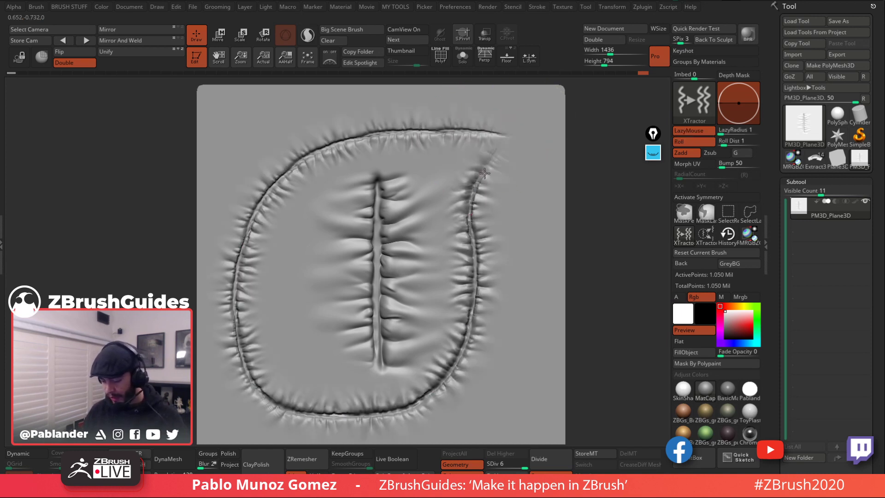
pyautogui.hotkey('ctrl', 'z')
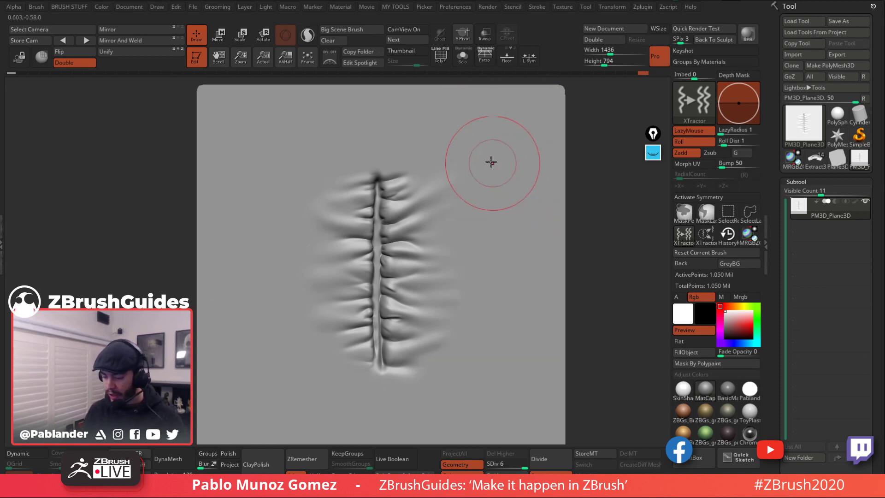
# Step: Try a closed XTractor seam loop around the central seam, blending its overlap with a Smooth brush, and undo it
pyautogui.press('-')
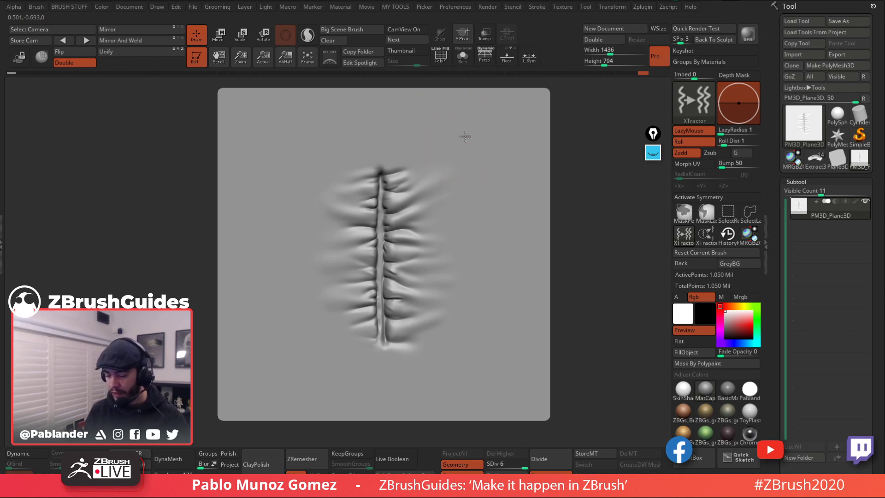
pyautogui.moveTo(464, 134)
pyautogui.mouseDown()
pyautogui.moveTo(254, 270)
pyautogui.moveTo(475, 364)
pyautogui.moveTo(464, 144)
pyautogui.mouseUp()
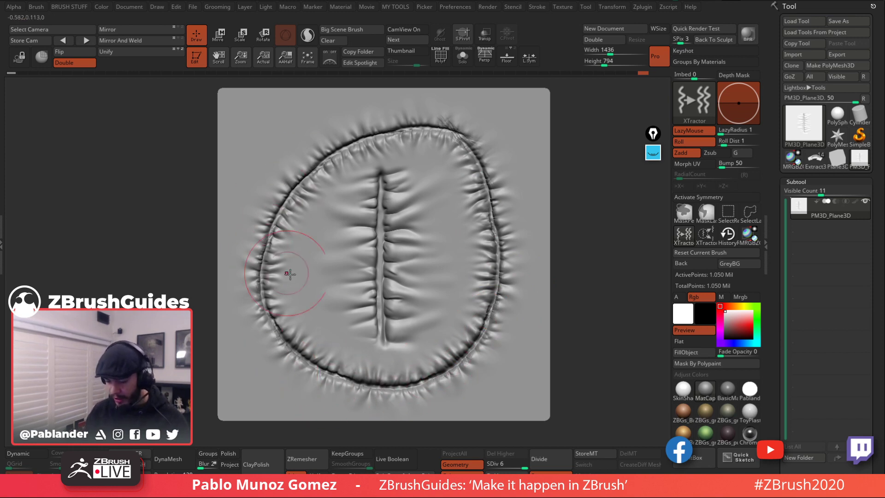
pyautogui.press('b')
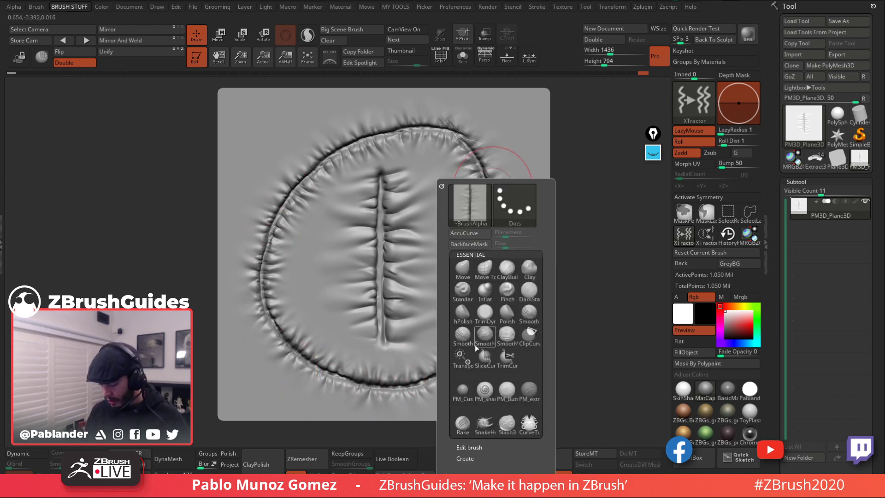
pyautogui.click(507, 335)
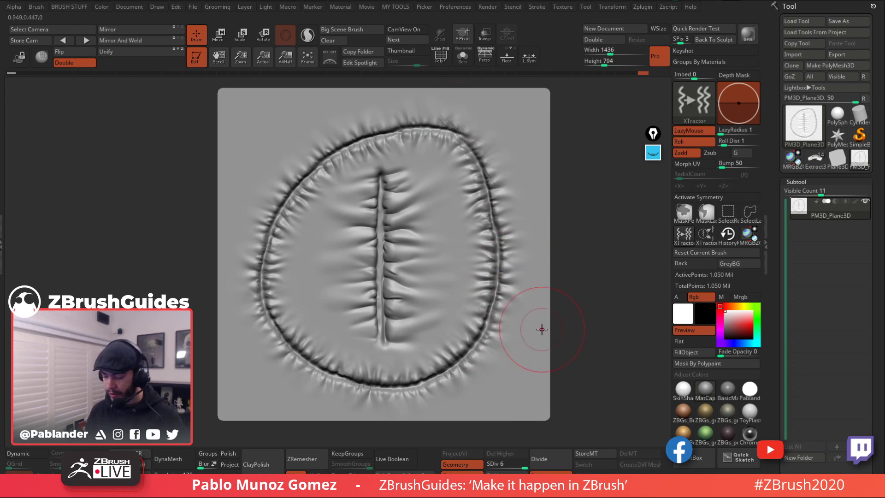
pyautogui.hotkey('ctrl', 'z')
pyautogui.hotkey('ctrl', 'z')
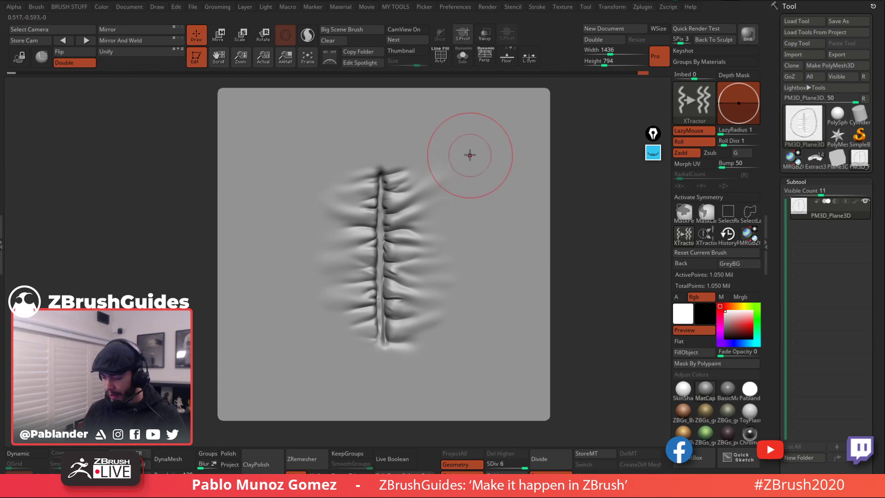
# Step: Try two more XTractor seam strokes on the plane and undo them
pyautogui.moveTo(468, 152); pyautogui.dragTo(459, 362)
pyautogui.moveTo(488, 117); pyautogui.dragTo(443, 300)
pyautogui.hotkey('ctrl', 'z')
pyautogui.hotkey('ctrl', 'z')
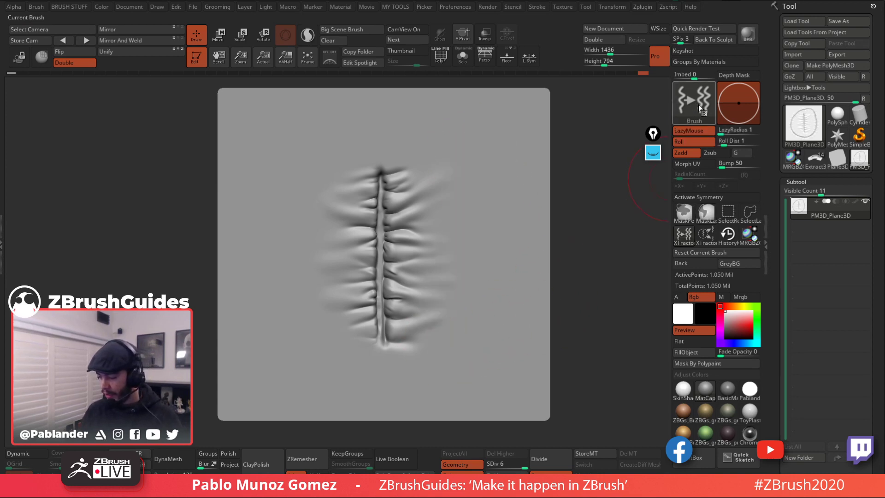
# Step: Clone the XTractor brush with the captured seam and try the copy with a stroke on the plane
pyautogui.moveTo(696, 101)
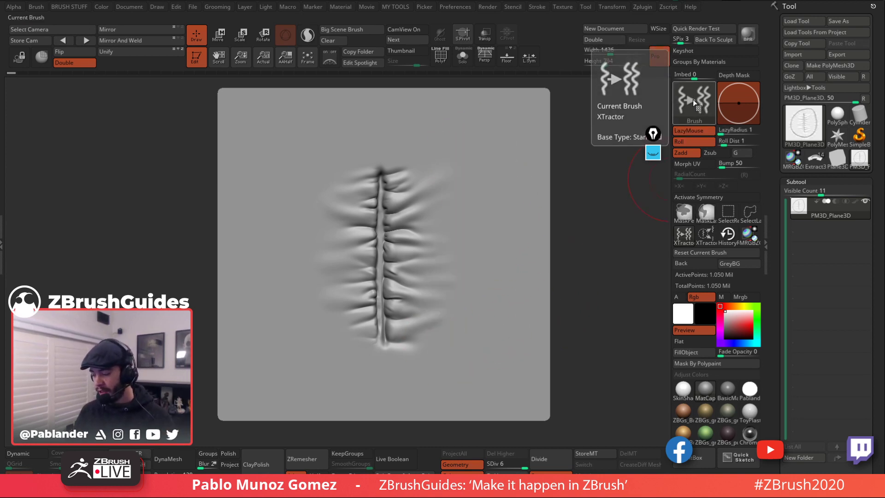
pyautogui.click(694, 99)
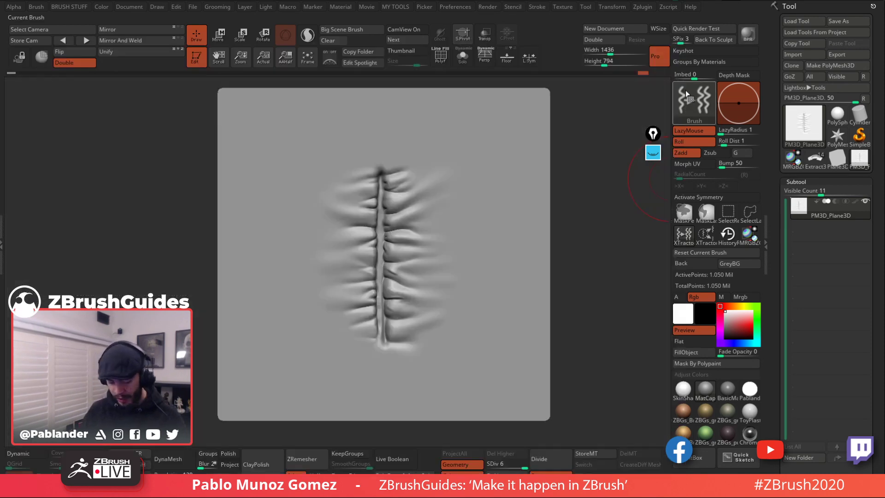
pyautogui.click(698, 103)
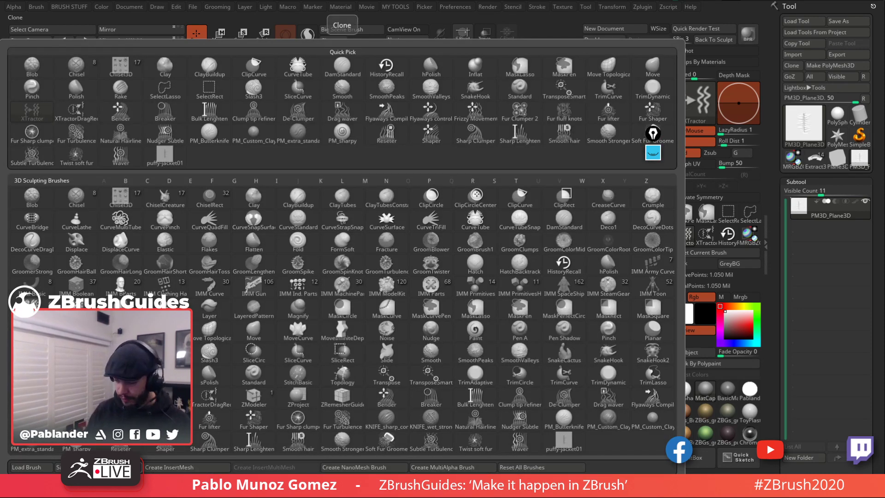
pyautogui.click(119, 467)
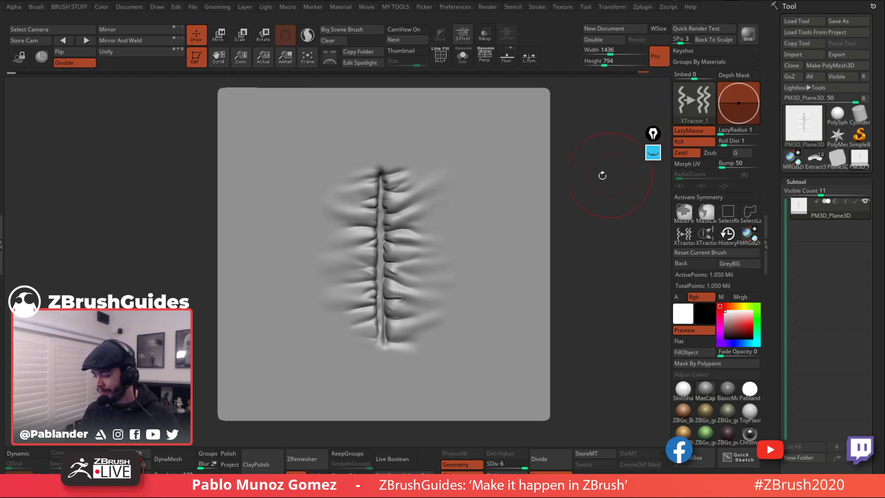
pyautogui.moveTo(496, 141)
pyautogui.mouseDown()
pyautogui.moveTo(415, 133)
pyautogui.moveTo(332, 383)
pyautogui.moveTo(473, 171)
pyautogui.mouseUp()
pyautogui.hotkey('ctrl', 'z')
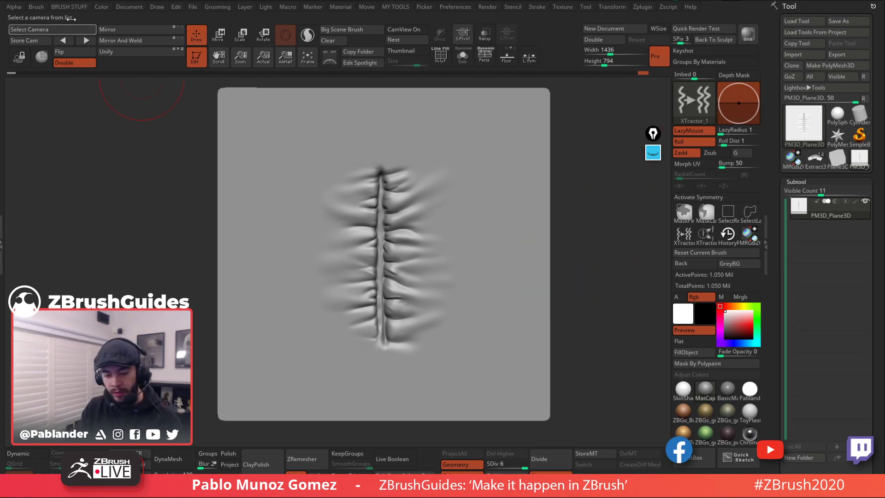
# Step: Dock the Brush palette in the side tray and save the copied XTractor brush as puffy-jacket02
pyautogui.click(36, 6)
pyautogui.moveTo(33, 17)
pyautogui.mouseDown()
pyautogui.moveTo(486, 177)
pyautogui.moveTo(779, 146)
pyautogui.mouseUp()
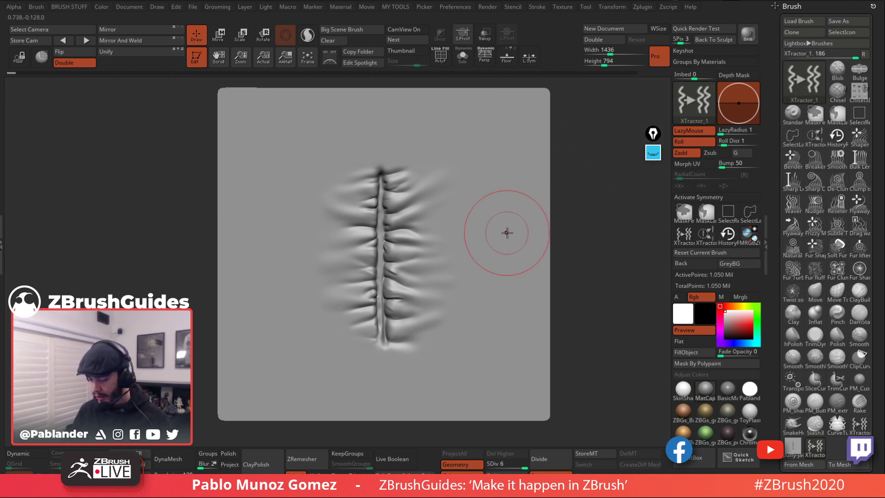
pyautogui.scroll(3, 498, 240)
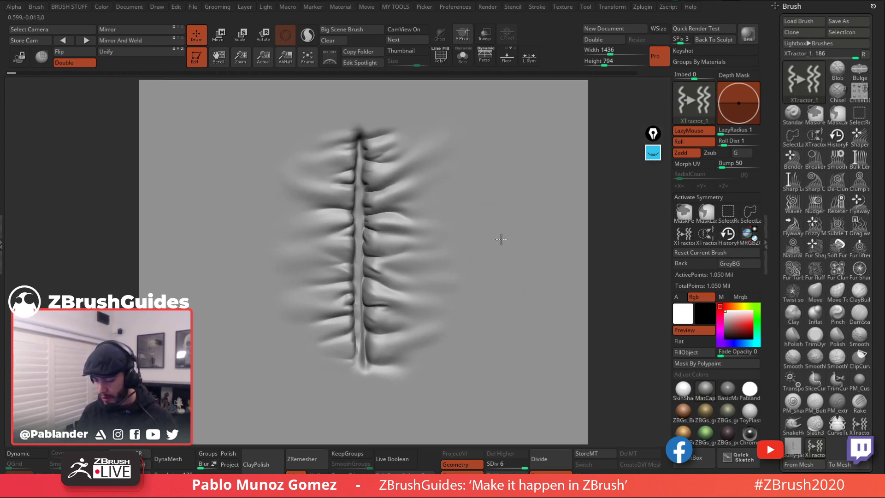
pyautogui.click(857, 35)
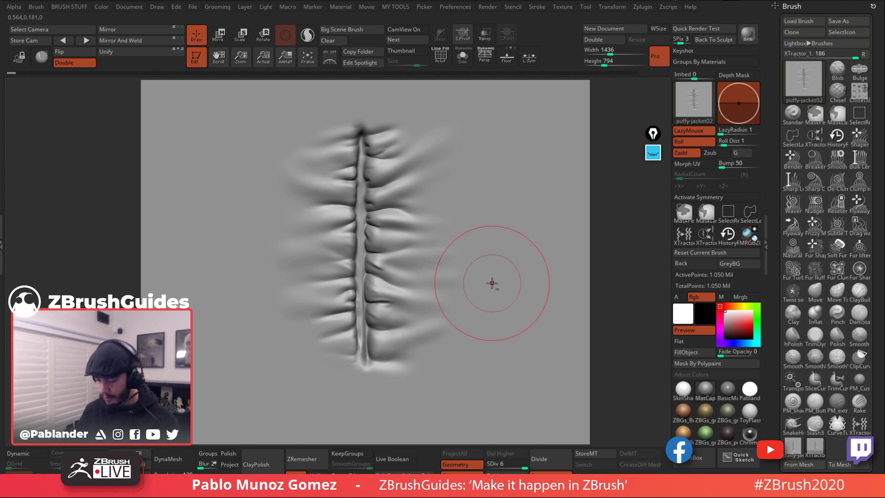
# Step: Collapse the Brush palette and test puffy-jacket02 with a long vertical seam stroke beside the sculpted seam on the plane
pyautogui.press('-')
pyautogui.keyDown('ctrl'); pyautogui.moveTo(467, 223); pyautogui.dragTo(488, 277, button='right'); pyautogui.keyUp('ctrl')
pyautogui.keyDown('alt'); pyautogui.moveTo(488, 276); pyautogui.dragTo(448, 260, button='right'); pyautogui.keyUp('alt')
pyautogui.click(807, 6)
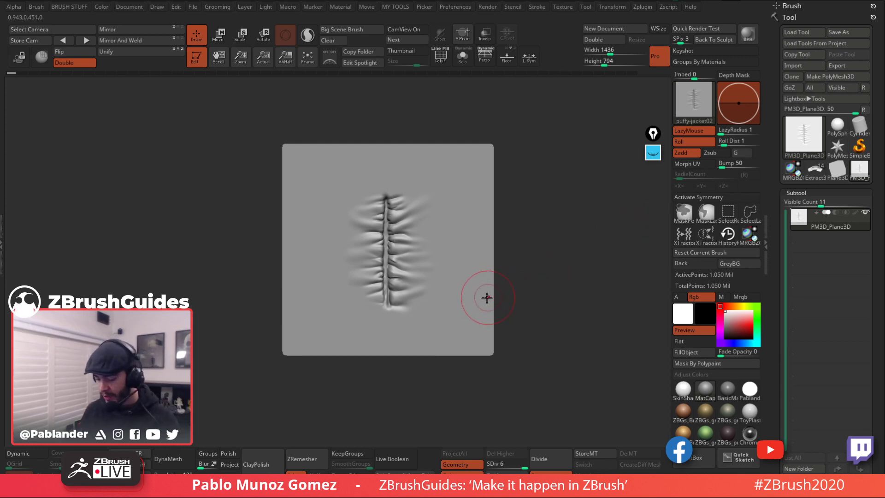
pyautogui.keyDown('ctrl'); pyautogui.moveTo(435, 241); pyautogui.dragTo(439, 268, button='right'); pyautogui.keyUp('ctrl')
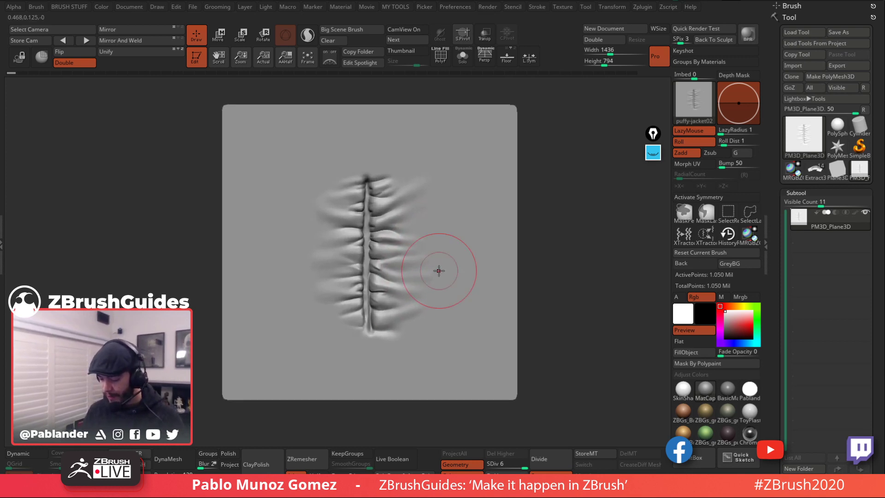
pyautogui.moveTo(437, 160)
pyautogui.keyDown('alt'); pyautogui.mouseDown(button='right')
pyautogui.moveTo(469, 193)
pyautogui.moveTo(470, 180)
pyautogui.mouseUp(button='right'); pyautogui.keyUp('alt')
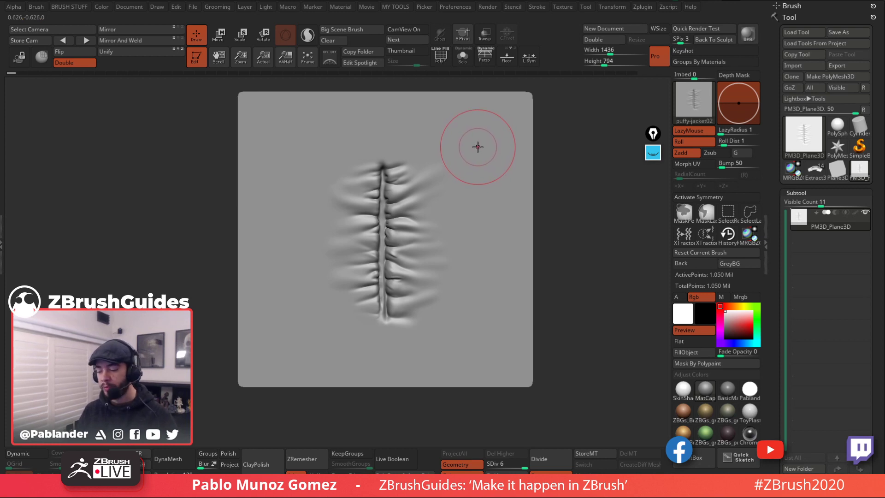
pyautogui.moveTo(471, 114); pyautogui.dragTo(471, 348)
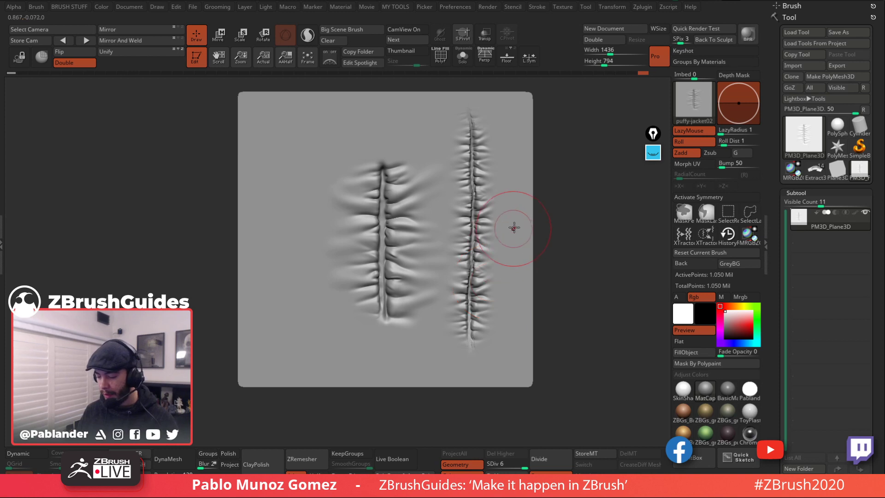
# Step: Try tightening the puffy-jacket02 test seam with a Pinch stroke along its full length and undo it
pyautogui.press('shift')
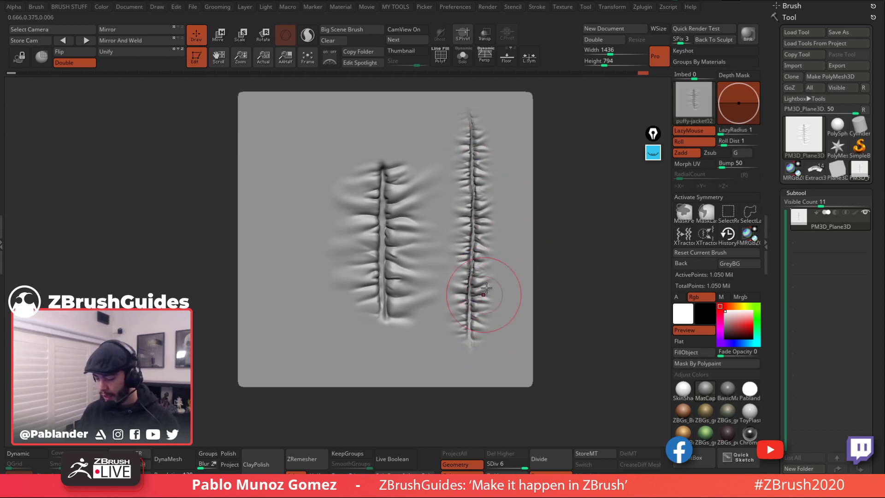
pyautogui.press('space')
pyautogui.press('b')
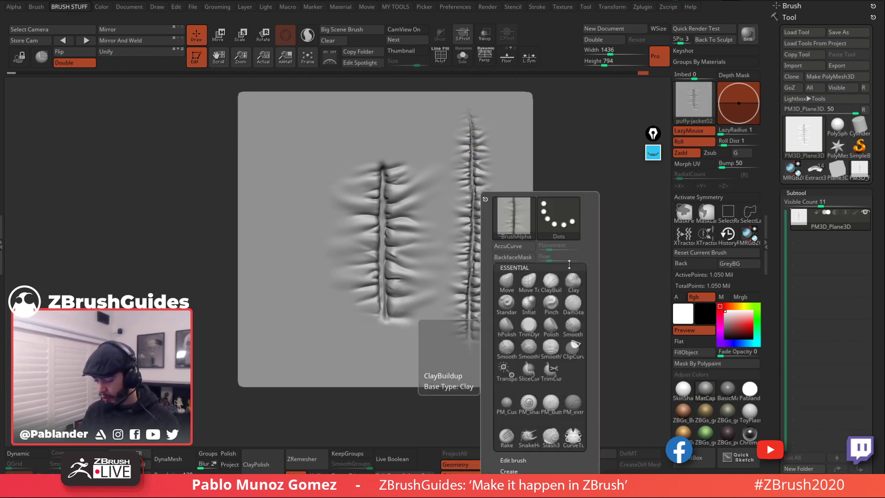
pyautogui.press('d')
pyautogui.press('s')
pyautogui.press('b')
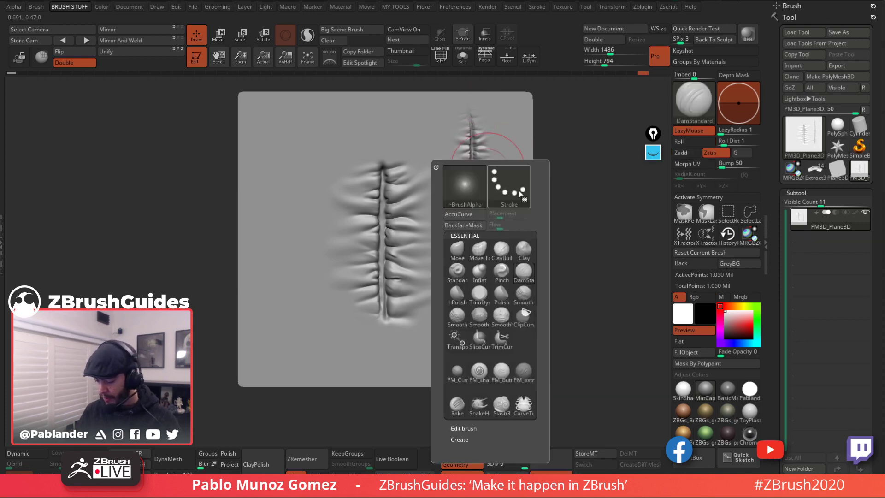
pyautogui.press('p')
pyautogui.press('i')
pyautogui.press('space')
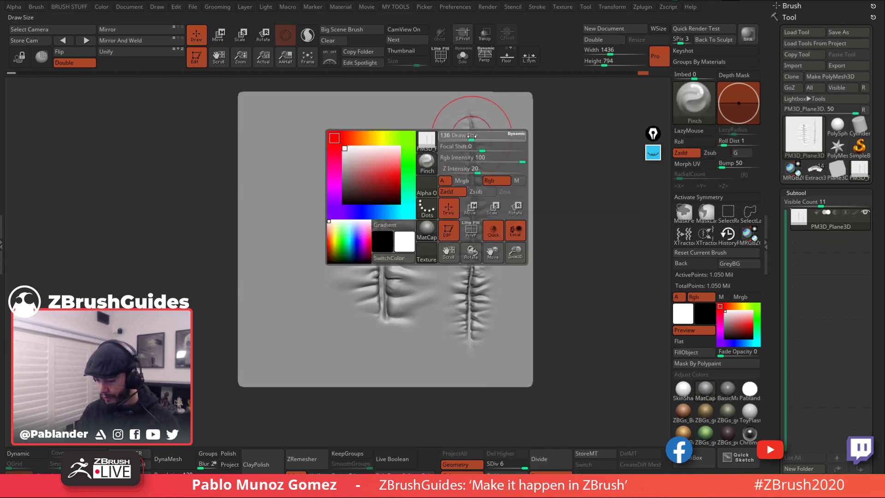
pyautogui.moveTo(472, 118); pyautogui.dragTo(469, 348)
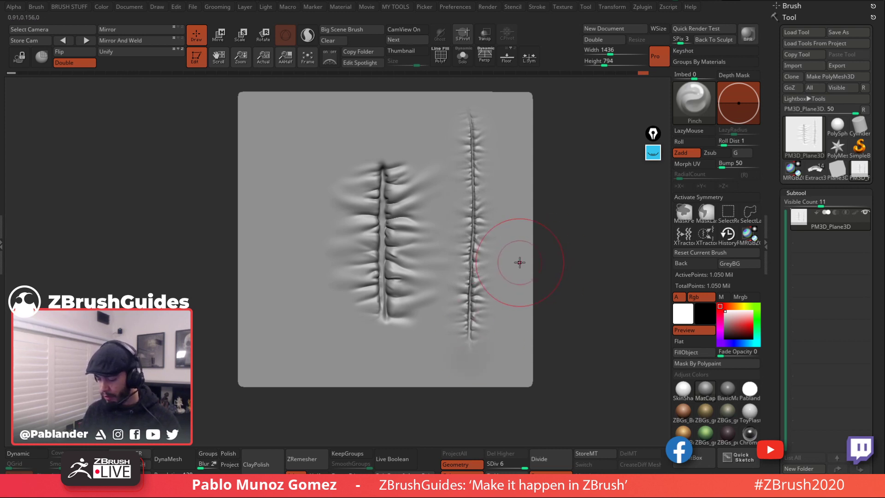
pyautogui.hotkey('ctrl', 'z')
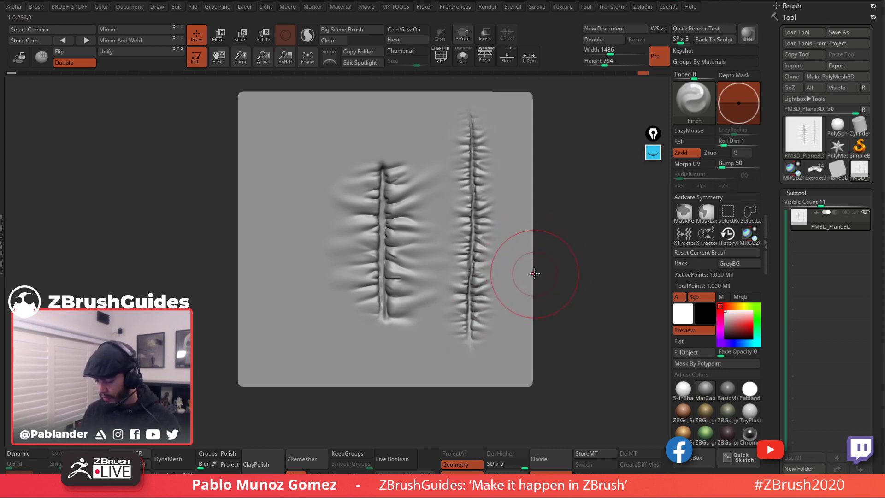
# Step: Try swelling the test seam with the Inflat brush, and undo both that stroke and the test seam
pyautogui.press('b')
pyautogui.press('i')
pyautogui.press('n')
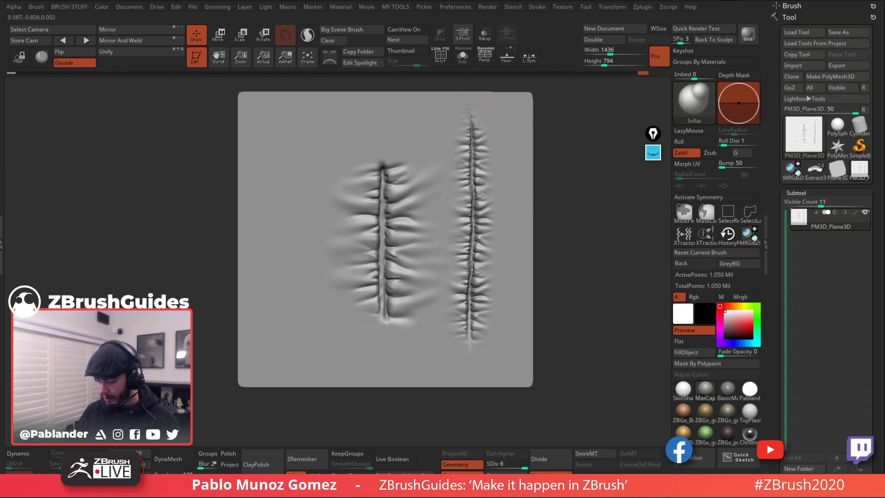
pyautogui.press('shift')
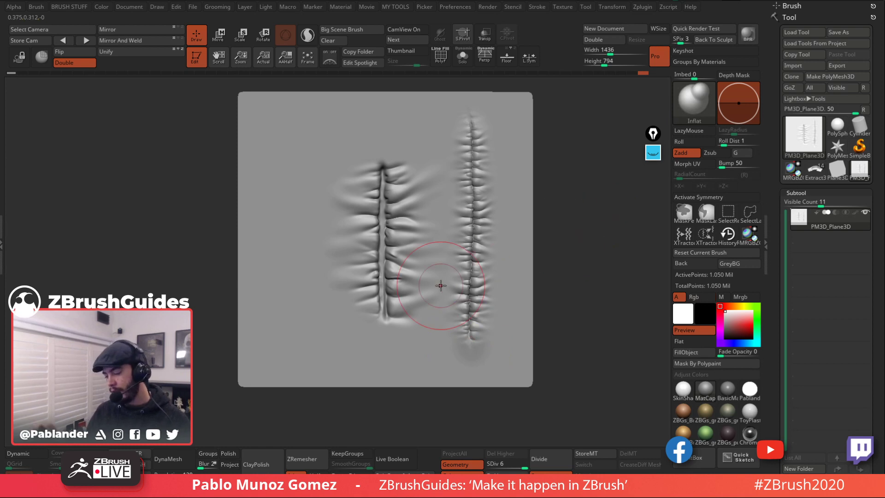
pyautogui.press('ctrl')
pyautogui.hotkey('ctrl', 'z')
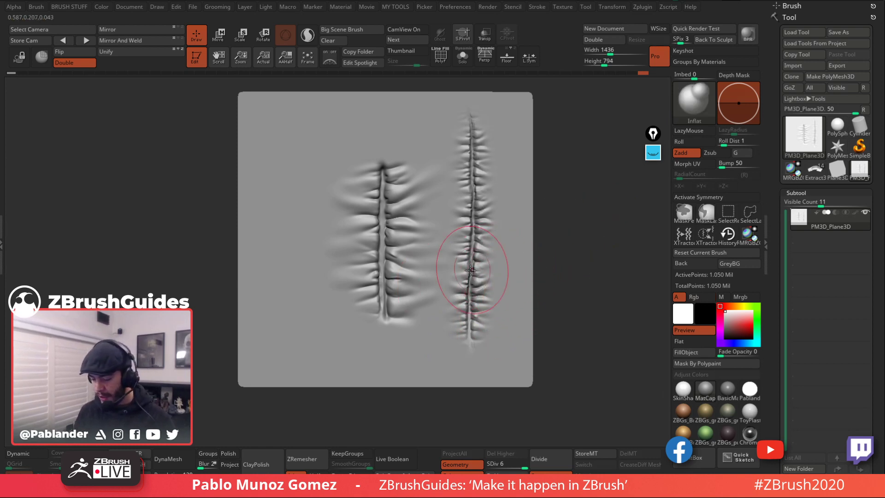
pyautogui.hotkey('ctrl', 'z')
pyautogui.hotkey('ctrl', 'z')
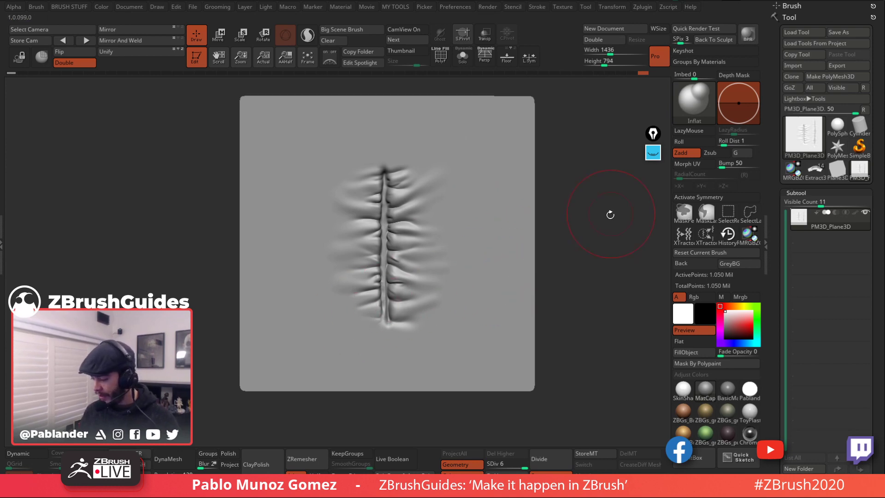
# Step: Select the puffy-jacket01 brush, try a vertical stroke beside the sculpted seam and undo it
pyautogui.press('space')
pyautogui.press('b')
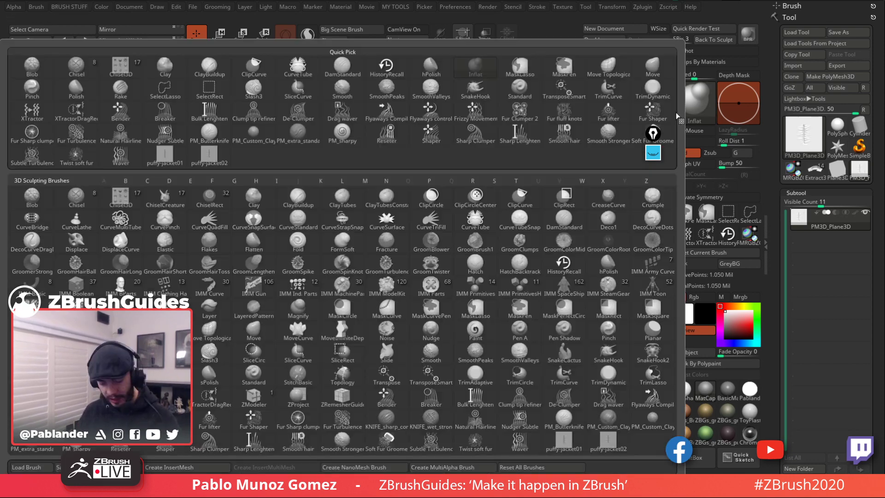
pyautogui.click(173, 162)
pyautogui.moveTo(479, 133)
pyautogui.mouseDown()
pyautogui.moveTo(461, 138)
pyautogui.moveTo(276, 323)
pyautogui.moveTo(508, 238)
pyautogui.moveTo(486, 324)
pyautogui.mouseUp()
pyautogui.hotkey('ctrl', 'z')
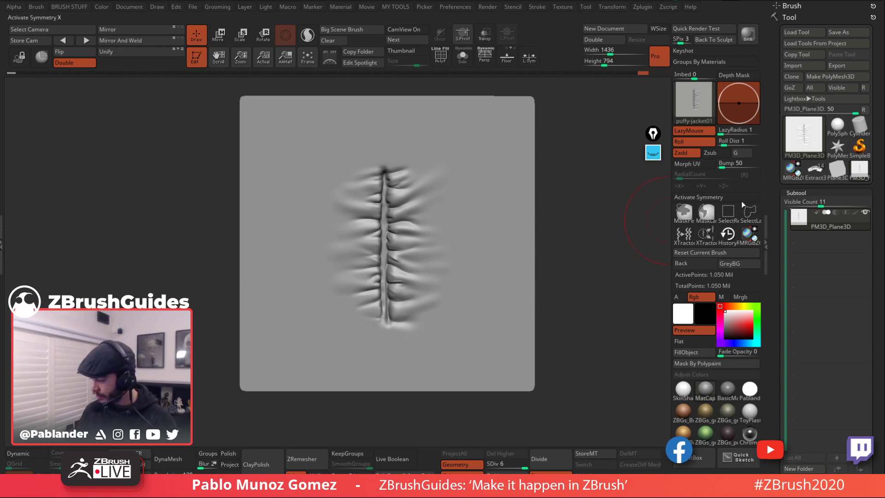
# Step: Switch the active tool to the Extract3 character and frame it from the front
pyautogui.click(815, 170)
pyautogui.keyDown('alt'); pyautogui.moveTo(535, 281); pyautogui.dragTo(525, 237); pyautogui.keyUp('alt')
pyautogui.press('space')
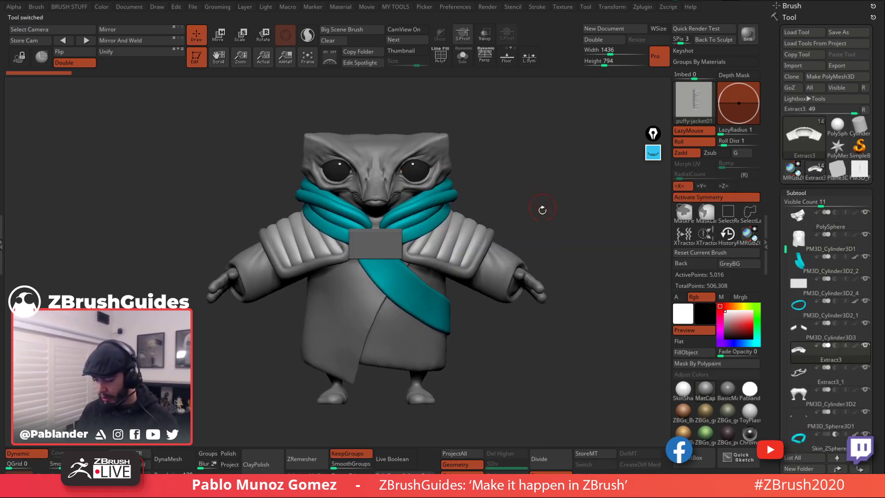
pyautogui.keyDown('alt'); pyautogui.moveTo(535, 207); pyautogui.dragTo(564, 225); pyautogui.keyUp('alt')
pyautogui.moveTo(545, 312); pyautogui.dragTo(532, 326)
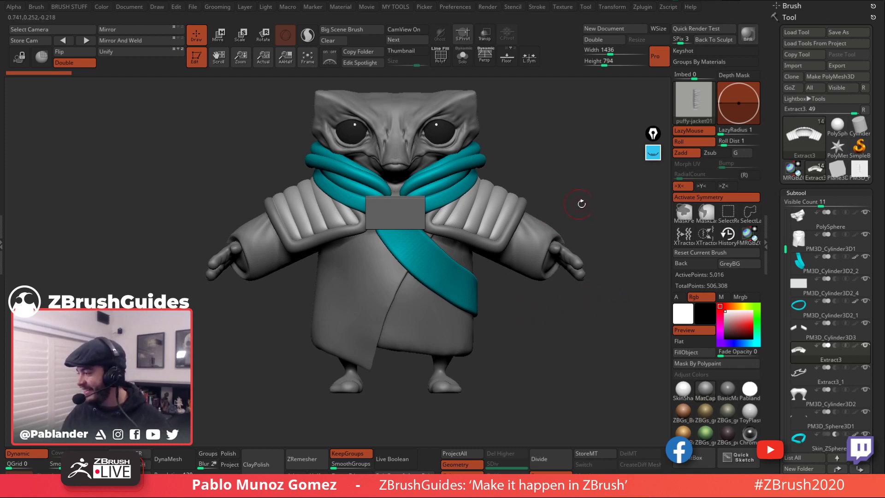
pyautogui.moveTo(567, 192); pyautogui.dragTo(575, 179)
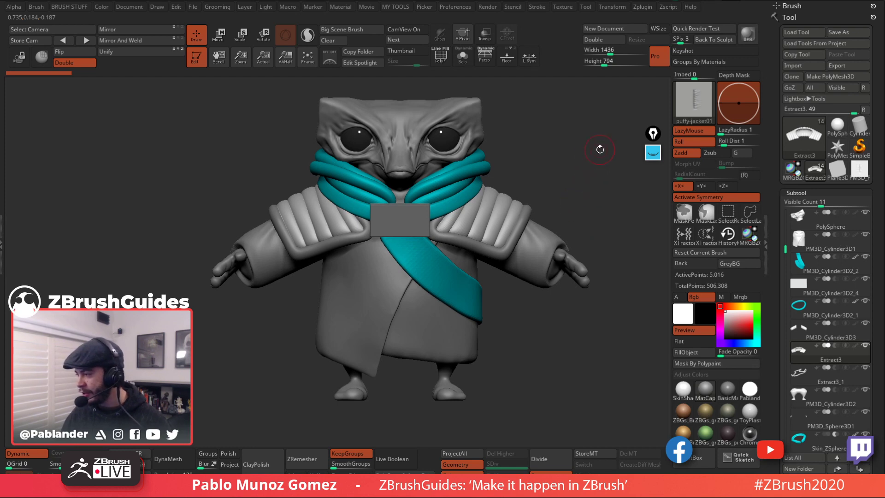
pyautogui.moveTo(567, 163); pyautogui.dragTo(560, 161)
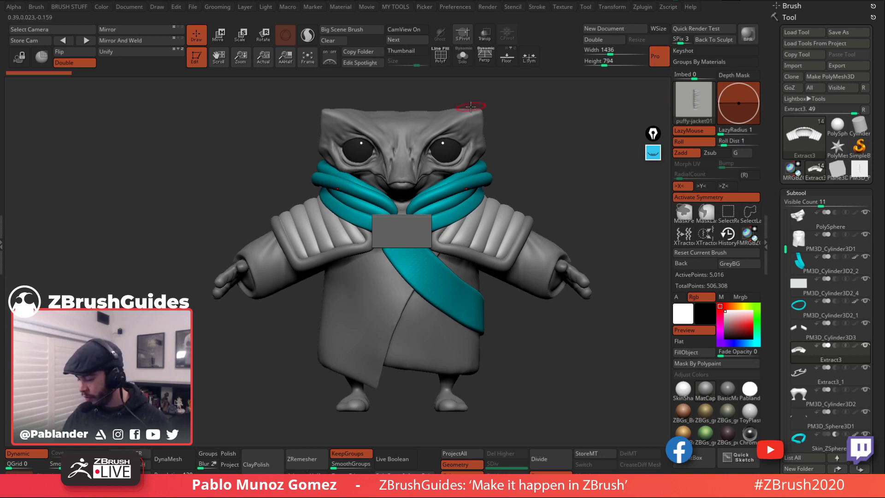
# Step: Dock the Alpha palette in the tray above Brush and Tool, and toggle its From Brush option on and off again
pyautogui.click(792, 5)
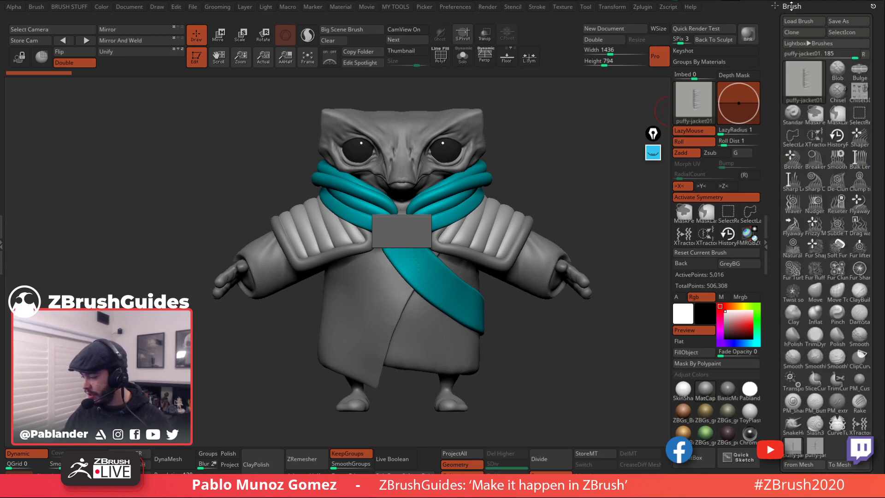
pyautogui.click(792, 6)
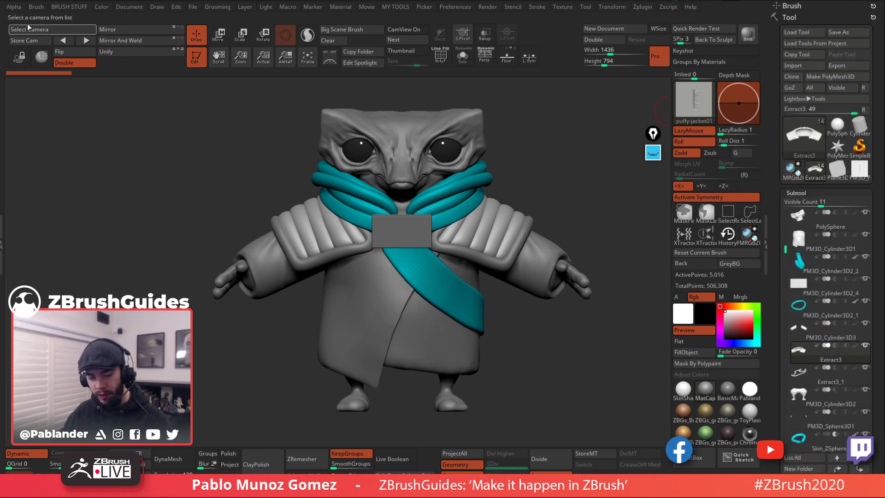
pyautogui.click(16, 7)
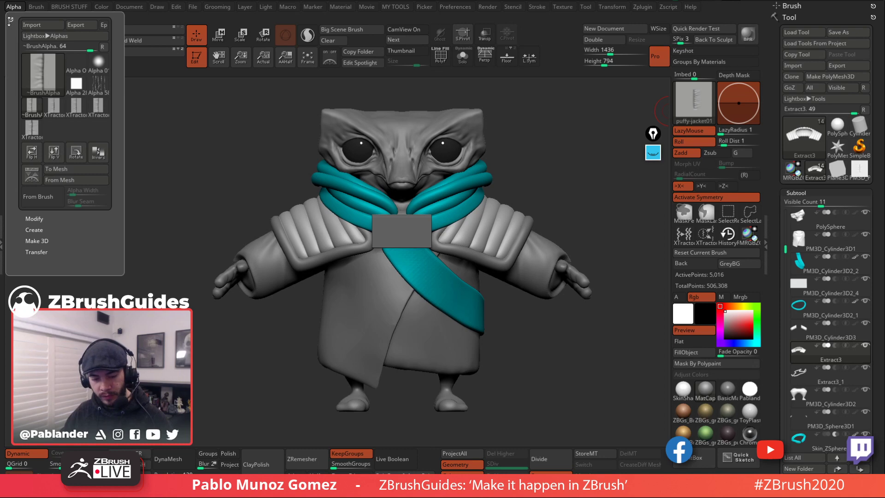
pyautogui.click(10, 18)
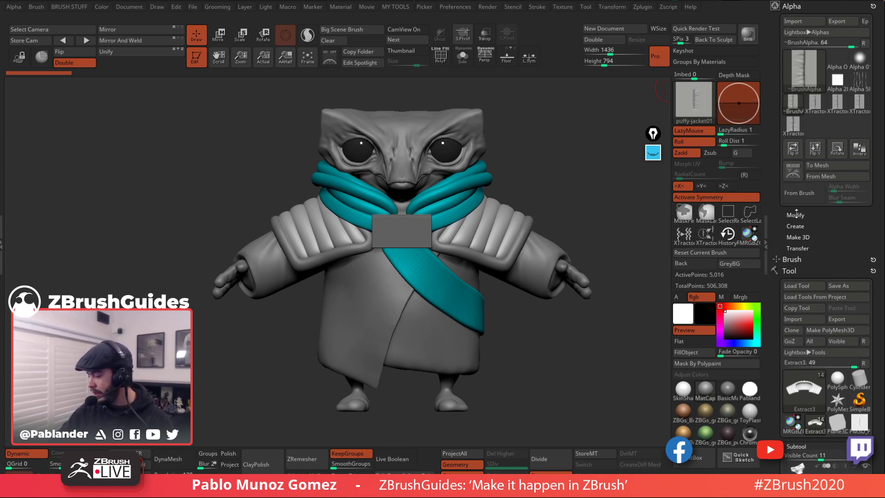
pyautogui.click(805, 194)
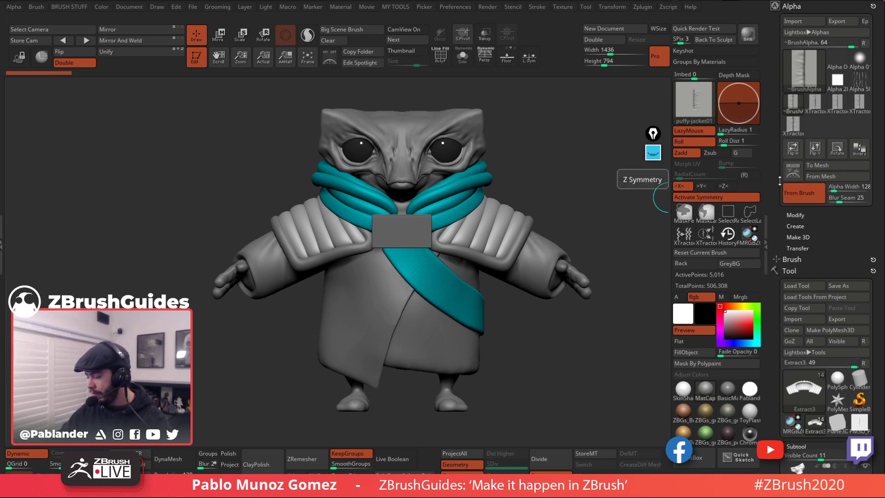
pyautogui.click(790, 200)
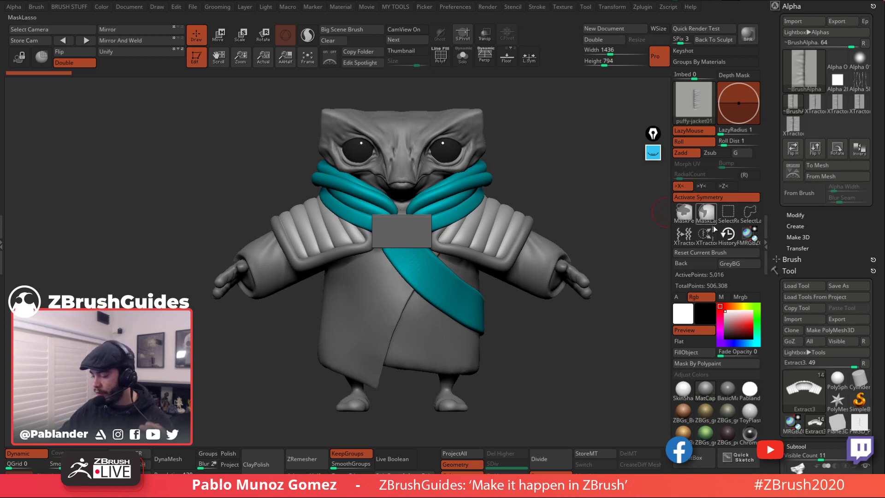
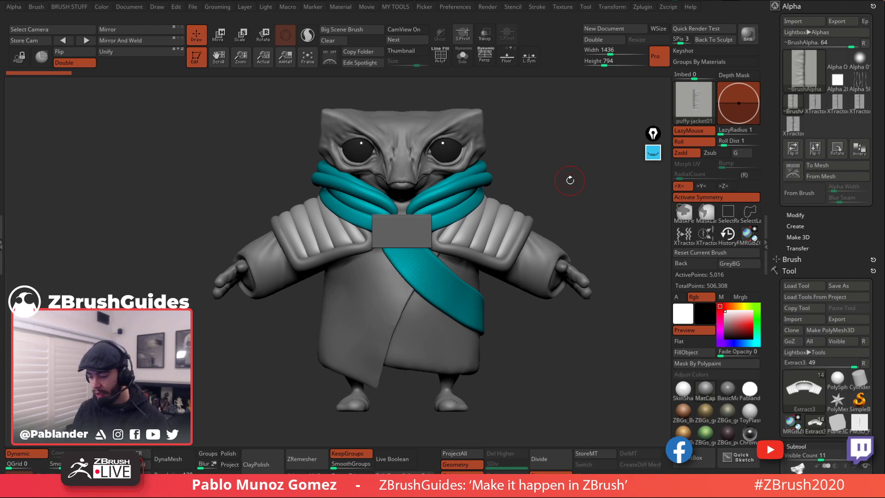
# Step: Hide the interface shelves and side tray, move the floating icons away from the character and centre it on the canvas
pyautogui.press('Tab')
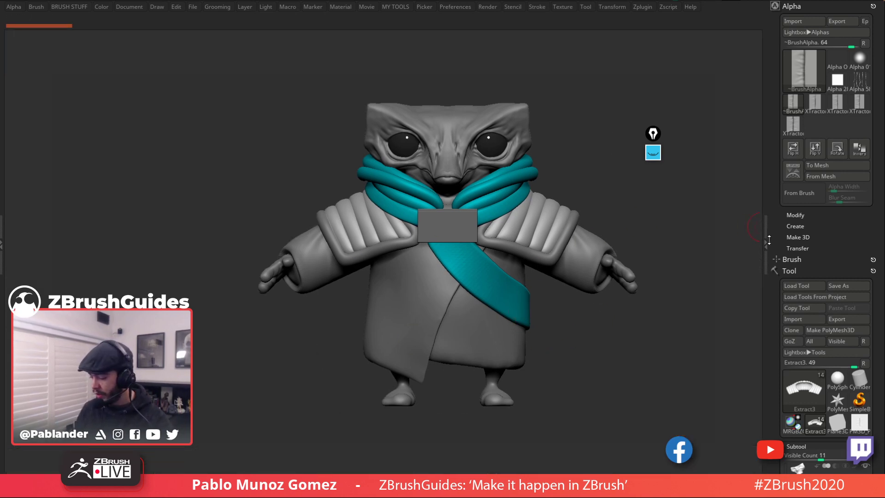
pyautogui.click(767, 240)
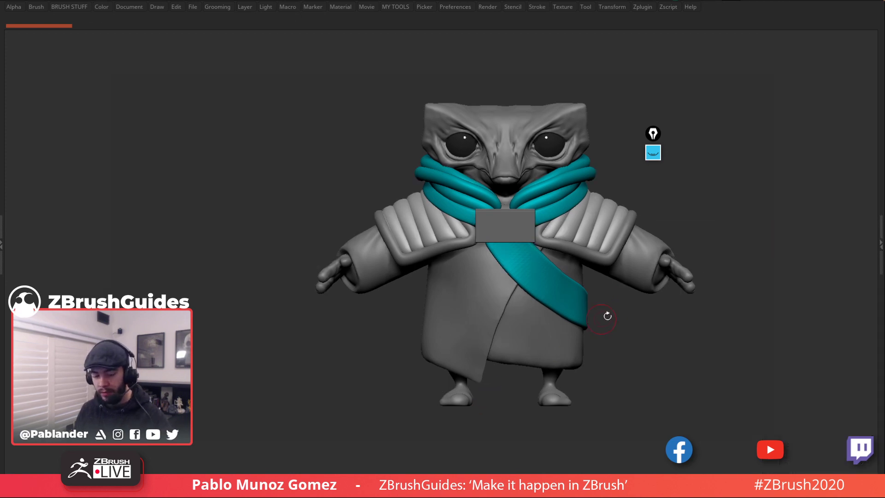
pyautogui.moveTo(650, 137); pyautogui.dragTo(749, 100)
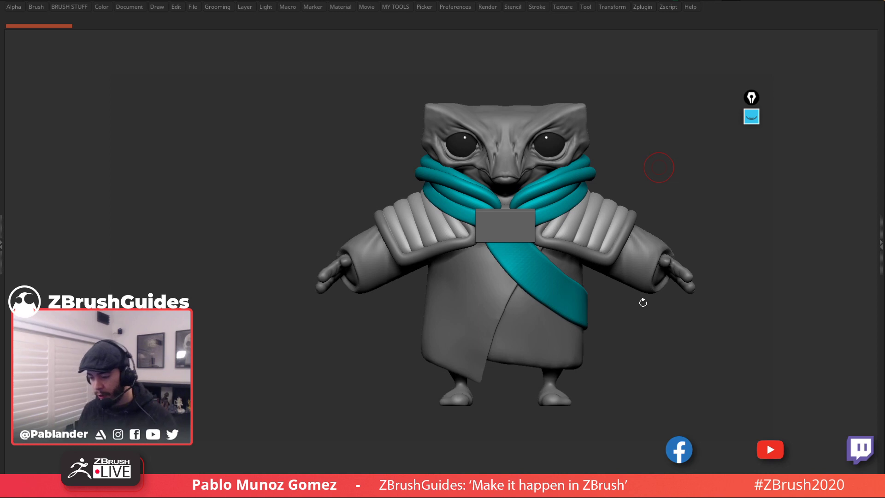
pyautogui.moveTo(646, 172); pyautogui.dragTo(624, 165)
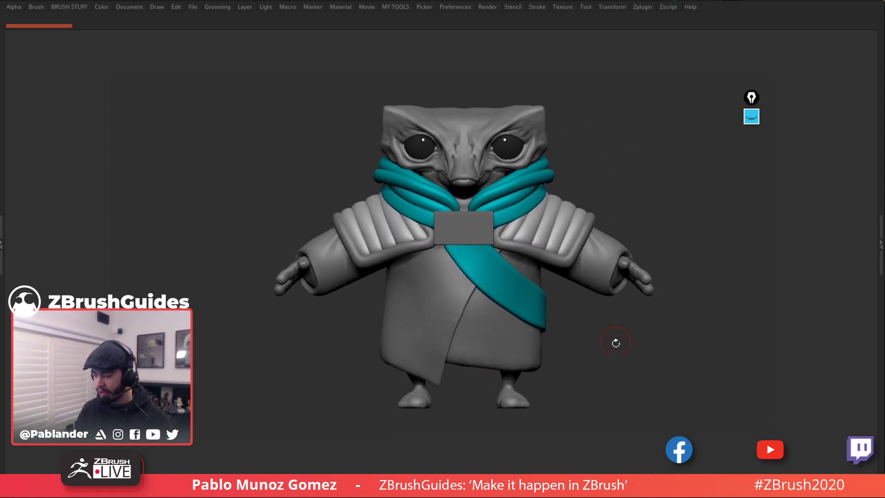
pyautogui.moveTo(615, 339); pyautogui.dragTo(604, 320)
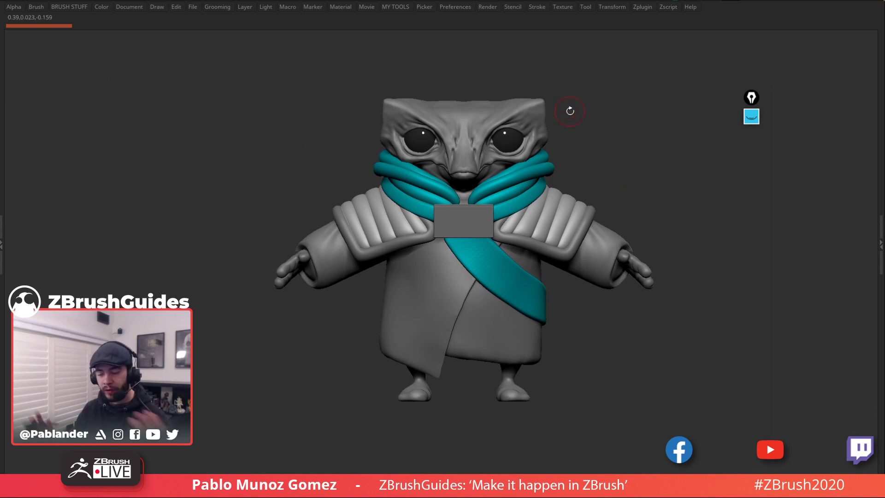
# Step: Bring up the custom MY TOOLS and BRUSH STUFF pop-up menus at the canvas and look over their contents
pyautogui.press('space')
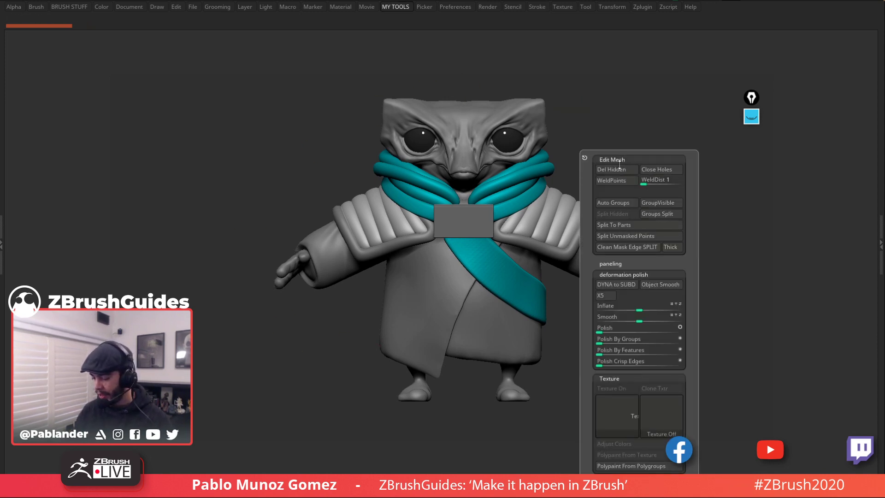
pyautogui.press('b')
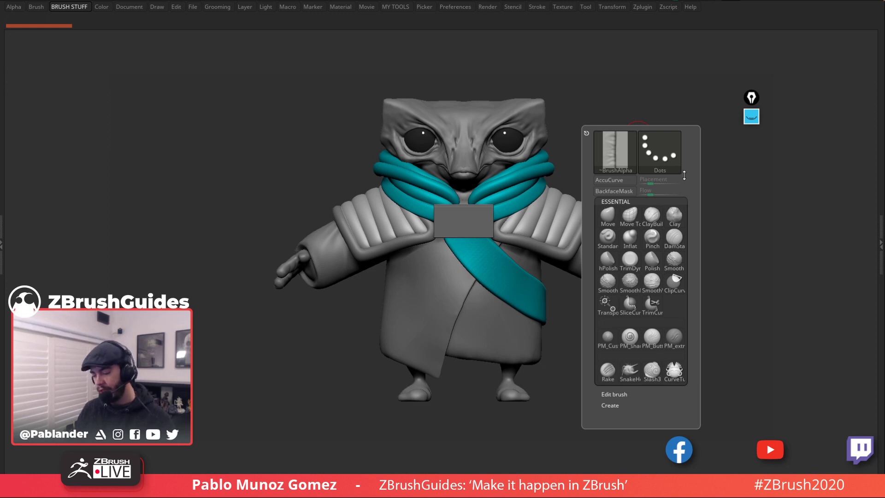
pyautogui.moveTo(629, 174)
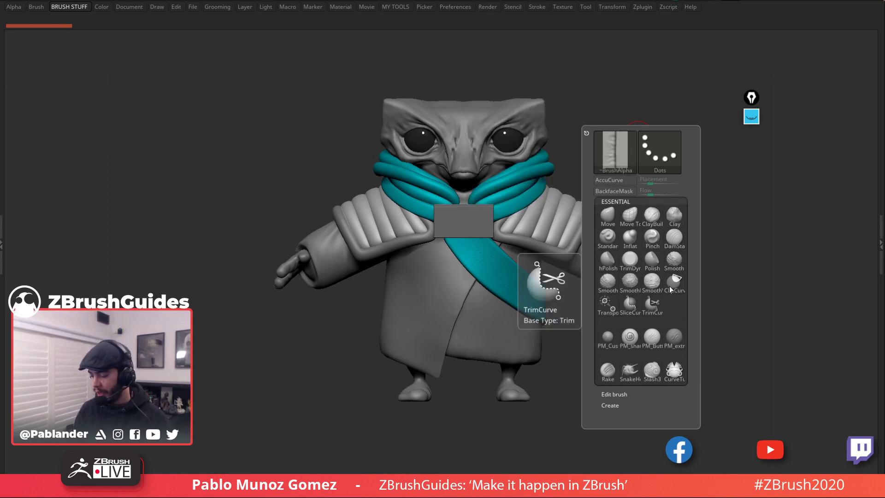
pyautogui.press('space')
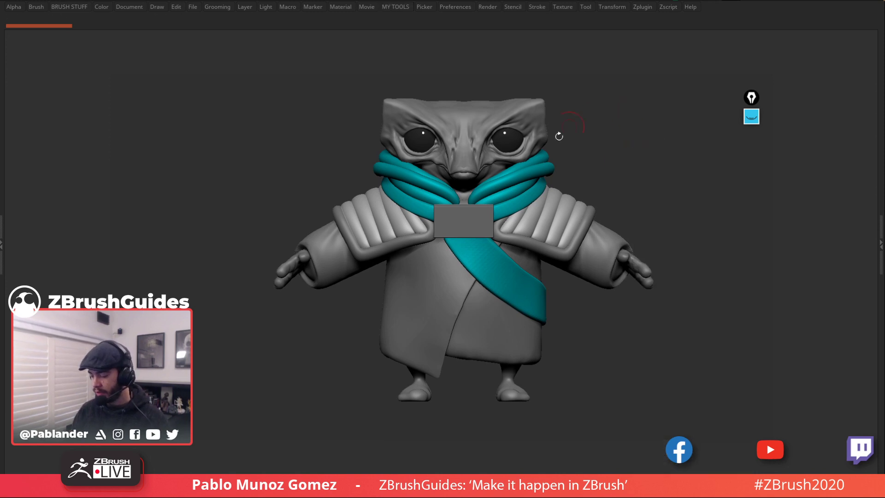
pyautogui.press('space')
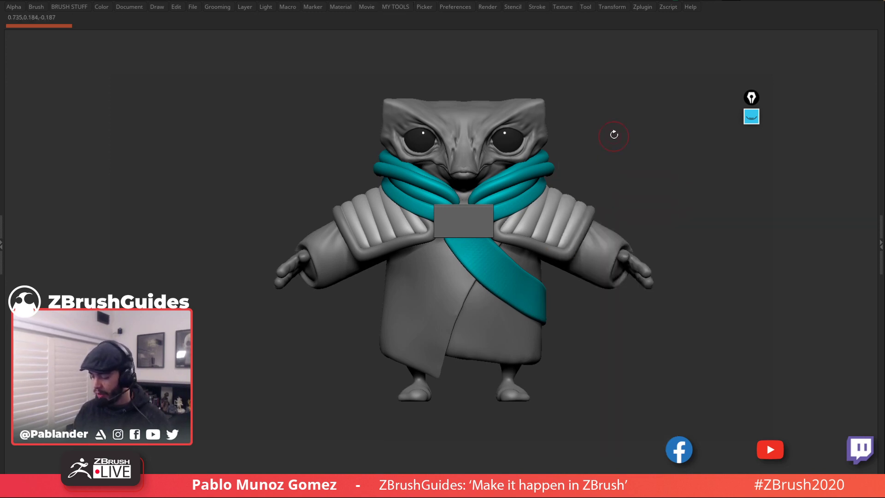
pyautogui.press('b')
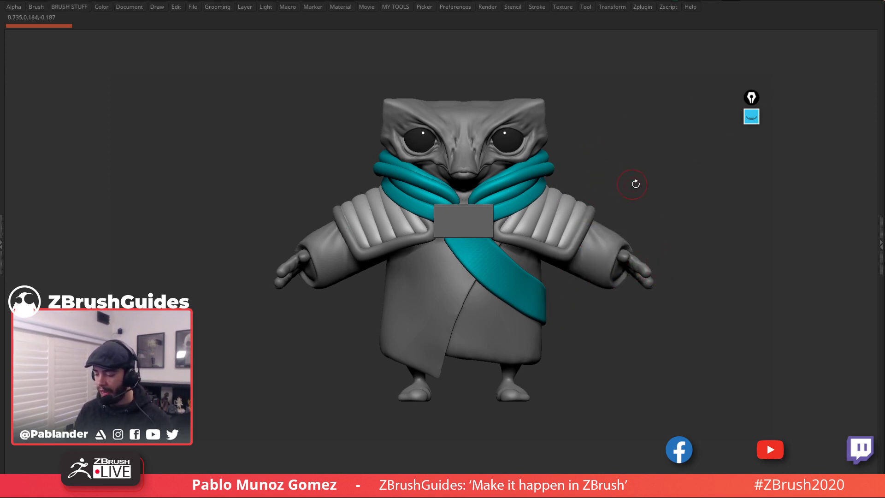
# Step: Isolate the quilted shoulder piece with Solo from the radial menu, inspect it, and show the whole character again
pyautogui.moveTo(592, 168)
pyautogui.keyDown('alt'); pyautogui.mouseDown()
pyautogui.moveTo(637, 172)
pyautogui.moveTo(619, 182)
pyautogui.mouseUp(); pyautogui.keyUp('alt')
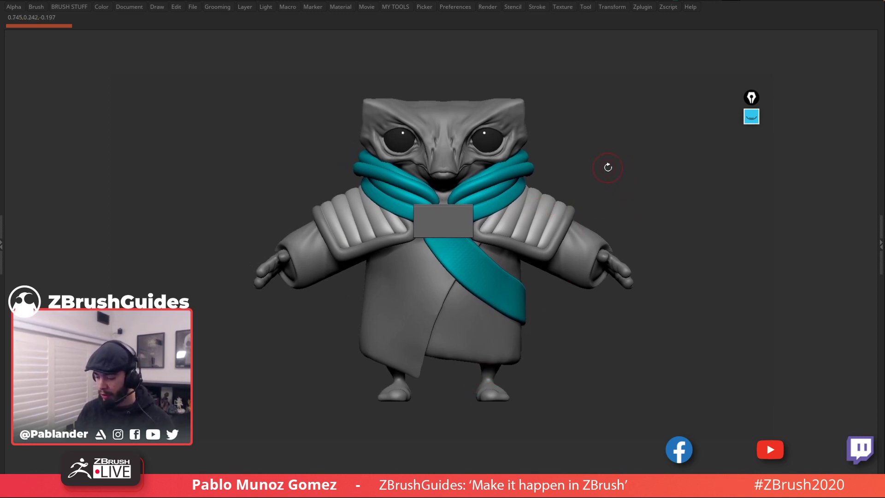
pyautogui.rightClick(614, 160)
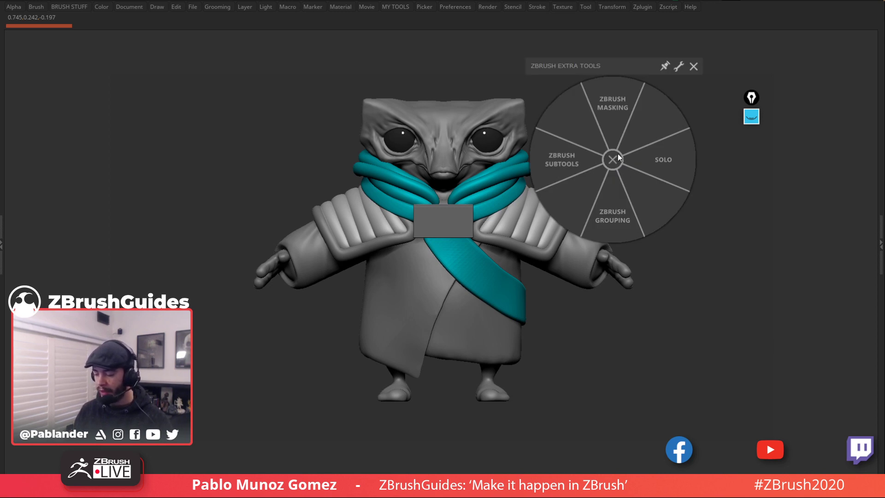
pyautogui.click(648, 168)
pyautogui.moveTo(500, 331); pyautogui.dragTo(582, 286)
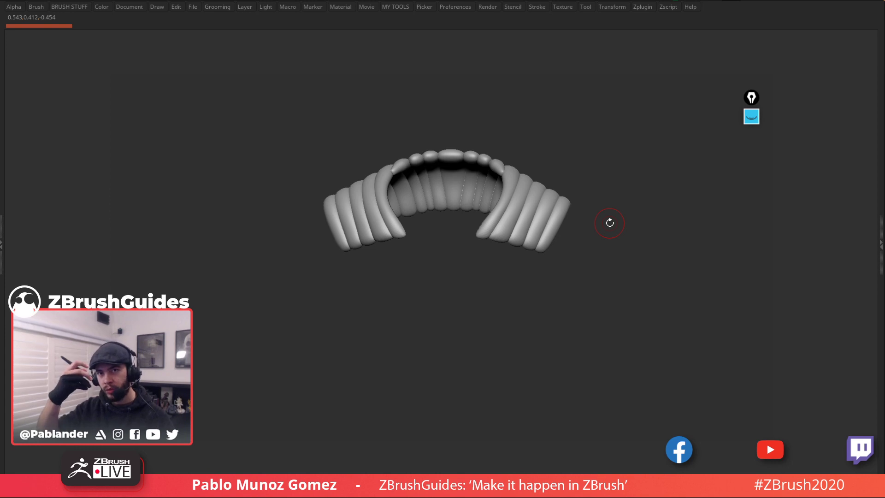
pyautogui.rightClick(622, 192)
pyautogui.click(660, 189)
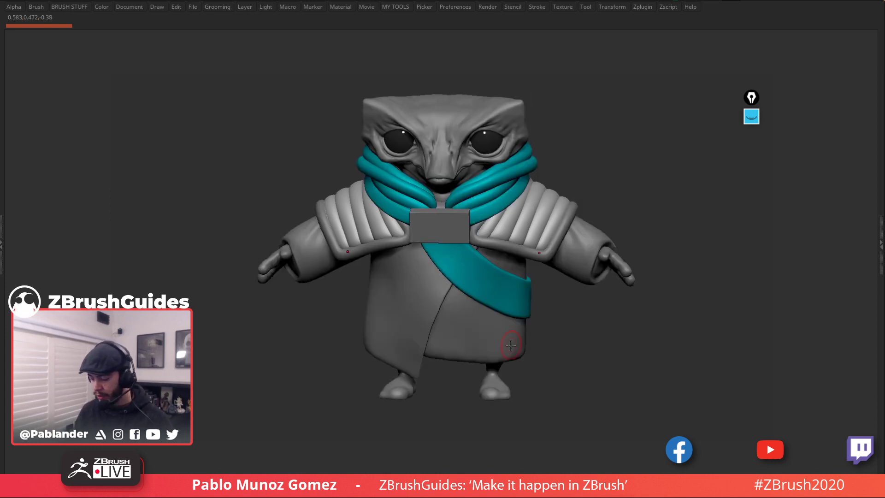
# Step: Look through the ZBrush Grouping, ZBrush Subtools and ZBrush Masking radial menus without running any of their commands
pyautogui.rightClick(618, 183)
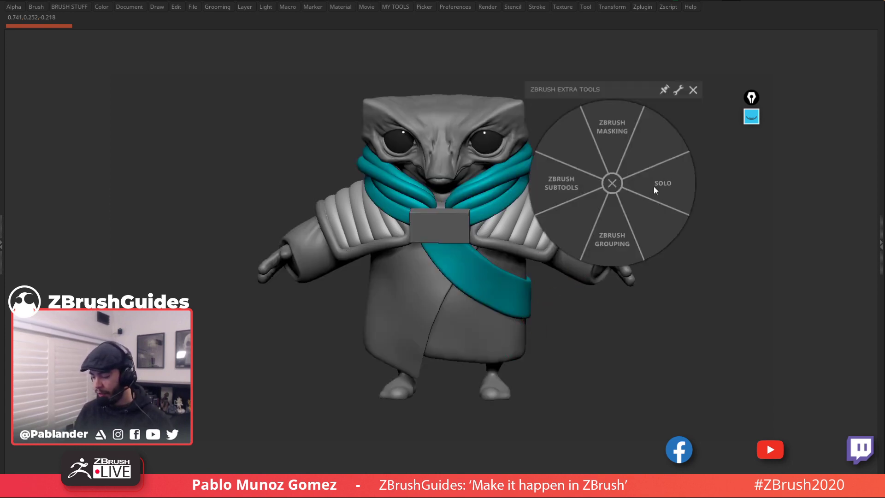
pyautogui.click(616, 233)
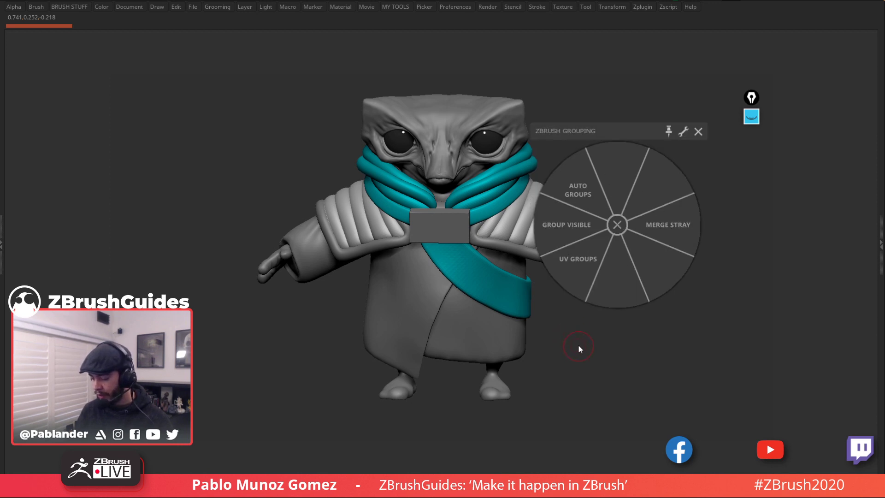
pyautogui.click(621, 226)
pyautogui.rightClick(629, 194)
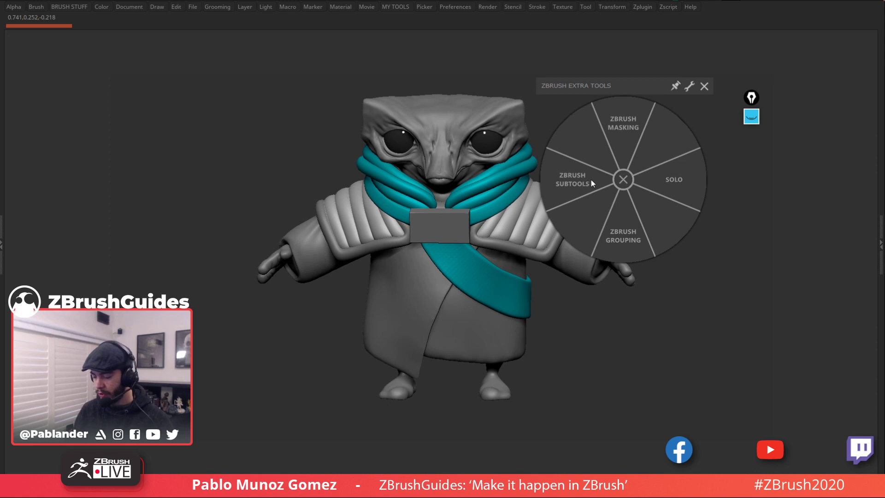
pyautogui.click(588, 196)
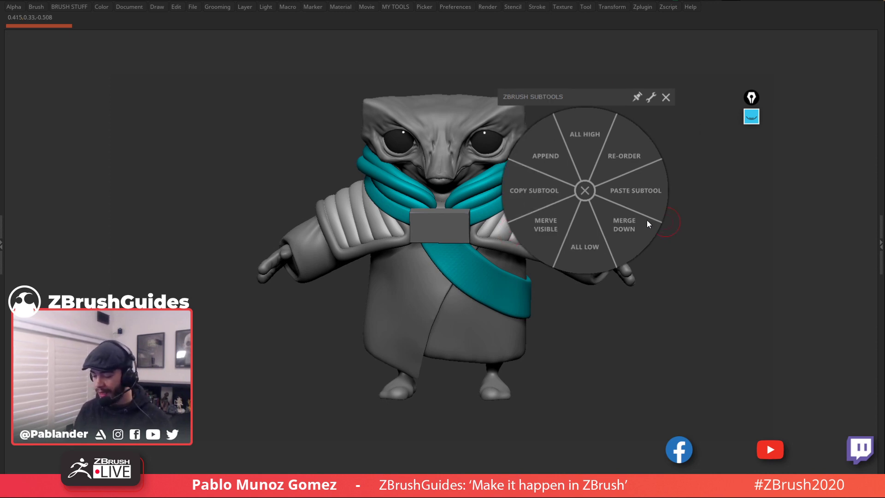
pyautogui.click(585, 191)
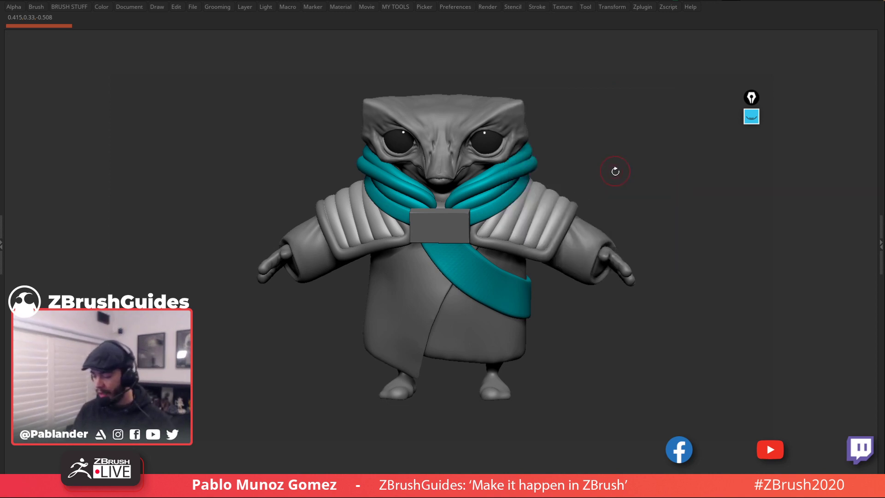
pyautogui.rightClick(613, 174)
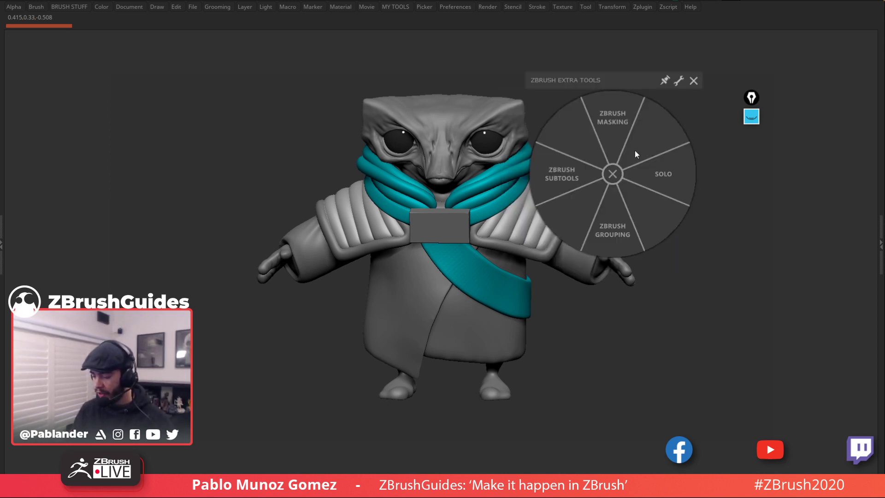
pyautogui.click(623, 119)
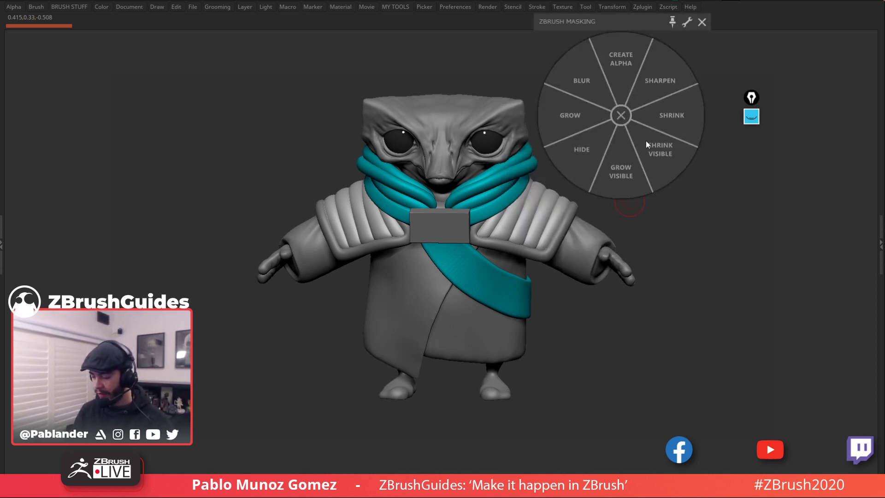
pyautogui.click(623, 119)
pyautogui.moveTo(548, 133); pyautogui.dragTo(583, 196)
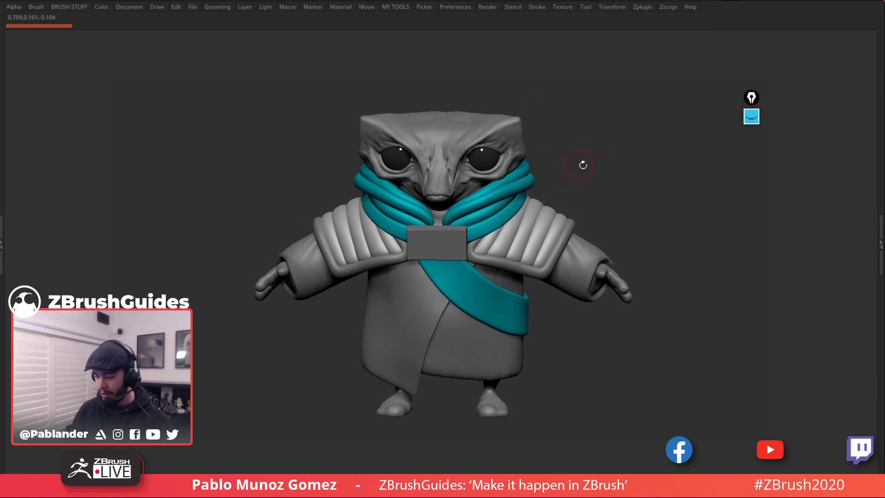
# Step: Isolate the quilted shoulder piece with Solo and mask its outer ends
pyautogui.press('space')
pyautogui.click(642, 197)
pyautogui.moveTo(549, 230)
pyautogui.mouseDown()
pyautogui.moveTo(585, 251)
pyautogui.moveTo(626, 204)
pyautogui.moveTo(632, 237)
pyautogui.moveTo(592, 197)
pyautogui.mouseUp()
pyautogui.keyDown('ctrl'); pyautogui.moveTo(597, 115); pyautogui.dragTo(525, 137); pyautogui.keyUp('ctrl')
pyautogui.moveTo(603, 158); pyautogui.dragTo(605, 194)
# Step: Try Blur and Sharpen on the shoulder piece's mask from the masking radial menu, and clear the mask
pyautogui.press('space')
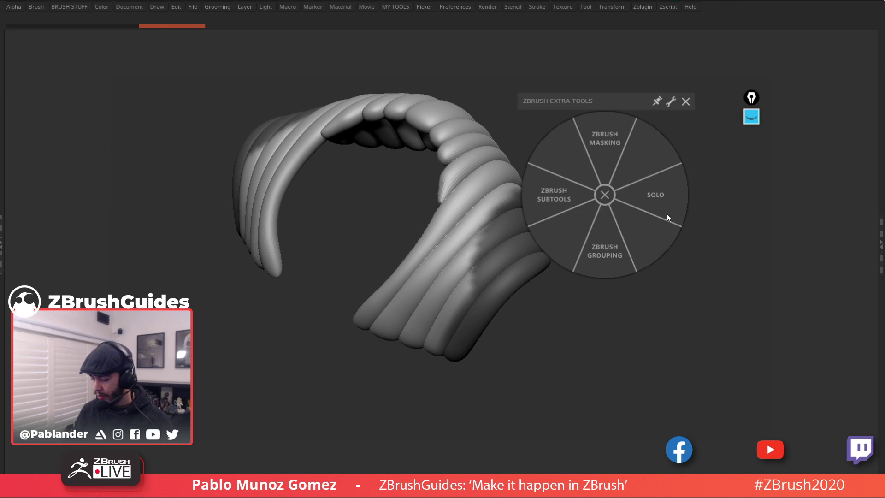
pyautogui.click(608, 140)
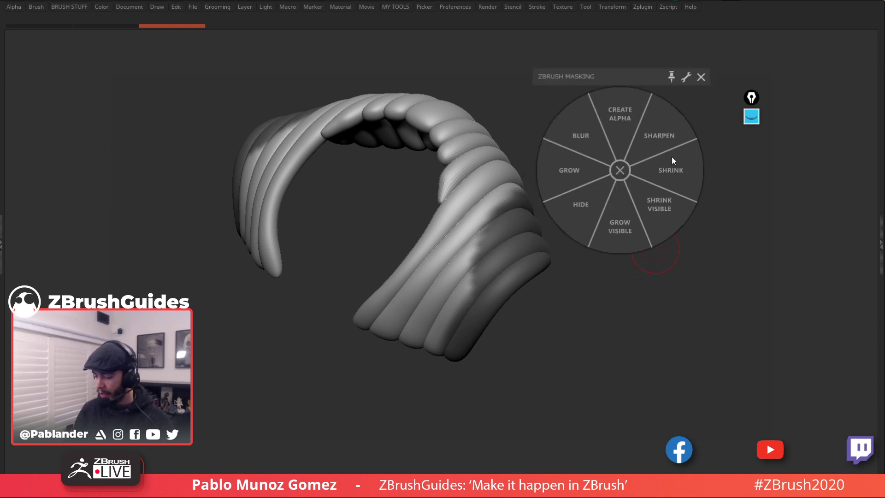
pyautogui.click(582, 136)
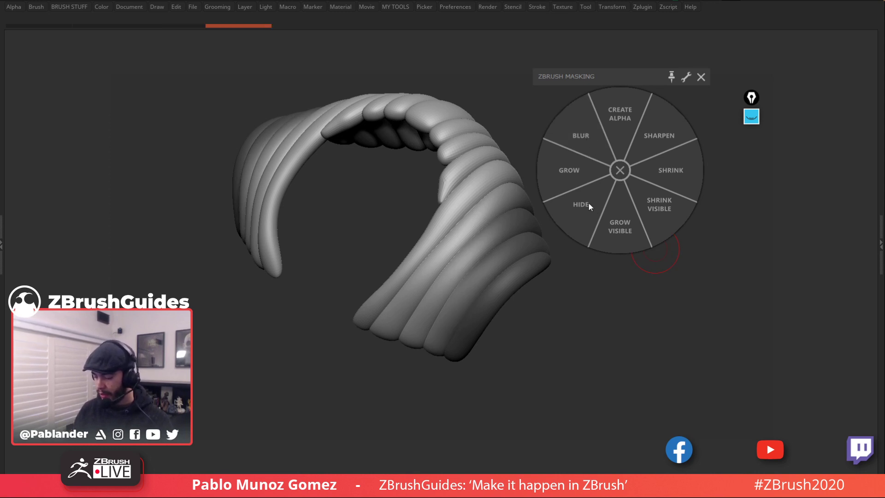
pyautogui.click(656, 136)
pyautogui.click(657, 136)
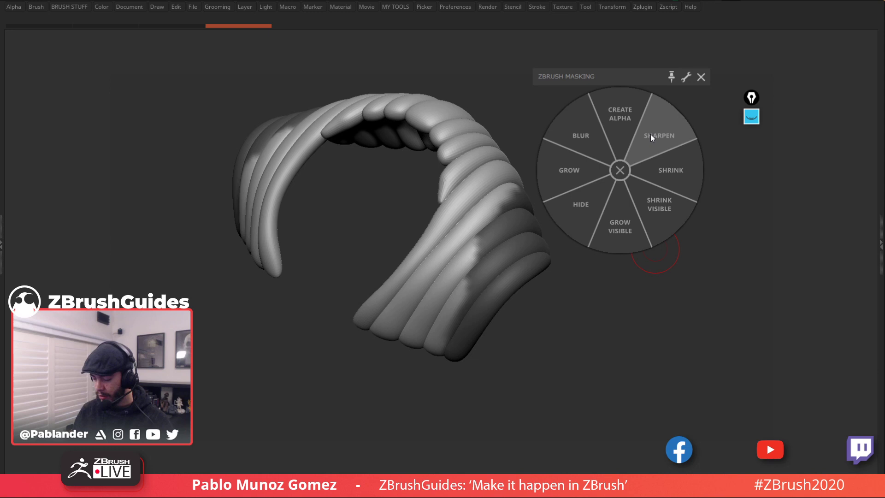
pyautogui.click(582, 139)
pyautogui.click(652, 132)
pyautogui.click(651, 133)
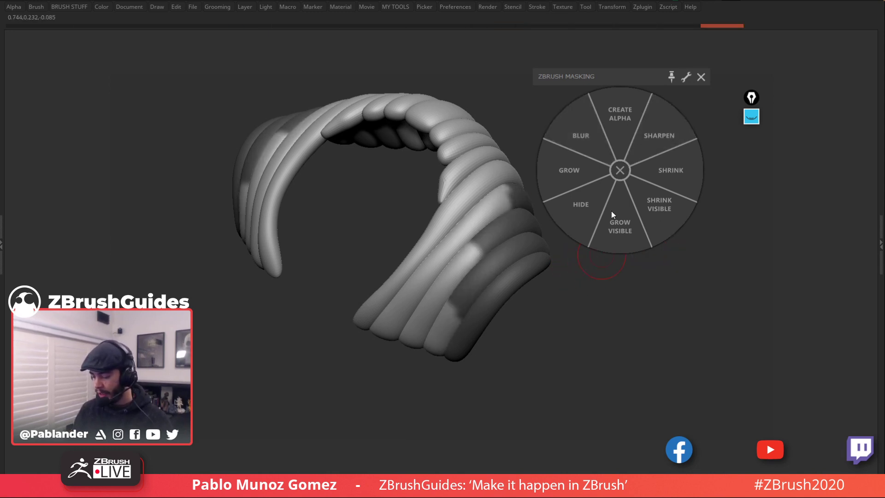
pyautogui.click(620, 170)
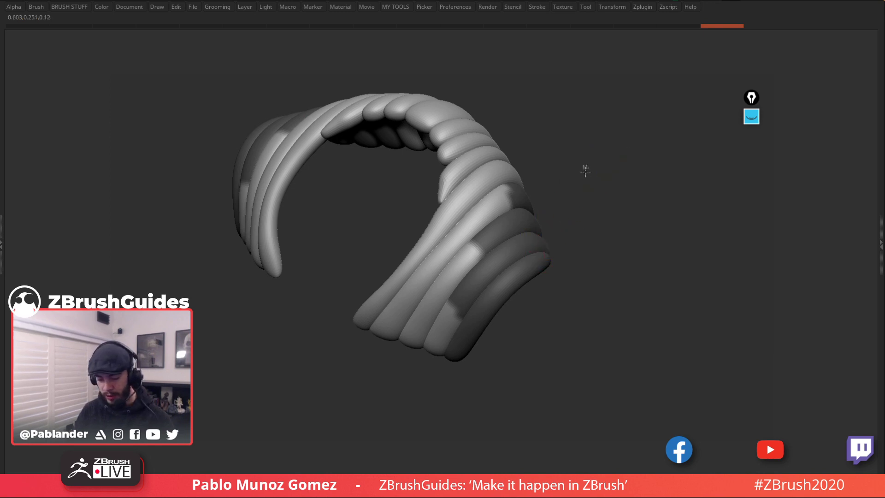
pyautogui.keyDown('ctrl'); pyautogui.moveTo(585, 170); pyautogui.dragTo(614, 214); pyautogui.keyUp('ctrl')
# Step: Isolate part of the shoulder piece's mesh, try Grow Visible and Shrink Visible on it, and restore the full smooth piece
pyautogui.keyDown('ctrl'); pyautogui.keyDown('shift'); pyautogui.moveTo(601, 149); pyautogui.dragTo(493, 339); pyautogui.keyUp('shift'); pyautogui.keyUp('ctrl')
pyautogui.rightClick(595, 149)
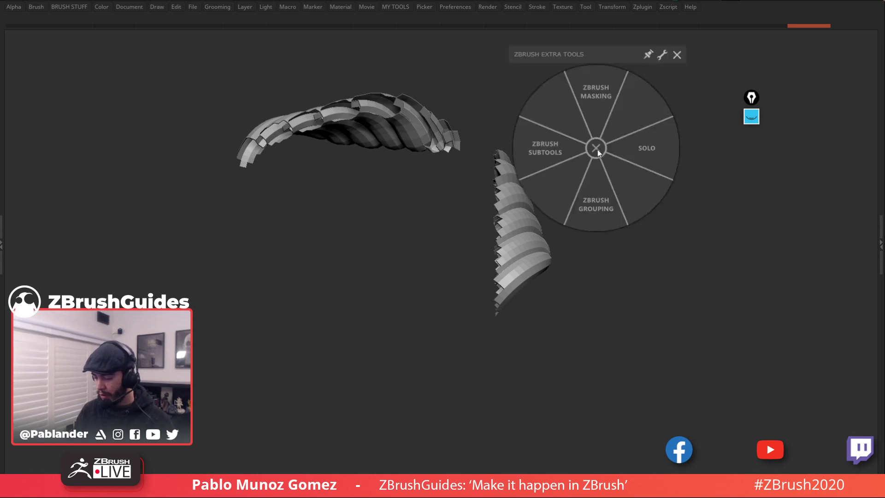
pyautogui.click(603, 103)
pyautogui.click(613, 187)
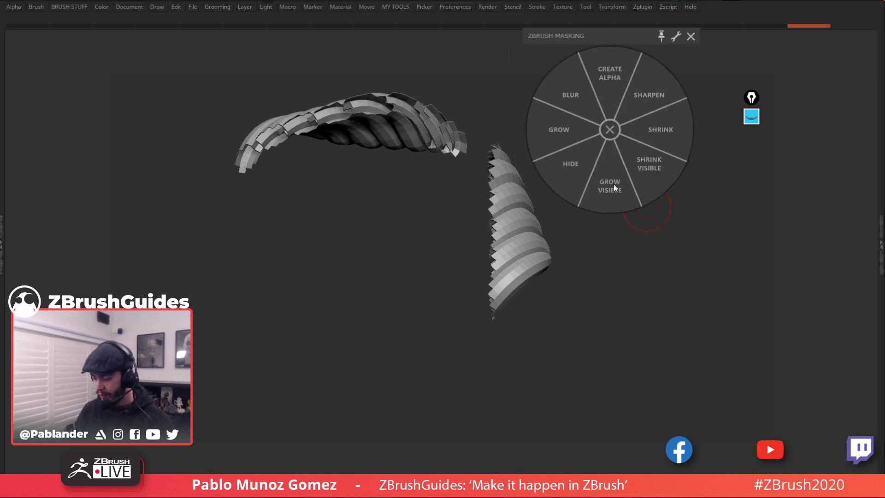
pyautogui.click(613, 188)
pyautogui.click(612, 190)
pyautogui.click(612, 191)
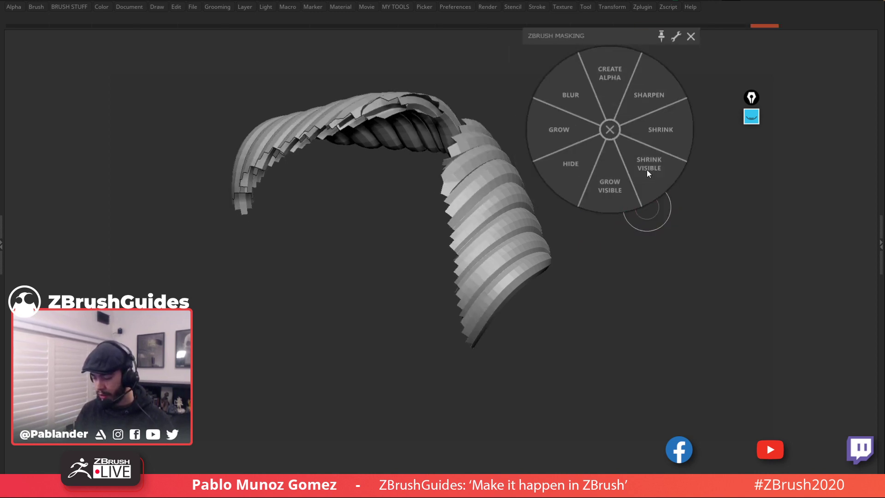
pyautogui.click(648, 172)
pyautogui.click(649, 171)
pyautogui.click(648, 171)
pyautogui.click(609, 131)
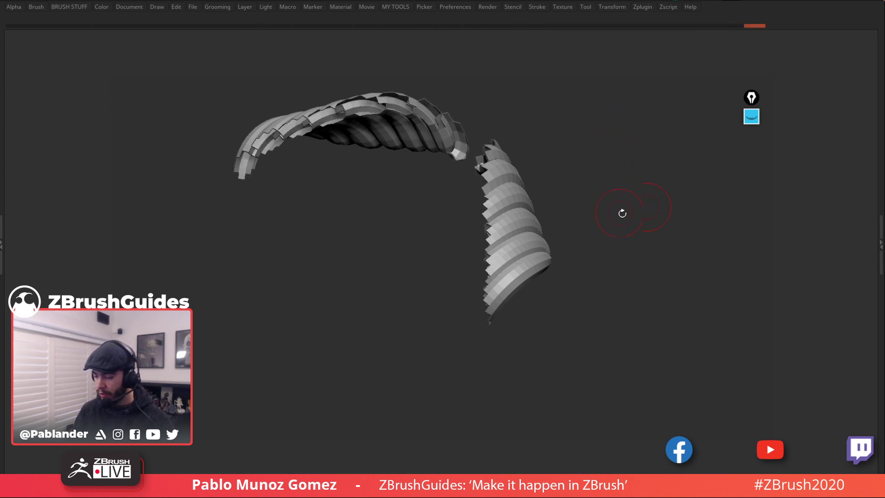
pyautogui.press('d')
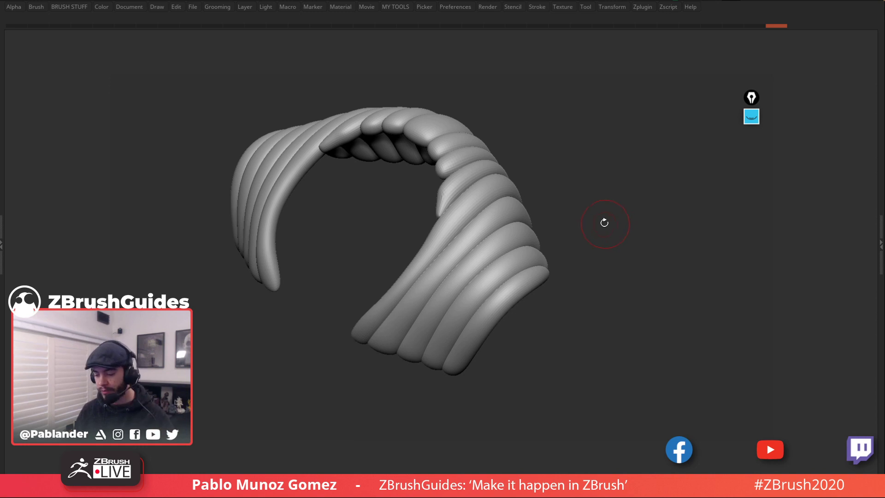
# Step: Show the interface shelves and the side tray again, and frame the quilted shoulder piece from the front
pyautogui.moveTo(604, 223); pyautogui.dragTo(610, 214)
pyautogui.press('Tab')
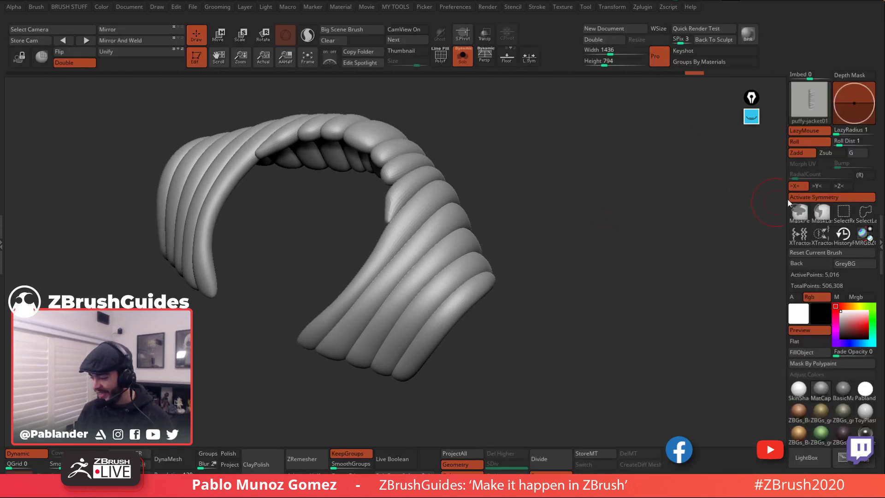
pyautogui.click(882, 246)
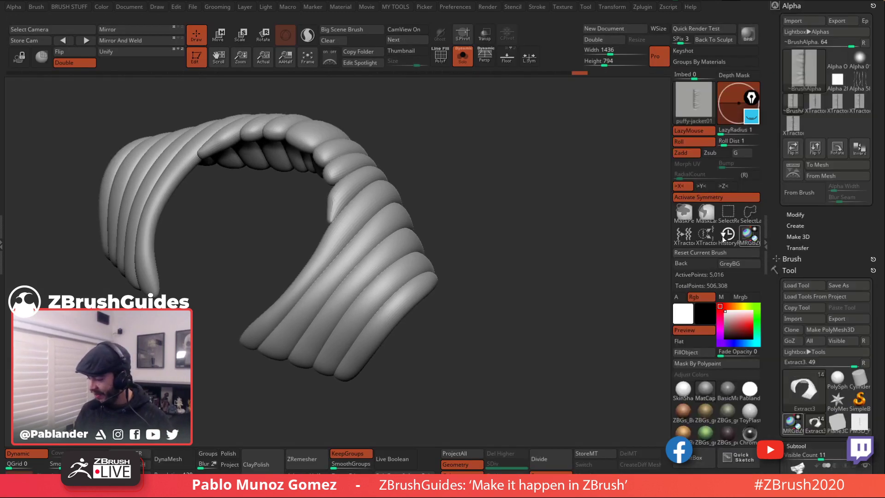
pyautogui.moveTo(599, 256); pyautogui.dragTo(583, 223)
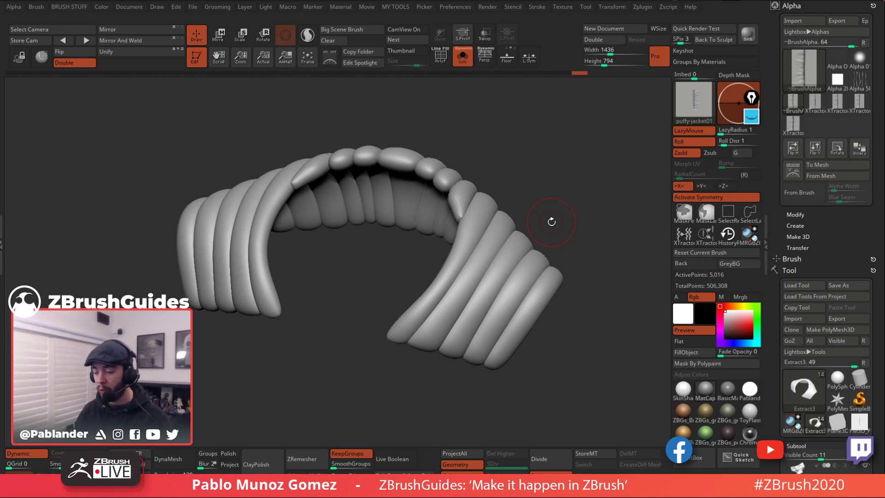
pyautogui.keyDown('alt'); pyautogui.moveTo(572, 222); pyautogui.dragTo(573, 210); pyautogui.keyUp('alt')
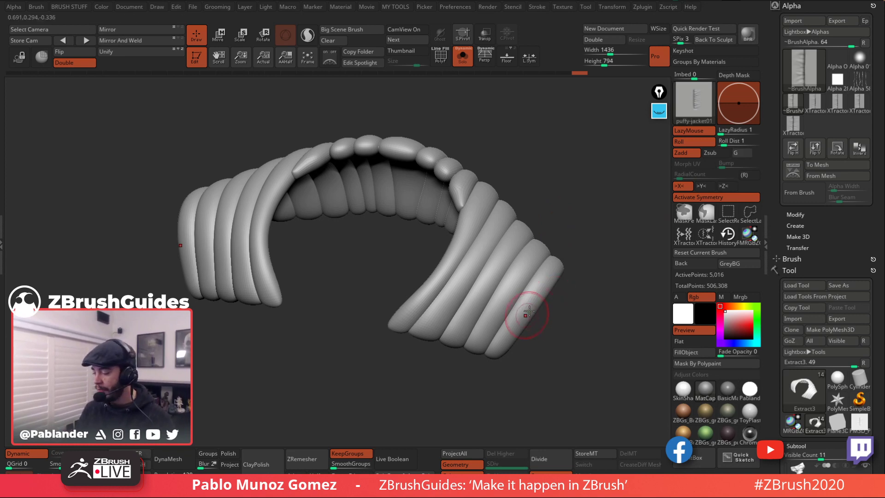
# Step: Remove the Alpha palette from the tray
pyautogui.click(741, 154)
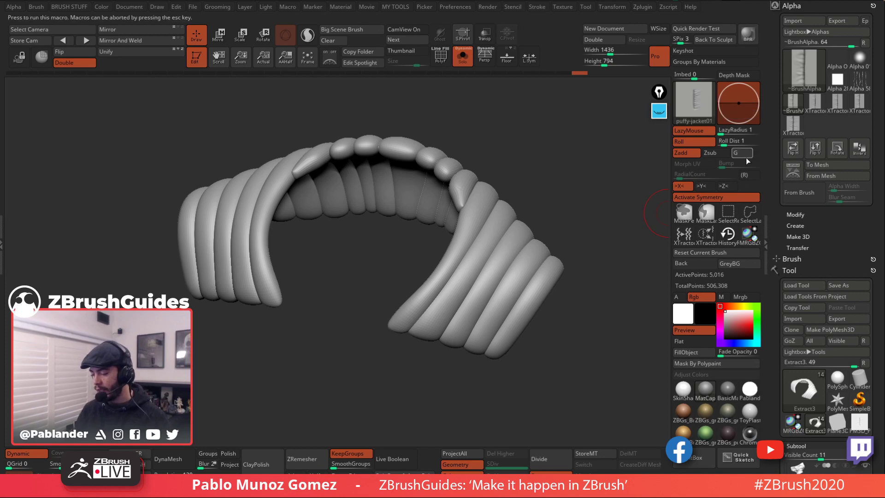
pyautogui.click(874, 6)
pyautogui.moveTo(874, 6); pyautogui.dragTo(589, 352)
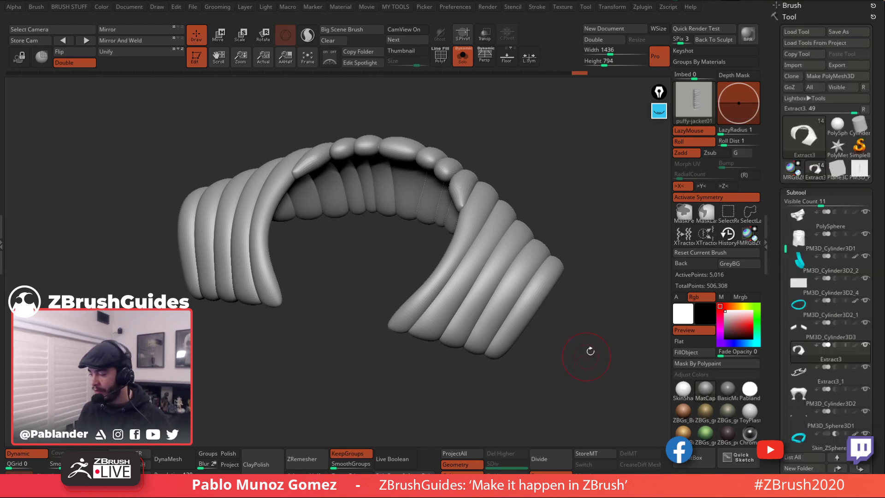
# Step: Collapse the side tray holding the Tool and Subtool palettes and open it again
pyautogui.click(768, 227)
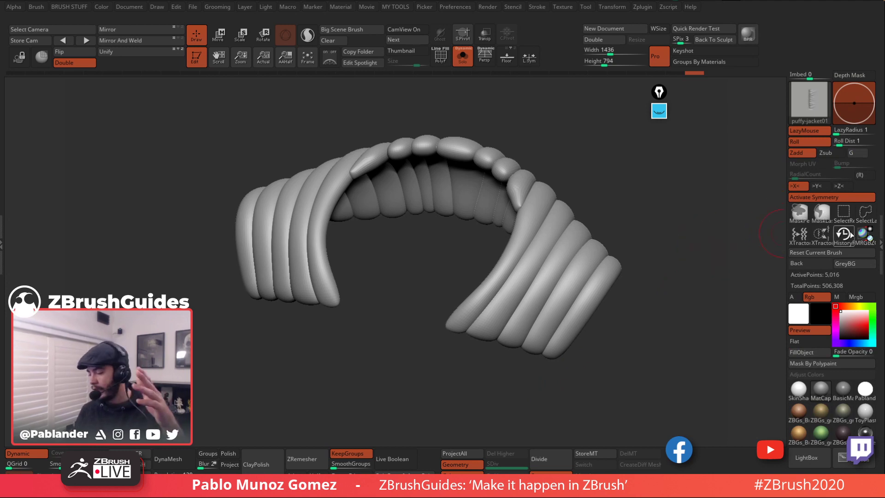
pyautogui.click(881, 235)
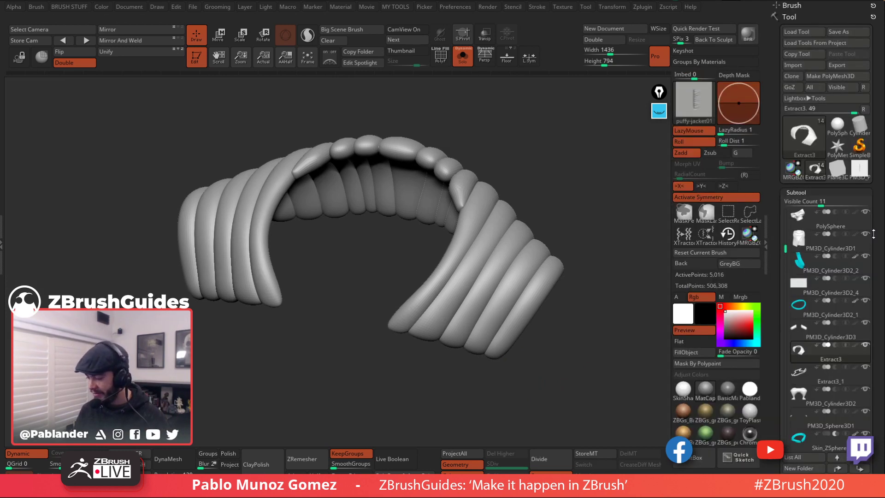
pyautogui.moveTo(601, 253); pyautogui.dragTo(574, 240)
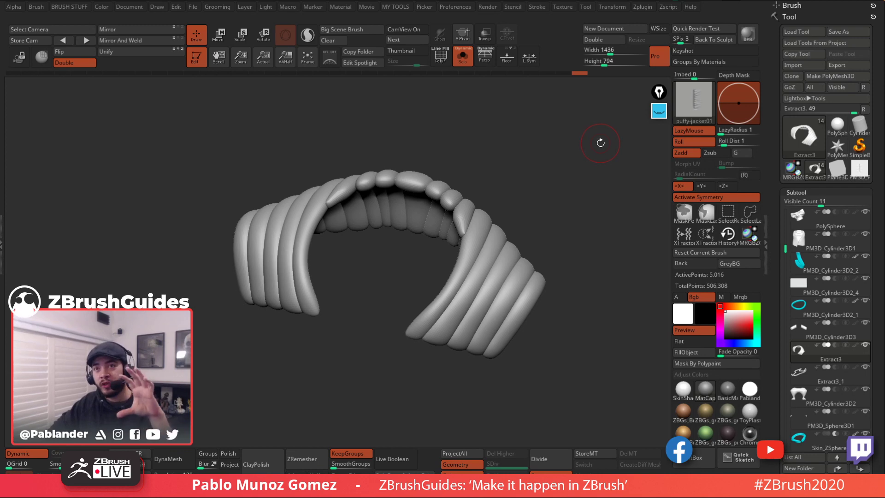
# Step: Inspect the sculpted seam on the PM3D_Plane3D tool, then return to the Extract3 shoulder piece and view it from an angle
pyautogui.click(859, 170)
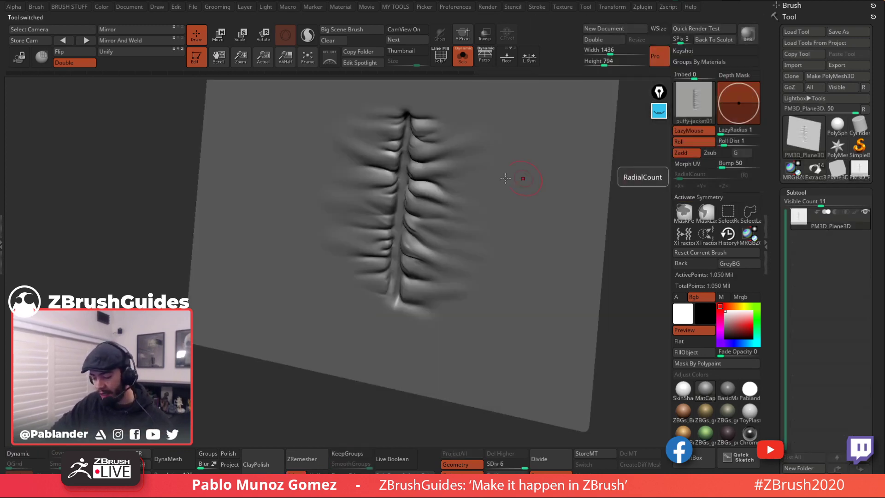
pyautogui.moveTo(446, 173); pyautogui.dragTo(452, 164, button='right')
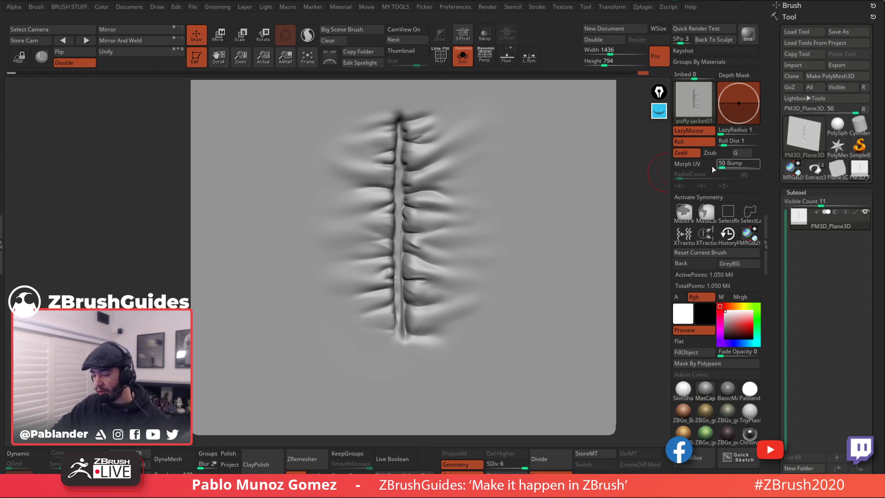
pyautogui.moveTo(812, 170)
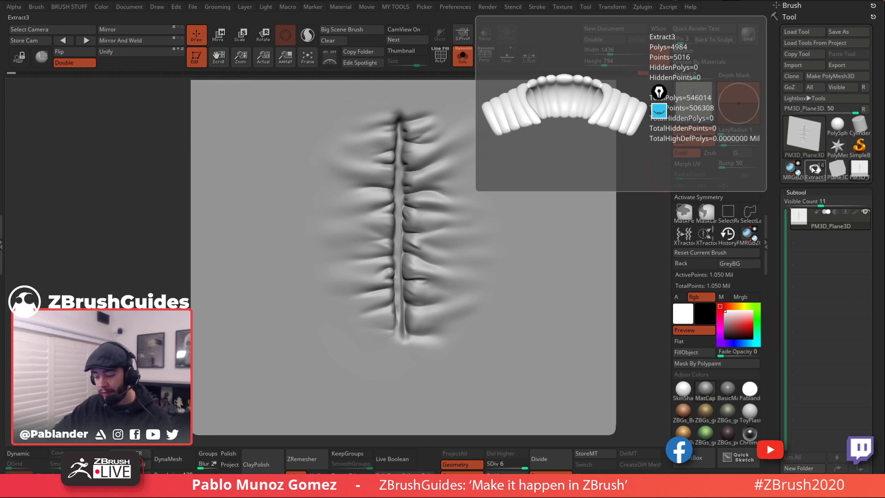
pyautogui.click(812, 170)
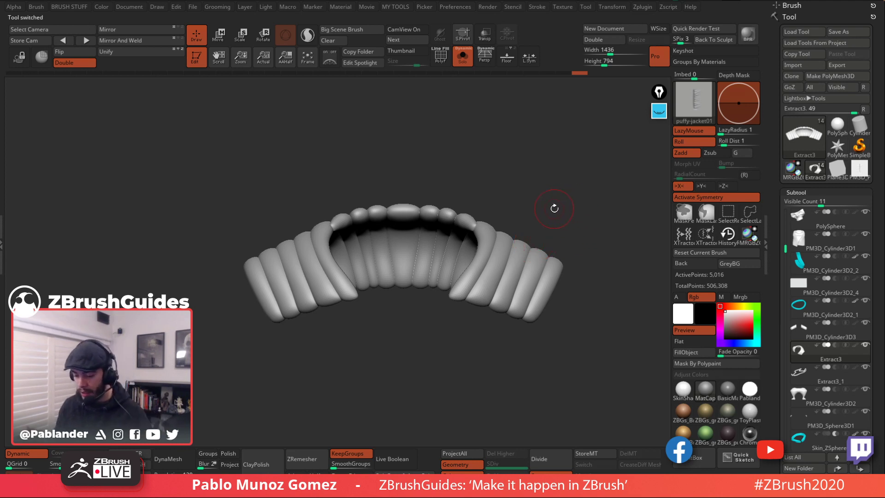
pyautogui.moveTo(555, 208); pyautogui.dragTo(553, 222)
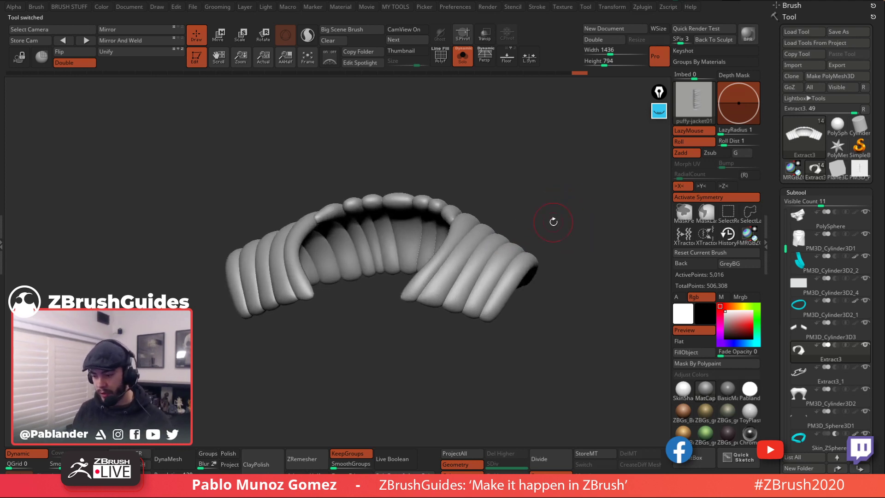
pyautogui.moveTo(555, 272); pyautogui.dragTo(561, 310)
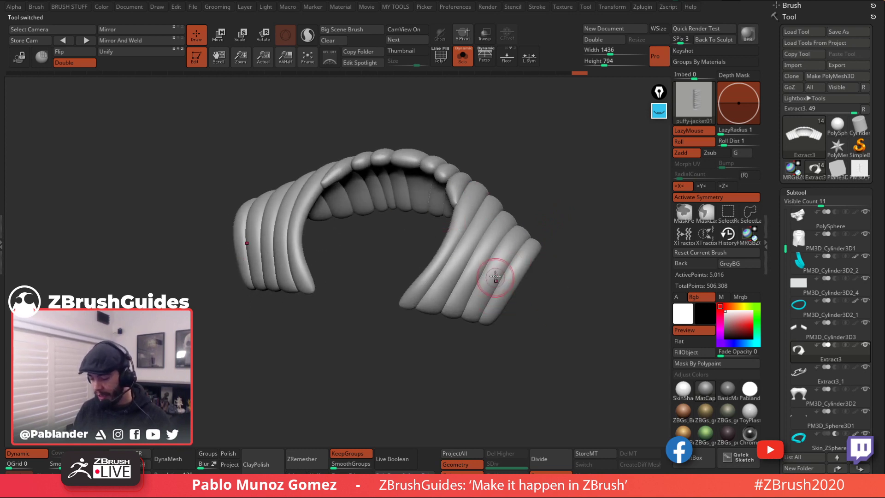
# Step: Annotate the screen in pink, circling the seam brush, boxing a seam spot on the shoulder piece linked to the plane tool, and encircling the piece
pyautogui.click(659, 110)
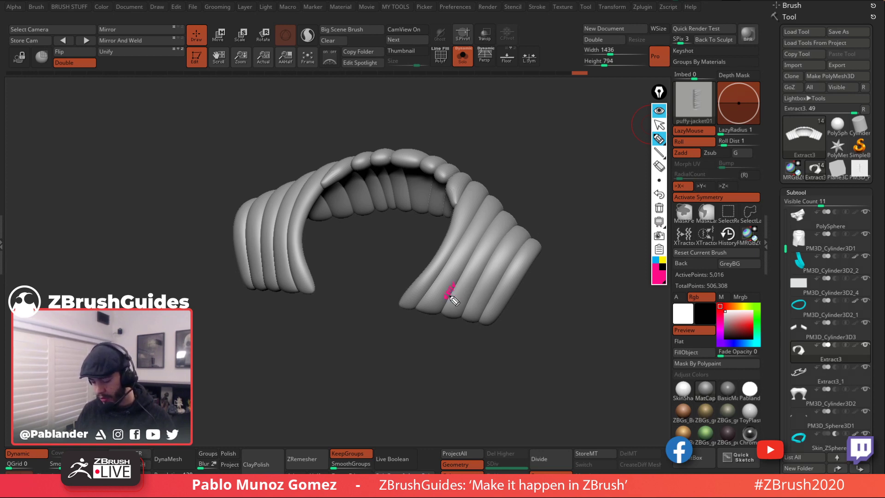
pyautogui.moveTo(692, 80); pyautogui.dragTo(676, 76)
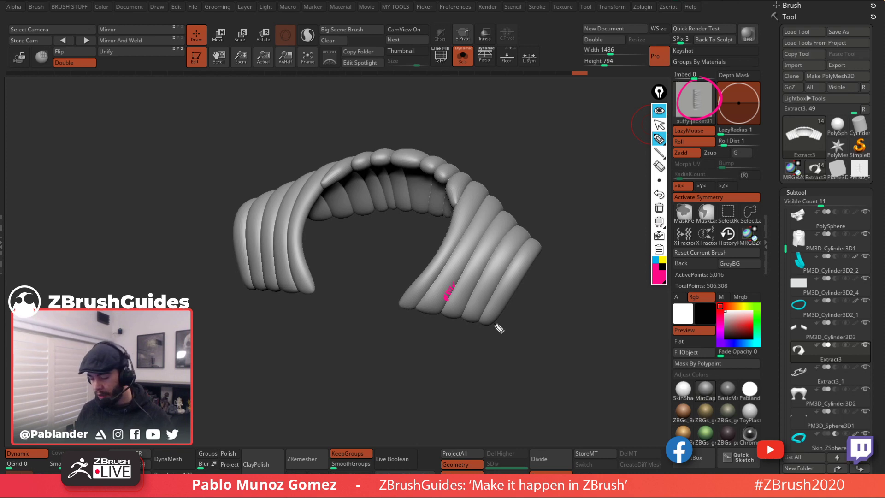
pyautogui.moveTo(463, 278)
pyautogui.mouseDown()
pyautogui.moveTo(448, 275)
pyautogui.moveTo(439, 302)
pyautogui.moveTo(470, 282)
pyautogui.moveTo(445, 276)
pyautogui.moveTo(456, 298)
pyautogui.moveTo(468, 287)
pyautogui.mouseUp()
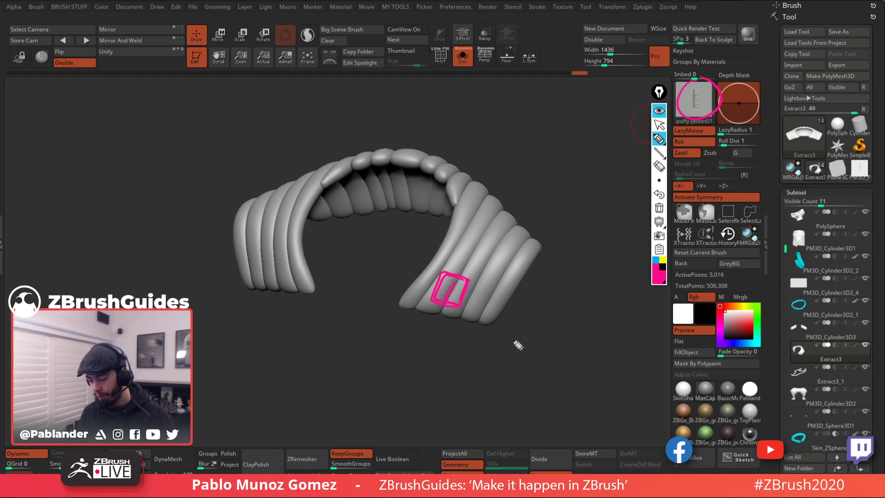
pyautogui.moveTo(462, 308)
pyautogui.mouseDown()
pyautogui.moveTo(552, 374)
pyautogui.moveTo(850, 181)
pyautogui.moveTo(875, 184)
pyautogui.moveTo(850, 159)
pyautogui.mouseUp()
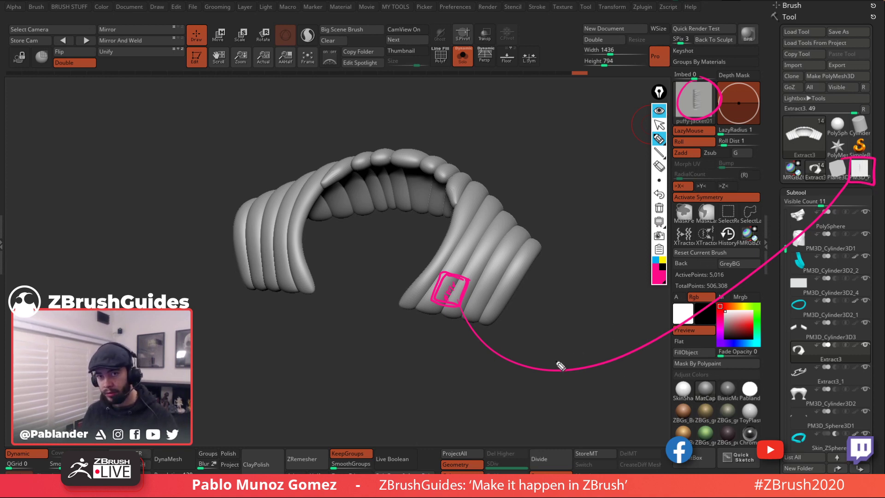
pyautogui.moveTo(546, 244)
pyautogui.mouseDown()
pyautogui.moveTo(480, 134)
pyautogui.moveTo(461, 411)
pyautogui.moveTo(491, 150)
pyautogui.mouseUp()
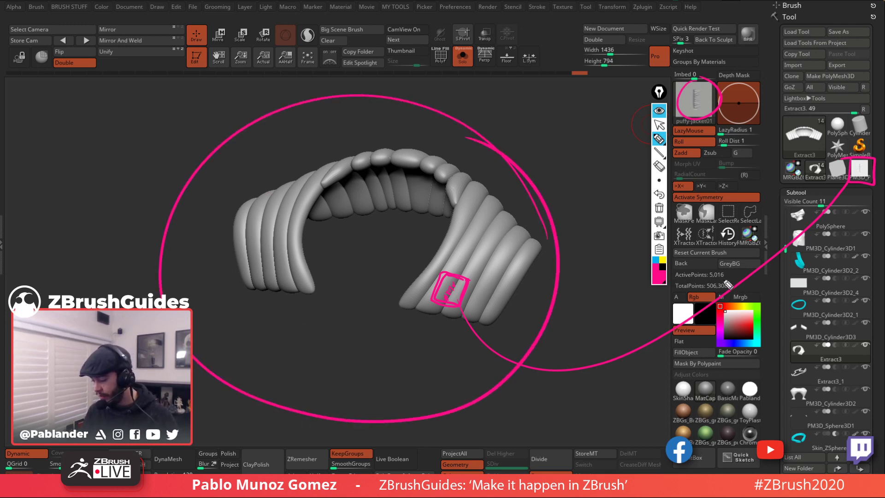
# Step: Mark the shoulder piece's quilting and its ActivePoints count, redraw these marks, clear all annotations and return to the normal pointer
pyautogui.moveTo(268, 188); pyautogui.dragTo(325, 186)
pyautogui.moveTo(674, 273); pyautogui.dragTo(743, 273)
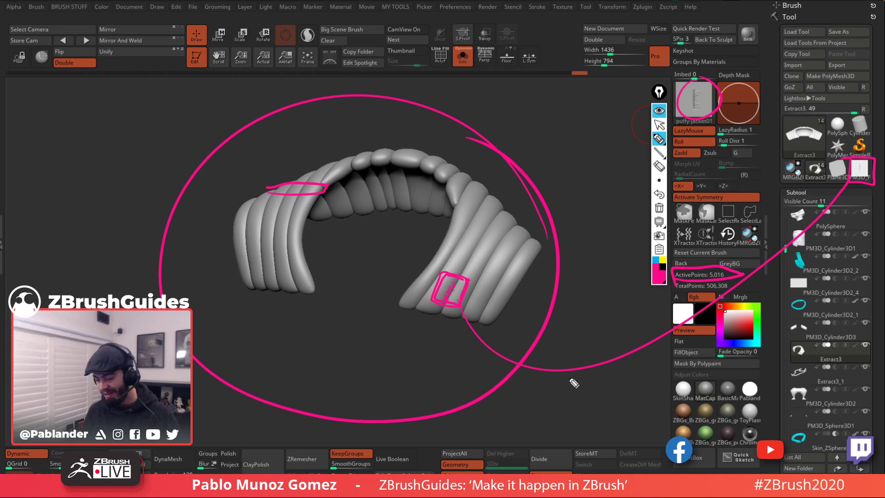
pyautogui.click(660, 196)
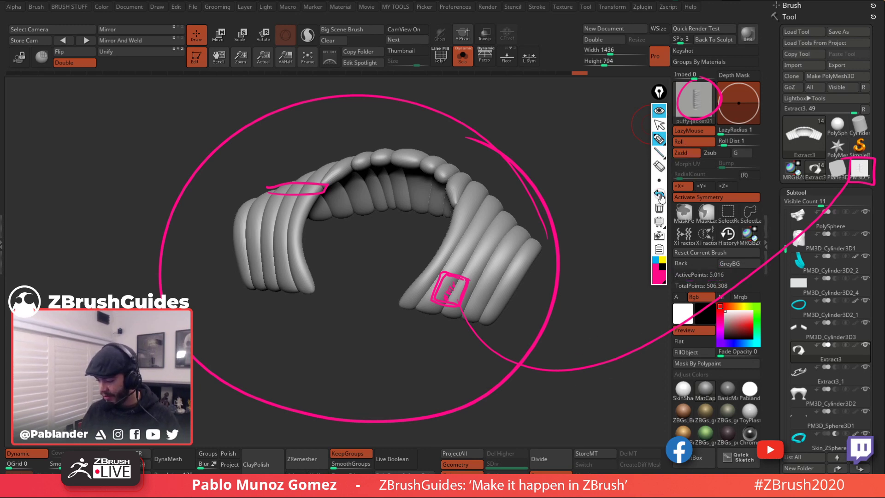
pyautogui.click(660, 196)
pyautogui.moveTo(268, 179); pyautogui.dragTo(272, 193)
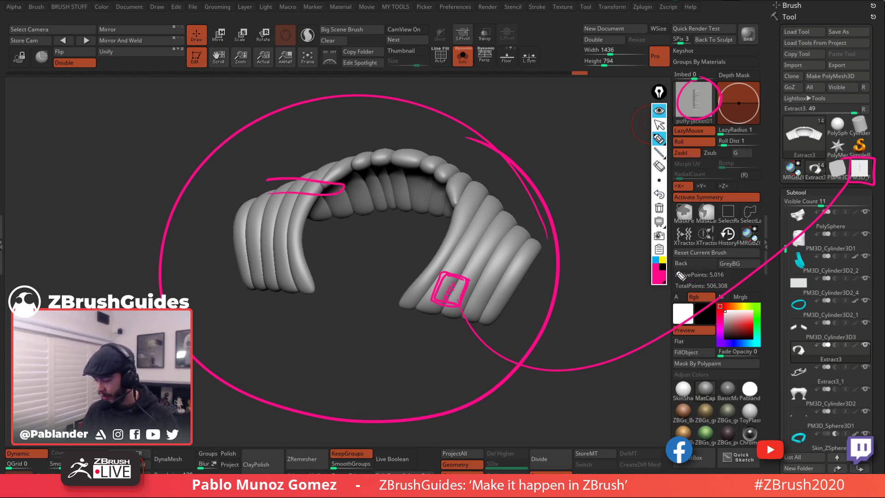
pyautogui.click(658, 203)
pyautogui.moveTo(576, 343)
pyautogui.mouseDown()
pyautogui.moveTo(682, 286)
pyautogui.moveTo(730, 276)
pyautogui.moveTo(684, 279)
pyautogui.mouseUp()
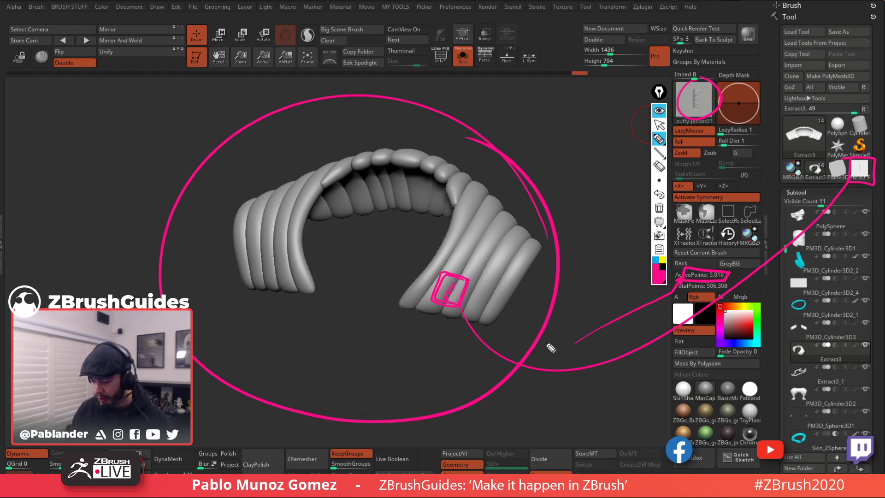
pyautogui.click(660, 208)
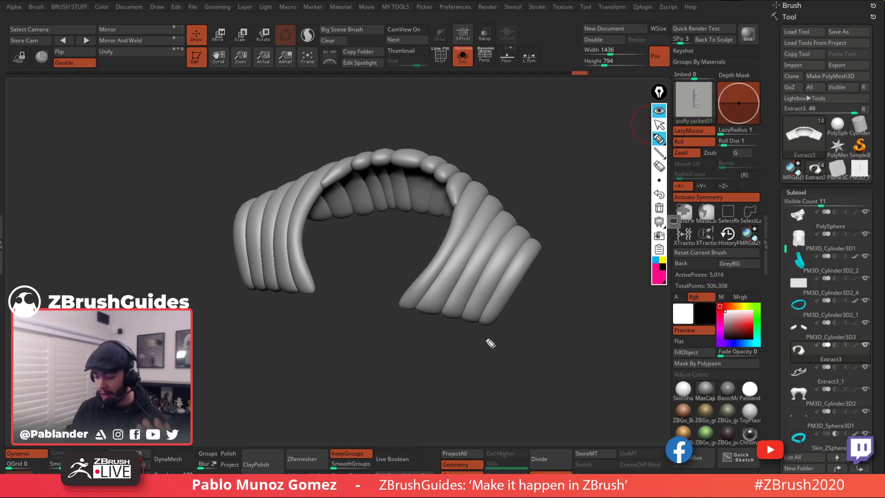
pyautogui.click(659, 124)
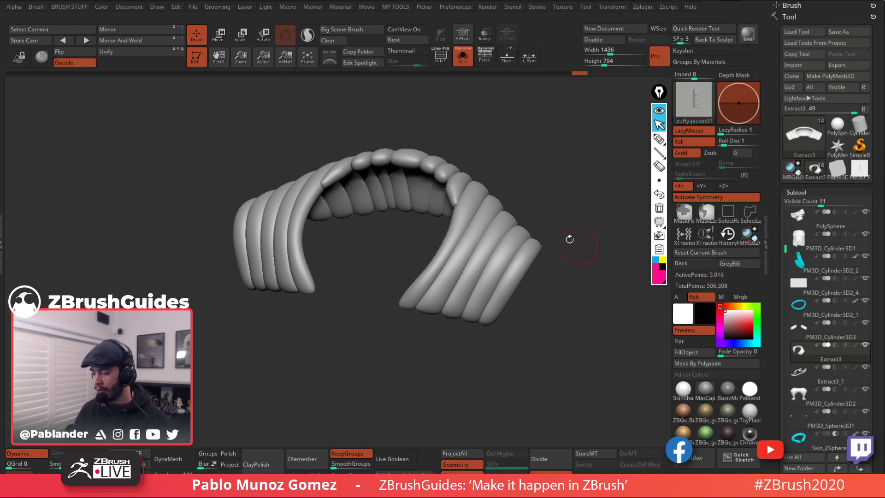
# Step: Switch to the PM3D_Plane3D seam sculpt, hide the annotation toolbar and face the plane from the front
pyautogui.moveTo(573, 276); pyautogui.dragTo(537, 382)
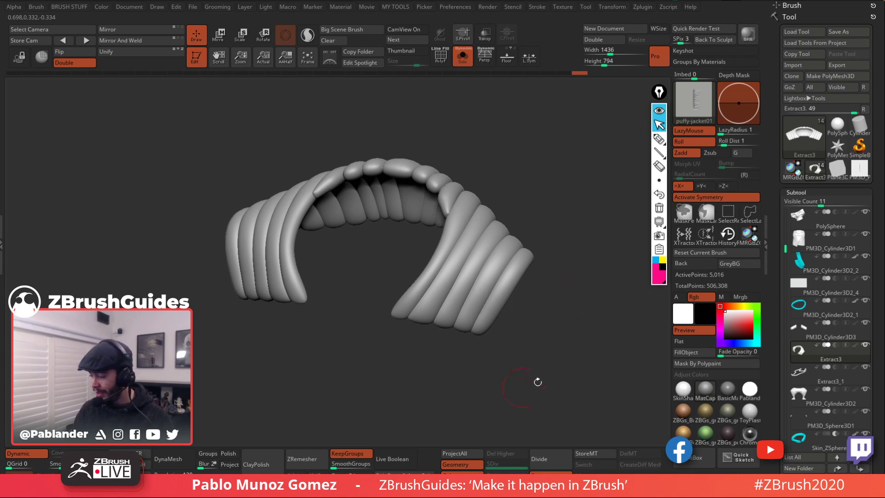
pyautogui.click(859, 173)
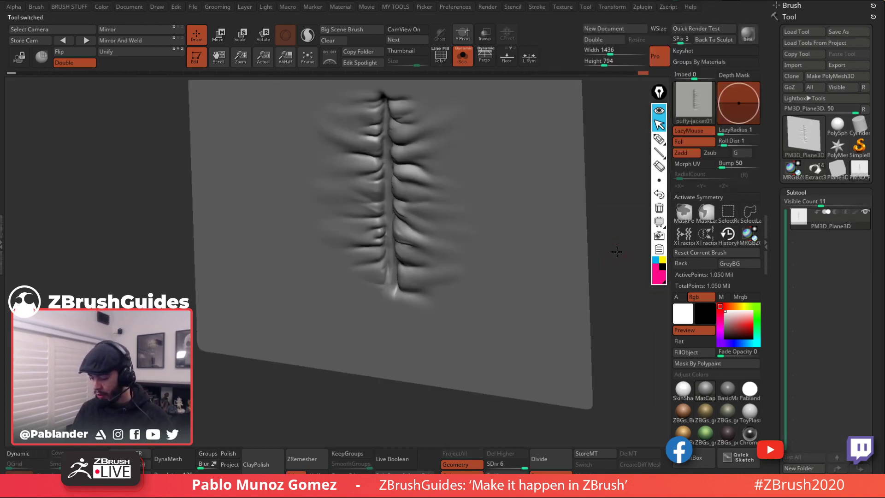
pyautogui.moveTo(619, 251)
pyautogui.mouseDown()
pyautogui.moveTo(604, 268)
pyautogui.moveTo(606, 249)
pyautogui.moveTo(605, 276)
pyautogui.moveTo(589, 277)
pyautogui.mouseUp()
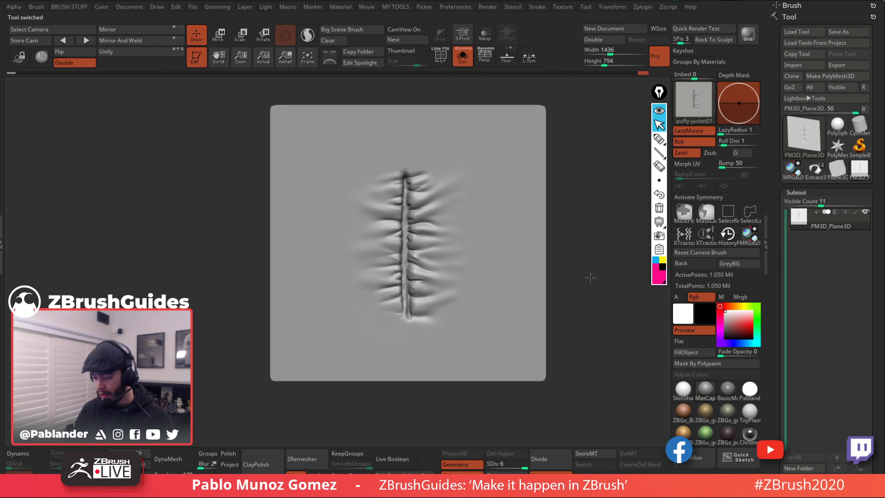
pyautogui.click(660, 119)
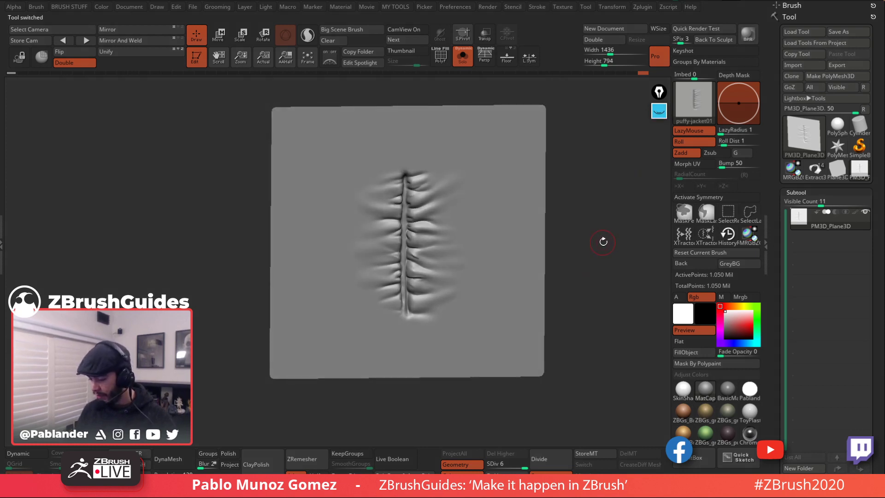
pyautogui.moveTo(603, 207); pyautogui.dragTo(552, 240)
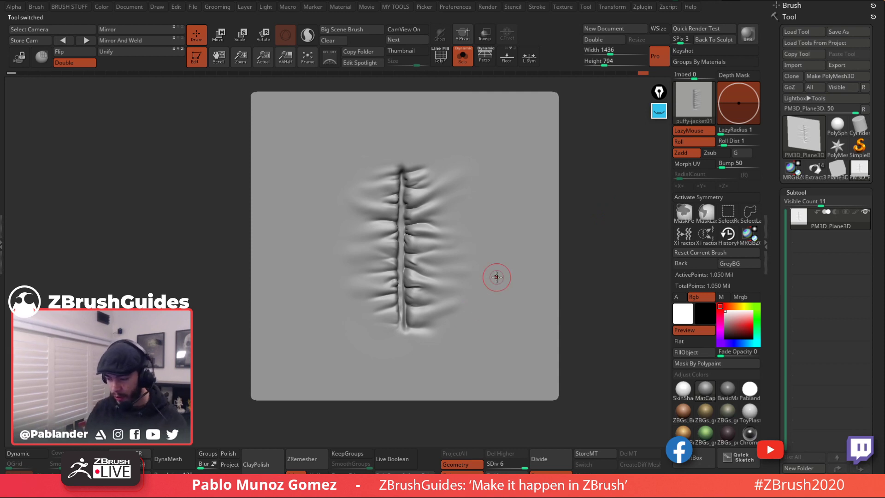
pyautogui.moveTo(564, 250); pyautogui.dragTo(593, 231)
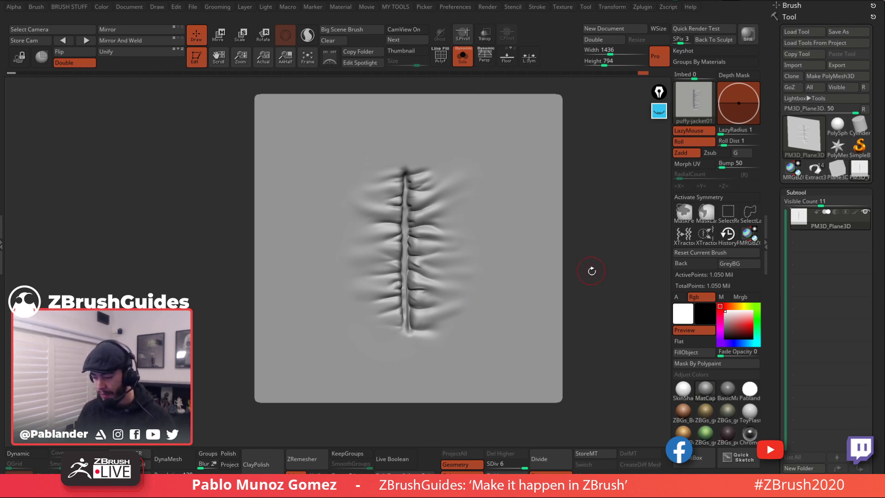
pyautogui.moveTo(591, 272); pyautogui.dragTo(525, 348)
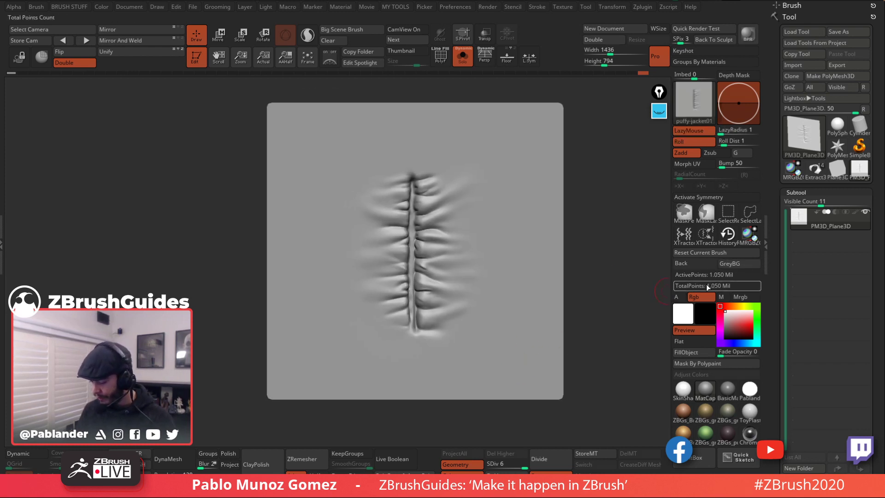
# Step: Compare the seam plane at subdivision levels 3 and 6, leaving it at level 3
pyautogui.click(505, 464)
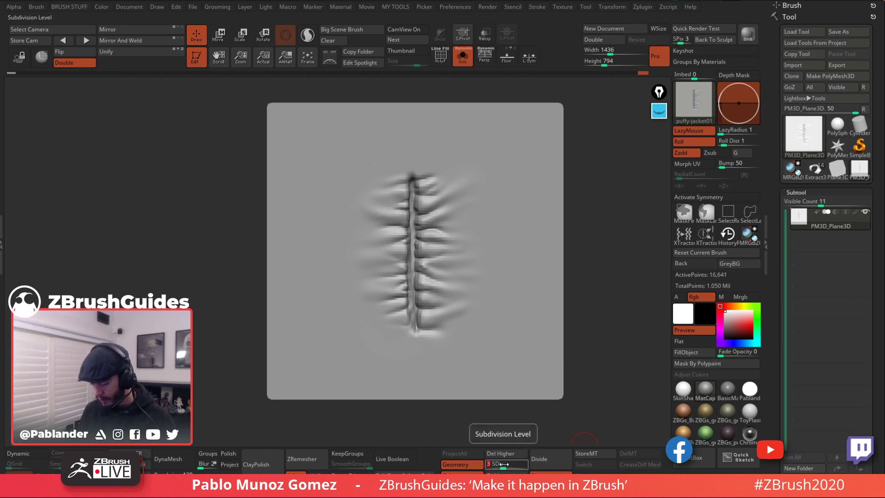
pyautogui.click(499, 465)
pyautogui.click(500, 466)
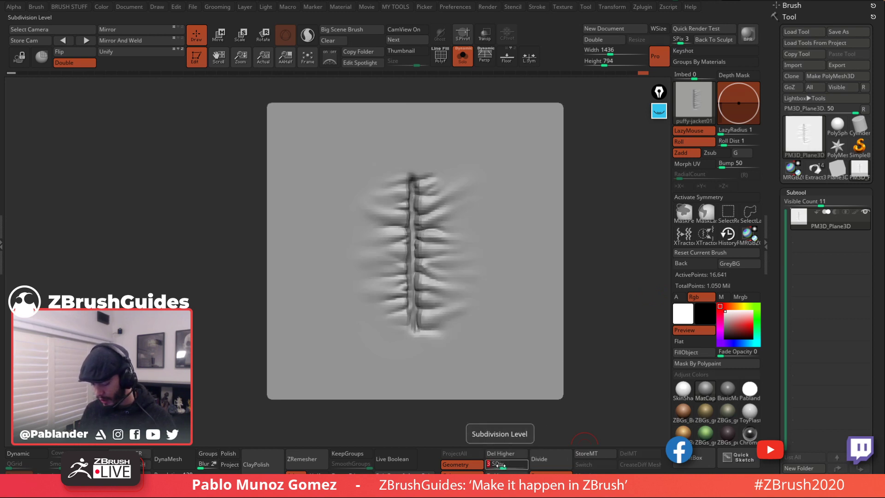
pyautogui.moveTo(499, 465); pyautogui.dragTo(520, 467)
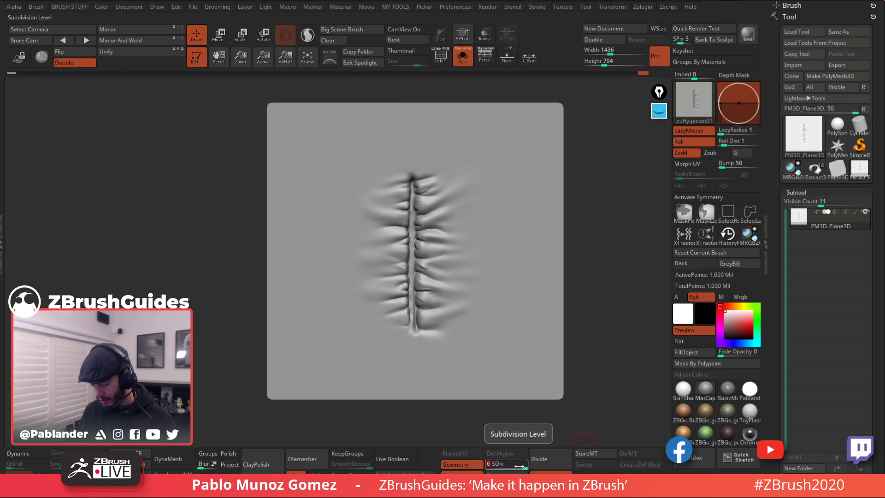
pyautogui.click(502, 466)
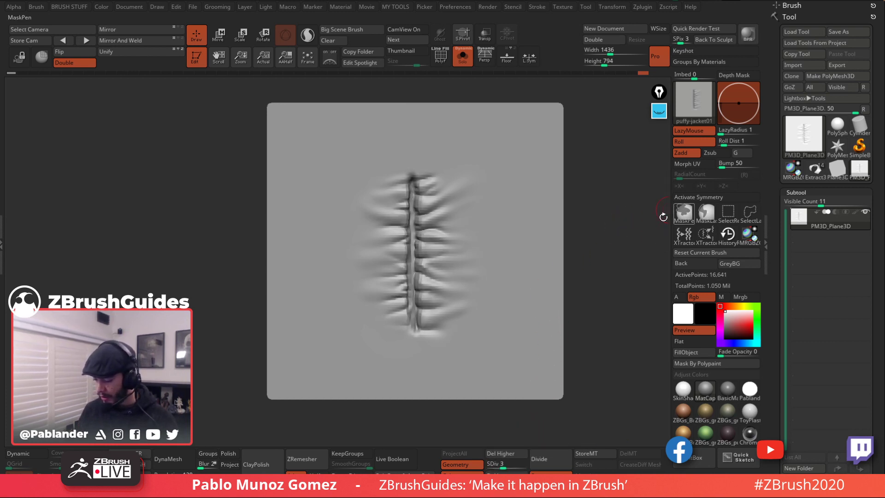
# Step: Mask a large round area over the seam with an enlarged MaskPen and blur the mask's edge
pyautogui.press('space')
pyautogui.moveTo(406, 276)
pyautogui.keyDown('ctrl'); pyautogui.mouseDown()
pyautogui.moveTo(420, 231)
pyautogui.moveTo(408, 309)
pyautogui.moveTo(369, 207)
pyautogui.moveTo(451, 213)
pyautogui.moveTo(400, 300)
pyautogui.moveTo(444, 202)
pyautogui.moveTo(365, 228)
pyautogui.mouseUp(); pyautogui.keyUp('ctrl')
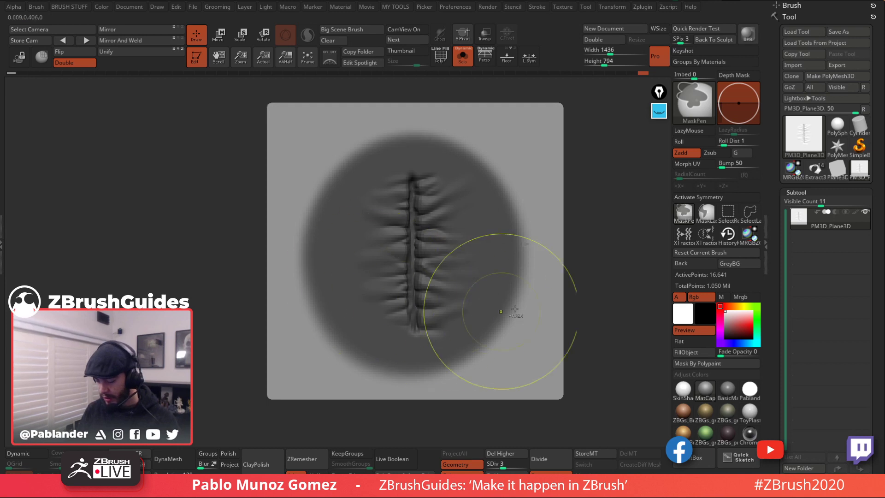
pyautogui.moveTo(587, 252); pyautogui.dragTo(589, 253)
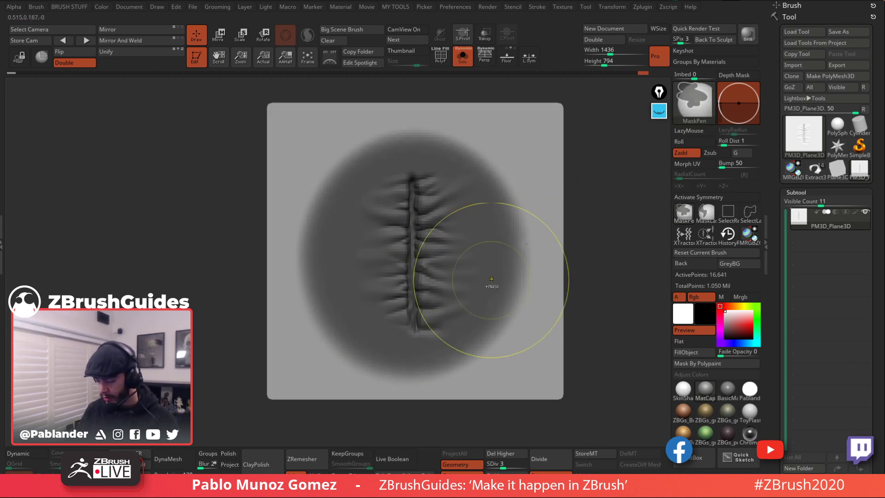
pyautogui.keyDown('ctrl'); pyautogui.click(597, 299); pyautogui.keyUp('ctrl')
pyautogui.keyDown('ctrl'); pyautogui.click(584, 295); pyautogui.keyUp('ctrl')
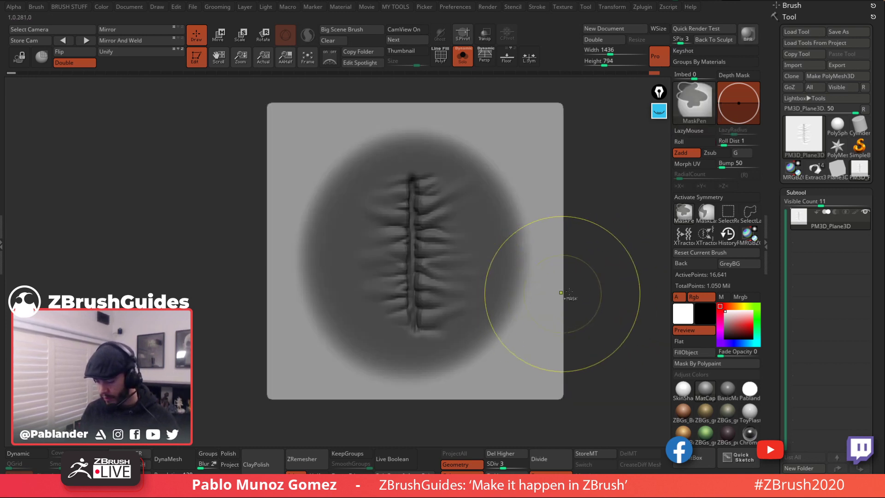
pyautogui.keyDown('ctrl'); pyautogui.click(565, 295); pyautogui.keyUp('ctrl')
pyautogui.keyDown('ctrl'); pyautogui.click(544, 322); pyautogui.keyUp('ctrl')
pyautogui.keyDown('ctrl'); pyautogui.click(582, 303); pyautogui.keyUp('ctrl')
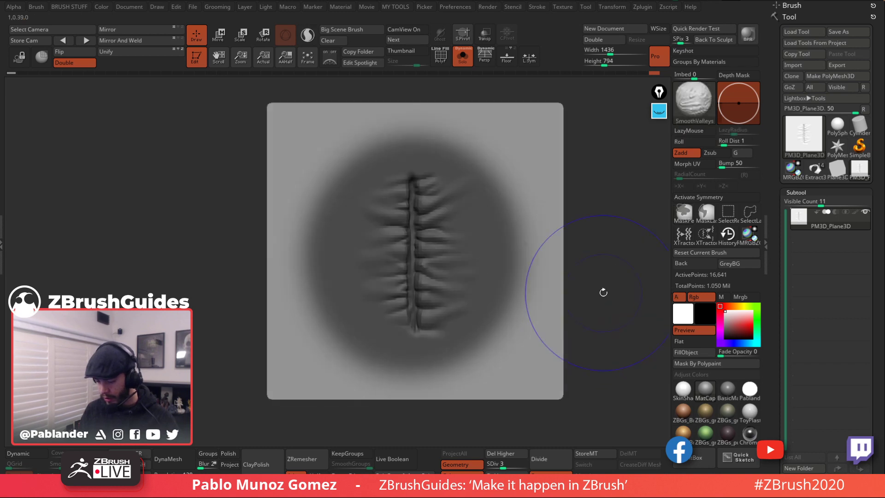
# Step: Set the seam plane to subdivision level 6 and inspect its outer edge up close
pyautogui.moveTo(600, 295)
pyautogui.mouseDown()
pyautogui.moveTo(597, 305)
pyautogui.moveTo(600, 296)
pyautogui.mouseUp()
pyautogui.moveTo(503, 467); pyautogui.dragTo(524, 466)
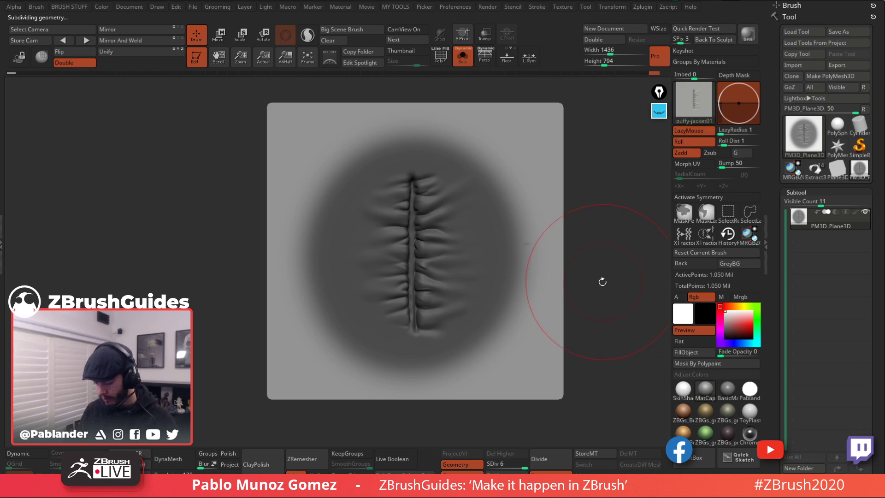
pyautogui.keyDown('alt'); pyautogui.moveTo(603, 278); pyautogui.dragTo(579, 286); pyautogui.keyUp('alt')
pyautogui.keyDown('ctrl'); pyautogui.moveTo(506, 250); pyautogui.dragTo(453, 275, button='right'); pyautogui.keyUp('ctrl')
pyautogui.rightClick(487, 249)
pyautogui.press('shift')
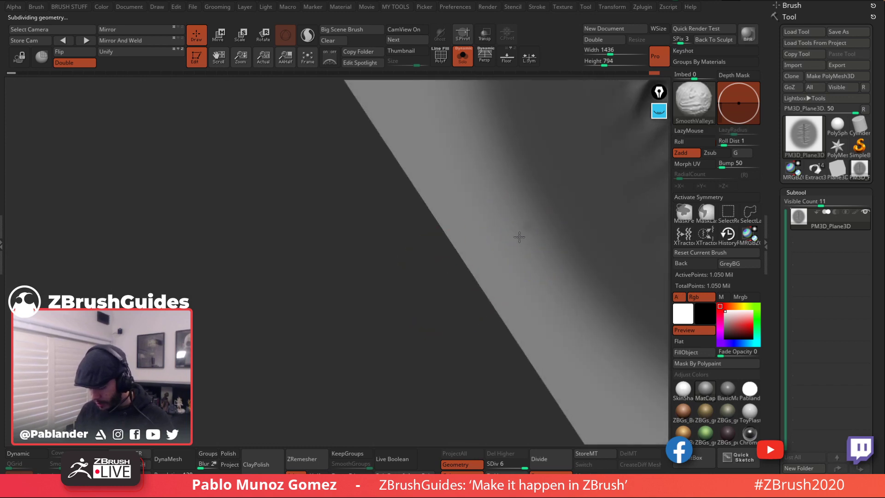
pyautogui.moveTo(482, 280)
pyautogui.mouseDown(button='right')
pyautogui.moveTo(482, 303)
pyautogui.moveTo(537, 308)
pyautogui.moveTo(460, 166)
pyautogui.mouseUp(button='right')
pyautogui.keyDown('alt'); pyautogui.moveTo(585, 276); pyautogui.dragTo(576, 280, button='right'); pyautogui.keyUp('alt')
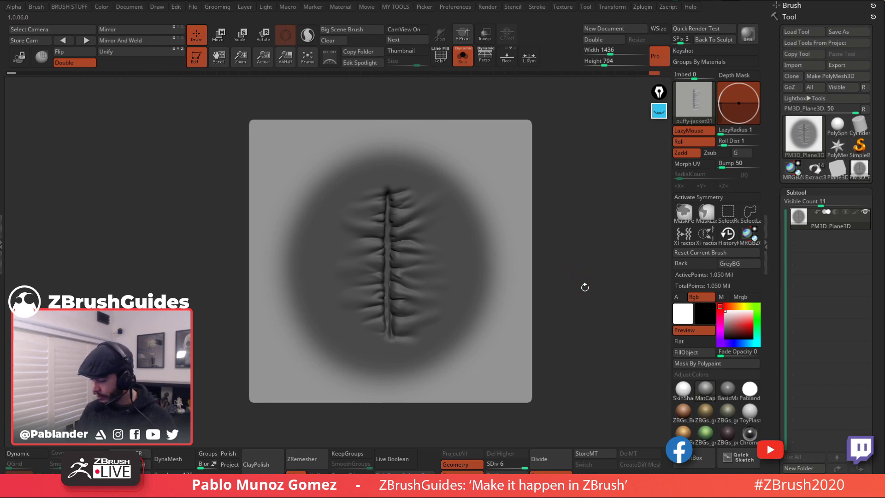
# Step: Apply the Morph to Grid deformation at nearly full strength to flatten the unmasked border around the seam
pyautogui.moveTo(780, 273); pyautogui.dragTo(848, 149)
pyautogui.click(811, 115)
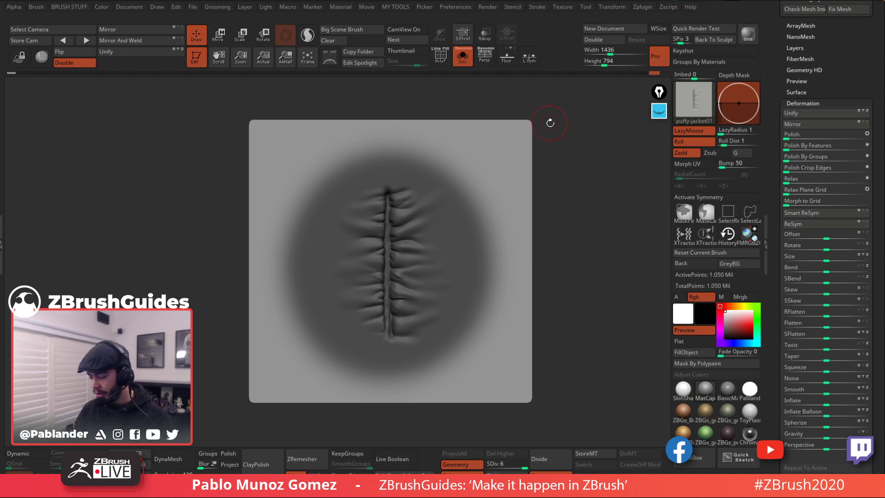
pyautogui.moveTo(549, 123); pyautogui.dragTo(560, 123)
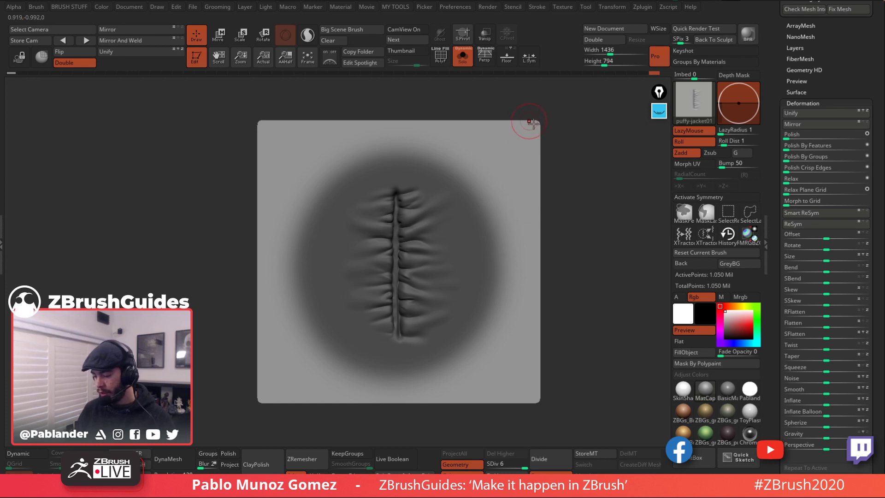
pyautogui.moveTo(790, 201); pyautogui.dragTo(808, 202)
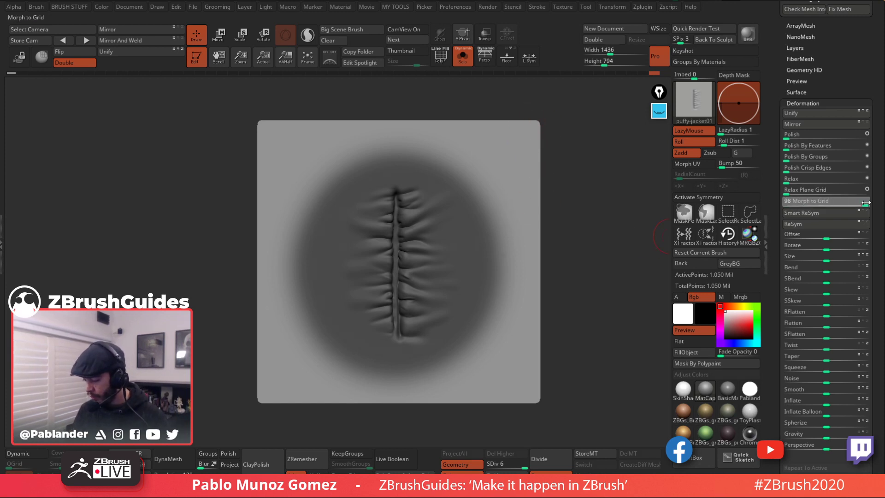
pyautogui.moveTo(865, 203); pyautogui.dragTo(866, 203)
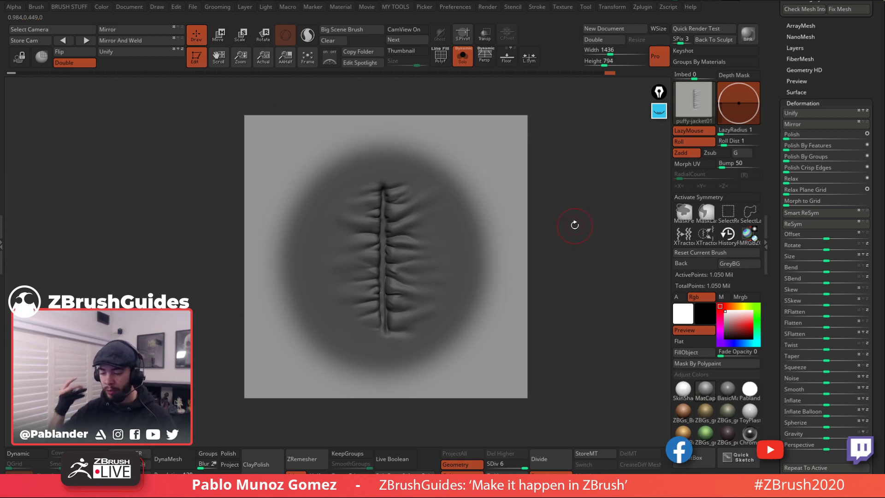
# Step: Check the flattened plane from the side and at a corner, and clear the mask over the seam
pyautogui.moveTo(562, 219); pyautogui.dragTo(582, 228)
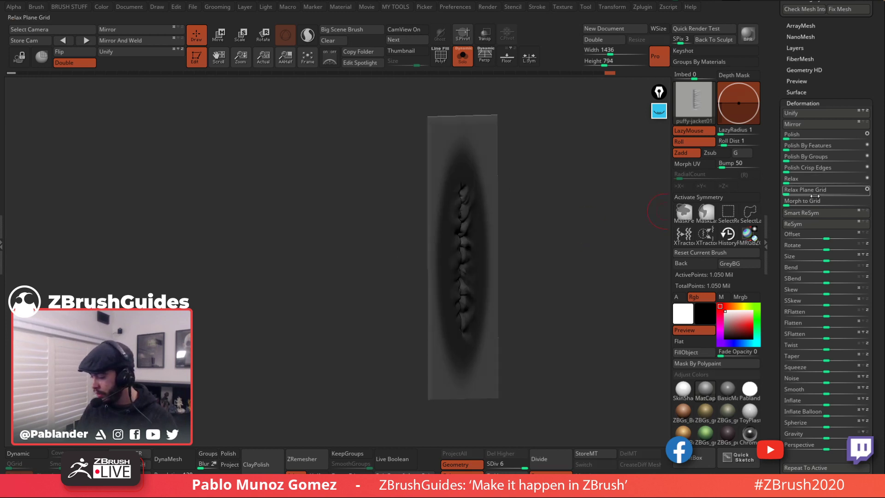
pyautogui.keyDown('shift'); pyautogui.moveTo(568, 171); pyautogui.dragTo(551, 170); pyautogui.keyUp('shift')
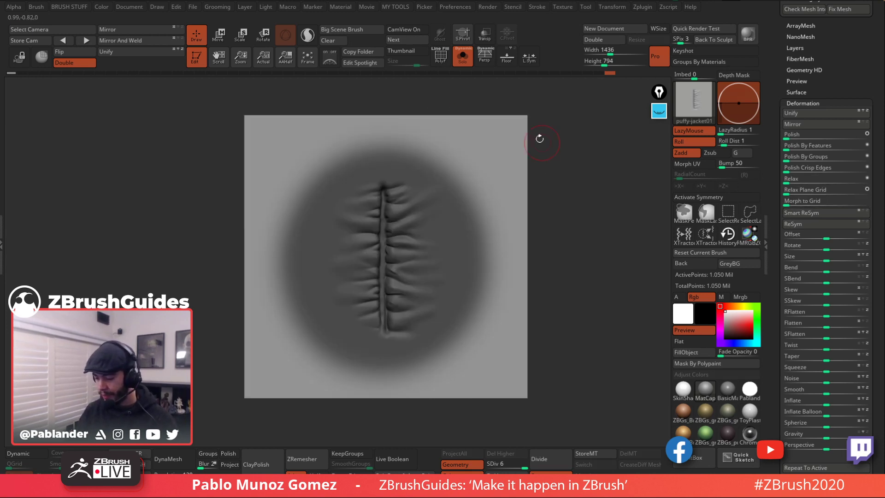
pyautogui.keyDown('alt'); pyautogui.moveTo(539, 138); pyautogui.dragTo(539, 173); pyautogui.keyUp('alt')
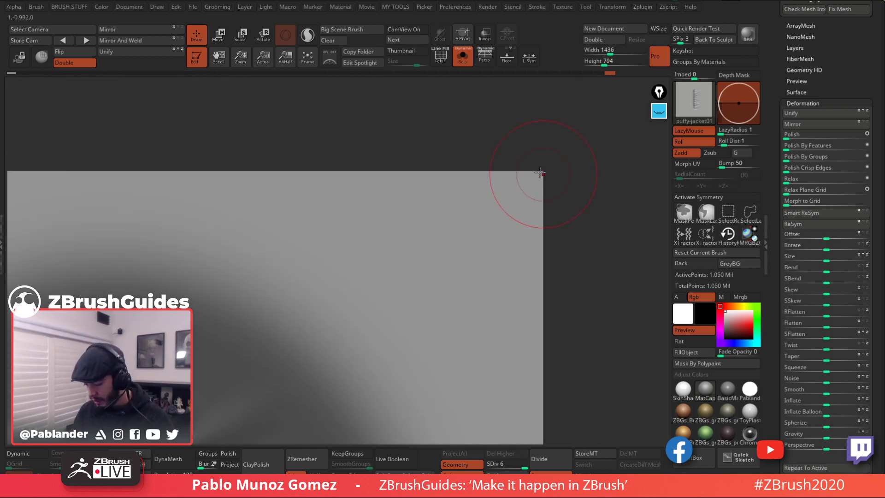
pyautogui.keyDown('alt'); pyautogui.moveTo(575, 215); pyautogui.dragTo(546, 178); pyautogui.keyUp('alt')
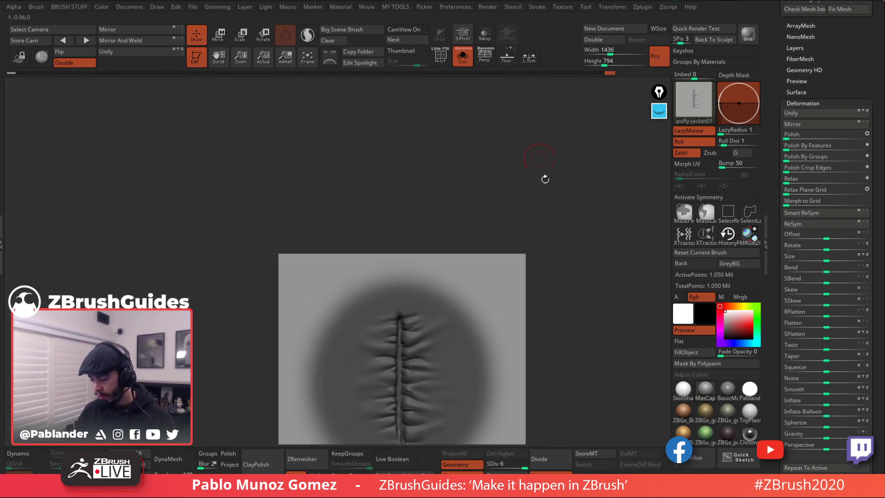
pyautogui.keyDown('alt'); pyautogui.moveTo(572, 301); pyautogui.dragTo(573, 253); pyautogui.keyUp('alt')
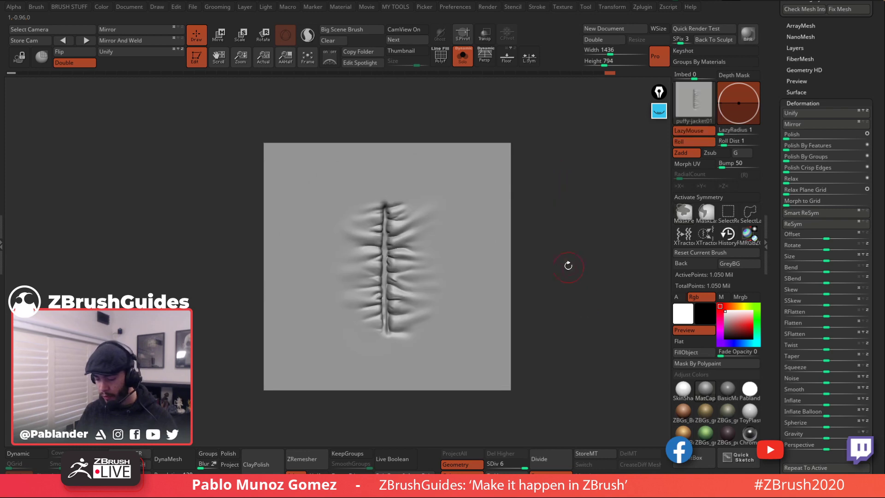
pyautogui.keyDown('alt'); pyautogui.moveTo(553, 224); pyautogui.dragTo(561, 229); pyautogui.keyUp('alt')
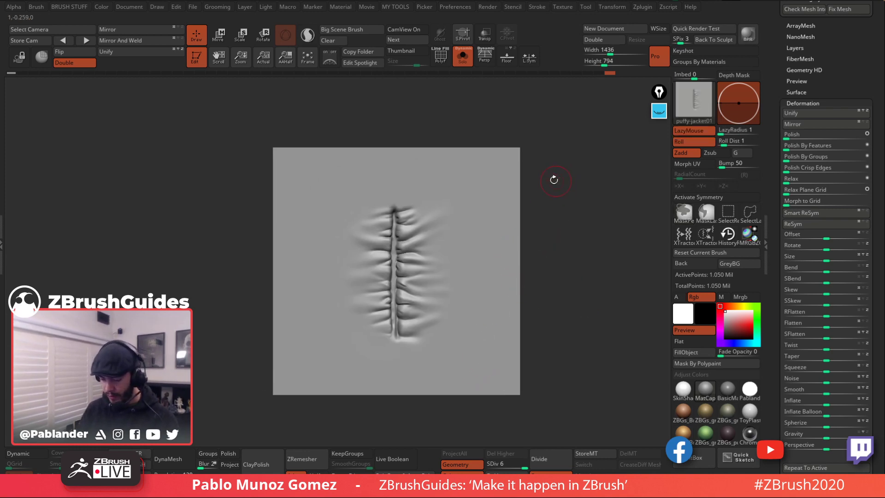
# Step: Select the Chisel brush, clone it, and bring up the brush settings for the copy
pyautogui.click(694, 95)
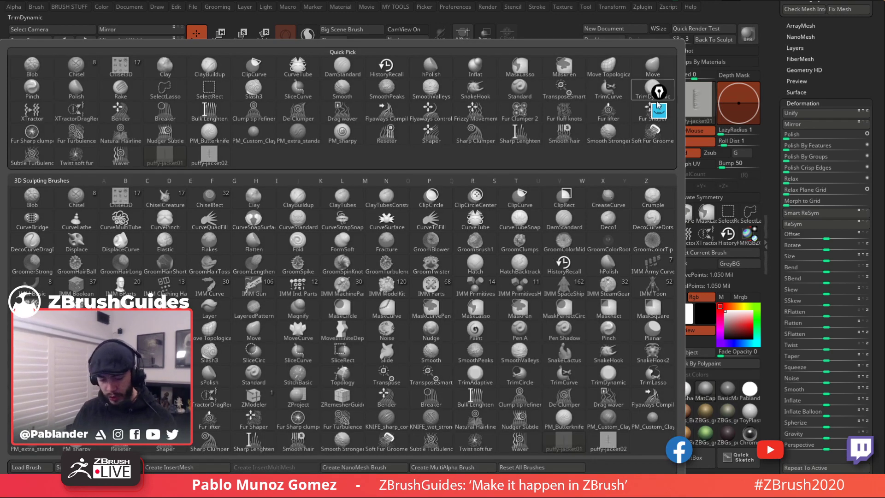
pyautogui.click(81, 204)
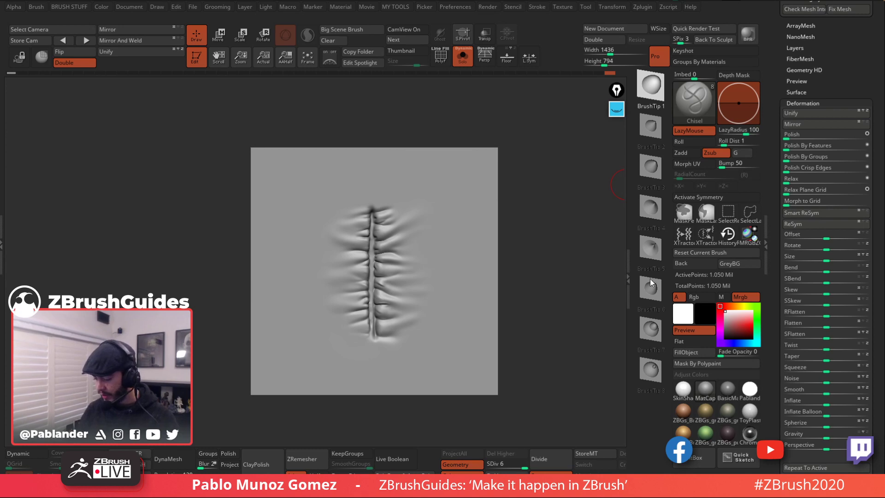
pyautogui.click(697, 112)
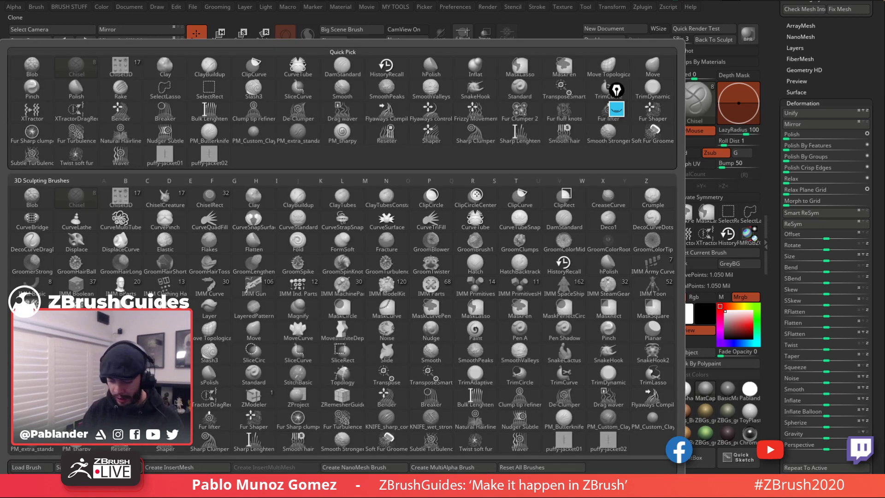
pyautogui.click(386, 134)
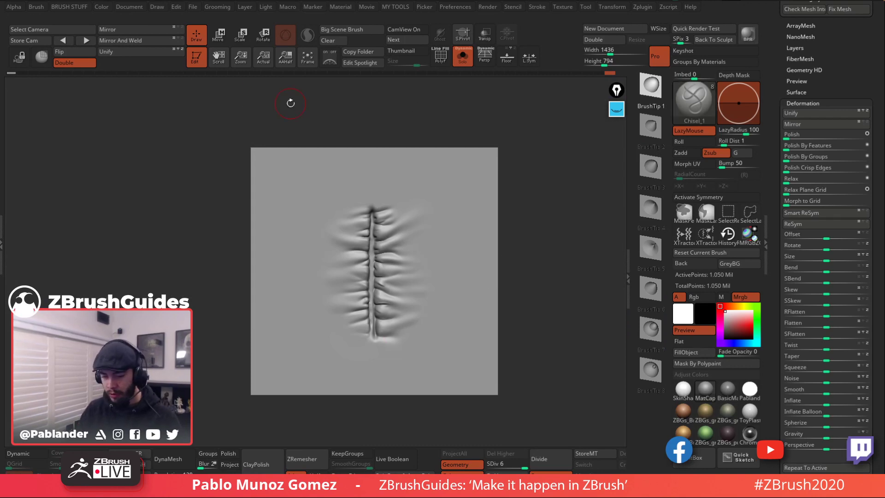
pyautogui.click(36, 9)
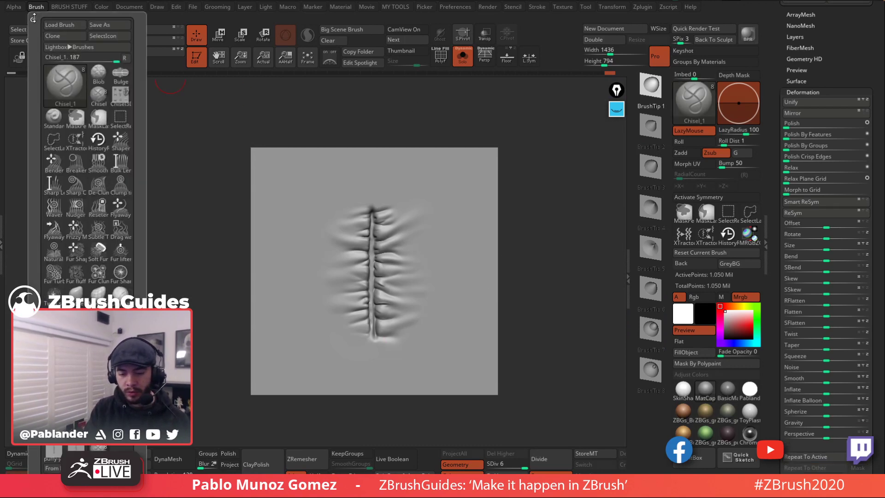
pyautogui.moveTo(825, 9)
pyautogui.mouseDown()
pyautogui.moveTo(859, 104)
pyautogui.moveTo(865, 189)
pyautogui.moveTo(866, 139)
pyautogui.mouseUp()
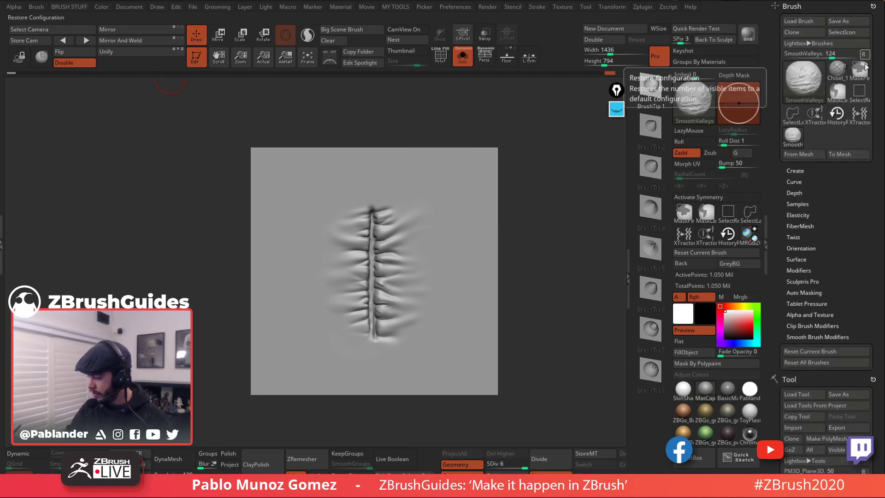
pyautogui.moveTo(840, 223); pyautogui.dragTo(842, 219)
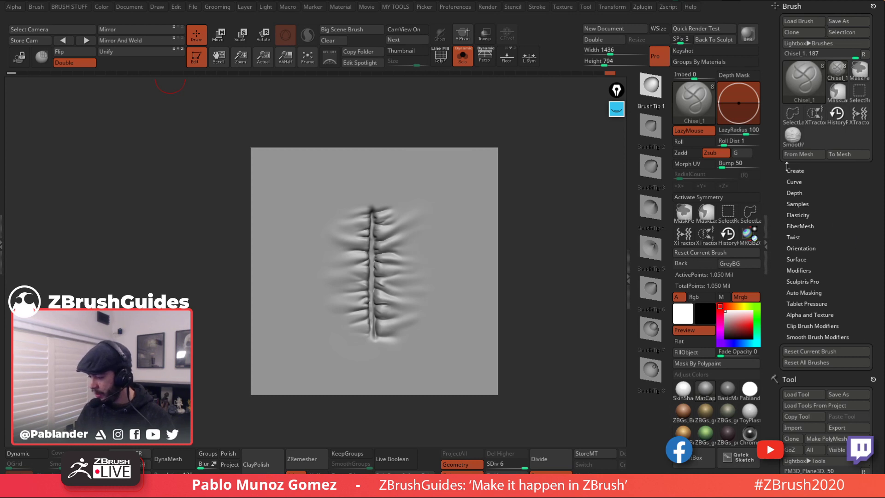
# Step: Try a freehand stroke with the cloned Chisel brush around the seam and undo it
pyautogui.click(538, 6)
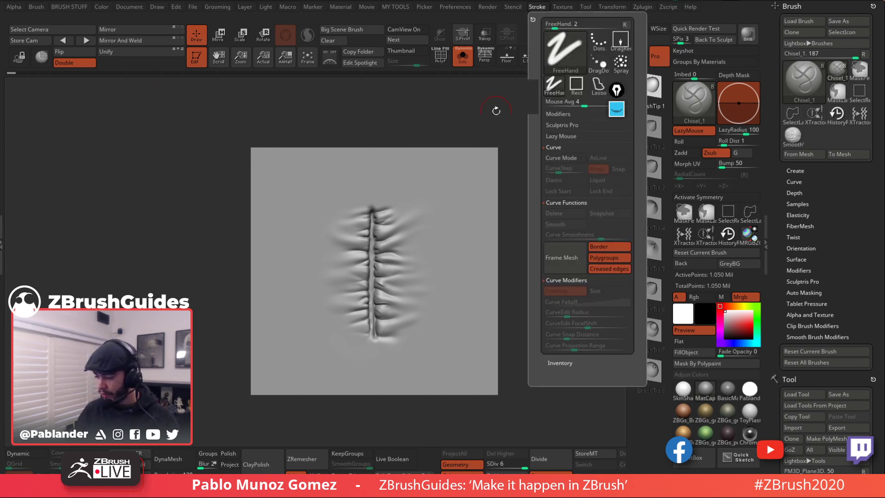
pyautogui.moveTo(456, 178)
pyautogui.mouseDown()
pyautogui.moveTo(312, 352)
pyautogui.moveTo(459, 249)
pyautogui.moveTo(482, 261)
pyautogui.mouseUp()
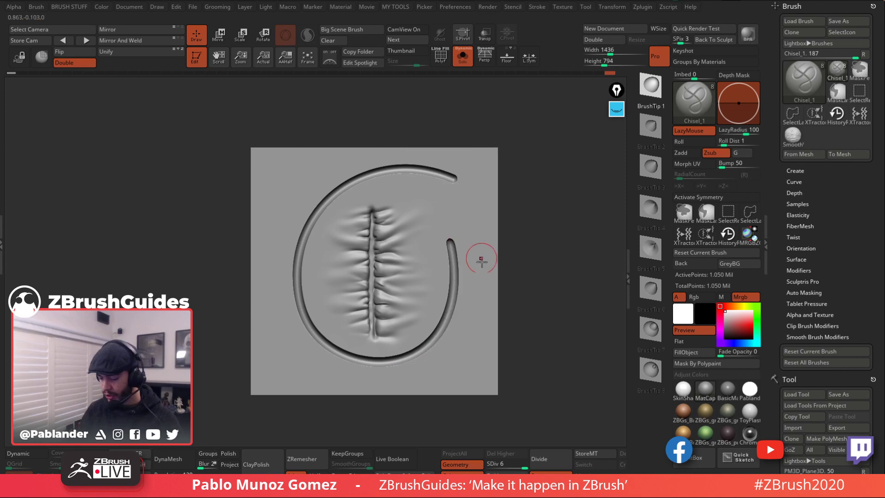
pyautogui.hotkey('ctrl', 'z')
# Step: Change the cloned brush's stroke type to DragRect, test it beside the seam and undo the test
pyautogui.click(587, 7)
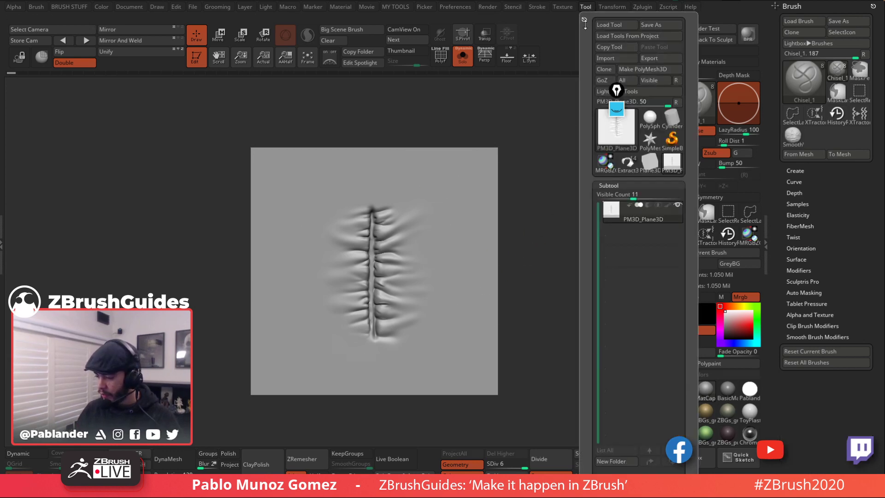
pyautogui.click(538, 7)
pyautogui.click(619, 46)
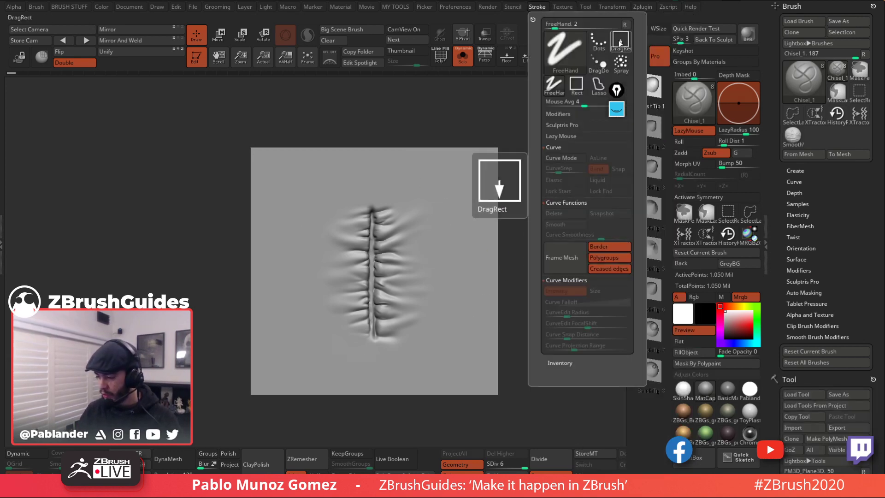
pyautogui.moveTo(453, 203)
pyautogui.mouseDown()
pyautogui.moveTo(466, 249)
pyautogui.moveTo(452, 351)
pyautogui.mouseUp()
pyautogui.hotkey('ctrl', 'z')
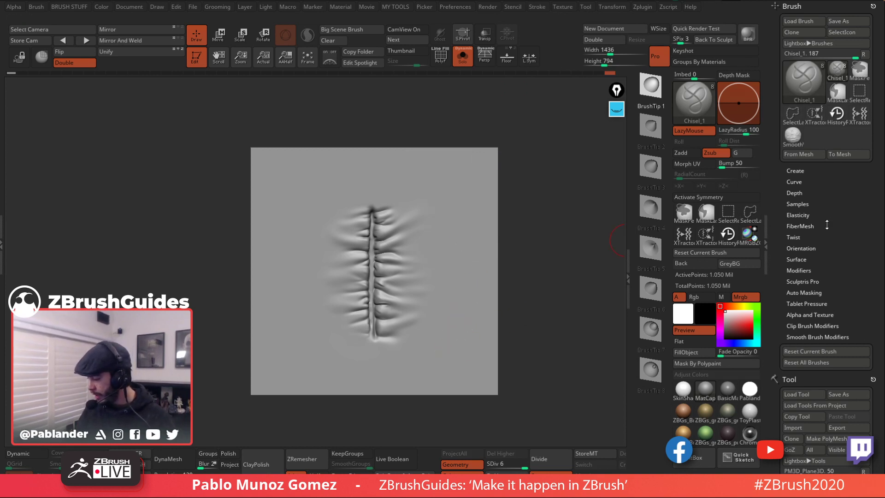
# Step: Append the seam plane to the cloned brush as a new tip, test-stamp it beside the seam and undo the stamp
pyautogui.click(801, 156)
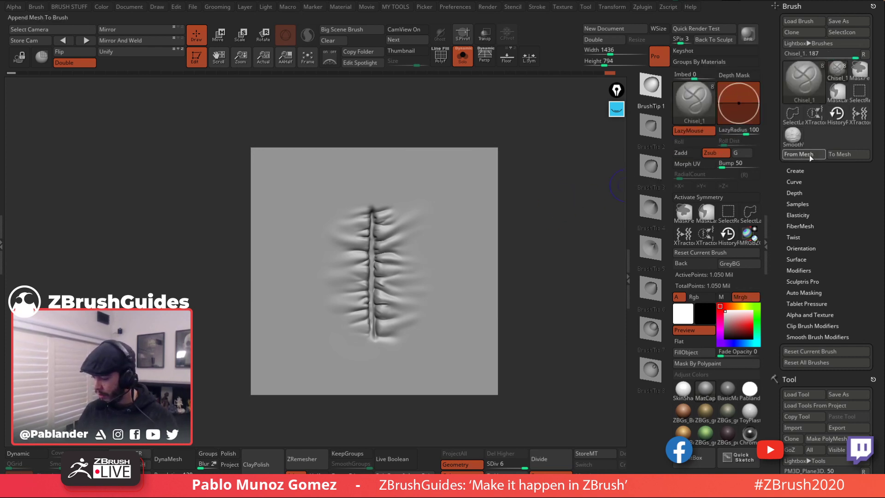
pyautogui.click(809, 156)
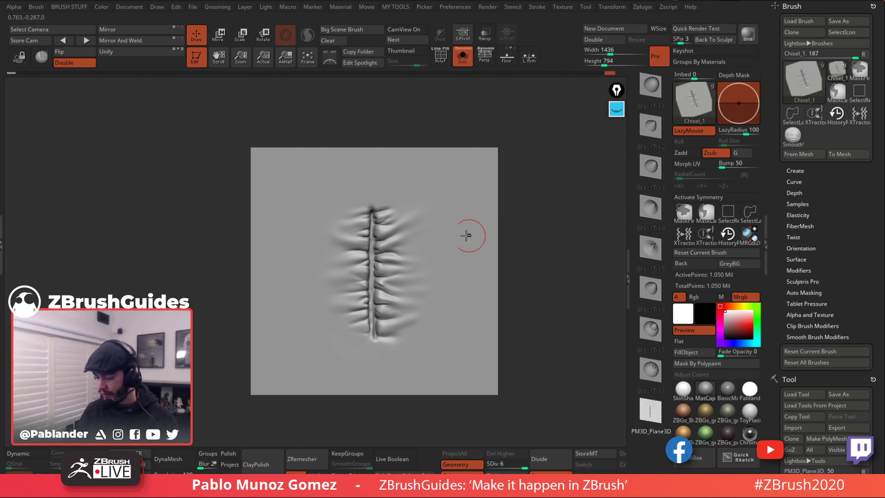
pyautogui.moveTo(451, 236)
pyautogui.mouseDown()
pyautogui.moveTo(452, 297)
pyautogui.moveTo(464, 306)
pyautogui.mouseUp()
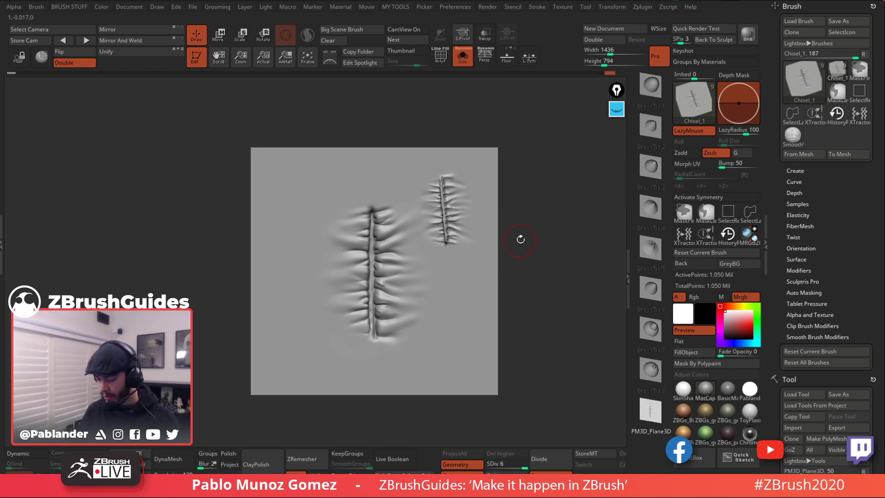
pyautogui.moveTo(518, 239)
pyautogui.mouseDown()
pyautogui.moveTo(530, 289)
pyautogui.moveTo(531, 244)
pyautogui.mouseUp()
pyautogui.hotkey('ctrl', 'z')
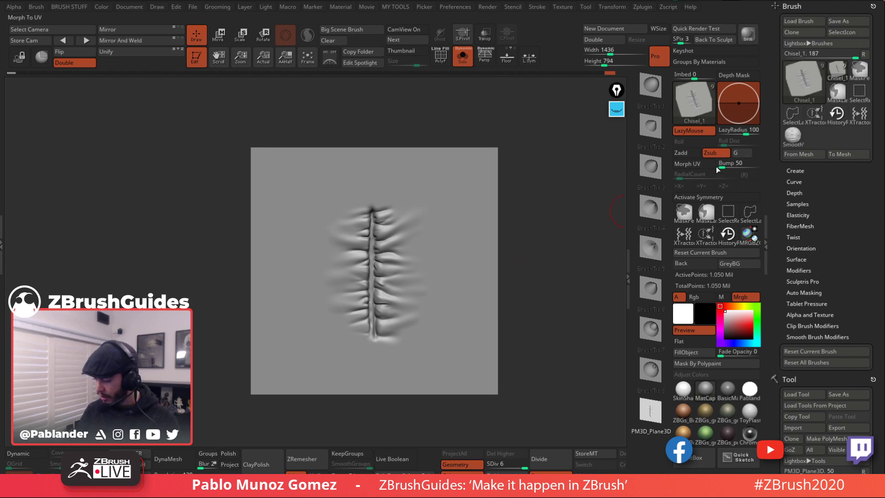
# Step: Switch the brush to Zadd, try stamping two seams in a vertical line beside the original, and undo the stamps
pyautogui.click(693, 154)
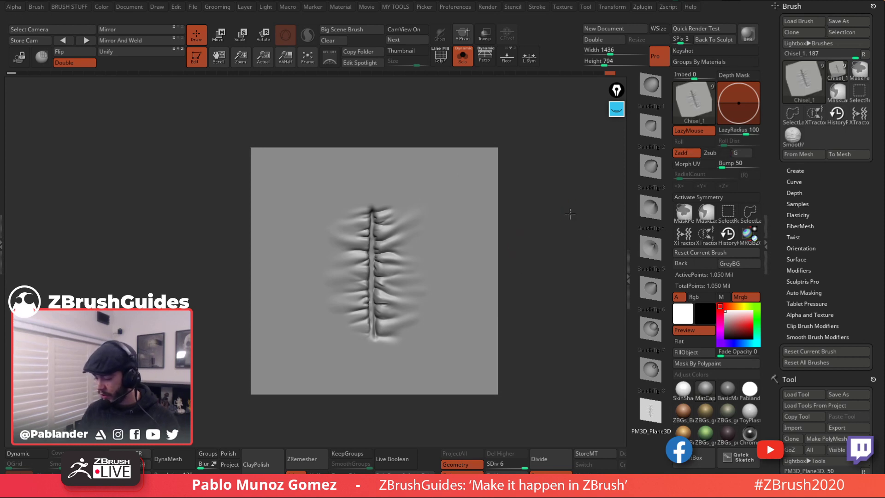
pyautogui.moveTo(450, 219); pyautogui.dragTo(453, 380)
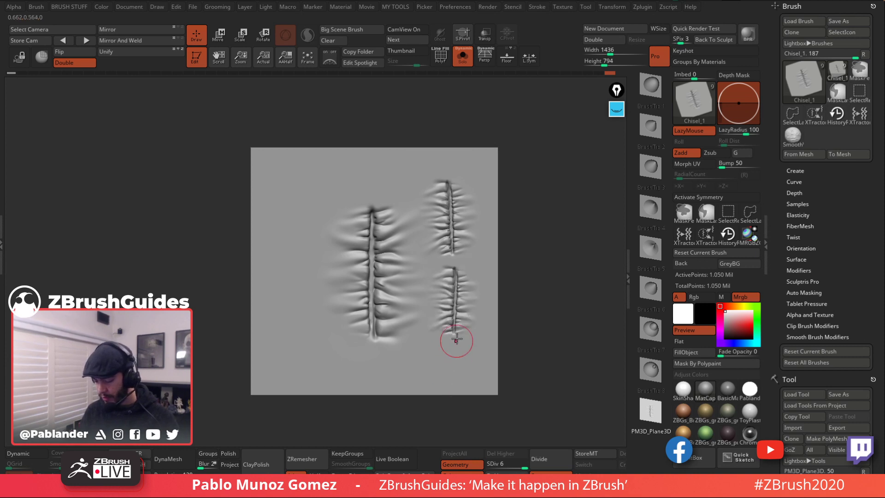
pyautogui.hotkey('ctrl', 'z')
pyautogui.moveTo(456, 320); pyautogui.dragTo(461, 385)
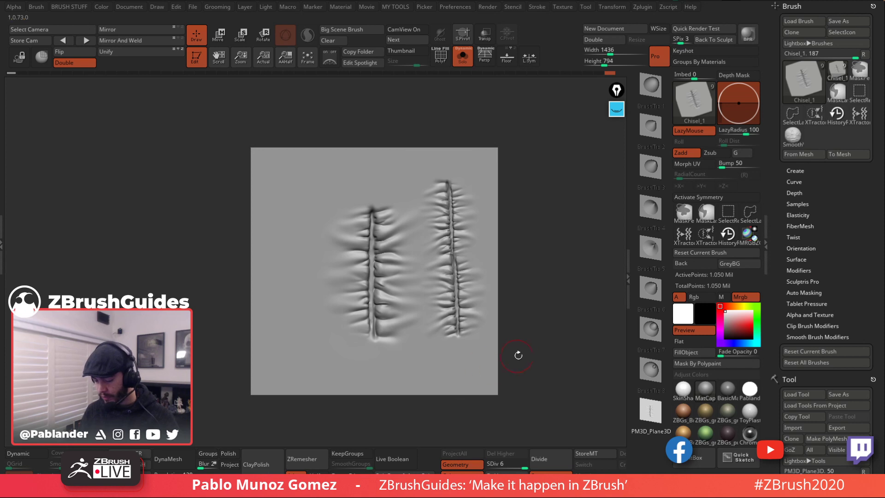
pyautogui.hotkey('ctrl', 'z')
pyautogui.hotkey('ctrl', 'z')
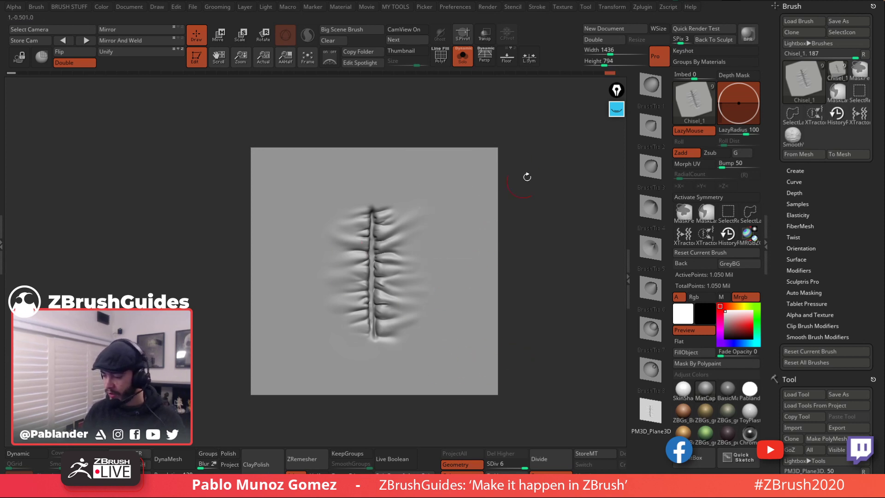
# Step: Switch the stroke type to Dots, try a stroke across the plane above the seam, and undo it
pyautogui.click(544, 7)
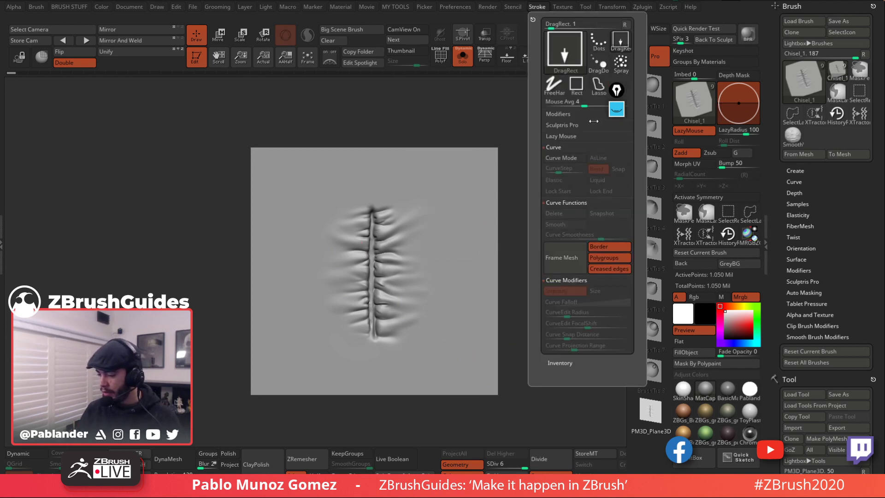
pyautogui.click(595, 43)
pyautogui.moveTo(439, 190)
pyautogui.mouseDown()
pyautogui.moveTo(351, 180)
pyautogui.moveTo(317, 222)
pyautogui.mouseUp()
pyautogui.hotkey('ctrl', 'z')
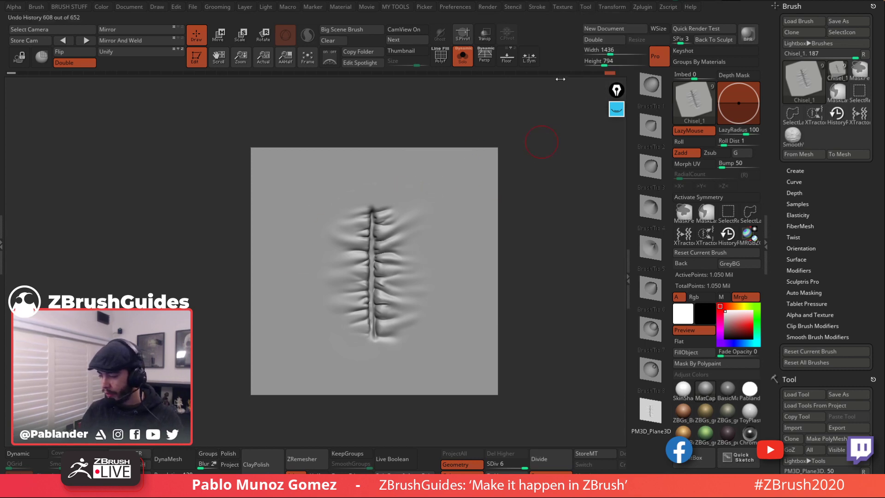
# Step: Vary the brush's draw size, try Dots strokes on the plane beside the seam, and undo the strokes
pyautogui.press('space')
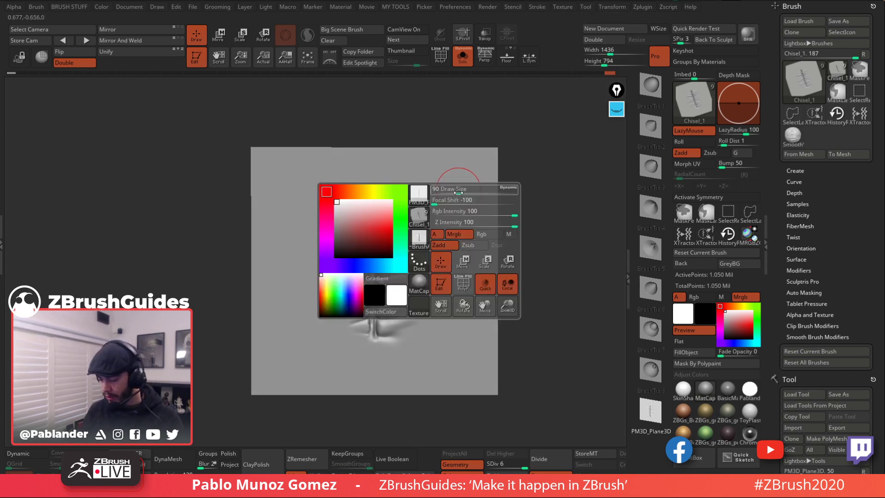
pyautogui.moveTo(459, 193)
pyautogui.mouseDown()
pyautogui.moveTo(443, 193)
pyautogui.moveTo(421, 172)
pyautogui.moveTo(281, 286)
pyautogui.moveTo(295, 350)
pyautogui.mouseUp()
pyautogui.hotkey('ctrl', 'z')
pyautogui.press('space')
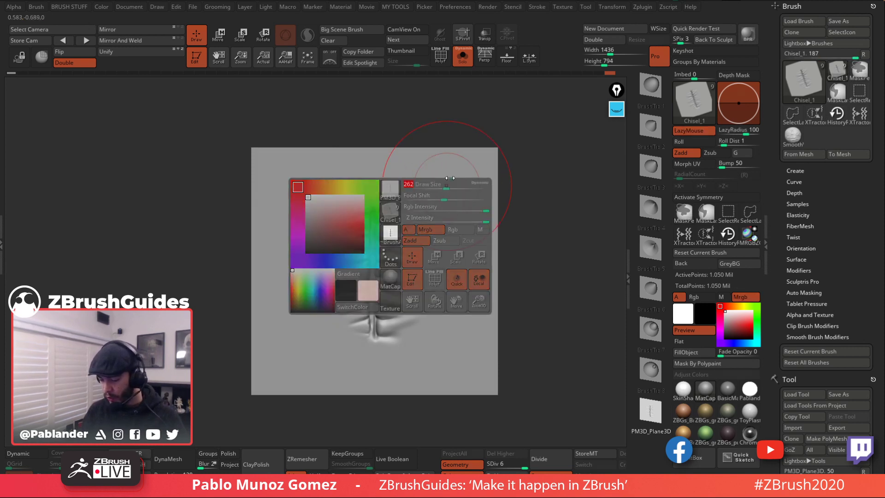
pyautogui.moveTo(461, 176)
pyautogui.mouseDown()
pyautogui.moveTo(387, 179)
pyautogui.moveTo(279, 274)
pyautogui.moveTo(282, 376)
pyautogui.mouseUp()
pyautogui.hotkey('ctrl', 'z')
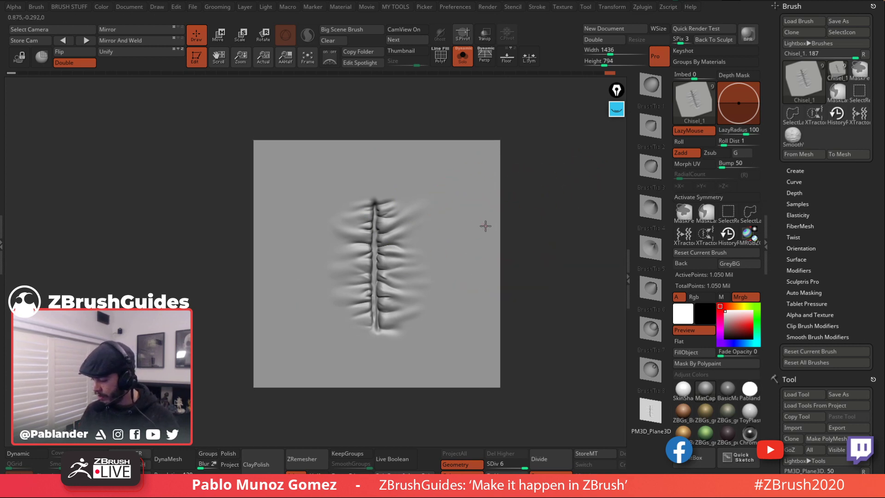
# Step: Turn on Roll for the brush, try repeating seam strokes beside and around the original seam, and undo them
pyautogui.click(694, 141)
pyautogui.moveTo(457, 177)
pyautogui.mouseDown()
pyautogui.moveTo(305, 199)
pyautogui.moveTo(283, 304)
pyautogui.moveTo(468, 286)
pyautogui.moveTo(459, 277)
pyautogui.mouseUp()
pyautogui.hotkey('ctrl', 'z')
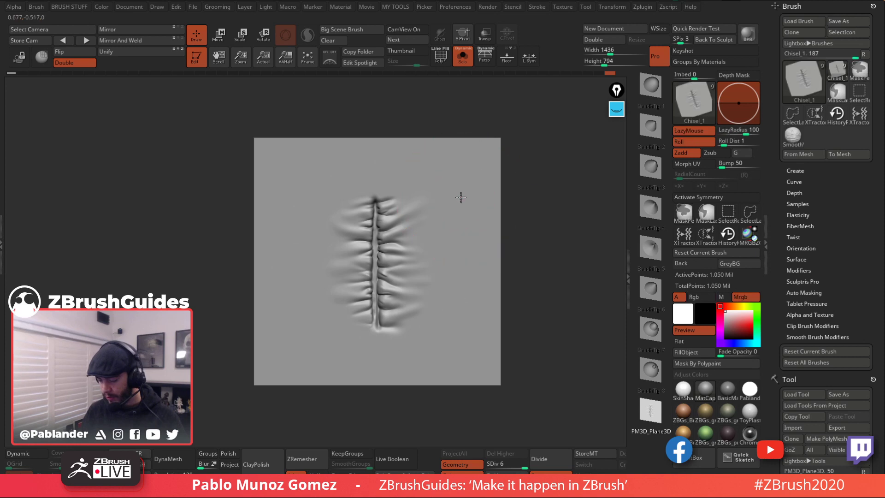
pyautogui.press('space')
pyautogui.moveTo(440, 164); pyautogui.dragTo(469, 279)
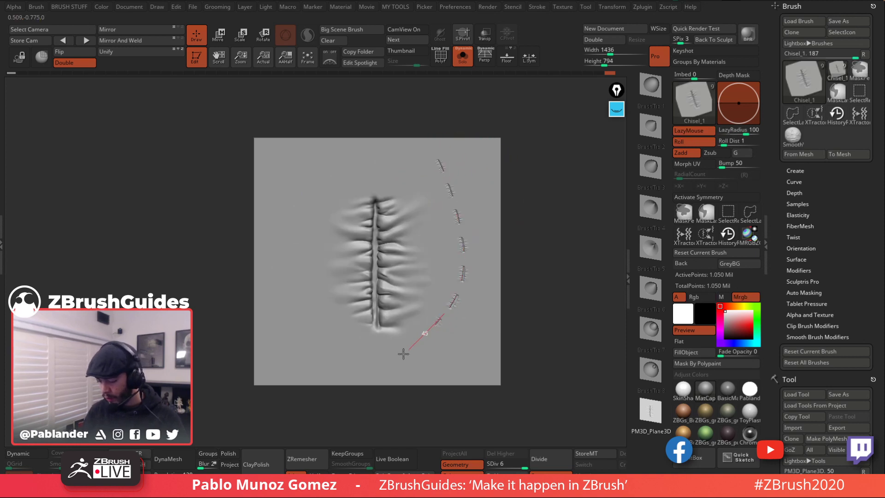
pyautogui.moveTo(404, 354); pyautogui.dragTo(407, 312)
pyautogui.hotkey('ctrl', 'z')
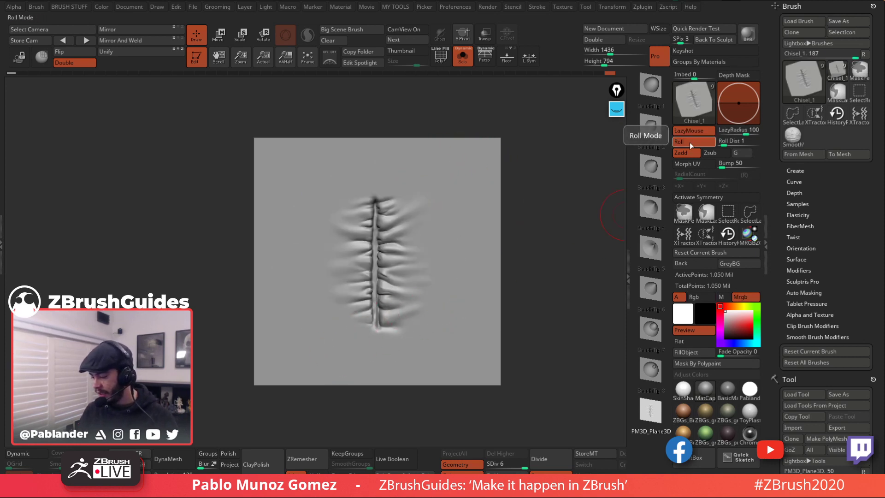
pyautogui.moveTo(466, 204)
pyautogui.mouseDown()
pyautogui.moveTo(278, 255)
pyautogui.moveTo(463, 251)
pyautogui.mouseUp()
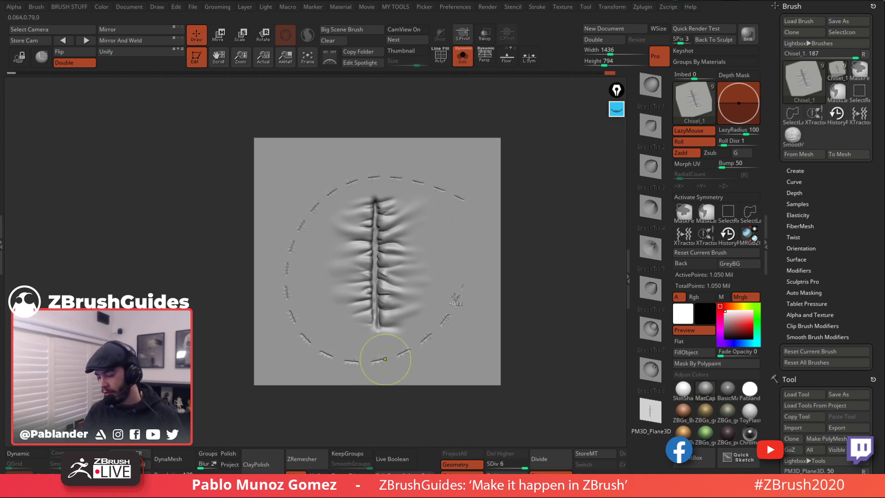
pyautogui.hotkey('ctrl', 'z')
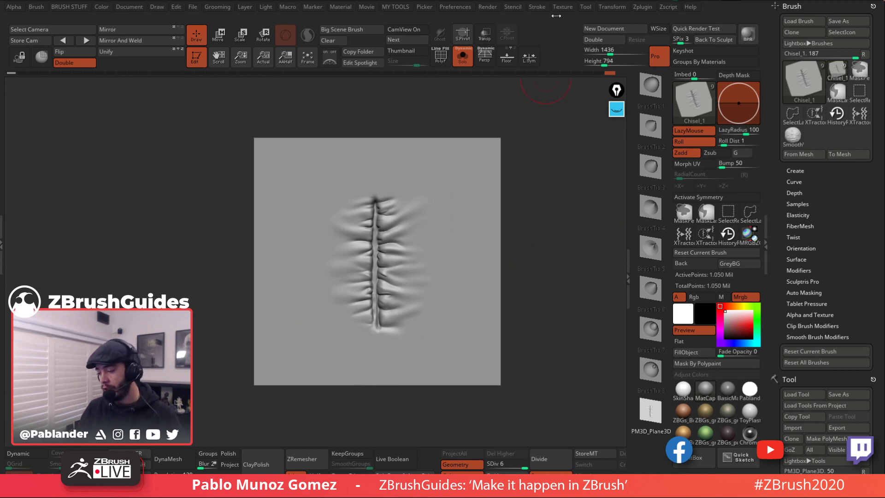
# Step: Set the brush's stroke type back to DragRect, test-stamp a seam beside the original, and undo the stamp
pyautogui.click(536, 7)
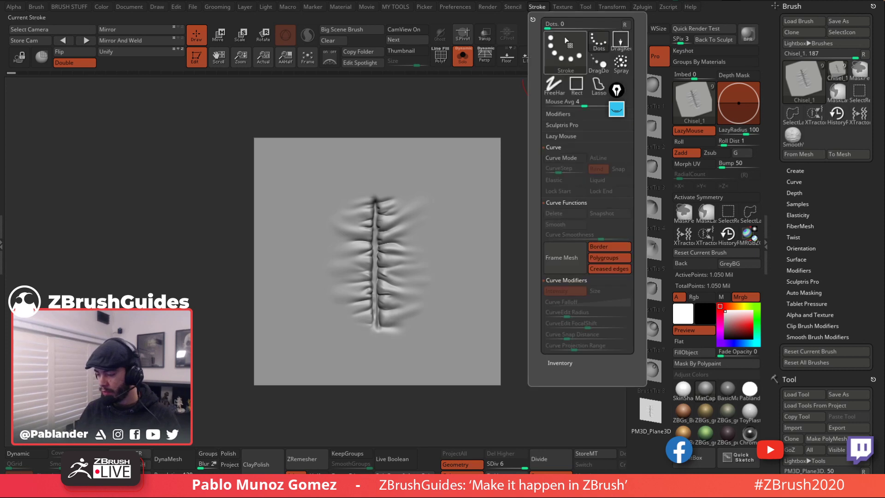
pyautogui.click(621, 38)
pyautogui.moveTo(441, 199)
pyautogui.mouseDown()
pyautogui.moveTo(455, 311)
pyautogui.moveTo(484, 293)
pyautogui.mouseUp()
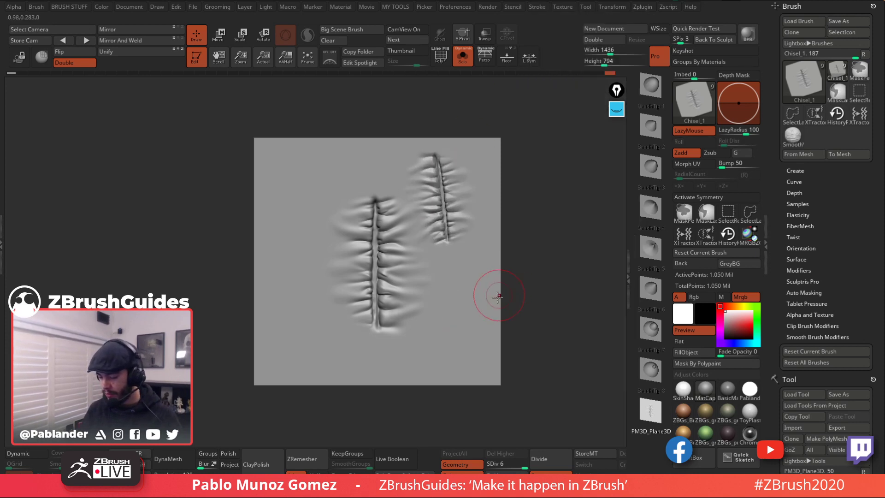
pyautogui.moveTo(543, 258); pyautogui.dragTo(550, 242)
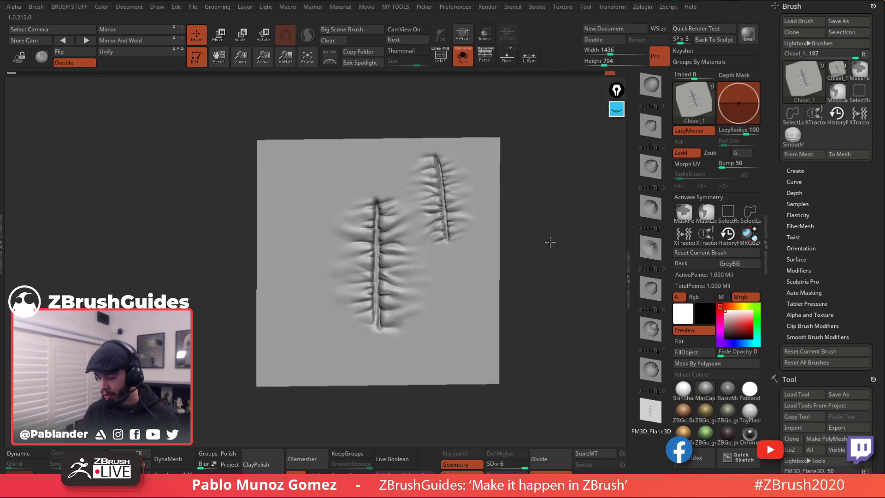
pyautogui.hotkey('ctrl', 'z')
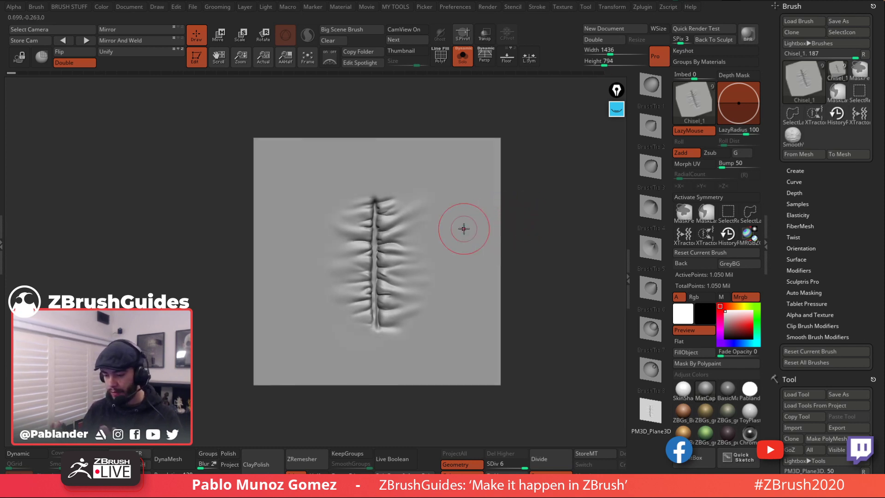
# Step: Annotate the plane's edge-on view with pink and yellow seam profiles, a vertical double arrow and a three-axis sketch, and hide the annotations
pyautogui.moveTo(511, 216)
pyautogui.mouseDown()
pyautogui.moveTo(537, 145)
pyautogui.moveTo(548, 231)
pyautogui.moveTo(525, 240)
pyautogui.mouseUp()
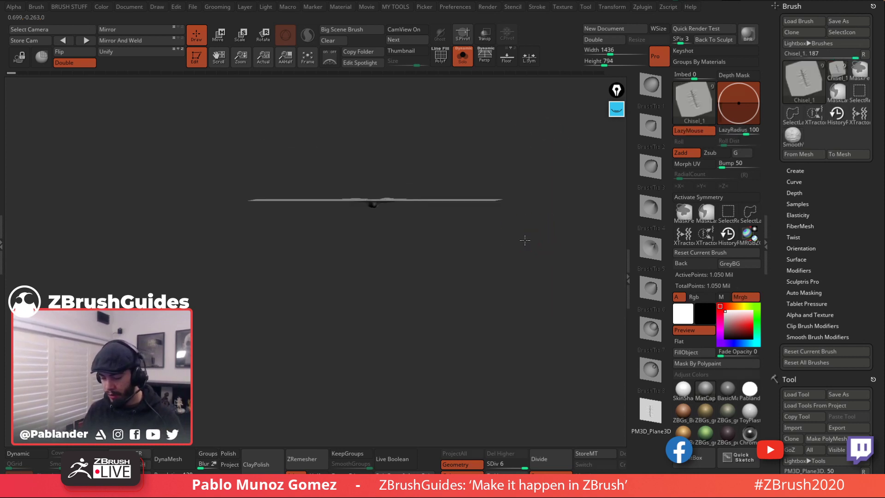
pyautogui.click(616, 110)
pyautogui.click(616, 137)
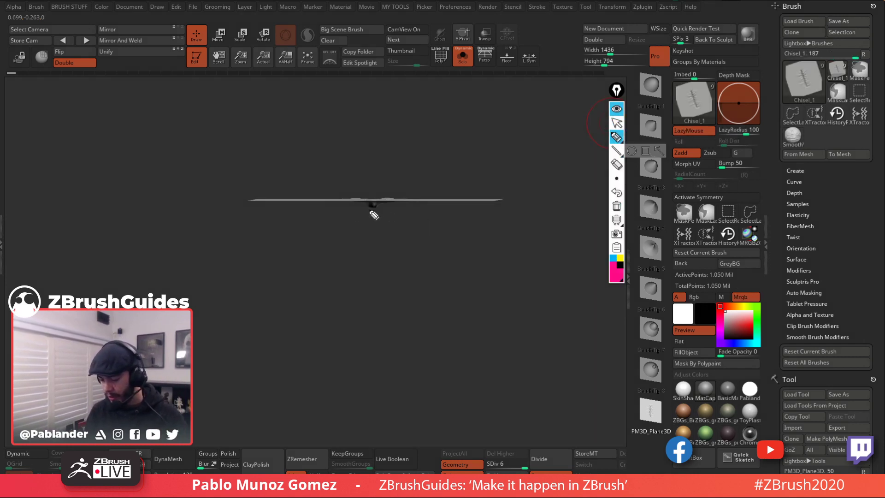
pyautogui.moveTo(249, 202); pyautogui.dragTo(303, 200)
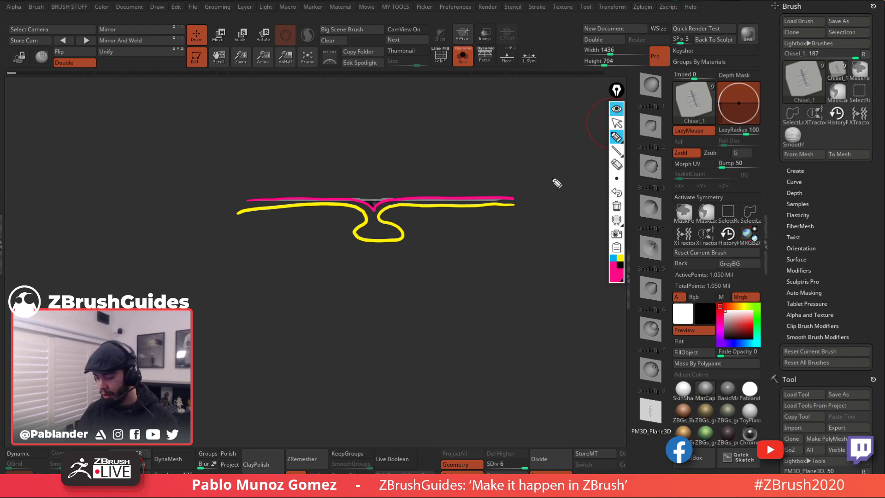
pyautogui.moveTo(544, 230); pyautogui.dragTo(543, 136)
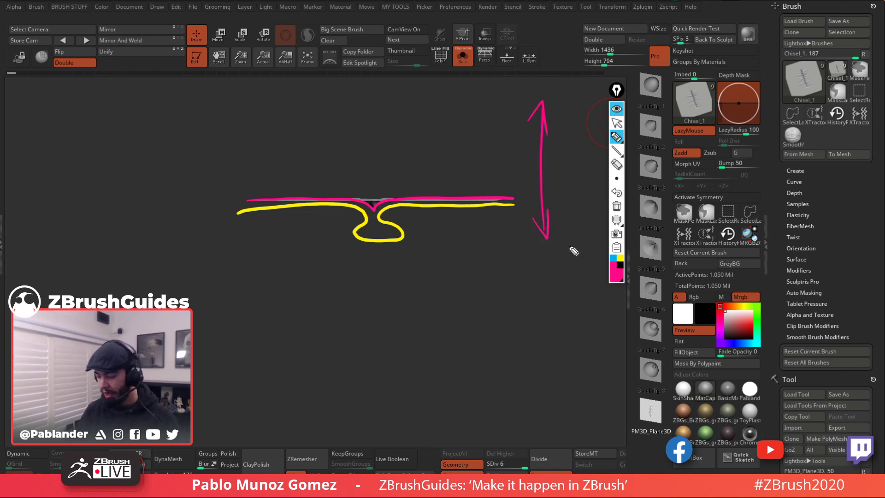
pyautogui.click(620, 257)
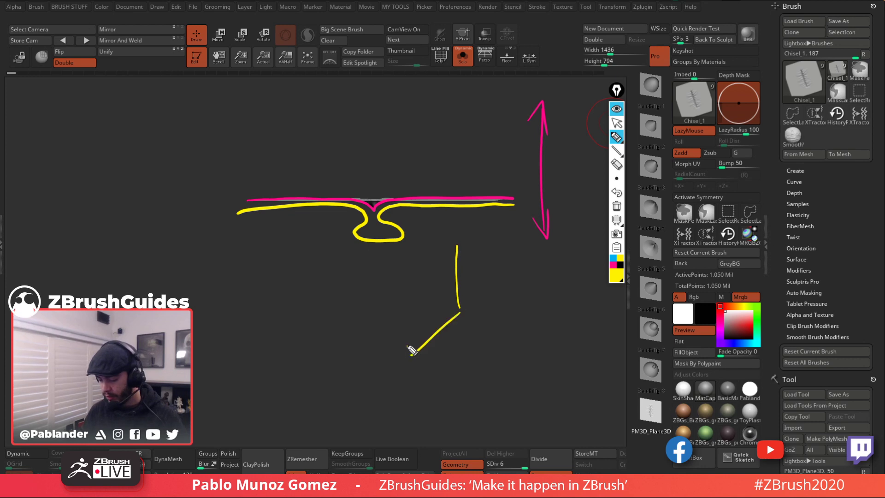
pyautogui.moveTo(498, 328); pyautogui.dragTo(500, 342)
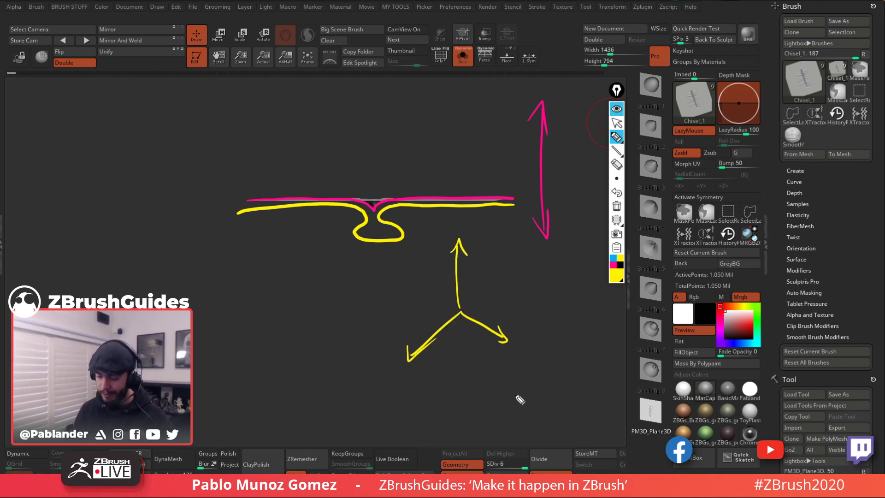
pyautogui.click(617, 109)
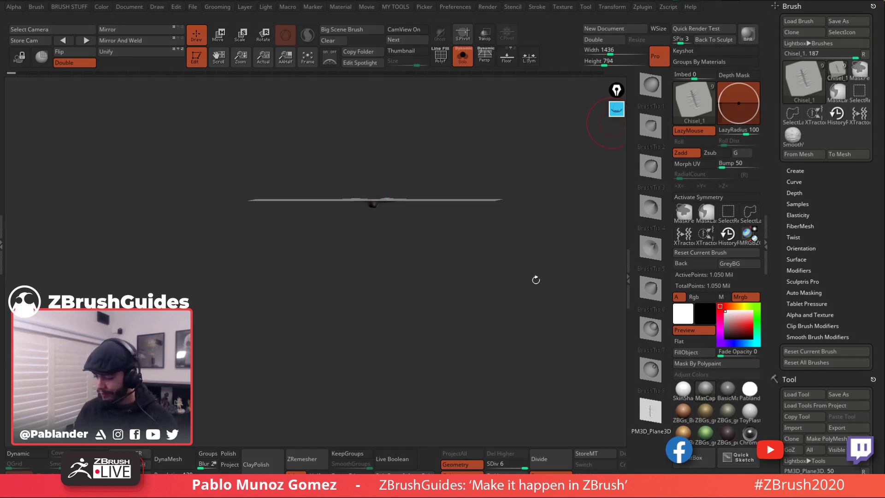
# Step: Replace the cloned Chisel as the active brush with puffy-jacket02 and then puffy-jacket01
pyautogui.moveTo(545, 291)
pyautogui.mouseDown()
pyautogui.moveTo(569, 237)
pyautogui.moveTo(502, 213)
pyautogui.moveTo(515, 237)
pyautogui.moveTo(503, 260)
pyautogui.mouseUp()
pyautogui.click(683, 105)
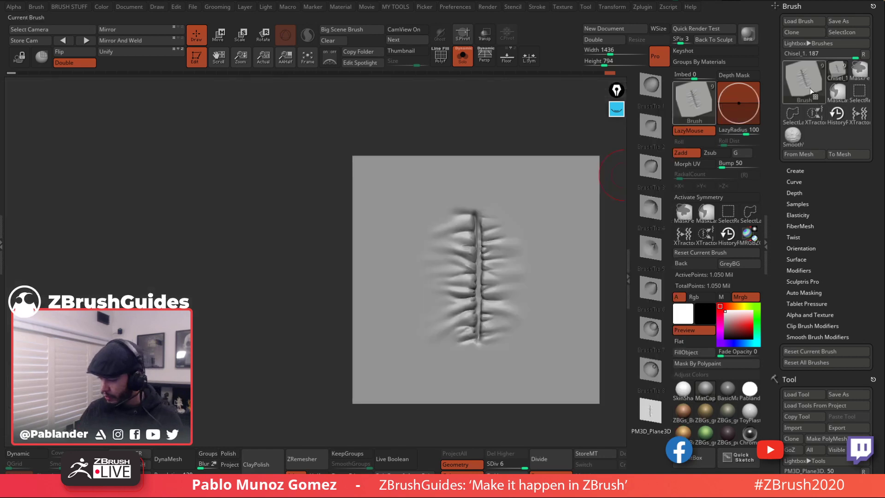
pyautogui.click(806, 96)
pyautogui.click(802, 87)
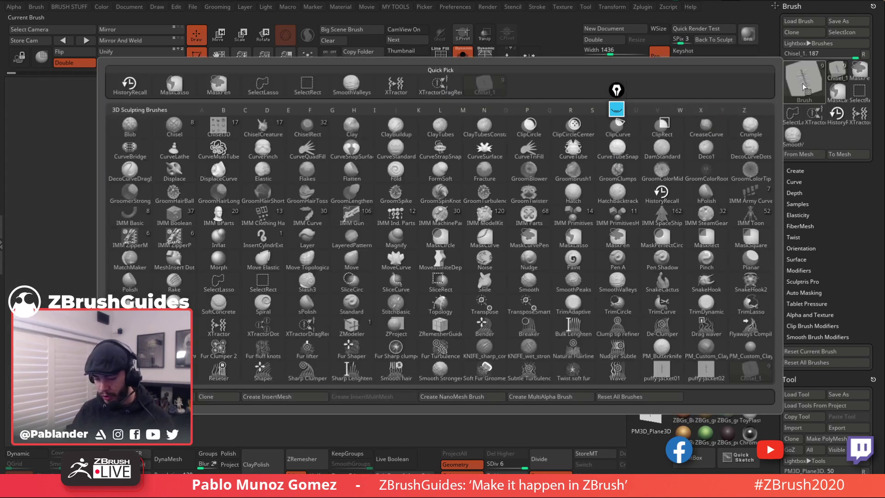
pyautogui.click(840, 73)
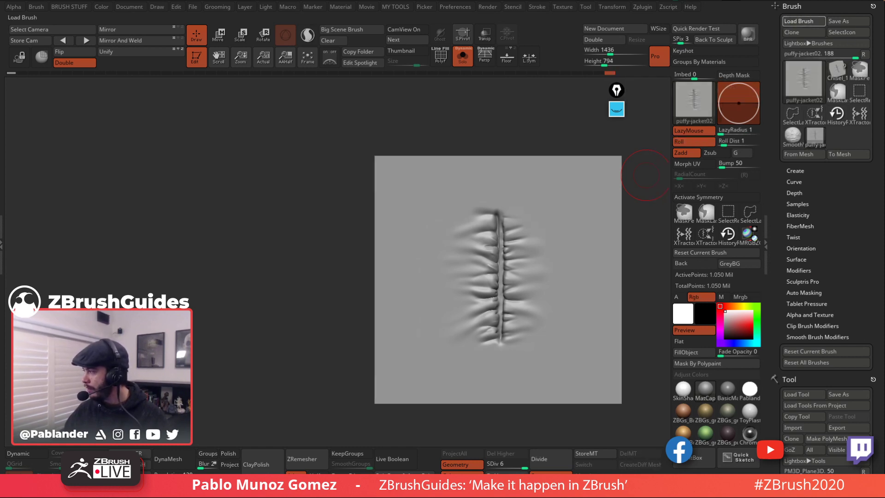
pyautogui.moveTo(539, 194)
pyautogui.mouseDown()
pyautogui.moveTo(426, 302)
pyautogui.moveTo(563, 240)
pyautogui.moveTo(518, 210)
pyautogui.mouseUp()
pyautogui.hotkey('ctrl', 'z')
pyautogui.click(825, 237)
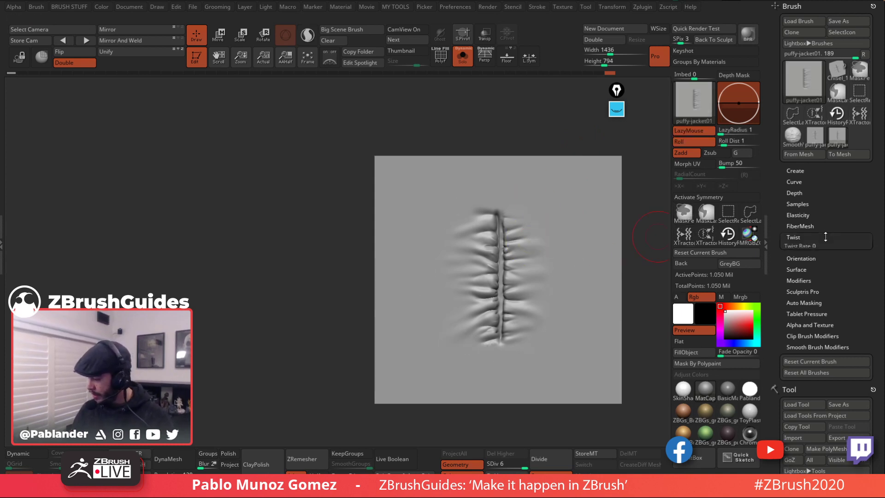
# Step: Switch to the Extract3 jacket model and isolate its quilted subtool in Solo mode
pyautogui.click(829, 6)
pyautogui.click(873, 7)
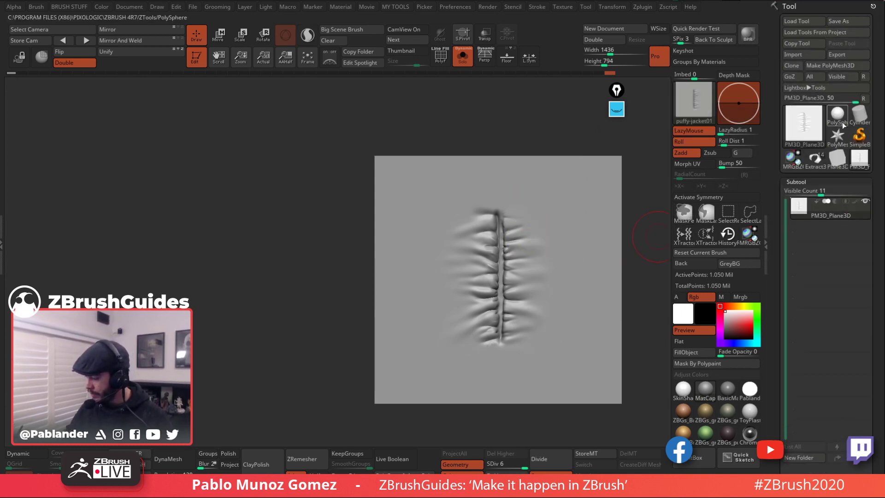
pyautogui.click(816, 158)
pyautogui.moveTo(544, 288); pyautogui.dragTo(556, 205)
pyautogui.click(463, 57)
pyautogui.press('space')
pyautogui.click(463, 56)
pyautogui.moveTo(566, 338); pyautogui.dragTo(582, 328)
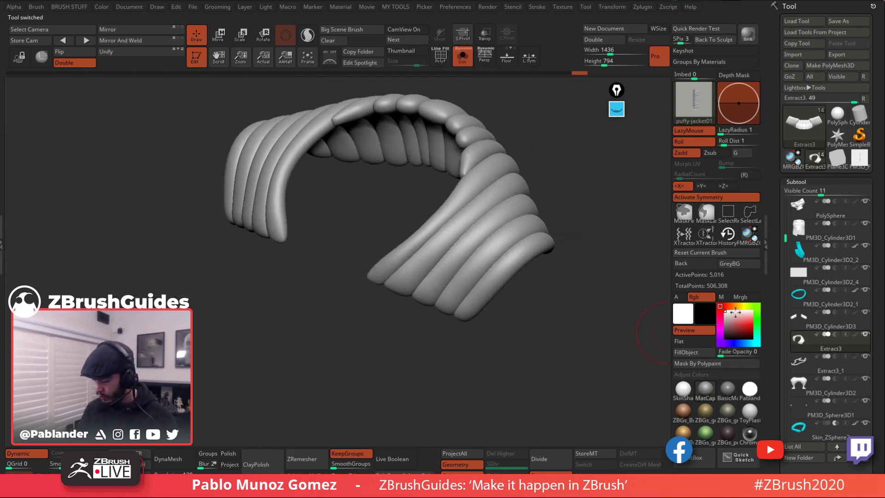
# Step: Turn off dynamic subdivision on the quilted jacket piece and display its polyframe with polygroups
pyautogui.scroll(-10, 788, 174)
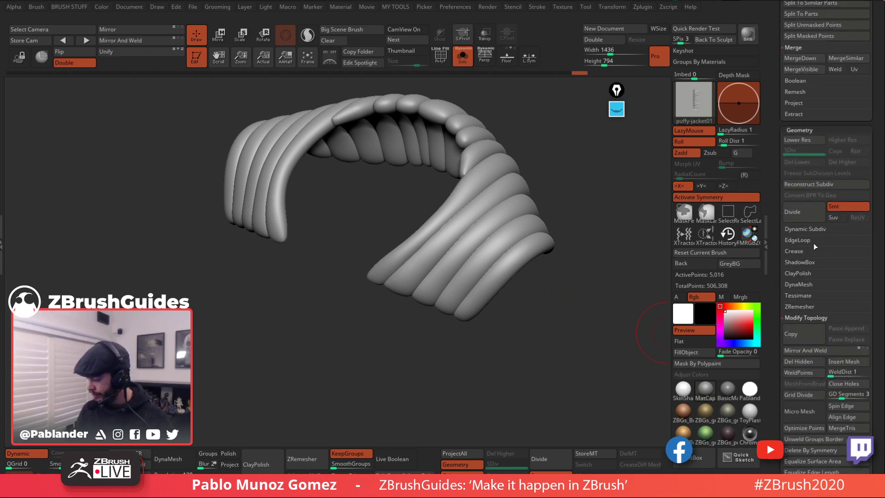
pyautogui.click(805, 229)
pyautogui.click(796, 240)
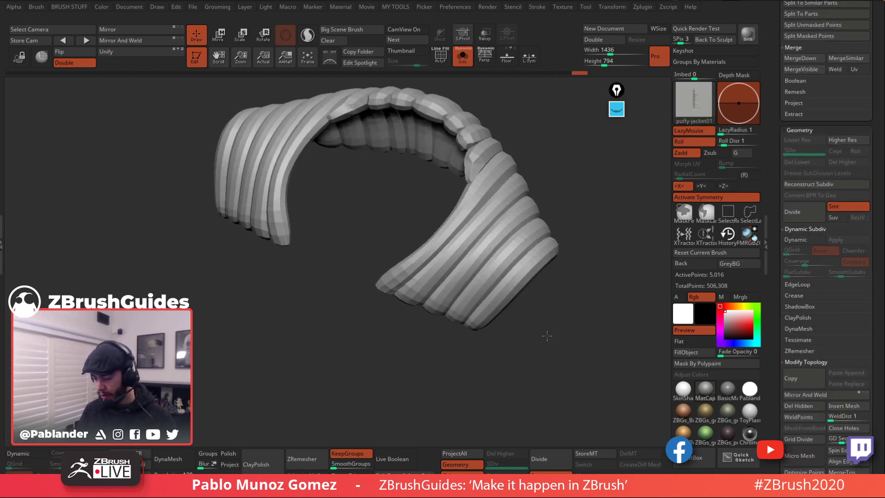
pyautogui.moveTo(547, 336); pyautogui.dragTo(527, 156)
pyautogui.hotkey('shift', 'f')
pyautogui.moveTo(569, 304); pyautogui.dragTo(586, 273)
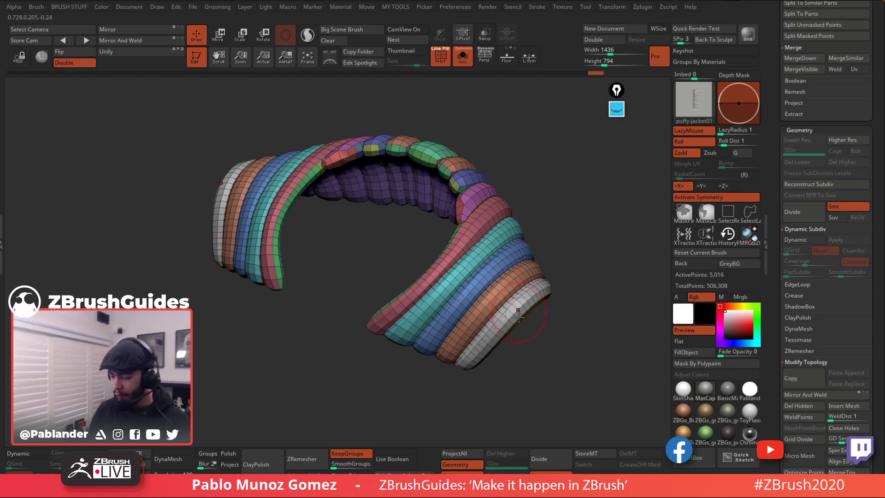
# Step: Adjust the draw size, try smoothing the quilted strips with the Smooth Stronger brush, and undo the smoothing
pyautogui.rightClick(556, 198)
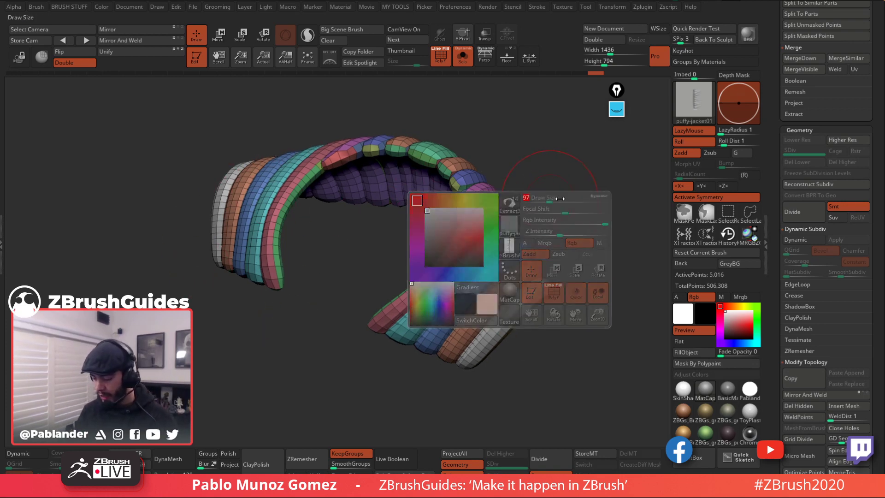
pyautogui.moveTo(564, 180); pyautogui.dragTo(504, 220)
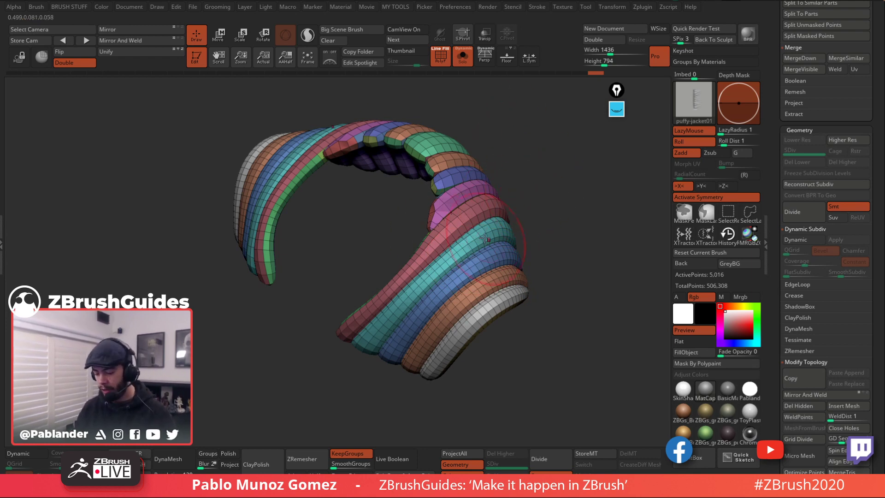
pyautogui.press('shift')
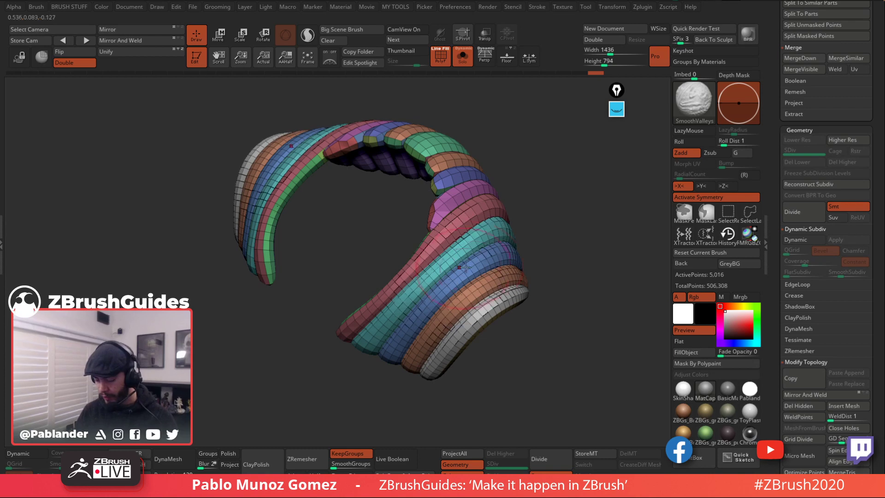
pyautogui.press('space')
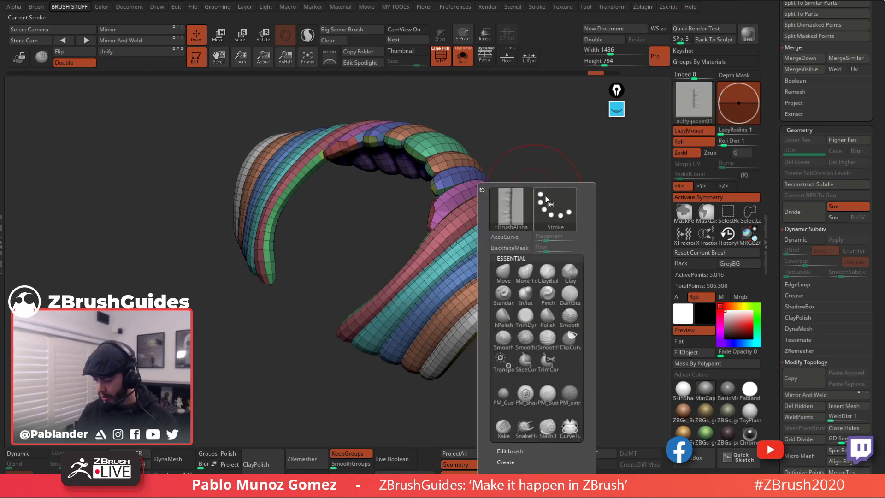
pyautogui.click(570, 318)
pyautogui.moveTo(432, 279)
pyautogui.keyDown('shift'); pyautogui.mouseDown()
pyautogui.moveTo(488, 236)
pyautogui.moveTo(491, 243)
pyautogui.mouseUp(); pyautogui.keyUp('shift')
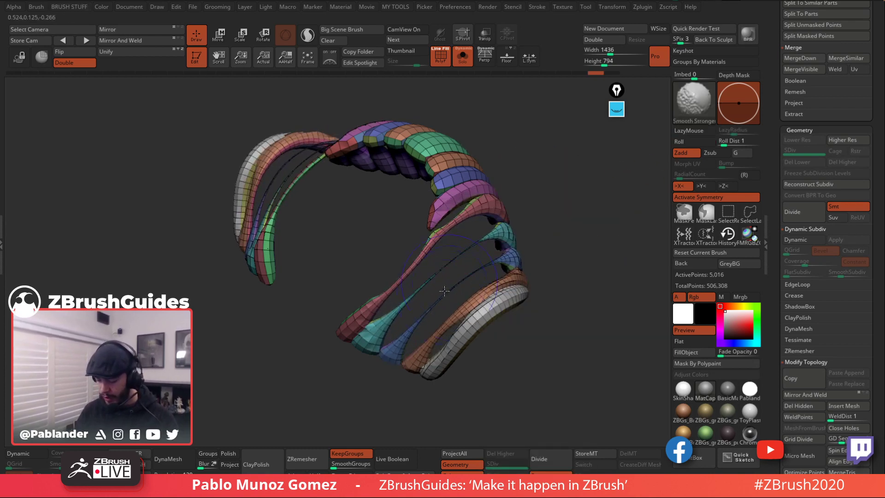
pyautogui.moveTo(573, 221)
pyautogui.mouseDown()
pyautogui.moveTo(585, 248)
pyautogui.moveTo(459, 288)
pyautogui.moveTo(485, 264)
pyautogui.mouseUp()
pyautogui.hotkey('ctrl', 'z')
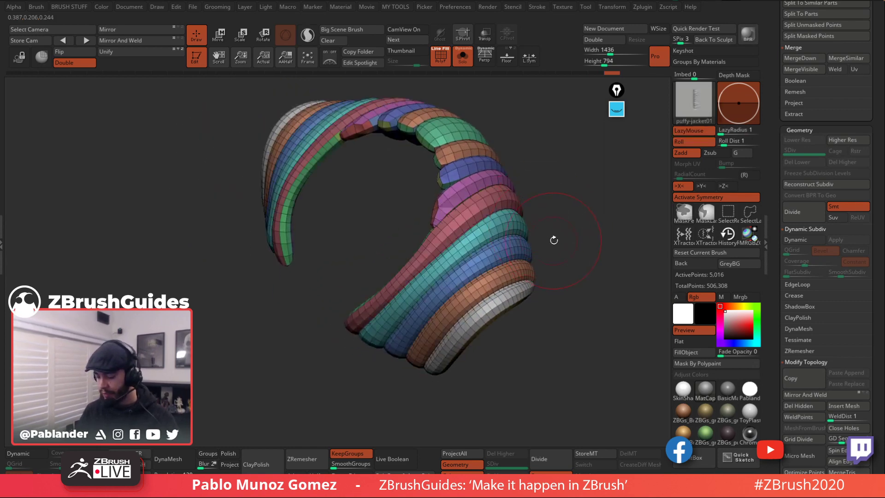
# Step: Assign automatic polygroups to the quilted jacket piece so each padded strip forms its own group
pyautogui.moveTo(553, 240); pyautogui.dragTo(572, 212)
pyautogui.press('space')
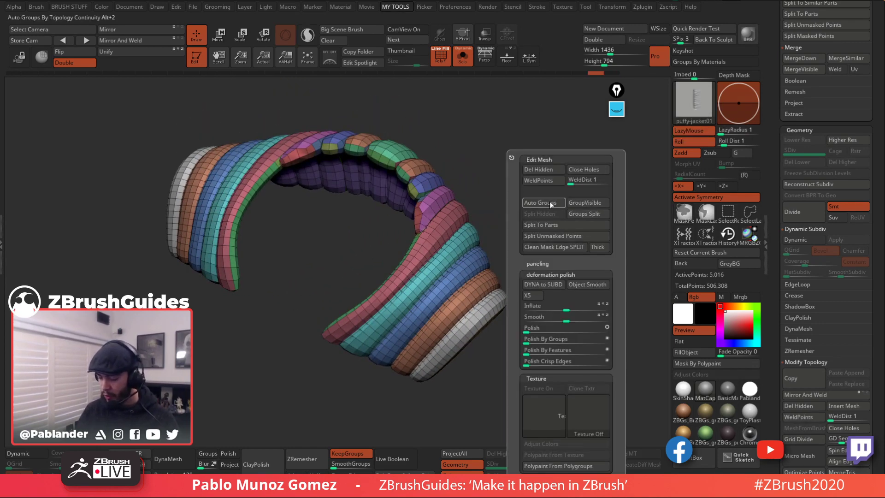
pyautogui.click(550, 202)
pyautogui.moveTo(529, 248); pyautogui.dragTo(456, 215)
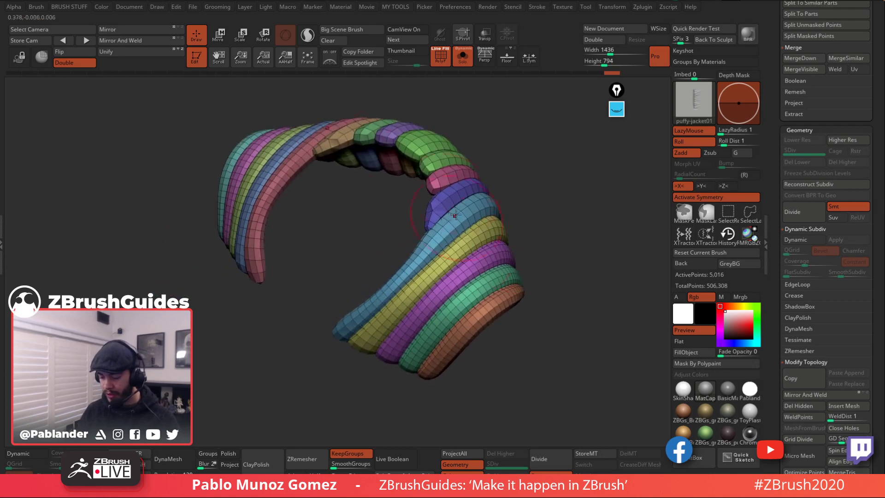
pyautogui.moveTo(536, 245); pyautogui.dragTo(552, 284)
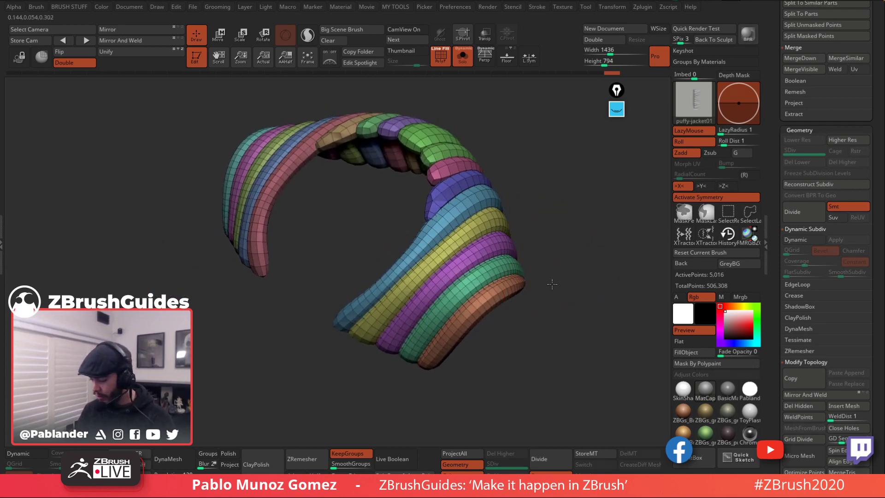
# Step: Turn dynamic subdivision back on for the quilted piece, hide its polyframe, and inspect the smoothed strips
pyautogui.click(801, 240)
pyautogui.moveTo(524, 315); pyautogui.dragTo(549, 311)
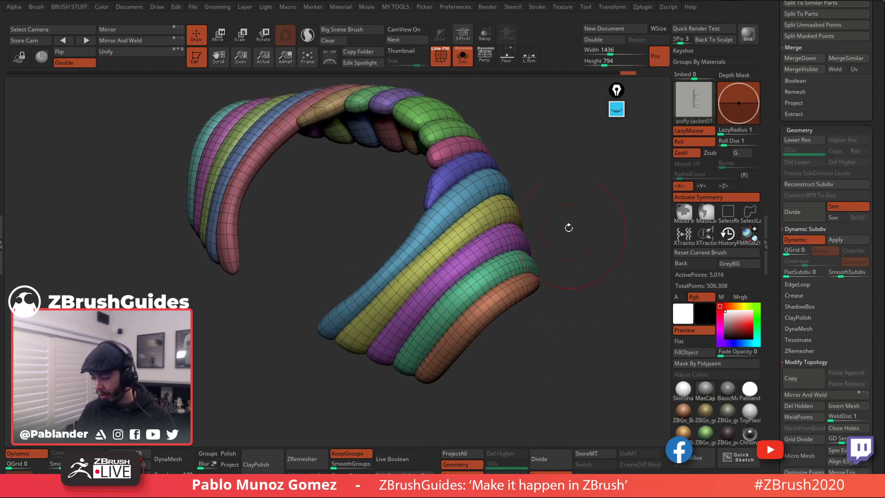
pyautogui.hotkey('shift', 'f')
pyautogui.moveTo(569, 227); pyautogui.dragTo(560, 199)
pyautogui.press('space')
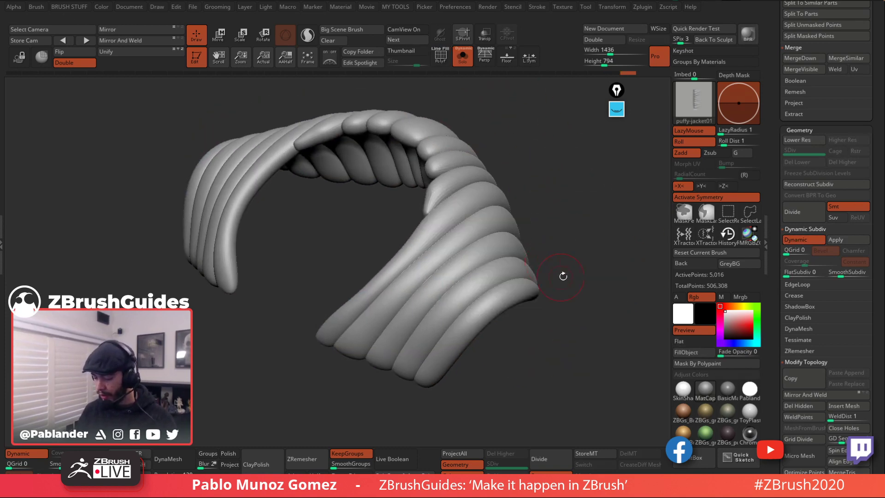
pyautogui.moveTo(563, 275); pyautogui.dragTo(556, 269)
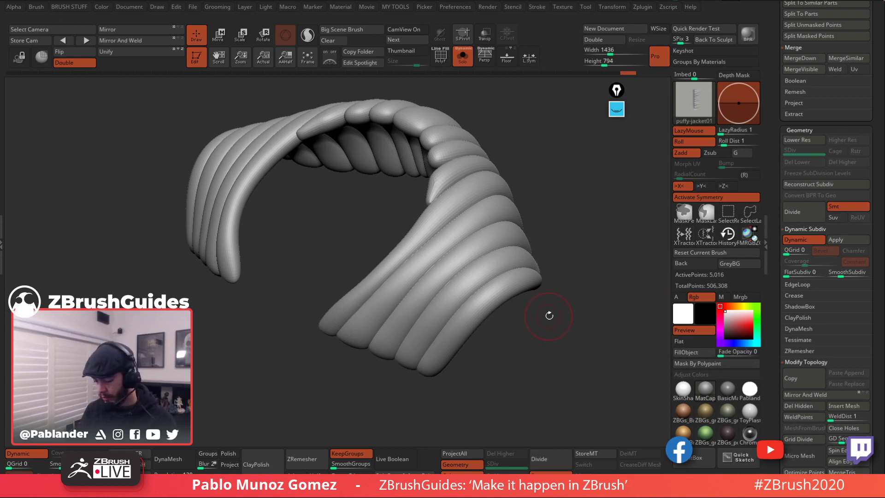
pyautogui.moveTo(562, 309); pyautogui.dragTo(558, 324)
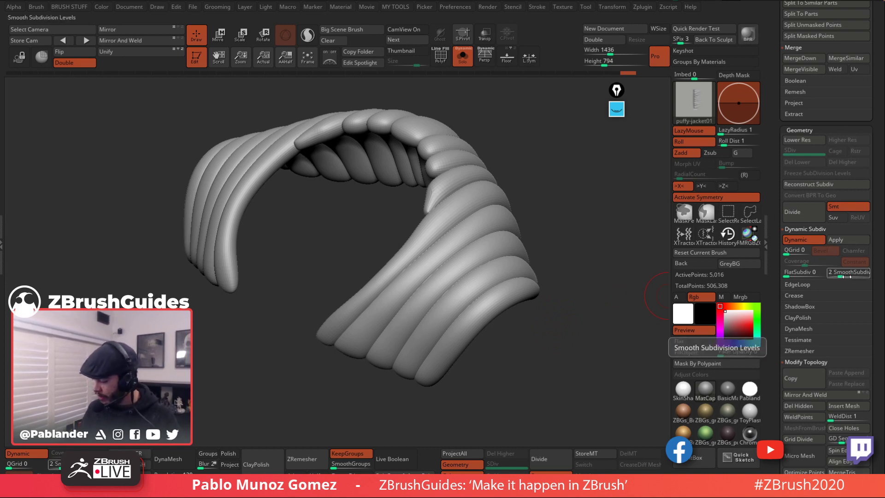
# Step: Raise the smooth dynamic subdivision level to 4 and then 5, and try applying it to the quilted piece
pyautogui.moveTo(839, 275); pyautogui.dragTo(848, 275)
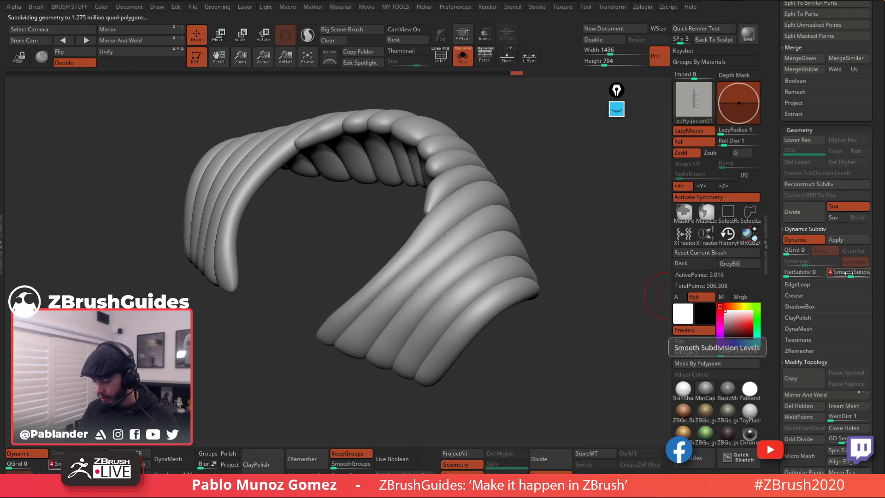
pyautogui.keyDown('alt'); pyautogui.moveTo(530, 277); pyautogui.dragTo(496, 307); pyautogui.keyUp('alt')
pyautogui.moveTo(496, 306)
pyautogui.mouseDown(button='right')
pyautogui.moveTo(504, 332)
pyautogui.moveTo(494, 312)
pyautogui.moveTo(525, 229)
pyautogui.moveTo(497, 240)
pyautogui.moveTo(455, 297)
pyautogui.moveTo(510, 257)
pyautogui.moveTo(490, 206)
pyautogui.moveTo(483, 267)
pyautogui.moveTo(474, 258)
pyautogui.mouseUp(button='right')
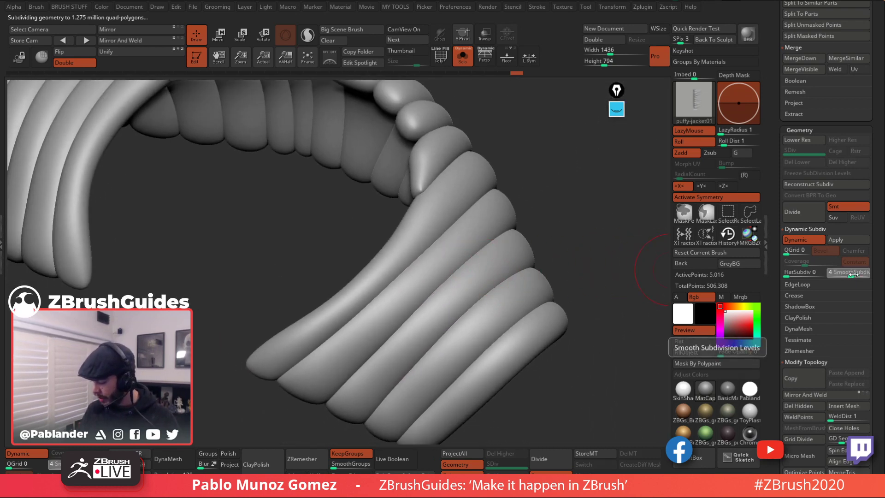
pyautogui.moveTo(850, 274); pyautogui.dragTo(856, 275)
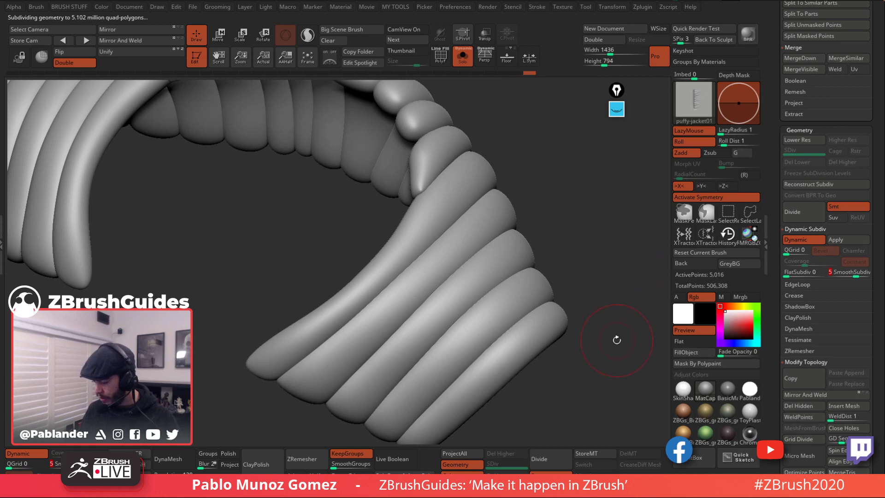
pyautogui.moveTo(605, 351)
pyautogui.mouseDown(button='right')
pyautogui.moveTo(450, 288)
pyautogui.moveTo(520, 296)
pyautogui.moveTo(502, 263)
pyautogui.moveTo(545, 236)
pyautogui.mouseUp(button='right')
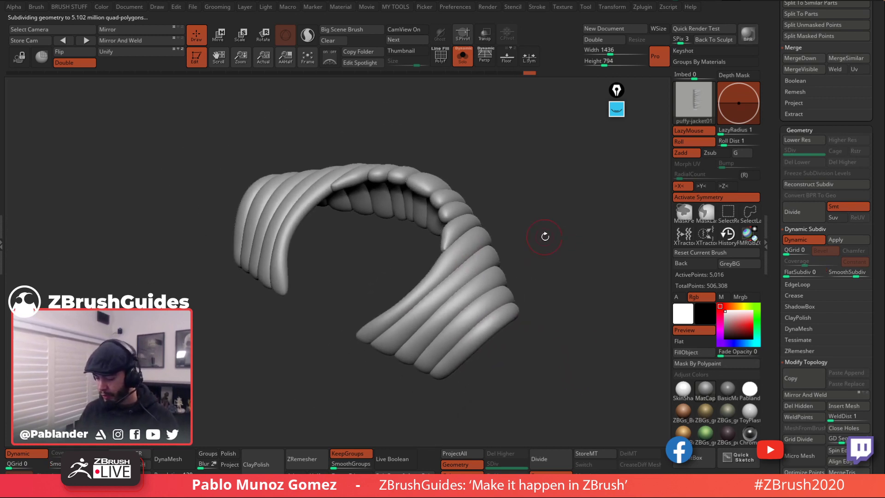
pyautogui.click(852, 239)
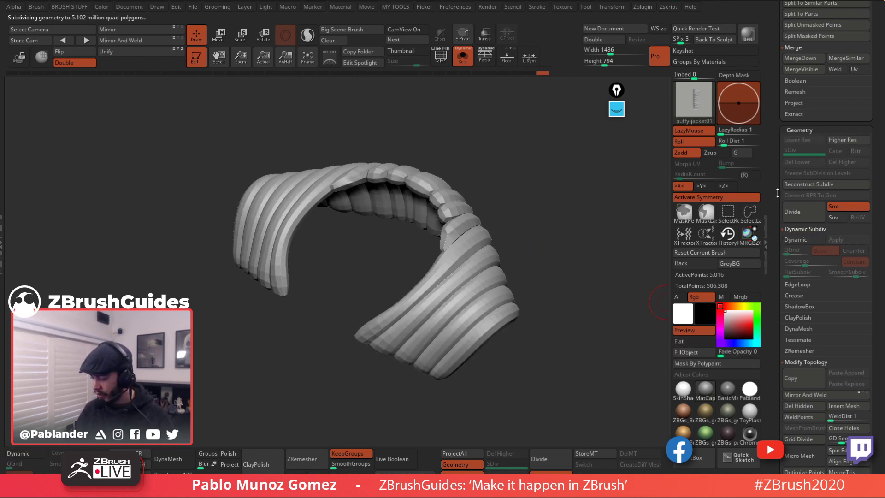
# Step: Duplicate the Extract3 subtool, store the original in the OR folder as a backup, and hide and collapse that folder
pyautogui.moveTo(777, 193); pyautogui.dragTo(777, 314)
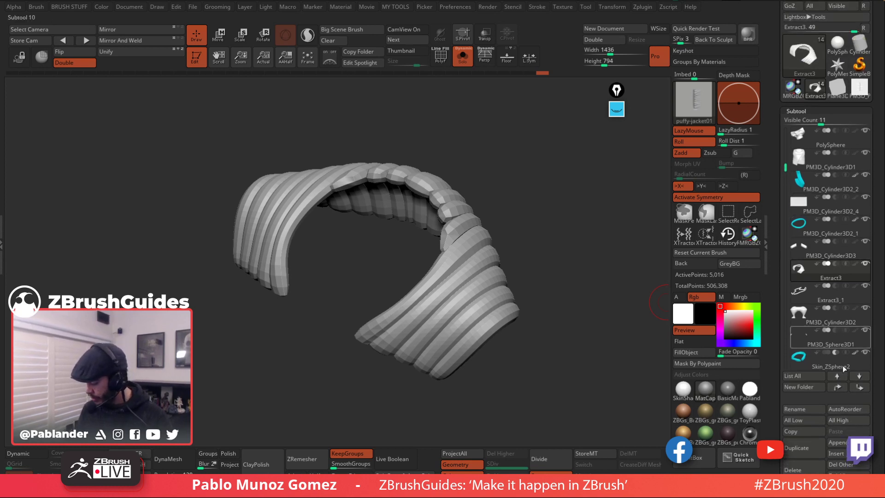
pyautogui.click(812, 446)
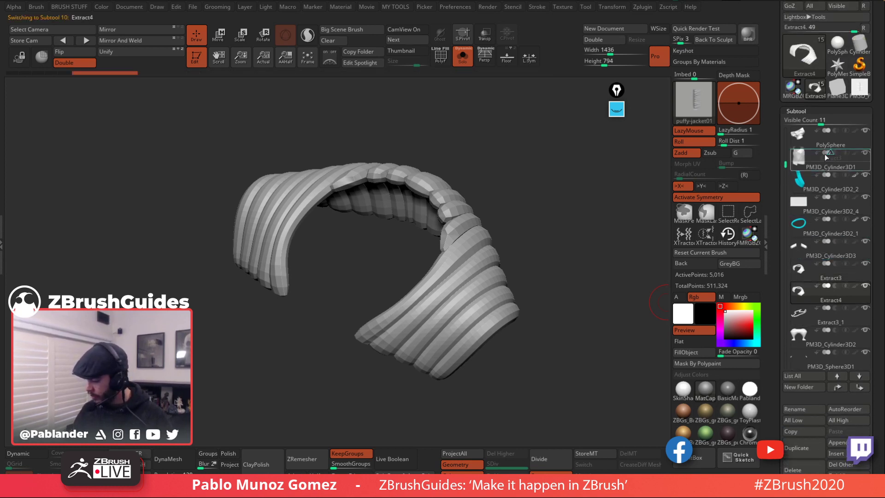
pyautogui.scroll(2, 825, 193)
pyautogui.moveTo(826, 148); pyautogui.dragTo(827, 146)
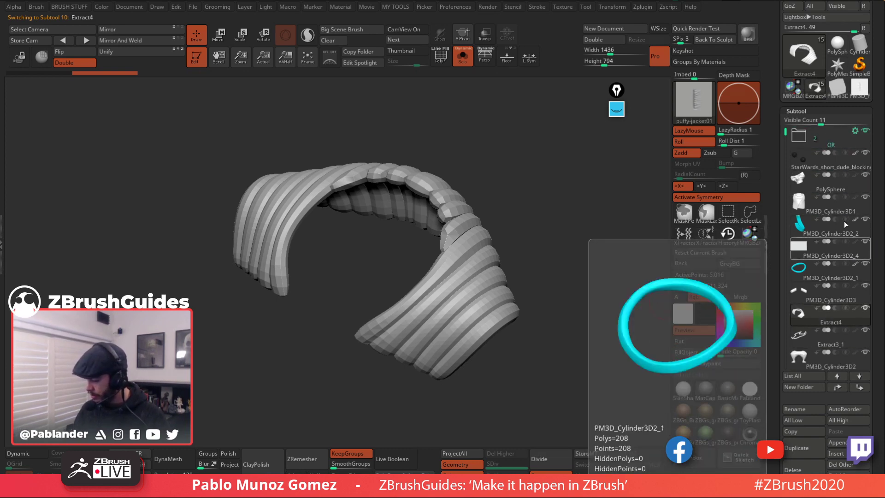
pyautogui.click(824, 137)
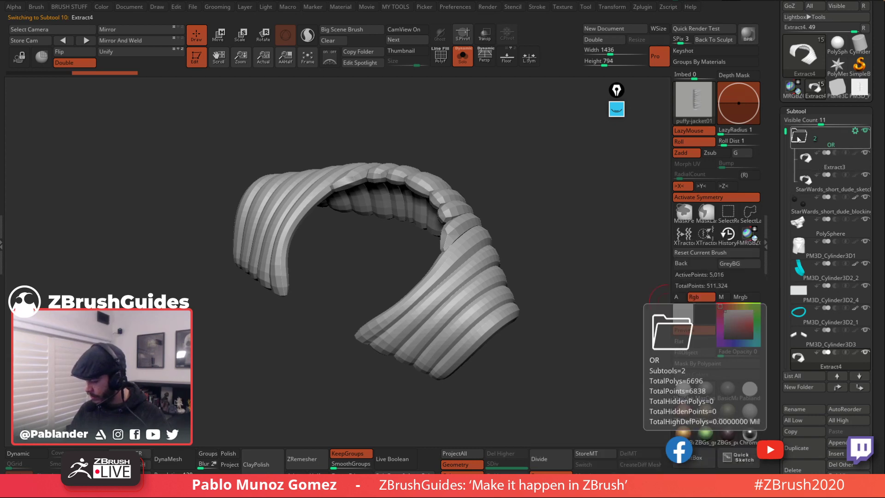
pyautogui.click(844, 139)
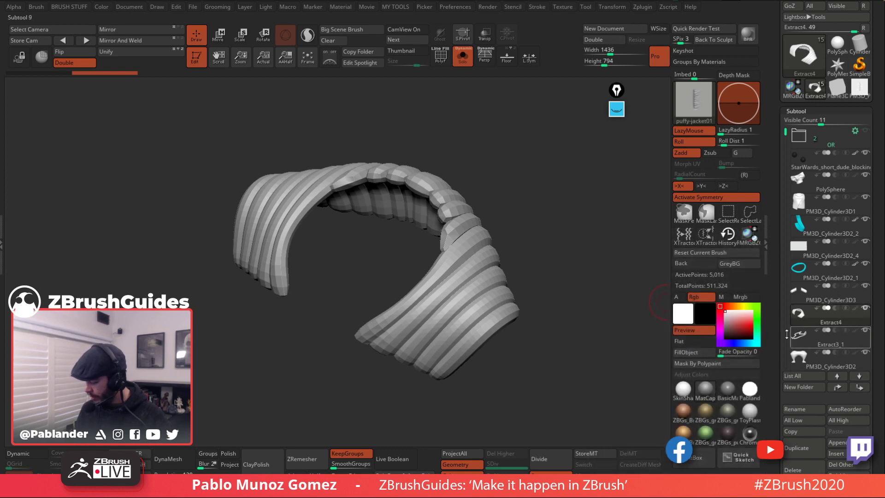
# Step: Apply the dynamic subdivision to the duplicated Extract4 piece as real geometry with six subdivision levels
pyautogui.scroll(-10, 787, 335)
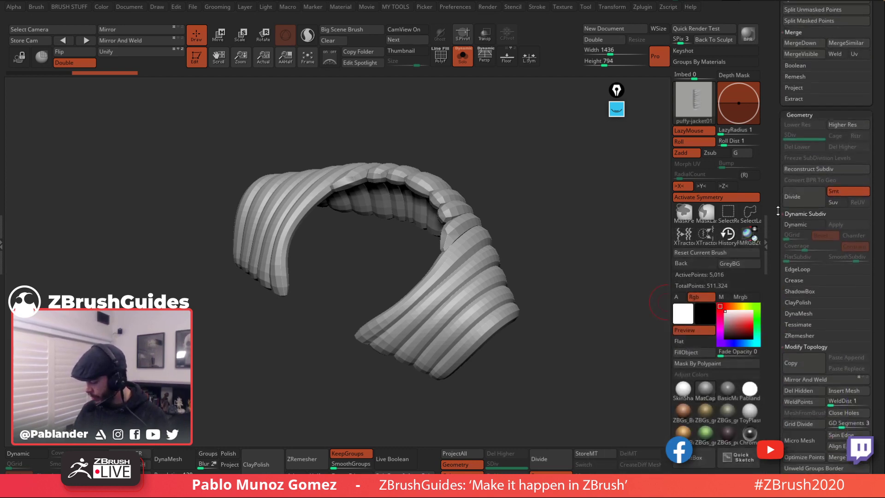
pyautogui.scroll(-1, 778, 211)
pyautogui.press('d')
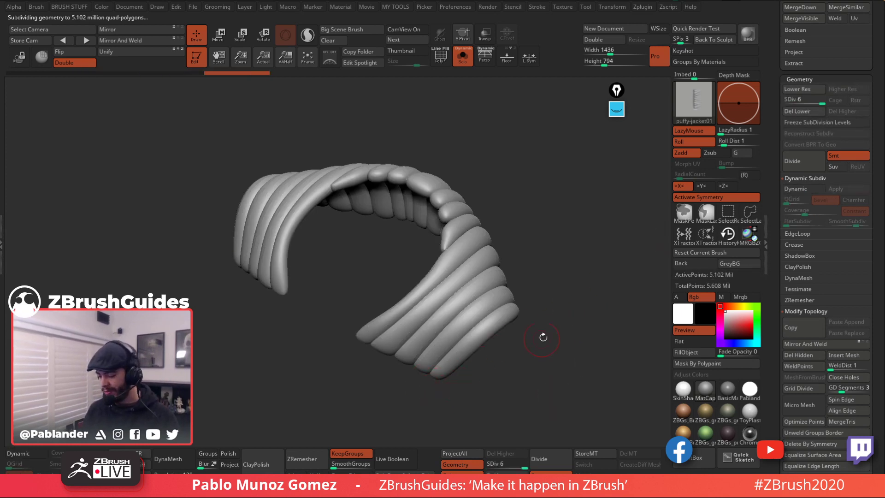
# Step: Drop to subdivision level 5, try puffy-jacket01 strokes along a groove between strips at different draw sizes, and undo them
pyautogui.moveTo(508, 277)
pyautogui.keyDown('ctrl'); pyautogui.mouseDown(button='right')
pyautogui.moveTo(507, 341)
pyautogui.moveTo(516, 263)
pyautogui.moveTo(507, 271)
pyautogui.moveTo(519, 311)
pyautogui.moveTo(470, 257)
pyautogui.mouseUp(button='right'); pyautogui.keyUp('ctrl')
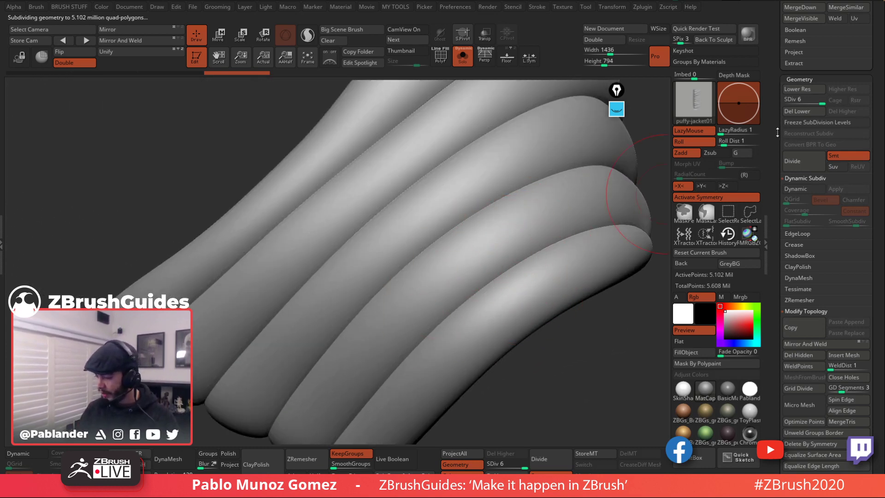
pyautogui.hotkey('shift', 'd')
pyautogui.moveTo(530, 221); pyautogui.dragTo(375, 373)
pyautogui.hotkey('ctrl', 'z')
pyautogui.press('space')
pyautogui.moveTo(538, 213)
pyautogui.mouseDown()
pyautogui.moveTo(517, 189)
pyautogui.moveTo(358, 310)
pyautogui.mouseUp()
pyautogui.hotkey('ctrl', 'z')
pyautogui.press('space')
pyautogui.moveTo(480, 212); pyautogui.dragTo(490, 212)
pyautogui.moveTo(567, 166)
pyautogui.mouseDown()
pyautogui.moveTo(451, 220)
pyautogui.moveTo(311, 346)
pyautogui.mouseUp()
pyautogui.moveTo(313, 334)
pyautogui.mouseDown()
pyautogui.moveTo(450, 198)
pyautogui.moveTo(558, 134)
pyautogui.mouseUp()
pyautogui.hotkey('ctrl', 'z')
pyautogui.hotkey('ctrl', 'z')
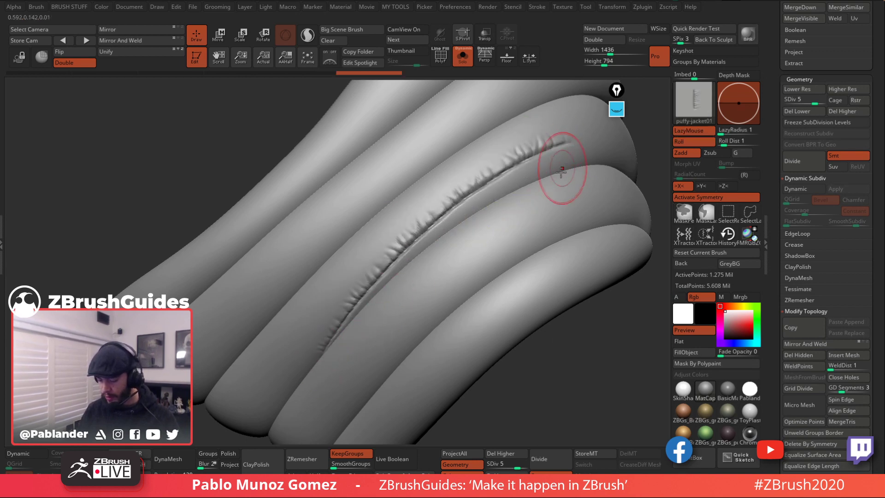
# Step: Return to subdivision level 6, try one puffy-jacket01 seam stroke along the same groove, and undo it
pyautogui.moveTo(816, 104); pyautogui.dragTo(802, 108)
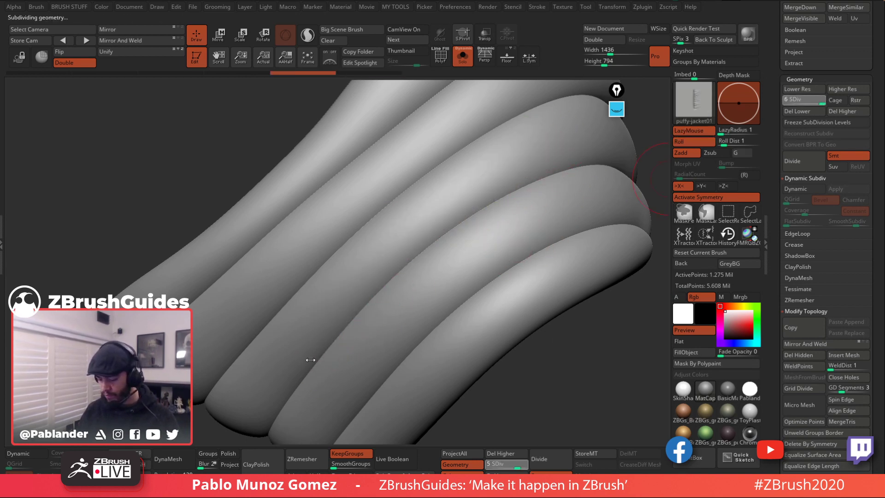
pyautogui.moveTo(320, 337)
pyautogui.mouseDown()
pyautogui.moveTo(445, 217)
pyautogui.moveTo(574, 150)
pyautogui.mouseUp()
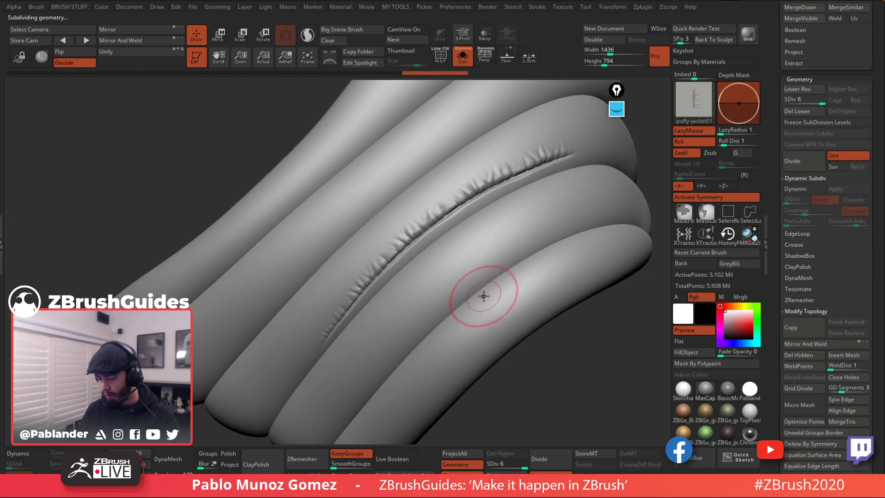
pyautogui.hotkey('ctrl', 'z')
# Step: Turn off symmetry, try a puffy-jacket01 seam in the groove between two outer strips, inspect it, and undo the stroke
pyautogui.moveTo(517, 293)
pyautogui.mouseDown(button='right')
pyautogui.moveTo(501, 250)
pyautogui.moveTo(599, 253)
pyautogui.moveTo(579, 221)
pyautogui.moveTo(573, 242)
pyautogui.moveTo(575, 231)
pyautogui.mouseUp(button='right')
pyautogui.click(700, 198)
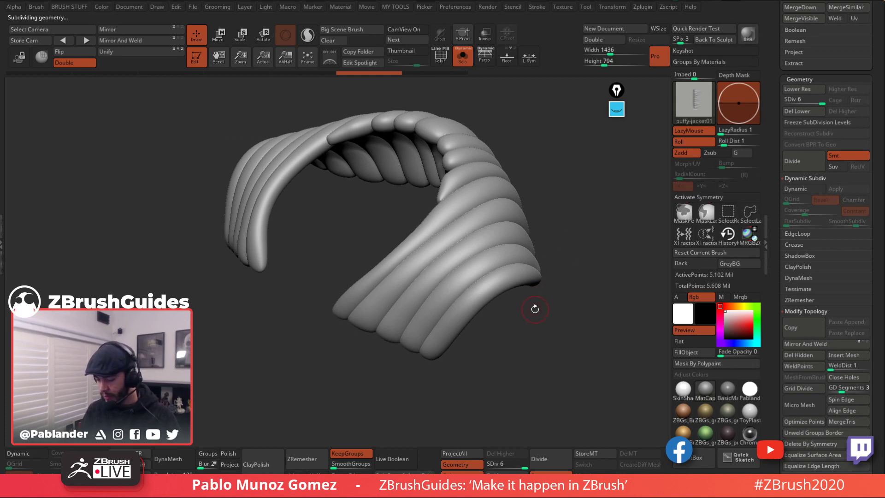
pyautogui.scroll(3, 452, 284)
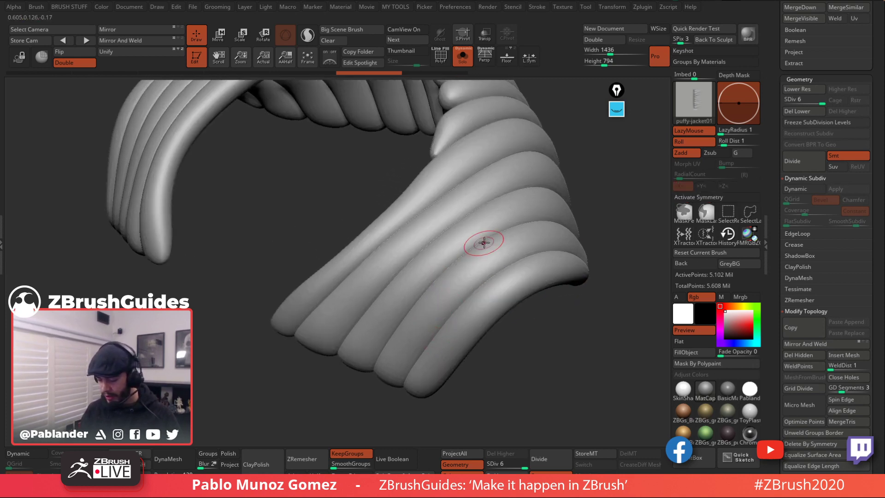
pyautogui.scroll(3, 475, 242)
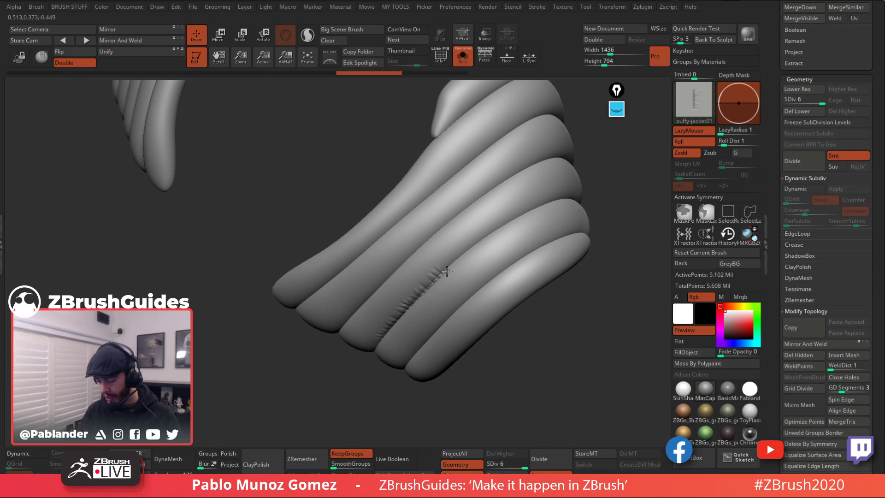
pyautogui.moveTo(584, 190); pyautogui.dragTo(597, 205, button='right')
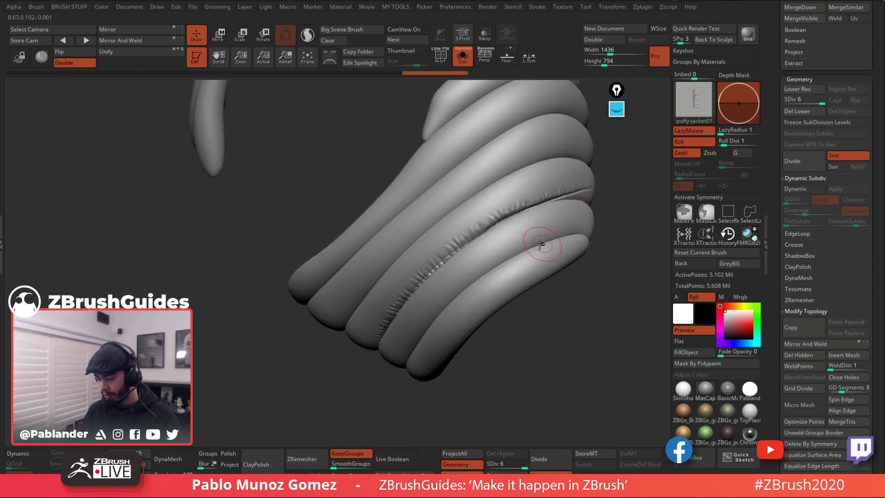
pyautogui.moveTo(540, 243)
pyautogui.mouseDown(button='right')
pyautogui.moveTo(492, 251)
pyautogui.moveTo(586, 215)
pyautogui.mouseUp(button='right')
pyautogui.scroll(2, 491, 251)
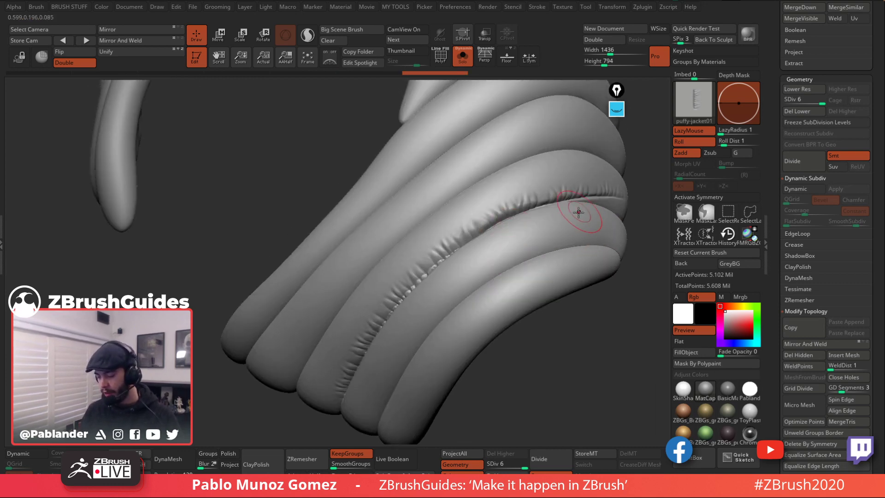
pyautogui.moveTo(471, 252); pyautogui.dragTo(482, 256, button='right')
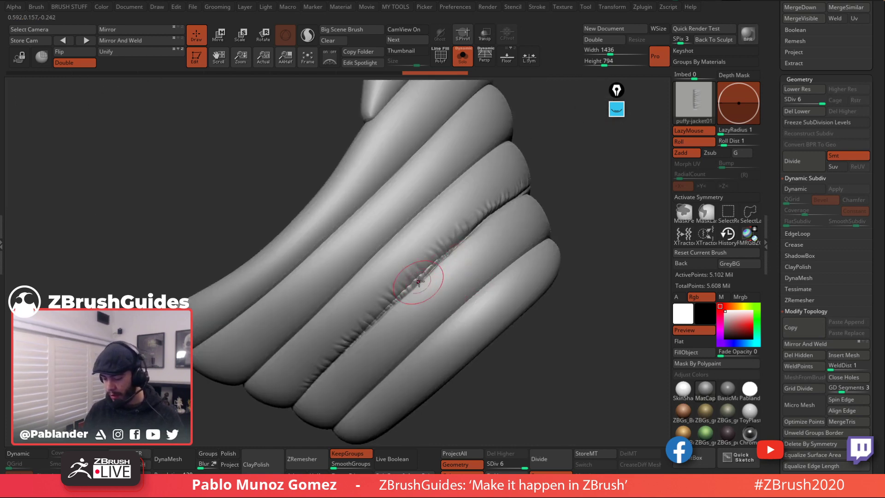
pyautogui.hotkey('ctrl', 'z')
pyautogui.moveTo(489, 217)
pyautogui.mouseDown(button='right')
pyautogui.moveTo(518, 274)
pyautogui.moveTo(595, 211)
pyautogui.moveTo(593, 204)
pyautogui.mouseUp(button='right')
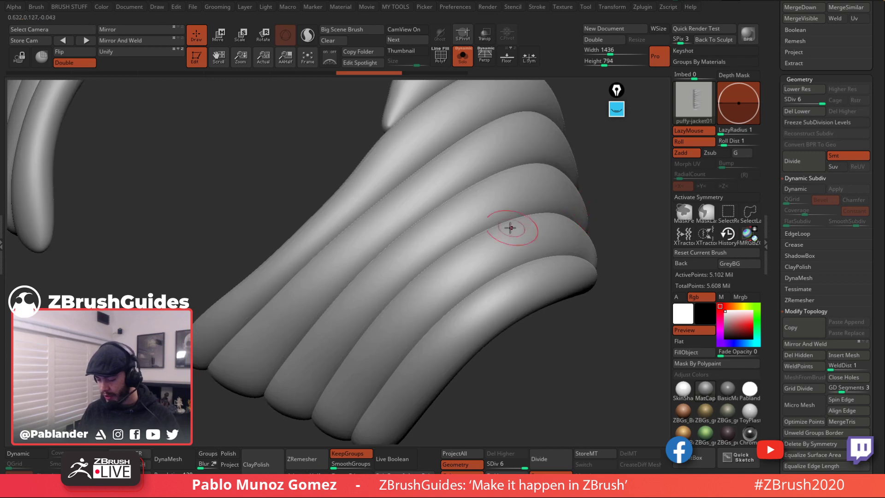
# Step: Reactivate X symmetry and sculpt a puffy-jacket01 seam along the sleeve-side edge of the outermost quilted strip
pyautogui.press('f')
pyautogui.moveTo(570, 251)
pyautogui.mouseDown(button='right')
pyautogui.moveTo(571, 279)
pyautogui.moveTo(484, 274)
pyautogui.moveTo(531, 330)
pyautogui.moveTo(492, 240)
pyautogui.moveTo(507, 205)
pyautogui.mouseUp(button='right')
pyautogui.click(738, 197)
pyautogui.click(462, 55)
pyautogui.click(462, 55)
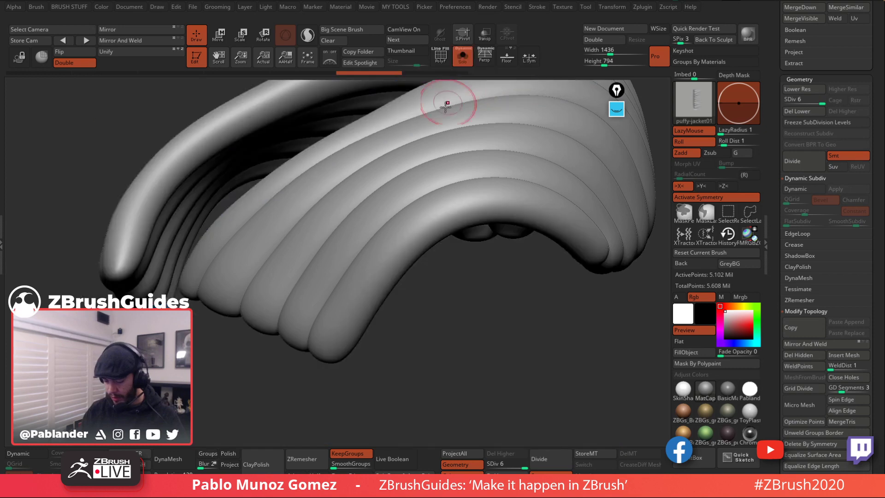
pyautogui.moveTo(343, 328)
pyautogui.mouseDown()
pyautogui.moveTo(377, 273)
pyautogui.moveTo(443, 215)
pyautogui.moveTo(493, 203)
pyautogui.moveTo(548, 215)
pyautogui.mouseUp()
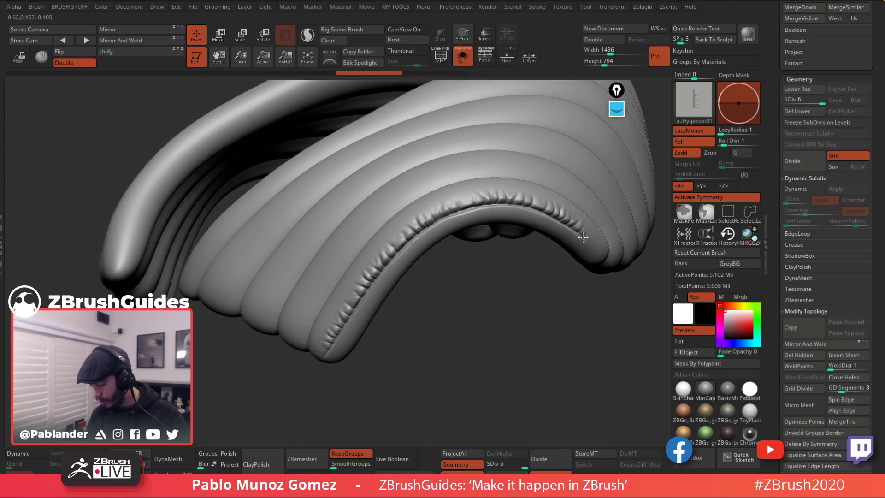
pyautogui.moveTo(559, 355)
pyautogui.mouseDown(button='right')
pyautogui.moveTo(505, 332)
pyautogui.moveTo(519, 304)
pyautogui.mouseUp(button='right')
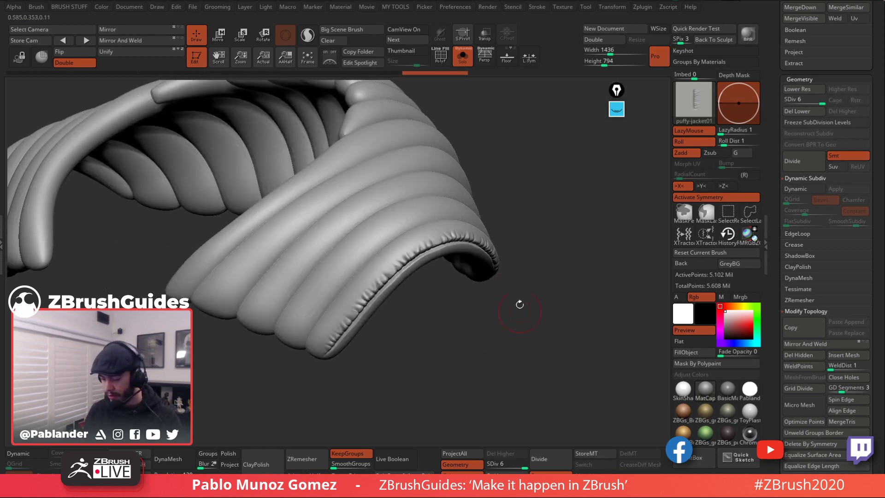
# Step: Show all the character's subtools and examine the new shoulder seam in the context of the full outfit
pyautogui.click(462, 55)
pyautogui.moveTo(543, 237)
pyautogui.mouseDown(button='right')
pyautogui.moveTo(541, 263)
pyautogui.moveTo(516, 221)
pyautogui.moveTo(449, 273)
pyautogui.moveTo(481, 255)
pyautogui.mouseUp(button='right')
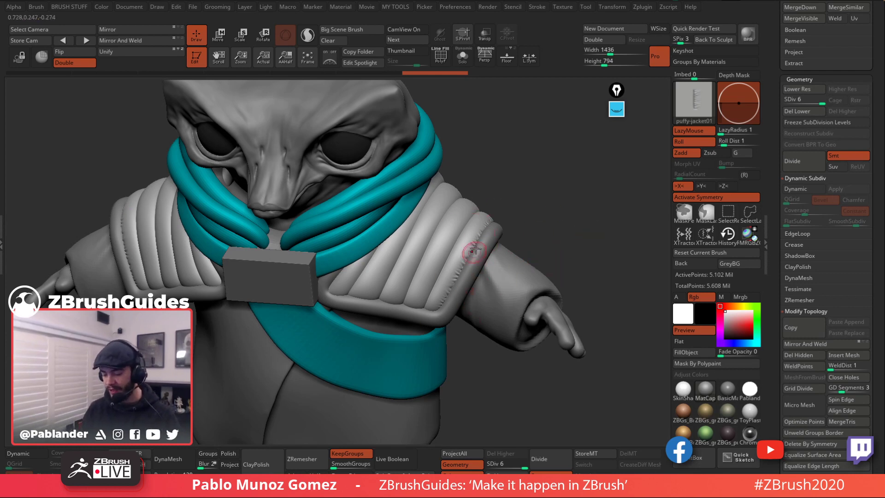
pyautogui.scroll(5, 525, 247)
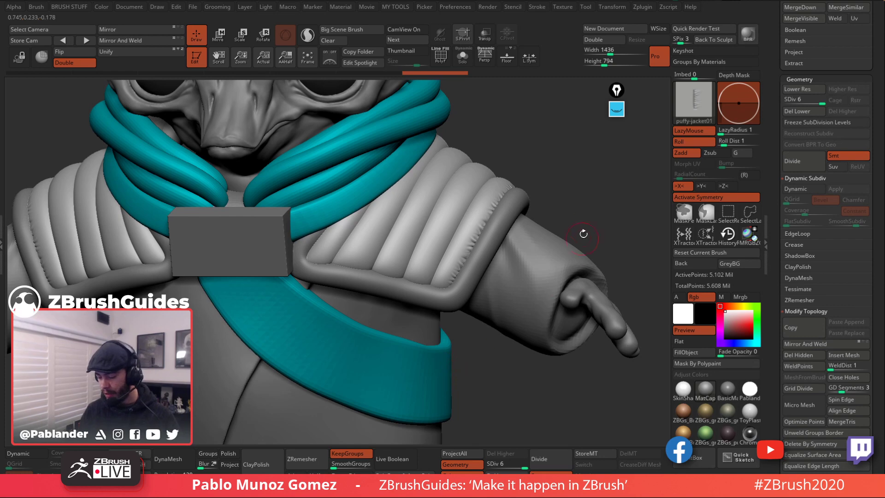
pyautogui.moveTo(592, 196)
pyautogui.mouseDown()
pyautogui.moveTo(586, 210)
pyautogui.moveTo(530, 211)
pyautogui.moveTo(518, 277)
pyautogui.moveTo(530, 258)
pyautogui.moveTo(458, 208)
pyautogui.moveTo(477, 178)
pyautogui.mouseUp()
# Step: Isolate the quilted piece again and continue the puffy-jacket01 seam around the ends of the outermost strip
pyautogui.click(463, 55)
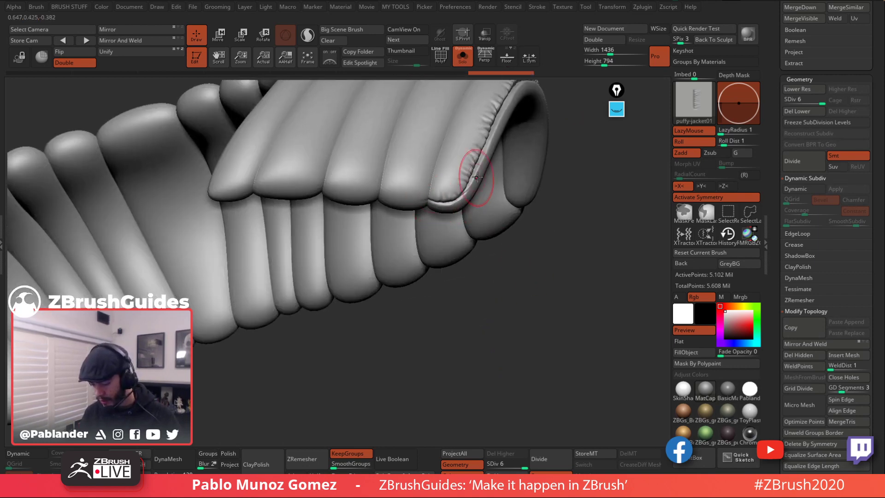
pyautogui.moveTo(539, 178); pyautogui.dragTo(502, 213, button='right')
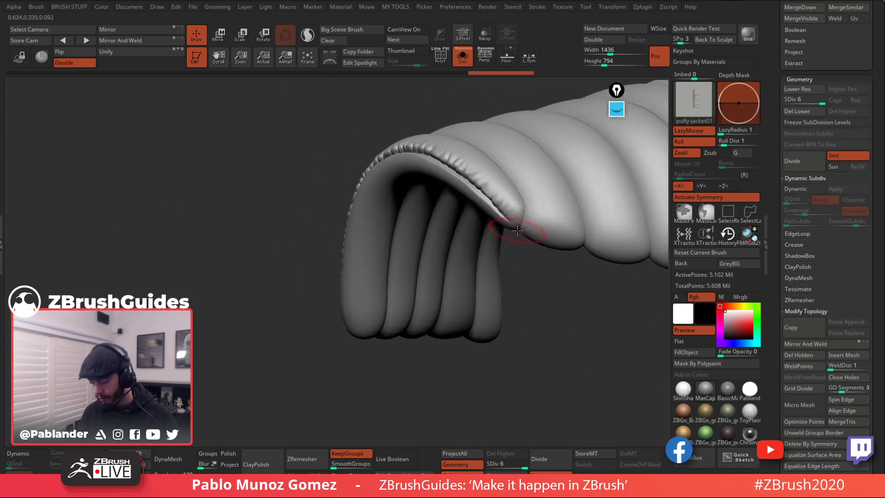
pyautogui.moveTo(502, 213); pyautogui.dragTo(520, 225)
pyautogui.moveTo(550, 258); pyautogui.dragTo(525, 279, button='right')
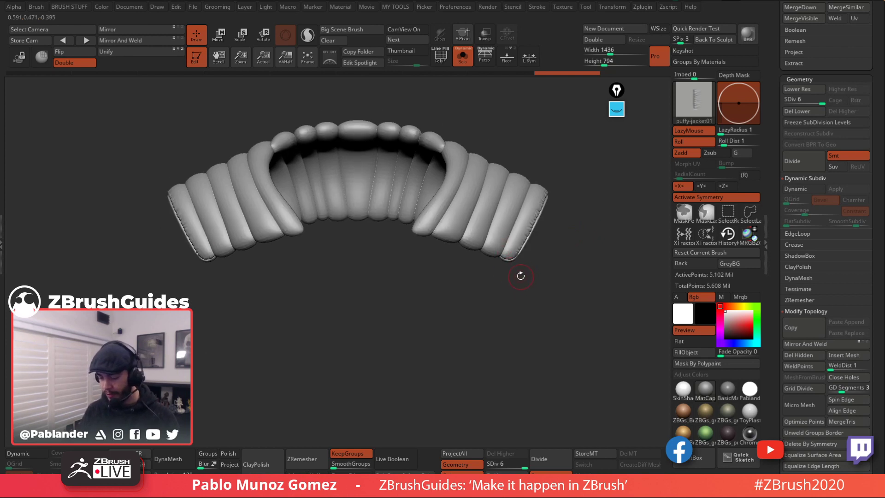
# Step: Turn on the polyframe display and isolate the second padded roll from each end of the puffy strip
pyautogui.click(441, 57)
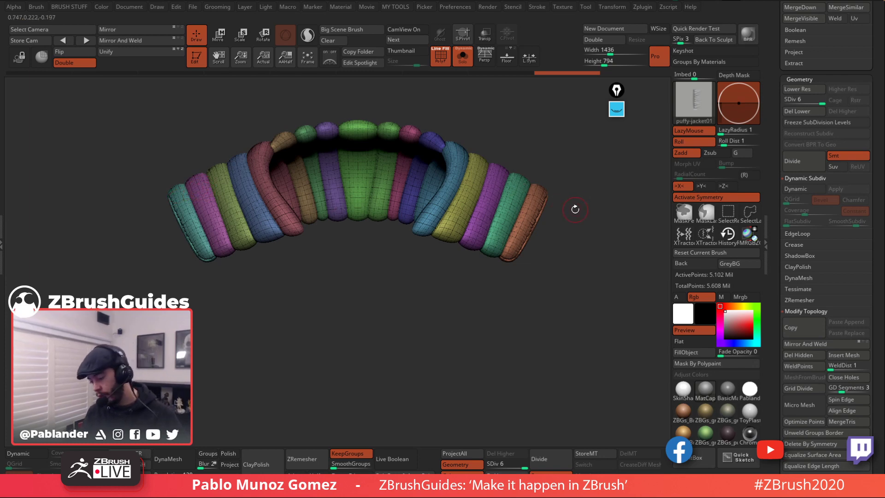
pyautogui.moveTo(516, 277); pyautogui.dragTo(528, 290)
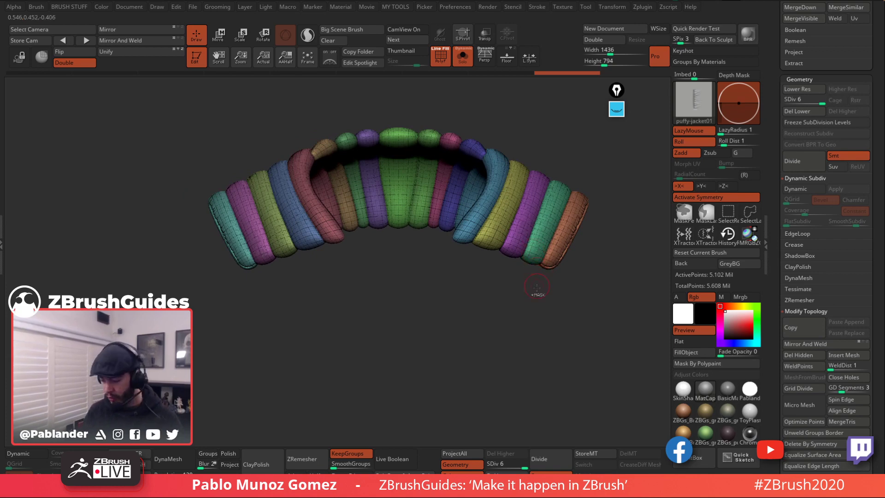
pyautogui.keyDown('ctrl'); pyautogui.keyDown('shift'); pyautogui.click(542, 237); pyautogui.keyUp('shift'); pyautogui.keyUp('ctrl')
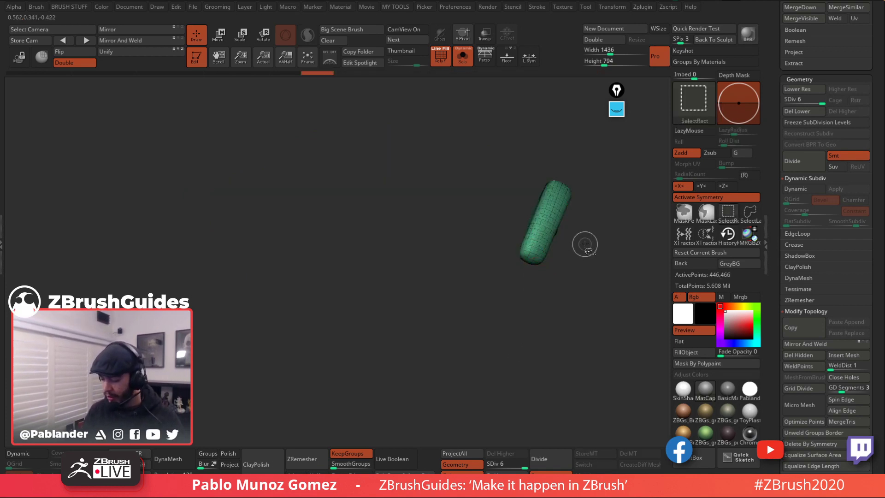
pyautogui.keyDown('ctrl'); pyautogui.keyDown('shift'); pyautogui.click(388, 318); pyautogui.keyUp('shift'); pyautogui.keyUp('ctrl')
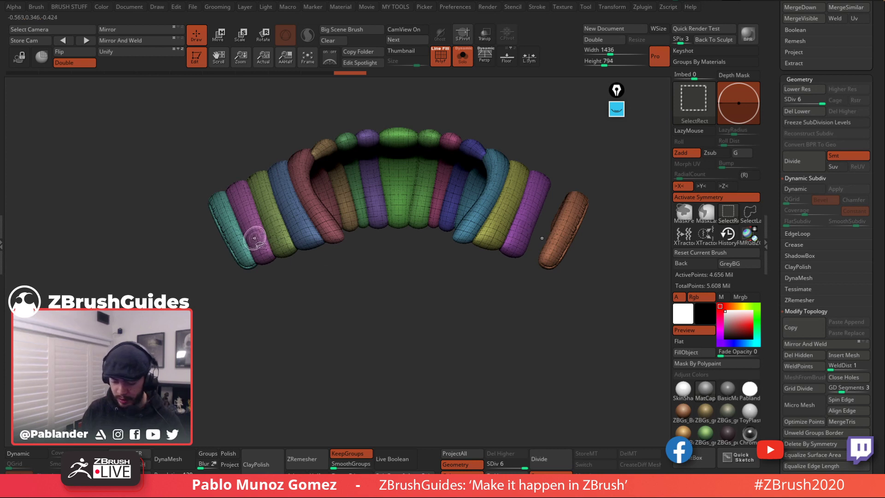
pyautogui.moveTo(412, 289)
pyautogui.keyDown('ctrl'); pyautogui.keyDown('shift'); pyautogui.mouseDown()
pyautogui.moveTo(450, 395)
pyautogui.moveTo(525, 305)
pyautogui.moveTo(493, 320)
pyautogui.moveTo(511, 321)
pyautogui.mouseUp(); pyautogui.keyUp('shift'); pyautogui.keyUp('ctrl')
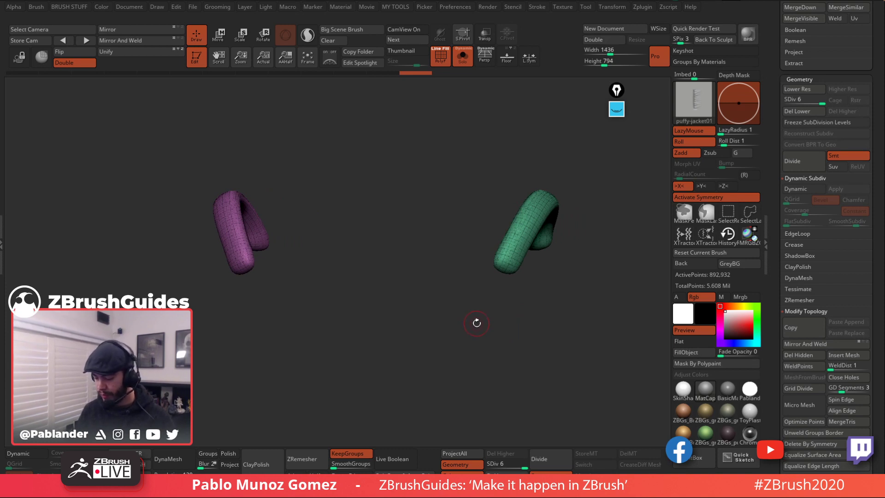
# Step: Lower the mesh to subdivision level 1 and combine the two isolated rolls into one polygroup with Group Visible
pyautogui.moveTo(512, 463); pyautogui.dragTo(489, 464)
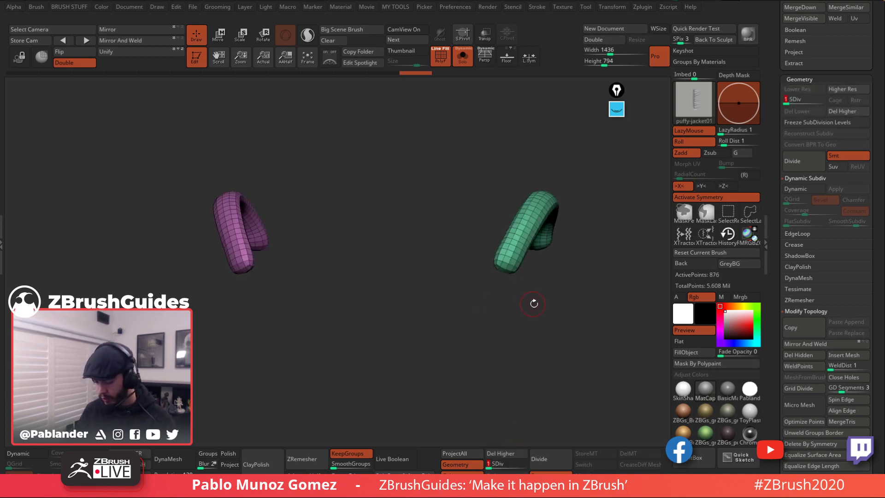
pyautogui.rightClick(569, 257)
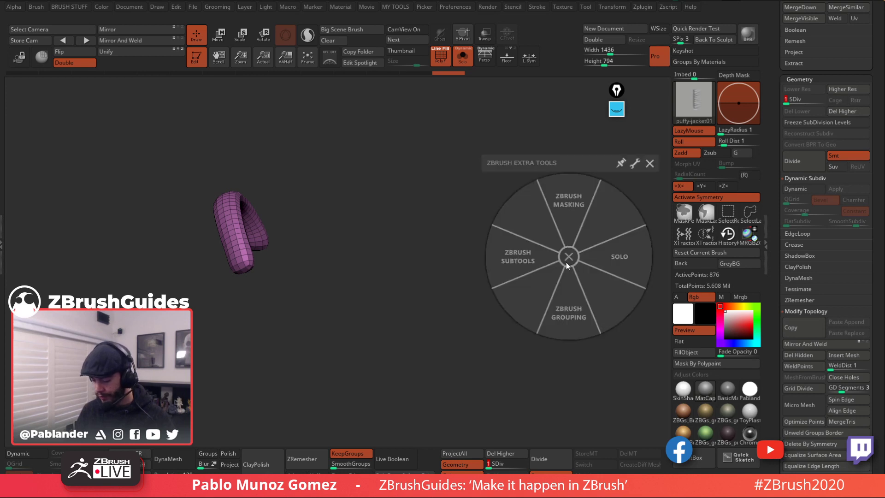
pyautogui.click(543, 266)
pyautogui.click(541, 272)
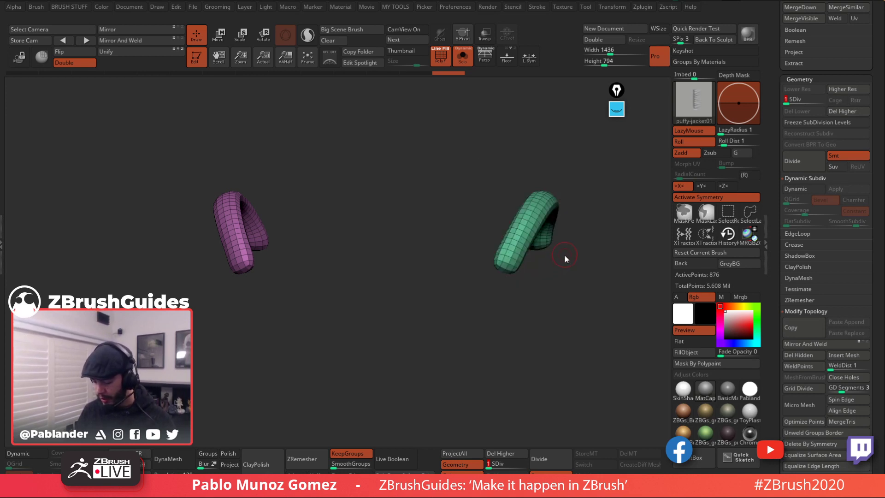
pyautogui.rightClick(563, 254)
pyautogui.click(568, 302)
pyautogui.click(510, 313)
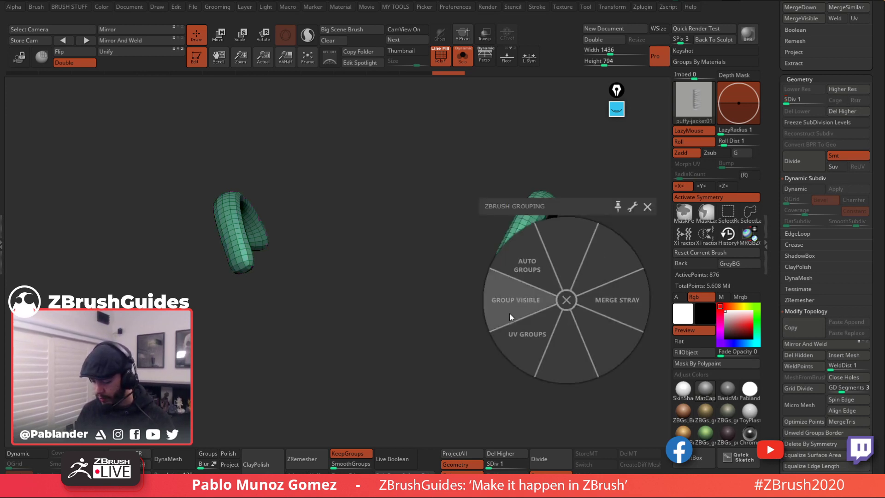
pyautogui.click(567, 300)
pyautogui.keyDown('ctrl'); pyautogui.keyDown('shift'); pyautogui.click(547, 297); pyautogui.keyUp('shift'); pyautogui.keyUp('ctrl')
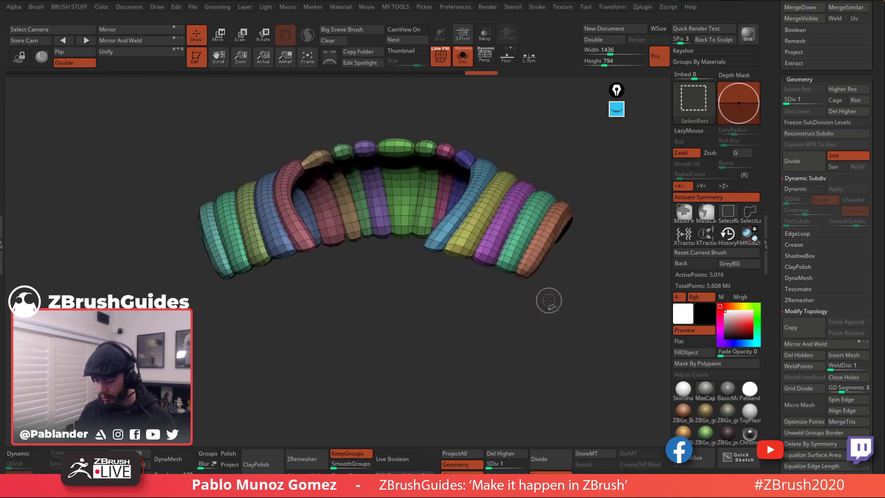
# Step: Isolate the outermost roll at each end, give the pair a shared polygroup, and unhide the whole strip
pyautogui.keyDown('ctrl'); pyautogui.keyDown('shift'); pyautogui.click(502, 272); pyautogui.keyUp('shift'); pyautogui.keyUp('ctrl')
pyautogui.keyDown('ctrl'); pyautogui.keyDown('shift'); pyautogui.click(375, 312); pyautogui.keyUp('shift'); pyautogui.keyUp('ctrl')
pyautogui.keyDown('ctrl'); pyautogui.keyDown('shift'); pyautogui.click(232, 272); pyautogui.keyUp('shift'); pyautogui.keyUp('ctrl')
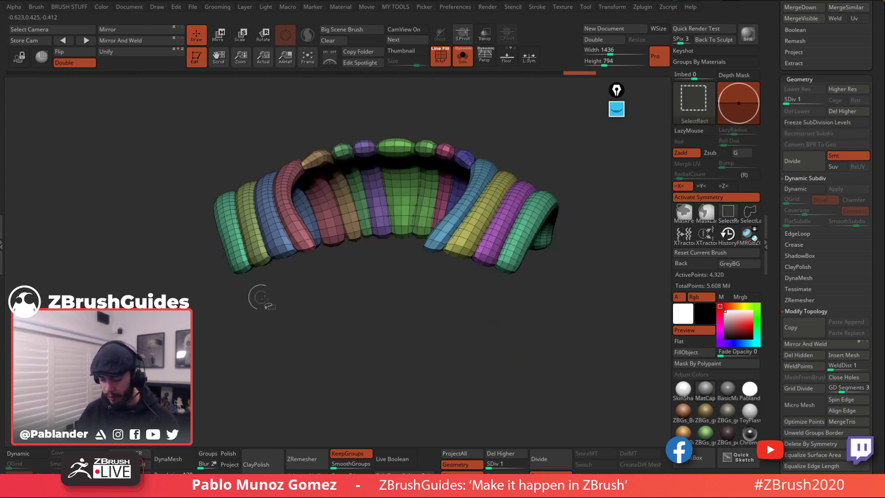
pyautogui.keyDown('ctrl'); pyautogui.keyDown('shift'); pyautogui.moveTo(455, 340); pyautogui.dragTo(480, 325); pyautogui.keyUp('shift'); pyautogui.keyUp('ctrl')
pyautogui.rightClick(520, 293)
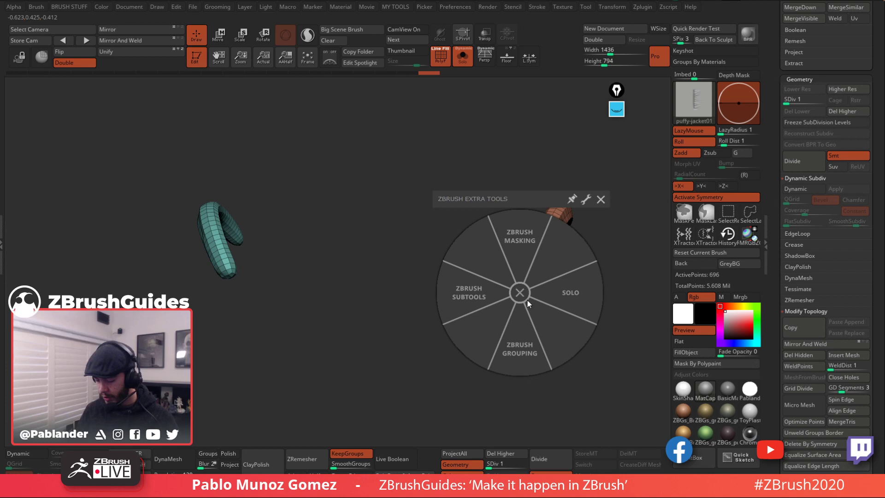
pyautogui.click(524, 351)
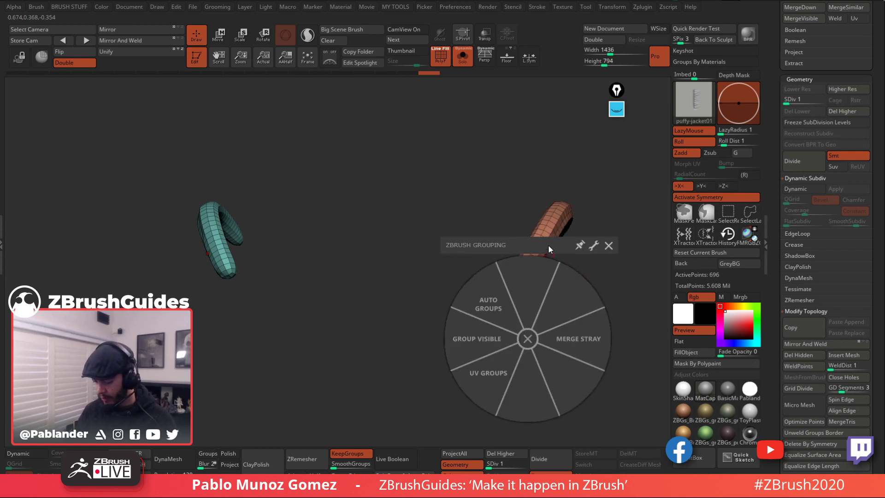
pyautogui.moveTo(548, 249); pyautogui.dragTo(693, 135)
pyautogui.click(632, 191)
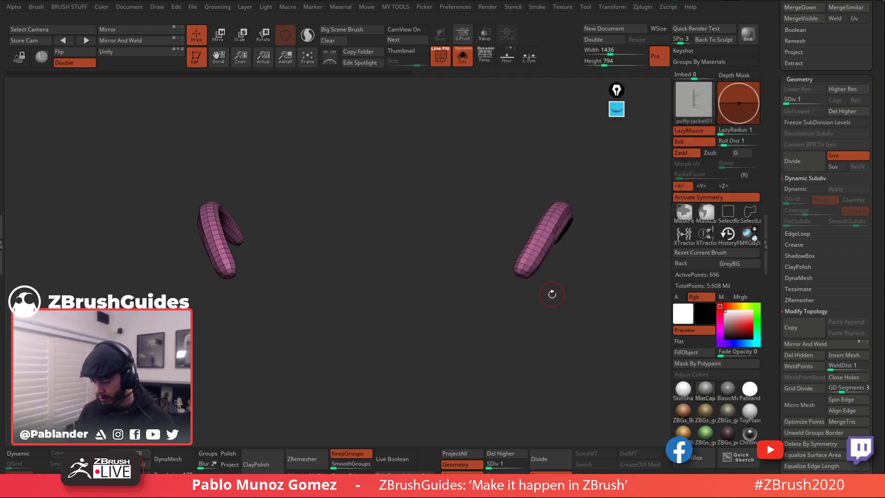
pyautogui.moveTo(552, 294); pyautogui.dragTo(563, 297)
pyautogui.keyDown('ctrl'); pyautogui.keyDown('shift'); pyautogui.click(564, 300); pyautogui.keyUp('shift'); pyautogui.keyUp('ctrl')
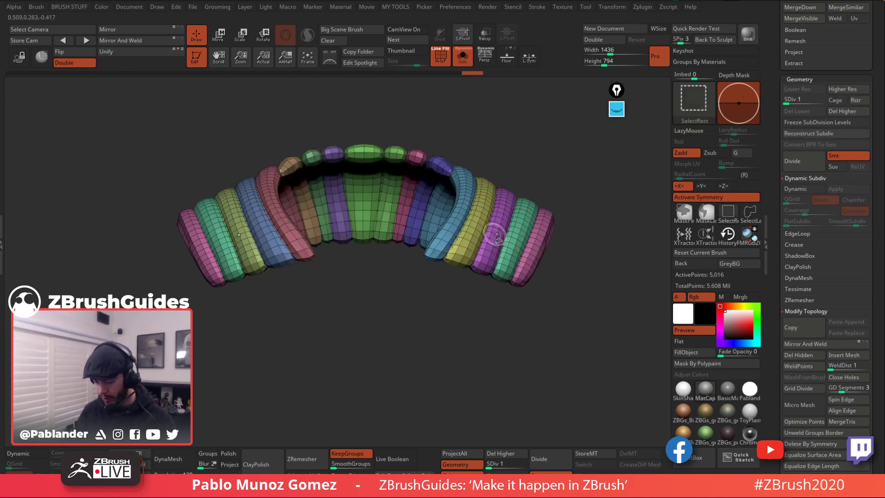
# Step: Isolate the third roll from each end, group the pair as one polygroup, and restore full visibility
pyautogui.hotkey('ctrl', 'z')
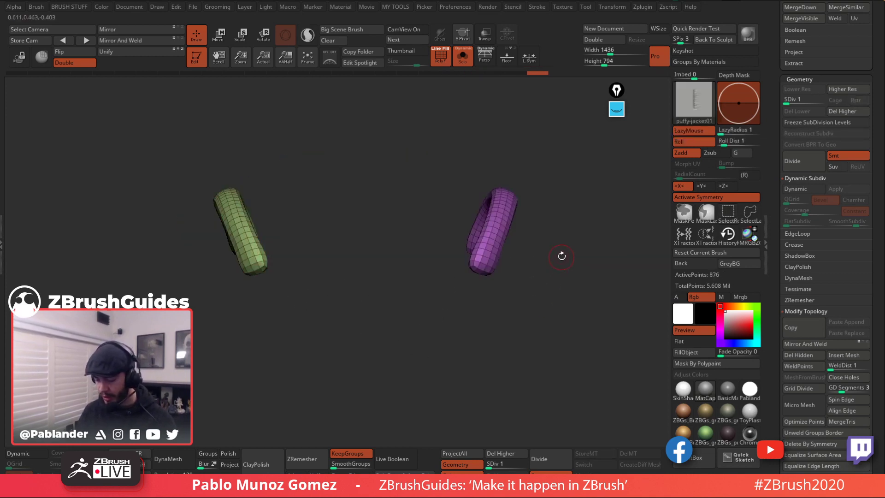
pyautogui.press('space')
pyautogui.press('space')
pyautogui.click(591, 203)
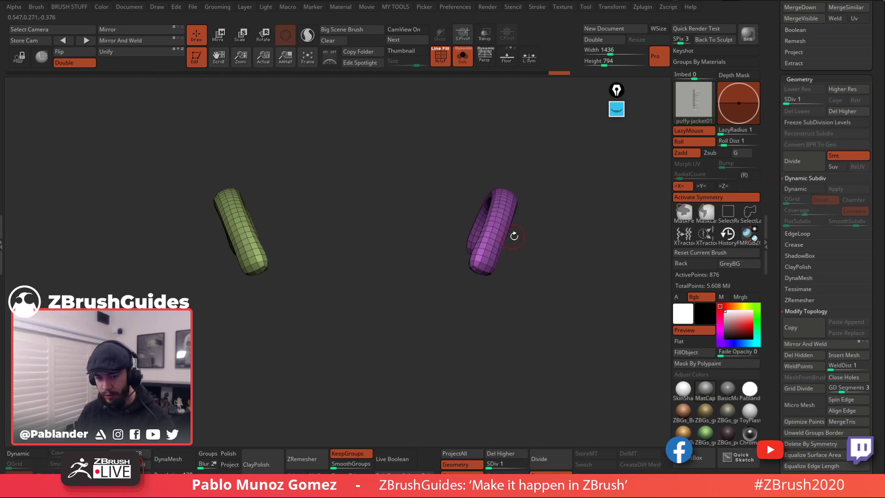
pyautogui.hotkey('ctrl', 'w')
pyautogui.keyDown('ctrl'); pyautogui.keyDown('shift'); pyautogui.click(551, 230); pyautogui.keyUp('shift'); pyautogui.keyUp('ctrl')
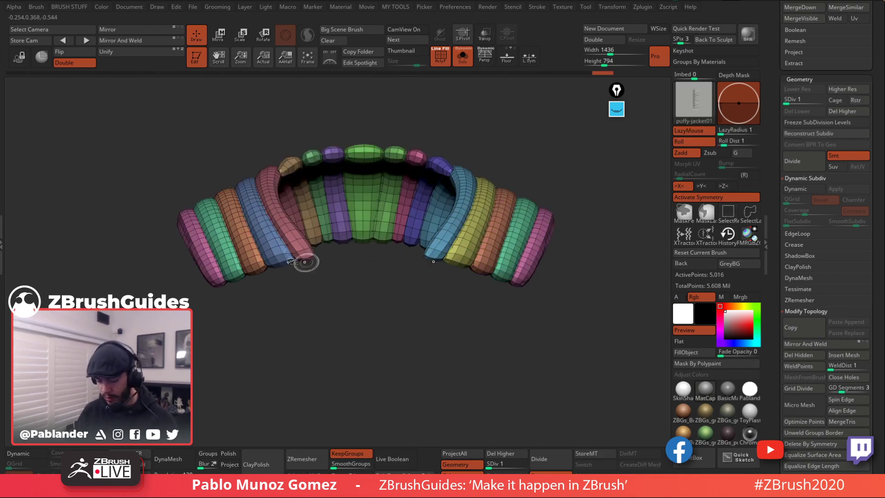
# Step: Put the fourth roll from each end into a shared polygroup using Group Visible and show all rolls again
pyautogui.keyDown('ctrl'); pyautogui.keyDown('shift'); pyautogui.click(306, 257); pyautogui.keyUp('shift'); pyautogui.keyUp('ctrl')
pyautogui.keyDown('ctrl'); pyautogui.keyDown('shift'); pyautogui.click(385, 277); pyautogui.keyUp('shift'); pyautogui.keyUp('ctrl')
pyautogui.keyDown('ctrl'); pyautogui.keyDown('shift'); pyautogui.moveTo(549, 198); pyautogui.dragTo(568, 197); pyautogui.keyUp('shift'); pyautogui.keyUp('ctrl')
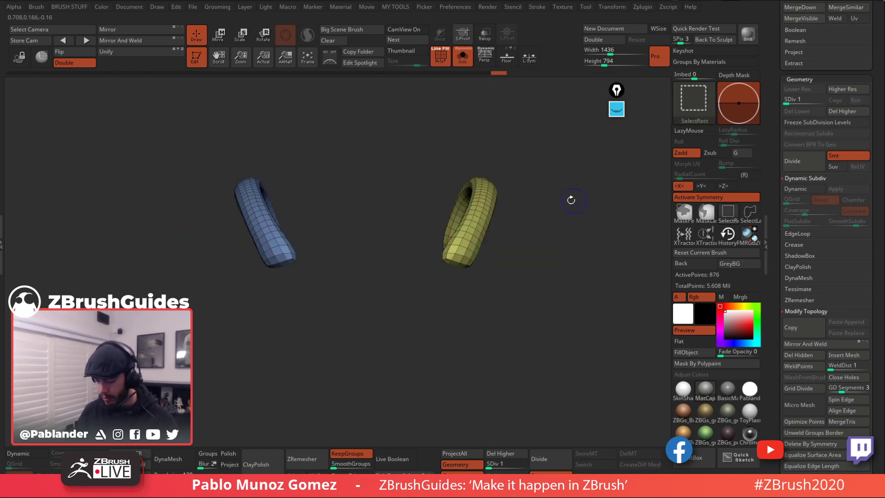
pyautogui.press('space')
pyautogui.click(561, 221)
pyautogui.click(512, 202)
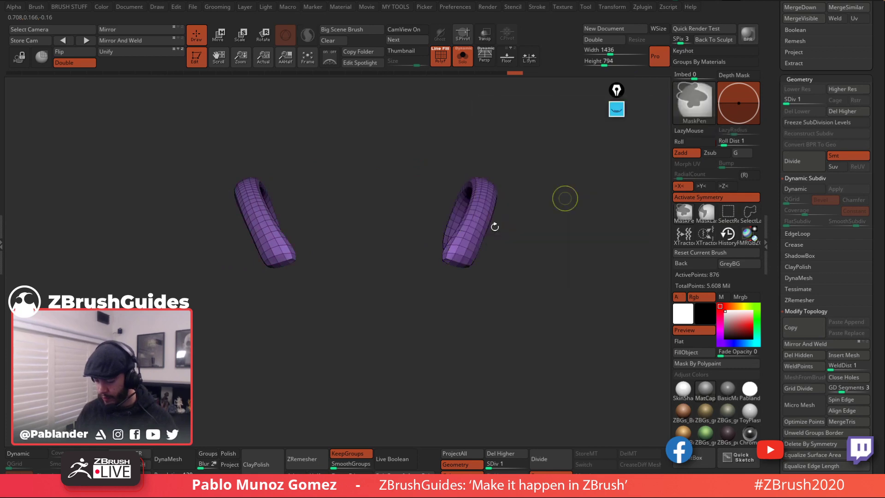
pyautogui.keyDown('ctrl'); pyautogui.keyDown('shift'); pyautogui.click(436, 313); pyautogui.keyUp('shift'); pyautogui.keyUp('ctrl')
# Step: Isolate the fifth roll from each end, the long front pair, and merge both into one polygroup
pyautogui.keyDown('ctrl'); pyautogui.keyDown('shift'); pyautogui.click(464, 199); pyautogui.keyUp('shift'); pyautogui.keyUp('ctrl')
pyautogui.keyDown('ctrl'); pyautogui.keyDown('shift'); pyautogui.moveTo(379, 294); pyautogui.dragTo(383, 309); pyautogui.keyUp('shift'); pyautogui.keyUp('ctrl')
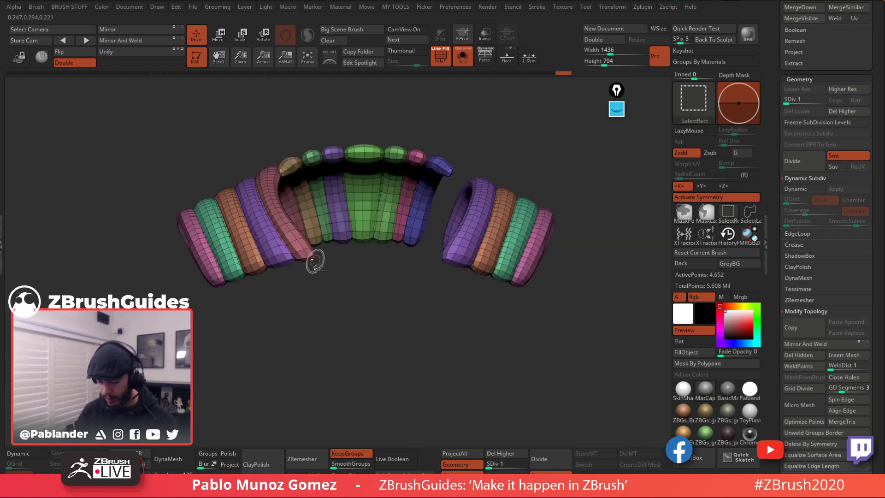
pyautogui.keyDown('ctrl'); pyautogui.keyDown('alt'); pyautogui.keyDown('shift'); pyautogui.click(312, 257); pyautogui.keyUp('shift'); pyautogui.keyUp('alt'); pyautogui.keyUp('ctrl')
pyautogui.keyDown('ctrl'); pyautogui.keyDown('shift'); pyautogui.moveTo(518, 158); pyautogui.dragTo(529, 162); pyautogui.keyUp('shift'); pyautogui.keyUp('ctrl')
pyautogui.press('space')
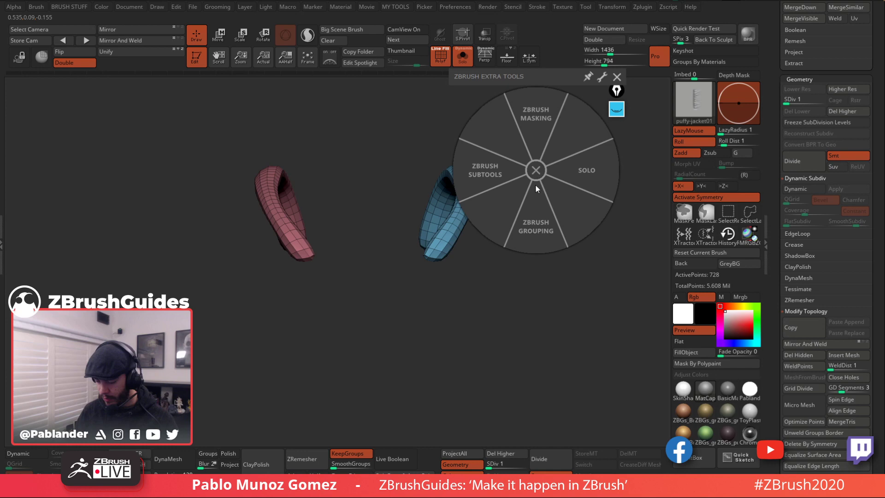
pyautogui.click(534, 220)
pyautogui.click(480, 203)
pyautogui.keyDown('ctrl'); pyautogui.keyDown('shift'); pyautogui.click(422, 274); pyautogui.keyUp('shift'); pyautogui.keyUp('ctrl')
# Step: Isolate the sixth roll from each end, assign the pair a single polygroup, and unhide the rest
pyautogui.keyDown('ctrl'); pyautogui.keyDown('shift'); pyautogui.click(441, 170); pyautogui.keyUp('shift'); pyautogui.keyUp('ctrl')
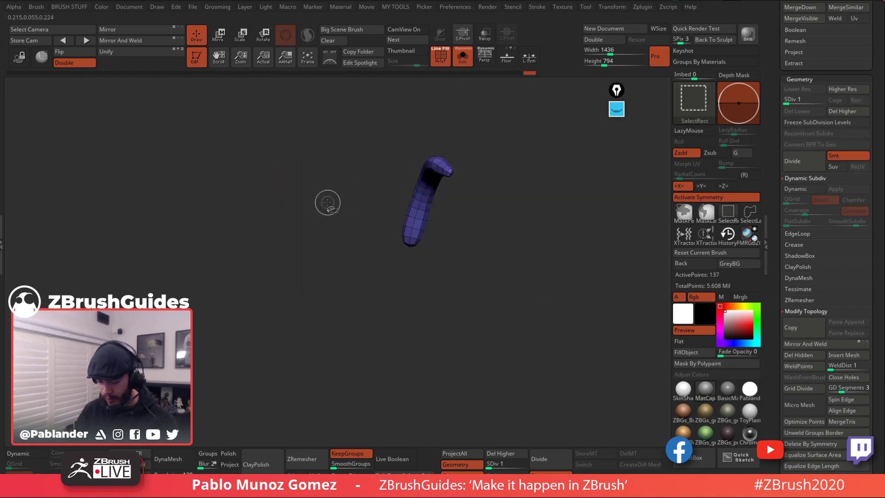
pyautogui.keyDown('ctrl'); pyautogui.keyDown('shift'); pyautogui.moveTo(326, 202); pyautogui.dragTo(324, 216); pyautogui.keyUp('shift'); pyautogui.keyUp('ctrl')
pyautogui.keyDown('ctrl'); pyautogui.keyDown('alt'); pyautogui.keyDown('shift'); pyautogui.click(300, 198); pyautogui.keyUp('shift'); pyautogui.keyUp('alt'); pyautogui.keyUp('ctrl')
pyautogui.keyDown('ctrl'); pyautogui.keyDown('shift'); pyautogui.moveTo(493, 135); pyautogui.dragTo(518, 172); pyautogui.keyUp('shift'); pyautogui.keyUp('ctrl')
pyautogui.press('space')
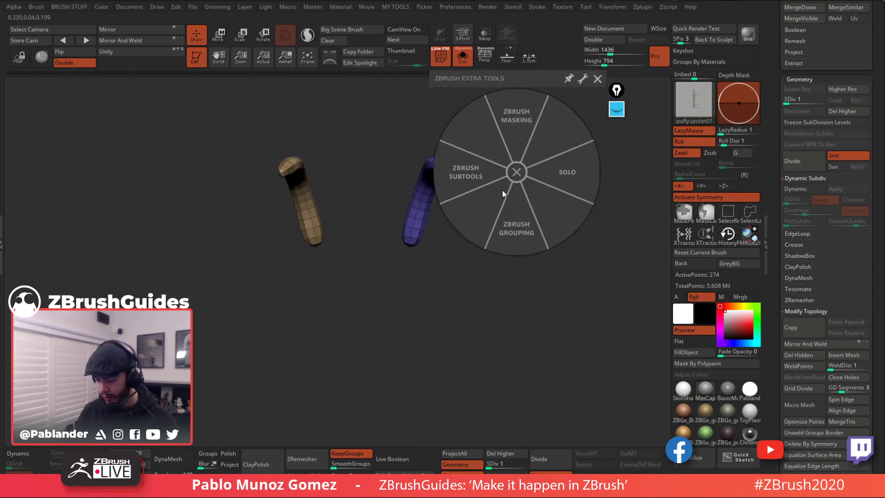
pyautogui.click(516, 217)
pyautogui.click(464, 206)
pyautogui.keyDown('ctrl'); pyautogui.keyDown('shift'); pyautogui.click(399, 300); pyautogui.keyUp('shift'); pyautogui.keyUp('ctrl')
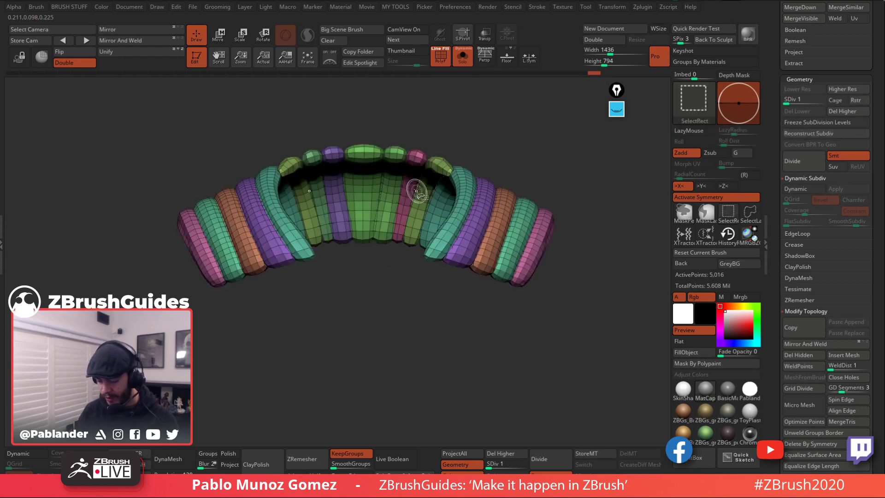
# Step: Isolate the seventh roll from each end and assign both rolls the same polygroup with Group Visible
pyautogui.keyDown('ctrl'); pyautogui.keyDown('shift'); pyautogui.click(415, 191); pyautogui.keyUp('shift'); pyautogui.keyUp('ctrl')
pyautogui.keyDown('ctrl'); pyautogui.keyDown('shift'); pyautogui.moveTo(323, 172); pyautogui.dragTo(327, 191); pyautogui.keyUp('shift'); pyautogui.keyUp('ctrl')
pyautogui.keyDown('ctrl'); pyautogui.keyDown('shift'); pyautogui.click(314, 164); pyautogui.keyUp('shift'); pyautogui.keyUp('ctrl')
pyautogui.keyDown('ctrl'); pyautogui.keyDown('shift'); pyautogui.moveTo(500, 133); pyautogui.dragTo(523, 147); pyautogui.keyUp('shift'); pyautogui.keyUp('ctrl')
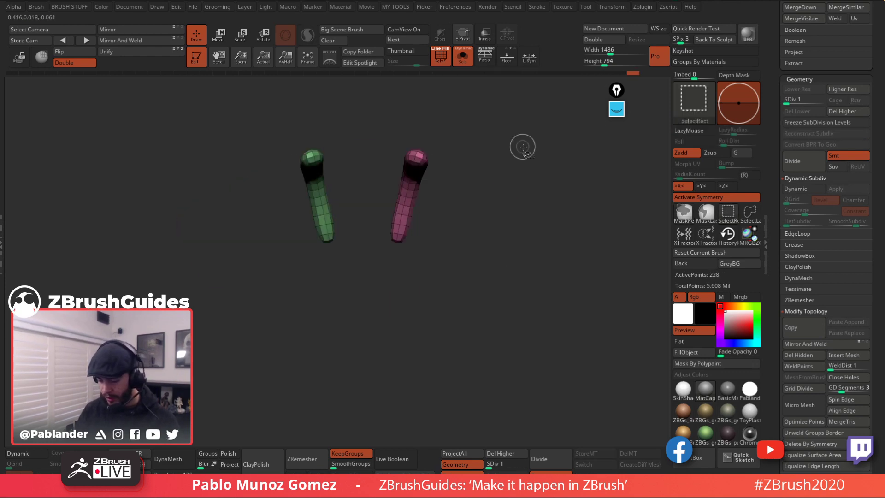
pyautogui.press('space')
pyautogui.click(527, 208)
pyautogui.click(488, 219)
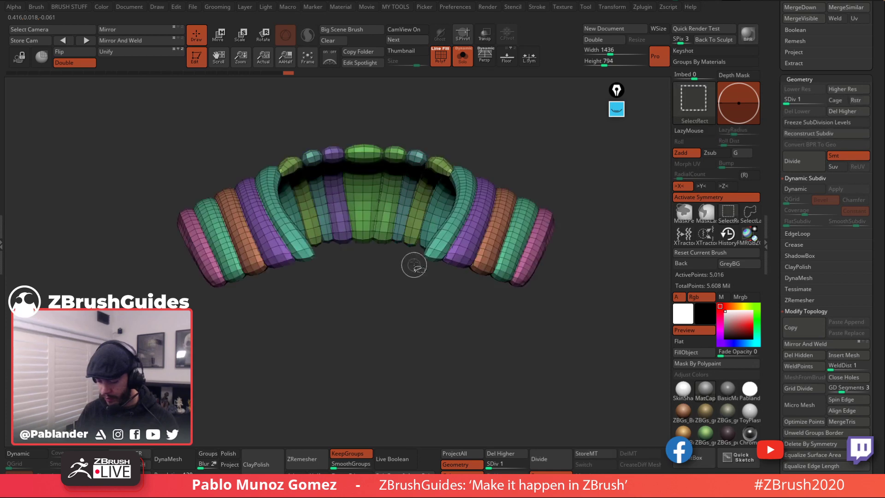
# Step: Isolate the two rolls flanking the centre roll, group them into one polygroup, and show the full strip
pyautogui.keyDown('ctrl'); pyautogui.keyDown('shift'); pyautogui.click(397, 160); pyautogui.keyUp('shift'); pyautogui.keyUp('ctrl')
pyautogui.keyDown('ctrl'); pyautogui.keyDown('shift'); pyautogui.click(336, 154); pyautogui.keyUp('shift'); pyautogui.keyUp('ctrl')
pyautogui.keyDown('ctrl'); pyautogui.keyDown('alt'); pyautogui.keyDown('shift'); pyautogui.click(338, 155); pyautogui.keyUp('shift'); pyautogui.keyUp('alt'); pyautogui.keyUp('ctrl')
pyautogui.keyDown('ctrl'); pyautogui.keyDown('alt'); pyautogui.keyDown('shift'); pyautogui.click(401, 157); pyautogui.keyUp('shift'); pyautogui.keyUp('alt'); pyautogui.keyUp('ctrl')
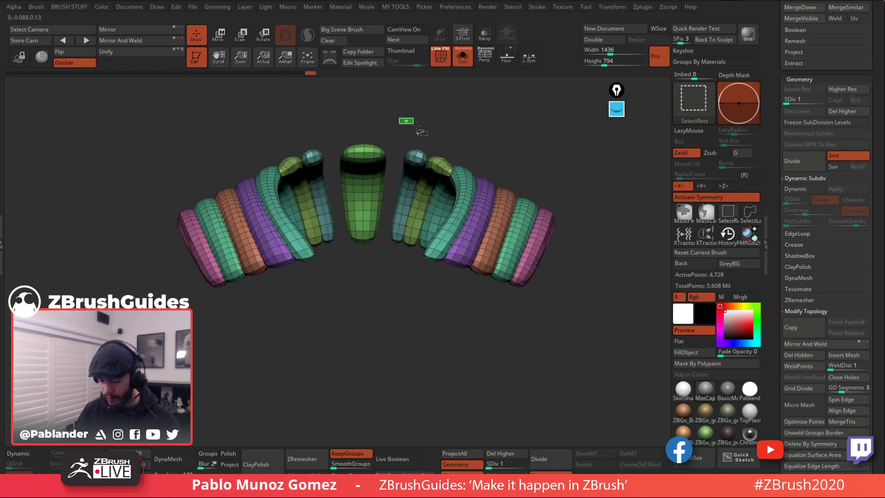
pyautogui.keyDown('ctrl'); pyautogui.keyDown('shift'); pyautogui.click(512, 161); pyautogui.keyUp('shift'); pyautogui.keyUp('ctrl')
pyautogui.press('space')
pyautogui.click(512, 215)
pyautogui.click(480, 219)
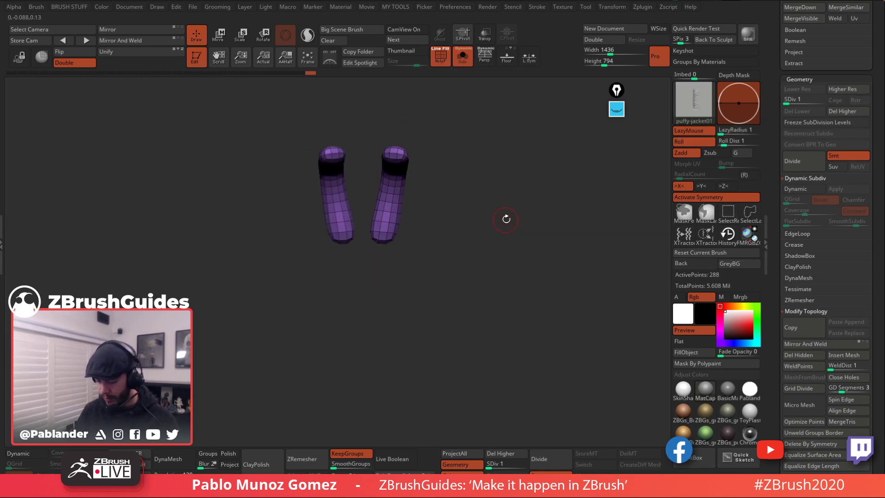
pyautogui.moveTo(498, 253); pyautogui.dragTo(520, 223)
pyautogui.keyDown('ctrl'); pyautogui.keyDown('shift'); pyautogui.click(528, 226); pyautogui.keyUp('shift'); pyautogui.keyUp('ctrl')
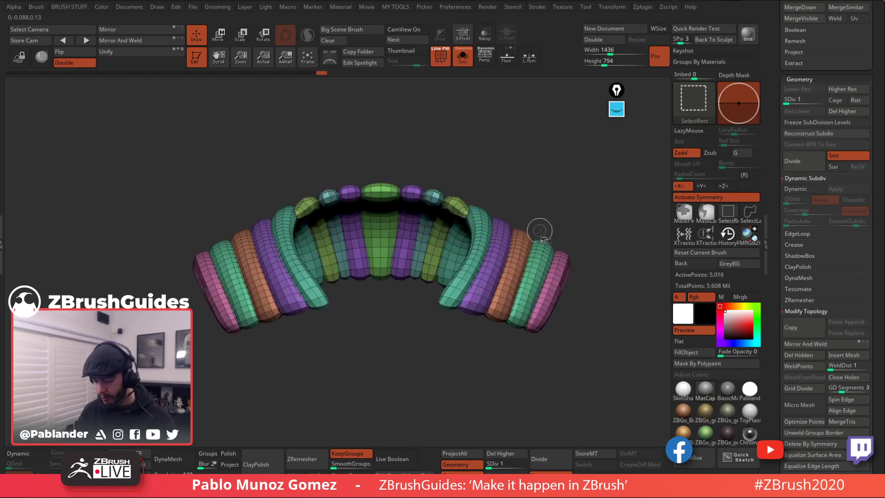
# Step: Raise the mesh back to subdivision level 6 and turn off the polyframe display
pyautogui.hotkey('ctrl', 'd')
pyautogui.hotkey('ctrl', 'd')
pyautogui.hotkey('ctrl', 'd')
pyautogui.hotkey('ctrl', 'd')
pyautogui.hotkey('ctrl', 'd')
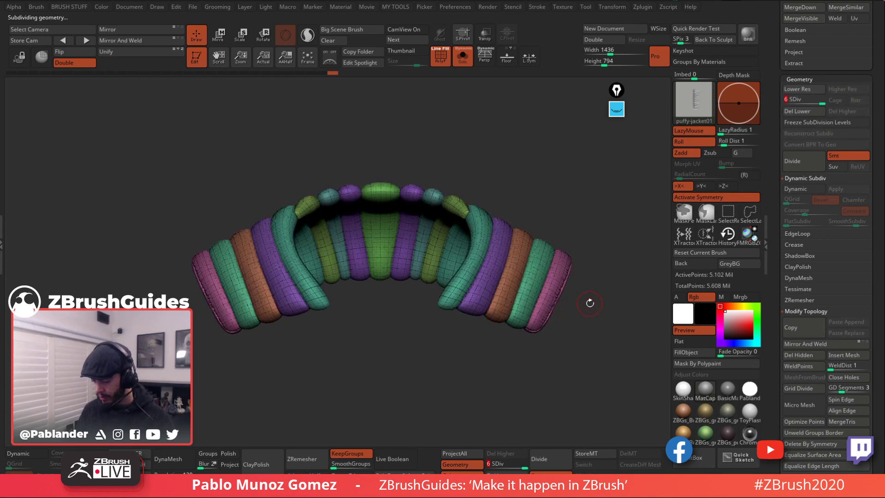
pyautogui.hotkey('shift', 'f')
# Step: Isolate the second roll from each end and leave Solo mode to show it with the rest of the character
pyautogui.keyDown('ctrl'); pyautogui.keyDown('shift'); pyautogui.click(517, 267); pyautogui.keyUp('shift'); pyautogui.keyUp('ctrl')
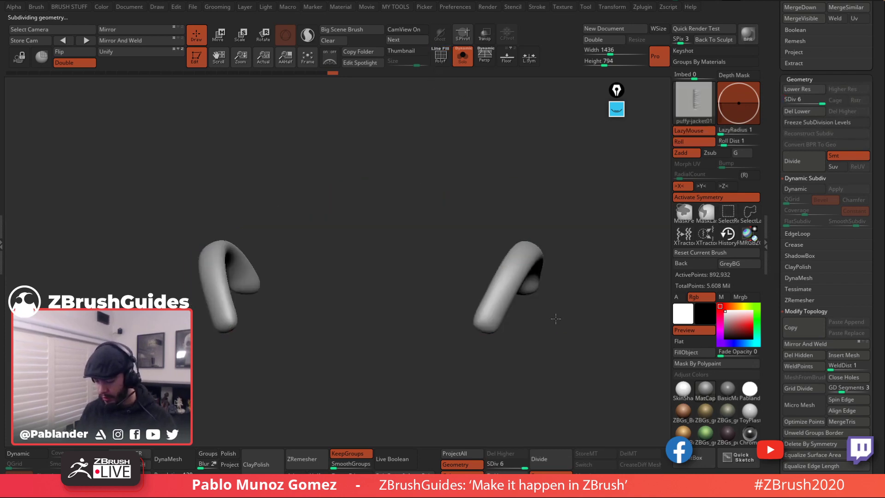
pyautogui.moveTo(556, 318); pyautogui.dragTo(462, 189)
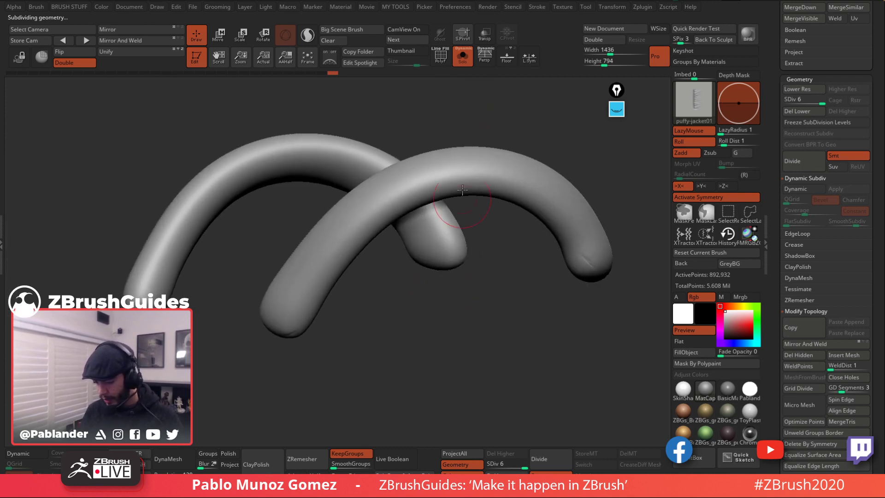
pyautogui.click(460, 64)
pyautogui.click(460, 63)
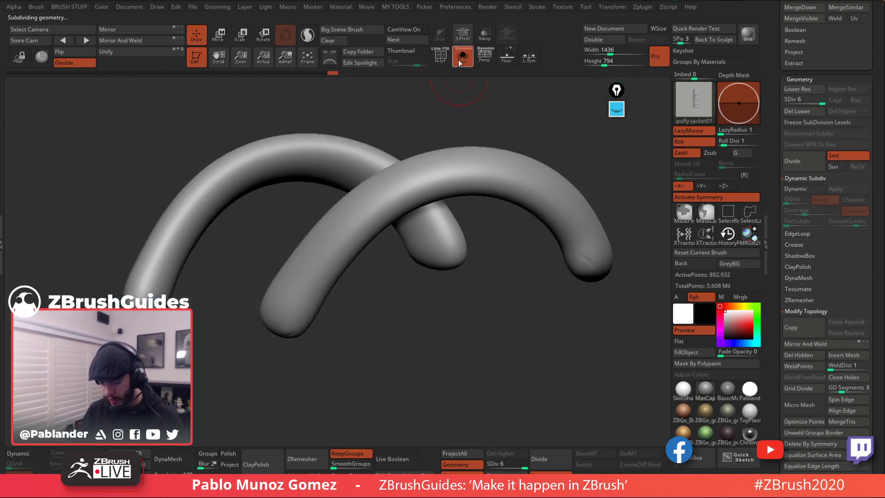
pyautogui.click(460, 63)
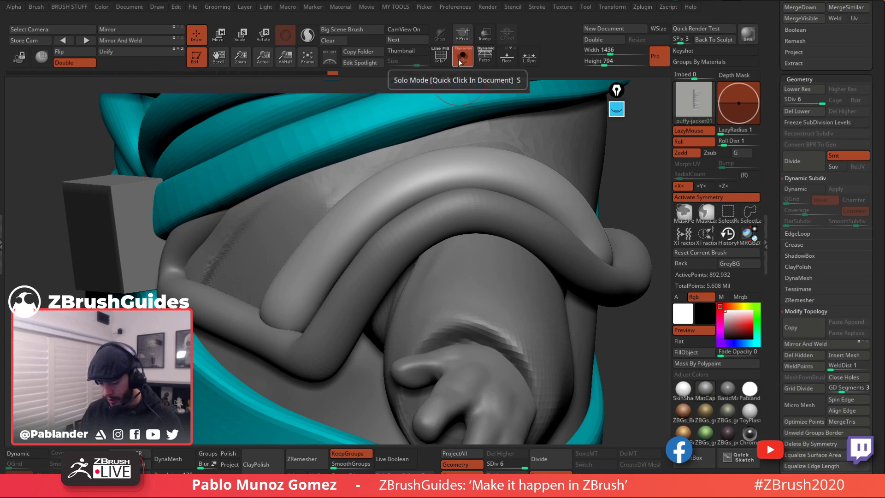
# Step: Solo the strip and try a puckered seam along the second roll from the end with the puffy-jacket01 brush, undoing the stroke
pyautogui.click(460, 63)
pyautogui.moveTo(352, 303); pyautogui.dragTo(327, 299)
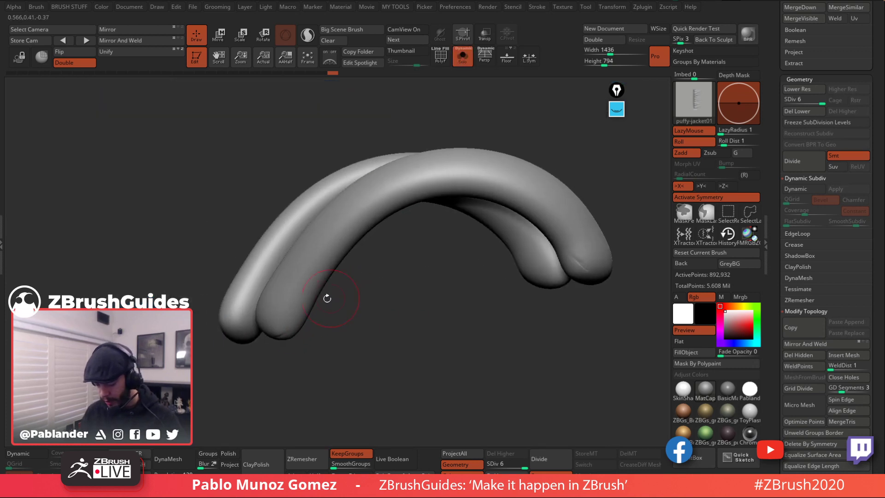
pyautogui.moveTo(276, 335)
pyautogui.mouseDown()
pyautogui.moveTo(366, 199)
pyautogui.moveTo(466, 168)
pyautogui.moveTo(547, 200)
pyautogui.moveTo(590, 253)
pyautogui.mouseUp()
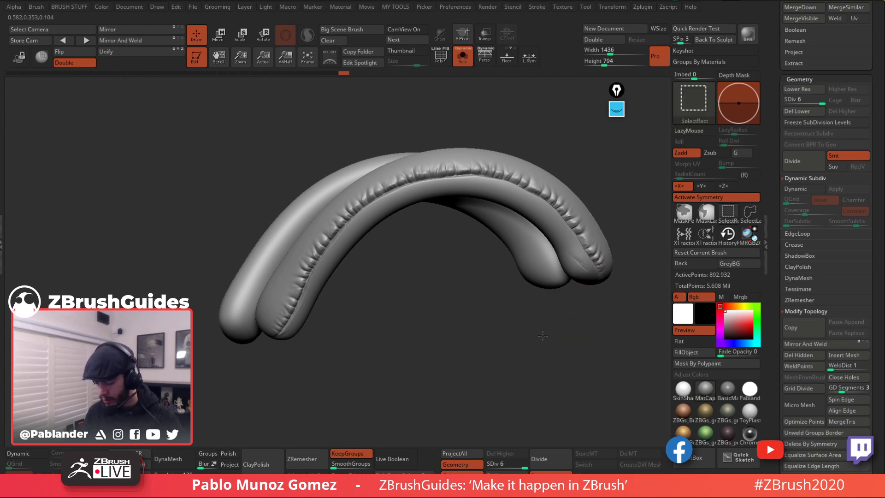
pyautogui.keyDown('ctrl'); pyautogui.keyDown('shift'); pyautogui.click(526, 318); pyautogui.keyUp('shift'); pyautogui.keyUp('ctrl')
pyautogui.moveTo(512, 297)
pyautogui.mouseDown()
pyautogui.moveTo(536, 308)
pyautogui.moveTo(516, 328)
pyautogui.moveTo(527, 302)
pyautogui.mouseUp()
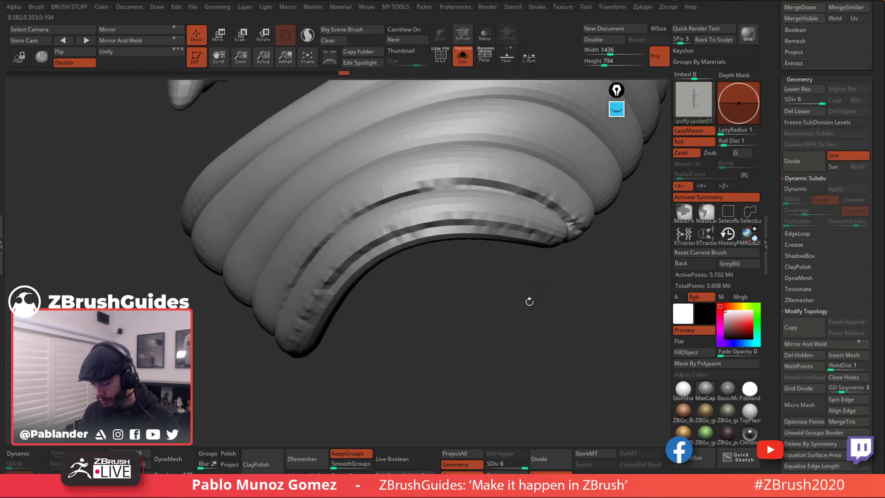
pyautogui.moveTo(560, 261)
pyautogui.mouseDown()
pyautogui.moveTo(572, 257)
pyautogui.moveTo(525, 282)
pyautogui.mouseUp()
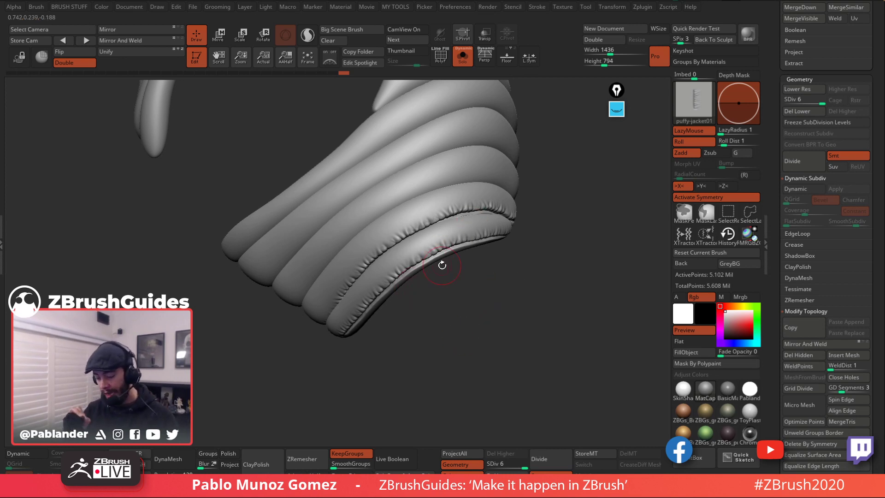
pyautogui.moveTo(466, 320)
pyautogui.mouseDown()
pyautogui.moveTo(458, 316)
pyautogui.moveTo(485, 310)
pyautogui.mouseUp()
pyautogui.hotkey('ctrl', 'z')
pyautogui.hotkey('ctrl', 'z')
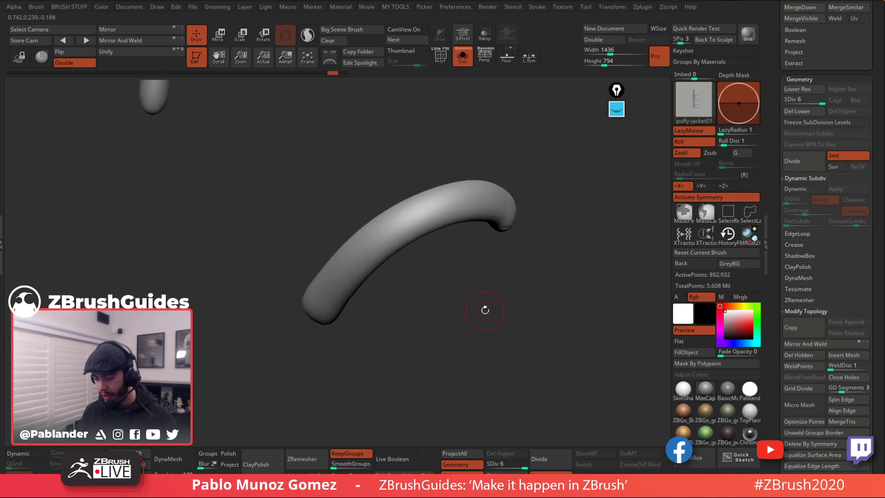
# Step: Show the full strip and set up the PM_sharpy brush with bright red for polypainting
pyautogui.keyDown('ctrl'); pyautogui.keyDown('shift'); pyautogui.click(506, 282); pyautogui.keyUp('shift'); pyautogui.keyUp('ctrl')
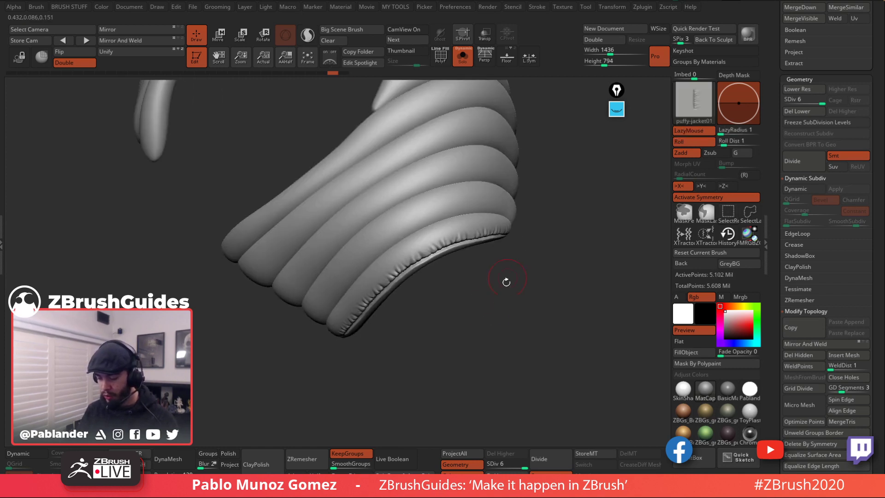
pyautogui.moveTo(504, 316)
pyautogui.mouseDown()
pyautogui.moveTo(505, 268)
pyautogui.moveTo(519, 277)
pyautogui.moveTo(555, 225)
pyautogui.moveTo(524, 275)
pyautogui.moveTo(548, 225)
pyautogui.moveTo(559, 223)
pyautogui.moveTo(519, 240)
pyautogui.mouseUp()
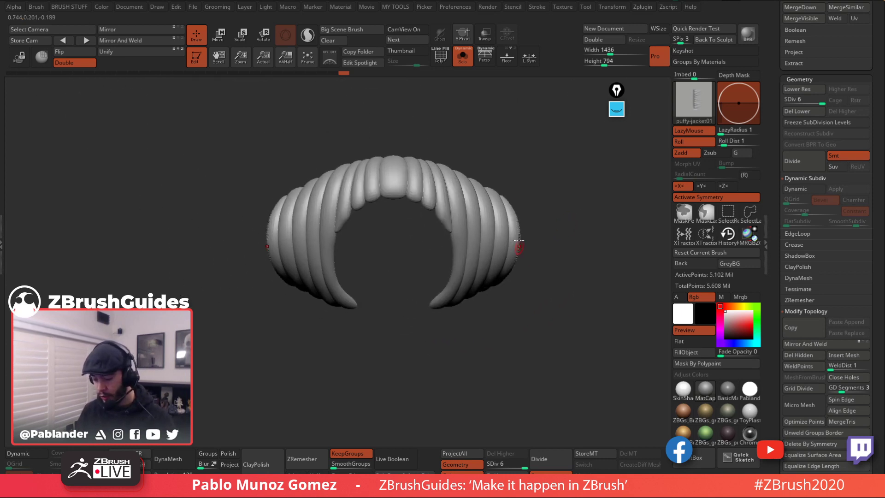
pyautogui.moveTo(586, 251); pyautogui.dragTo(539, 329)
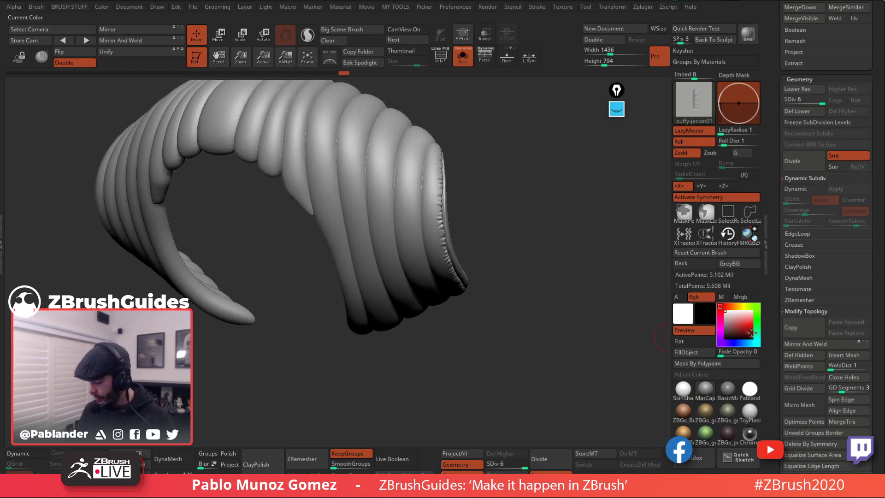
pyautogui.moveTo(741, 341); pyautogui.dragTo(753, 322)
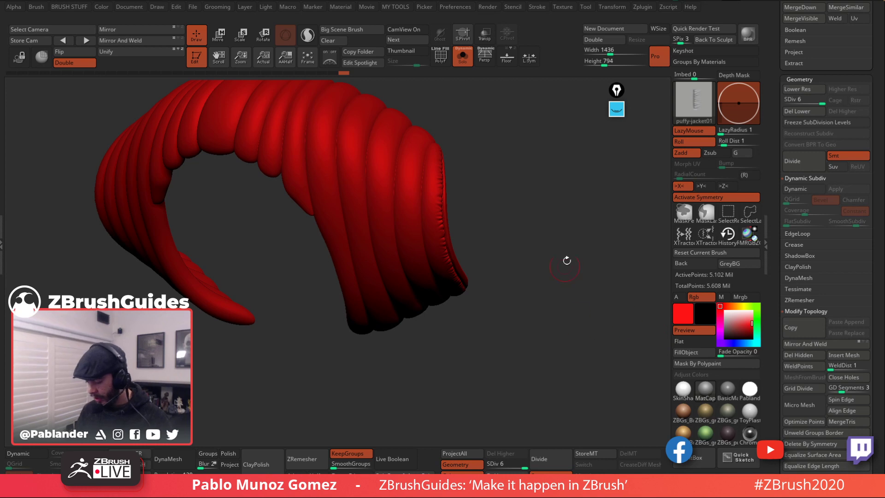
pyautogui.press('space')
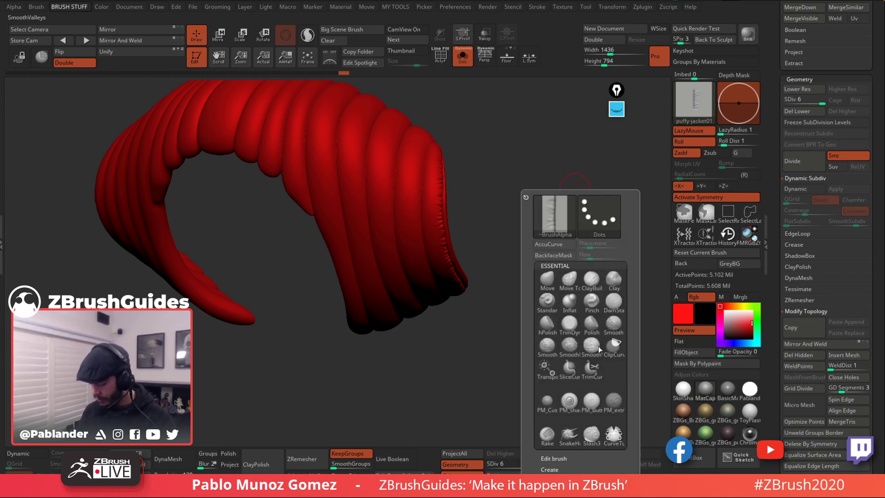
pyautogui.click(570, 400)
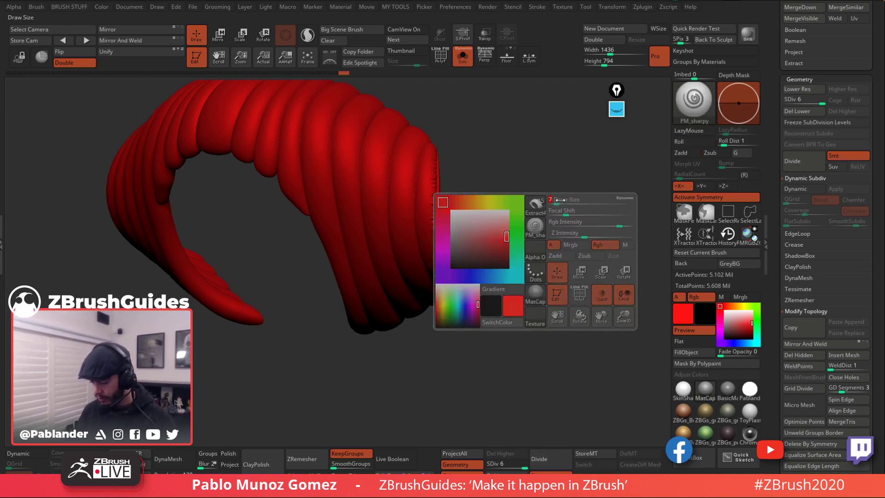
pyautogui.moveTo(560, 258)
pyautogui.keyDown('alt'); pyautogui.mouseDown()
pyautogui.moveTo(560, 234)
pyautogui.moveTo(534, 236)
pyautogui.mouseUp(); pyautogui.keyUp('alt')
pyautogui.click(435, 175)
# Step: Paint thin red lines along the first two seams inward from the strip's puckered end roll, and begin the third seam
pyautogui.keyDown('alt'); pyautogui.moveTo(480, 172); pyautogui.dragTo(499, 208); pyautogui.keyUp('alt')
pyautogui.moveTo(471, 119); pyautogui.dragTo(450, 124)
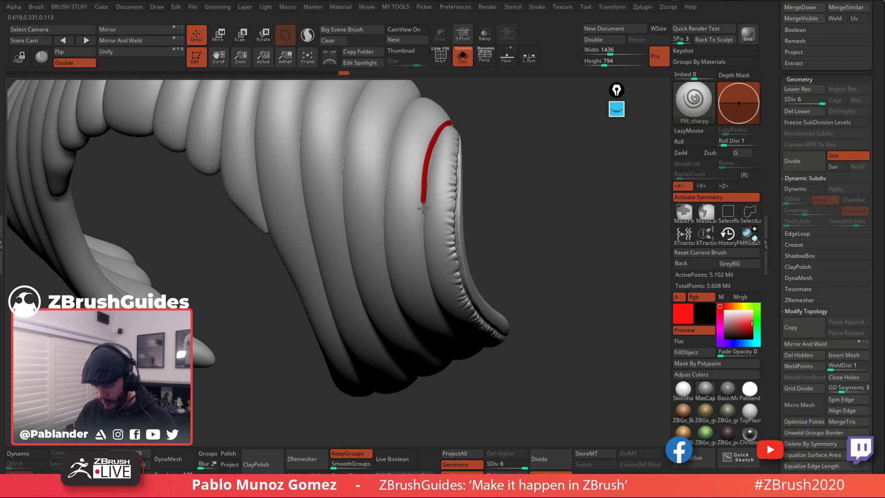
pyautogui.moveTo(474, 258); pyautogui.dragTo(422, 211)
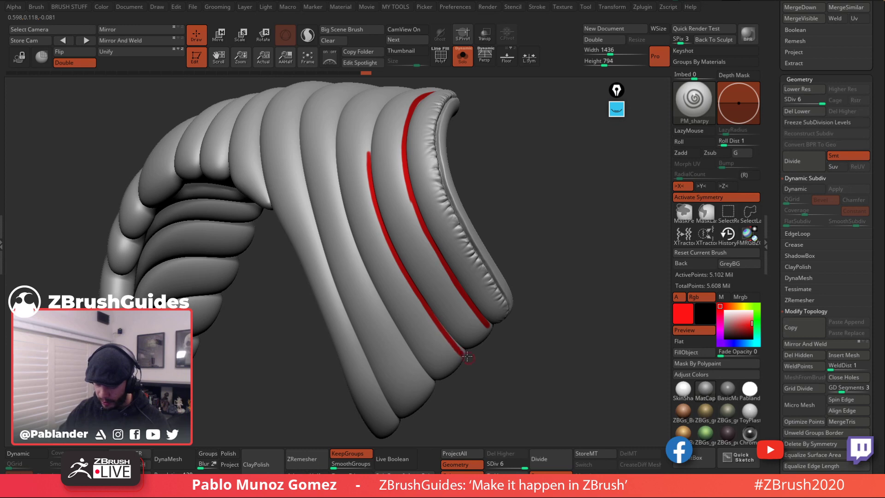
pyautogui.moveTo(487, 192); pyautogui.dragTo(440, 124)
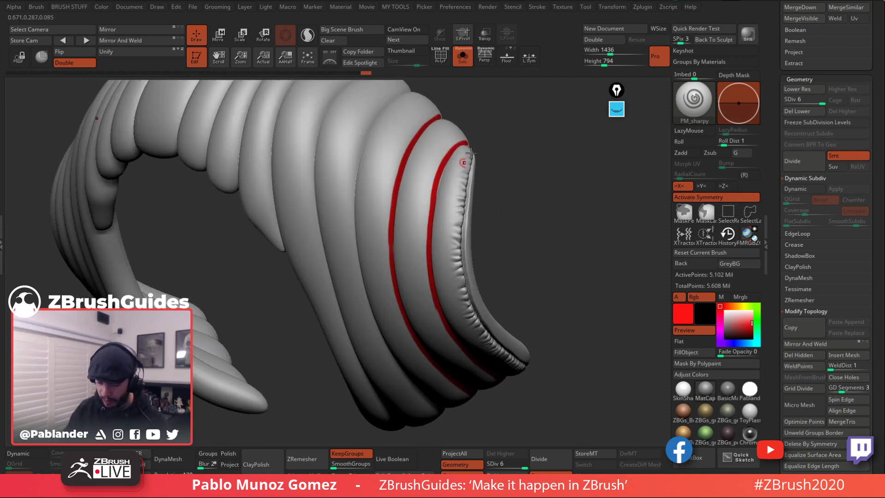
pyautogui.moveTo(471, 153); pyautogui.dragTo(553, 153)
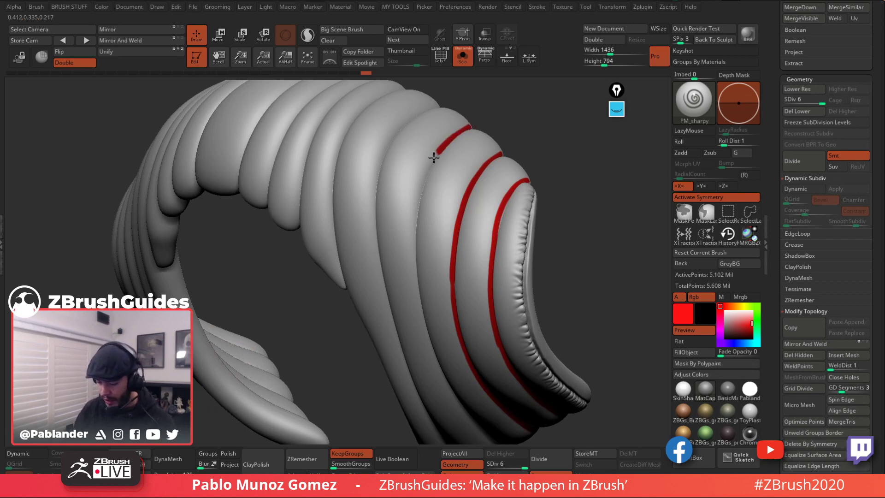
pyautogui.moveTo(413, 258); pyautogui.dragTo(454, 184)
# Step: Enlarge the brush and repaint the first two seams from the strip's end with thicker red lines
pyautogui.press('space')
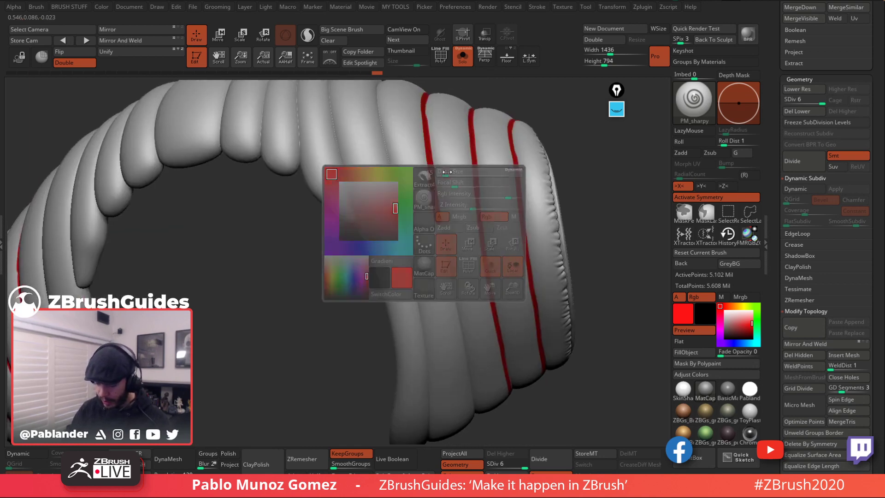
pyautogui.press('space')
pyautogui.moveTo(453, 112)
pyautogui.mouseDown()
pyautogui.moveTo(480, 120)
pyautogui.moveTo(505, 111)
pyautogui.moveTo(518, 196)
pyautogui.moveTo(537, 219)
pyautogui.mouseUp()
pyautogui.moveTo(543, 222); pyautogui.dragTo(526, 191)
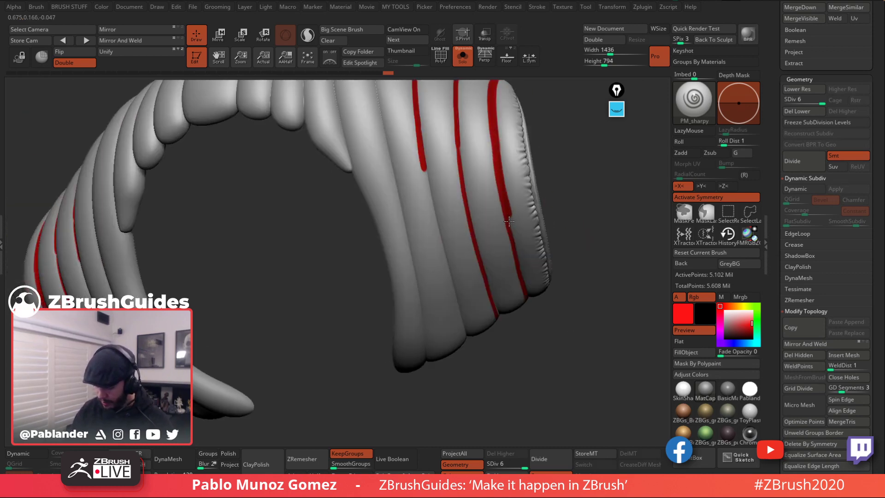
pyautogui.moveTo(567, 313); pyautogui.dragTo(505, 205)
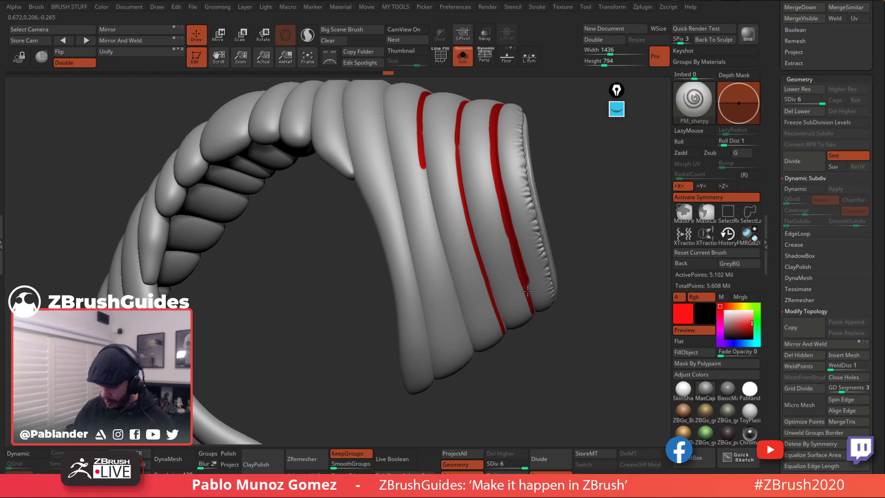
pyautogui.moveTo(469, 162); pyautogui.dragTo(470, 168, button='right')
pyautogui.moveTo(449, 110); pyautogui.dragTo(465, 196)
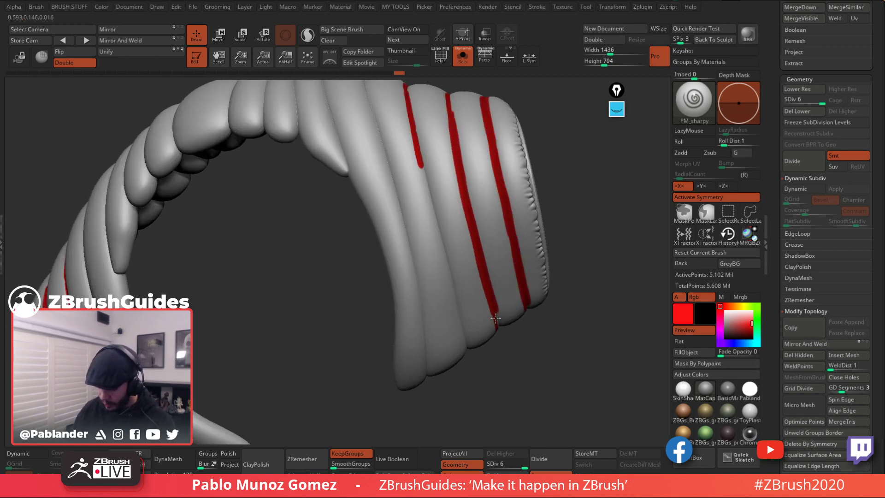
# Step: Paint a thick red line along the full length of the third seam from the strip's end
pyautogui.moveTo(580, 164)
pyautogui.mouseDown()
pyautogui.moveTo(577, 241)
pyautogui.moveTo(570, 233)
pyautogui.mouseUp()
pyautogui.moveTo(480, 109)
pyautogui.mouseDown()
pyautogui.moveTo(519, 121)
pyautogui.moveTo(496, 166)
pyautogui.moveTo(451, 189)
pyautogui.moveTo(457, 250)
pyautogui.mouseUp()
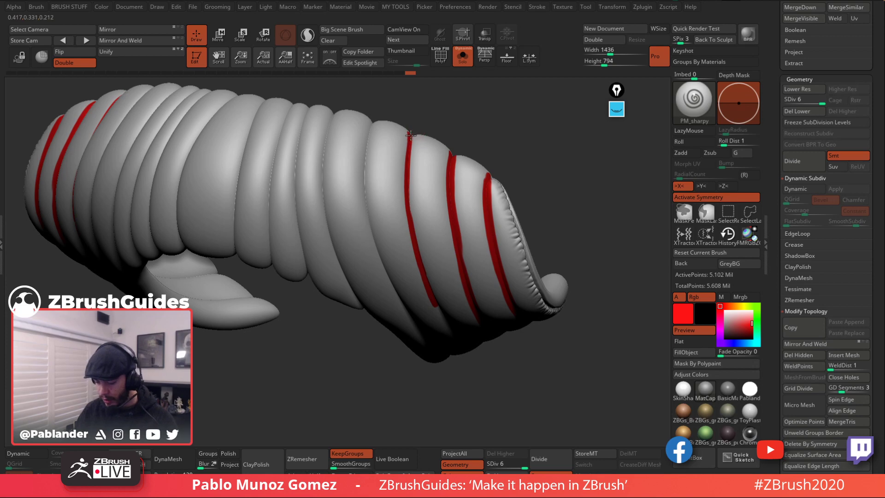
pyautogui.moveTo(425, 226)
pyautogui.mouseDown(button='right')
pyautogui.moveTo(423, 170)
pyautogui.moveTo(439, 152)
pyautogui.mouseUp(button='right')
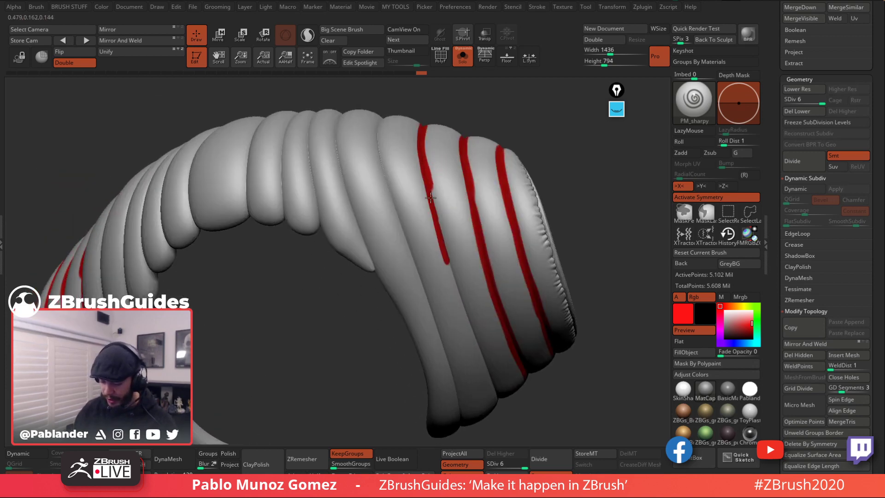
pyautogui.moveTo(430, 198); pyautogui.dragTo(443, 238)
pyautogui.moveTo(455, 283)
pyautogui.mouseDown(button='right')
pyautogui.moveTo(445, 195)
pyautogui.moveTo(550, 152)
pyautogui.moveTo(453, 225)
pyautogui.mouseUp(button='right')
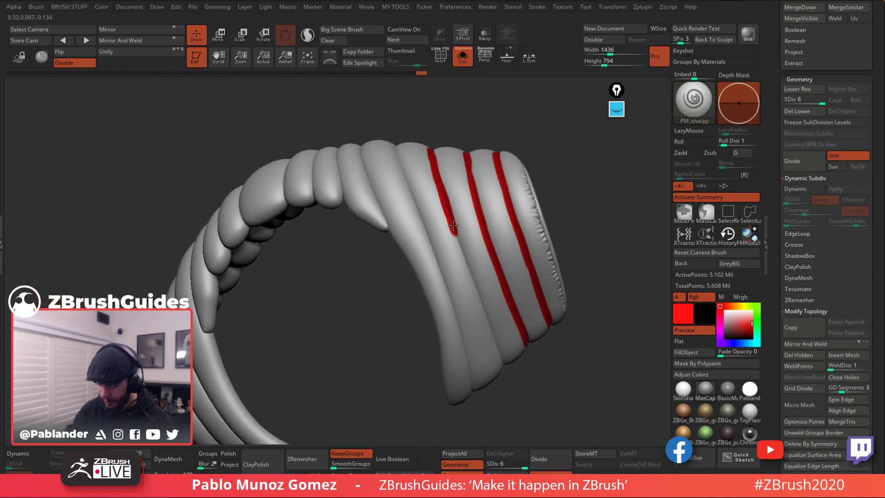
pyautogui.moveTo(470, 272); pyautogui.dragTo(482, 308)
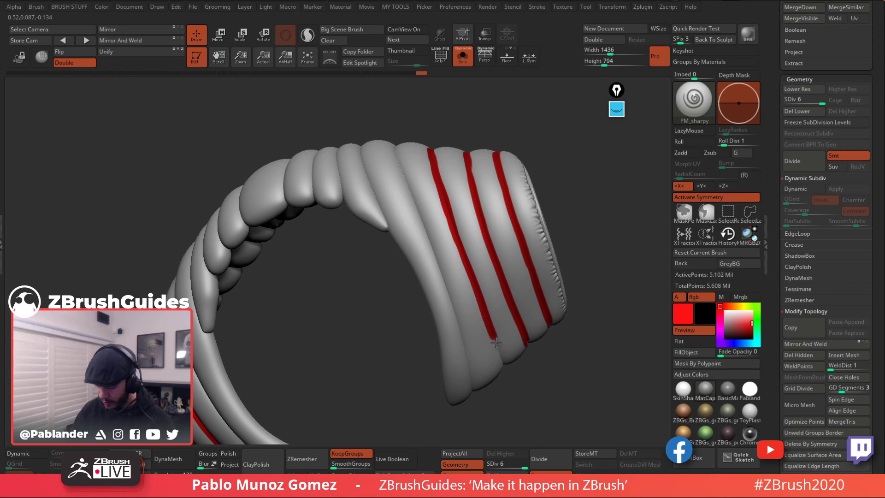
pyautogui.moveTo(496, 342); pyautogui.dragTo(503, 366)
pyautogui.moveTo(504, 349); pyautogui.dragTo(495, 323, button='right')
# Step: Paint a red line down the fourth seam from the strip's end, following it to the lower edge
pyautogui.moveTo(438, 140)
pyautogui.keyDown('shift'); pyautogui.mouseDown(button='right')
pyautogui.moveTo(515, 121)
pyautogui.moveTo(456, 114)
pyautogui.moveTo(478, 180)
pyautogui.moveTo(557, 121)
pyautogui.mouseUp(button='right'); pyautogui.keyUp('shift')
pyautogui.moveTo(475, 115); pyautogui.dragTo(454, 157, button='right')
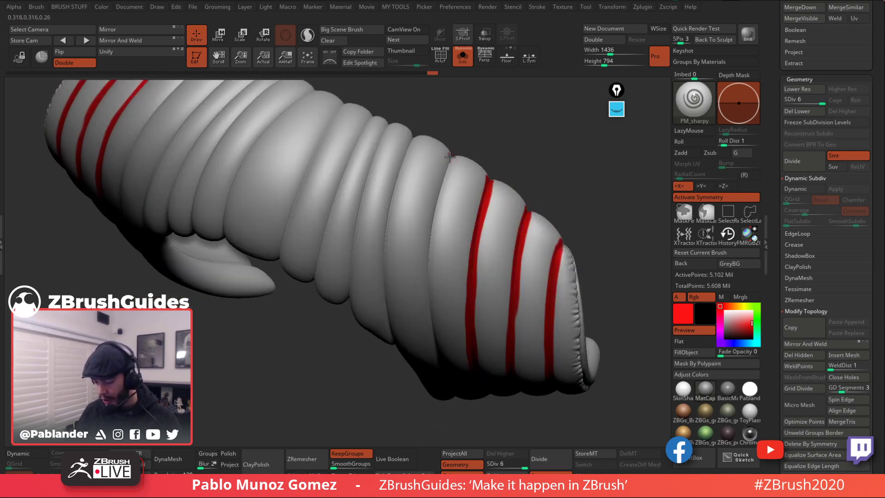
pyautogui.moveTo(437, 199)
pyautogui.mouseDown()
pyautogui.moveTo(430, 258)
pyautogui.moveTo(438, 279)
pyautogui.mouseUp()
pyautogui.moveTo(438, 279)
pyautogui.mouseDown(button='right')
pyautogui.moveTo(471, 198)
pyautogui.moveTo(442, 134)
pyautogui.mouseUp(button='right')
pyautogui.moveTo(441, 147)
pyautogui.mouseDown()
pyautogui.moveTo(441, 138)
pyautogui.moveTo(451, 144)
pyautogui.moveTo(441, 135)
pyautogui.mouseUp()
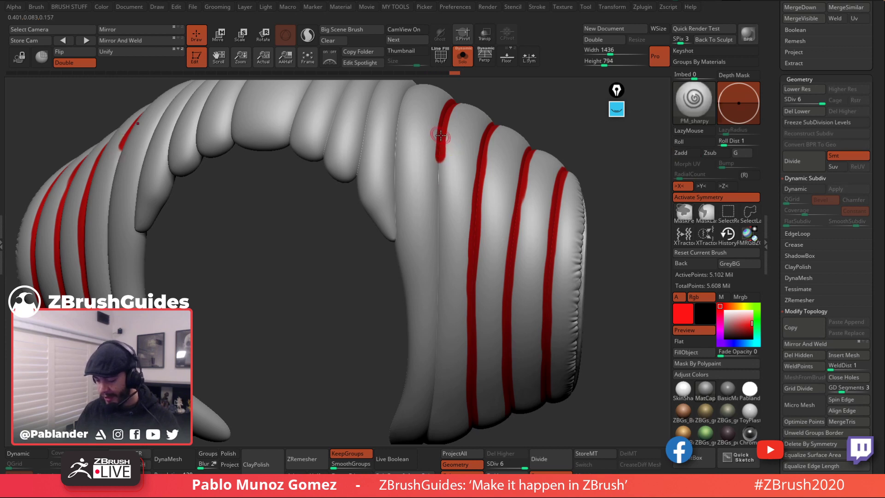
pyautogui.moveTo(438, 202)
pyautogui.mouseDown()
pyautogui.moveTo(440, 286)
pyautogui.moveTo(450, 304)
pyautogui.mouseUp()
pyautogui.moveTo(450, 305); pyautogui.dragTo(455, 203, button='right')
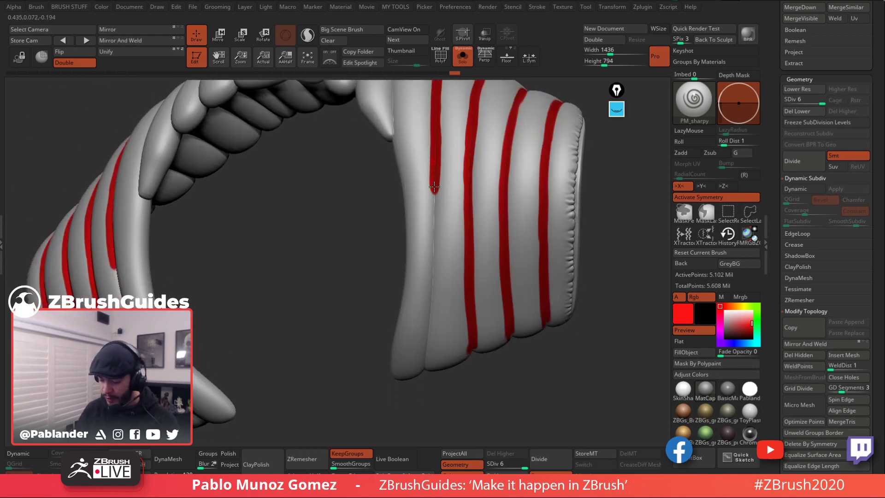
pyautogui.moveTo(436, 208); pyautogui.dragTo(427, 338)
# Step: Paint a red line along the fifth seam, from the strip's outer edge to where the short roll tapers off
pyautogui.moveTo(492, 154)
pyautogui.mouseDown(button='right')
pyautogui.moveTo(476, 201)
pyautogui.moveTo(425, 188)
pyautogui.moveTo(413, 131)
pyautogui.mouseUp(button='right')
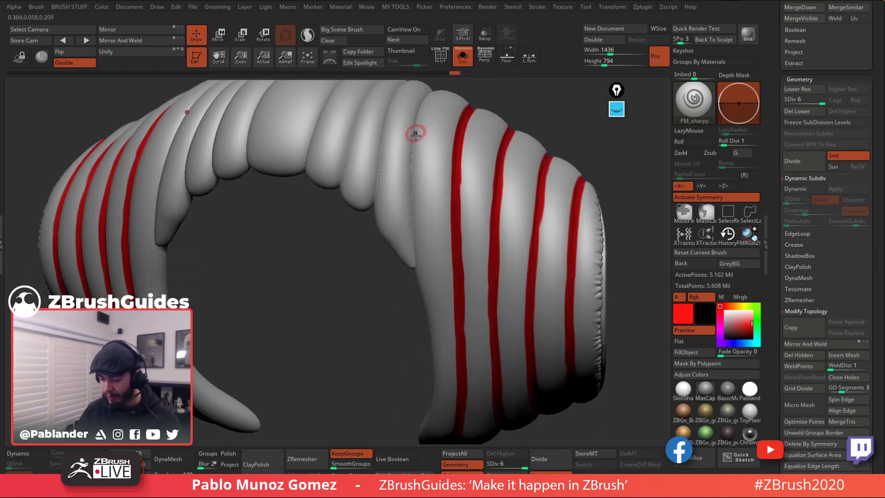
pyautogui.moveTo(427, 166)
pyautogui.mouseDown(button='right')
pyautogui.moveTo(490, 152)
pyautogui.moveTo(484, 103)
pyautogui.moveTo(500, 145)
pyautogui.moveTo(436, 156)
pyautogui.mouseUp(button='right')
pyautogui.moveTo(425, 145); pyautogui.dragTo(415, 193)
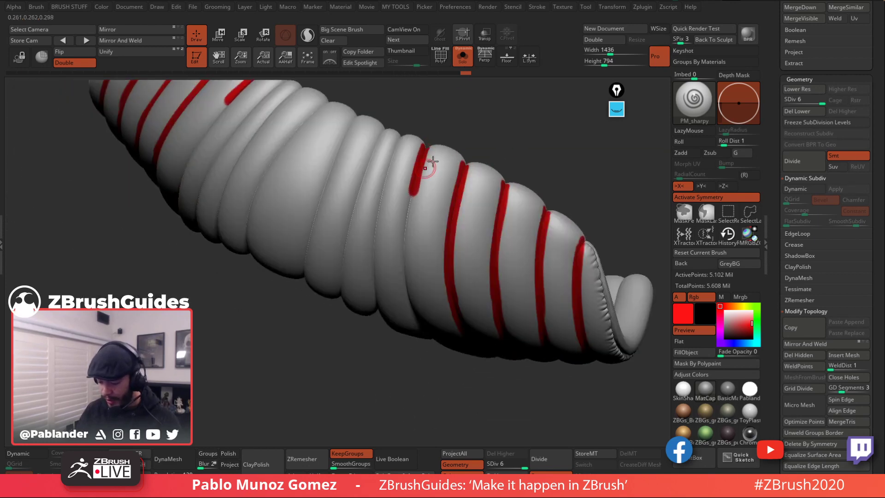
pyautogui.moveTo(415, 192); pyautogui.dragTo(419, 177, button='right')
pyautogui.moveTo(419, 178); pyautogui.dragTo(407, 251)
pyautogui.moveTo(408, 251); pyautogui.dragTo(420, 210, button='right')
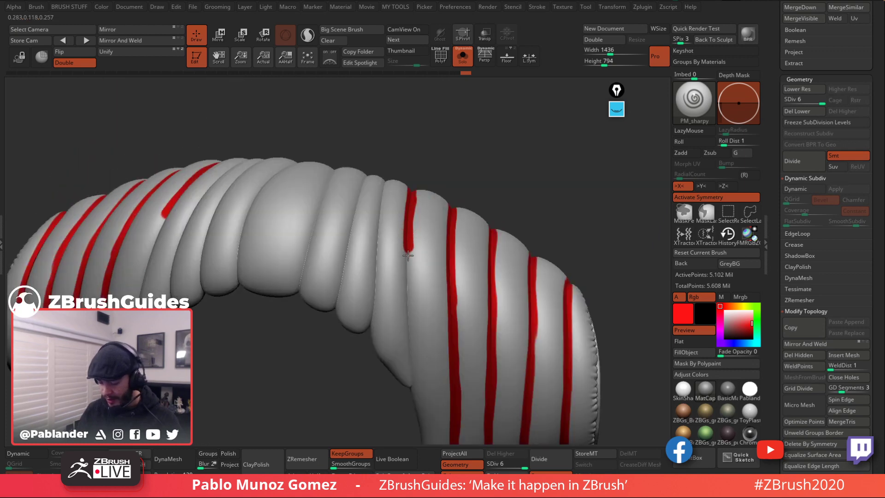
pyautogui.moveTo(408, 255); pyautogui.dragTo(411, 349)
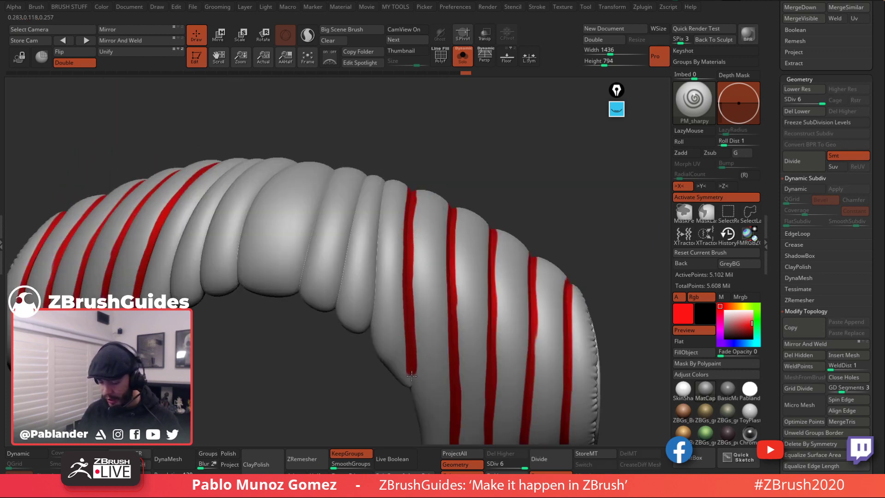
# Step: Paint red lines along the remaining three seams up to the centre roll, redoing the one beside the centre
pyautogui.moveTo(466, 239)
pyautogui.mouseDown(button='right')
pyautogui.moveTo(475, 217)
pyautogui.moveTo(440, 152)
pyautogui.mouseUp(button='right')
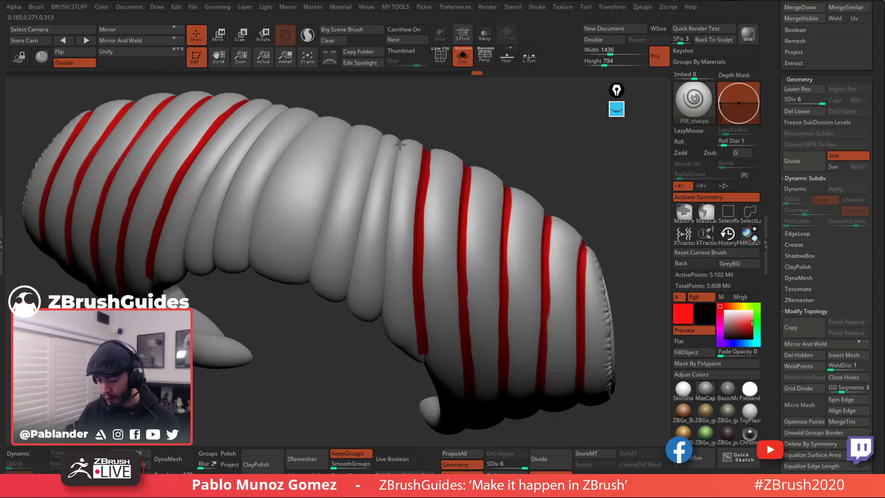
pyautogui.moveTo(400, 144); pyautogui.dragTo(383, 303)
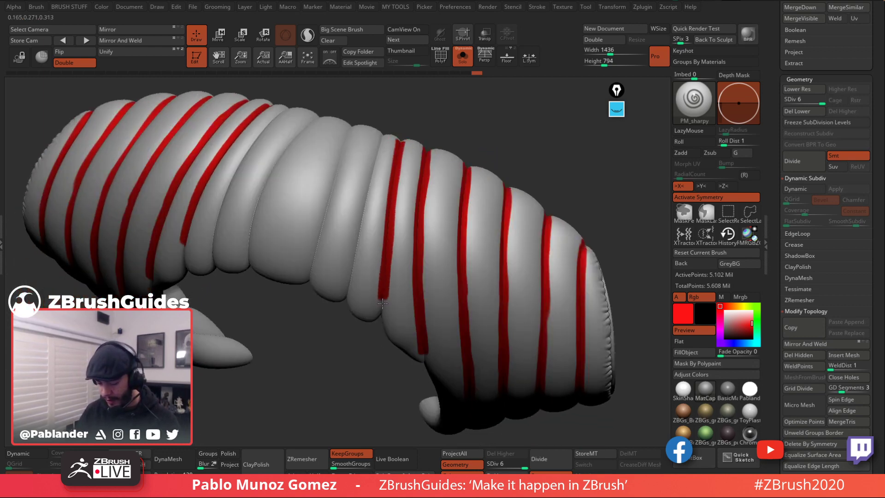
pyautogui.moveTo(381, 135); pyautogui.dragTo(349, 294)
pyautogui.moveTo(353, 127); pyautogui.dragTo(318, 258)
pyautogui.hotkey('ctrl', 'z')
pyautogui.moveTo(349, 124)
pyautogui.mouseDown()
pyautogui.moveTo(314, 282)
pyautogui.moveTo(379, 291)
pyautogui.moveTo(570, 286)
pyautogui.moveTo(559, 195)
pyautogui.moveTo(542, 337)
pyautogui.moveTo(549, 312)
pyautogui.moveTo(509, 322)
pyautogui.mouseUp()
pyautogui.moveTo(554, 242); pyautogui.dragTo(557, 250)
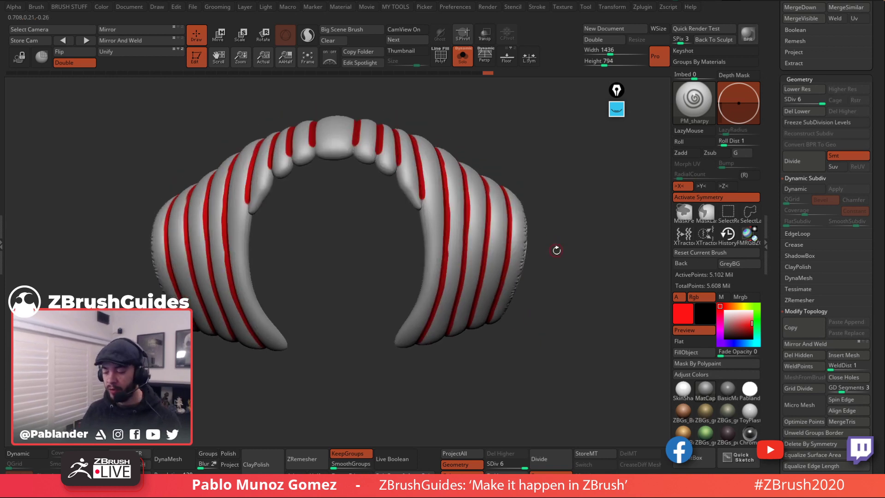
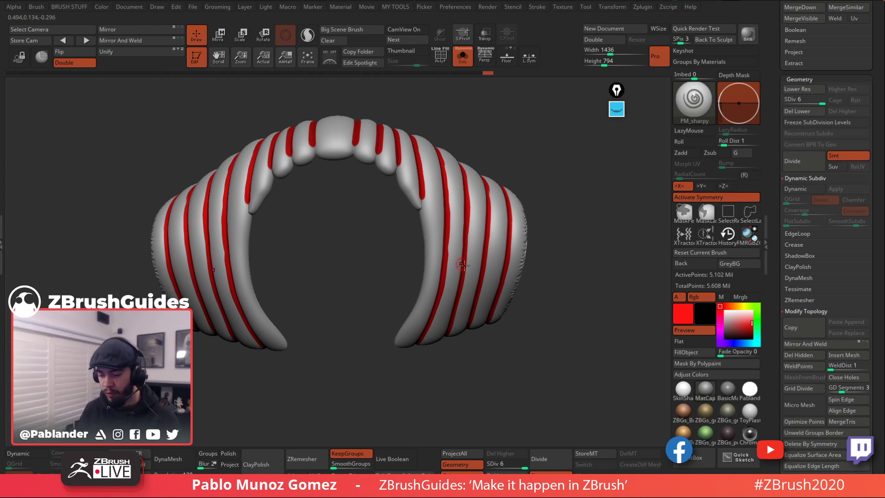
pyautogui.moveTo(570, 248); pyautogui.dragTo(538, 256)
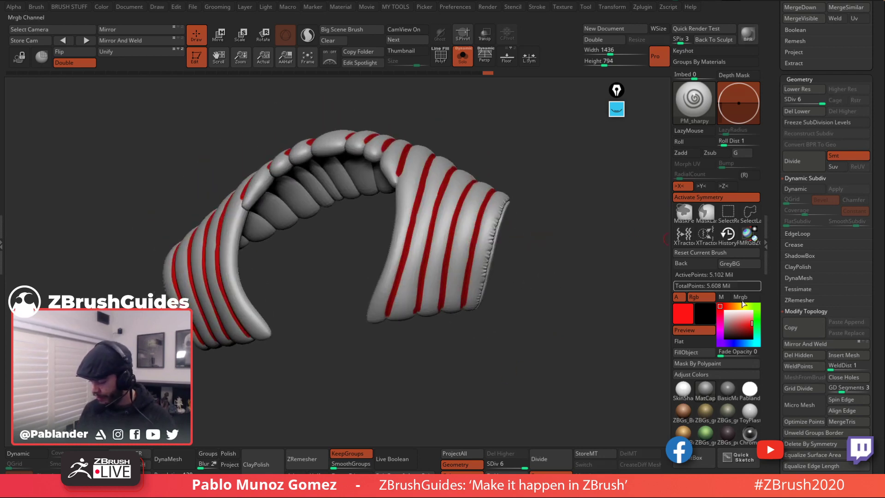
# Step: Set the active colour to white and switch to the puffy-jacket01 brush with Rgb off, undoing the trial stroke
pyautogui.click(725, 311)
pyautogui.press('b')
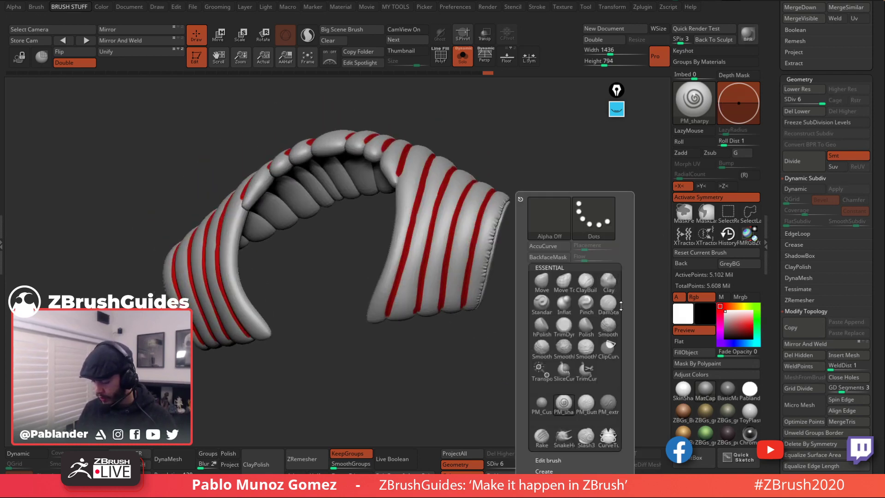
pyautogui.click(707, 105)
pyautogui.click(89, 140)
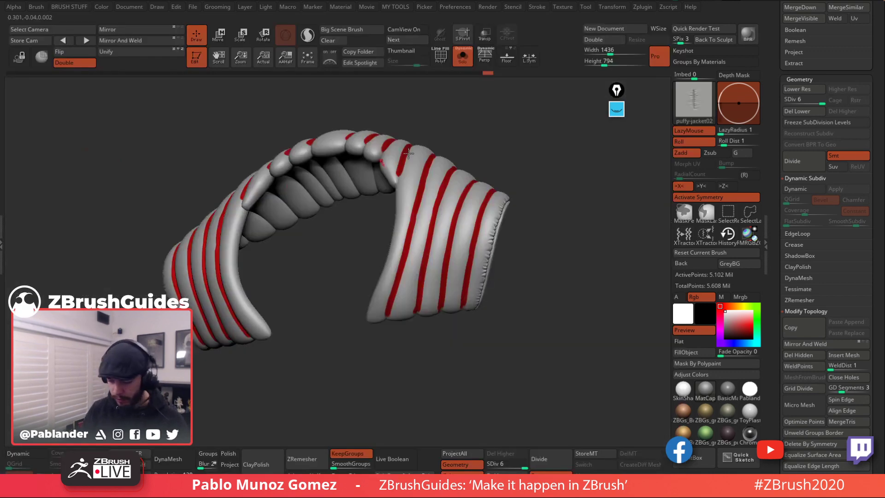
pyautogui.click(699, 101)
pyautogui.click(121, 134)
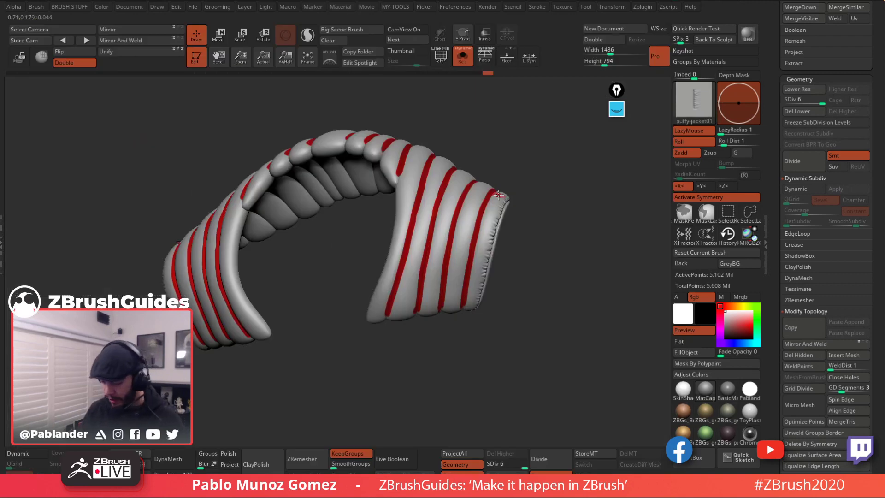
pyautogui.press('space')
pyautogui.moveTo(441, 243); pyautogui.dragTo(512, 262)
pyautogui.hotkey('ctrl', 'z')
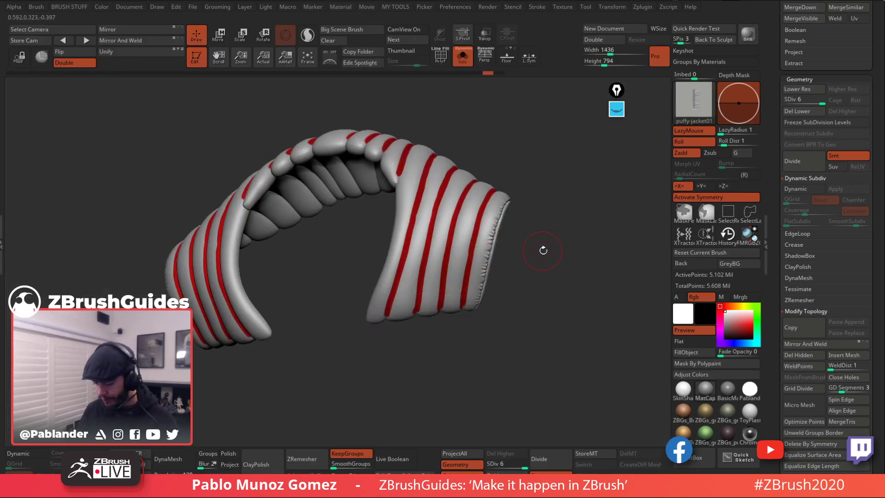
# Step: Isolate the second roll from the strip's end and stroke puckers along the red line on its outer side
pyautogui.moveTo(664, 314)
pyautogui.mouseDown()
pyautogui.moveTo(542, 318)
pyautogui.moveTo(521, 271)
pyautogui.mouseUp()
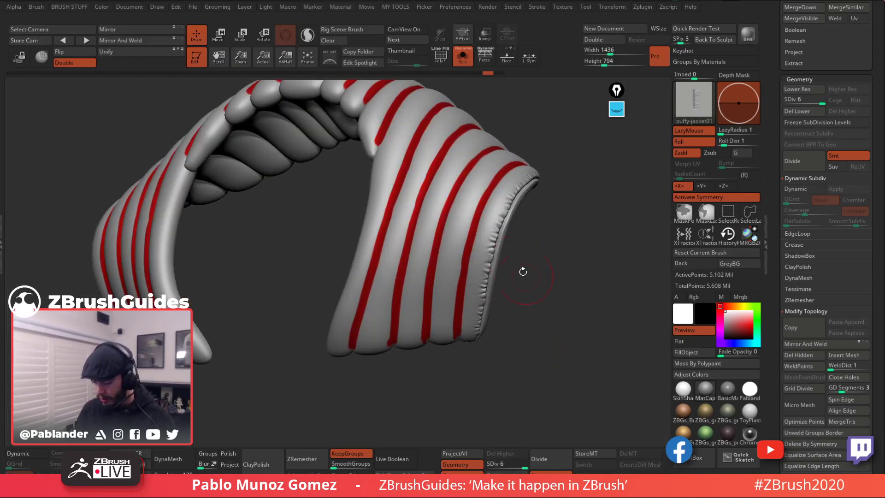
pyautogui.moveTo(488, 214); pyautogui.dragTo(372, 321)
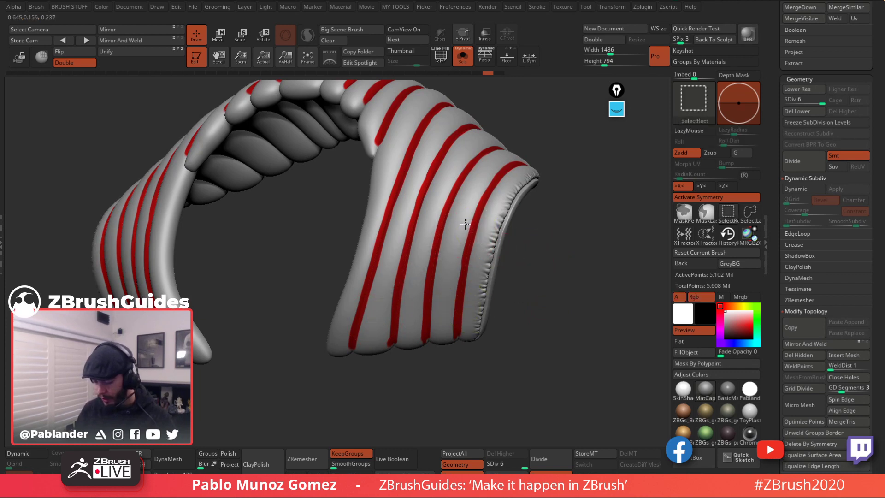
pyautogui.keyDown('ctrl'); pyautogui.keyDown('shift'); pyautogui.click(527, 276); pyautogui.keyUp('shift'); pyautogui.keyUp('ctrl')
pyautogui.moveTo(529, 295)
pyautogui.mouseDown()
pyautogui.moveTo(526, 263)
pyautogui.moveTo(523, 280)
pyautogui.moveTo(551, 261)
pyautogui.mouseUp()
pyautogui.moveTo(567, 215); pyautogui.dragTo(443, 260)
pyautogui.press('space')
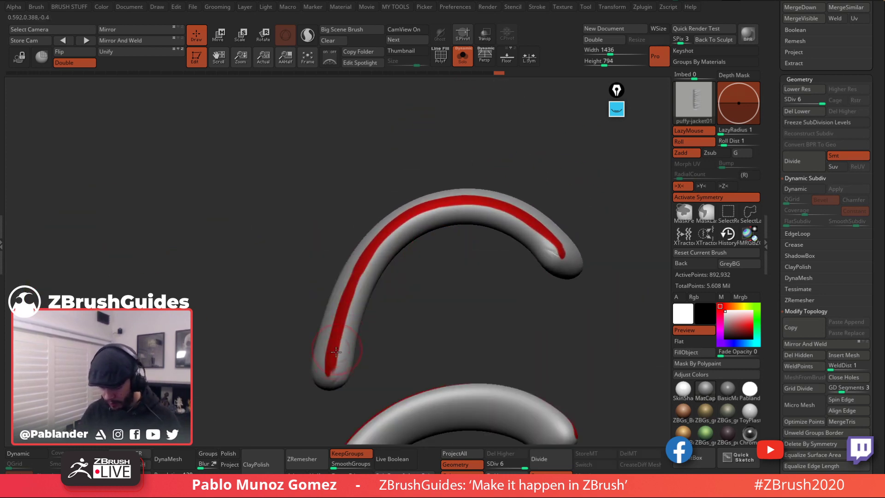
pyautogui.moveTo(354, 286); pyautogui.dragTo(395, 228)
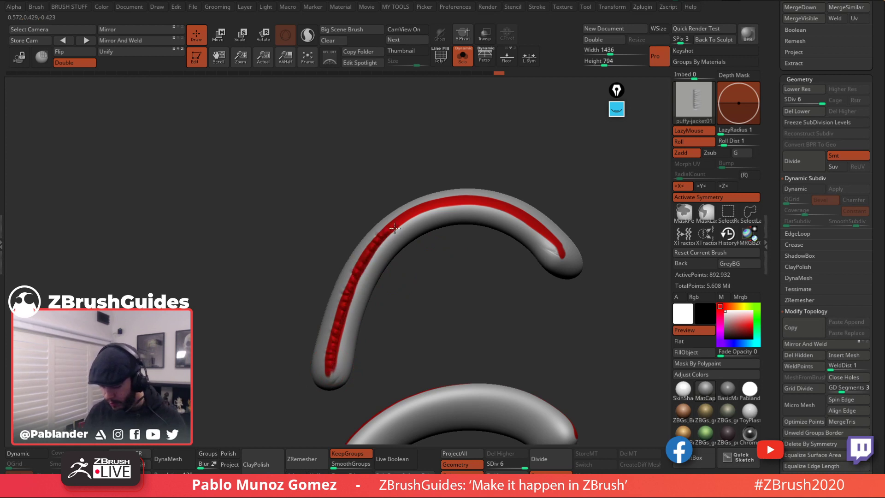
pyautogui.moveTo(445, 203)
pyautogui.mouseDown()
pyautogui.moveTo(504, 213)
pyautogui.moveTo(550, 241)
pyautogui.mouseUp()
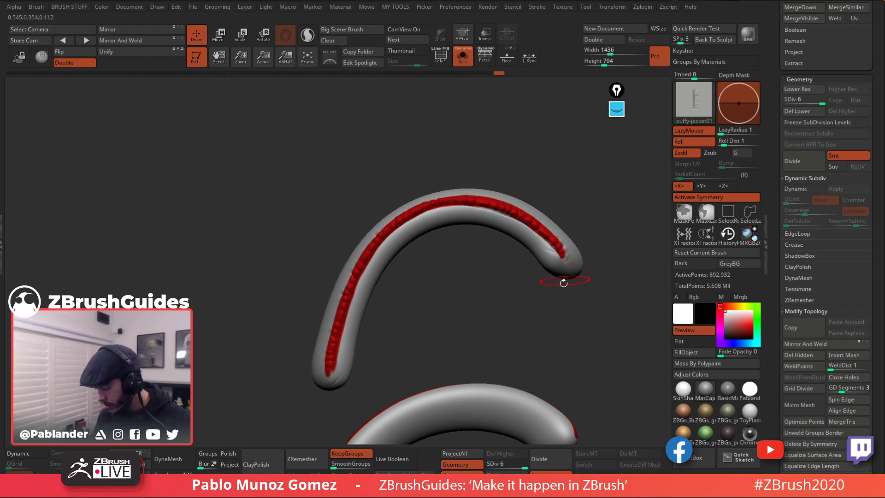
# Step: Pucker the red line on the second roll's inner side, redoing the stroke, and show the whole strip again
pyautogui.moveTo(563, 283); pyautogui.dragTo(290, 332)
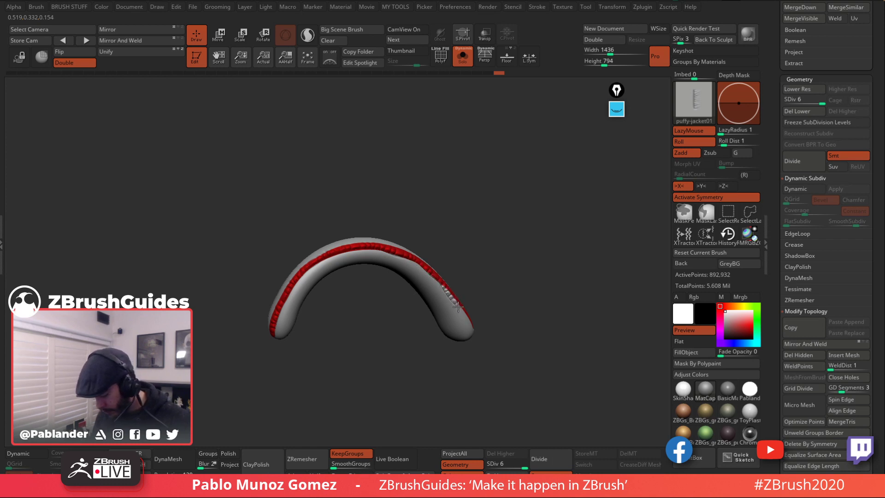
pyautogui.moveTo(475, 300); pyautogui.dragTo(522, 257)
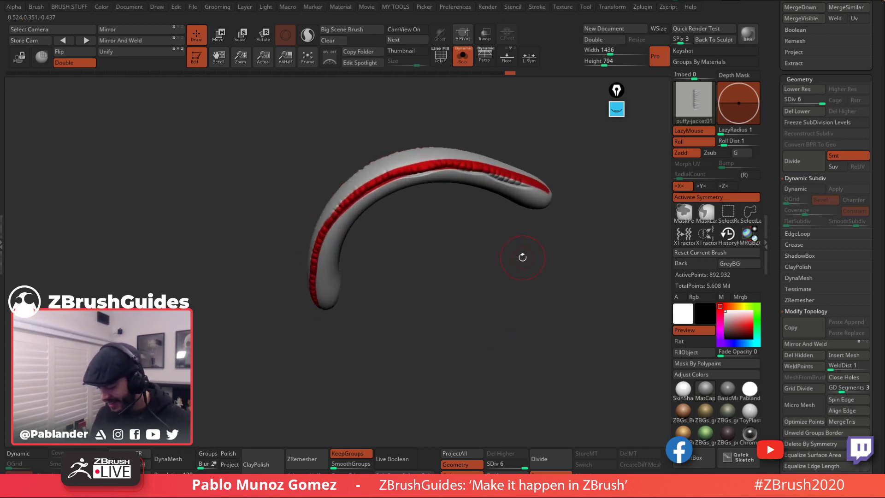
pyautogui.moveTo(359, 300); pyautogui.dragTo(319, 298)
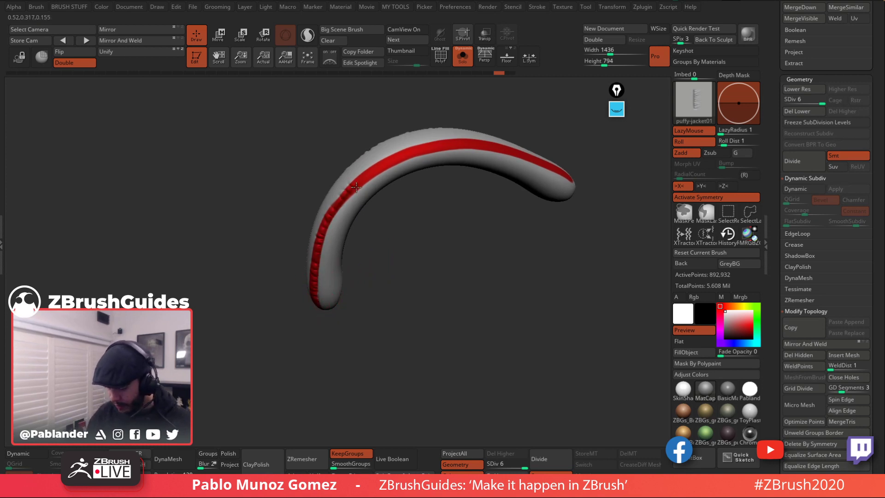
pyautogui.moveTo(399, 158)
pyautogui.keyDown('shift'); pyautogui.mouseDown()
pyautogui.moveTo(408, 152)
pyautogui.moveTo(318, 305)
pyautogui.mouseUp(); pyautogui.keyUp('shift')
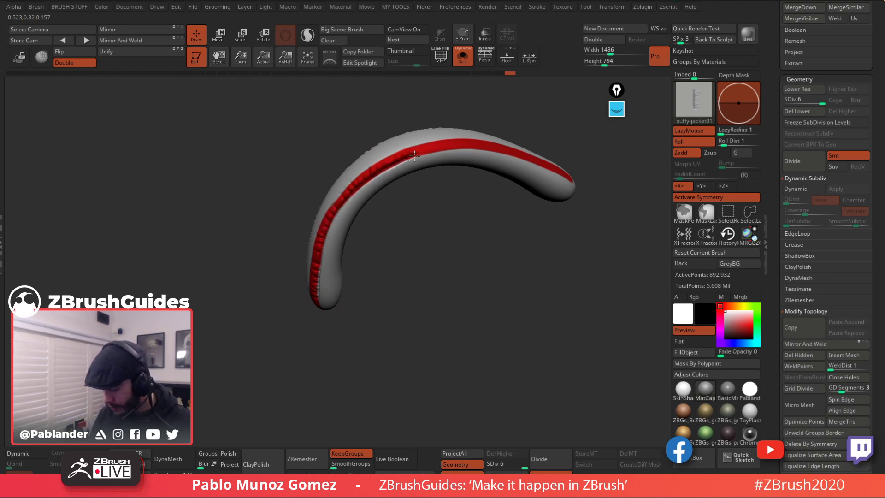
pyautogui.moveTo(414, 156); pyautogui.dragTo(474, 148)
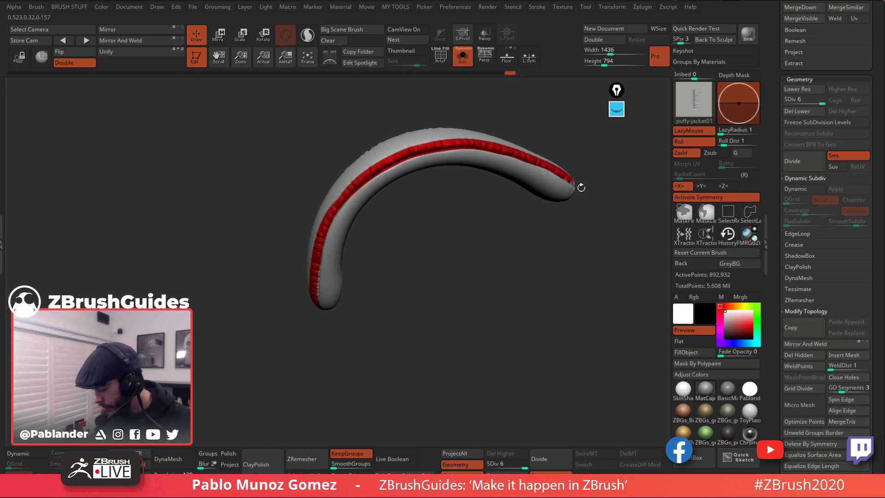
pyautogui.moveTo(516, 301); pyautogui.dragTo(487, 298)
pyautogui.moveTo(496, 218); pyautogui.dragTo(478, 235)
pyautogui.keyDown('ctrl'); pyautogui.keyDown('shift'); pyautogui.click(507, 212); pyautogui.keyUp('shift'); pyautogui.keyUp('ctrl')
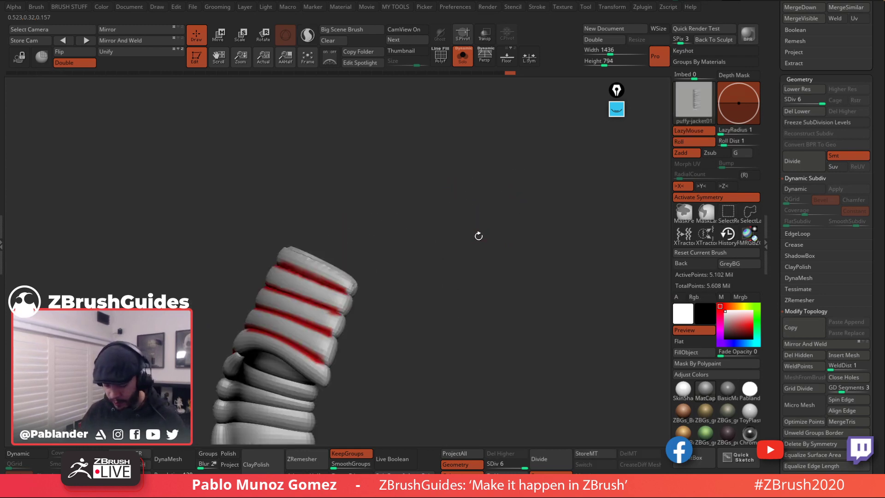
# Step: Inspect the puckered seams with the Extract4 subtool's polypaint temporarily hidden
pyautogui.moveTo(424, 265); pyautogui.dragTo(576, 230)
pyautogui.scroll(3, 778, 218)
pyautogui.scroll(10, 778, 218)
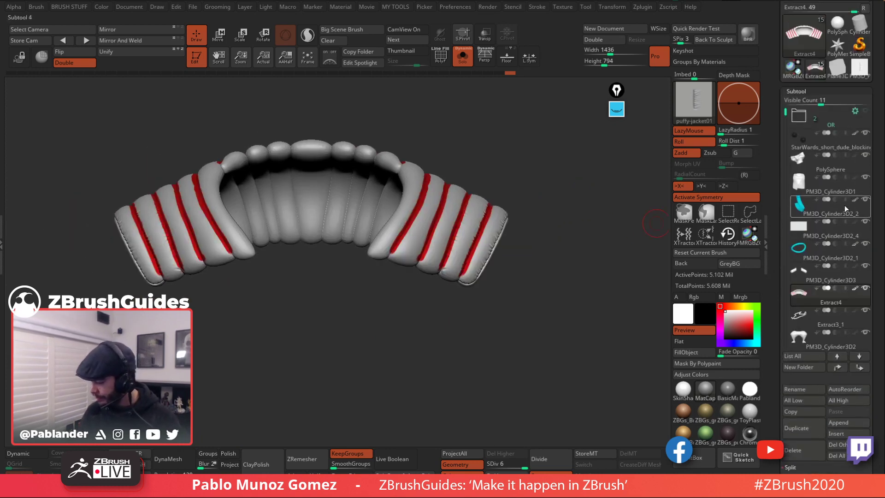
pyautogui.click(865, 288)
pyautogui.moveTo(530, 306); pyautogui.dragTo(460, 212)
pyautogui.scroll(3, 487, 308)
pyautogui.moveTo(517, 296); pyautogui.dragTo(550, 279)
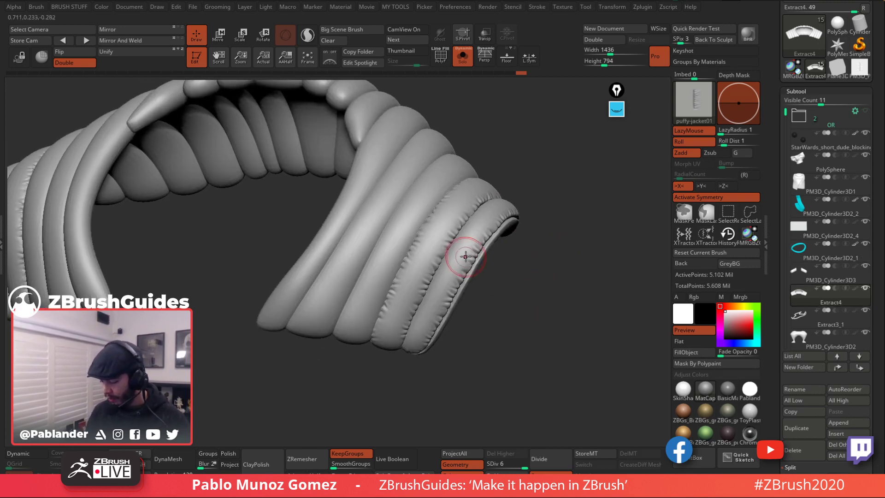
pyautogui.click(855, 288)
# Step: Isolate the end roll, pucker the red line along its inner side with a redone stroke, and unhide the other rolls
pyautogui.keyDown('ctrl'); pyautogui.keyDown('shift'); pyautogui.click(462, 266); pyautogui.keyUp('shift'); pyautogui.keyUp('ctrl')
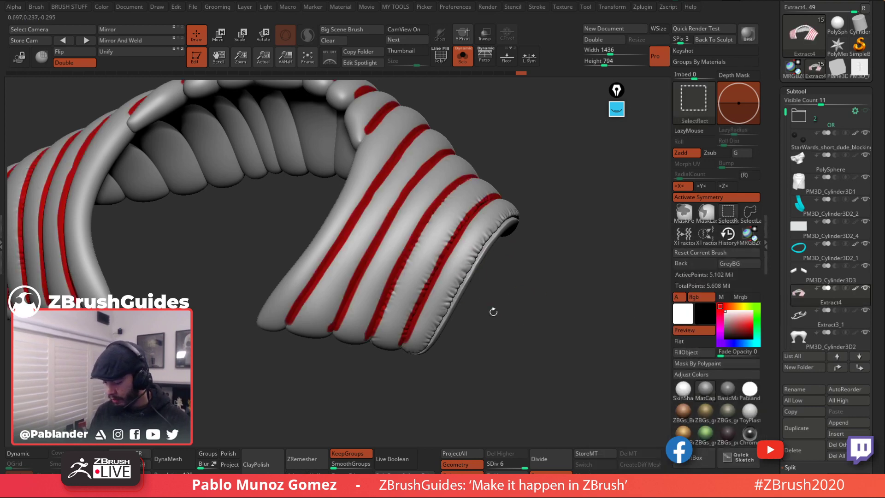
pyautogui.moveTo(493, 311); pyautogui.dragTo(526, 226)
pyautogui.moveTo(374, 317); pyautogui.dragTo(342, 302)
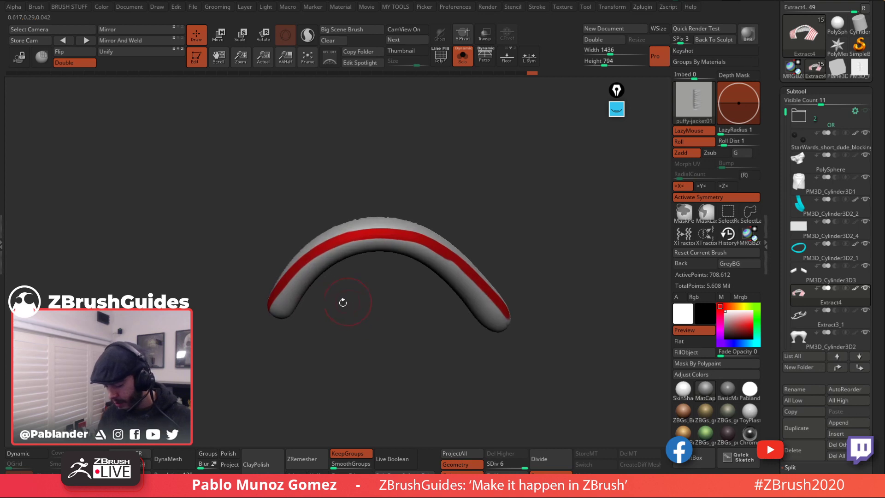
pyautogui.moveTo(308, 259); pyautogui.dragTo(364, 237)
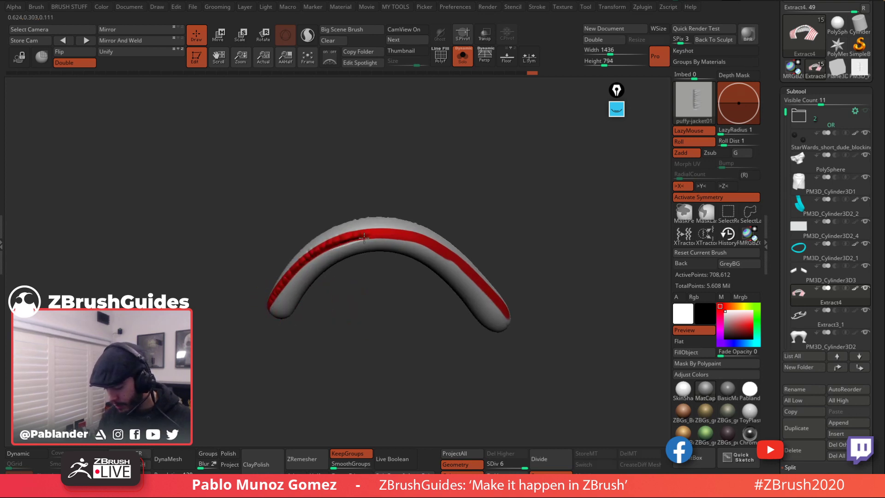
pyautogui.hotkey('ctrl', 'z')
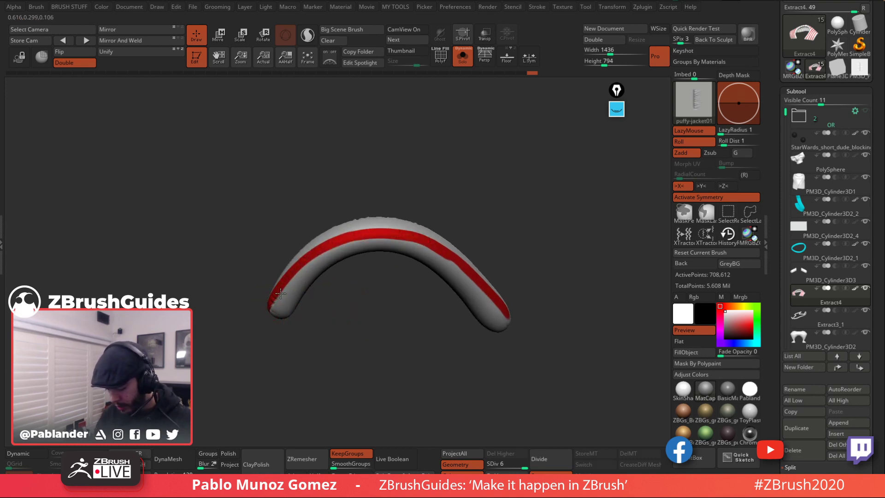
pyautogui.moveTo(321, 252); pyautogui.dragTo(372, 236)
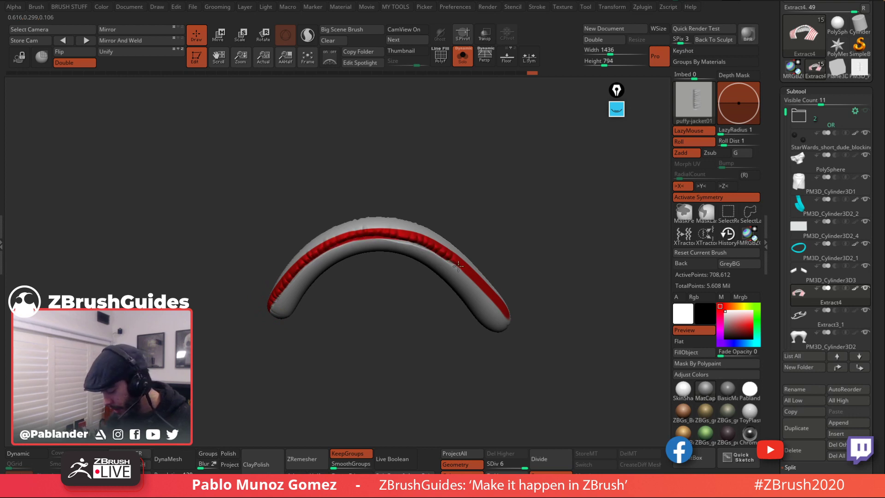
pyautogui.moveTo(508, 318); pyautogui.dragTo(527, 281)
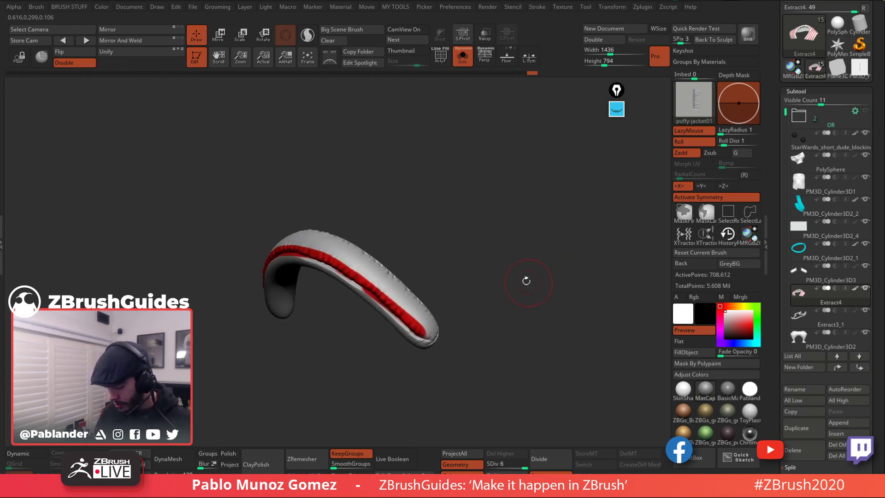
pyautogui.moveTo(481, 251)
pyautogui.mouseDown()
pyautogui.moveTo(436, 158)
pyautogui.moveTo(470, 171)
pyautogui.moveTo(480, 193)
pyautogui.moveTo(494, 193)
pyautogui.moveTo(482, 213)
pyautogui.moveTo(416, 256)
pyautogui.moveTo(500, 198)
pyautogui.moveTo(525, 161)
pyautogui.moveTo(450, 192)
pyautogui.moveTo(463, 210)
pyautogui.mouseUp()
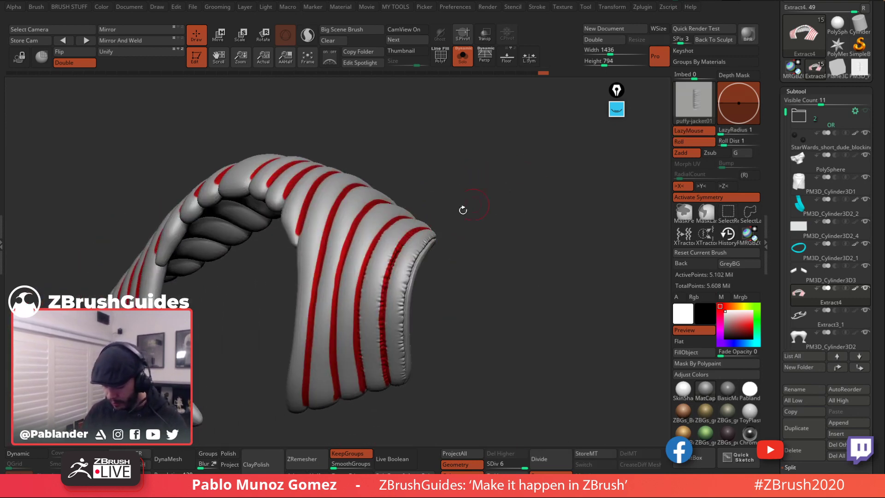
# Step: Isolate the third roll from the strip's end and stroke puckers along the red line on its outer side
pyautogui.hotkey('ctrl', 'shift')
pyautogui.keyDown('ctrl'); pyautogui.keyDown('shift'); pyautogui.click(366, 244); pyautogui.keyUp('shift'); pyautogui.keyUp('ctrl')
pyautogui.moveTo(456, 247); pyautogui.dragTo(350, 299)
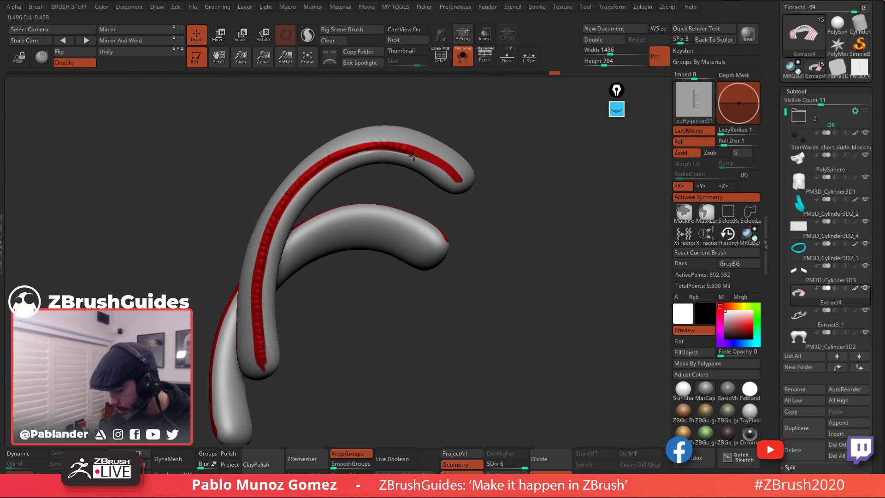
# Step: Pucker the full red line on the third roll's inner side, redoing the stroke, and restore the full strip
pyautogui.moveTo(479, 230); pyautogui.dragTo(268, 263)
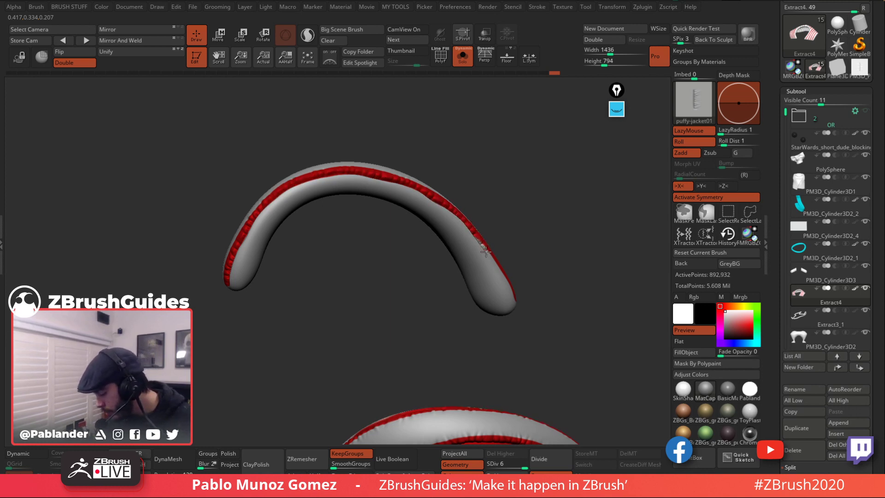
pyautogui.moveTo(514, 255); pyautogui.dragTo(309, 293)
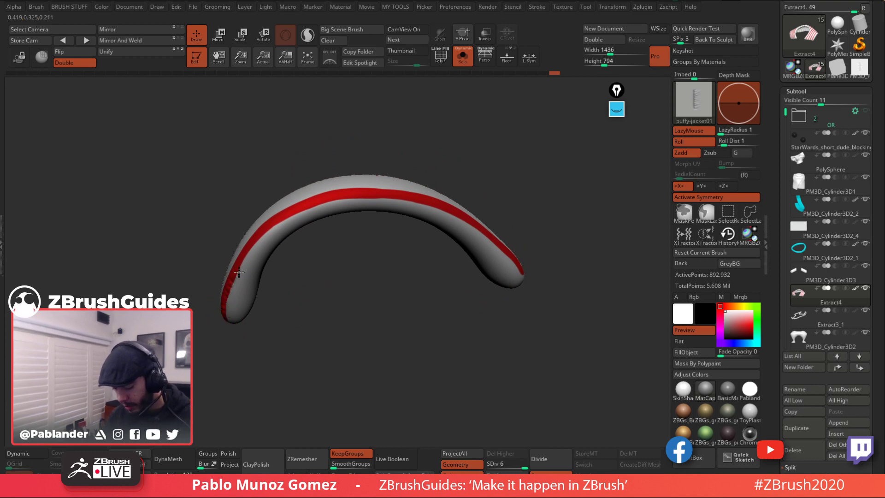
pyautogui.keyDown('shift'); pyautogui.moveTo(264, 235); pyautogui.dragTo(226, 321); pyautogui.keyUp('shift')
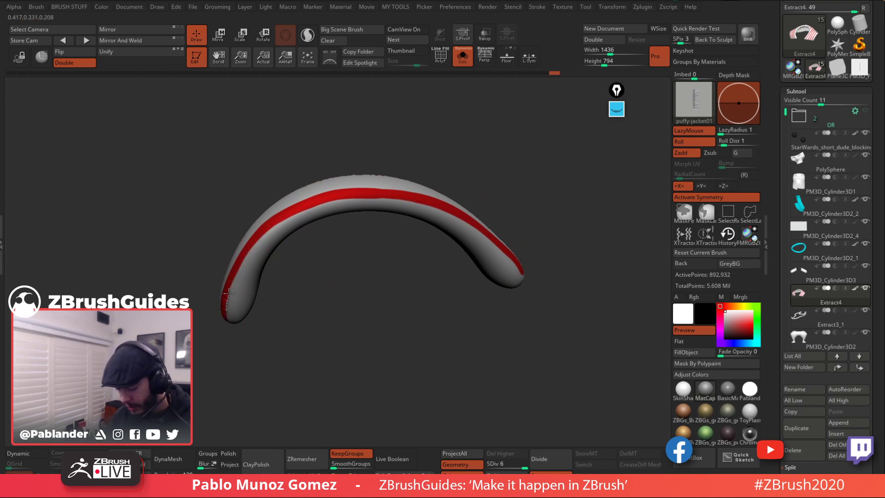
pyautogui.moveTo(353, 196); pyautogui.dragTo(466, 223)
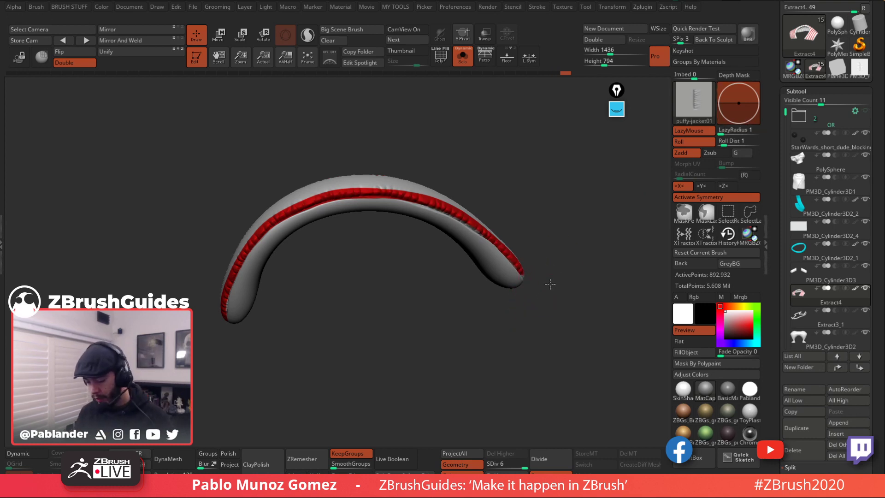
pyautogui.moveTo(550, 284); pyautogui.dragTo(568, 233)
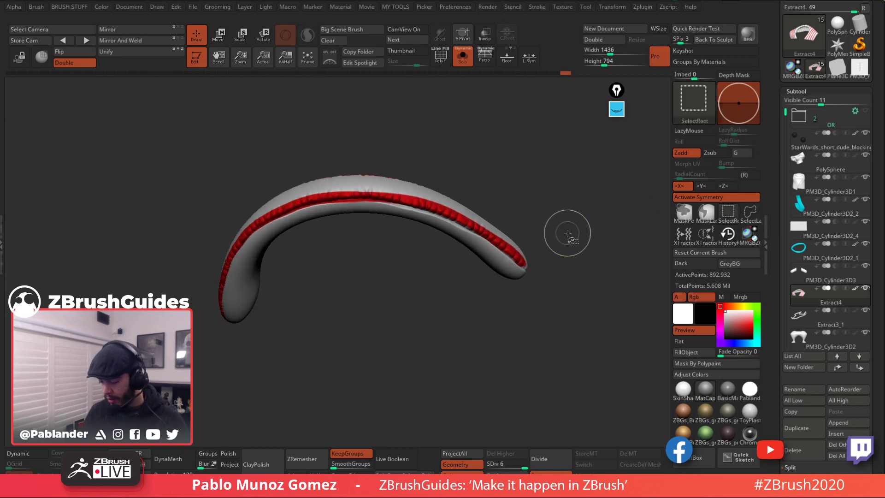
pyautogui.keyDown('ctrl'); pyautogui.keyDown('shift'); pyautogui.click(503, 292); pyautogui.keyUp('shift'); pyautogui.keyUp('ctrl')
# Step: Isolate the fourth roll from the strip's end and stroke puckers along the red line on its outer side
pyautogui.moveTo(449, 195)
pyautogui.mouseDown(button='right')
pyautogui.moveTo(468, 169)
pyautogui.moveTo(407, 194)
pyautogui.moveTo(480, 180)
pyautogui.moveTo(457, 251)
pyautogui.moveTo(421, 236)
pyautogui.mouseUp(button='right')
pyautogui.moveTo(380, 294); pyautogui.dragTo(480, 233, button='right')
pyautogui.keyDown('ctrl'); pyautogui.keyDown('shift'); pyautogui.click(422, 186); pyautogui.keyUp('shift'); pyautogui.keyUp('ctrl')
pyautogui.moveTo(409, 320)
pyautogui.mouseDown(button='right')
pyautogui.moveTo(397, 302)
pyautogui.moveTo(371, 304)
pyautogui.mouseUp(button='right')
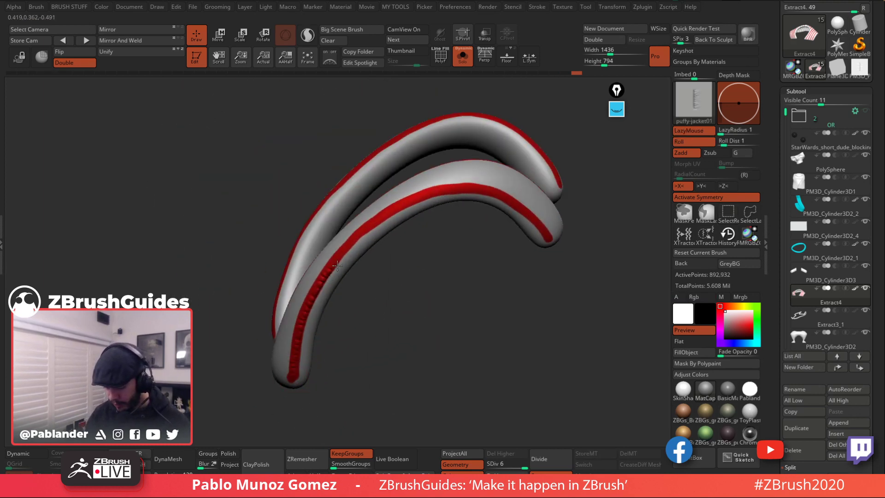
pyautogui.moveTo(337, 265)
pyautogui.mouseDown()
pyautogui.moveTo(405, 207)
pyautogui.moveTo(472, 192)
pyautogui.moveTo(509, 205)
pyautogui.mouseUp()
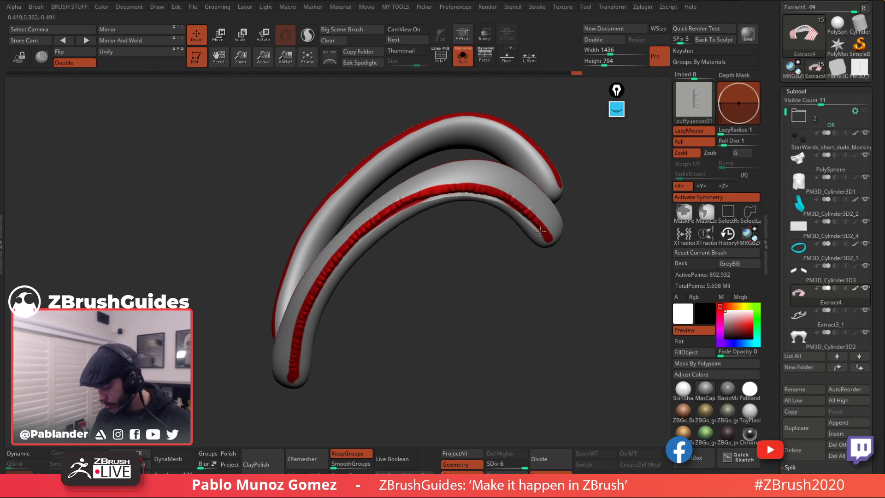
# Step: Pucker the red line along the fourth roll's inner side from tip to tip, undoing and redoing the first stroke
pyautogui.moveTo(485, 283); pyautogui.dragTo(525, 204, button='right')
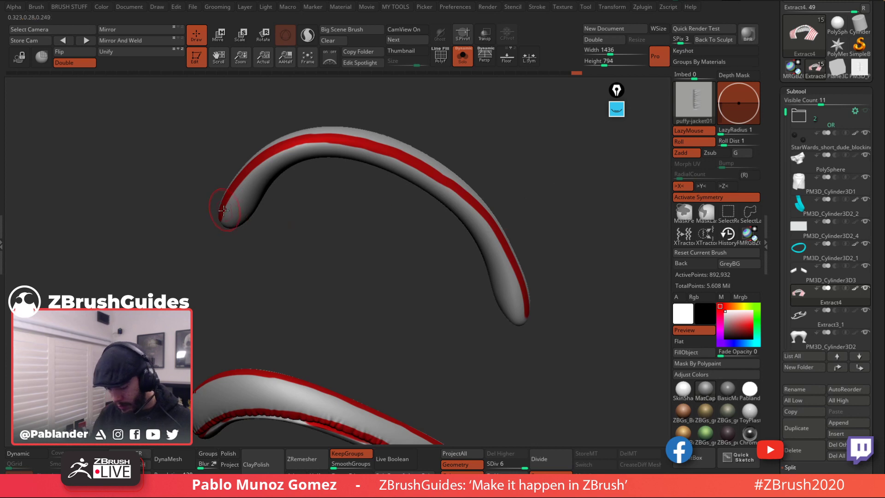
pyautogui.moveTo(250, 176); pyautogui.dragTo(322, 144)
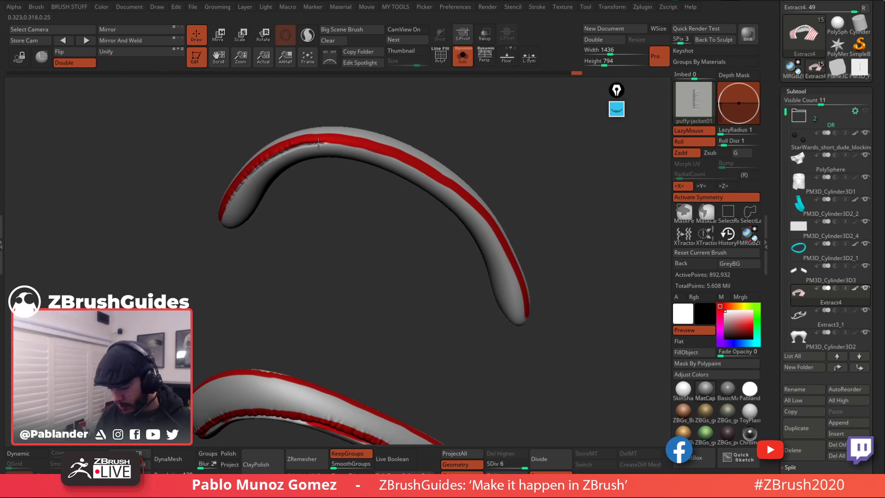
pyautogui.hotkey('ctrl', 'z')
pyautogui.moveTo(225, 205)
pyautogui.mouseDown()
pyautogui.moveTo(272, 154)
pyautogui.moveTo(323, 137)
pyautogui.moveTo(383, 146)
pyautogui.moveTo(424, 171)
pyautogui.mouseUp()
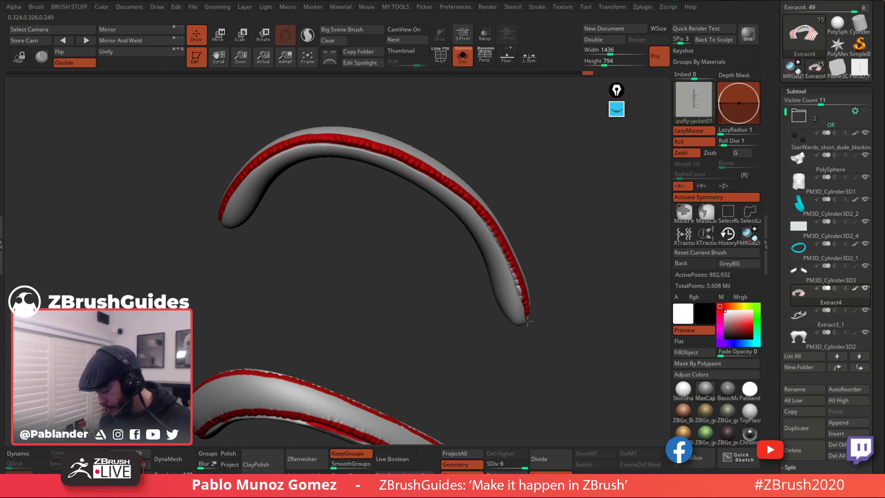
# Step: Raise the puffy-jacket01 brush's LazyRadius to 59, trying a stroke along the fourth roll's inner red line
pyautogui.moveTo(561, 307); pyautogui.dragTo(482, 235)
pyautogui.moveTo(721, 131); pyautogui.dragTo(734, 131)
pyautogui.moveTo(540, 207); pyautogui.dragTo(291, 314)
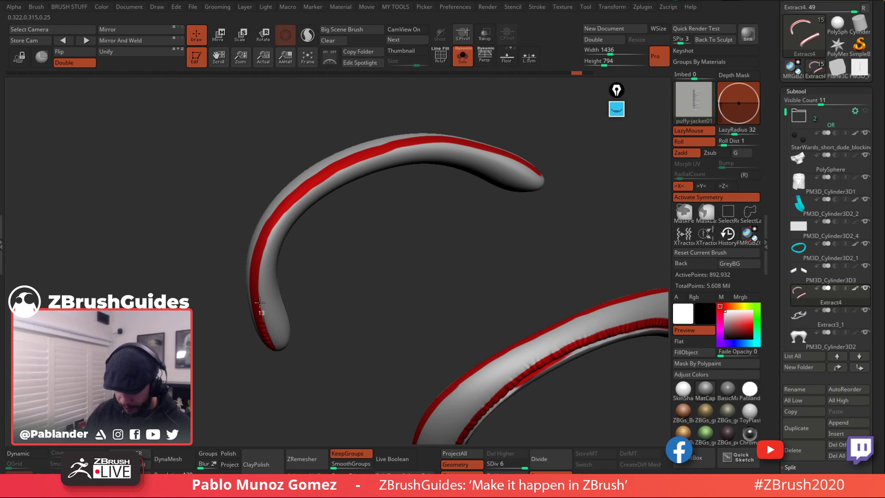
pyautogui.moveTo(735, 132); pyautogui.dragTo(745, 131)
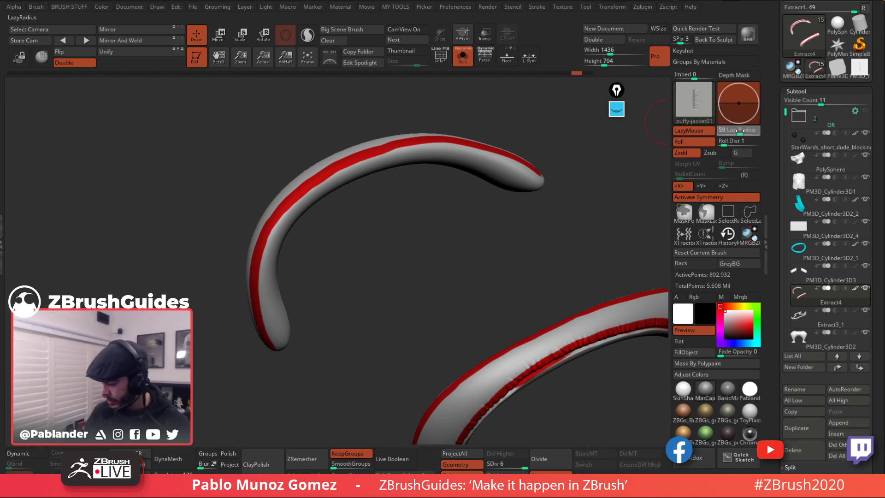
# Step: Stroke puckers again along the fourth roll's inner red line from tip to tip and restore the full strip
pyautogui.moveTo(267, 332); pyautogui.dragTo(258, 308)
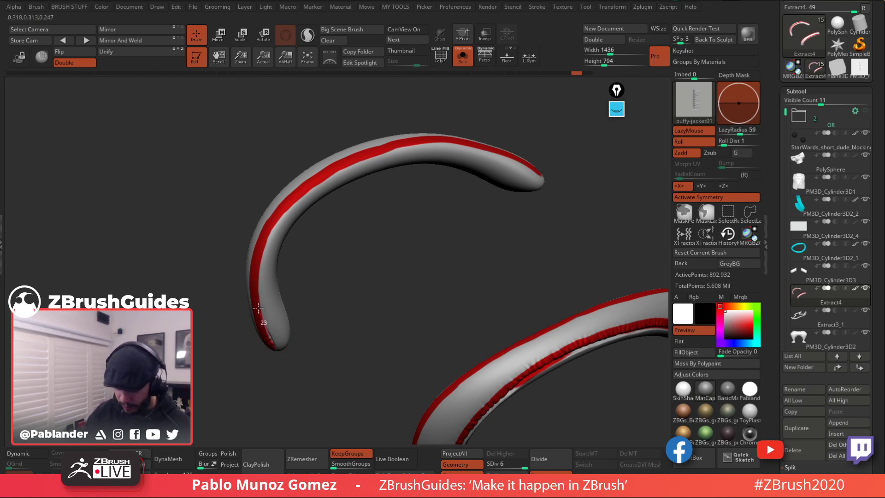
pyautogui.moveTo(257, 259)
pyautogui.mouseDown()
pyautogui.moveTo(268, 227)
pyautogui.moveTo(309, 184)
pyautogui.mouseUp()
pyautogui.moveTo(362, 158)
pyautogui.mouseDown()
pyautogui.moveTo(436, 142)
pyautogui.moveTo(472, 144)
pyautogui.mouseUp()
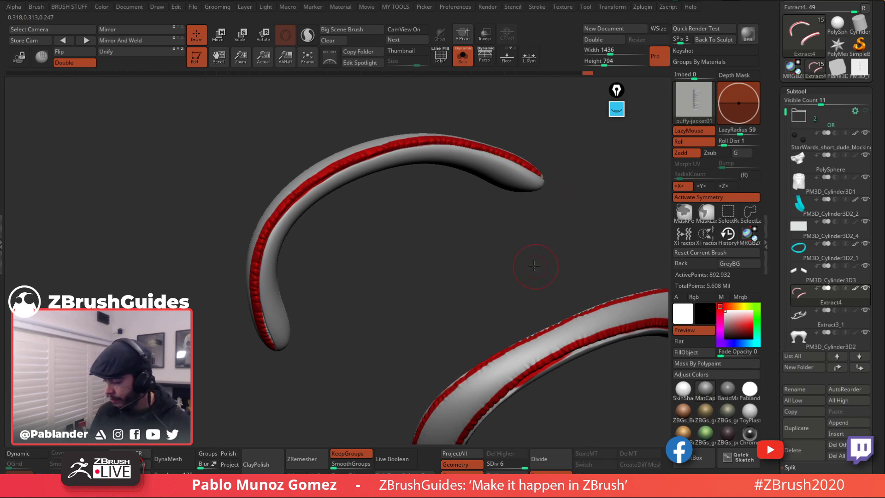
pyautogui.moveTo(534, 265); pyautogui.dragTo(533, 205)
pyautogui.moveTo(591, 210); pyautogui.dragTo(645, 153)
pyautogui.moveTo(593, 194)
pyautogui.mouseDown()
pyautogui.moveTo(510, 233)
pyautogui.moveTo(528, 210)
pyautogui.moveTo(477, 240)
pyautogui.moveTo(373, 239)
pyautogui.moveTo(535, 197)
pyautogui.moveTo(496, 245)
pyautogui.mouseUp()
pyautogui.keyDown('ctrl'); pyautogui.keyDown('shift'); pyautogui.click(549, 217); pyautogui.keyUp('shift'); pyautogui.keyUp('ctrl')
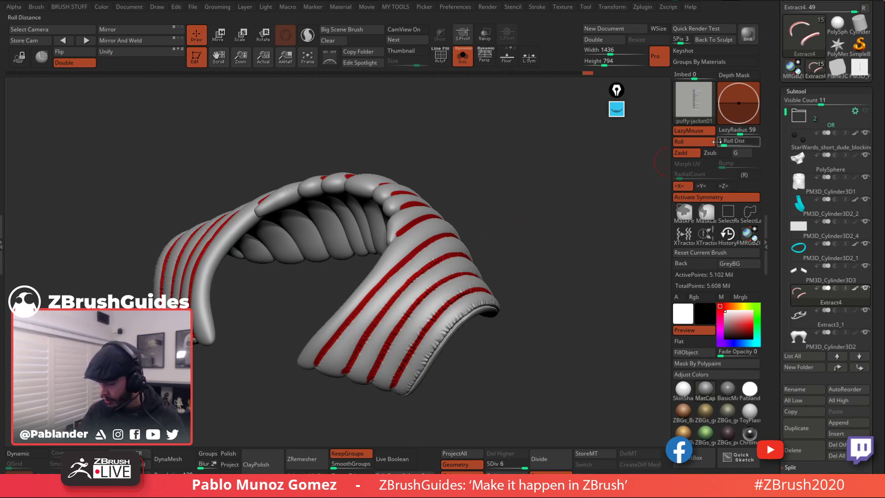
# Step: Isolate the fifth roll from the strip's end and stroke puckers along the full red line on its outer side
pyautogui.keyDown('ctrl'); pyautogui.keyDown('shift'); pyautogui.click(407, 245); pyautogui.keyUp('shift'); pyautogui.keyUp('ctrl')
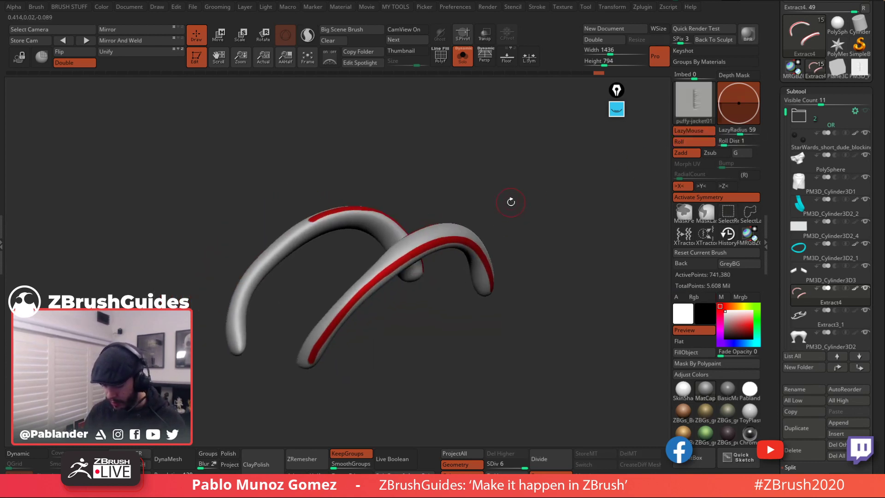
pyautogui.moveTo(511, 202); pyautogui.dragTo(477, 226)
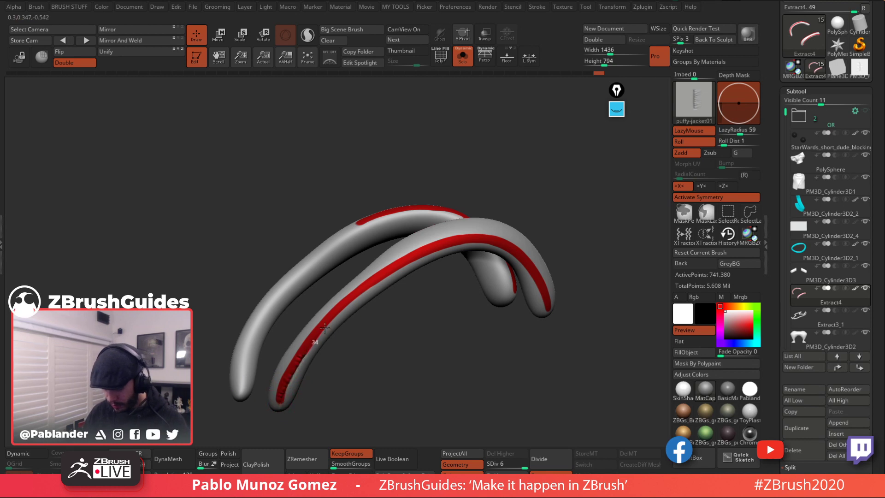
pyautogui.moveTo(345, 303)
pyautogui.mouseDown()
pyautogui.moveTo(425, 251)
pyautogui.moveTo(489, 237)
pyautogui.mouseUp()
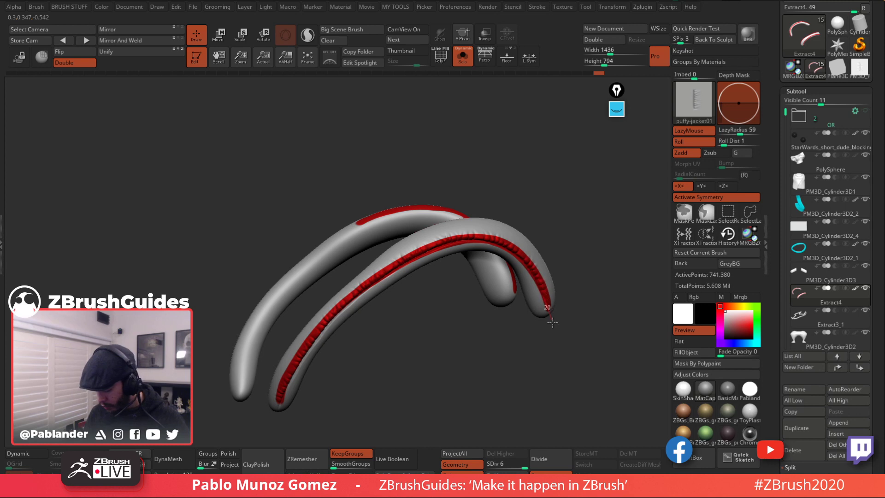
# Step: Toggle Solo mode off and on to check where the fifth roll sits on the full character
pyautogui.moveTo(522, 362); pyautogui.dragTo(517, 243)
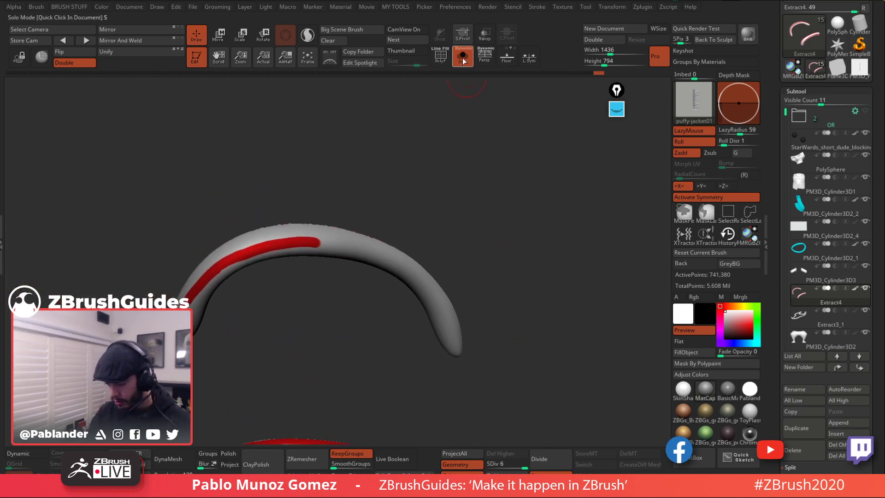
pyautogui.click(463, 57)
pyautogui.click(463, 57)
pyautogui.click(463, 57)
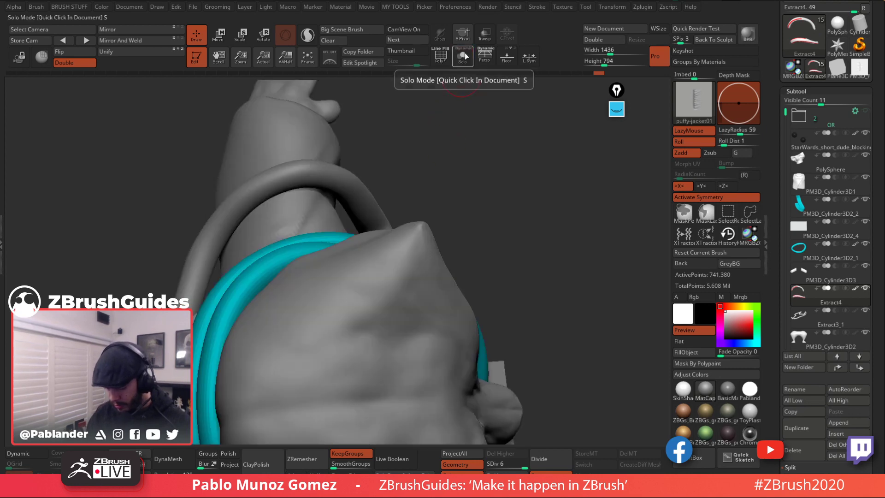
pyautogui.click(462, 57)
pyautogui.moveTo(456, 101); pyautogui.dragTo(454, 182)
pyautogui.click(463, 57)
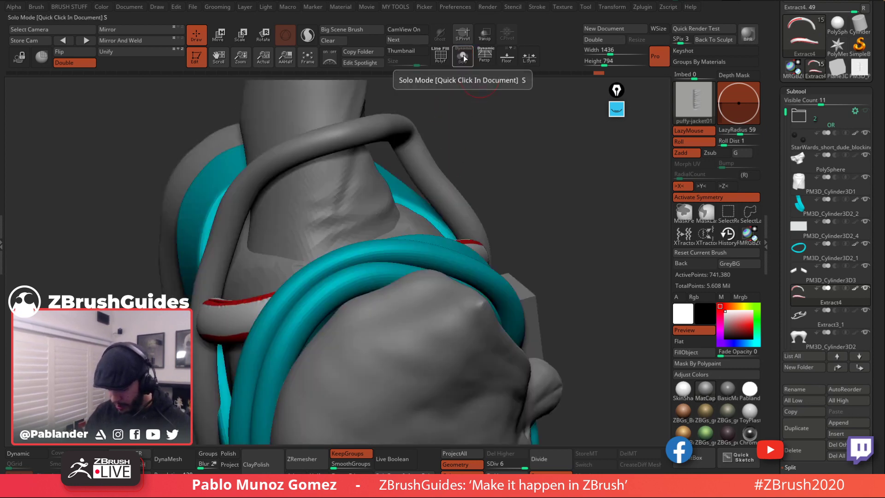
pyautogui.click(463, 57)
# Step: Pucker the short red line on the fifth roll's inner side, continue past the paint to the tip, and restore the full strip
pyautogui.moveTo(504, 194); pyautogui.dragTo(293, 269)
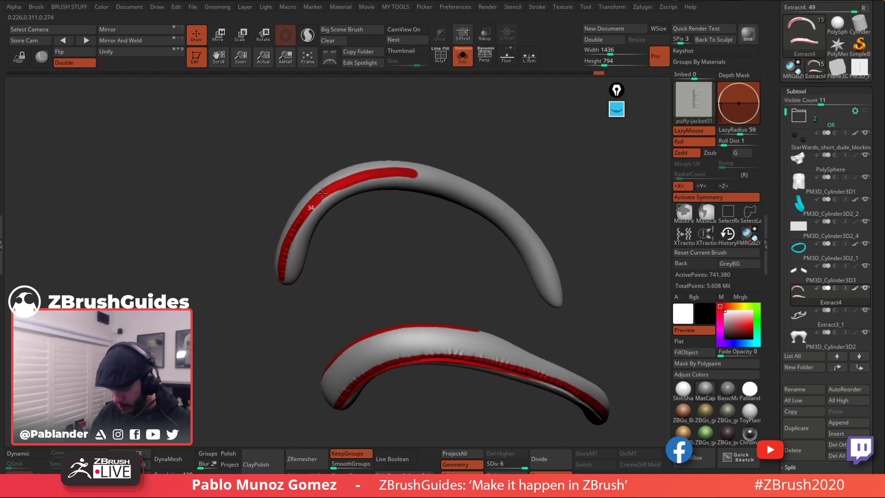
pyautogui.moveTo(322, 193)
pyautogui.mouseDown()
pyautogui.moveTo(414, 171)
pyautogui.moveTo(457, 187)
pyautogui.moveTo(528, 238)
pyautogui.moveTo(571, 321)
pyautogui.mouseUp()
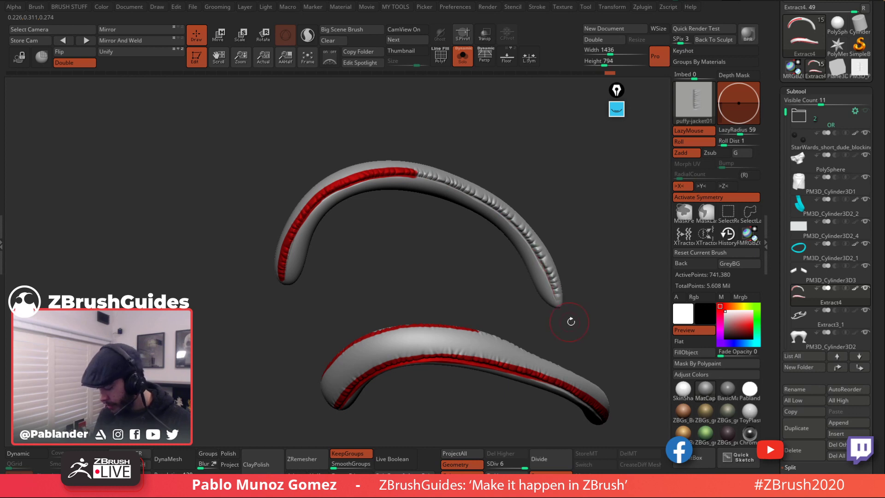
pyautogui.moveTo(562, 184); pyautogui.dragTo(496, 130)
pyautogui.hotkey('ctrl', 'shift')
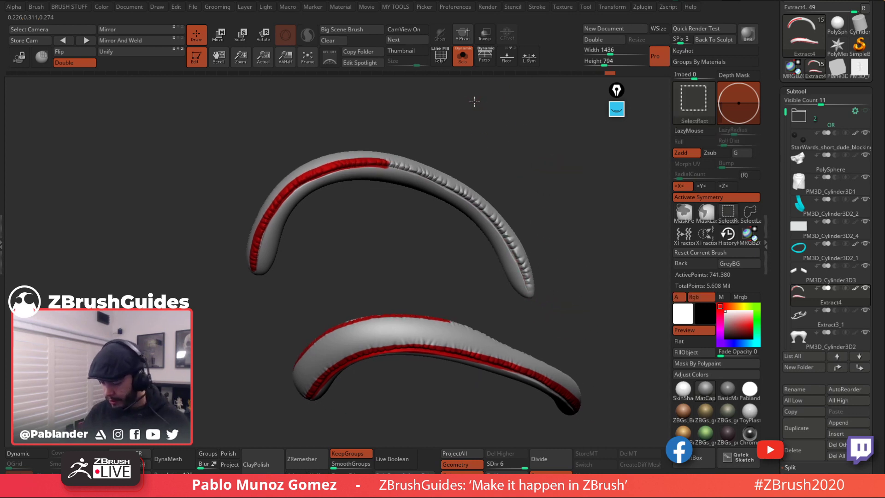
pyautogui.keyDown('ctrl'); pyautogui.keyDown('shift'); pyautogui.click(487, 172); pyautogui.keyUp('shift'); pyautogui.keyUp('ctrl')
# Step: Isolate the sixth pair of rolls, redo the first stroke, pucker both sides along the red lines, and restore the full strip
pyautogui.keyDown('ctrl'); pyautogui.keyDown('shift'); pyautogui.click(391, 176); pyautogui.keyUp('shift'); pyautogui.keyUp('ctrl')
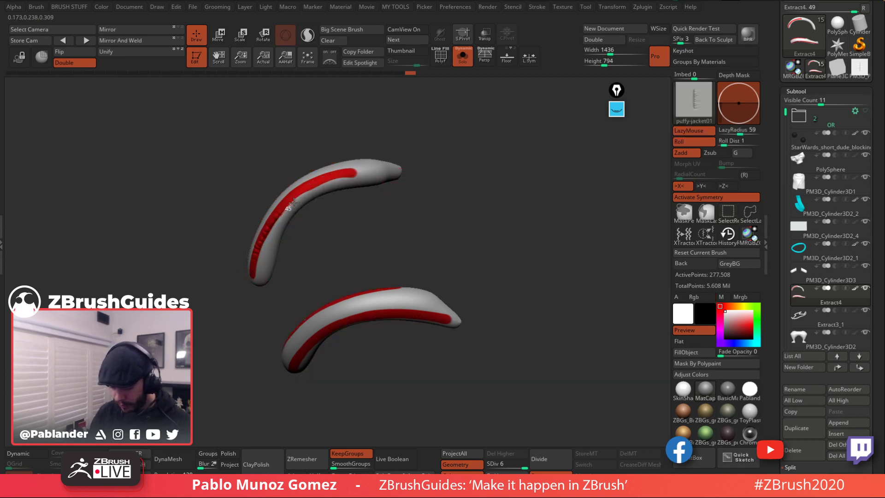
pyautogui.moveTo(277, 258); pyautogui.dragTo(259, 275)
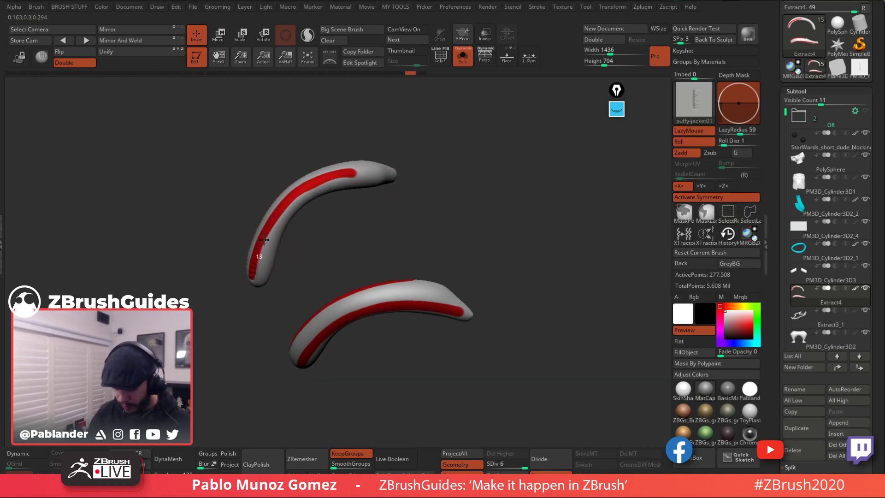
pyautogui.moveTo(264, 239)
pyautogui.mouseDown()
pyautogui.moveTo(331, 172)
pyautogui.moveTo(415, 175)
pyautogui.moveTo(460, 197)
pyautogui.moveTo(389, 223)
pyautogui.moveTo(484, 211)
pyautogui.moveTo(521, 290)
pyautogui.moveTo(551, 318)
pyautogui.moveTo(536, 267)
pyautogui.moveTo(515, 278)
pyautogui.moveTo(292, 300)
pyautogui.mouseUp()
pyautogui.moveTo(306, 271)
pyautogui.mouseDown()
pyautogui.moveTo(351, 222)
pyautogui.moveTo(394, 216)
pyautogui.moveTo(518, 270)
pyautogui.mouseUp()
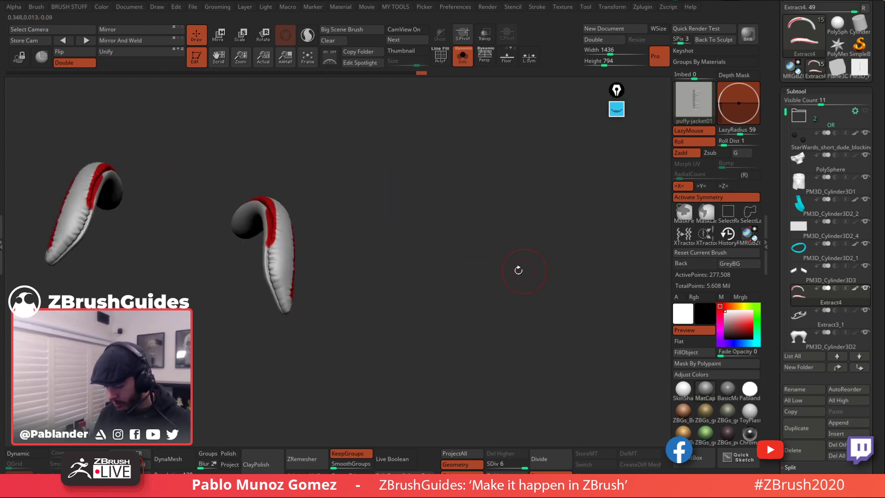
pyautogui.keyDown('ctrl'); pyautogui.keyDown('shift'); pyautogui.click(388, 235); pyautogui.keyUp('shift'); pyautogui.keyUp('ctrl')
# Step: Isolate the seventh pair of rolls, stroke puckers along both red lines, check them on the character, and restore the full strip
pyautogui.moveTo(340, 217); pyautogui.dragTo(444, 203)
pyautogui.keyDown('ctrl'); pyautogui.keyDown('shift'); pyautogui.click(361, 219); pyautogui.keyUp('shift'); pyautogui.keyUp('ctrl')
pyautogui.moveTo(435, 292); pyautogui.dragTo(429, 278)
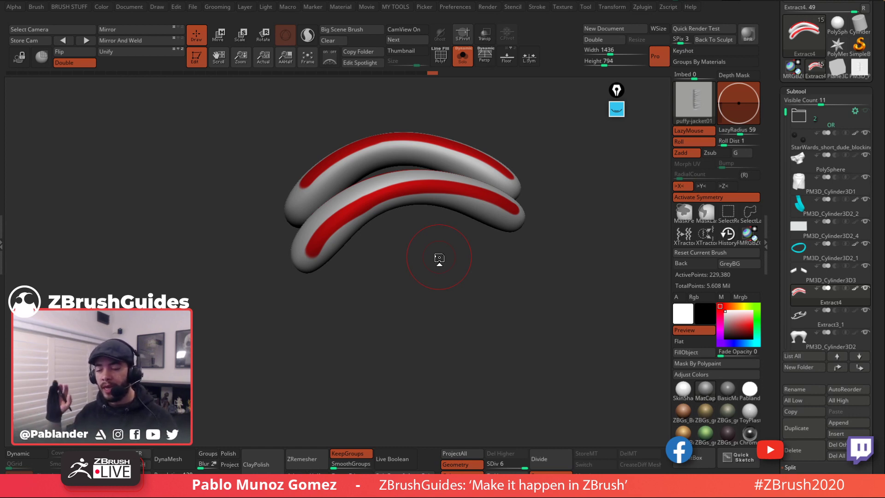
pyautogui.moveTo(378, 255)
pyautogui.mouseDown()
pyautogui.moveTo(360, 272)
pyautogui.moveTo(307, 263)
pyautogui.moveTo(373, 213)
pyautogui.moveTo(432, 203)
pyautogui.moveTo(532, 243)
pyautogui.mouseUp()
pyautogui.moveTo(416, 310); pyautogui.dragTo(491, 181)
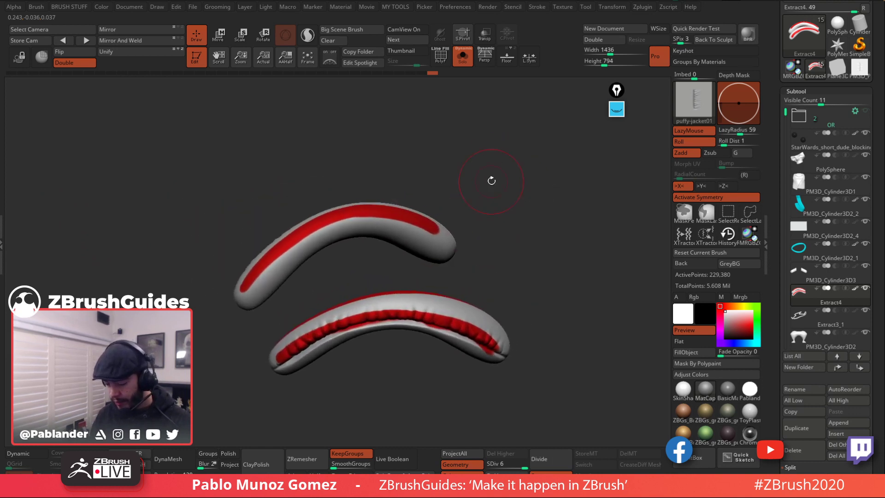
pyautogui.moveTo(301, 277)
pyautogui.mouseDown()
pyautogui.moveTo(240, 292)
pyautogui.moveTo(322, 226)
pyautogui.moveTo(369, 216)
pyautogui.moveTo(475, 252)
pyautogui.moveTo(498, 243)
pyautogui.moveTo(507, 189)
pyautogui.mouseUp()
pyautogui.click(462, 58)
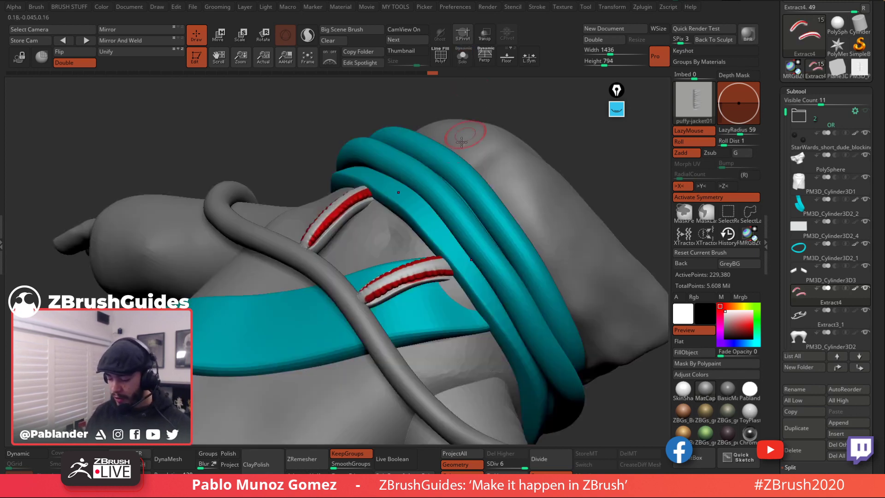
pyautogui.moveTo(540, 124); pyautogui.dragTo(488, 91)
pyautogui.hotkey('alt', 's')
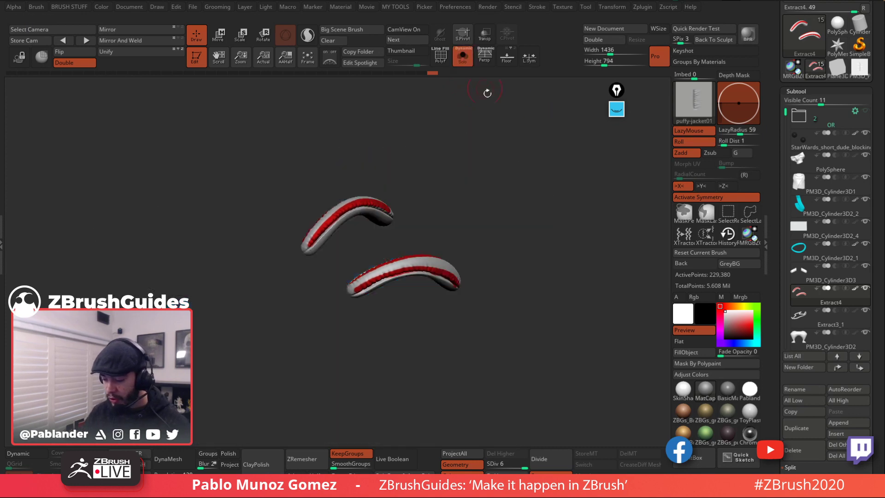
pyautogui.keyDown('ctrl'); pyautogui.keyDown('shift'); pyautogui.click(490, 154); pyautogui.keyUp('shift'); pyautogui.keyUp('ctrl')
# Step: Isolate the pair of rolls flanking the strip's centre, stroke puckers along both red lines, and restore the full strip
pyautogui.moveTo(488, 166); pyautogui.dragTo(520, 203)
pyautogui.keyDown('ctrl'); pyautogui.keyDown('shift'); pyautogui.click(490, 251); pyautogui.keyUp('shift'); pyautogui.keyUp('ctrl')
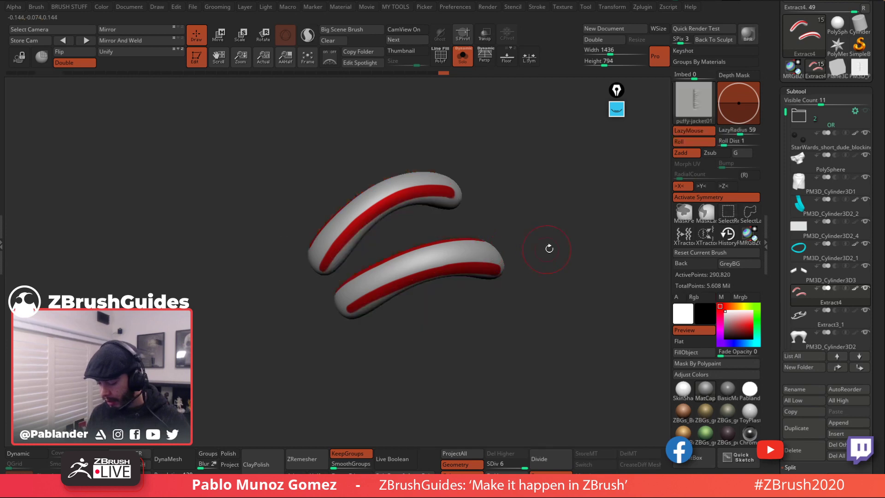
pyautogui.moveTo(547, 247)
pyautogui.mouseDown()
pyautogui.moveTo(559, 238)
pyautogui.moveTo(528, 207)
pyautogui.moveTo(561, 279)
pyautogui.moveTo(505, 223)
pyautogui.moveTo(485, 245)
pyautogui.moveTo(514, 247)
pyautogui.moveTo(445, 263)
pyautogui.mouseUp()
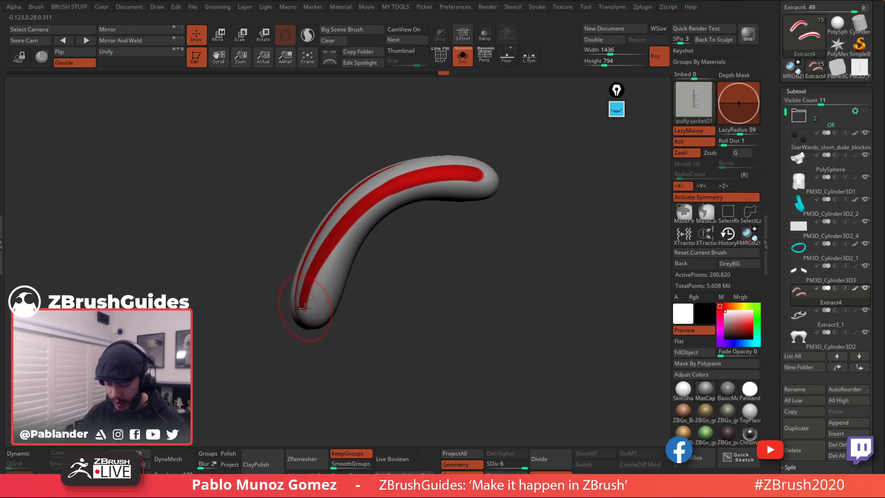
pyautogui.moveTo(318, 274)
pyautogui.mouseDown()
pyautogui.moveTo(347, 231)
pyautogui.moveTo(386, 197)
pyautogui.moveTo(438, 179)
pyautogui.moveTo(494, 180)
pyautogui.moveTo(530, 222)
pyautogui.moveTo(513, 217)
pyautogui.moveTo(546, 231)
pyautogui.moveTo(483, 185)
pyautogui.moveTo(549, 214)
pyautogui.moveTo(500, 253)
pyautogui.moveTo(544, 189)
pyautogui.moveTo(516, 216)
pyautogui.mouseUp()
pyautogui.moveTo(268, 352)
pyautogui.mouseDown()
pyautogui.moveTo(329, 269)
pyautogui.moveTo(386, 239)
pyautogui.moveTo(451, 232)
pyautogui.moveTo(530, 252)
pyautogui.mouseUp()
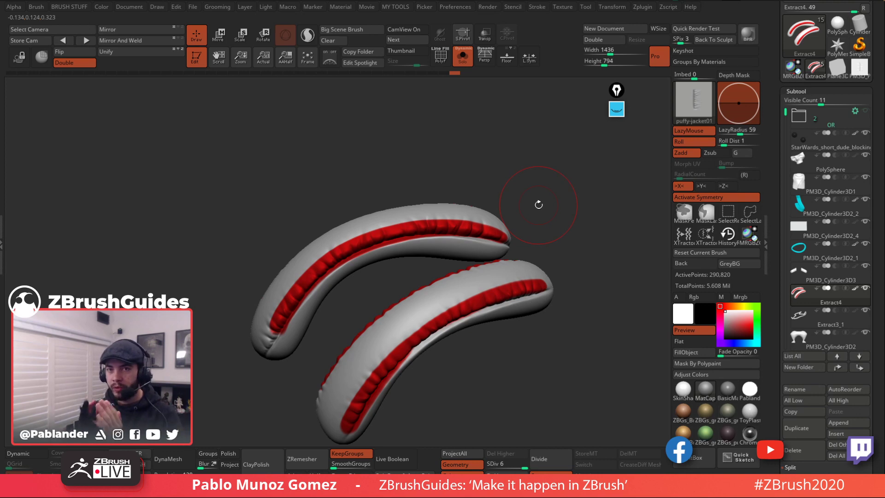
pyautogui.keyDown('alt'); pyautogui.moveTo(546, 223); pyautogui.dragTo(528, 182); pyautogui.keyUp('alt')
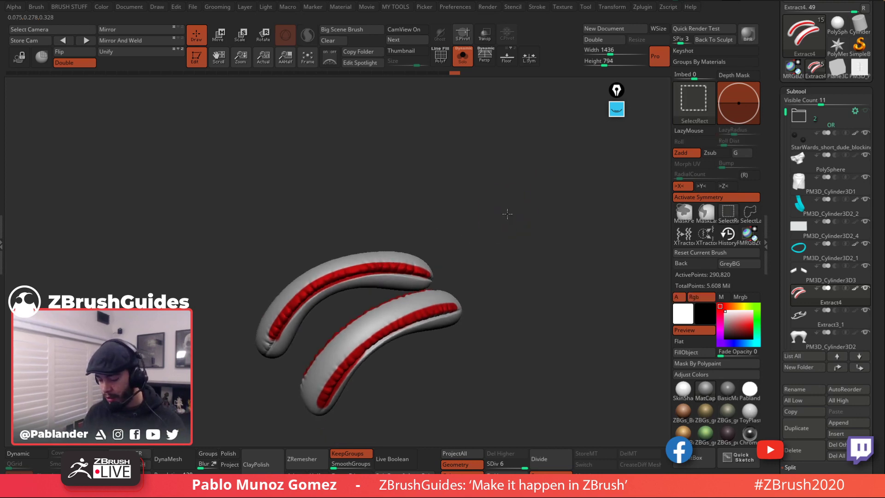
pyautogui.keyDown('ctrl'); pyautogui.keyDown('shift'); pyautogui.click(489, 258); pyautogui.keyUp('shift'); pyautogui.keyUp('ctrl')
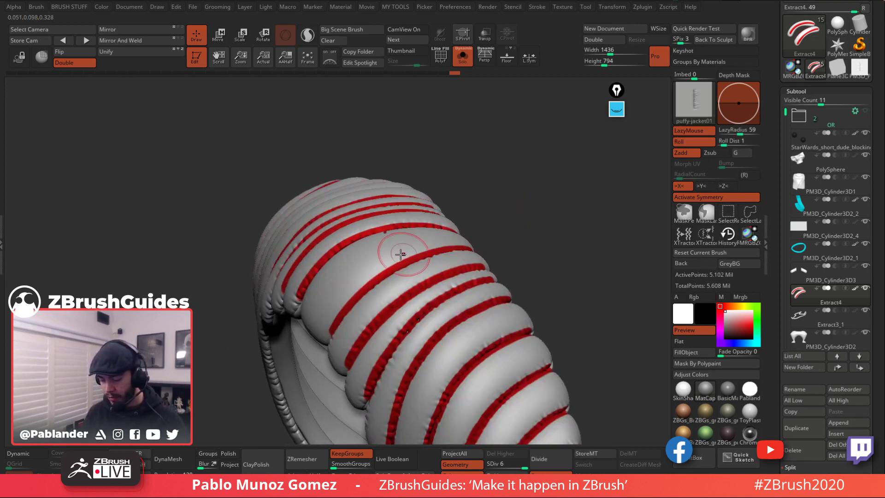
pyautogui.keyDown('alt'); pyautogui.moveTo(504, 204); pyautogui.dragTo(514, 180); pyautogui.keyUp('alt')
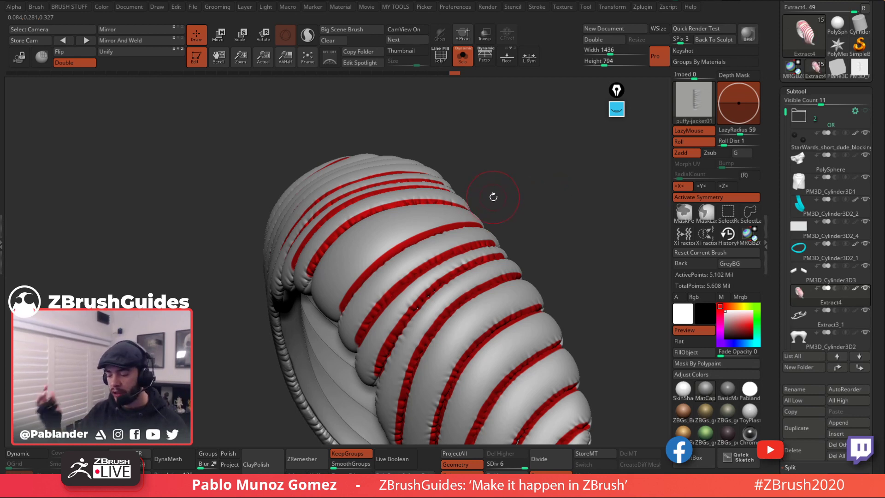
# Step: Isolate the single wide roll at the strip's centre, stroke puckers along its red lines, and restore the full strip
pyautogui.hotkey('ctrl', 'shift')
pyautogui.keyDown('ctrl'); pyautogui.keyDown('shift'); pyautogui.click(425, 217); pyautogui.keyUp('shift'); pyautogui.keyUp('ctrl')
pyautogui.moveTo(518, 231); pyautogui.dragTo(370, 325)
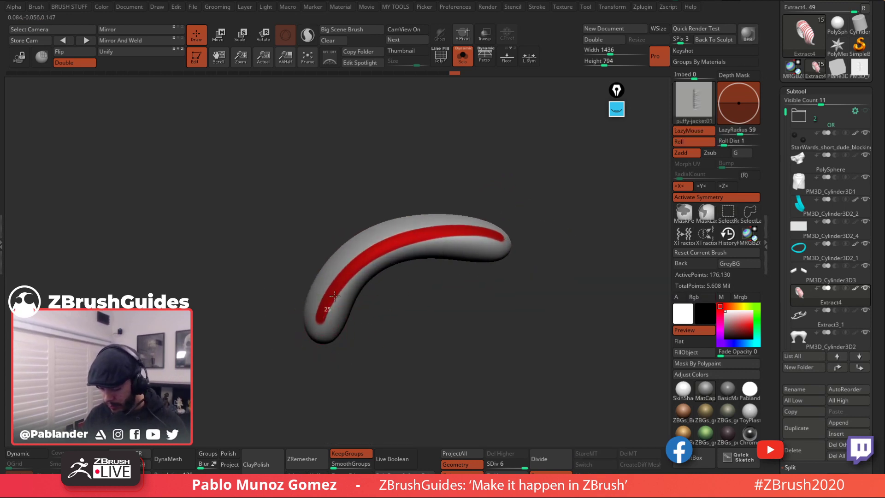
pyautogui.moveTo(320, 335)
pyautogui.mouseDown()
pyautogui.moveTo(369, 258)
pyautogui.moveTo(438, 235)
pyautogui.moveTo(501, 240)
pyautogui.mouseUp()
pyautogui.moveTo(567, 238); pyautogui.dragTo(534, 251)
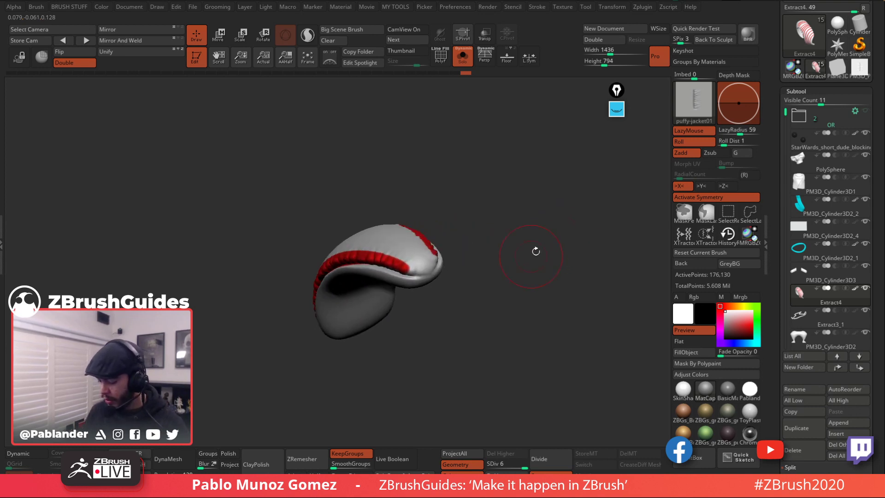
pyautogui.hotkey('ctrl', 'shift')
pyautogui.keyDown('ctrl'); pyautogui.keyDown('shift'); pyautogui.click(537, 227); pyautogui.keyUp('shift'); pyautogui.keyUp('ctrl')
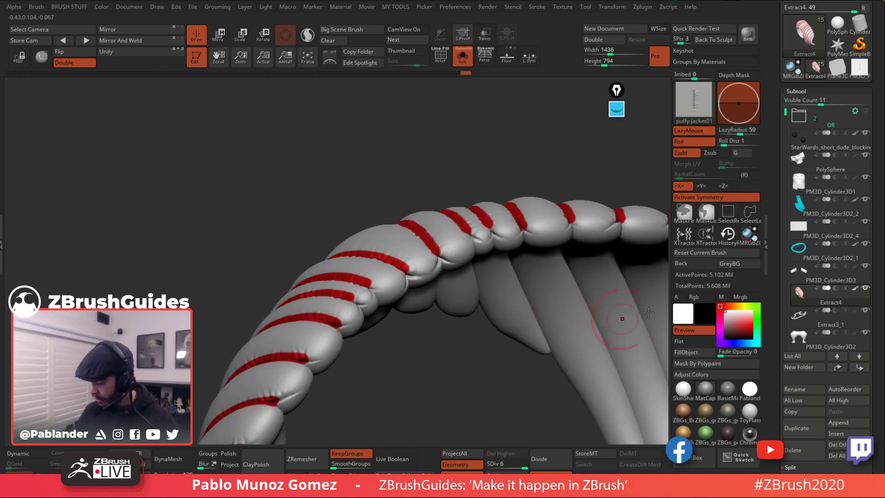
# Step: Leave Solo mode and examine the puckered shoulder strip on the full character from the front
pyautogui.moveTo(534, 306); pyautogui.dragTo(570, 202)
pyautogui.hotkey('ctrl', 'shift', 'alt', 's')
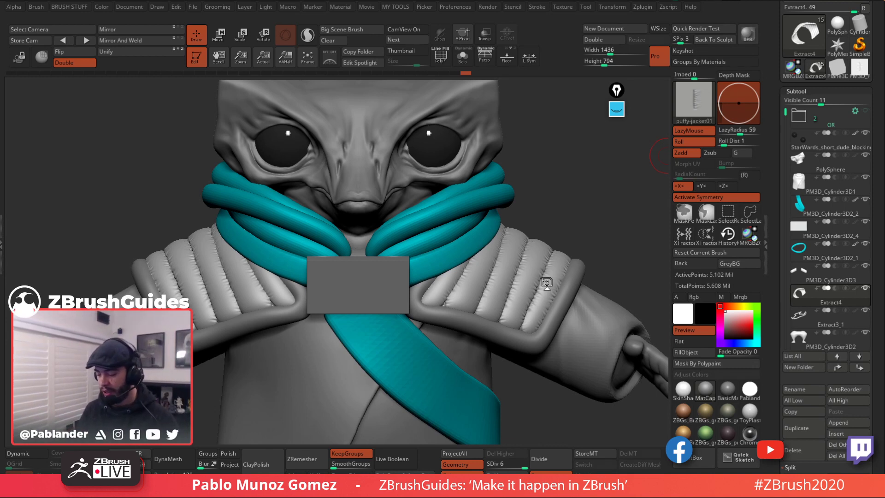
pyautogui.moveTo(569, 232); pyautogui.dragTo(574, 228)
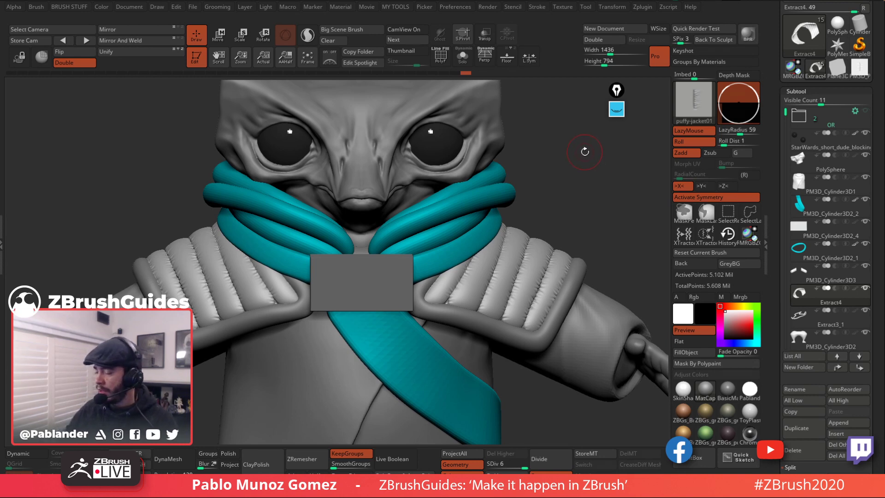
# Step: Open the ZBrush Extra Tools radial menu and reposition it over the character's face and scarf
pyautogui.rightClick(535, 164)
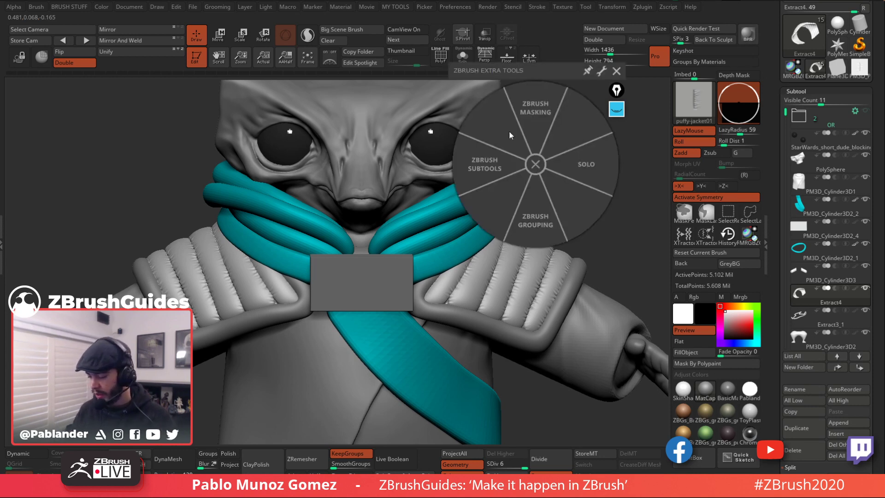
pyautogui.moveTo(529, 70); pyautogui.dragTo(524, 154)
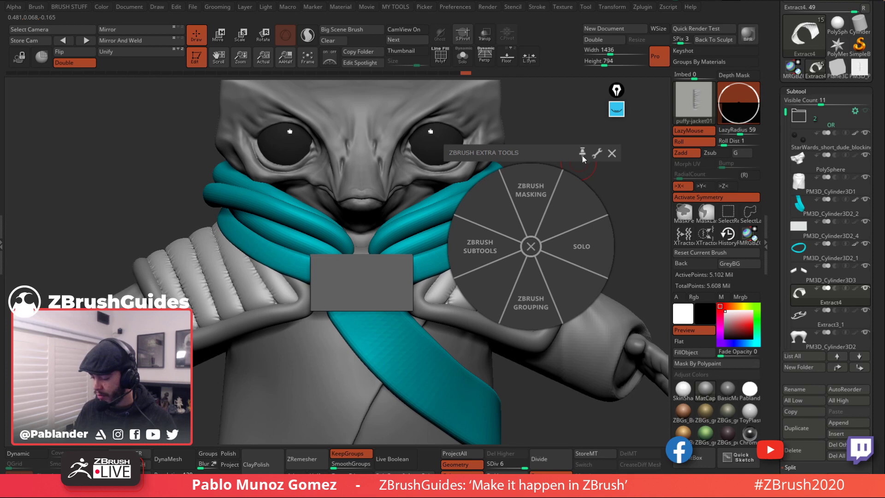
pyautogui.moveTo(518, 162); pyautogui.dragTo(451, 103)
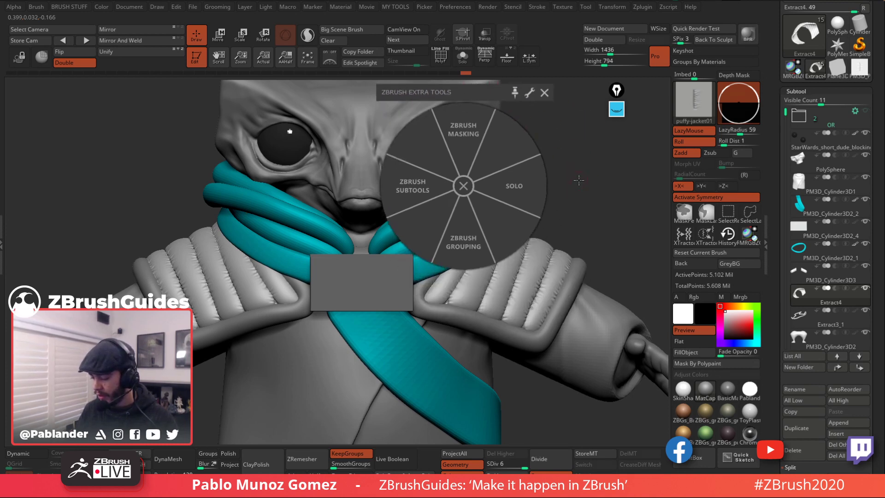
# Step: Move the ZBrush Extra Tools radial menu off the character and close it
pyautogui.moveTo(579, 175); pyautogui.dragTo(571, 158)
pyautogui.moveTo(455, 88); pyautogui.dragTo(613, 139)
pyautogui.moveTo(486, 218)
pyautogui.keyDown('alt'); pyautogui.mouseDown()
pyautogui.moveTo(435, 223)
pyautogui.moveTo(471, 234)
pyautogui.mouseUp(); pyautogui.keyUp('alt')
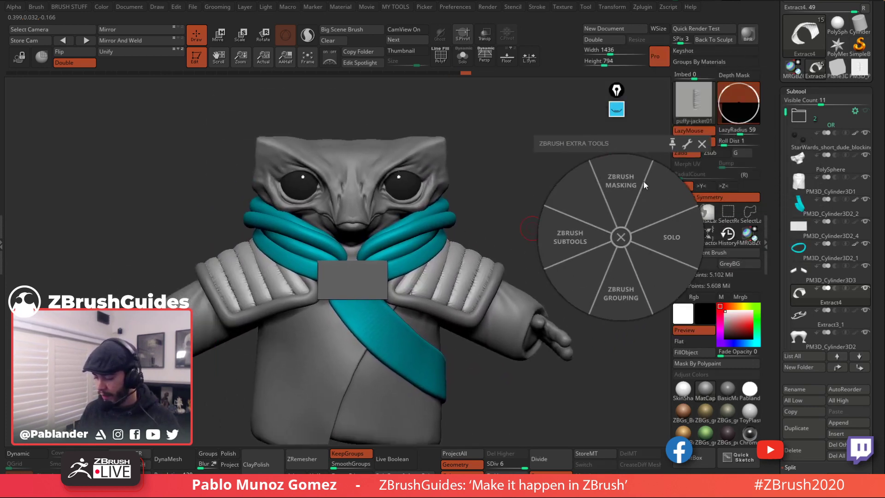
pyautogui.moveTo(650, 149); pyautogui.dragTo(609, 145)
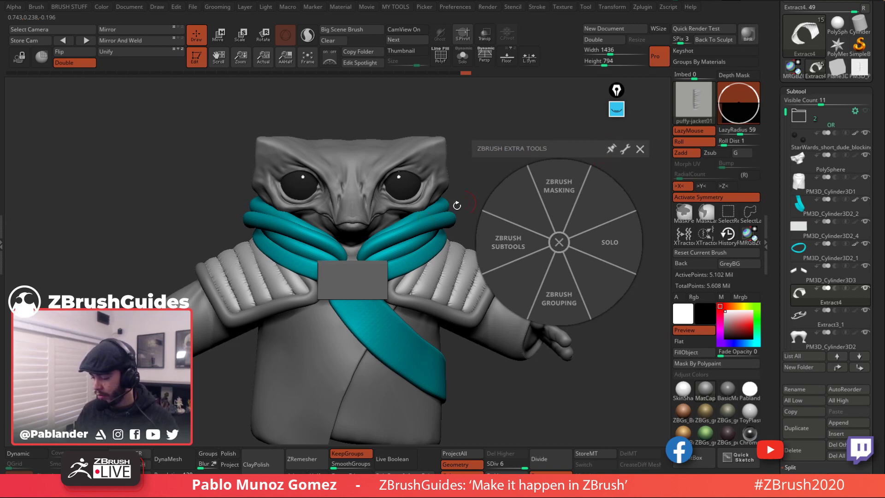
pyautogui.click(559, 242)
pyautogui.press('f')
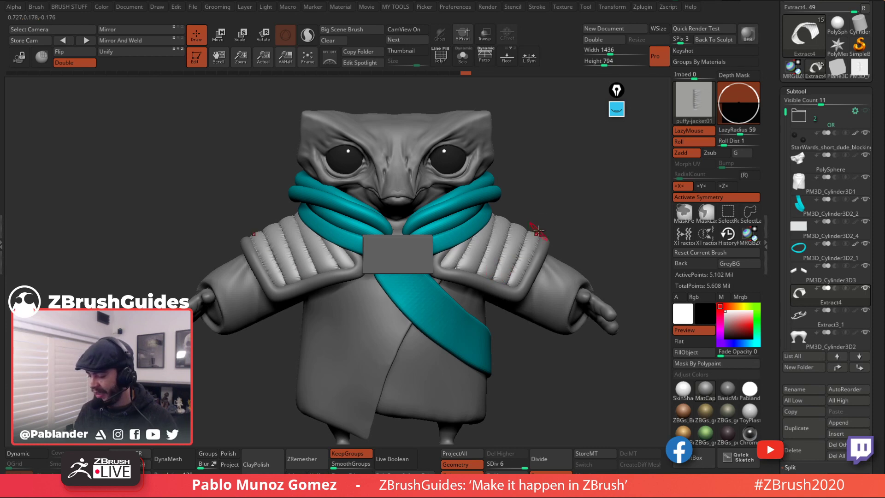
pyautogui.moveTo(539, 230)
pyautogui.mouseDown()
pyautogui.moveTo(555, 199)
pyautogui.moveTo(554, 209)
pyautogui.mouseUp()
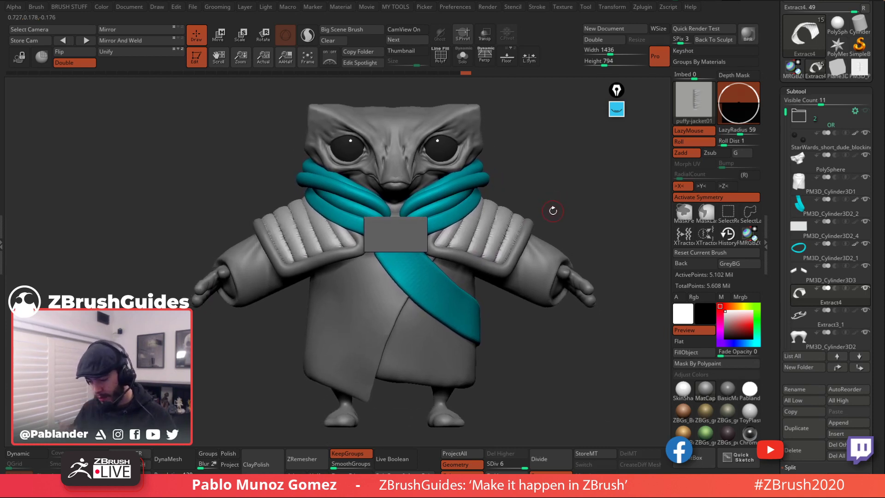
pyautogui.moveTo(540, 177); pyautogui.dragTo(545, 169)
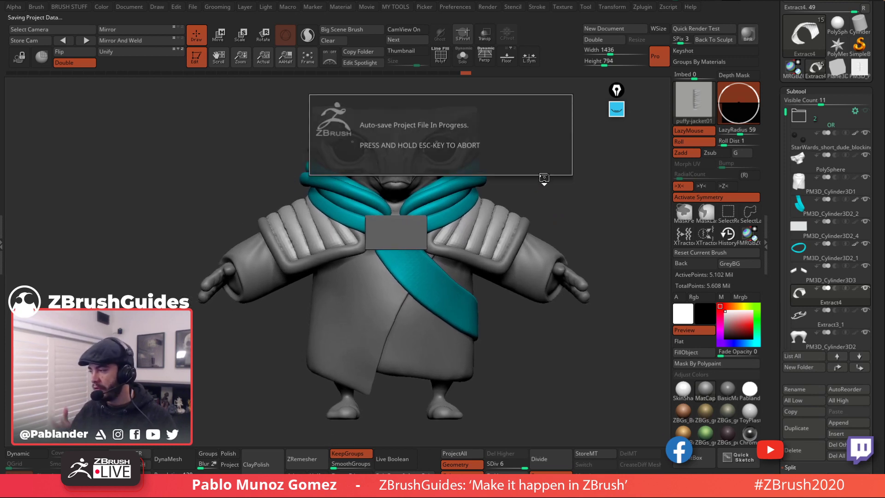
pyautogui.moveTo(536, 200)
pyautogui.mouseDown()
pyautogui.moveTo(537, 183)
pyautogui.moveTo(532, 192)
pyautogui.mouseUp()
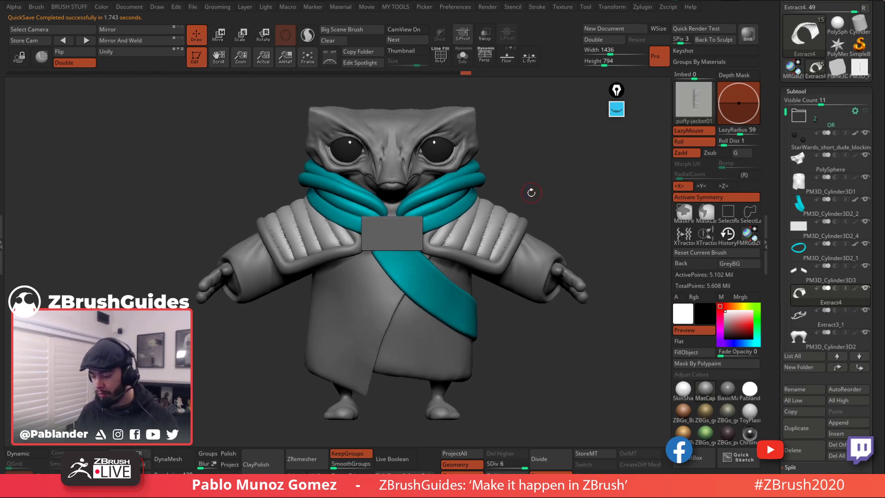
pyautogui.moveTo(587, 193); pyautogui.dragTo(581, 192)
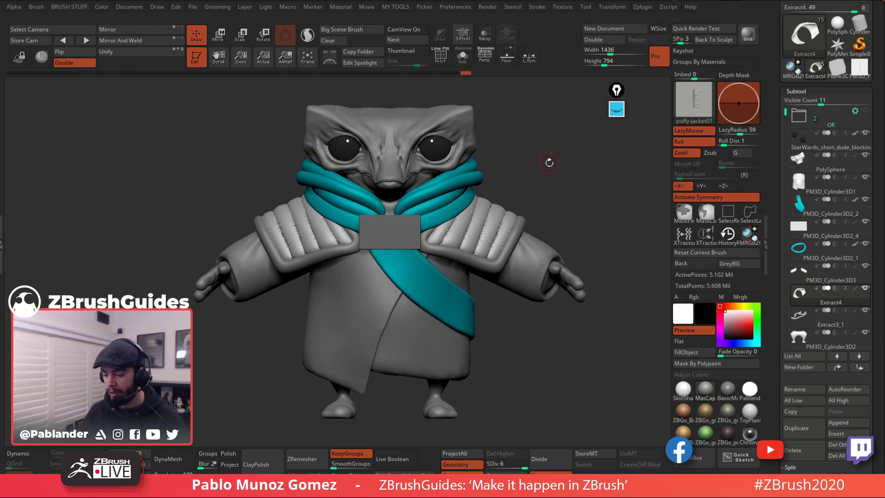
pyautogui.moveTo(548, 162); pyautogui.dragTo(555, 182)
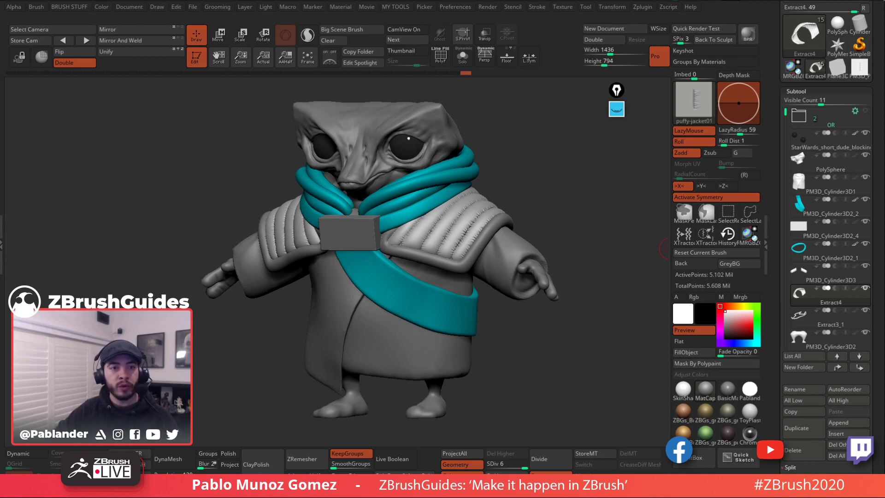
# Step: Switch to the browser's Instagram profile, maximize the window, and open the TEM student work story highlight
pyautogui.hotkey('alt', 'Tab')
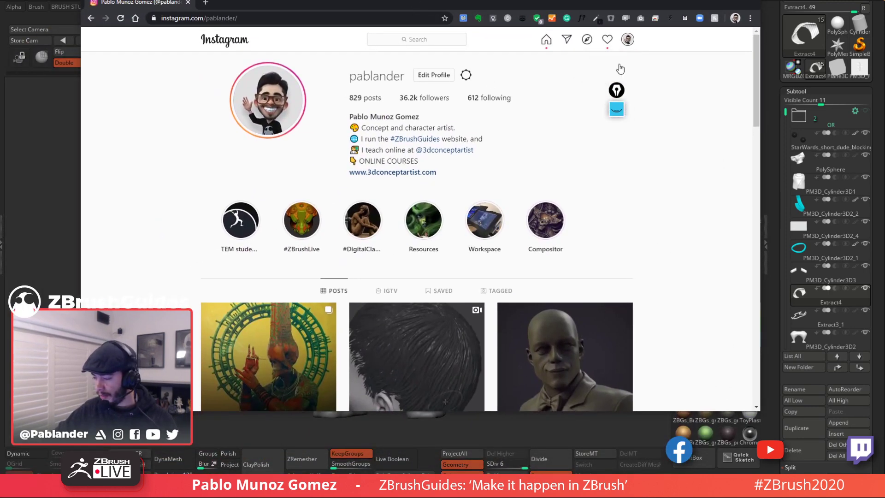
pyautogui.click(727, 4)
pyautogui.click(652, 16)
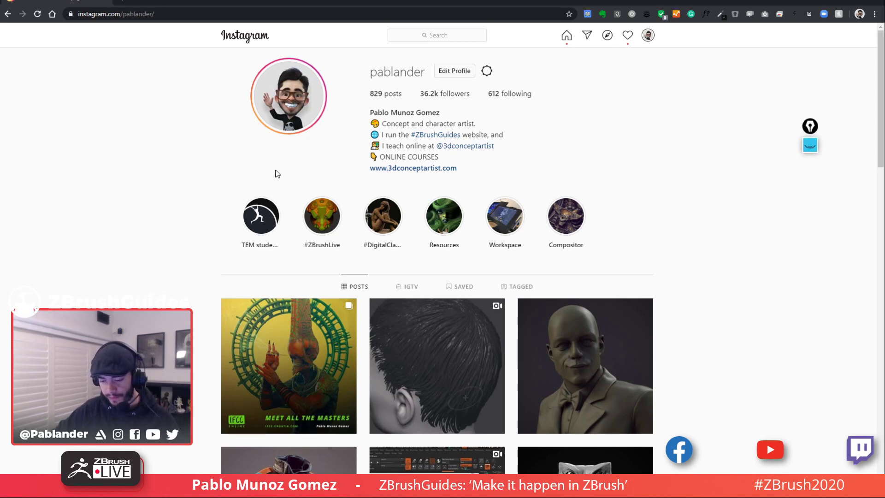
pyautogui.click(262, 228)
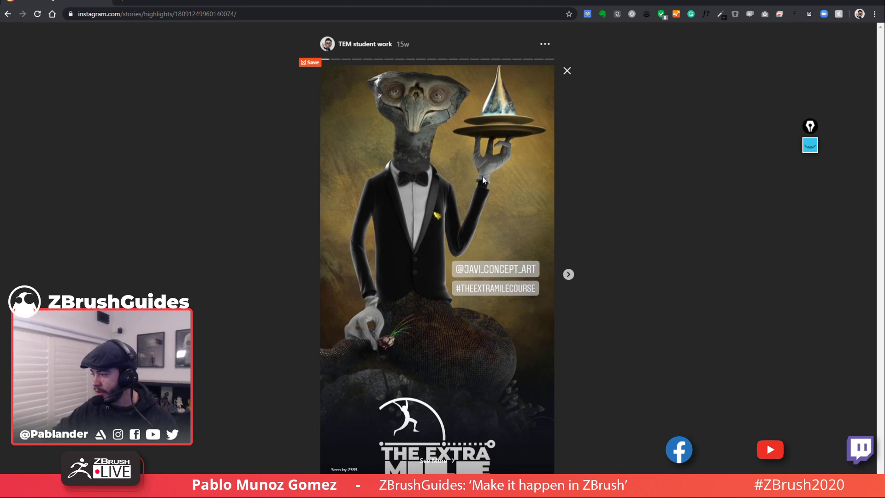
# Step: Browse the student artworks in the TEM student work highlight and continue into the following highlight
pyautogui.click(569, 274)
pyautogui.click(570, 276)
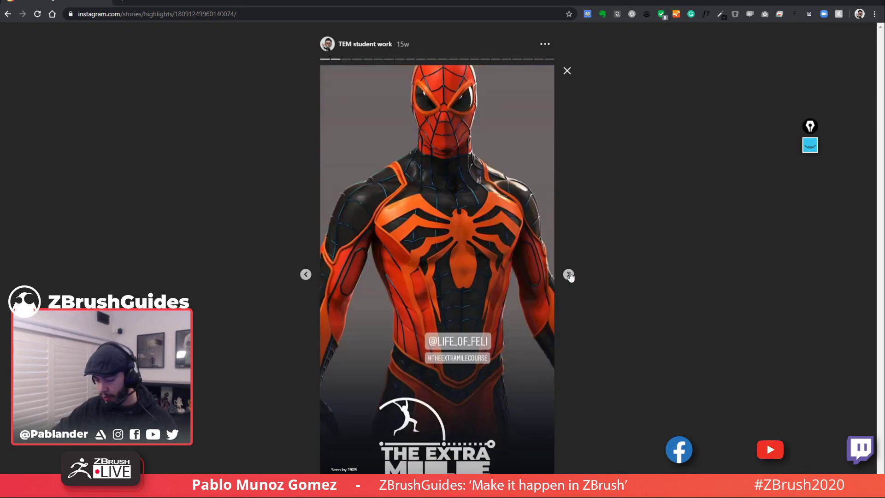
pyautogui.click(569, 274)
pyautogui.click(569, 275)
pyautogui.click(569, 275)
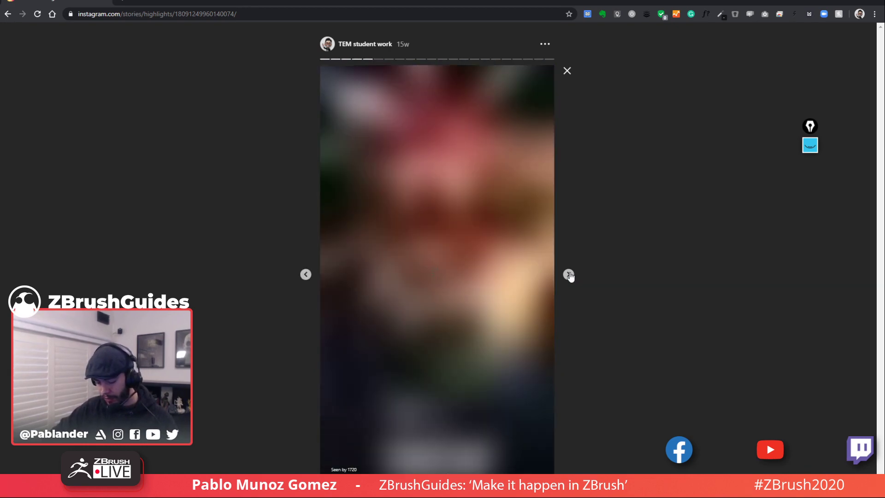
pyautogui.click(569, 275)
pyautogui.click(569, 274)
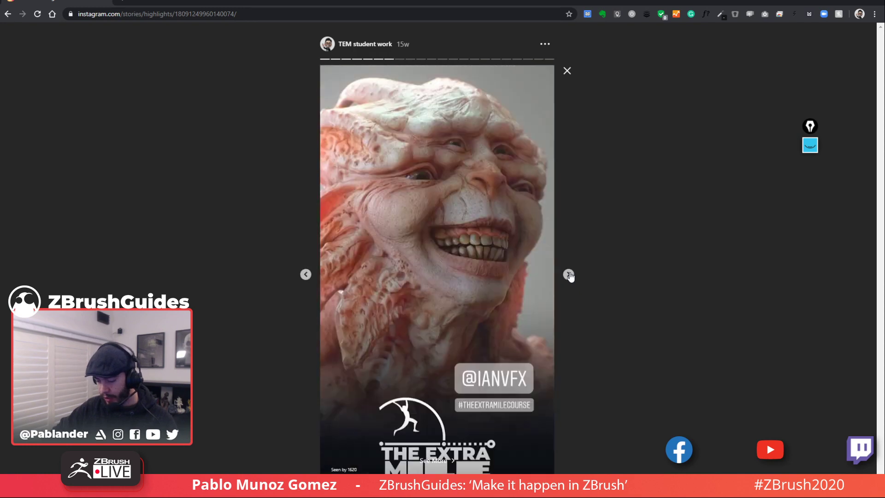
pyautogui.click(569, 274)
pyautogui.click(569, 275)
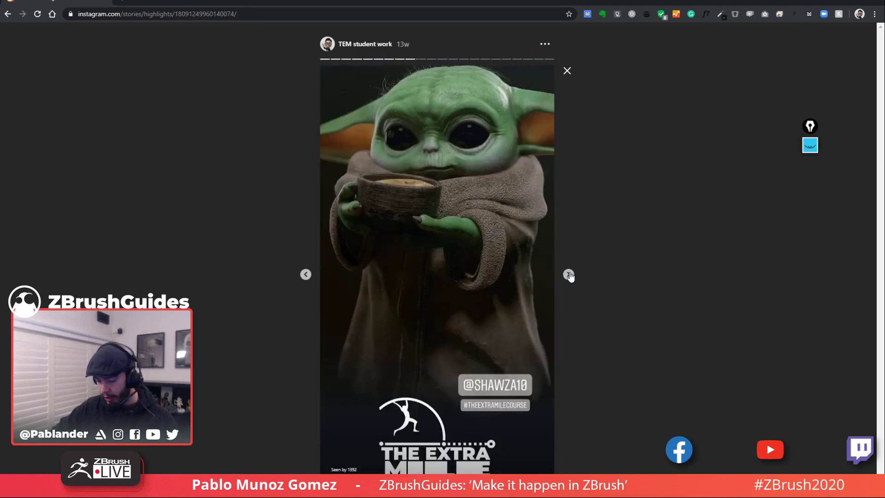
pyautogui.click(569, 275)
pyautogui.click(569, 274)
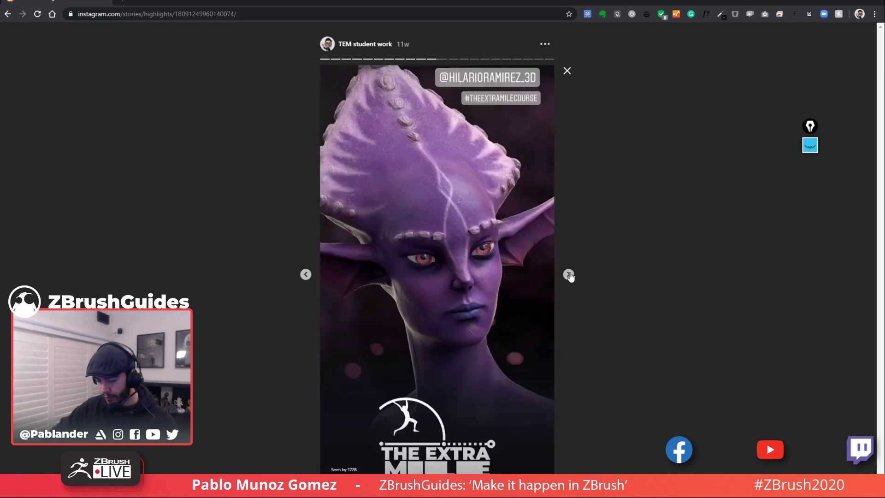
pyautogui.click(569, 275)
pyautogui.click(569, 275)
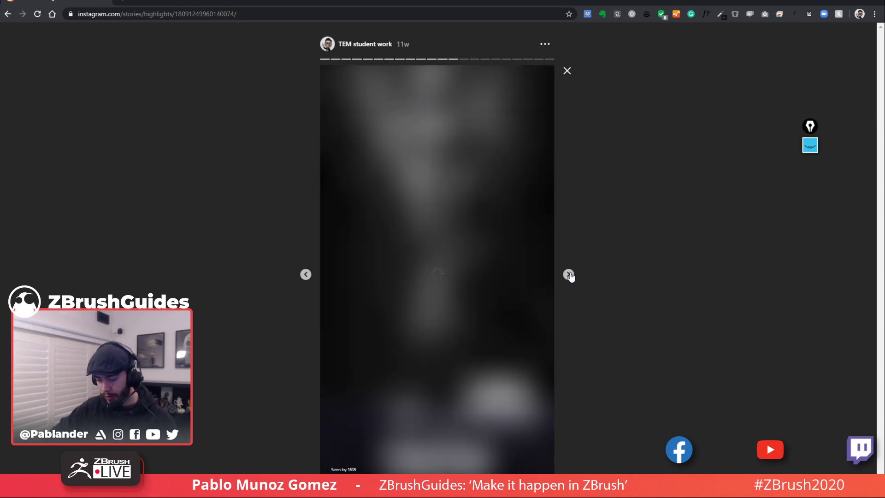
pyautogui.click(569, 274)
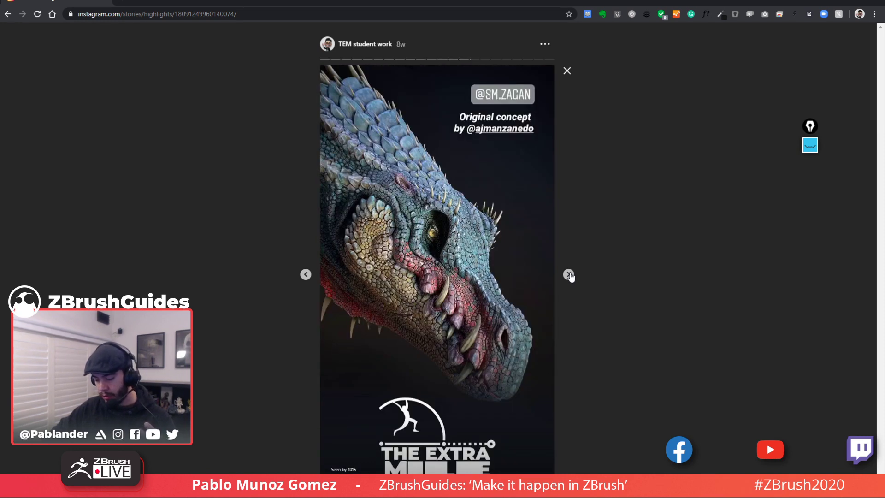
pyautogui.click(569, 275)
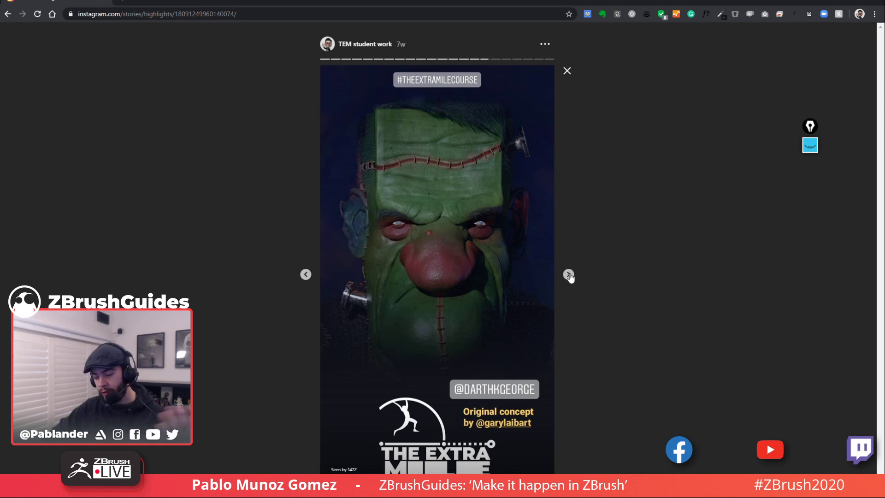
pyautogui.click(568, 275)
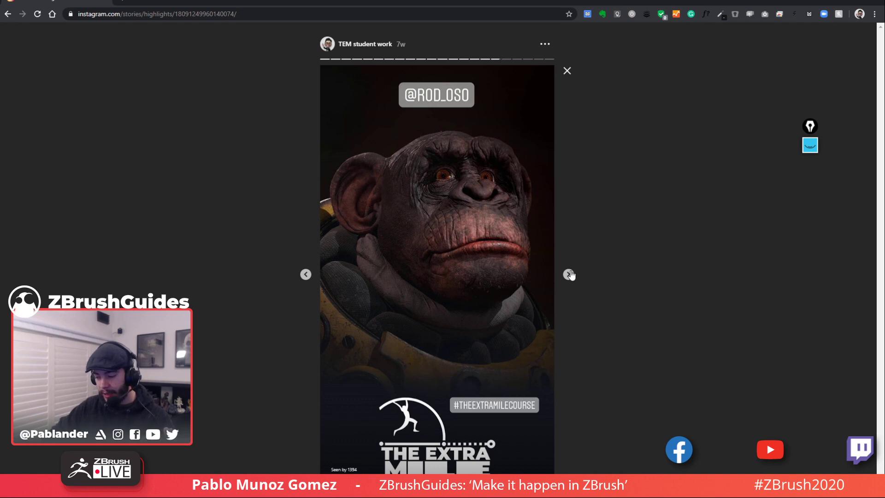
pyautogui.click(569, 275)
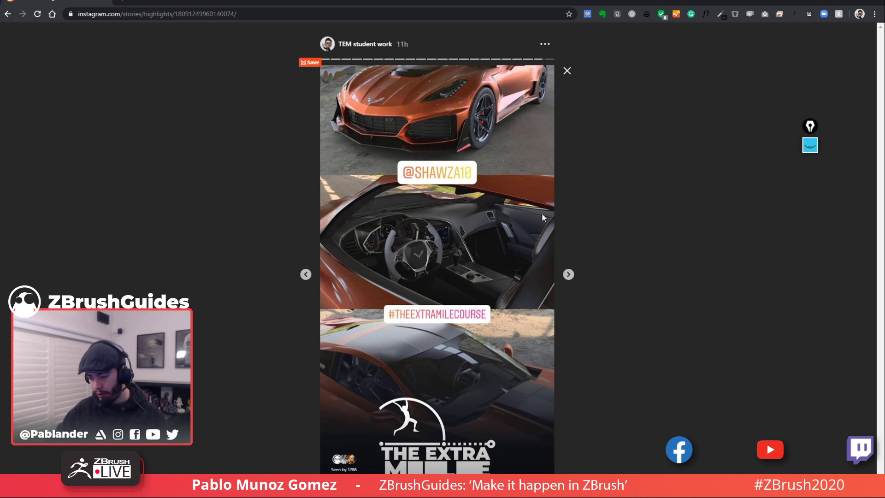
pyautogui.click(566, 277)
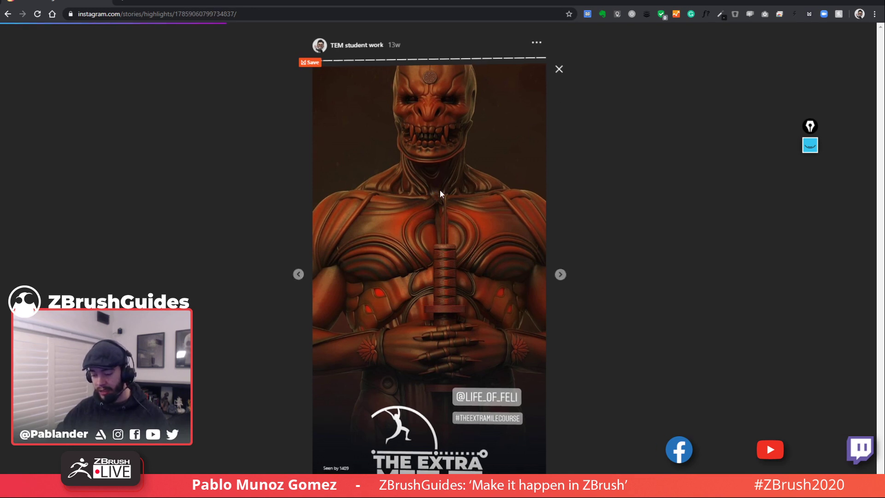
# Step: Switch back to ZBrush and return the character to a straight front view
pyautogui.hotkey('alt', 'Tab')
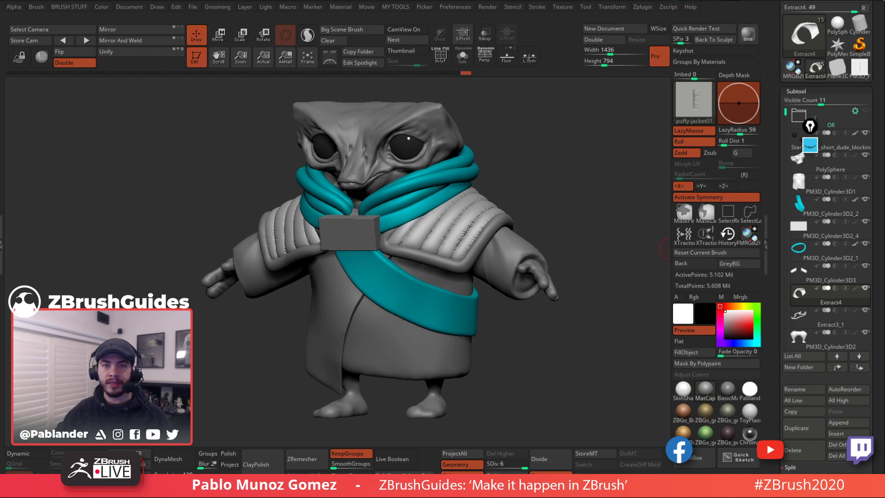
pyautogui.keyDown('shift'); pyautogui.moveTo(244, 149); pyautogui.dragTo(351, 145); pyautogui.keyUp('shift')
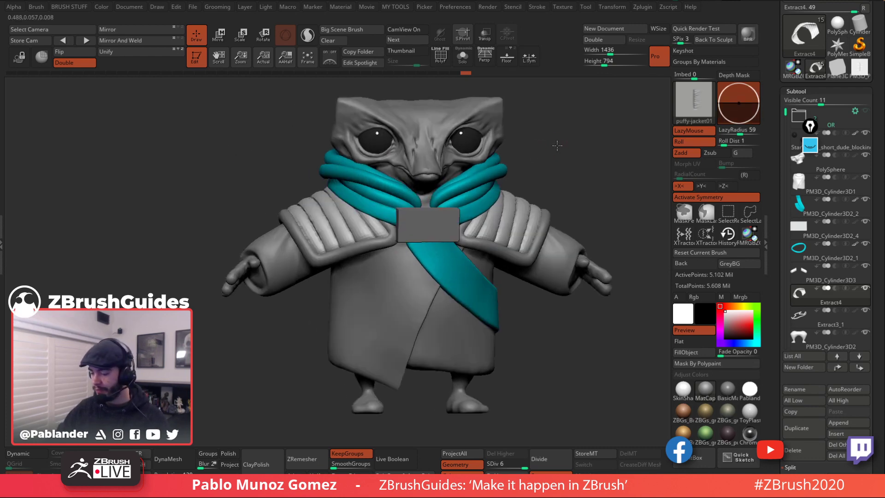
pyautogui.keyDown('alt'); pyautogui.moveTo(573, 138); pyautogui.dragTo(534, 139); pyautogui.keyUp('alt')
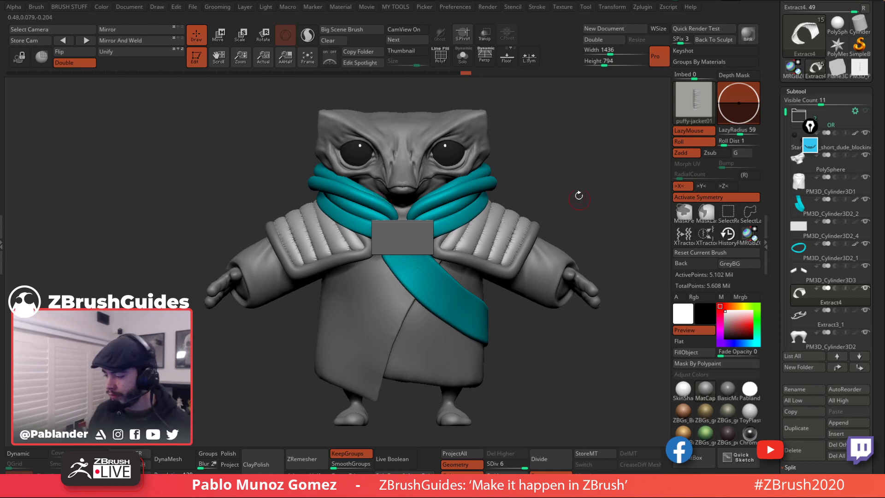
pyautogui.moveTo(579, 195)
pyautogui.mouseDown()
pyautogui.moveTo(549, 178)
pyautogui.moveTo(565, 195)
pyautogui.moveTo(552, 193)
pyautogui.mouseUp()
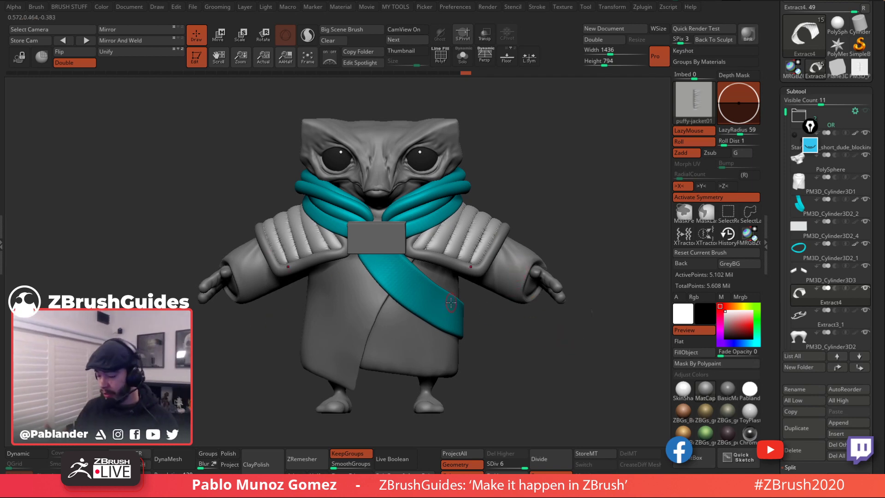
# Step: Hide the Extract3_1 border and stroke puckers along the lower front edge of the shoulder strip with the puffy-jacket01 brush
pyautogui.keyDown('ctrl'); pyautogui.moveTo(464, 224); pyautogui.dragTo(477, 282, button='right'); pyautogui.keyUp('ctrl')
pyautogui.keyDown('alt'); pyautogui.moveTo(449, 257); pyautogui.dragTo(472, 251, button='right'); pyautogui.keyUp('alt')
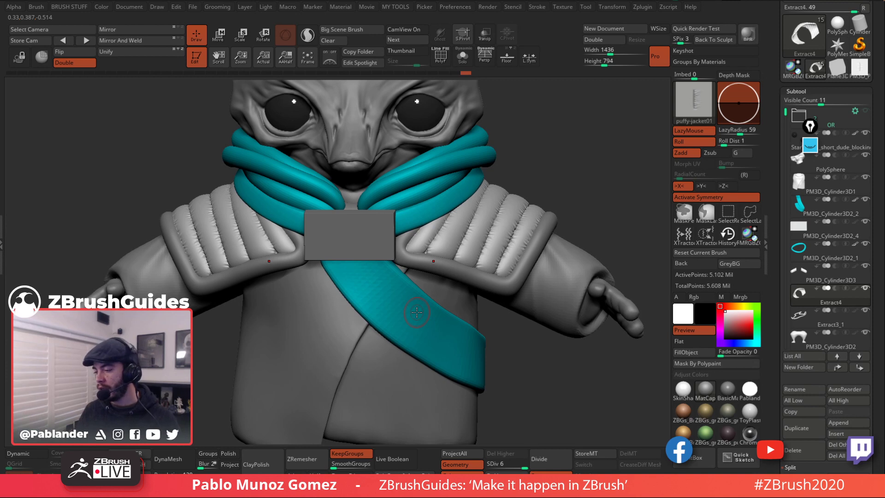
pyautogui.keyDown('alt'); pyautogui.moveTo(478, 198); pyautogui.dragTo(520, 201, button='right'); pyautogui.keyUp('alt')
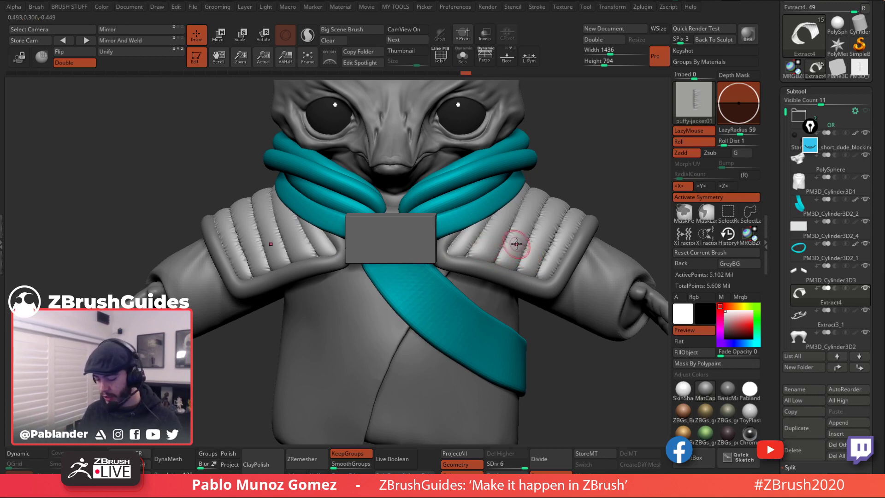
pyautogui.keyDown('ctrl'); pyautogui.moveTo(480, 246); pyautogui.dragTo(435, 260, button='right'); pyautogui.keyUp('ctrl')
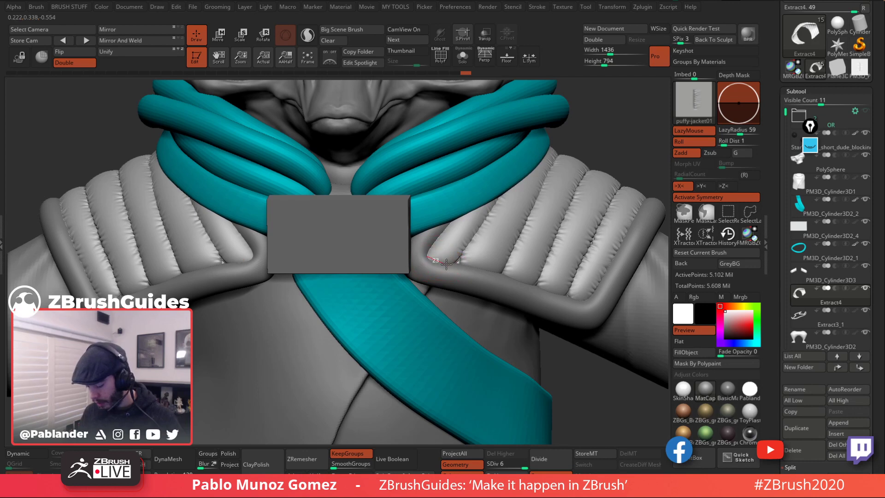
pyautogui.moveTo(480, 233)
pyautogui.keyDown('ctrl'); pyautogui.mouseDown(button='right')
pyautogui.moveTo(521, 251)
pyautogui.moveTo(472, 272)
pyautogui.mouseUp(button='right'); pyautogui.keyUp('ctrl')
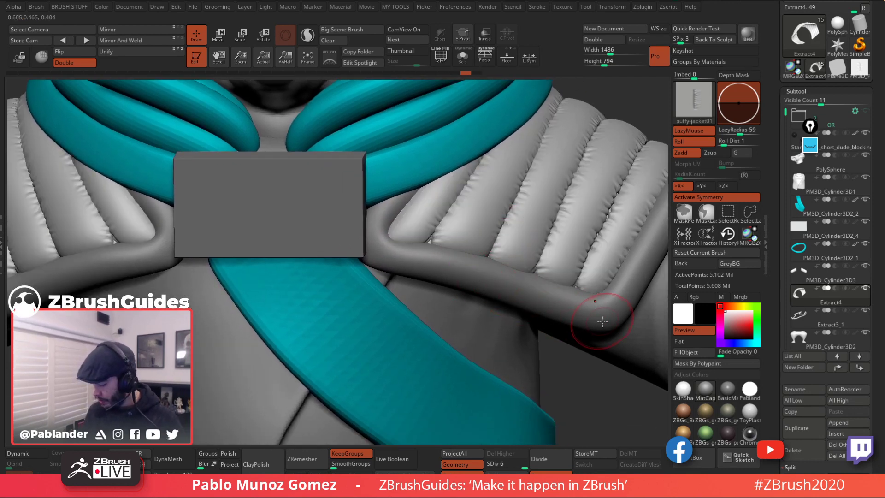
pyautogui.keyDown('alt'); pyautogui.moveTo(594, 270); pyautogui.dragTo(558, 259, button='right'); pyautogui.keyUp('alt')
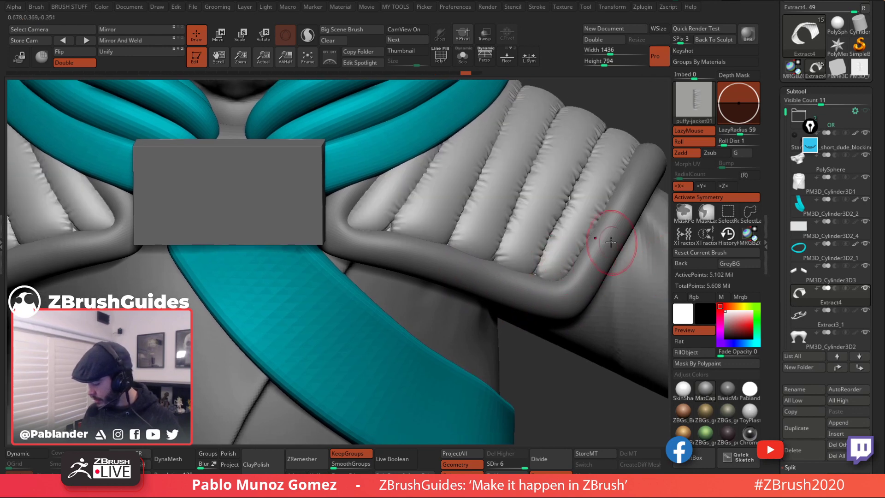
pyautogui.hotkey('ctrl', 'z')
pyautogui.moveTo(510, 254); pyautogui.dragTo(475, 240, button='right')
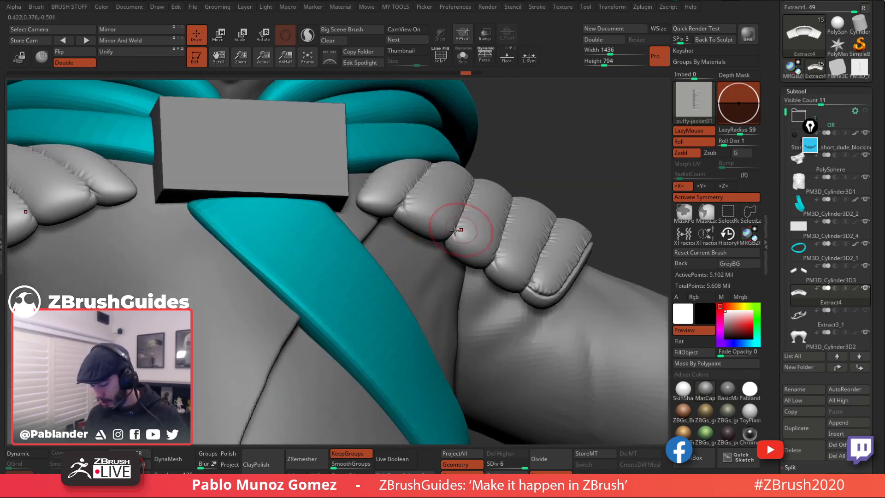
pyautogui.moveTo(391, 214)
pyautogui.mouseDown()
pyautogui.moveTo(404, 203)
pyautogui.moveTo(407, 221)
pyautogui.moveTo(405, 205)
pyautogui.moveTo(400, 210)
pyautogui.moveTo(440, 240)
pyautogui.moveTo(475, 231)
pyautogui.moveTo(452, 234)
pyautogui.mouseUp()
pyautogui.moveTo(474, 265)
pyautogui.mouseDown()
pyautogui.moveTo(507, 269)
pyautogui.moveTo(461, 240)
pyautogui.moveTo(513, 273)
pyautogui.moveTo(494, 261)
pyautogui.mouseUp()
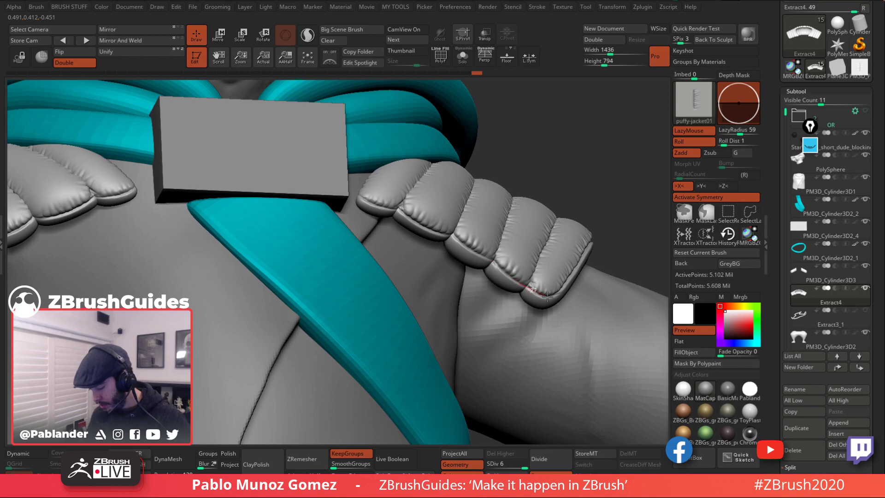
pyautogui.moveTo(547, 296); pyautogui.dragTo(549, 296)
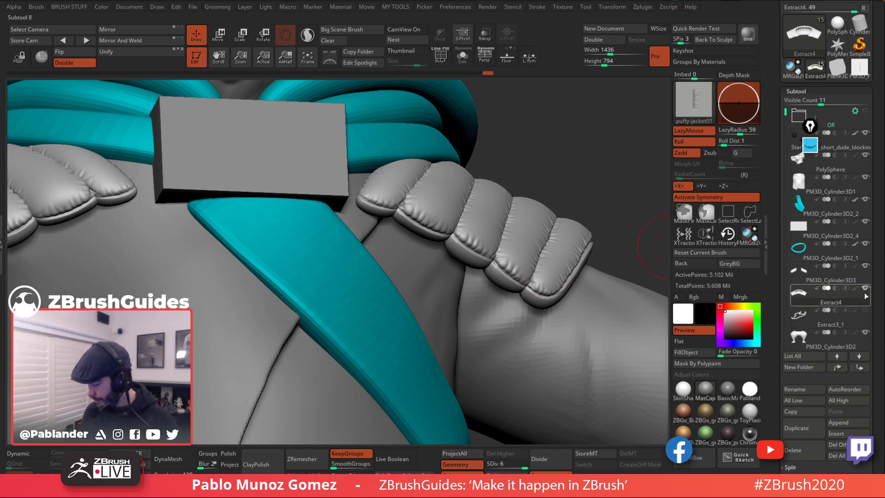
# Step: Show the Extract3_1 border, hide it again at the character's back, and stroke puckers along the shoulder strip's lower back edge
pyautogui.click(865, 311)
pyautogui.moveTo(574, 249); pyautogui.dragTo(290, 277, button='right')
pyautogui.click(865, 310)
pyautogui.moveTo(365, 261)
pyautogui.mouseDown()
pyautogui.moveTo(425, 244)
pyautogui.moveTo(508, 238)
pyautogui.mouseUp()
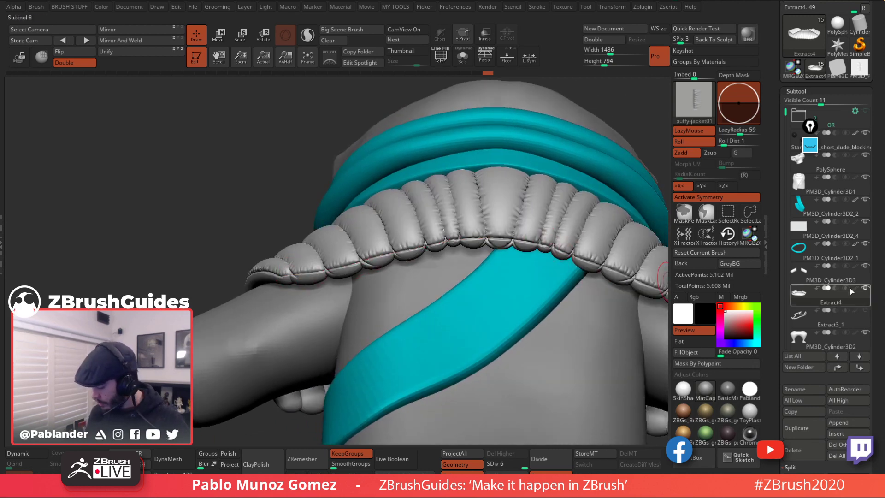
# Step: Show the Extract3_1 border again and review the puckered shoulder strip around the character's back
pyautogui.click(866, 310)
pyautogui.moveTo(503, 288); pyautogui.dragTo(499, 275, button='right')
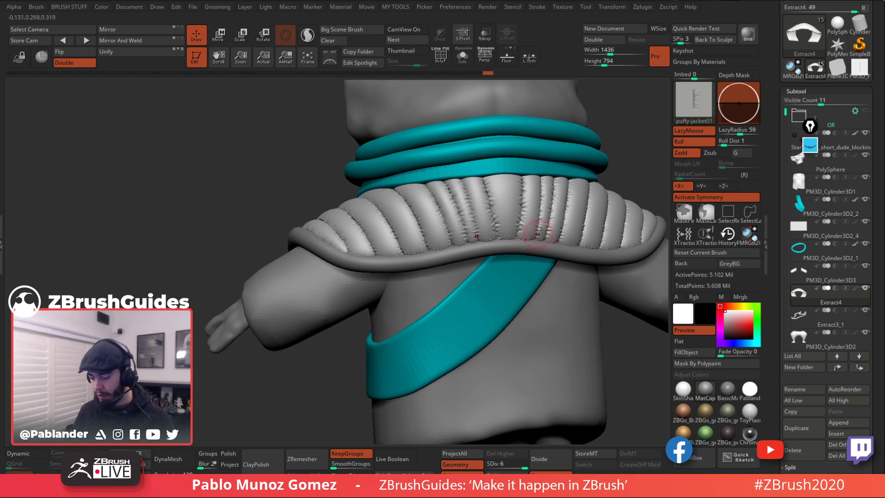
pyautogui.moveTo(453, 226); pyautogui.dragTo(509, 227, button='right')
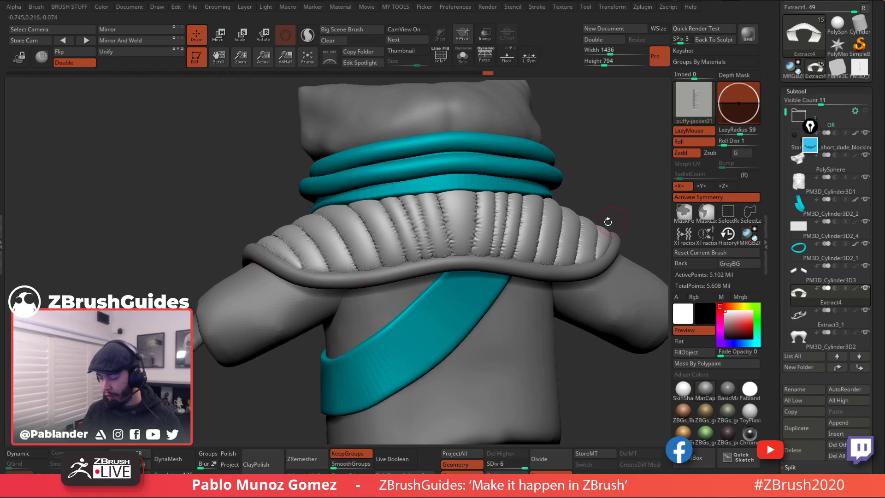
pyautogui.moveTo(522, 246); pyautogui.dragTo(561, 234, button='right')
# Step: Make the Extract3_1 border the active subtool and switch to the puffy-jacket02 brush
pyautogui.keyDown('alt'); pyautogui.click(565, 222); pyautogui.keyUp('alt')
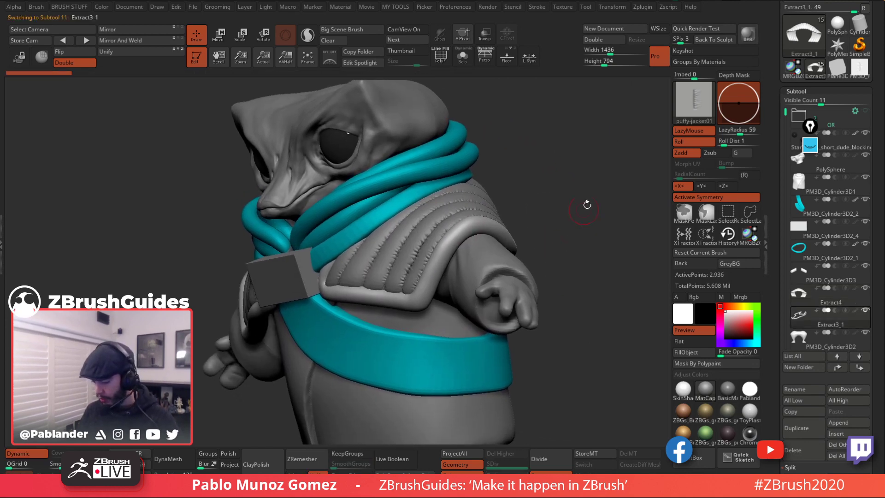
pyautogui.click(696, 103)
pyautogui.click(82, 134)
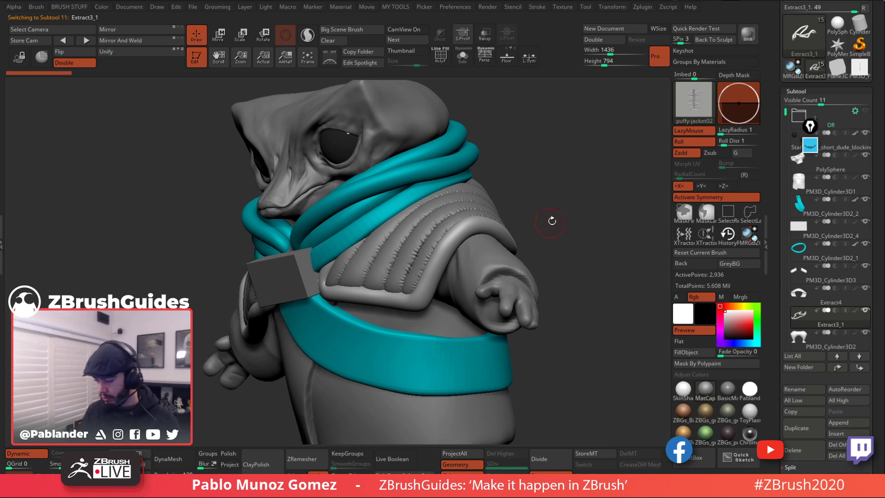
pyautogui.moveTo(552, 221); pyautogui.dragTo(650, 142, button='right')
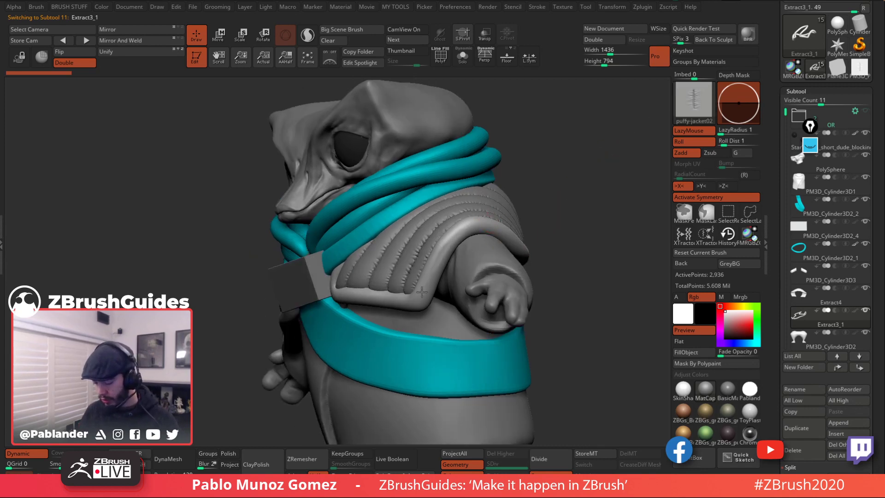
pyautogui.moveTo(422, 292); pyautogui.dragTo(522, 239)
# Step: Set the border's SmoothSubdiv to 4, apply its dynamic subdivision, and divide the mesh once more to SDiv 6
pyautogui.scroll(-10, 818, 147)
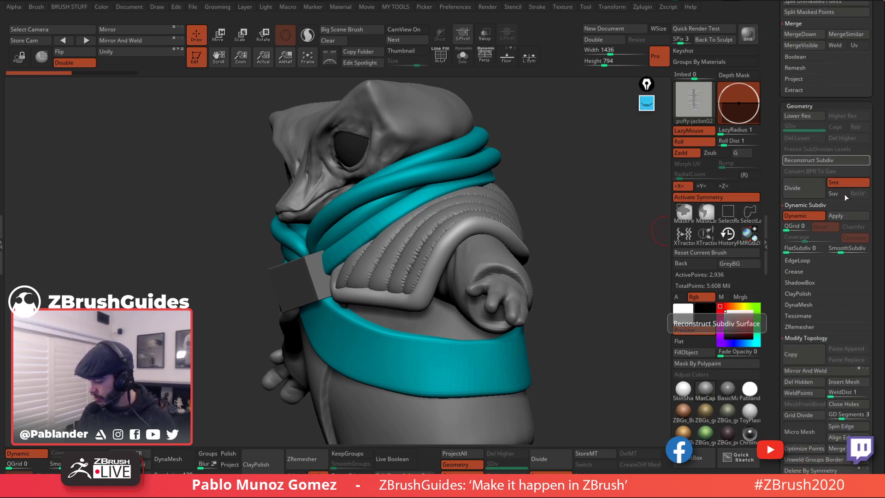
pyautogui.moveTo(843, 249); pyautogui.dragTo(851, 249)
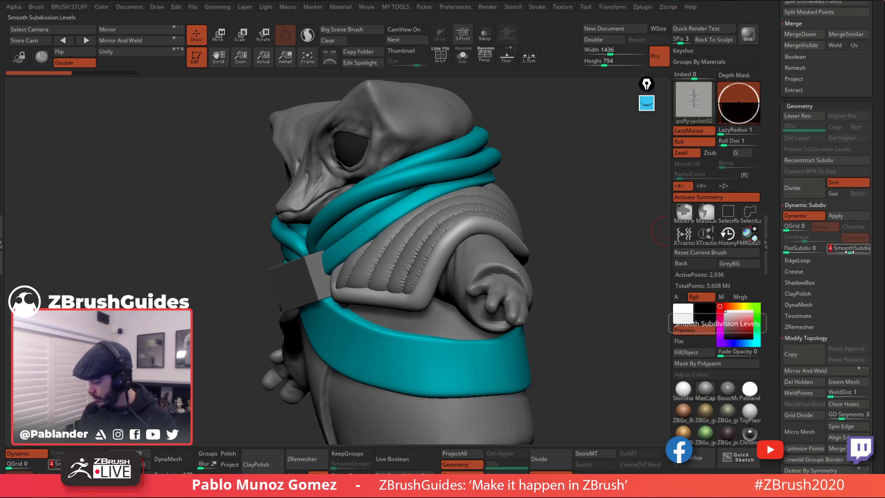
pyautogui.click(845, 214)
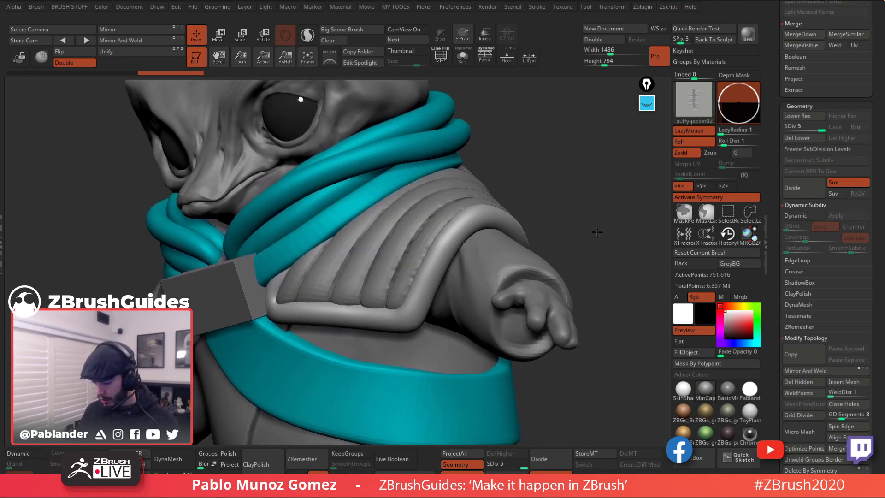
pyautogui.click(463, 56)
pyautogui.click(464, 58)
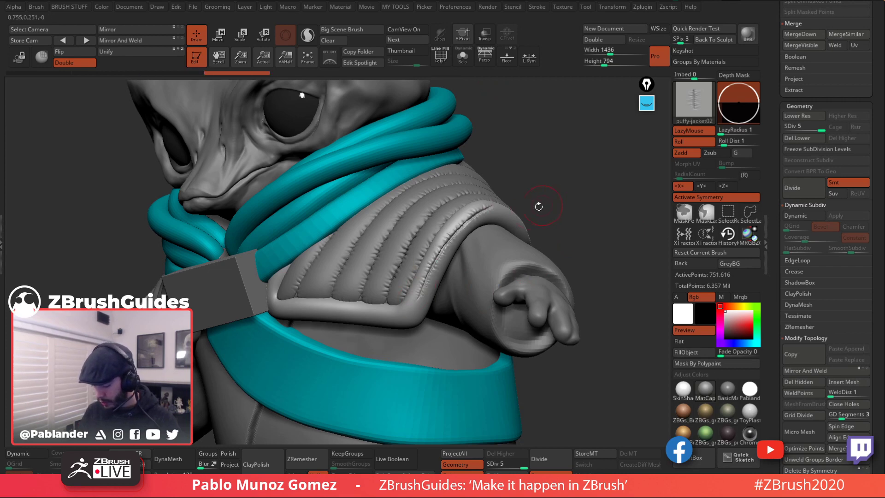
pyautogui.keyDown('alt'); pyautogui.moveTo(539, 207); pyautogui.dragTo(469, 294); pyautogui.keyUp('alt')
pyautogui.hotkey('ctrl', 'd')
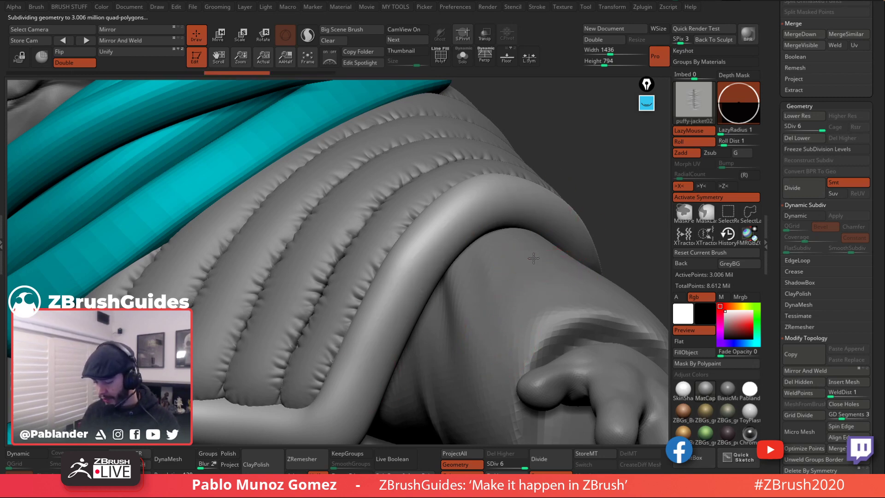
# Step: Isolate the border from the rest of the character and set the brush's LazyRadius to 56
pyautogui.keyDown('ctrl'); pyautogui.moveTo(553, 279); pyautogui.dragTo(537, 228, button='right'); pyautogui.keyUp('ctrl')
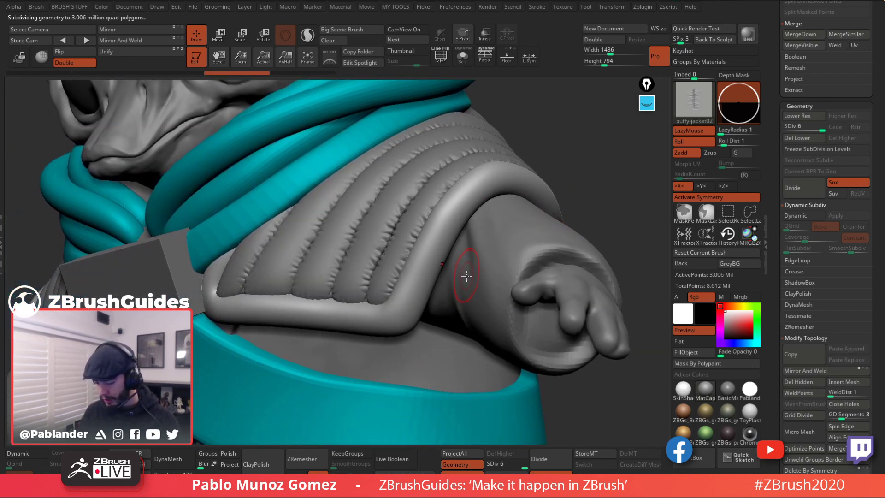
pyautogui.moveTo(467, 276); pyautogui.dragTo(541, 107, button='right')
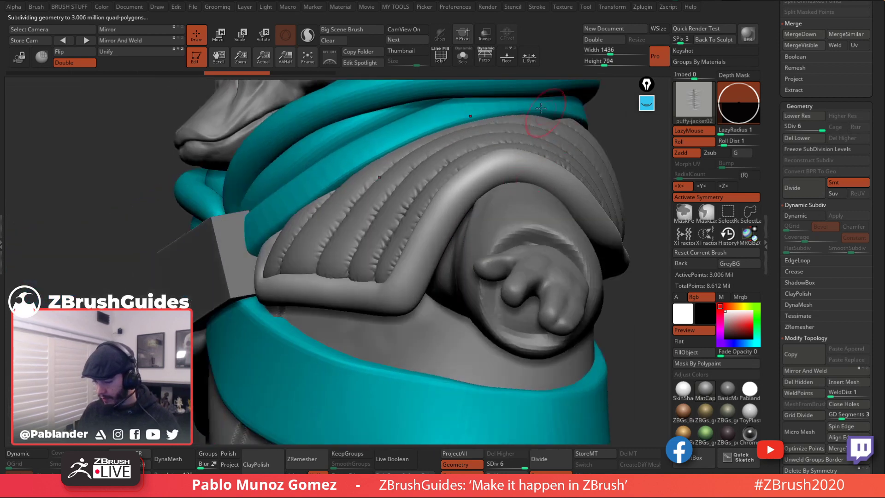
pyautogui.click(464, 58)
pyautogui.moveTo(585, 150); pyautogui.dragTo(553, 194, button='right')
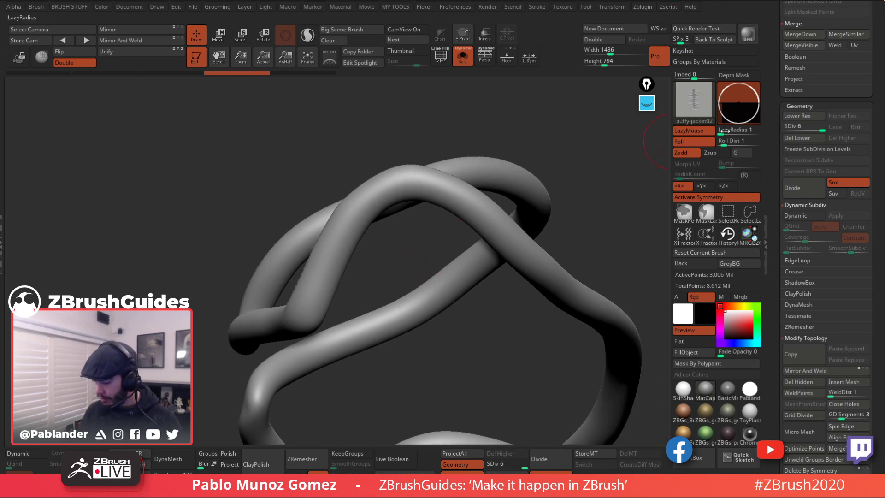
pyautogui.moveTo(722, 130); pyautogui.dragTo(743, 130)
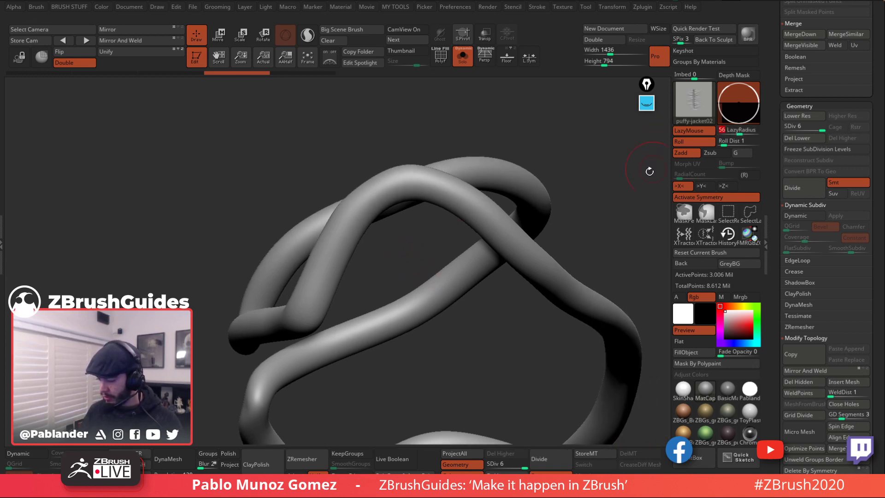
pyautogui.moveTo(647, 173); pyautogui.dragTo(544, 195, button='right')
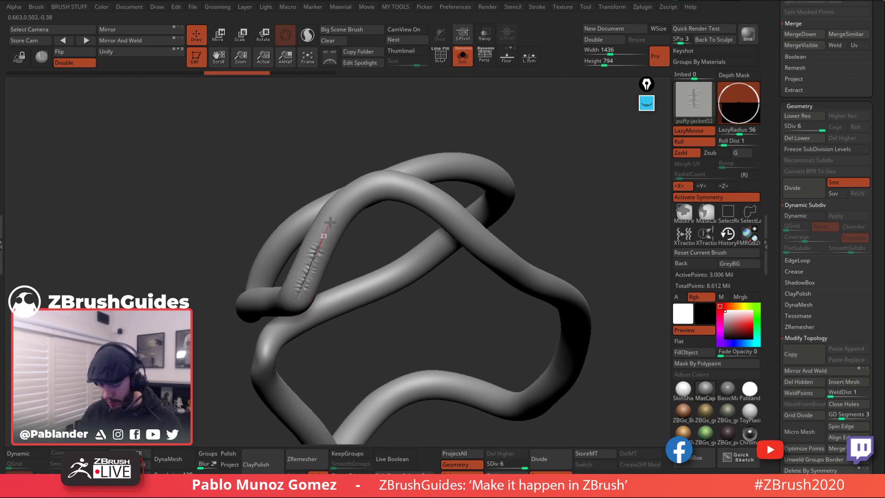
# Step: Stroke puffy-jacket02 puckers along the border's arch over the shoulder and on across its back section
pyautogui.moveTo(330, 223); pyautogui.dragTo(362, 190)
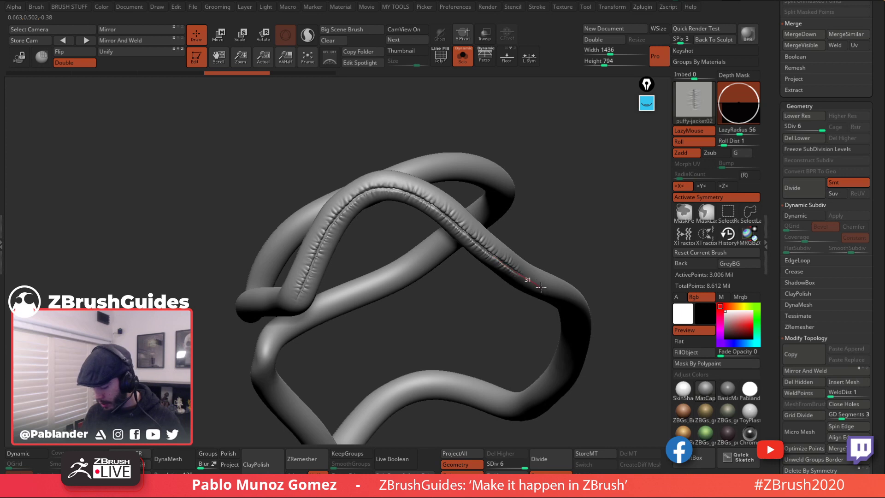
pyautogui.moveTo(587, 307); pyautogui.dragTo(595, 300)
pyautogui.moveTo(629, 271)
pyautogui.mouseDown(button='right')
pyautogui.moveTo(651, 244)
pyautogui.moveTo(592, 168)
pyautogui.moveTo(467, 208)
pyautogui.mouseUp(button='right')
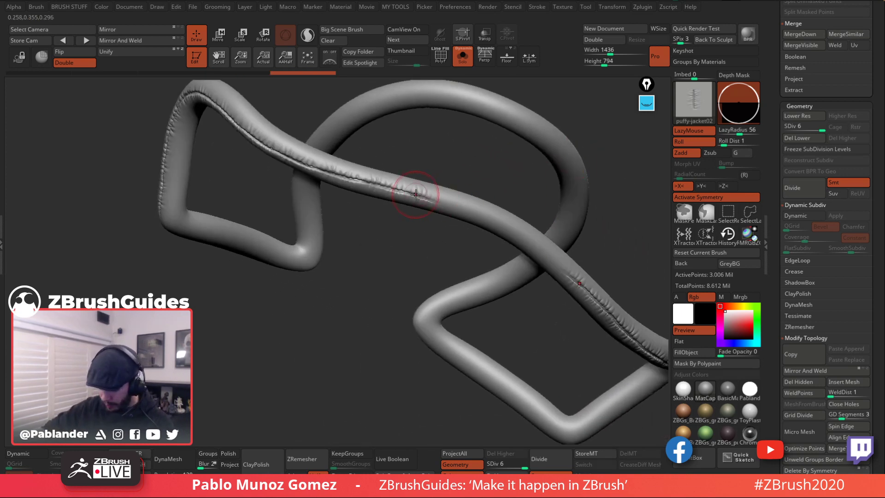
pyautogui.moveTo(493, 215); pyautogui.dragTo(535, 240)
# Step: Continue the pucker seam from the front shoulder corner along the border's lower front edge to its end
pyautogui.moveTo(535, 240)
pyautogui.mouseDown(button='right')
pyautogui.moveTo(569, 200)
pyautogui.moveTo(563, 273)
pyautogui.moveTo(518, 245)
pyautogui.moveTo(595, 219)
pyautogui.moveTo(509, 192)
pyautogui.moveTo(507, 211)
pyautogui.mouseUp(button='right')
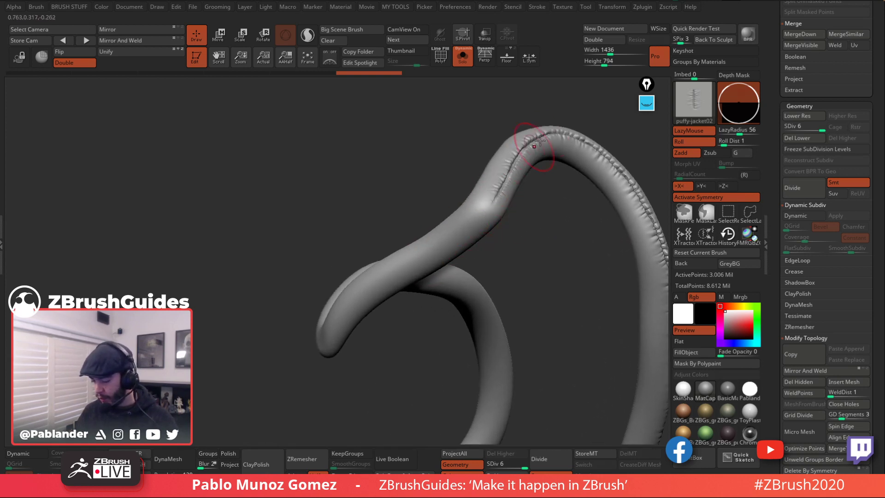
pyautogui.moveTo(508, 174)
pyautogui.mouseDown()
pyautogui.moveTo(484, 197)
pyautogui.moveTo(489, 210)
pyautogui.mouseUp()
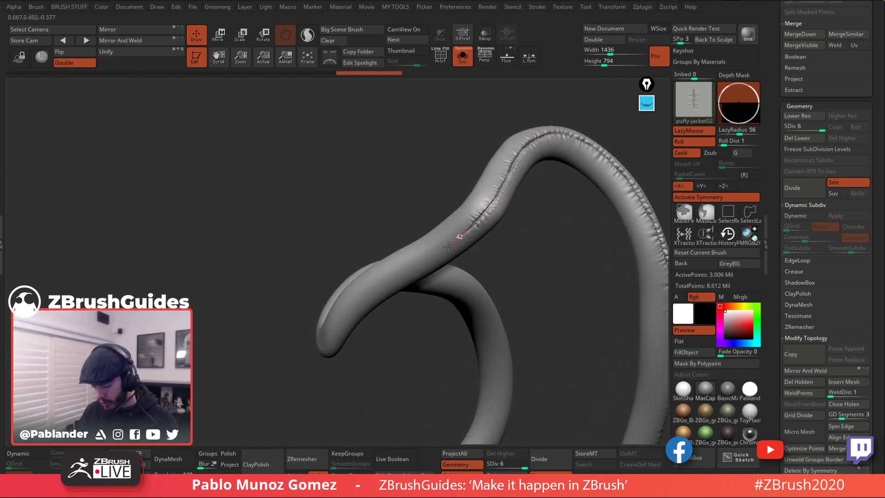
pyautogui.moveTo(448, 247)
pyautogui.mouseDown()
pyautogui.moveTo(383, 279)
pyautogui.moveTo(352, 308)
pyautogui.mouseUp()
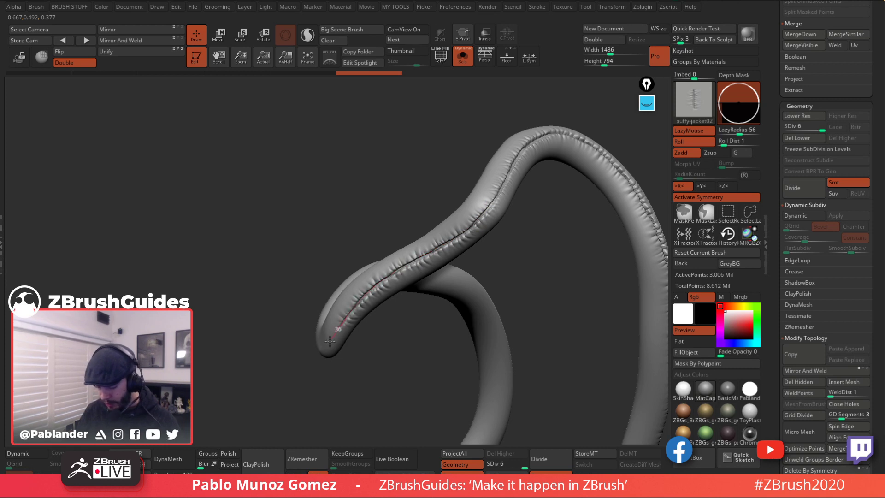
pyautogui.moveTo(330, 340); pyautogui.dragTo(333, 344)
# Step: Carry the pucker seam around the border's front end and along its long inner curve
pyautogui.moveTo(352, 361)
pyautogui.mouseDown(button='right')
pyautogui.moveTo(416, 294)
pyautogui.moveTo(481, 249)
pyautogui.mouseUp(button='right')
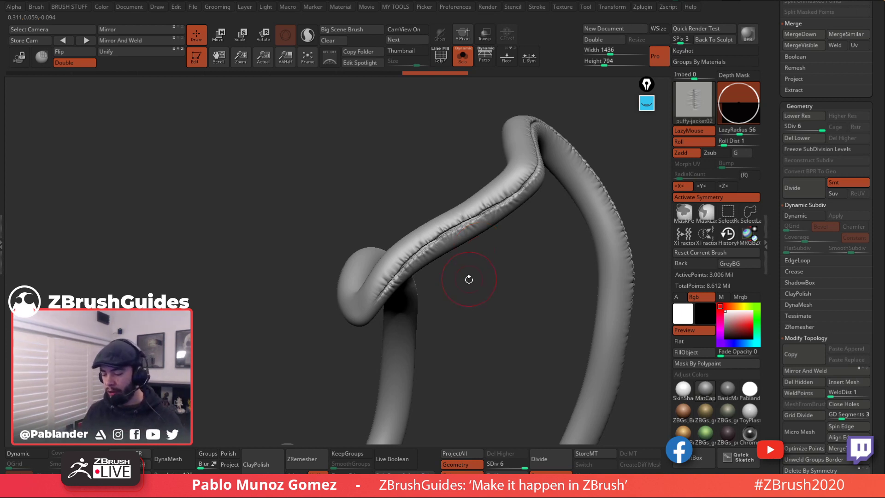
pyautogui.moveTo(468, 278); pyautogui.dragTo(496, 252, button='right')
pyautogui.moveTo(535, 203); pyautogui.dragTo(419, 219, button='right')
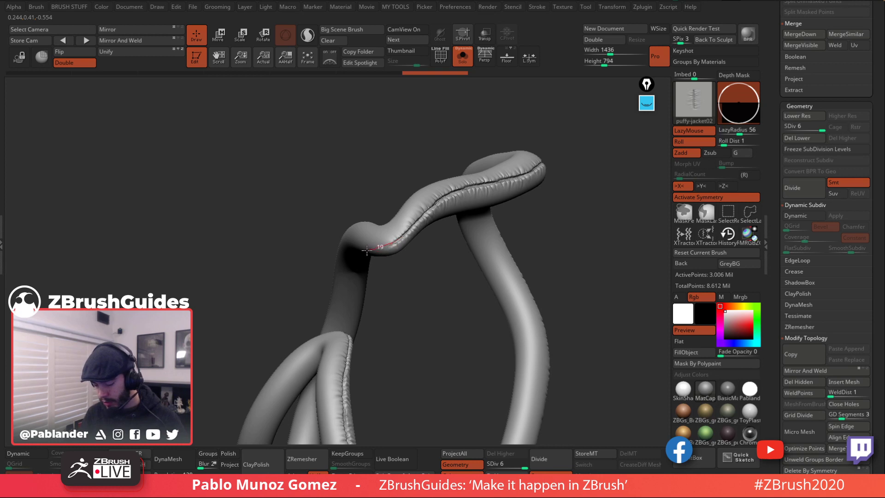
pyautogui.moveTo(342, 236); pyautogui.dragTo(475, 167, button='right')
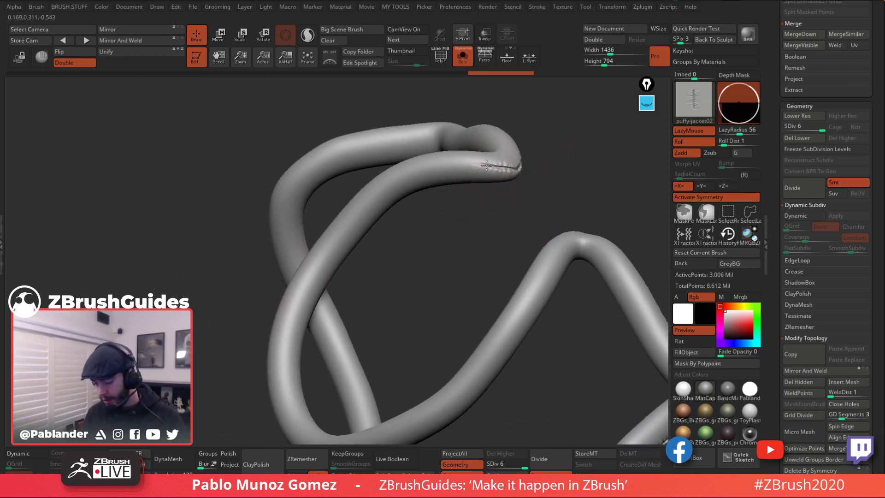
pyautogui.moveTo(437, 170); pyautogui.dragTo(477, 165)
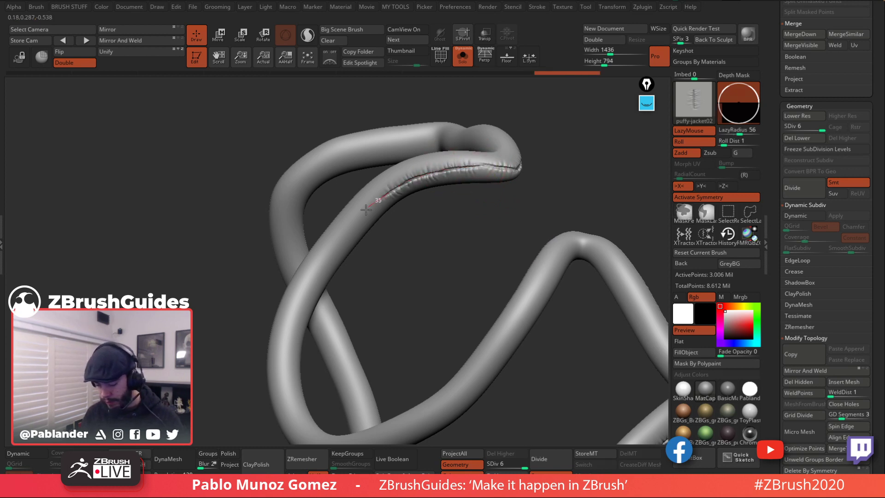
pyautogui.moveTo(367, 210)
pyautogui.mouseDown()
pyautogui.moveTo(291, 311)
pyautogui.moveTo(283, 392)
pyautogui.mouseUp()
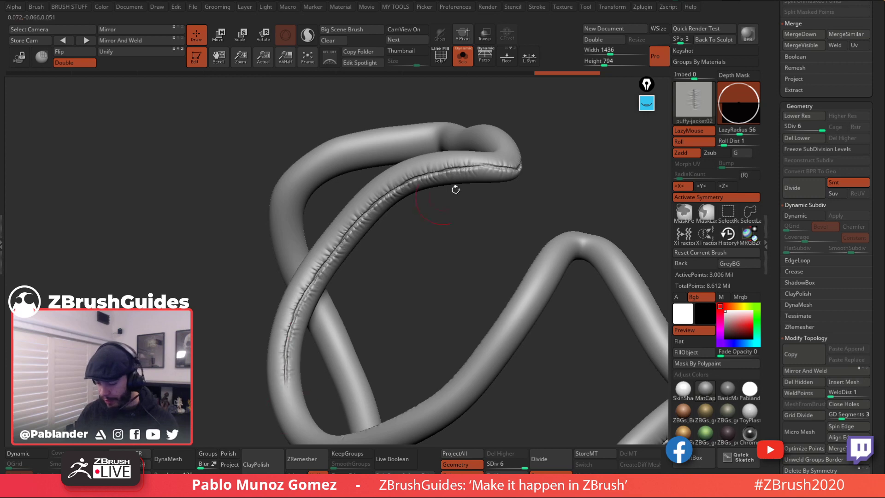
# Step: Fill the remaining gap in the border's inner pucker seam and bring back the full character in front view
pyautogui.moveTo(482, 166)
pyautogui.mouseDown(button='right')
pyautogui.moveTo(478, 207)
pyautogui.moveTo(484, 193)
pyautogui.mouseUp(button='right')
pyautogui.moveTo(507, 139)
pyautogui.mouseDown(button='right')
pyautogui.moveTo(495, 232)
pyautogui.moveTo(386, 184)
pyautogui.moveTo(411, 185)
pyautogui.mouseUp(button='right')
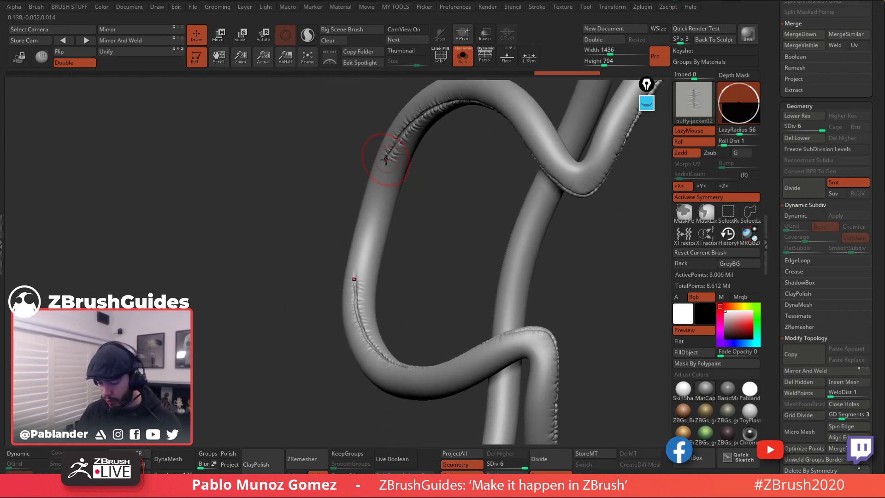
pyautogui.moveTo(370, 216); pyautogui.dragTo(362, 252)
pyautogui.moveTo(549, 249)
pyautogui.mouseDown(button='right')
pyautogui.moveTo(598, 182)
pyautogui.moveTo(545, 179)
pyautogui.moveTo(578, 170)
pyautogui.moveTo(527, 179)
pyautogui.moveTo(503, 254)
pyautogui.moveTo(587, 214)
pyautogui.moveTo(492, 280)
pyautogui.mouseUp(button='right')
pyautogui.hotkey('shift', 'alt', 's')
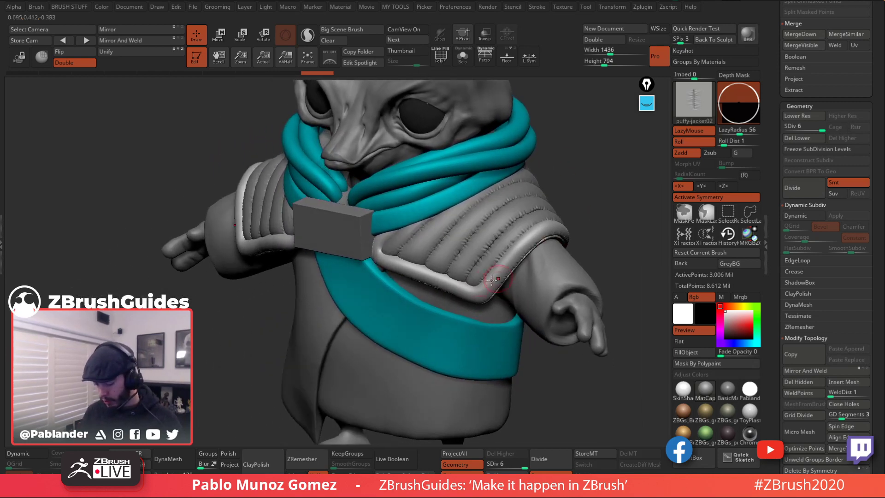
pyautogui.moveTo(448, 226); pyautogui.dragTo(567, 186, button='right')
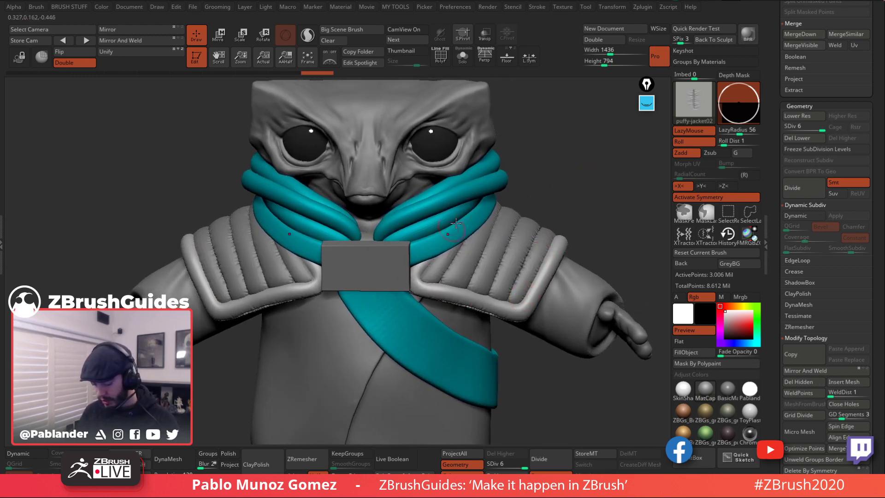
# Step: Switch to the PM_sharpy brush and choose a light red colour
pyautogui.click(694, 101)
pyautogui.press('b')
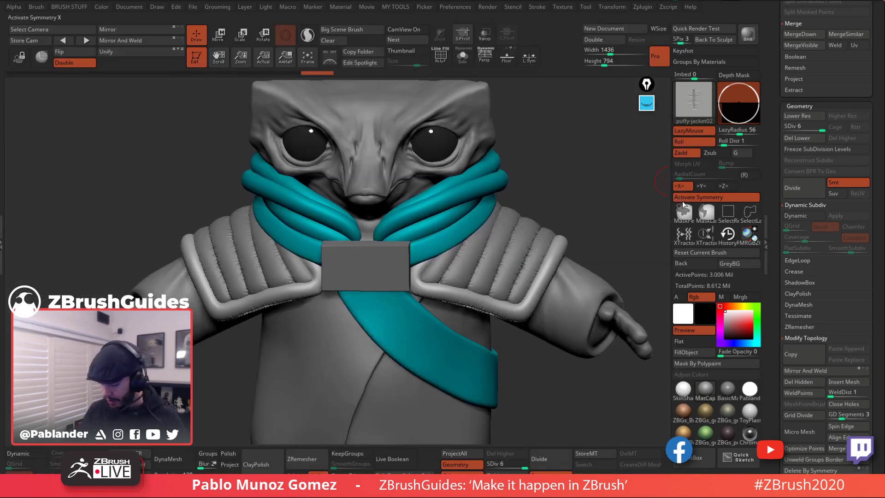
pyautogui.click(558, 402)
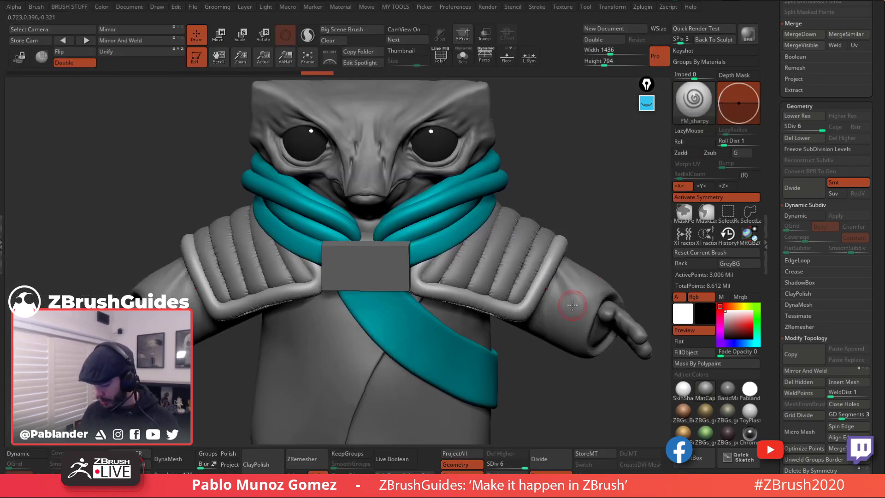
pyautogui.moveTo(618, 295); pyautogui.dragTo(596, 294)
pyautogui.click(739, 317)
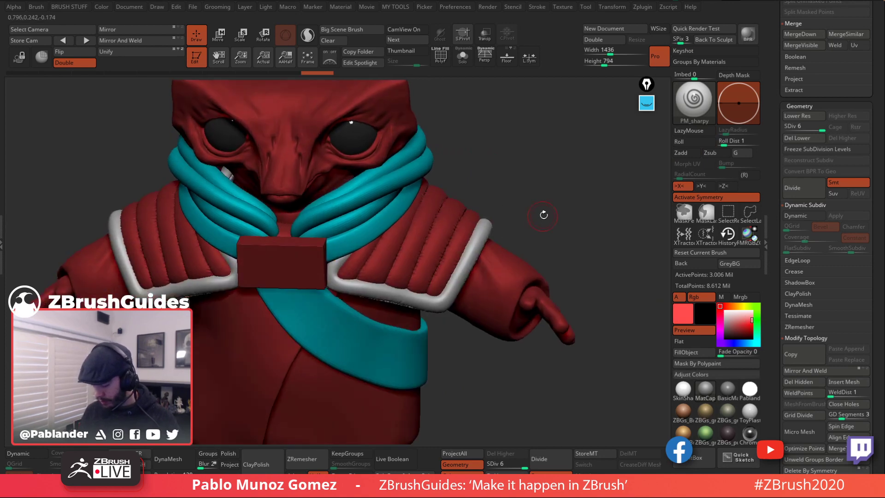
# Step: Paint a light red seam line along the border's inner edge beside the jacket strip, from the front over the shoulder to the back
pyautogui.keyDown('ctrl'); pyautogui.moveTo(544, 213); pyautogui.dragTo(584, 189, button='right'); pyautogui.keyUp('ctrl')
pyautogui.press('space')
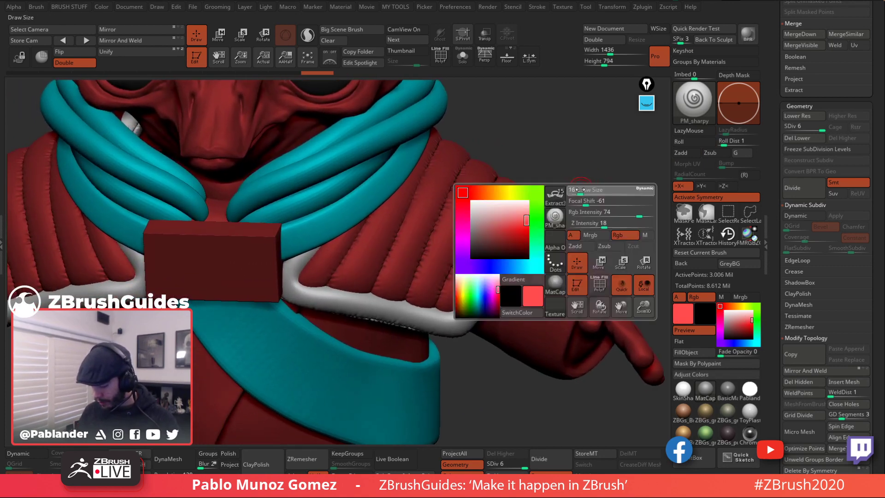
pyautogui.press('space')
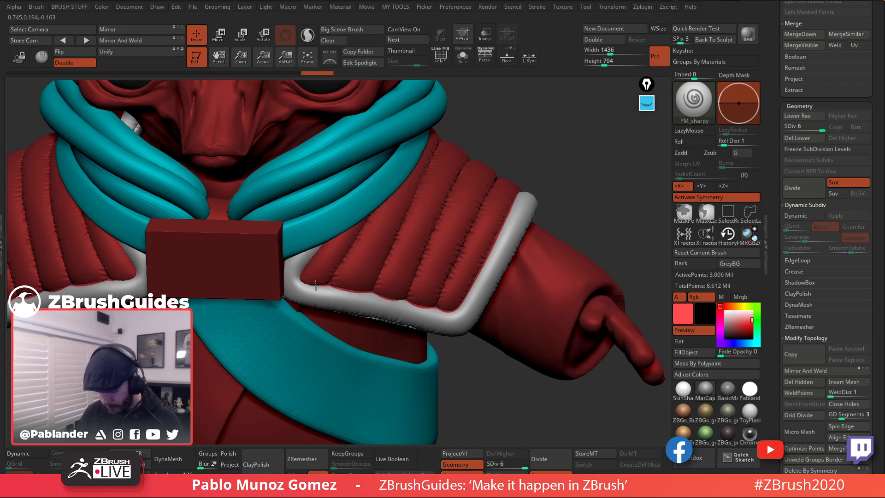
pyautogui.moveTo(320, 248)
pyautogui.mouseDown(button='right')
pyautogui.moveTo(515, 206)
pyautogui.moveTo(508, 175)
pyautogui.mouseUp(button='right')
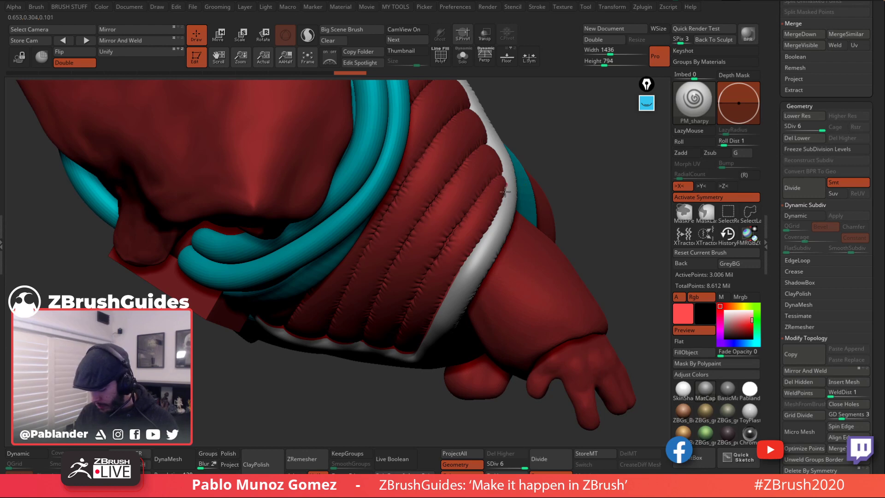
pyautogui.moveTo(447, 288); pyautogui.dragTo(488, 184, button='right')
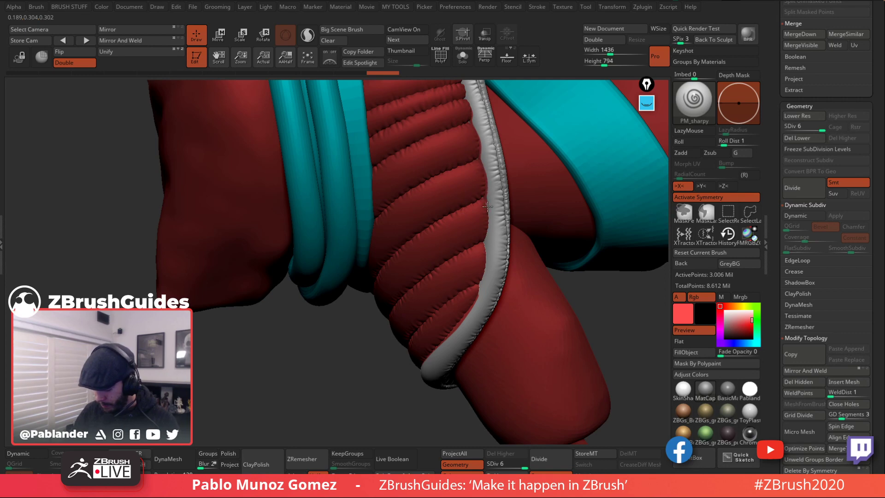
pyautogui.moveTo(474, 303); pyautogui.dragTo(447, 151, button='right')
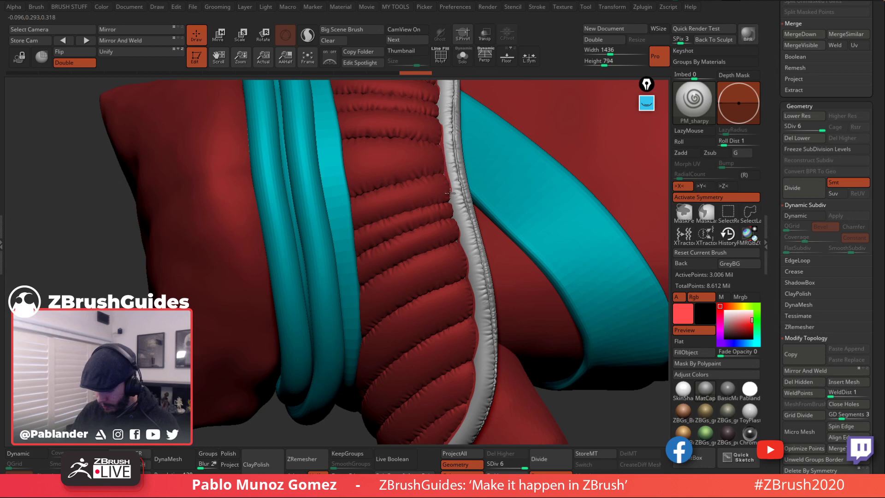
# Step: Extend the light red seam line along the border's front inner edge next to the chest
pyautogui.moveTo(483, 283)
pyautogui.mouseDown(button='right')
pyautogui.moveTo(512, 183)
pyautogui.moveTo(550, 166)
pyautogui.moveTo(548, 152)
pyautogui.mouseUp(button='right')
pyautogui.moveTo(772, 157); pyautogui.dragTo(769, 267)
pyautogui.moveTo(864, 201)
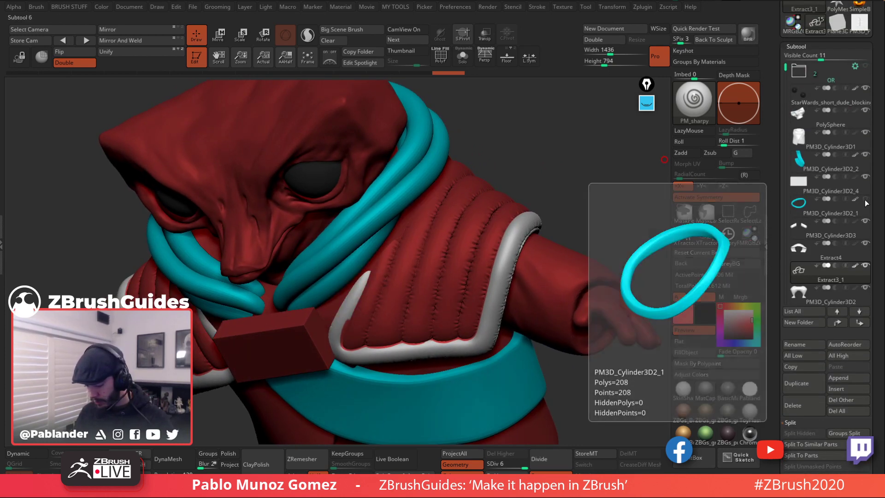
pyautogui.keyDown('alt'); pyautogui.moveTo(386, 230); pyautogui.dragTo(439, 210, button='right'); pyautogui.keyUp('alt')
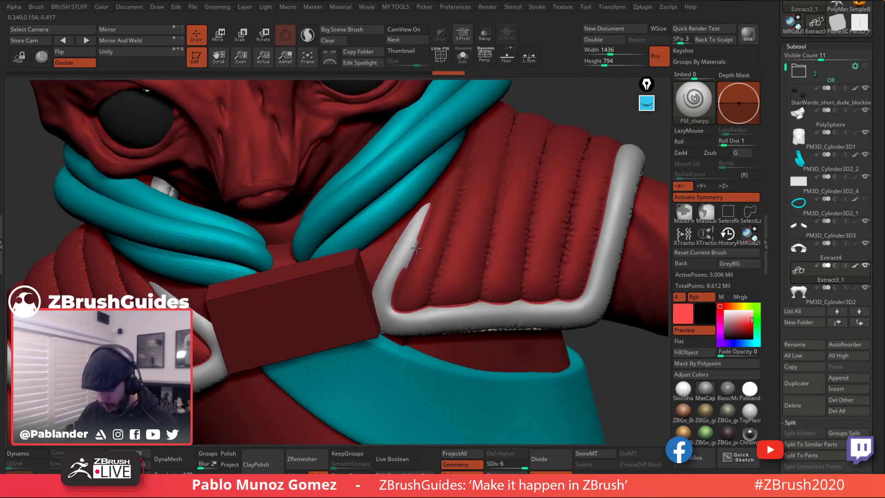
pyautogui.moveTo(518, 107); pyautogui.dragTo(551, 295, button='right')
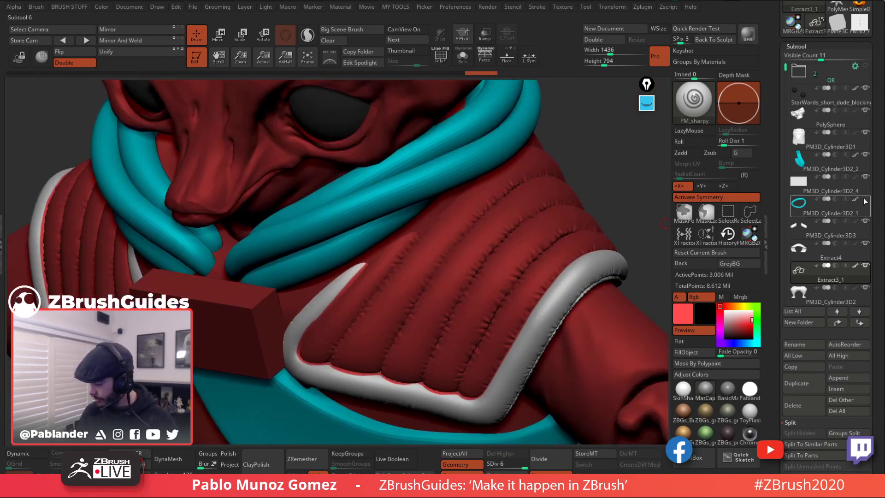
# Step: Set the paint colour to white and switch to the puffy-jacket02 brush
pyautogui.press('f')
pyautogui.click(725, 312)
pyautogui.keyDown('alt'); pyautogui.moveTo(623, 211); pyautogui.dragTo(605, 161); pyautogui.keyUp('alt')
pyautogui.press('b')
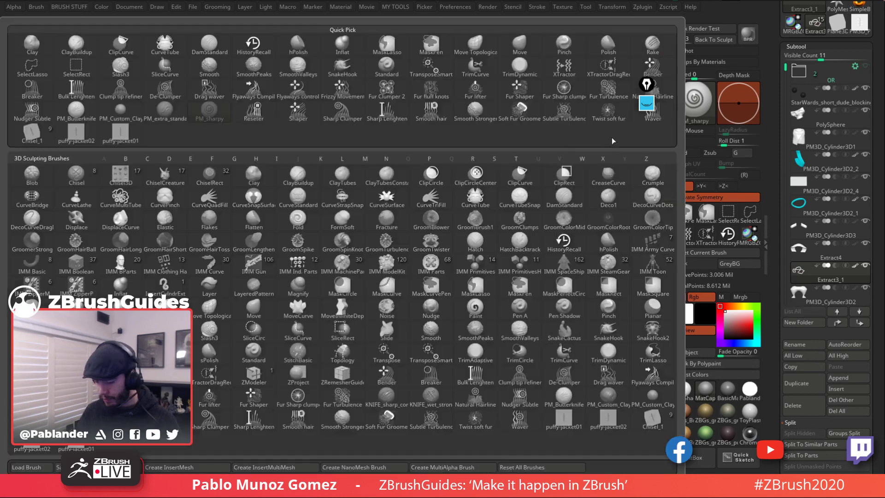
pyautogui.click(77, 133)
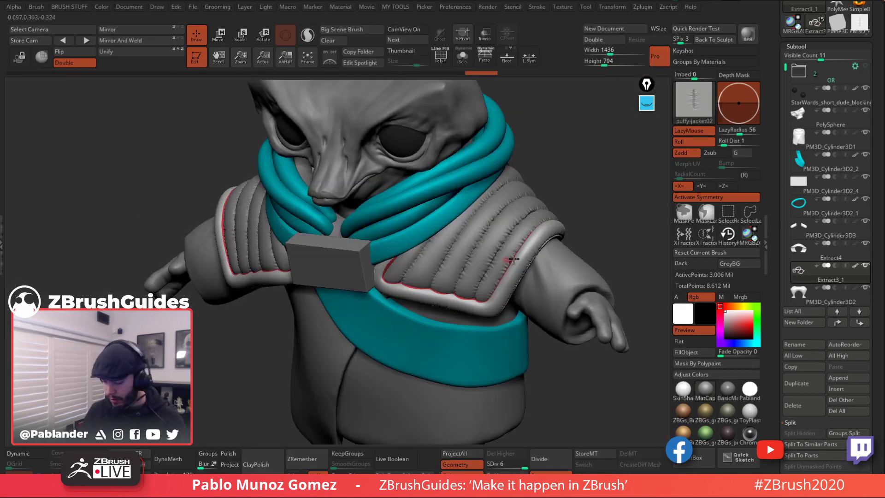
# Step: Isolate the Extract3_1 border, adjust the brush size and turn off colour painting for the seam brush
pyautogui.click(461, 59)
pyautogui.moveTo(504, 225)
pyautogui.mouseDown()
pyautogui.moveTo(590, 214)
pyautogui.moveTo(556, 184)
pyautogui.moveTo(606, 213)
pyautogui.moveTo(521, 160)
pyautogui.moveTo(511, 231)
pyautogui.mouseUp()
pyautogui.press('space')
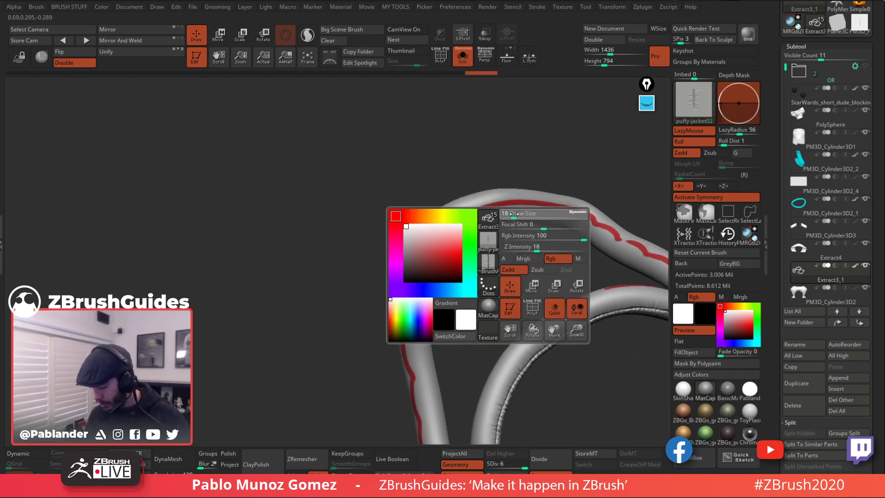
pyautogui.moveTo(567, 209); pyautogui.dragTo(481, 209)
pyautogui.hotkey('ctrl', 'z')
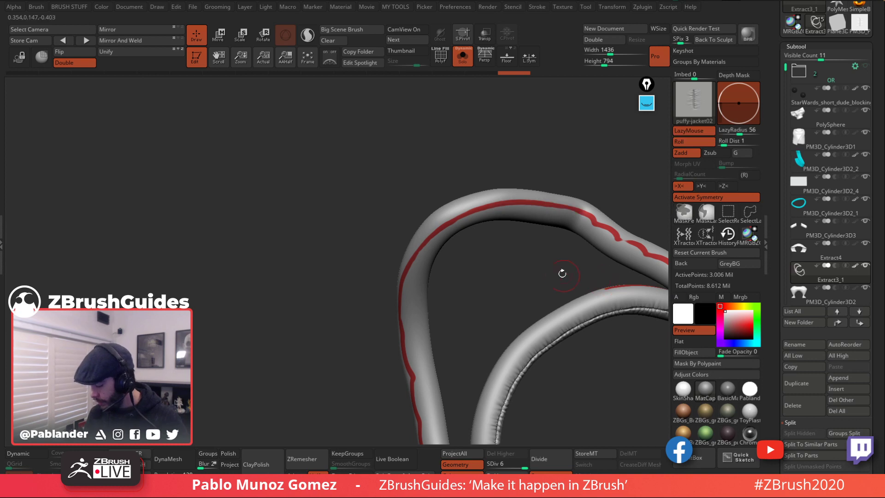
# Step: Sculpt a puckered seam along the painted red line, around the border's curved end and down its long wavy side
pyautogui.moveTo(563, 273)
pyautogui.mouseDown()
pyautogui.moveTo(488, 229)
pyautogui.moveTo(517, 198)
pyautogui.moveTo(486, 169)
pyautogui.moveTo(401, 180)
pyautogui.moveTo(366, 196)
pyautogui.moveTo(317, 268)
pyautogui.moveTo(311, 300)
pyautogui.mouseUp()
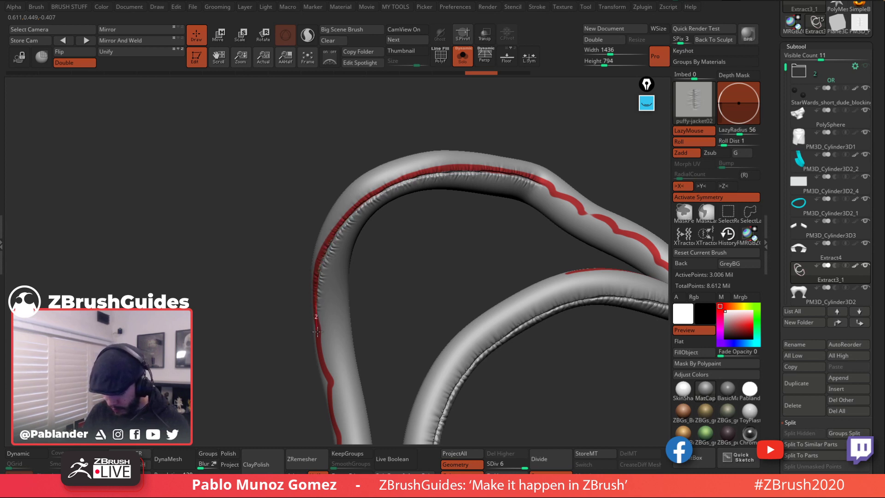
pyautogui.moveTo(317, 331)
pyautogui.mouseDown(button='right')
pyautogui.moveTo(445, 182)
pyautogui.moveTo(389, 218)
pyautogui.mouseUp(button='right')
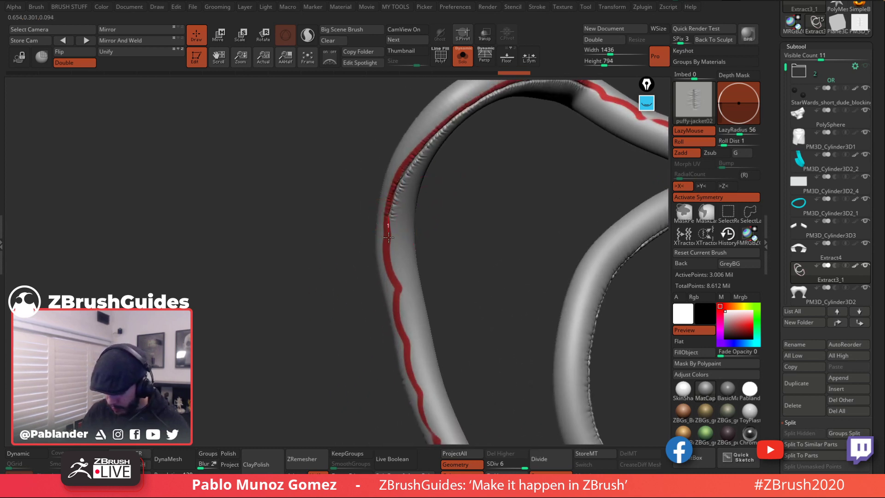
pyautogui.moveTo(394, 274); pyautogui.dragTo(406, 325)
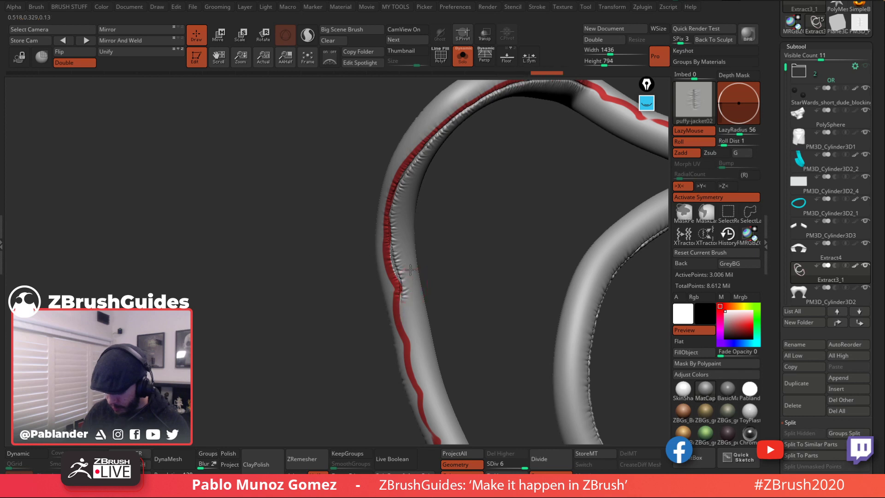
pyautogui.moveTo(410, 271); pyautogui.dragTo(404, 195, button='right')
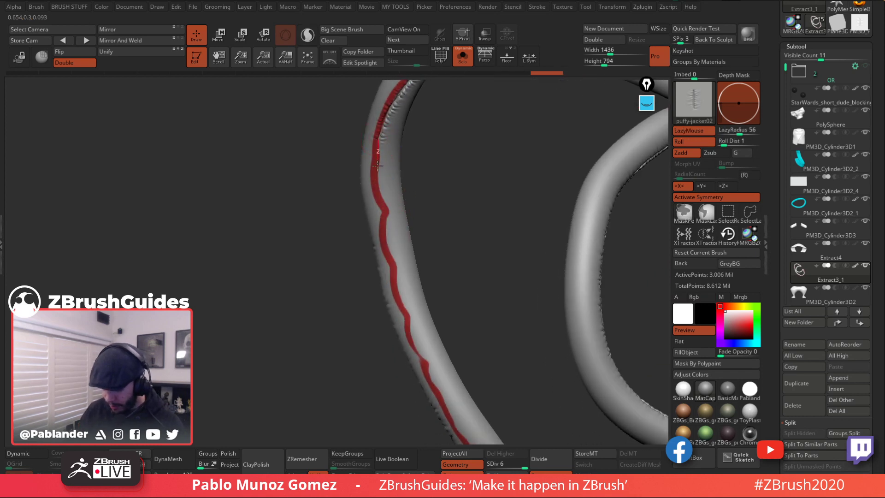
pyautogui.moveTo(378, 191); pyautogui.dragTo(385, 214)
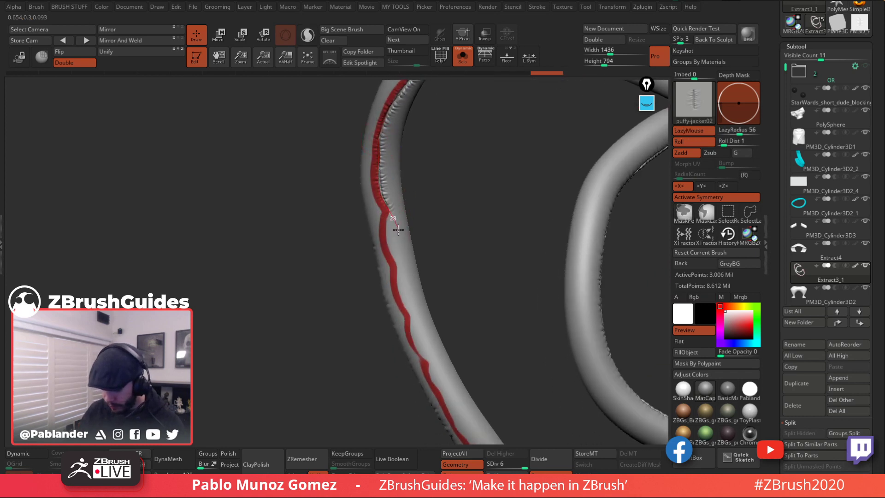
pyautogui.moveTo(385, 246)
pyautogui.mouseDown()
pyautogui.moveTo(440, 400)
pyautogui.moveTo(475, 455)
pyautogui.mouseUp()
# Step: Continue the puckered seam around the border's corner and along the short wavy side to the next corner
pyautogui.keyDown('alt'); pyautogui.moveTo(503, 387); pyautogui.dragTo(461, 227); pyautogui.keyUp('alt')
pyautogui.moveTo(424, 274); pyautogui.dragTo(461, 331)
pyautogui.moveTo(526, 245)
pyautogui.mouseDown()
pyautogui.moveTo(513, 201)
pyautogui.moveTo(588, 176)
pyautogui.moveTo(544, 155)
pyautogui.moveTo(461, 157)
pyautogui.moveTo(463, 241)
pyautogui.mouseUp()
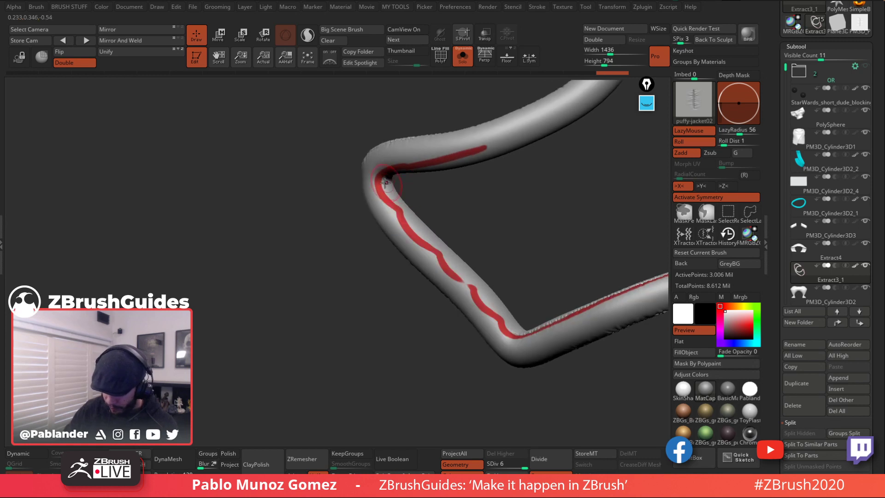
pyautogui.moveTo(400, 215)
pyautogui.mouseDown()
pyautogui.moveTo(379, 191)
pyautogui.moveTo(408, 222)
pyautogui.mouseUp()
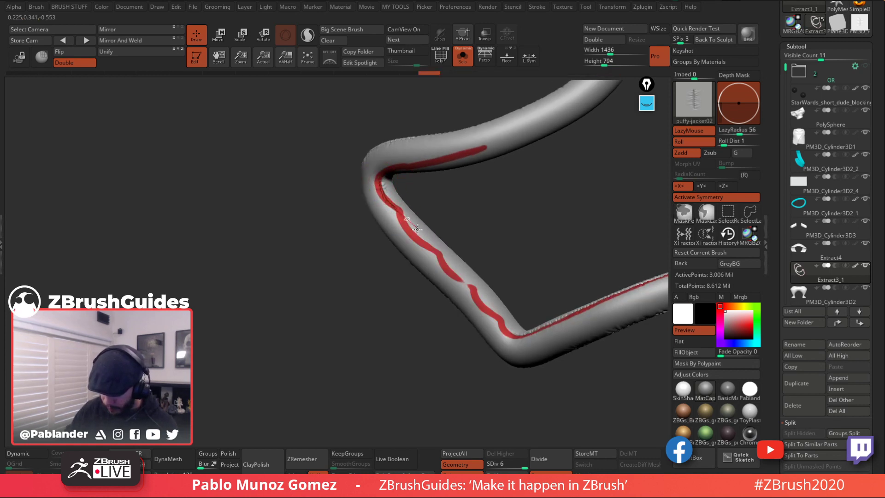
pyautogui.moveTo(422, 251); pyautogui.dragTo(512, 337)
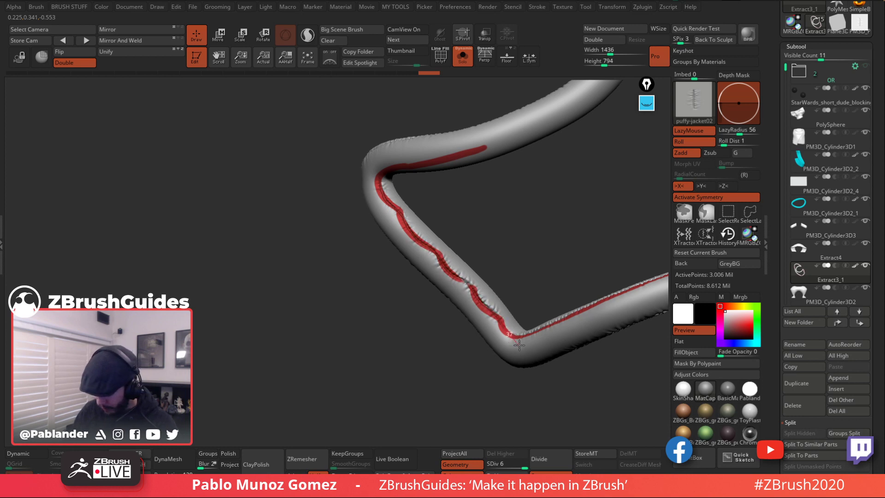
pyautogui.moveTo(544, 265); pyautogui.dragTo(509, 224)
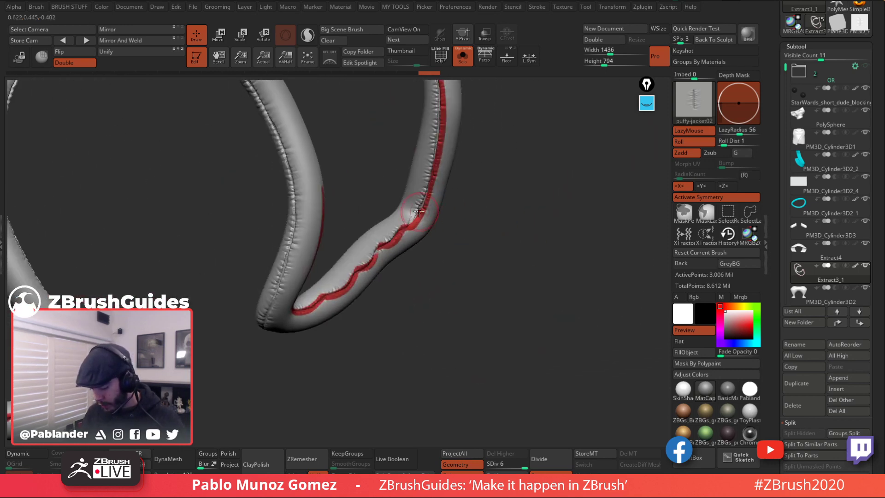
# Step: Extend the pucker past the end of the red line, smooth the gap on the neck curve and re-sculpt the seam there
pyautogui.moveTo(393, 241)
pyautogui.mouseDown()
pyautogui.moveTo(388, 248)
pyautogui.moveTo(435, 245)
pyautogui.moveTo(364, 172)
pyautogui.moveTo(487, 194)
pyautogui.moveTo(468, 259)
pyautogui.moveTo(390, 354)
pyautogui.mouseUp()
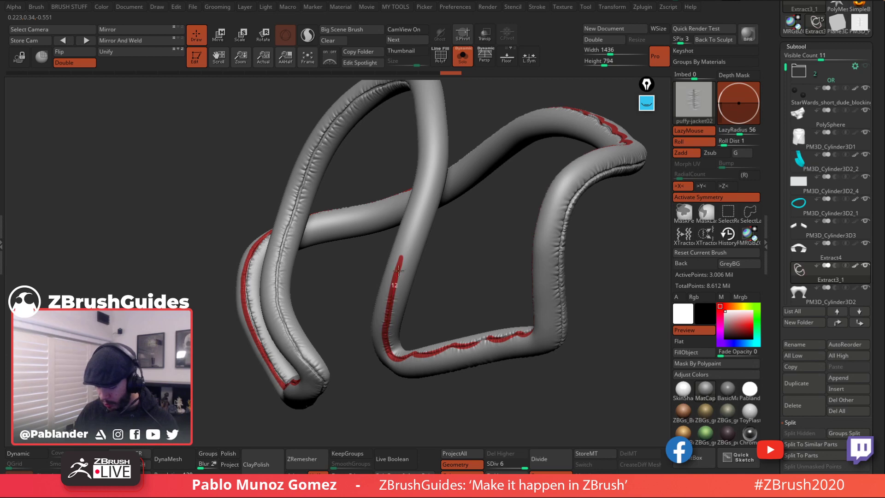
pyautogui.moveTo(398, 271)
pyautogui.mouseDown()
pyautogui.moveTo(443, 115)
pyautogui.moveTo(450, 119)
pyautogui.moveTo(444, 189)
pyautogui.moveTo(404, 141)
pyautogui.mouseUp()
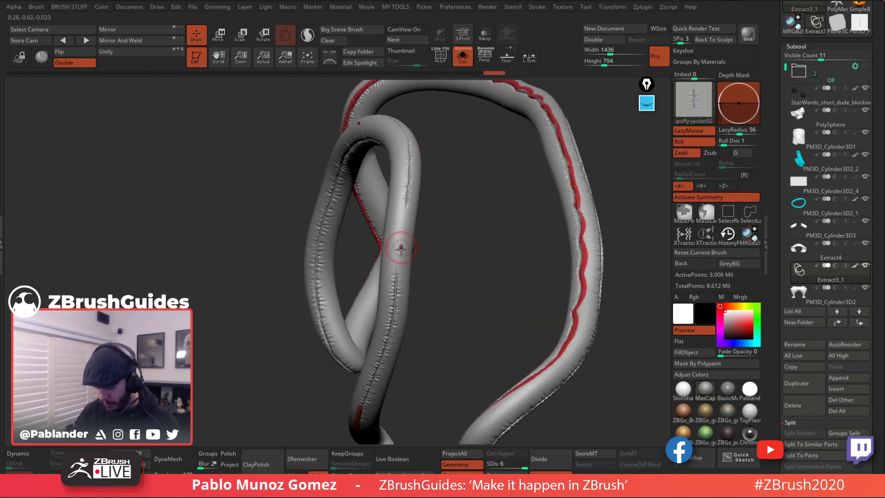
pyautogui.moveTo(401, 249)
pyautogui.keyDown('shift'); pyautogui.mouseDown()
pyautogui.moveTo(415, 187)
pyautogui.moveTo(405, 138)
pyautogui.mouseUp(); pyautogui.keyUp('shift')
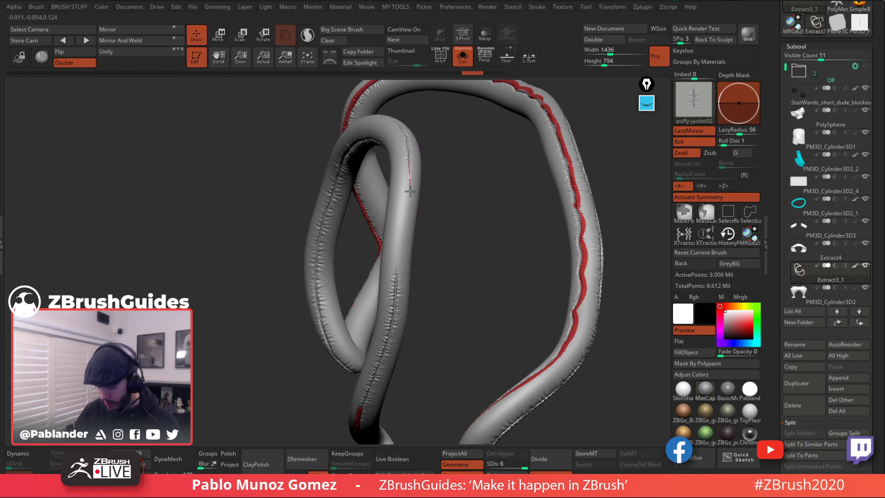
pyautogui.moveTo(411, 190); pyautogui.dragTo(391, 314)
# Step: Turn off the painted colour display on Extract3_1 and bring back the full character in front view
pyautogui.moveTo(438, 276)
pyautogui.mouseDown()
pyautogui.moveTo(458, 273)
pyautogui.moveTo(593, 172)
pyautogui.moveTo(619, 300)
pyautogui.mouseUp()
pyautogui.moveTo(859, 269)
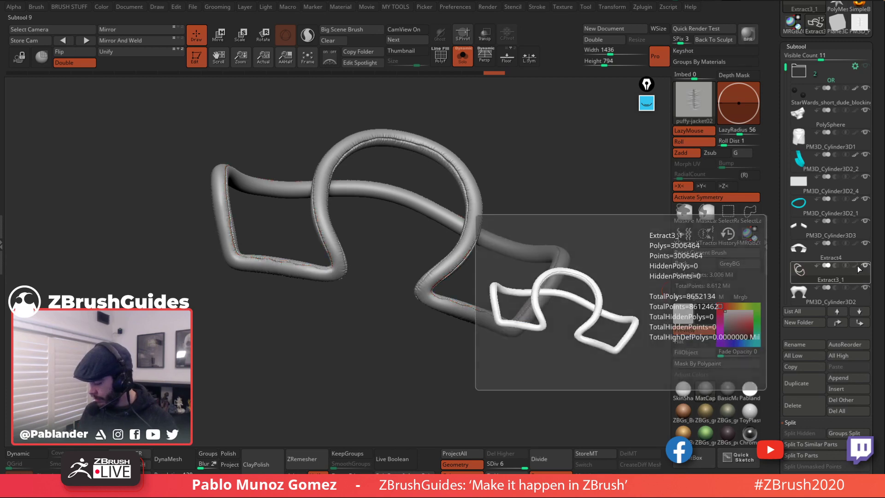
pyautogui.keyDown('shift'); pyautogui.moveTo(563, 201); pyautogui.dragTo(476, 107); pyautogui.keyUp('shift')
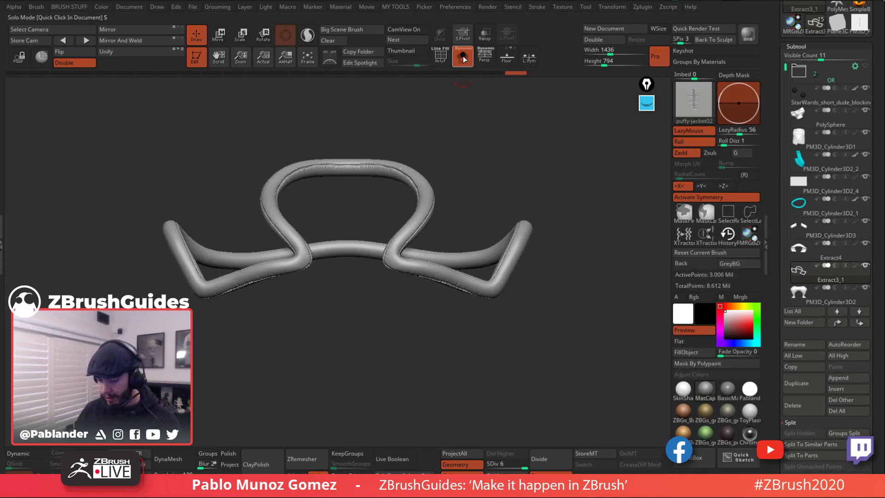
pyautogui.click(463, 56)
pyautogui.moveTo(559, 183)
pyautogui.mouseDown()
pyautogui.moveTo(560, 237)
pyautogui.moveTo(610, 198)
pyautogui.moveTo(574, 181)
pyautogui.mouseUp()
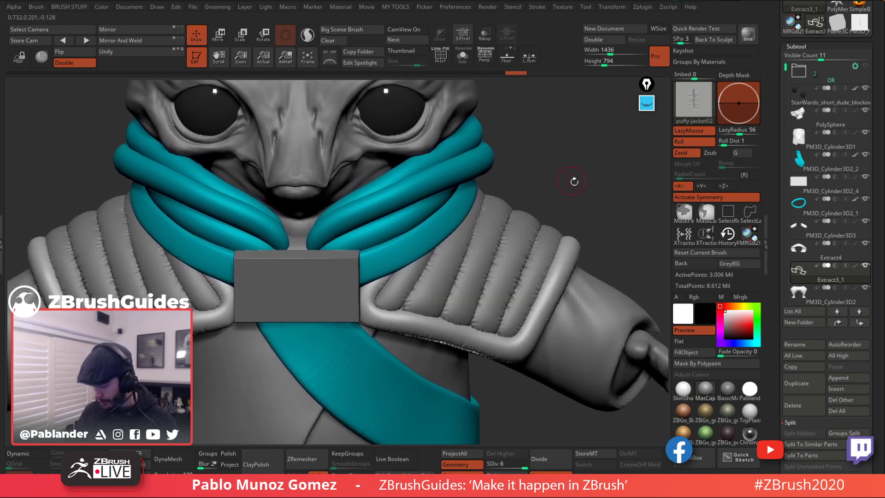
# Step: Switch to the Move brush and lower the Extract3_1 border to subdivision level 4
pyautogui.press('space')
pyautogui.click(557, 269)
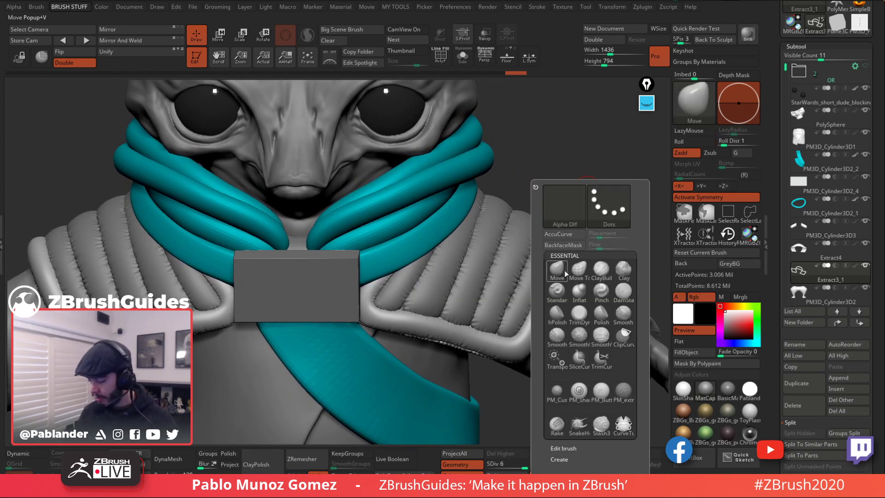
pyautogui.moveTo(555, 153); pyautogui.dragTo(568, 148, button='right')
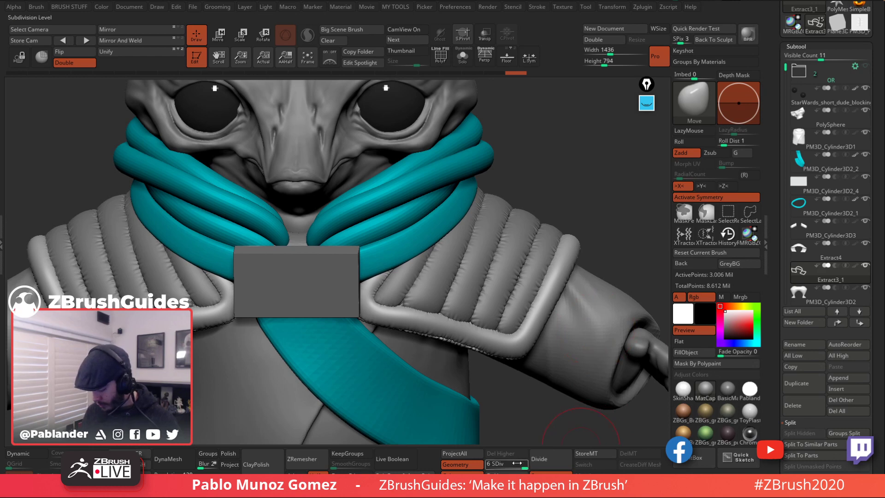
pyautogui.moveTo(516, 463); pyautogui.dragTo(502, 463)
pyautogui.moveTo(559, 241); pyautogui.dragTo(571, 246, button='right')
pyautogui.press('space')
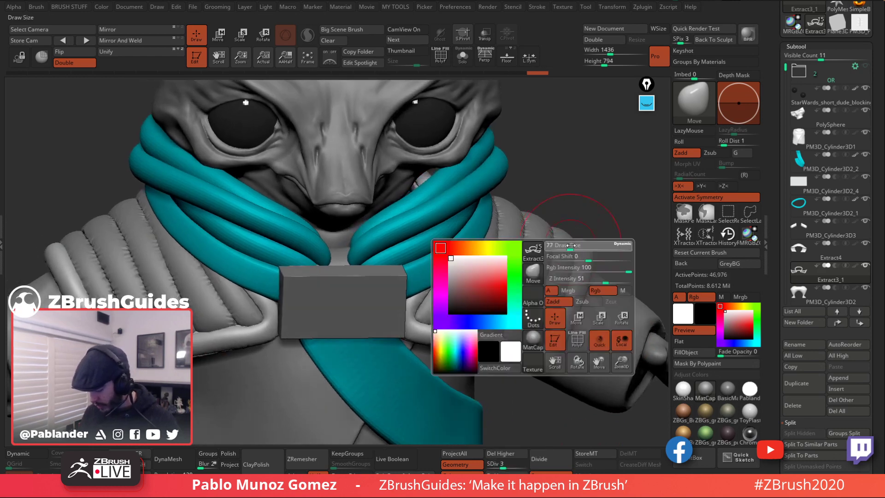
pyautogui.press('d')
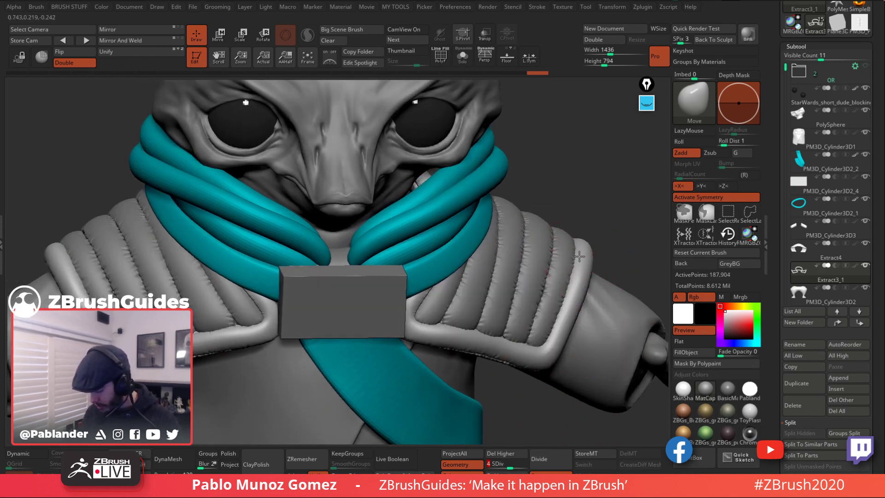
# Step: Try to nudge the border's outer shoulder corner with the Move brush and undo the last moves
pyautogui.moveTo(579, 256)
pyautogui.mouseDown()
pyautogui.moveTo(593, 277)
pyautogui.moveTo(573, 247)
pyautogui.mouseUp()
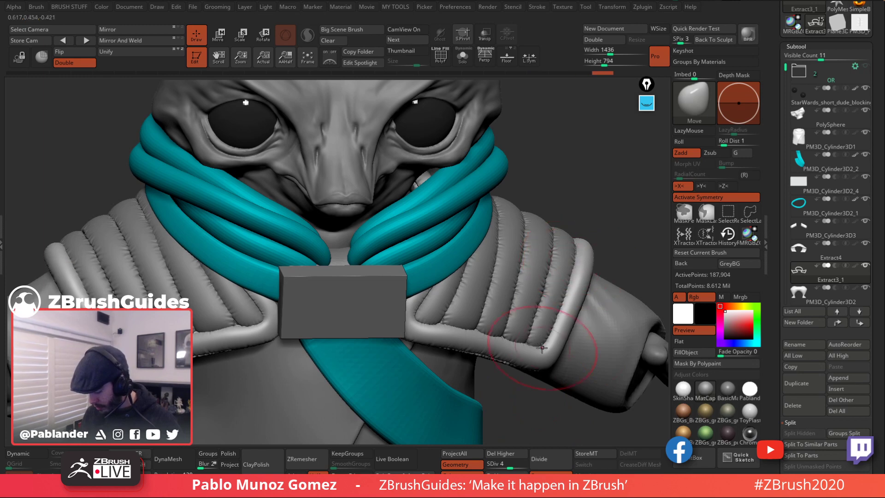
pyautogui.hotkey('ctrl', 'z')
pyautogui.hotkey('ctrl', 'z')
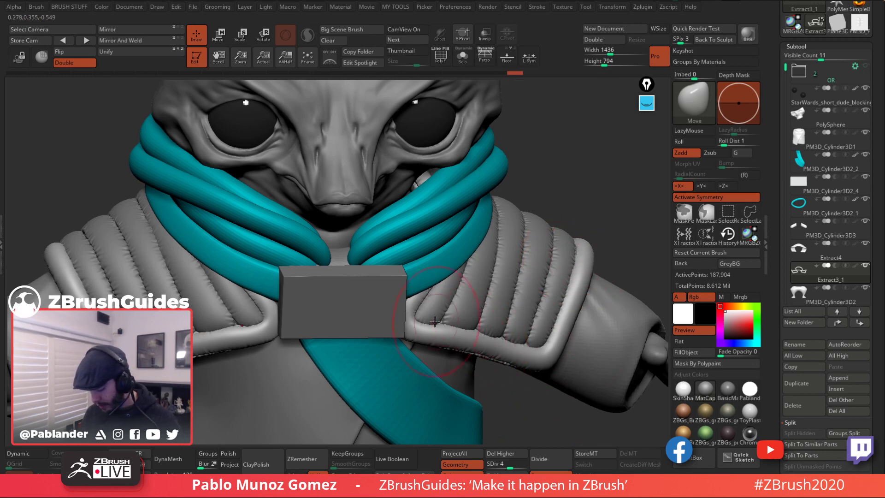
# Step: Restore the border to subdivision level 6 and inspect the shoulder piece on the full character from below
pyautogui.press('f')
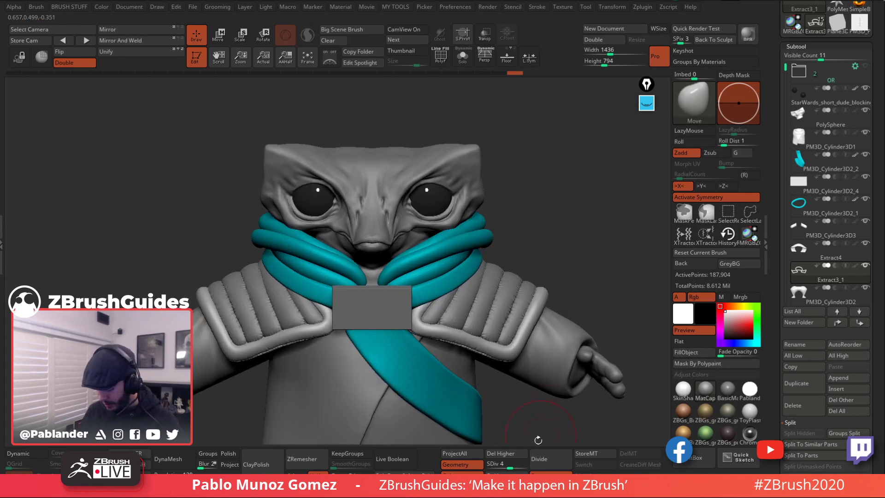
pyautogui.moveTo(515, 466); pyautogui.dragTo(527, 466)
pyautogui.keyDown('alt'); pyautogui.moveTo(567, 252); pyautogui.dragTo(538, 203); pyautogui.keyUp('alt')
pyautogui.moveTo(463, 275); pyautogui.dragTo(467, 293, button='right')
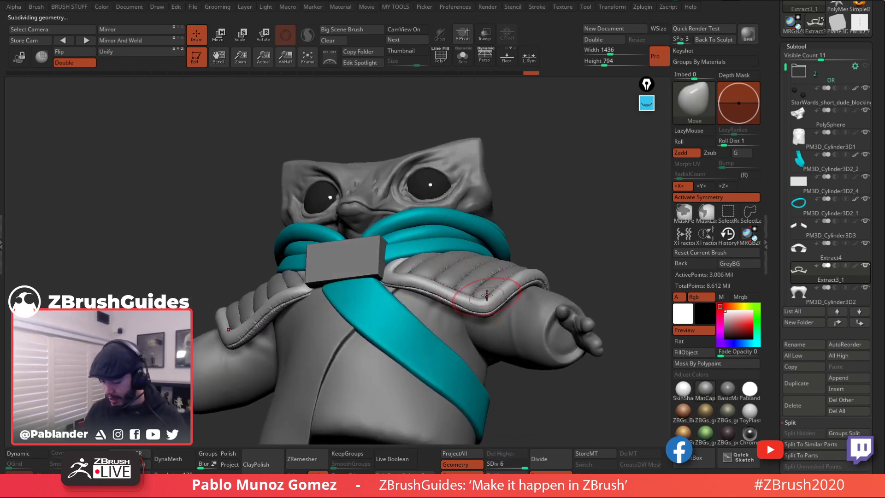
# Step: Examine the shoulder piece and its border on the full character from below and from the front
pyautogui.moveTo(529, 267); pyautogui.dragTo(511, 290, button='right')
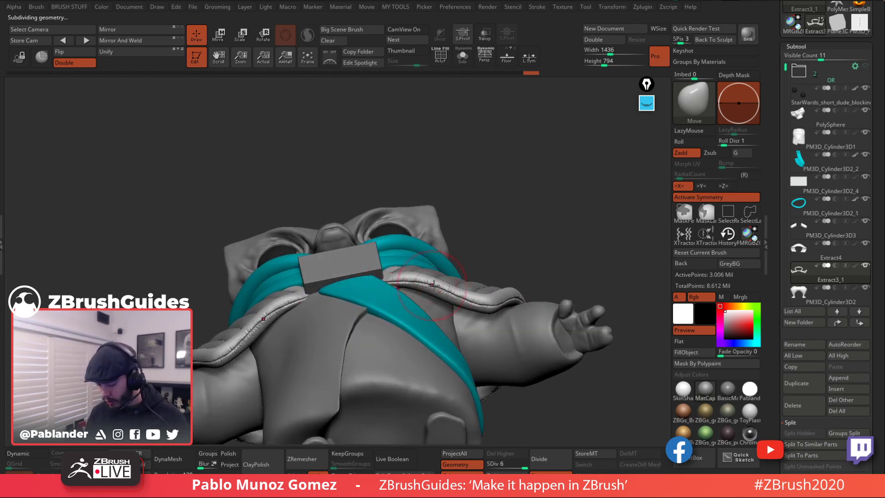
pyautogui.moveTo(490, 245); pyautogui.dragTo(417, 216, button='right')
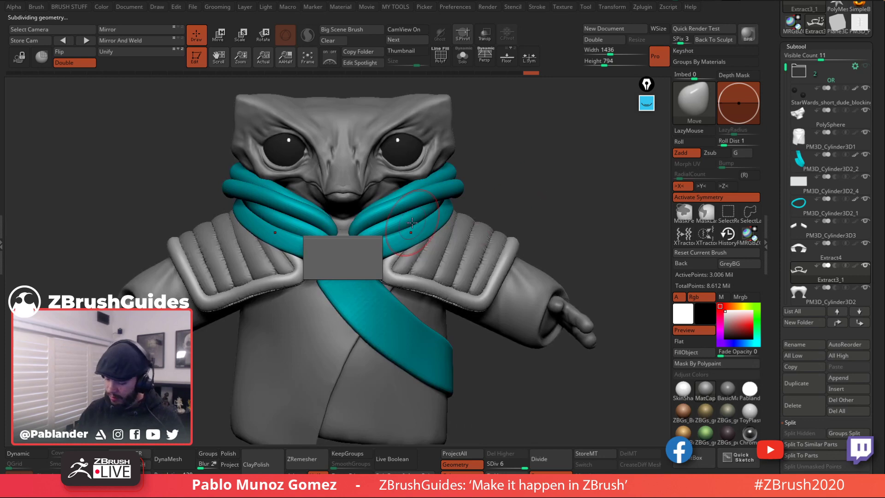
pyautogui.moveTo(497, 360); pyautogui.dragTo(563, 239, button='right')
pyautogui.moveTo(510, 366); pyautogui.dragTo(523, 339, button='right')
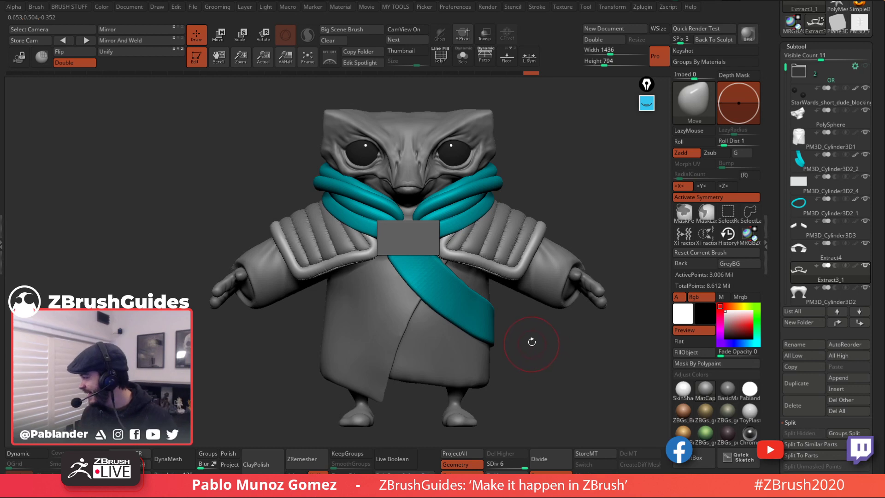
pyautogui.moveTo(534, 352); pyautogui.dragTo(538, 337, button='right')
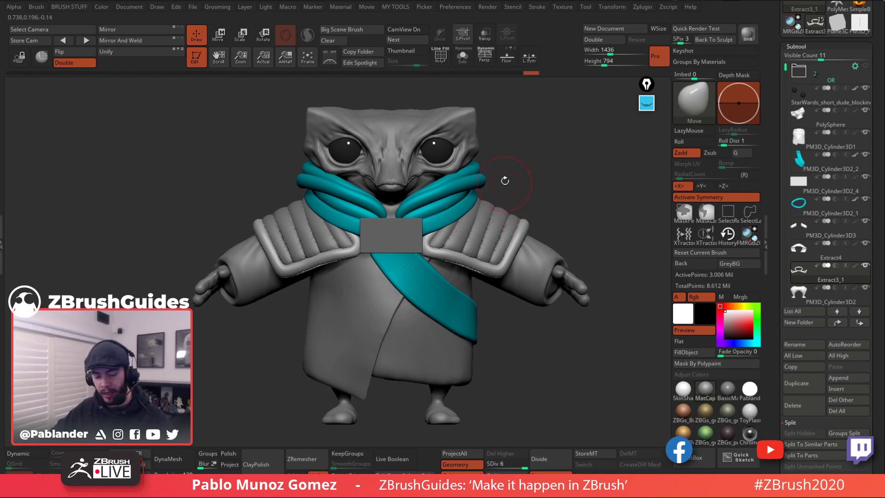
pyautogui.moveTo(518, 159); pyautogui.dragTo(543, 140)
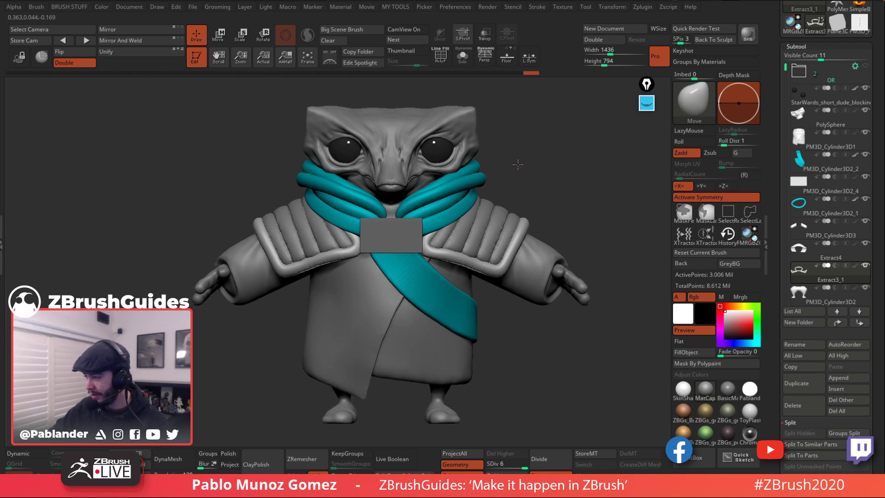
pyautogui.press('space')
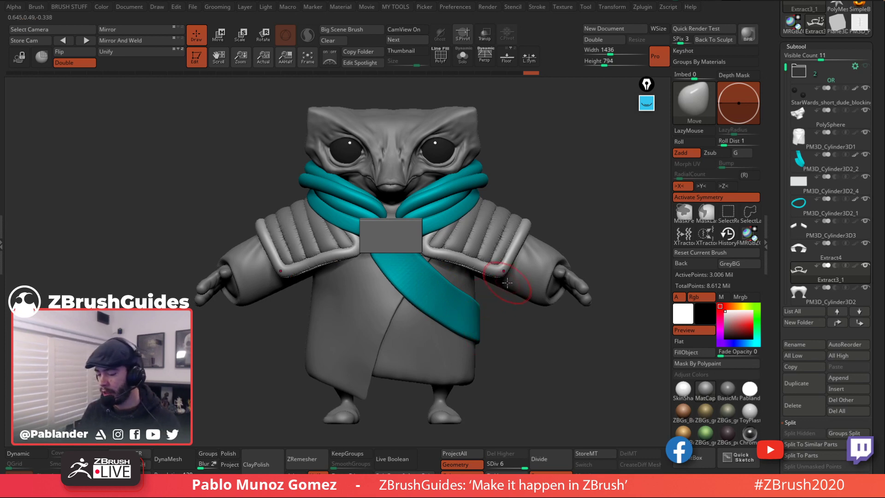
pyautogui.moveTo(545, 194)
pyautogui.mouseDown()
pyautogui.moveTo(547, 207)
pyautogui.moveTo(554, 192)
pyautogui.mouseUp()
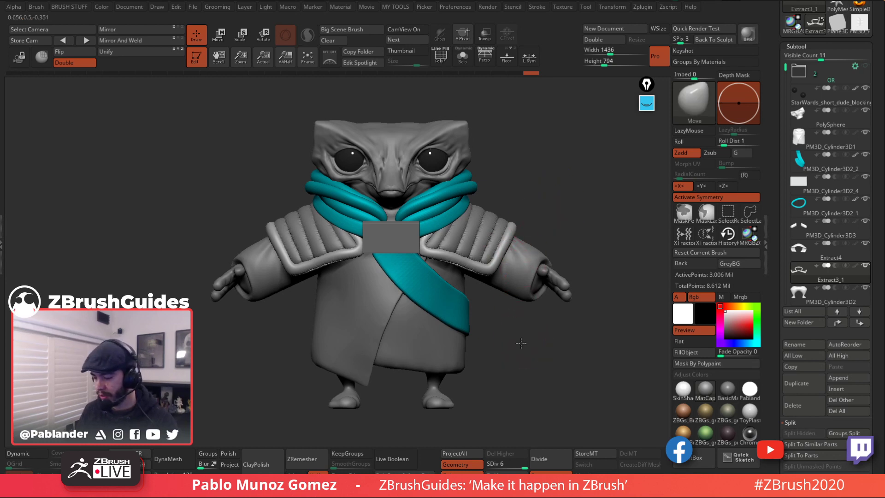
pyautogui.moveTo(520, 343); pyautogui.dragTo(522, 340)
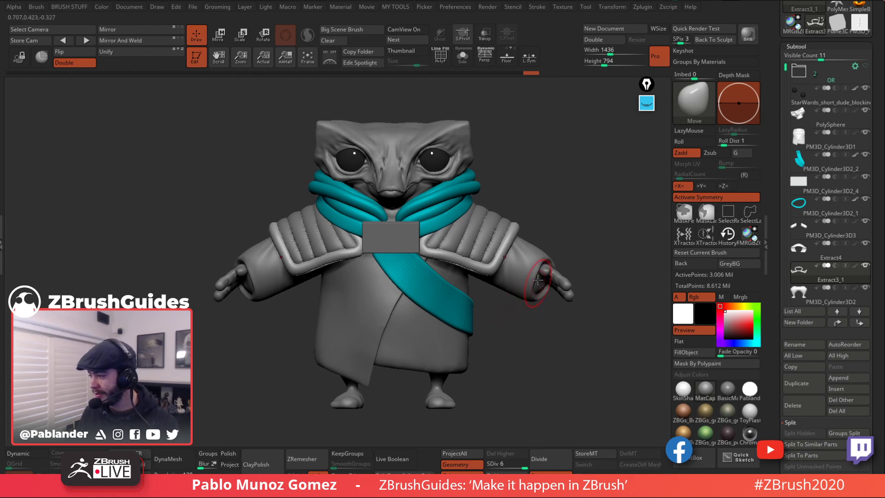
pyautogui.keyDown('shift'); pyautogui.moveTo(563, 203); pyautogui.dragTo(549, 209); pyautogui.keyUp('shift')
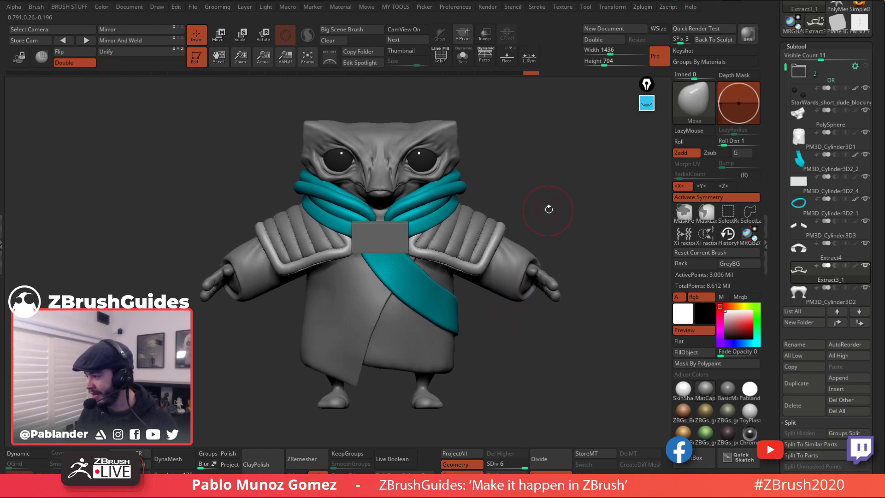
pyautogui.press('space')
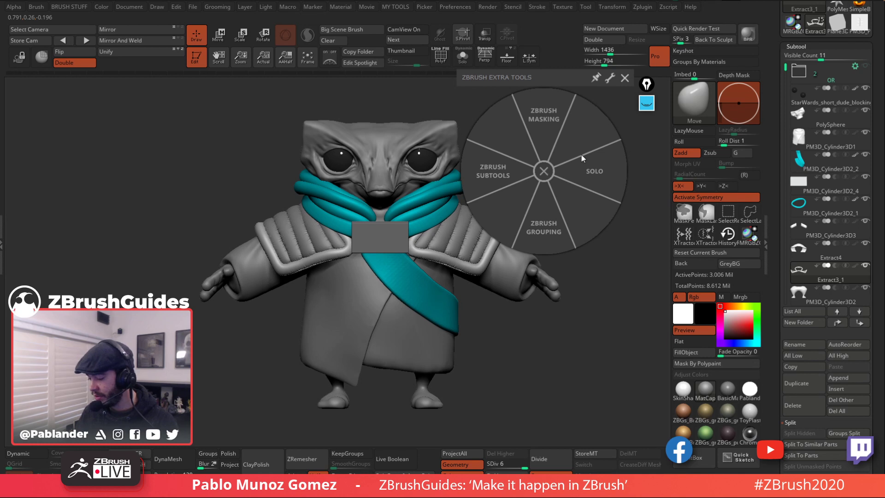
pyautogui.press('space')
pyautogui.press('space')
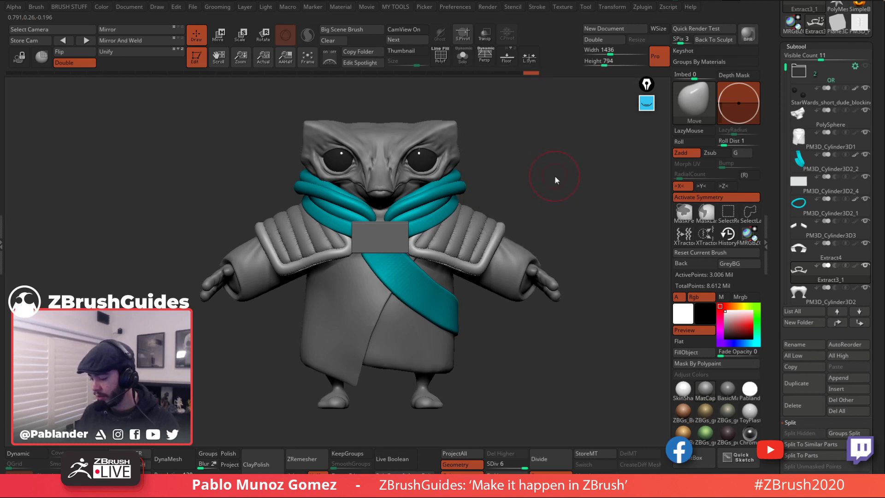
pyautogui.press('space')
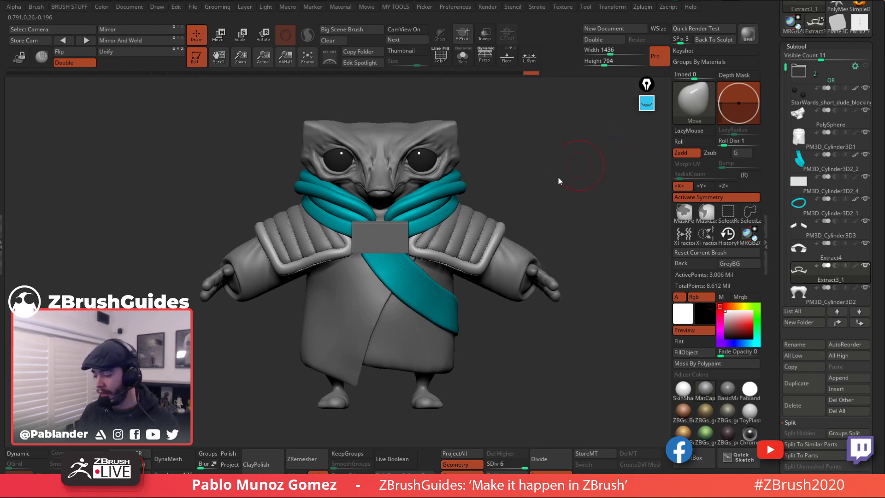
pyautogui.press('space')
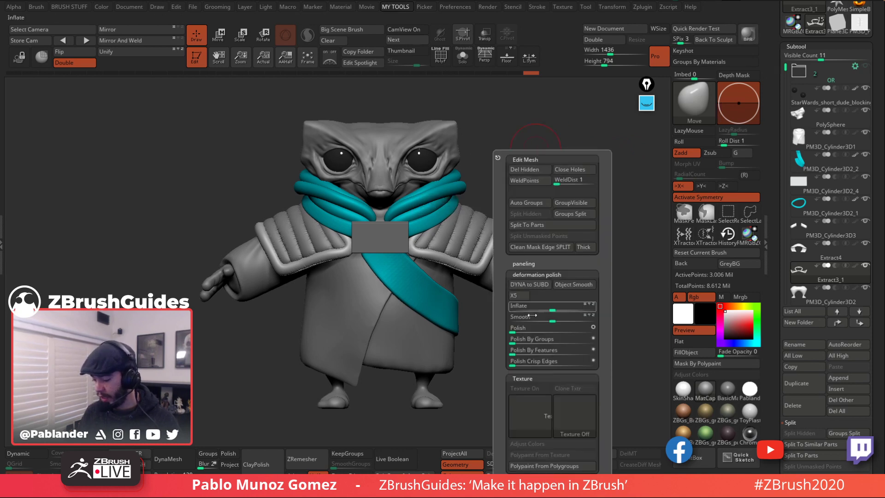
pyautogui.click(537, 246)
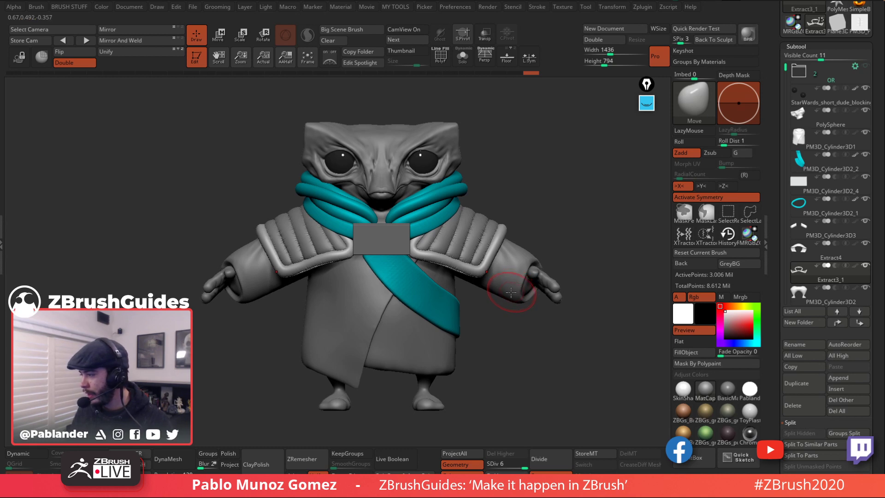
# Step: Make the padded shoulder strip Extract4 the active subtool and isolate it in Solo view
pyautogui.moveTo(538, 198); pyautogui.dragTo(529, 183)
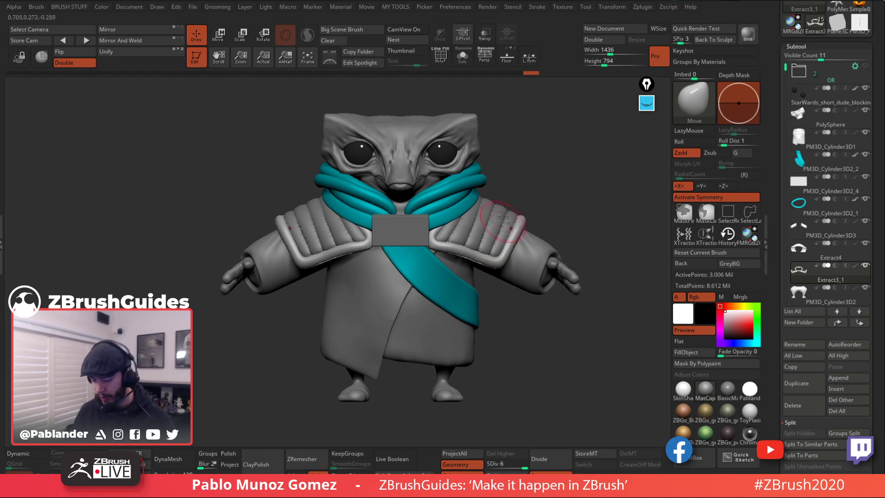
pyautogui.moveTo(482, 215)
pyautogui.mouseDown()
pyautogui.moveTo(485, 240)
pyautogui.moveTo(525, 203)
pyautogui.moveTo(507, 261)
pyautogui.mouseUp()
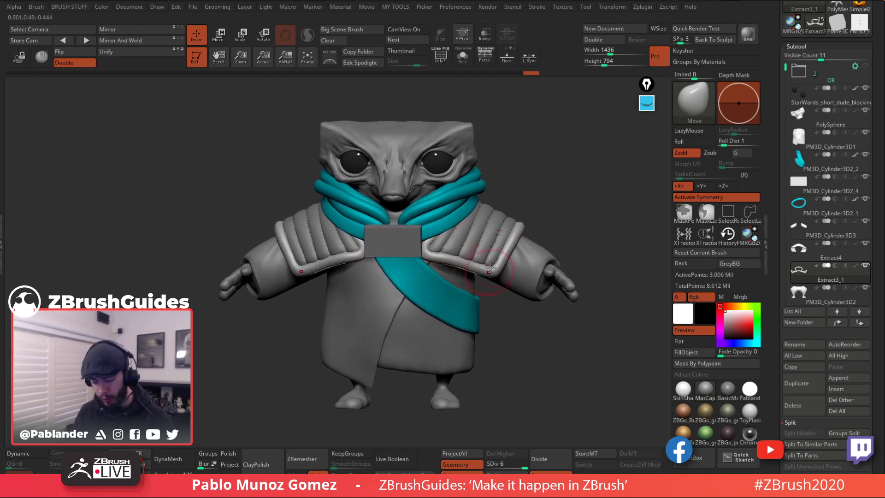
pyautogui.keyDown('alt'); pyautogui.click(498, 239); pyautogui.keyUp('alt')
pyautogui.click(463, 56)
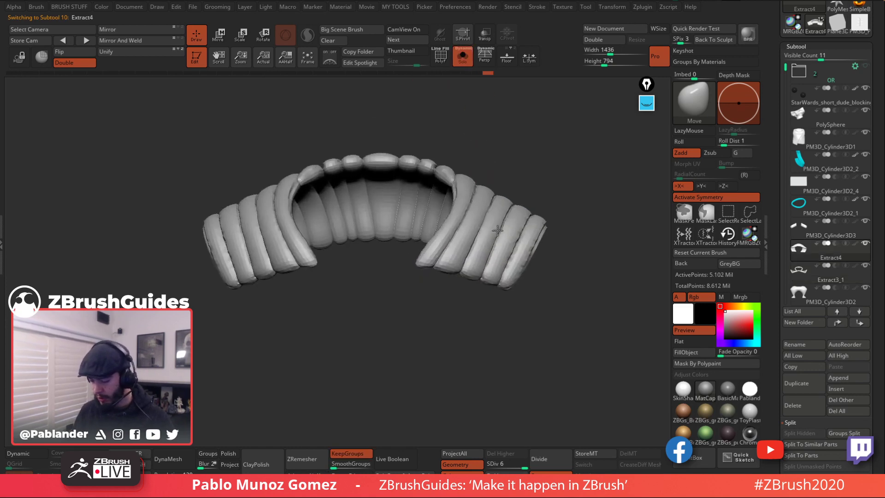
pyautogui.moveTo(559, 166); pyautogui.dragTo(552, 157)
# Step: Load the Xfolds brush from the saved brush library
pyautogui.press('b')
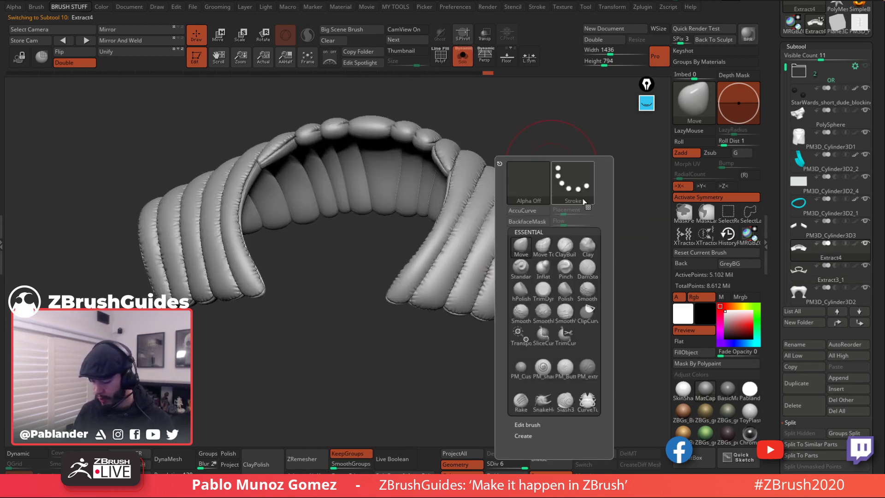
pyautogui.click(694, 457)
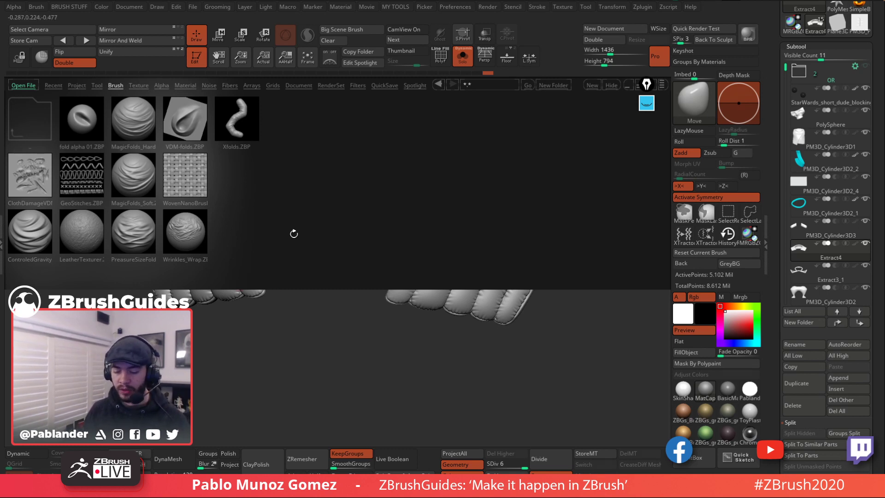
pyautogui.doubleClick(250, 131)
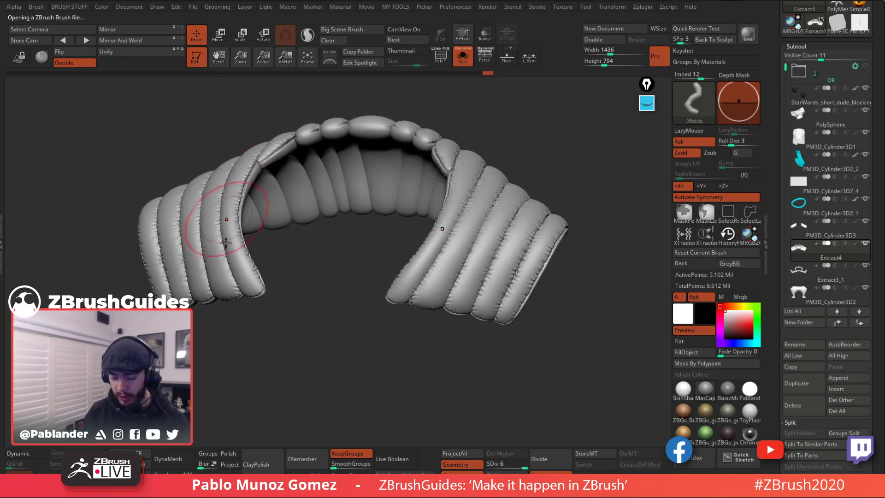
# Step: Try fold strokes across the front shoulder panels of Extract4 with the Xfolds brush and undo them
pyautogui.moveTo(500, 214); pyautogui.dragTo(475, 247, button='right')
pyautogui.press('space')
pyautogui.moveTo(475, 247); pyautogui.dragTo(437, 333)
pyautogui.press('ctrl')
pyautogui.hotkey('ctrl', 'z')
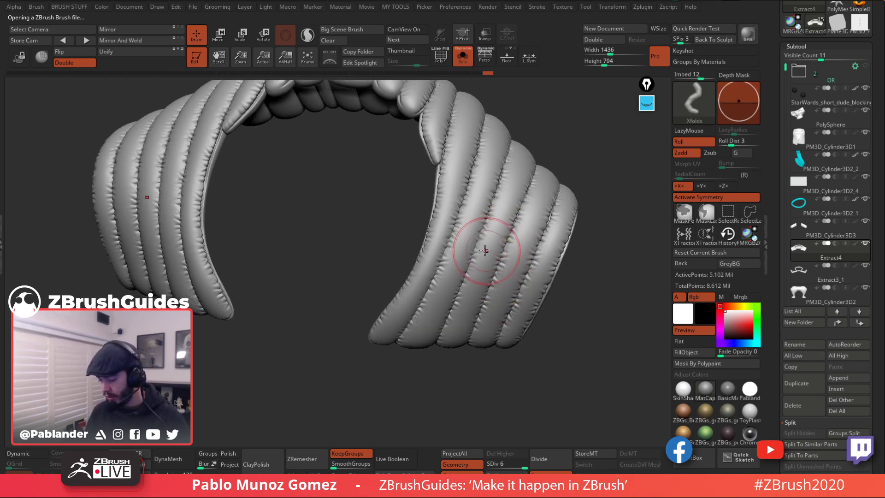
pyautogui.moveTo(482, 246); pyautogui.dragTo(439, 302)
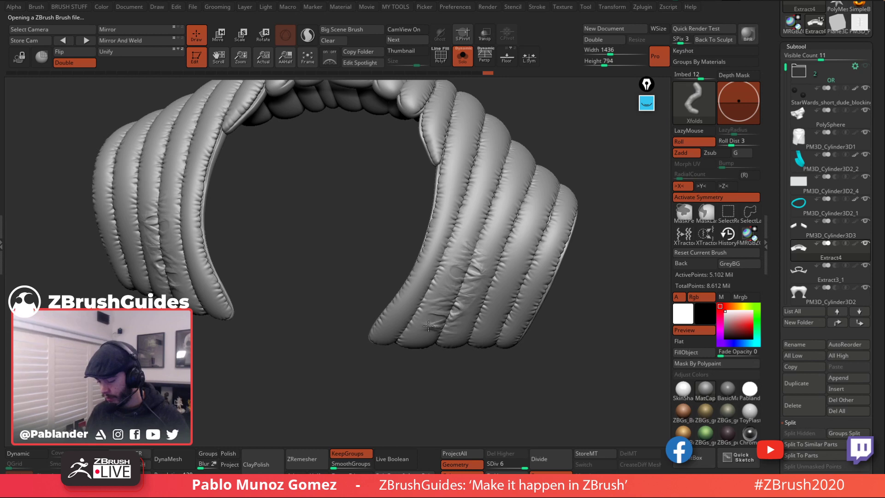
pyautogui.hotkey('ctrl', 'z')
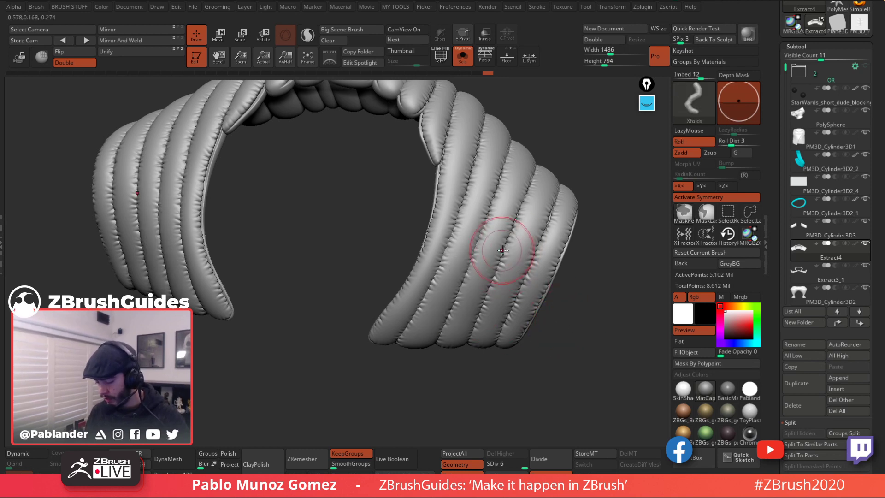
pyautogui.moveTo(501, 269)
pyautogui.mouseDown()
pyautogui.moveTo(494, 263)
pyautogui.moveTo(475, 296)
pyautogui.moveTo(515, 260)
pyautogui.mouseUp()
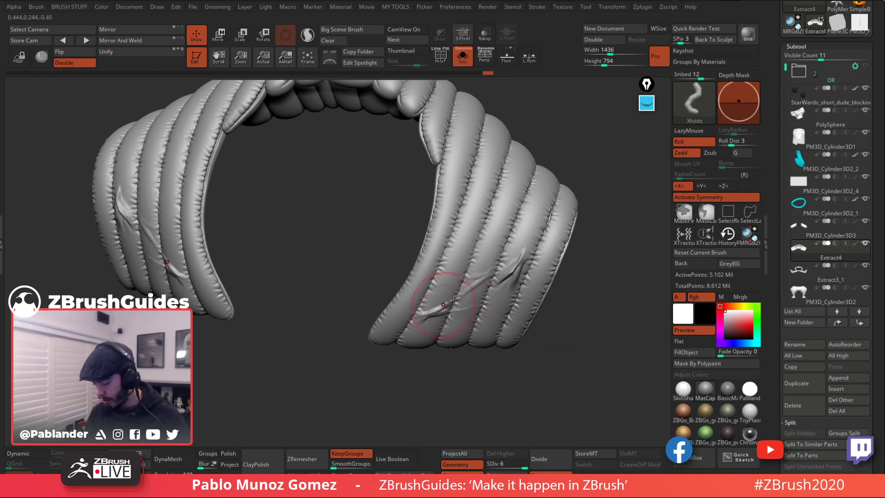
pyautogui.hotkey('ctrl', 'z')
pyautogui.moveTo(509, 291); pyautogui.dragTo(524, 316, button='right')
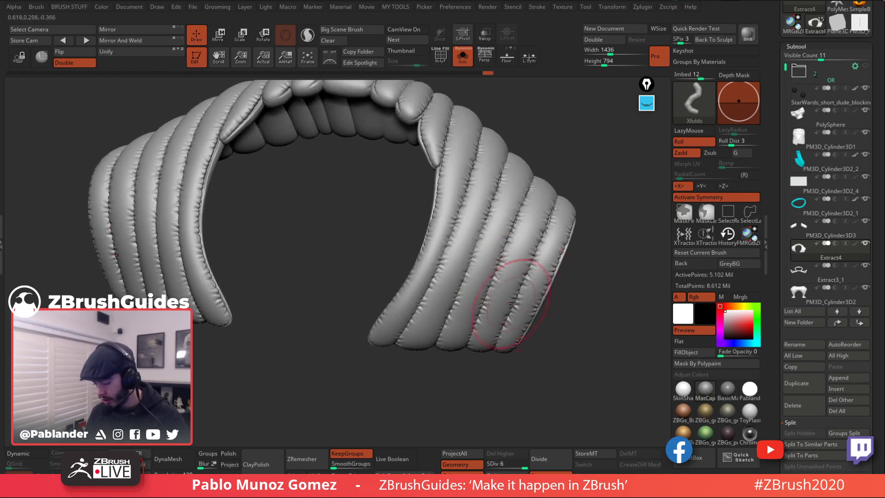
pyautogui.moveTo(524, 317)
pyautogui.mouseDown()
pyautogui.moveTo(503, 305)
pyautogui.moveTo(443, 329)
pyautogui.moveTo(456, 280)
pyautogui.mouseUp()
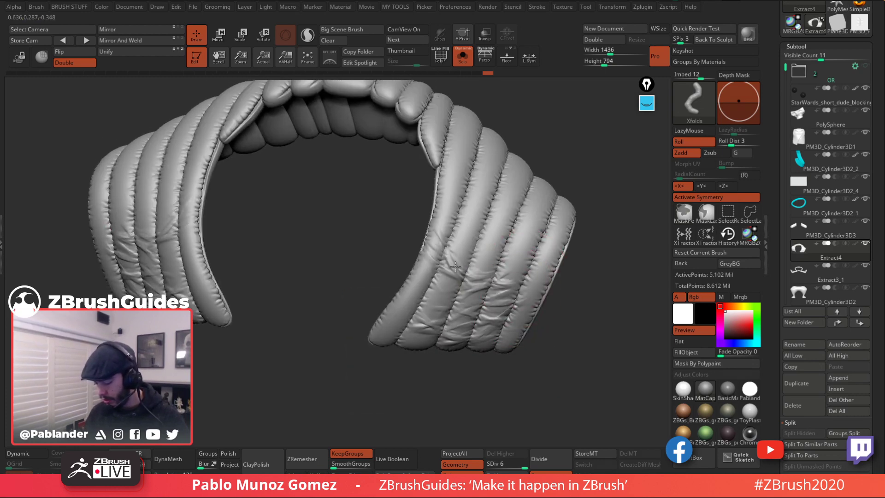
pyautogui.press('shift')
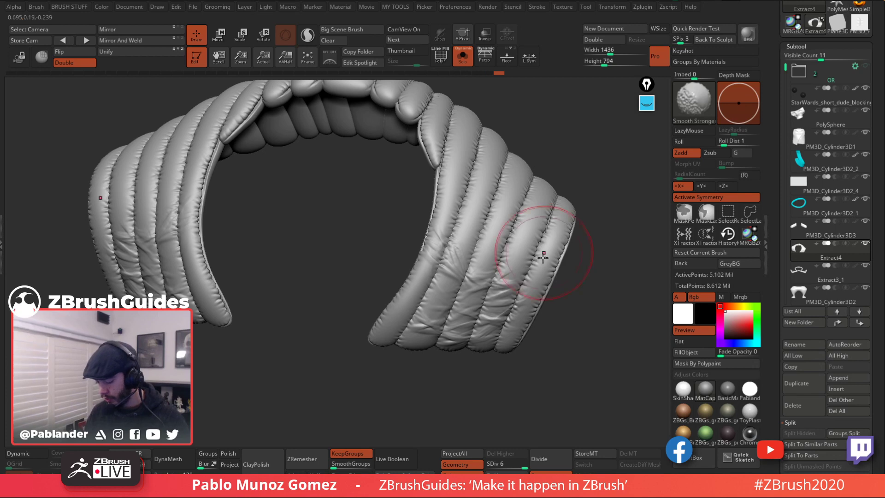
pyautogui.hotkey('ctrl', 'z')
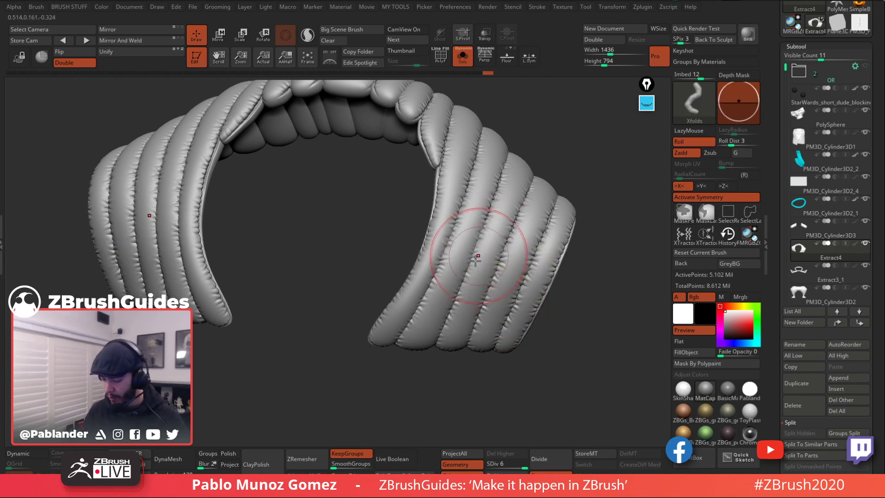
pyautogui.moveTo(474, 247); pyautogui.dragTo(544, 217, button='right')
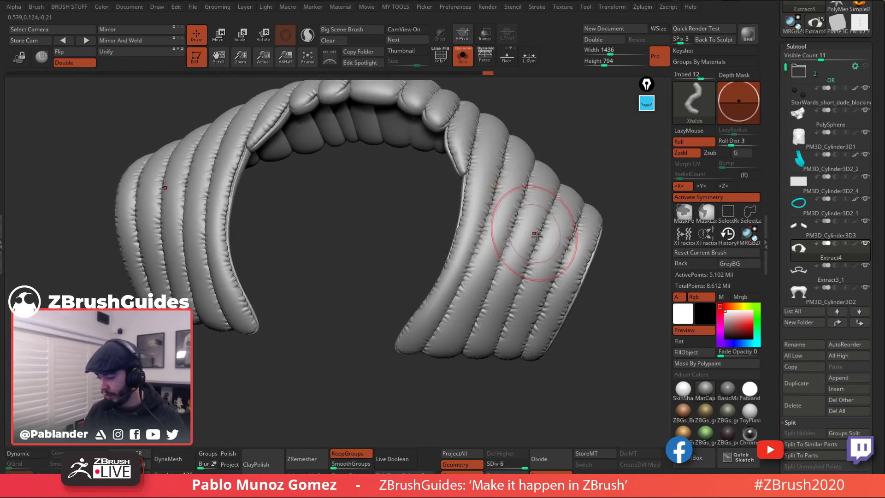
# Step: Load the Wrinkles_Wrap brush from the saved brush library and test it with a stroke on the padded panel
pyautogui.click(692, 456)
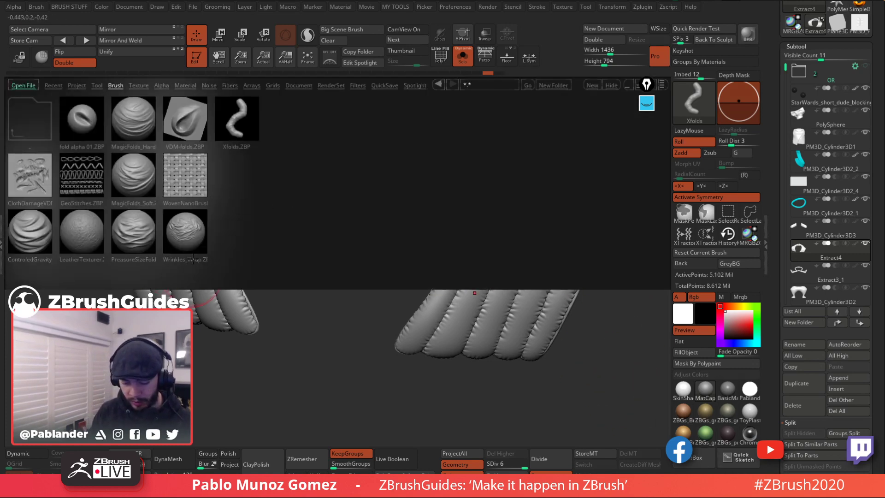
pyautogui.doubleClick(200, 243)
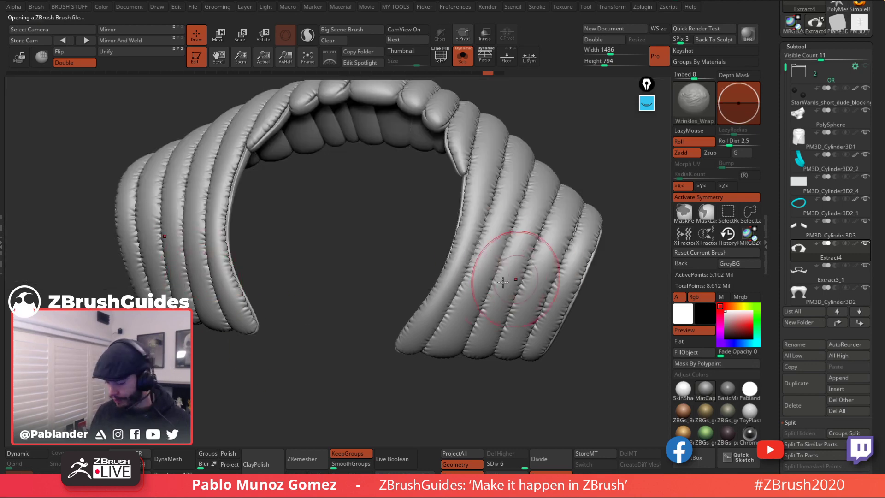
pyautogui.moveTo(493, 221)
pyautogui.mouseDown()
pyautogui.moveTo(507, 249)
pyautogui.moveTo(491, 281)
pyautogui.moveTo(505, 312)
pyautogui.moveTo(415, 330)
pyautogui.moveTo(529, 337)
pyautogui.moveTo(461, 286)
pyautogui.moveTo(554, 295)
pyautogui.moveTo(586, 268)
pyautogui.moveTo(559, 235)
pyautogui.moveTo(507, 216)
pyautogui.moveTo(494, 184)
pyautogui.mouseUp()
pyautogui.hotkey('ctrl', 'z')
# Step: Try covering the front padded panels with wrinkles using the Wrinkles_Wrap brush and undo the strokes
pyautogui.moveTo(609, 285); pyautogui.dragTo(590, 275)
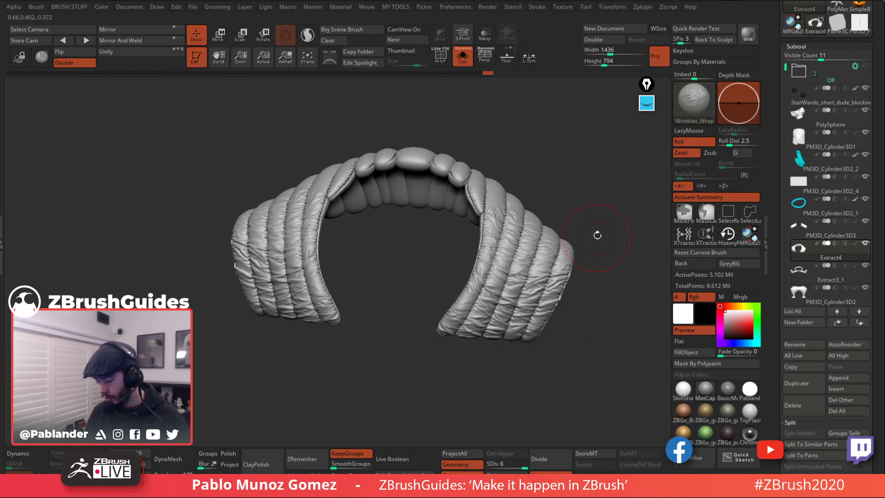
pyautogui.moveTo(596, 233); pyautogui.dragTo(589, 228)
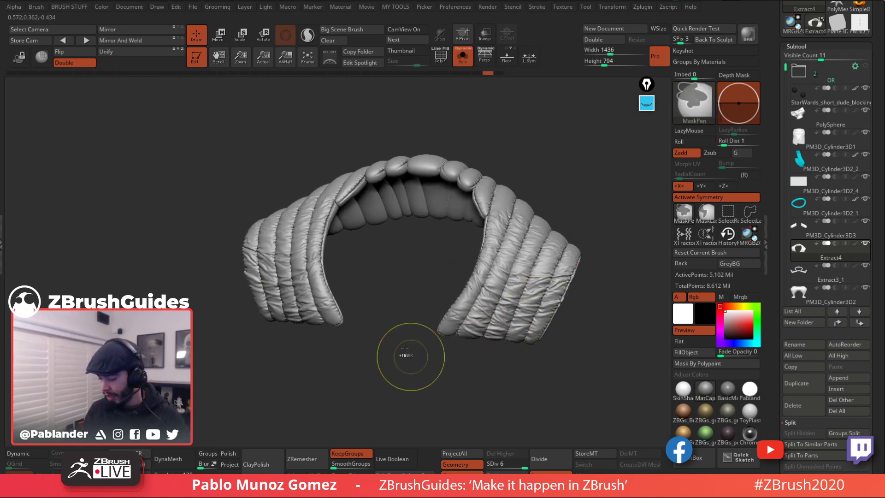
pyautogui.hotkey('ctrl', 'z')
pyautogui.moveTo(572, 253); pyautogui.dragTo(574, 317)
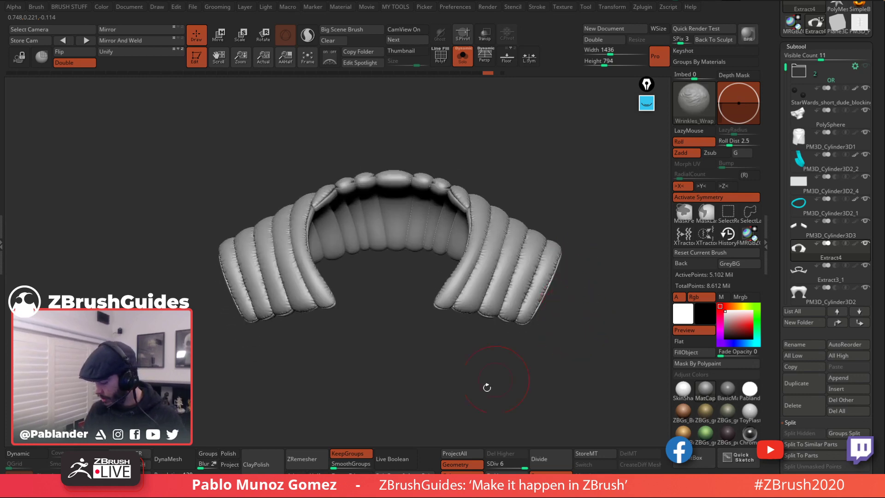
# Step: Store a morph target for Extract4 and brush Wrinkles_Wrap folds across the front padded panels
pyautogui.click(594, 453)
pyautogui.moveTo(570, 278); pyautogui.dragTo(524, 295)
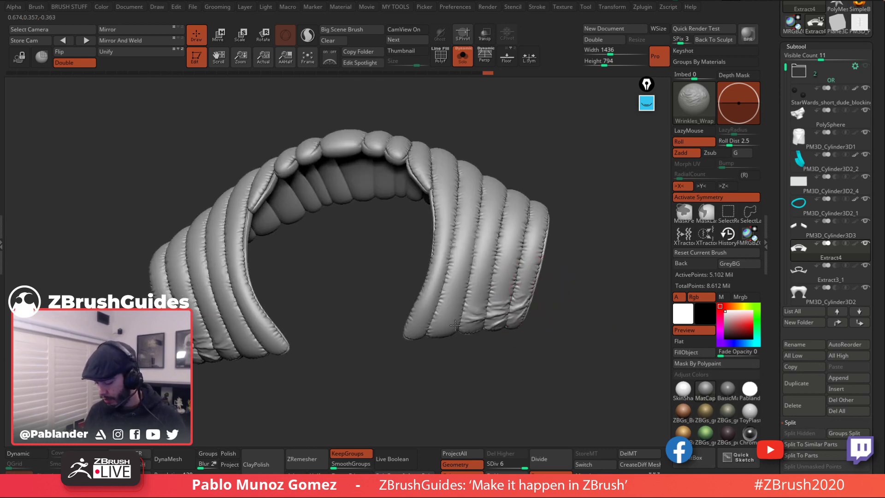
pyautogui.moveTo(577, 261); pyautogui.dragTo(438, 253)
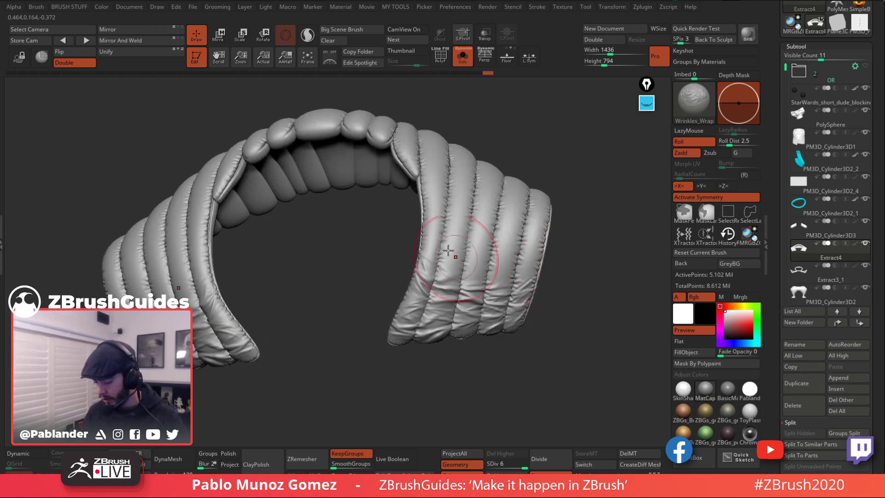
pyautogui.moveTo(549, 251)
pyautogui.mouseDown()
pyautogui.moveTo(560, 223)
pyautogui.moveTo(531, 219)
pyautogui.mouseUp()
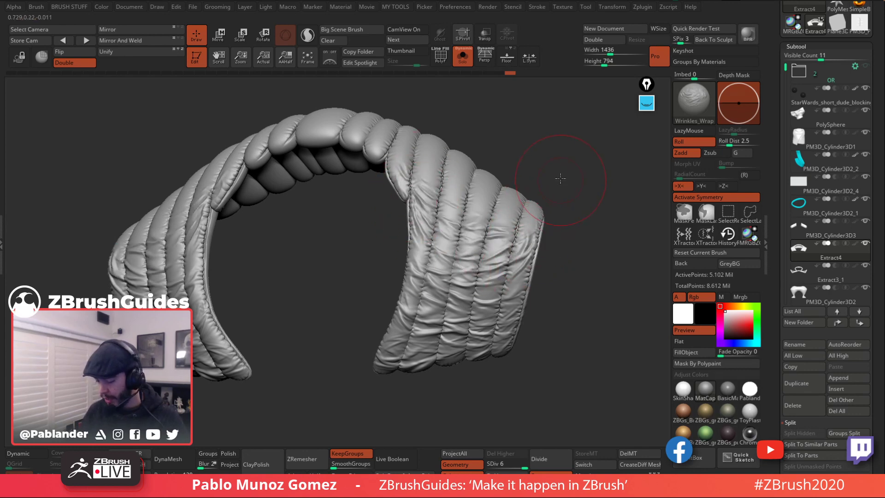
pyautogui.moveTo(550, 201); pyautogui.dragTo(506, 260)
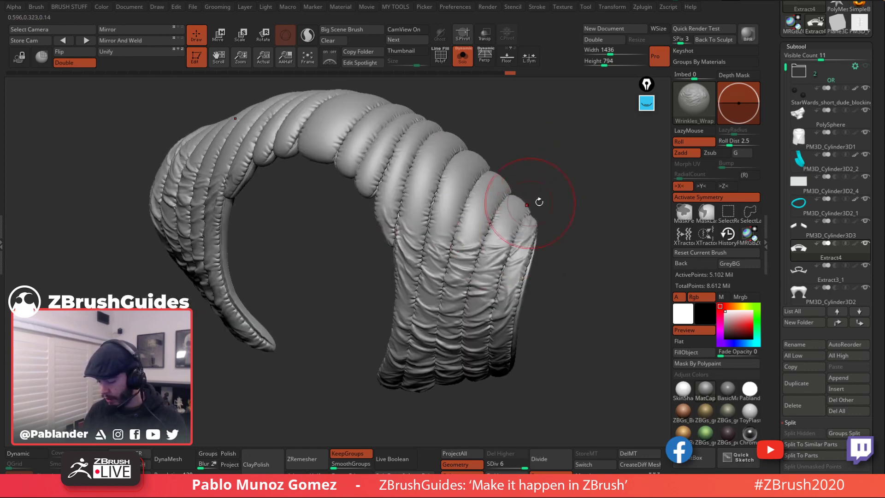
# Step: Continue the Wrinkles_Wrap folds over the shoulder tops, outer sides and back panels of Extract4
pyautogui.moveTo(538, 200)
pyautogui.mouseDown()
pyautogui.moveTo(537, 176)
pyautogui.moveTo(524, 256)
pyautogui.moveTo(494, 198)
pyautogui.moveTo(590, 152)
pyautogui.moveTo(535, 166)
pyautogui.moveTo(500, 235)
pyautogui.moveTo(533, 158)
pyautogui.moveTo(553, 171)
pyautogui.moveTo(558, 202)
pyautogui.mouseUp()
pyautogui.moveTo(518, 317)
pyautogui.mouseDown()
pyautogui.moveTo(511, 295)
pyautogui.moveTo(549, 194)
pyautogui.mouseUp()
pyautogui.moveTo(410, 329); pyautogui.dragTo(467, 234)
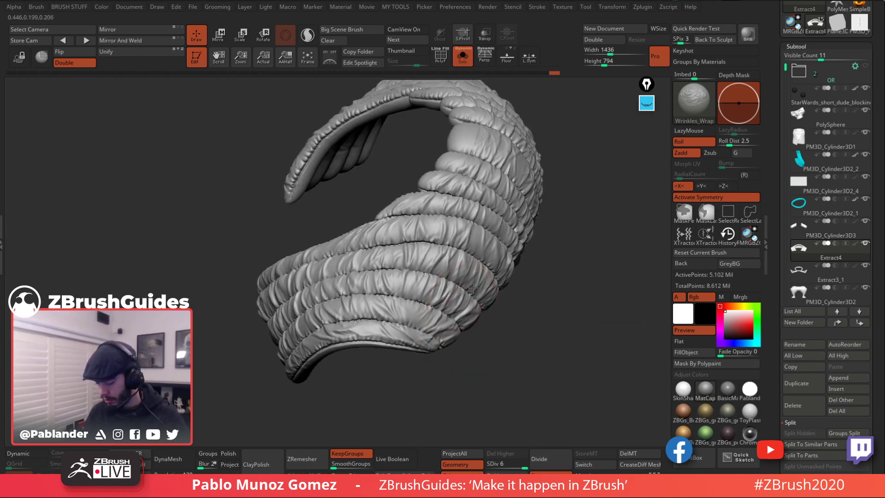
pyautogui.moveTo(502, 295); pyautogui.dragTo(530, 288)
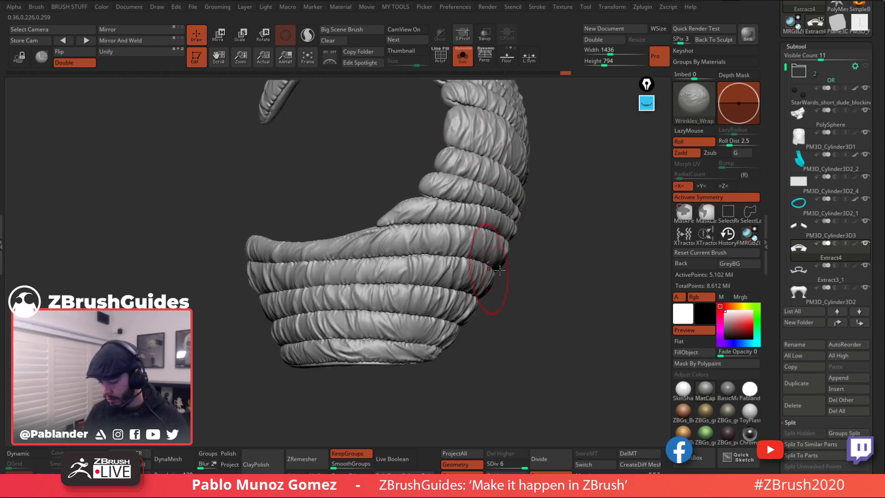
pyautogui.moveTo(474, 277)
pyautogui.mouseDown()
pyautogui.moveTo(469, 247)
pyautogui.moveTo(518, 281)
pyautogui.moveTo(542, 240)
pyautogui.moveTo(508, 270)
pyautogui.mouseUp()
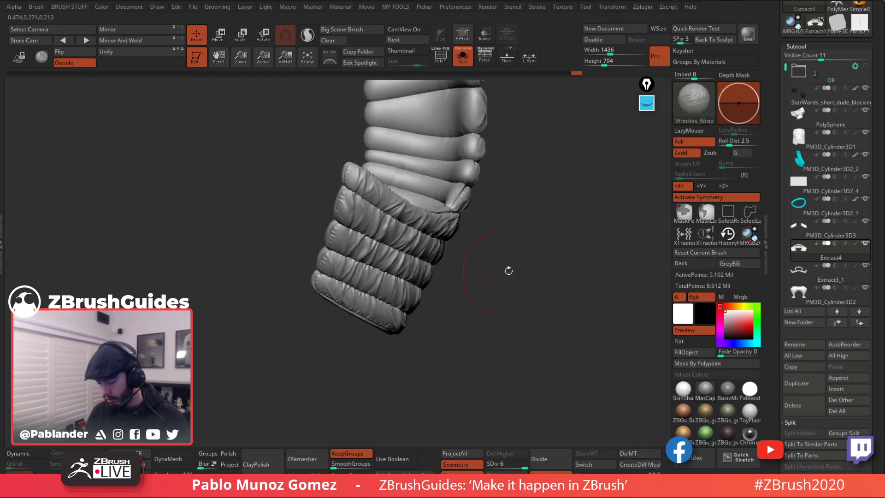
pyautogui.moveTo(461, 240); pyautogui.dragTo(488, 232)
pyautogui.moveTo(471, 206); pyautogui.dragTo(568, 216)
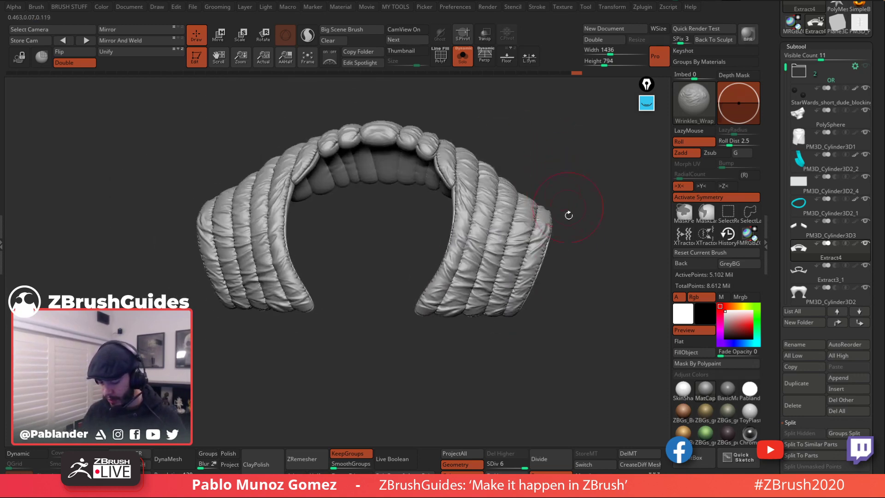
# Step: Examine the wrinkled Extract4 panels from several angles, both isolated and together with the full character
pyautogui.moveTo(515, 340); pyautogui.dragTo(435, 361)
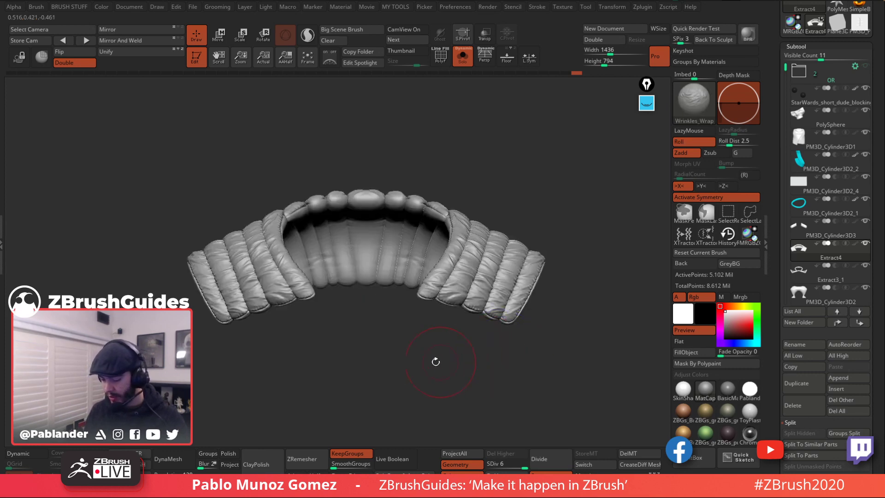
pyautogui.moveTo(559, 191); pyautogui.dragTo(554, 251)
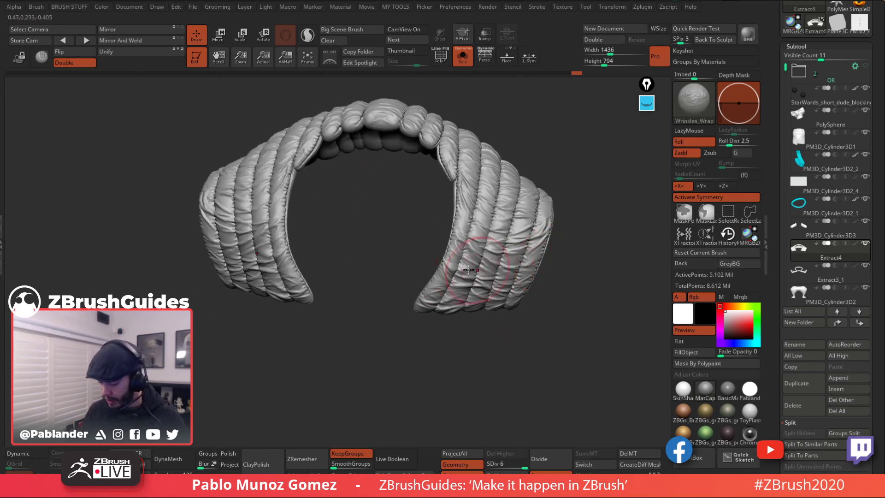
pyautogui.keyDown('alt'); pyautogui.moveTo(433, 260); pyautogui.dragTo(450, 296); pyautogui.keyUp('alt')
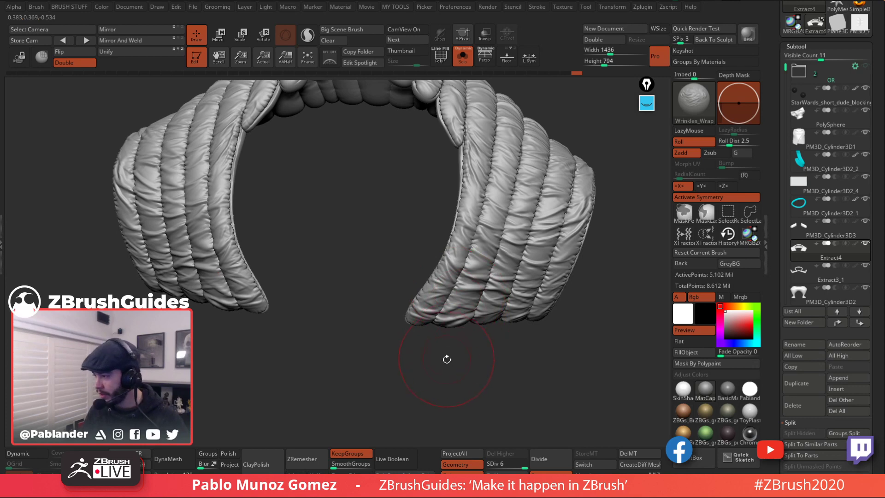
pyautogui.moveTo(447, 359); pyautogui.dragTo(473, 351)
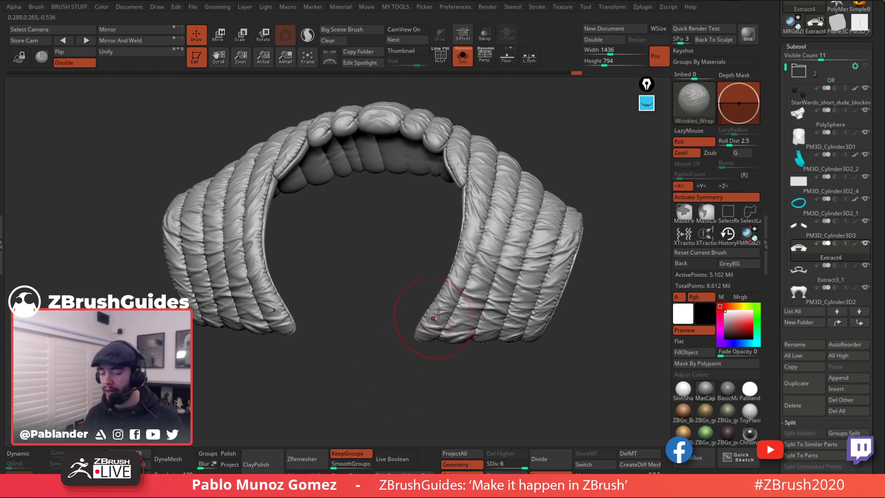
pyautogui.moveTo(405, 263); pyautogui.dragTo(551, 253)
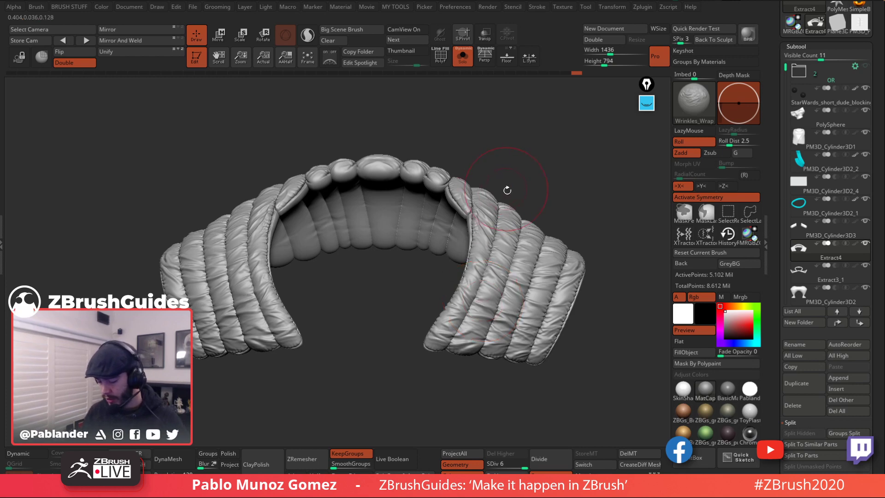
pyautogui.moveTo(507, 191); pyautogui.dragTo(383, 276)
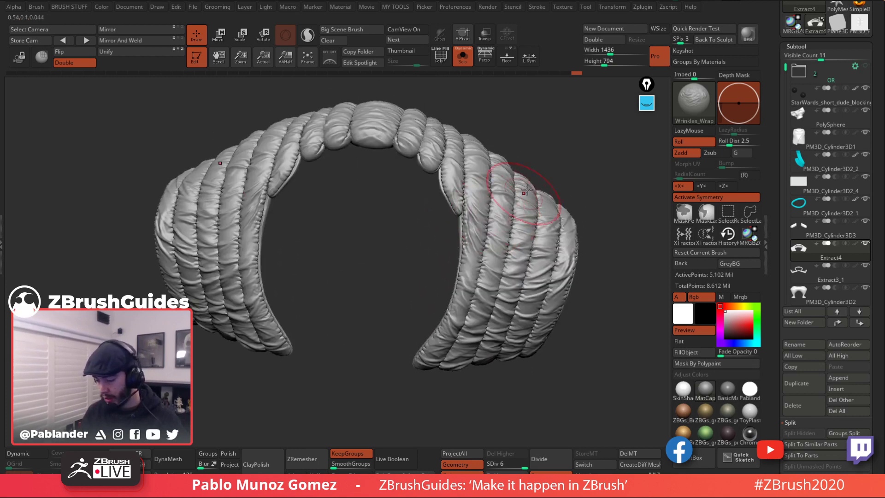
pyautogui.moveTo(525, 191); pyautogui.dragTo(547, 133)
pyautogui.click(462, 56)
pyautogui.moveTo(563, 312); pyautogui.dragTo(568, 216)
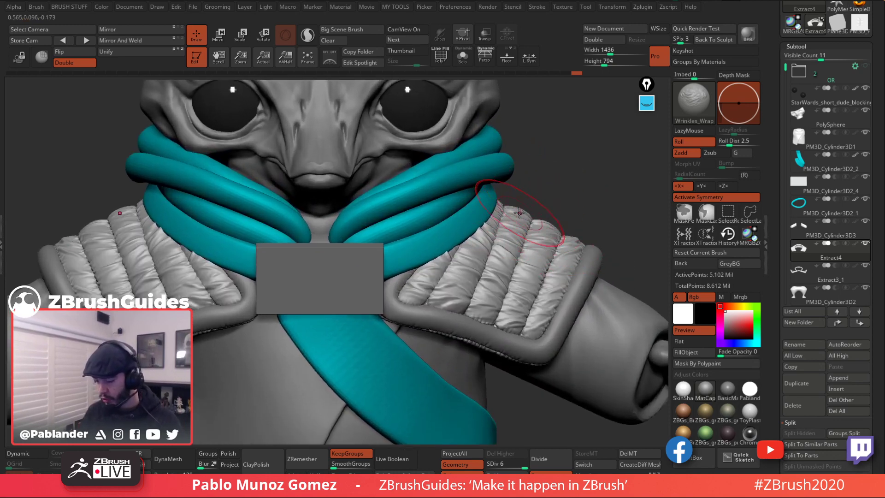
pyautogui.click(463, 55)
# Step: Set the draw size to 37 for touching up the wrinkles on the front padded panels
pyautogui.moveTo(504, 196); pyautogui.dragTo(553, 223)
pyautogui.press('space')
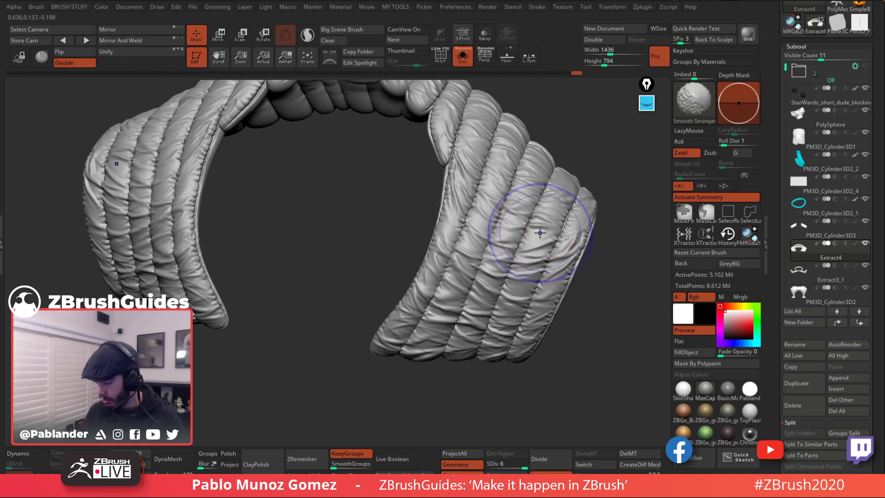
pyautogui.press('space')
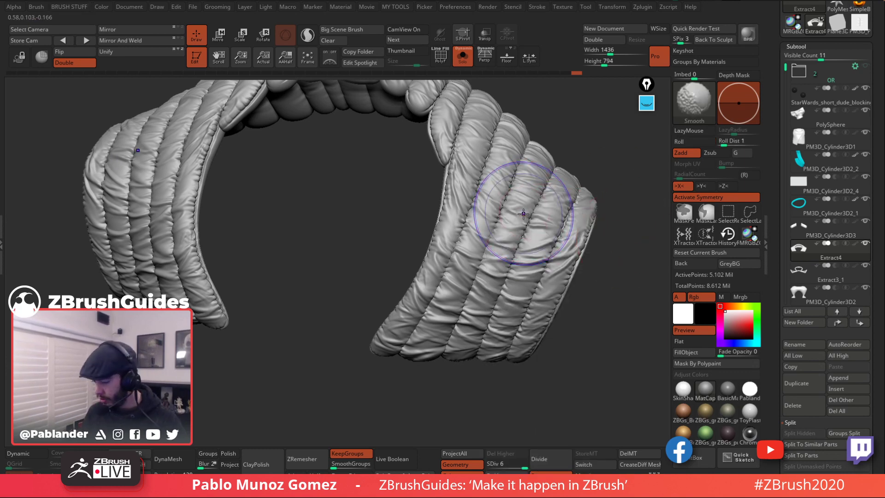
pyautogui.press('space')
pyautogui.moveTo(492, 227); pyautogui.dragTo(488, 227)
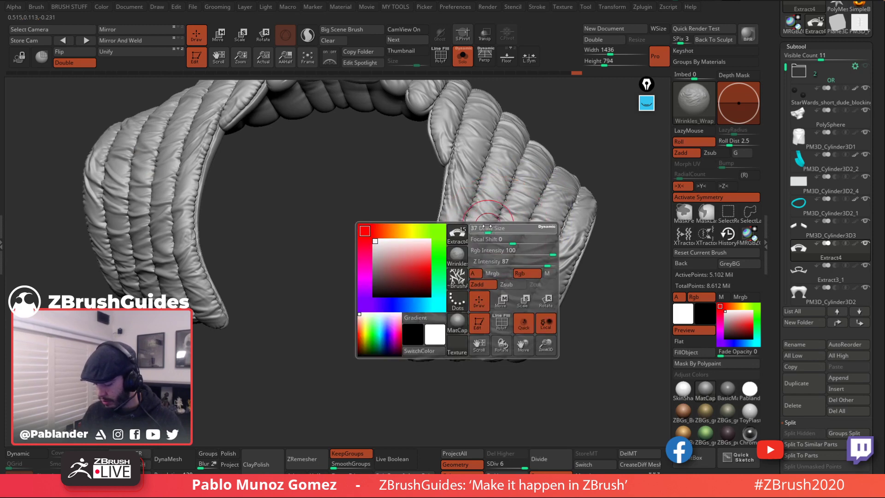
# Step: Soften selected wrinkles across the front and outer shoulder panels with the Smooth brush
pyautogui.keyDown('alt'); pyautogui.moveTo(475, 184); pyautogui.dragTo(462, 192, button='right'); pyautogui.keyUp('alt')
pyautogui.keyDown('shift'); pyautogui.moveTo(450, 176); pyautogui.dragTo(466, 221); pyautogui.keyUp('shift')
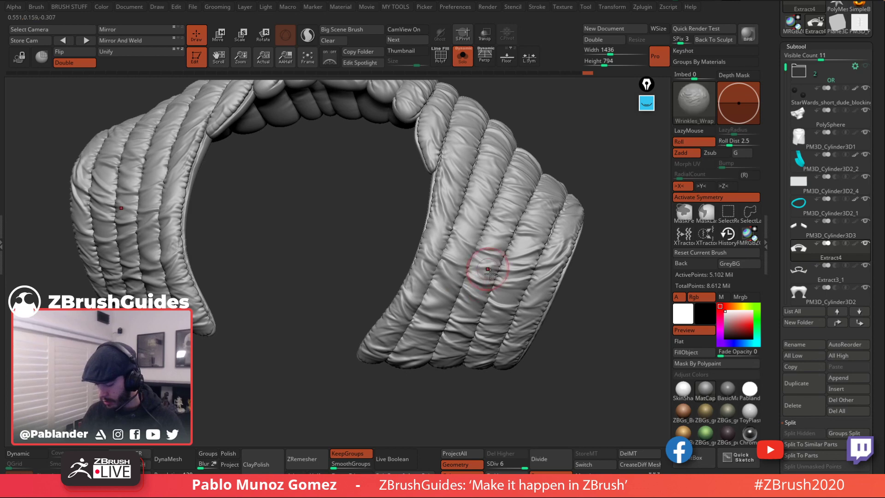
pyautogui.keyDown('ctrl'); pyautogui.moveTo(489, 276); pyautogui.dragTo(518, 223, button='right'); pyautogui.keyUp('ctrl')
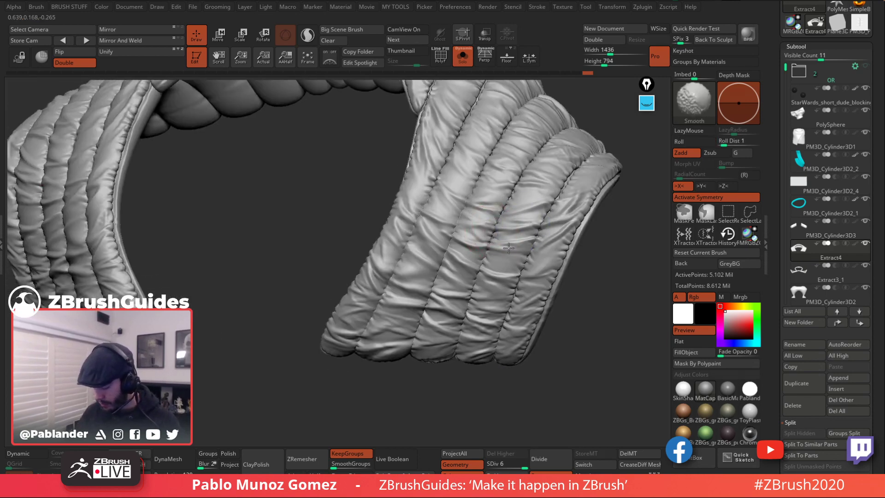
pyautogui.keyDown('shift'); pyautogui.moveTo(509, 248); pyautogui.dragTo(474, 253); pyautogui.keyUp('shift')
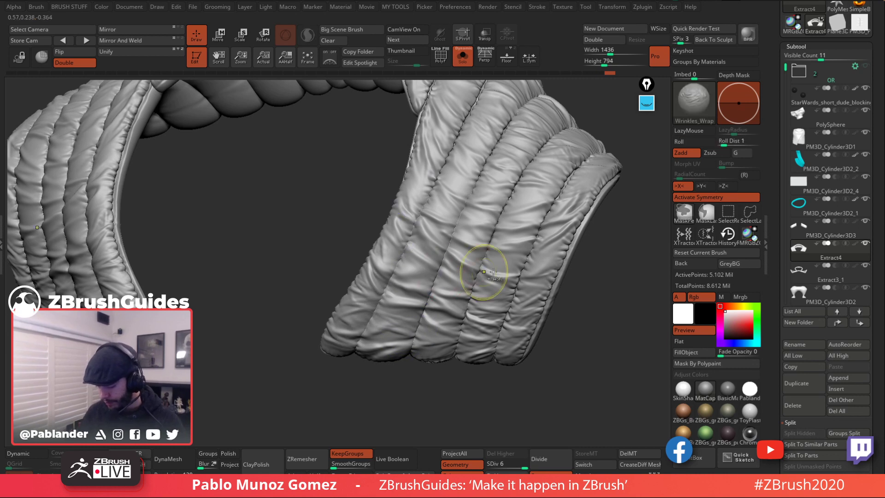
pyautogui.keyDown('shift'); pyautogui.moveTo(518, 296); pyautogui.dragTo(576, 199); pyautogui.keyUp('shift')
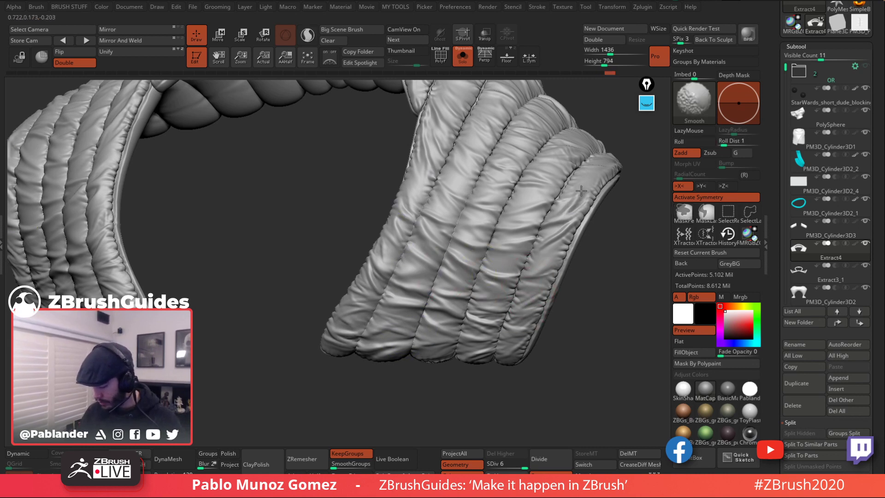
pyautogui.moveTo(497, 313); pyautogui.dragTo(473, 211, button='right')
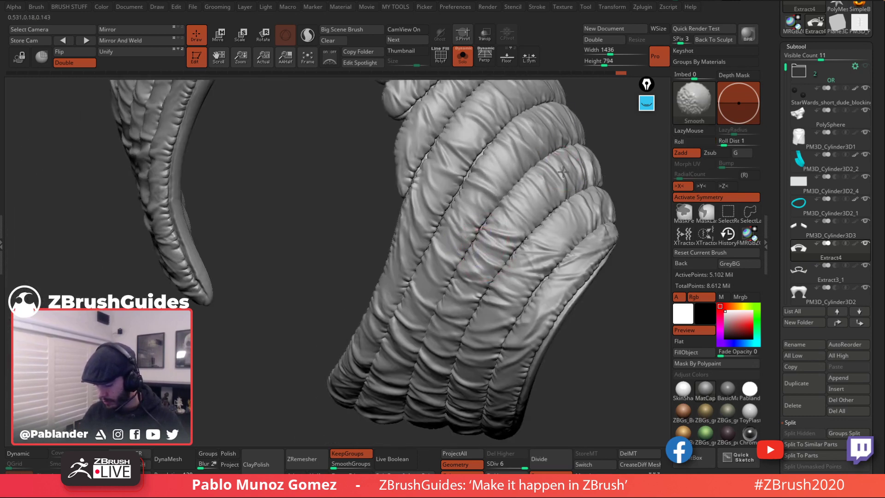
pyautogui.moveTo(517, 181); pyautogui.dragTo(484, 223, button='right')
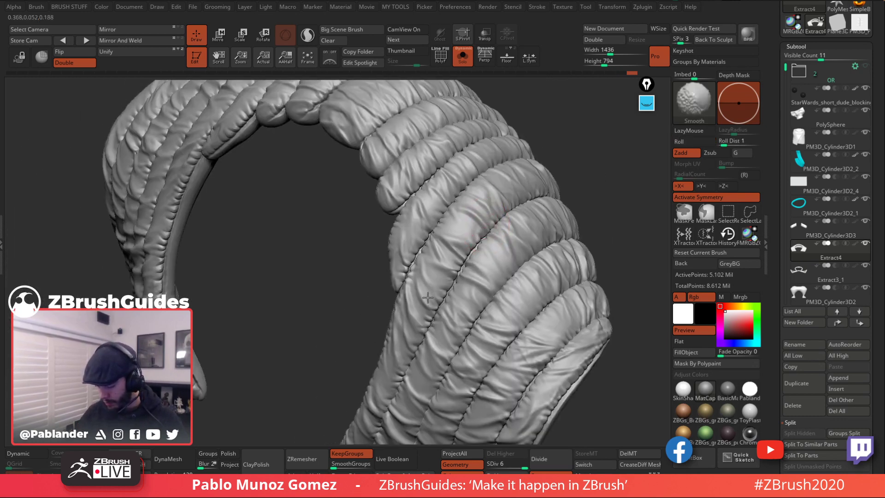
# Step: Switch the smoothing brush to Smooth Stronger and soften the wrinkles over the shoulder top and back panels
pyautogui.moveTo(492, 170); pyautogui.dragTo(602, 202, button='right')
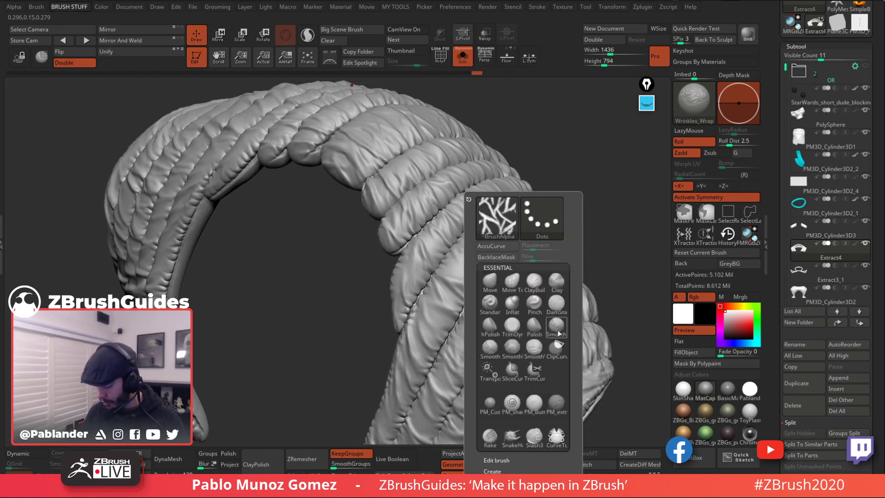
pyautogui.keyDown('shift'); pyautogui.moveTo(523, 211); pyautogui.dragTo(450, 288); pyautogui.keyUp('shift')
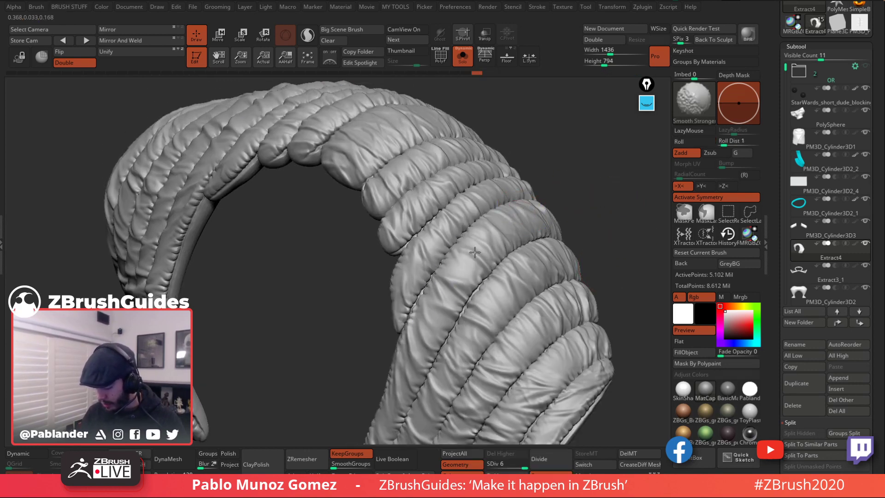
pyautogui.moveTo(480, 232)
pyautogui.mouseDown(button='right')
pyautogui.moveTo(489, 245)
pyautogui.moveTo(503, 188)
pyautogui.mouseUp(button='right')
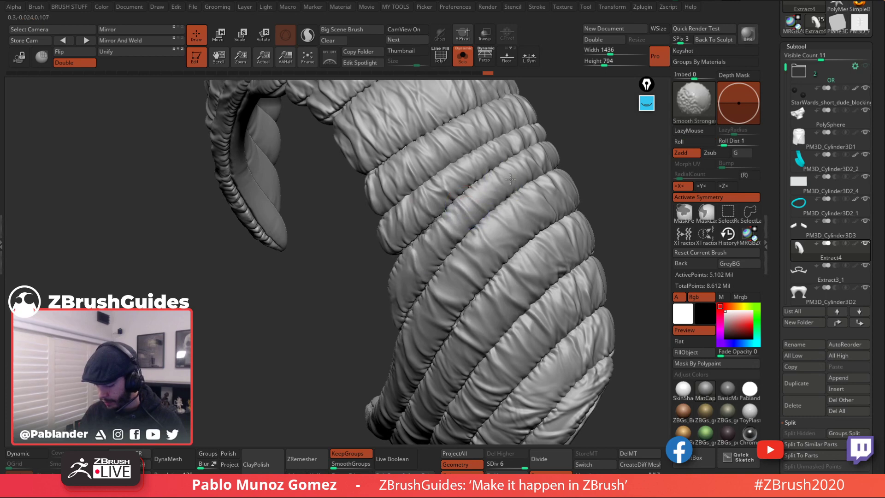
pyautogui.moveTo(415, 214)
pyautogui.keyDown('shift'); pyautogui.mouseDown()
pyautogui.moveTo(471, 148)
pyautogui.moveTo(392, 180)
pyautogui.mouseUp(); pyautogui.keyUp('shift')
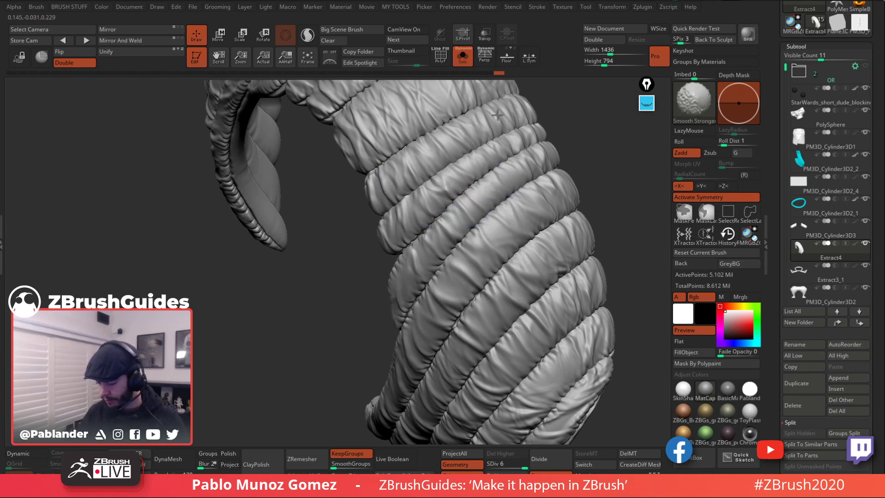
pyautogui.moveTo(497, 115); pyautogui.dragTo(505, 225, button='right')
pyautogui.keyDown('shift'); pyautogui.moveTo(416, 198); pyautogui.dragTo(415, 219); pyautogui.keyUp('shift')
# Step: Soften the folds along the outer side panels of Extract4 with Smooth Stronger
pyautogui.moveTo(495, 308); pyautogui.dragTo(498, 232, button='right')
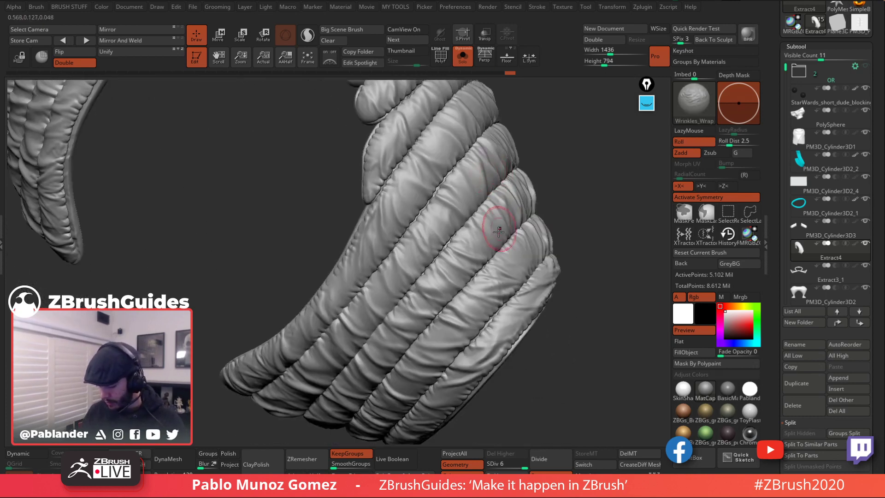
pyautogui.keyDown('shift'); pyautogui.moveTo(510, 203); pyautogui.dragTo(449, 265); pyautogui.keyUp('shift')
pyautogui.keyDown('shift'); pyautogui.moveTo(538, 241); pyautogui.dragTo(464, 316); pyautogui.keyUp('shift')
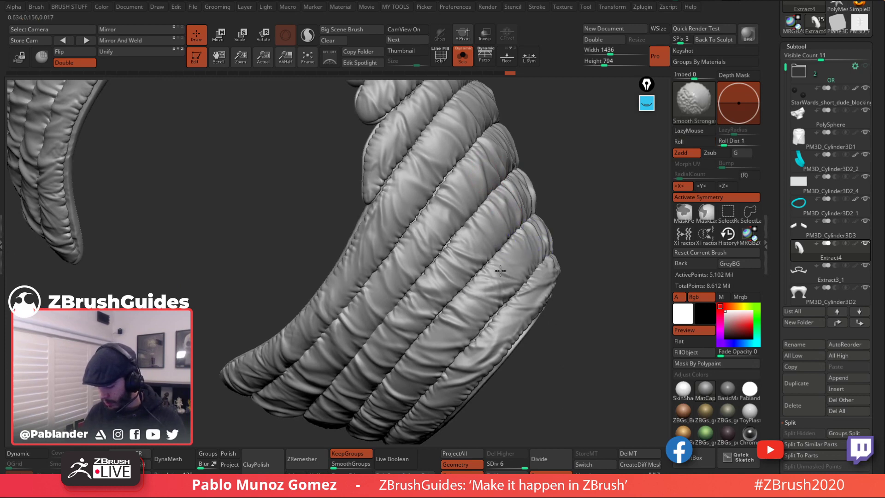
pyautogui.moveTo(473, 276)
pyautogui.mouseDown(button='right')
pyautogui.moveTo(523, 203)
pyautogui.moveTo(558, 224)
pyautogui.mouseUp(button='right')
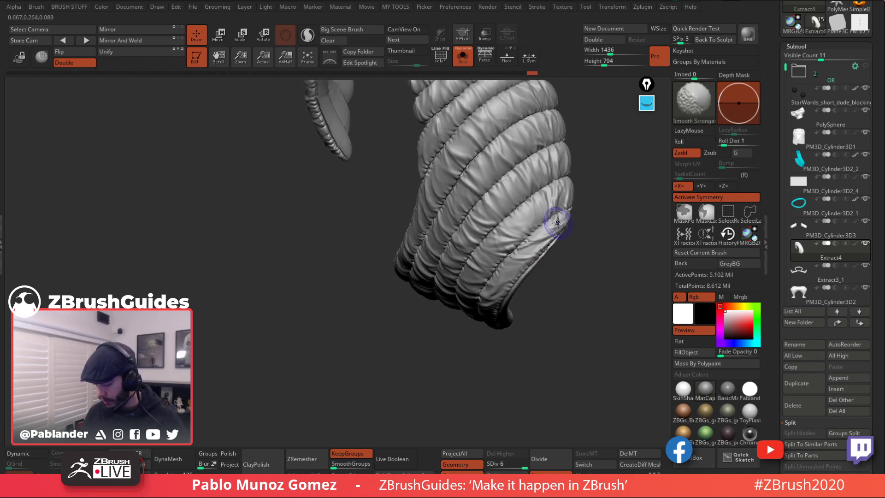
pyautogui.moveTo(524, 254); pyautogui.dragTo(436, 292, button='right')
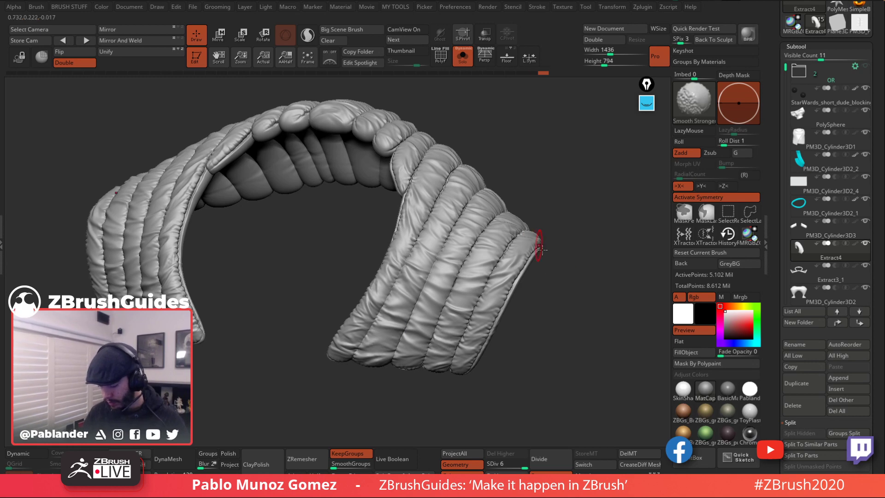
# Step: Select the Wrinkles_Wrap brush again and inspect the wrinkled panels of Extract4 from the front
pyautogui.press('b')
pyautogui.press('w')
pyautogui.press('r')
pyautogui.moveTo(541, 250)
pyautogui.mouseDown(button='right')
pyautogui.moveTo(526, 269)
pyautogui.moveTo(520, 233)
pyautogui.moveTo(364, 337)
pyautogui.moveTo(380, 158)
pyautogui.mouseUp(button='right')
pyautogui.moveTo(451, 342); pyautogui.dragTo(455, 303, button='right')
pyautogui.press('shift')
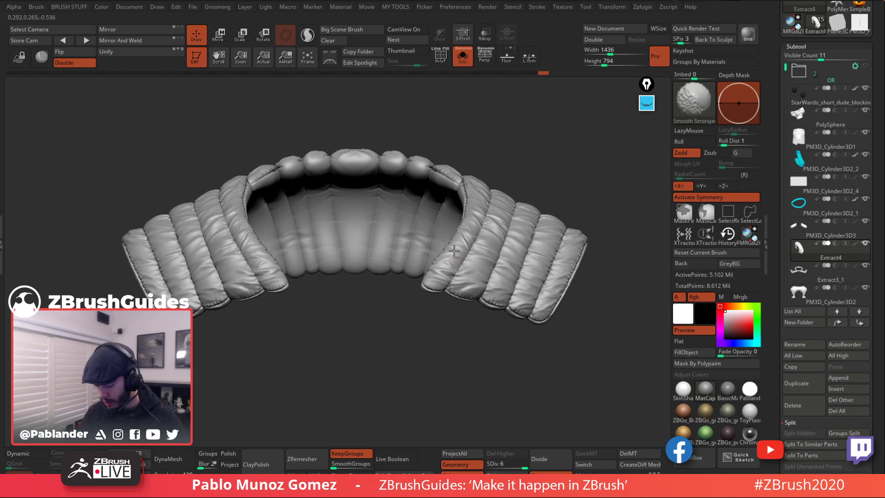
pyautogui.moveTo(462, 262)
pyautogui.mouseDown(button='right')
pyautogui.moveTo(431, 328)
pyautogui.moveTo(477, 329)
pyautogui.moveTo(450, 356)
pyautogui.moveTo(452, 328)
pyautogui.moveTo(368, 317)
pyautogui.mouseUp(button='right')
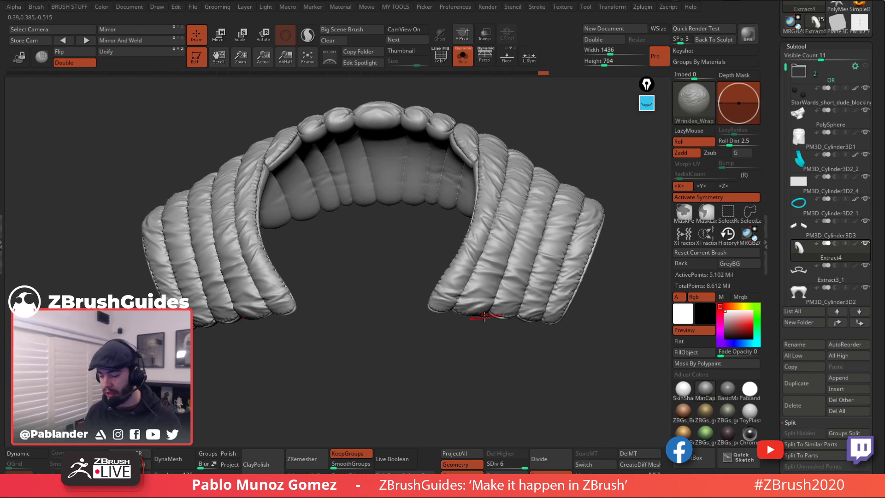
pyautogui.moveTo(569, 324); pyautogui.dragTo(583, 319, button='right')
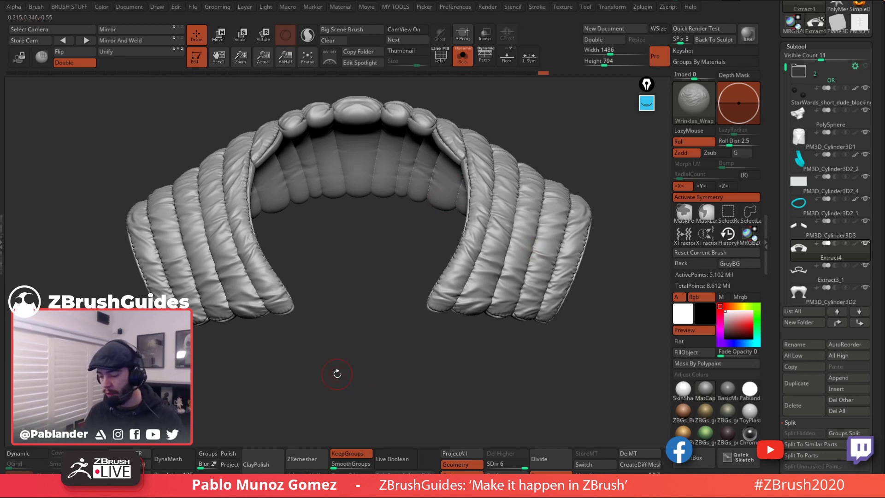
# Step: Compare the wrinkled Extract4 panels in isolation and on the full character, from the front and the back
pyautogui.moveTo(463, 346); pyautogui.dragTo(513, 274, button='right')
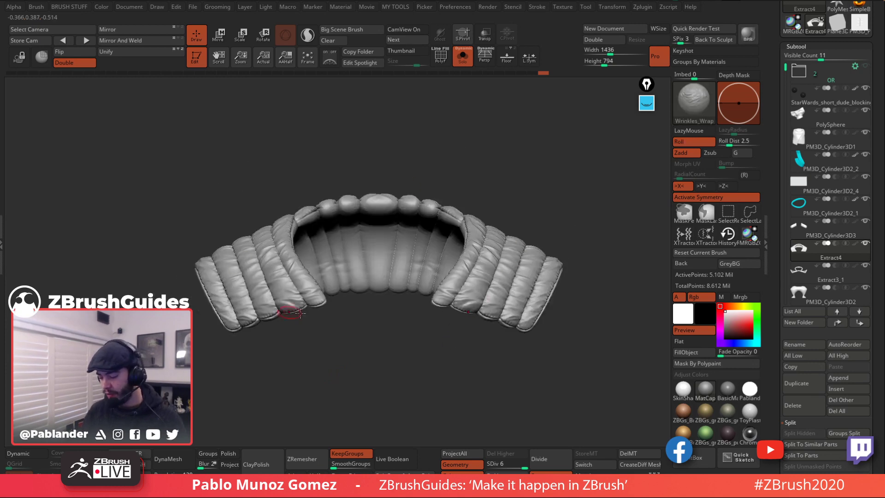
pyautogui.moveTo(299, 314); pyautogui.dragTo(437, 310, button='right')
pyautogui.click(462, 55)
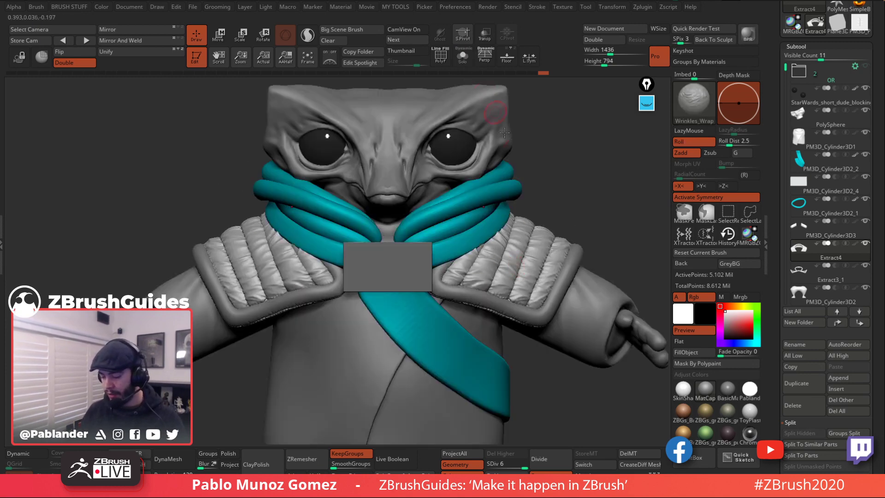
pyautogui.moveTo(504, 133); pyautogui.dragTo(502, 139, button='right')
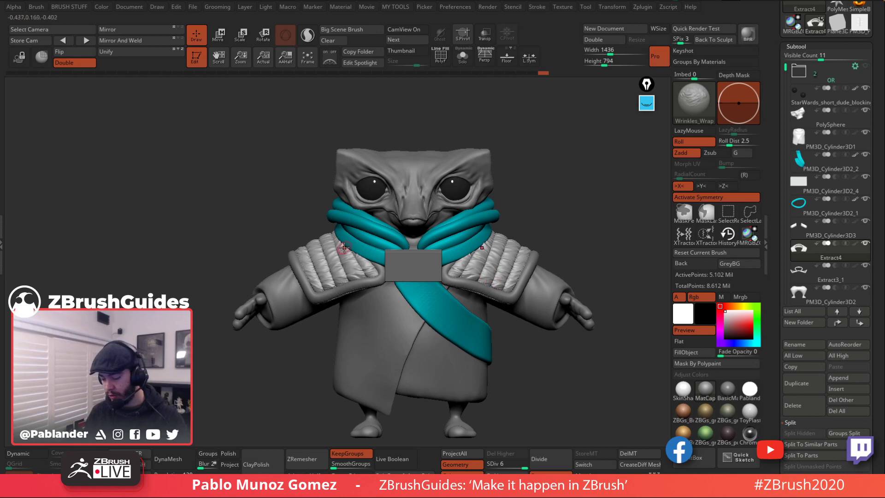
pyautogui.moveTo(521, 207); pyautogui.dragTo(347, 277, button='right')
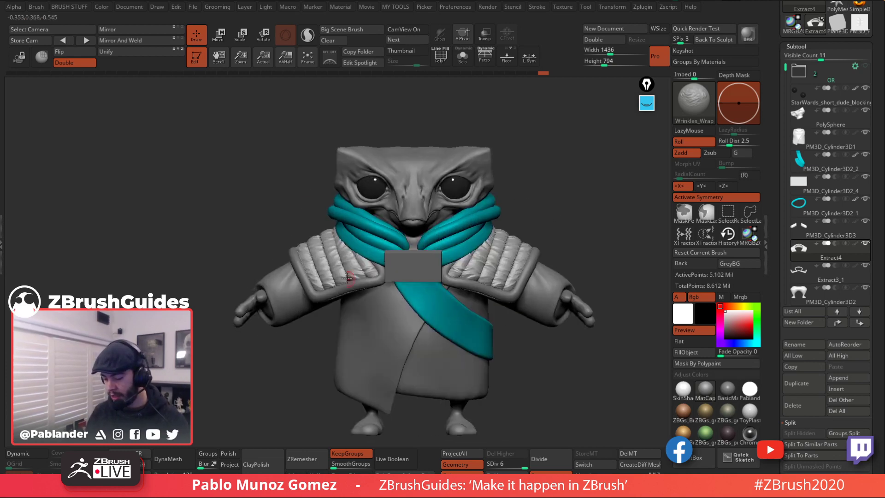
pyautogui.moveTo(519, 212); pyautogui.dragTo(530, 287, button='right')
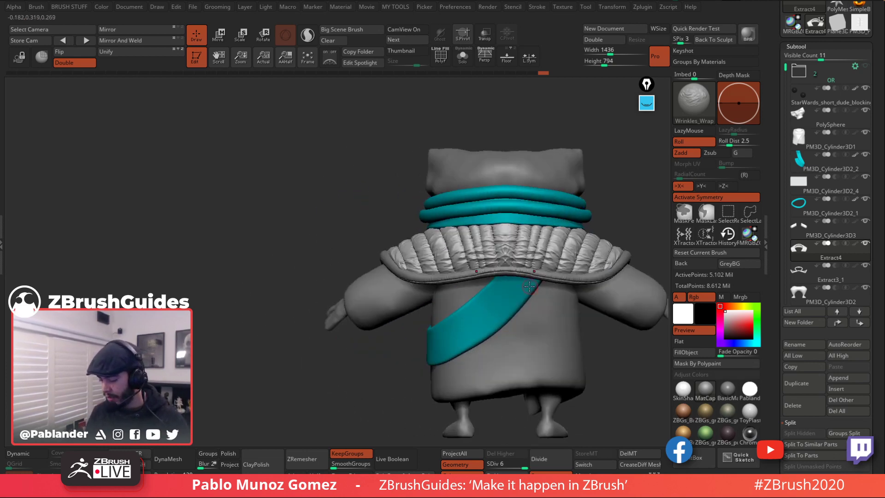
pyautogui.press('shift')
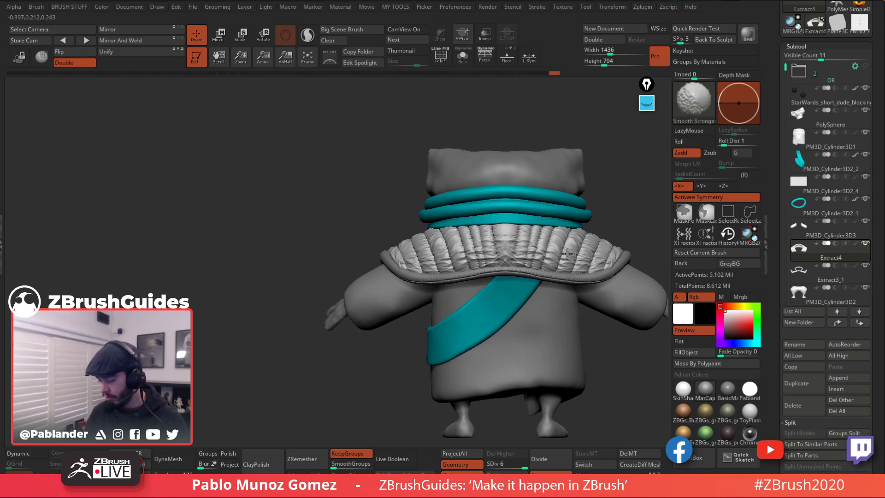
pyautogui.moveTo(581, 272)
pyautogui.mouseDown(button='right')
pyautogui.moveTo(531, 240)
pyautogui.moveTo(489, 184)
pyautogui.moveTo(475, 115)
pyautogui.moveTo(500, 191)
pyautogui.moveTo(549, 206)
pyautogui.moveTo(538, 182)
pyautogui.moveTo(545, 209)
pyautogui.moveTo(558, 217)
pyautogui.moveTo(579, 178)
pyautogui.moveTo(578, 213)
pyautogui.mouseUp(button='right')
pyautogui.click(462, 56)
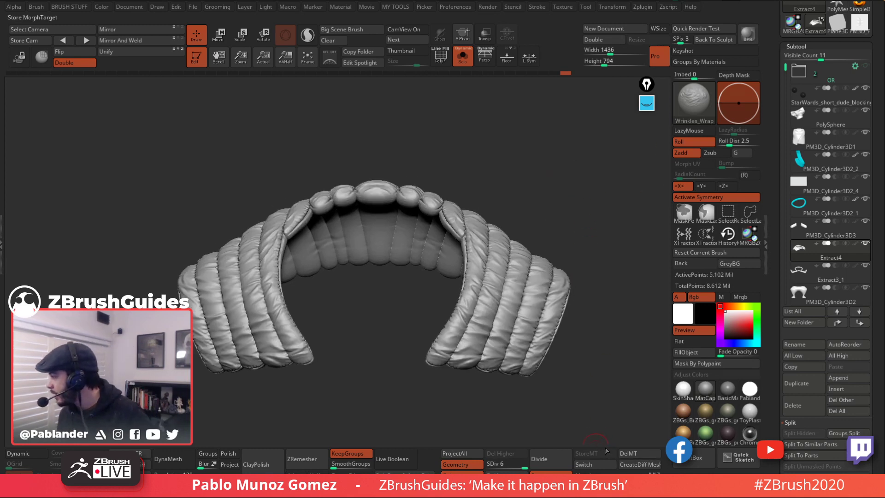
# Step: Select the Morph brush, enlarge its draw size and turn off symmetry
pyautogui.click(687, 106)
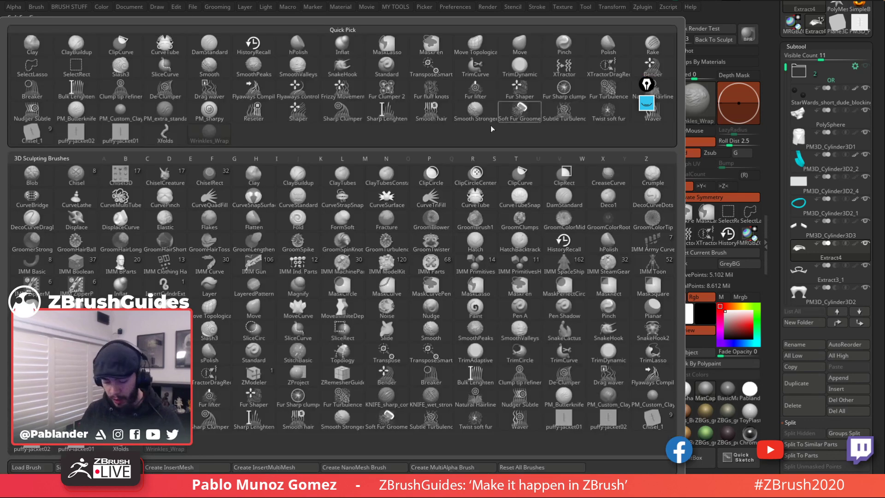
pyautogui.click(121, 309)
pyautogui.press('space')
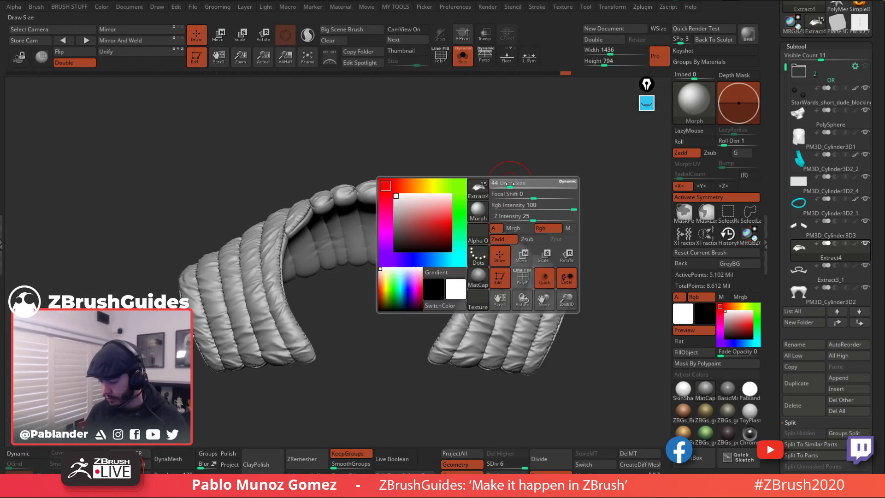
pyautogui.moveTo(510, 185); pyautogui.dragTo(520, 185)
pyautogui.moveTo(357, 287)
pyautogui.keyDown('alt'); pyautogui.mouseDown()
pyautogui.moveTo(421, 253)
pyautogui.moveTo(326, 218)
pyautogui.mouseUp(); pyautogui.keyUp('alt')
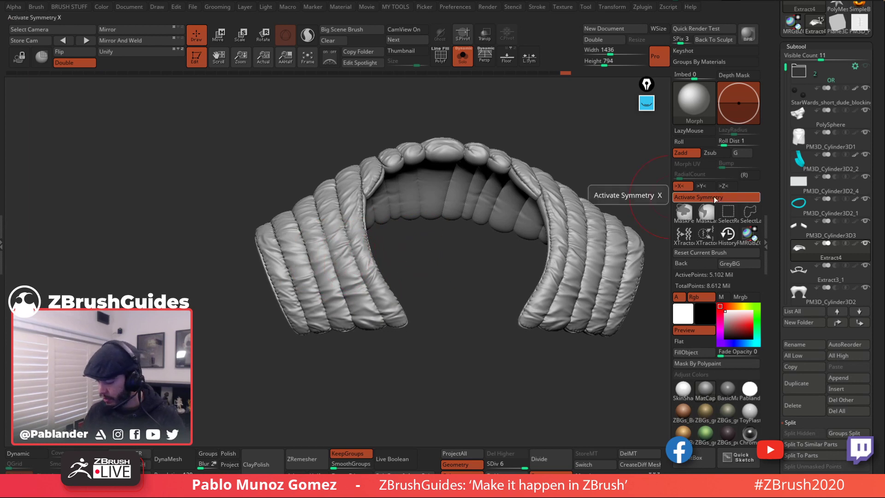
pyautogui.click(698, 197)
# Step: Erase the mirrored wrinkles from the character's right front shoulder and the centre back panels with the Morph brush
pyautogui.moveTo(399, 304)
pyautogui.mouseDown()
pyautogui.moveTo(365, 300)
pyautogui.moveTo(353, 212)
pyautogui.moveTo(353, 258)
pyautogui.moveTo(324, 274)
pyautogui.mouseUp()
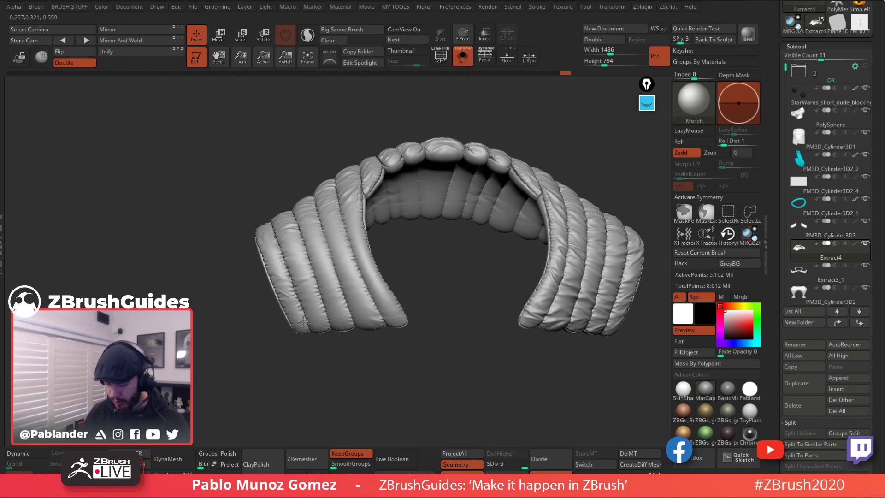
pyautogui.moveTo(376, 240)
pyautogui.mouseDown()
pyautogui.moveTo(332, 230)
pyautogui.moveTo(330, 287)
pyautogui.mouseUp()
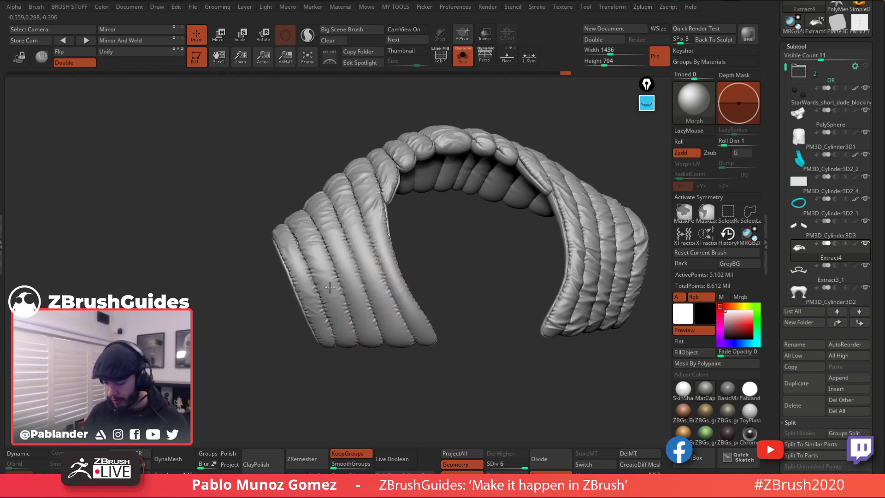
pyautogui.moveTo(459, 239)
pyautogui.mouseDown()
pyautogui.moveTo(539, 164)
pyautogui.moveTo(544, 171)
pyautogui.mouseUp()
pyautogui.moveTo(349, 297)
pyautogui.keyDown('shift'); pyautogui.mouseDown()
pyautogui.moveTo(299, 302)
pyautogui.moveTo(310, 257)
pyautogui.moveTo(321, 258)
pyautogui.moveTo(260, 308)
pyautogui.mouseUp(); pyautogui.keyUp('shift')
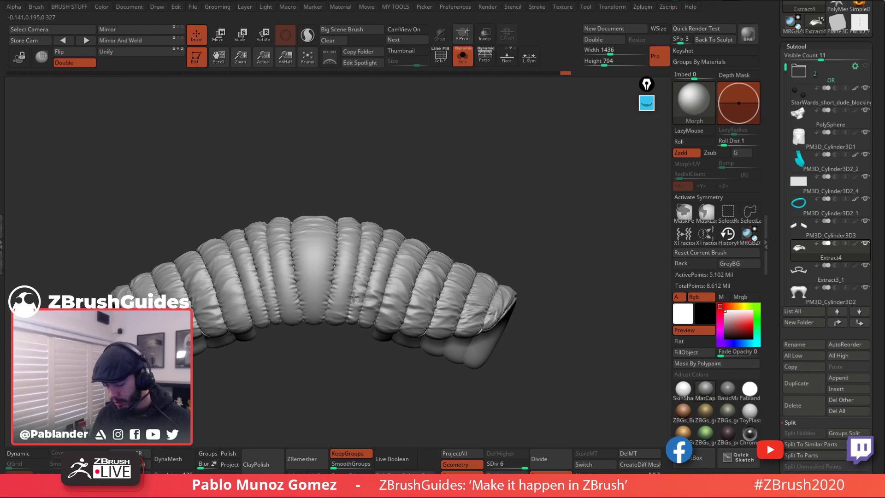
pyautogui.moveTo(467, 214); pyautogui.dragTo(552, 184)
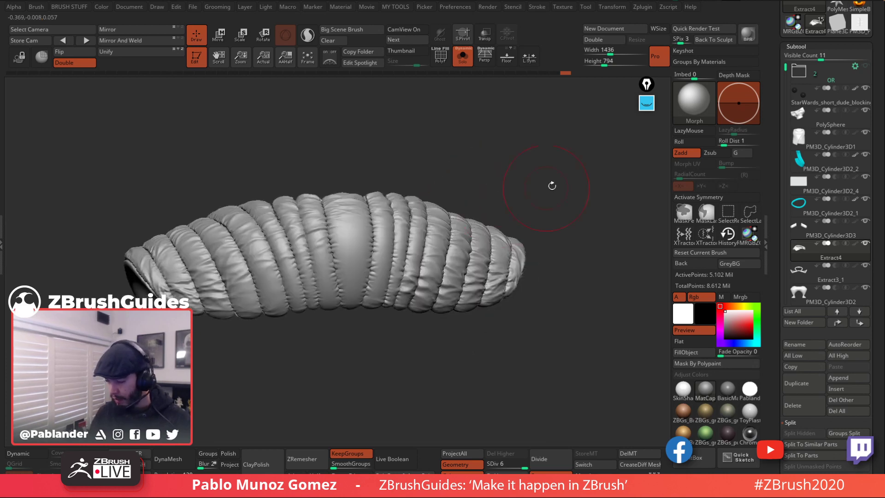
# Step: Select the Wrinkles_Wrap brush and try asymmetrical wrinkles across the centre back panels of Extract4
pyautogui.press('b')
pyautogui.click(265, 142)
pyautogui.moveTo(344, 305)
pyautogui.mouseDown()
pyautogui.moveTo(377, 267)
pyautogui.moveTo(462, 337)
pyautogui.moveTo(441, 341)
pyautogui.moveTo(441, 320)
pyautogui.mouseUp()
pyautogui.moveTo(450, 220); pyautogui.dragTo(345, 252)
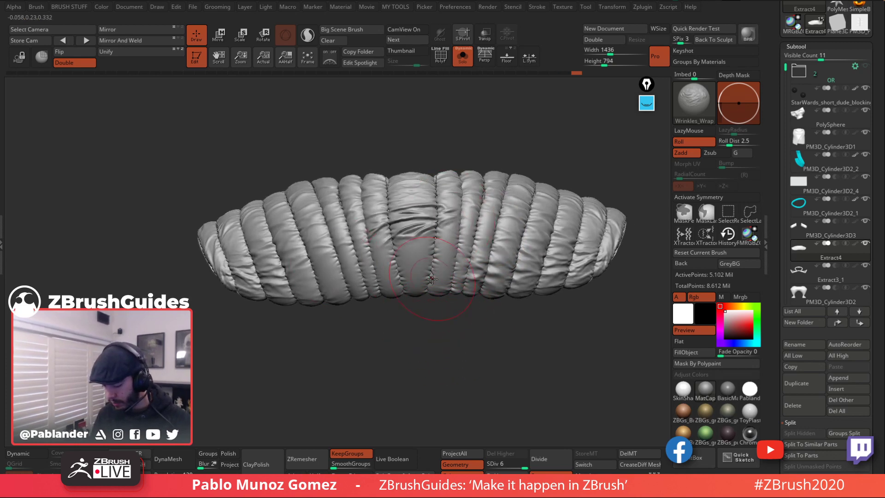
pyautogui.keyDown('shift'); pyautogui.moveTo(432, 278); pyautogui.dragTo(413, 217); pyautogui.keyUp('shift')
pyautogui.press('ctrl')
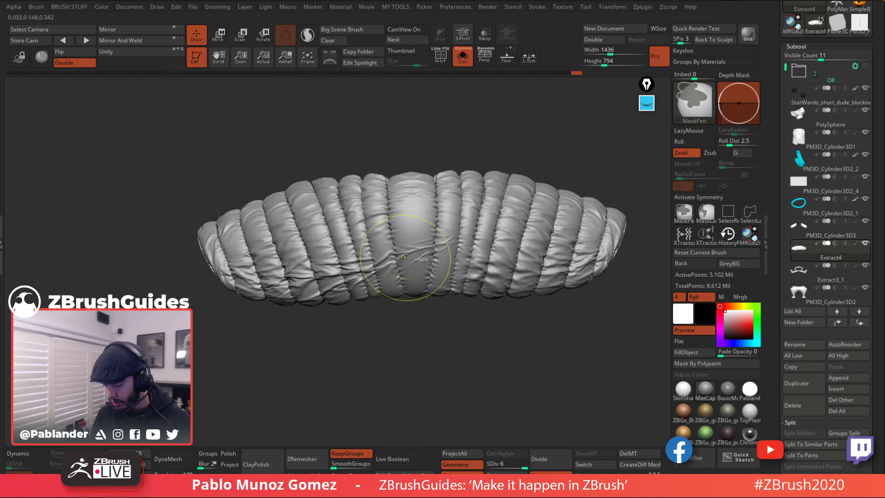
# Step: Set the Wrinkles_Wrap Z Intensity to about 70 and paint new asymmetrical wrinkles across the centre back panels
pyautogui.press('space')
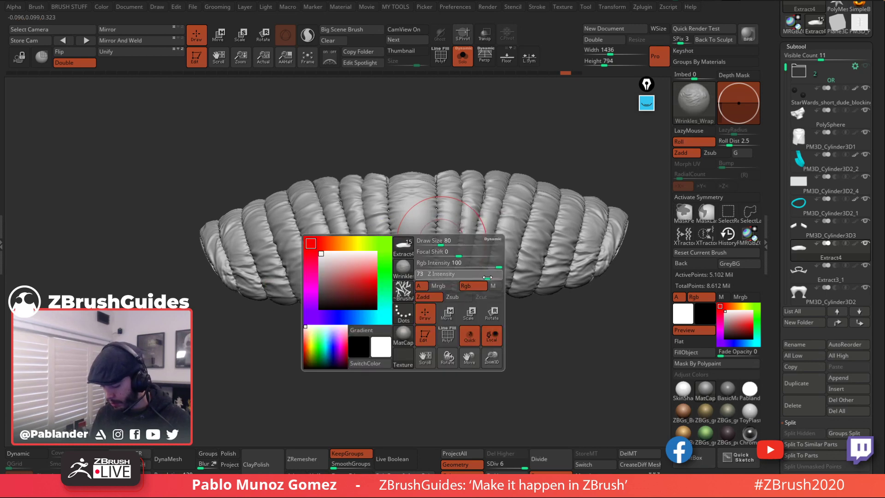
pyautogui.moveTo(292, 282); pyautogui.dragTo(470, 255)
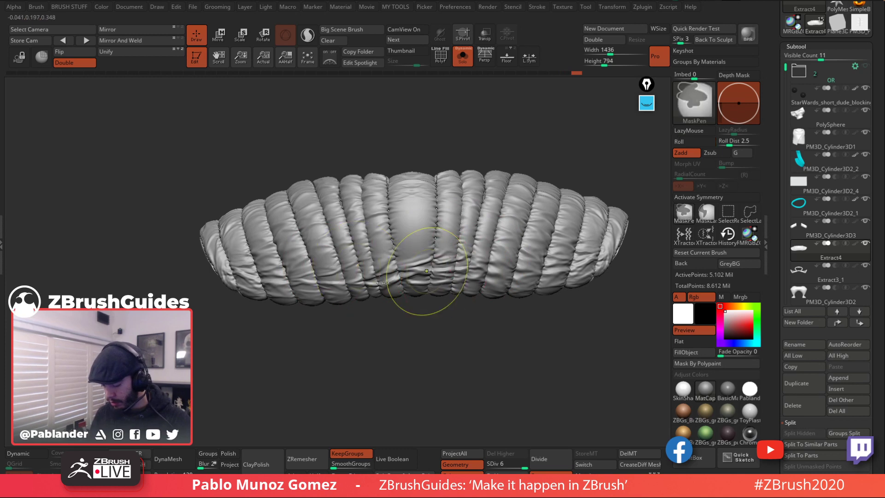
pyautogui.hotkey('ctrl', 'z')
pyautogui.moveTo(308, 277); pyautogui.dragTo(509, 286)
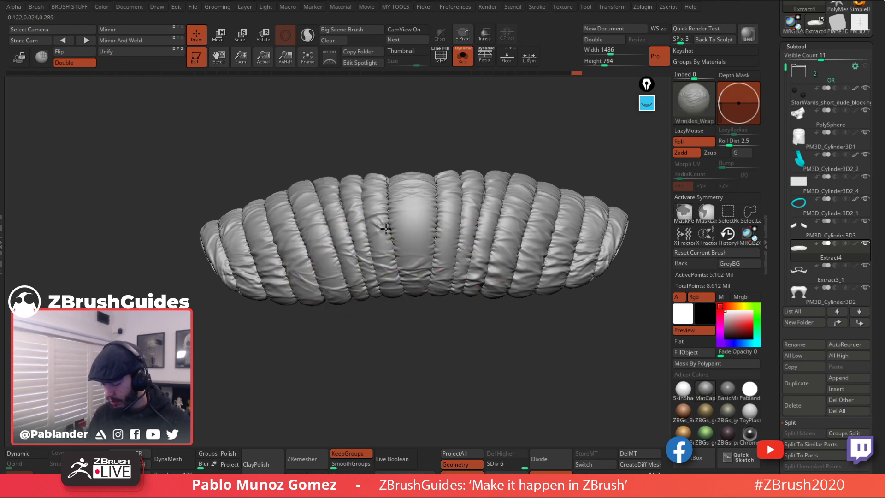
pyautogui.moveTo(369, 233); pyautogui.dragTo(389, 253)
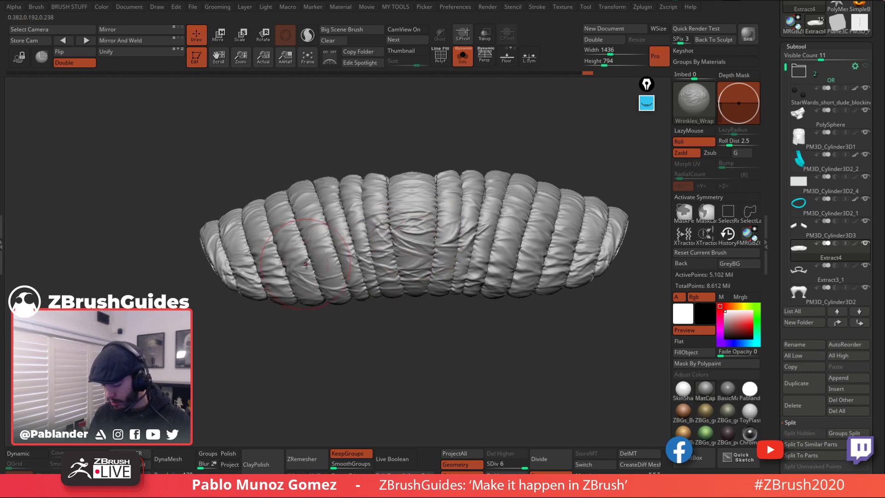
# Step: Soften the new wrinkles on the back panels with Smooth Stronger
pyautogui.press('shift')
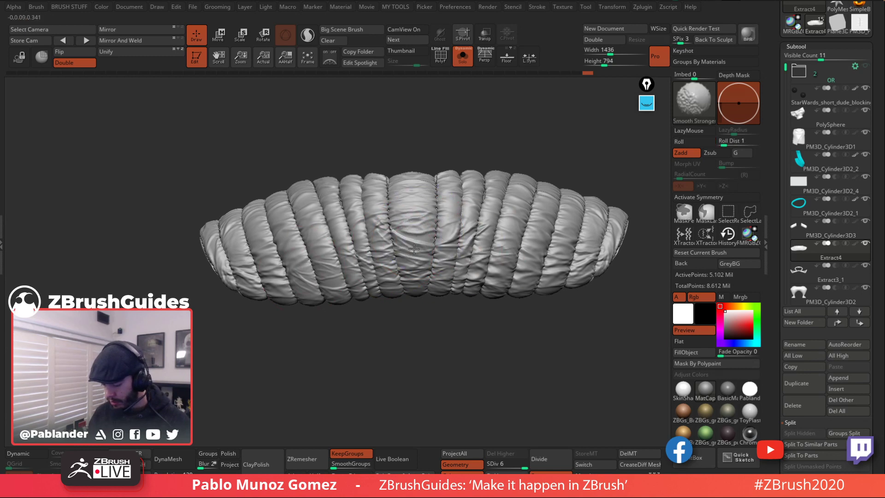
pyautogui.moveTo(429, 202)
pyautogui.keyDown('shift'); pyautogui.mouseDown()
pyautogui.moveTo(480, 198)
pyautogui.moveTo(461, 231)
pyautogui.mouseUp(); pyautogui.keyUp('shift')
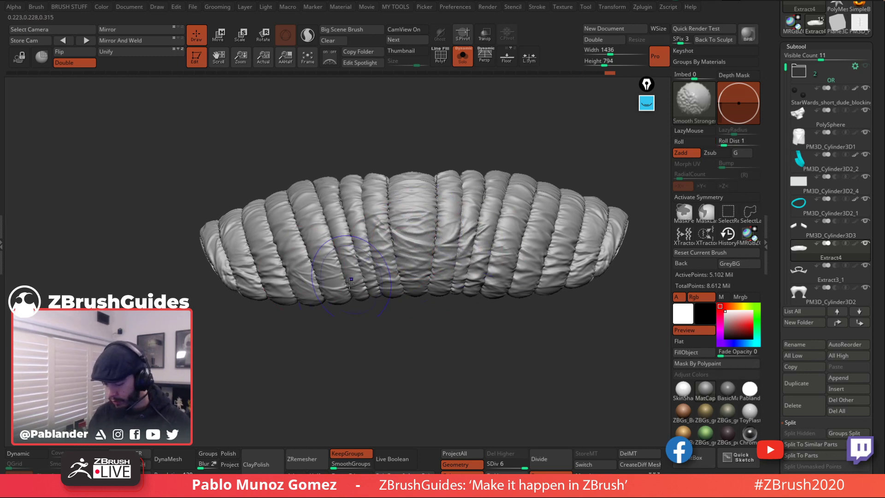
pyautogui.keyDown('shift'); pyautogui.moveTo(351, 281); pyautogui.dragTo(368, 332); pyautogui.keyUp('shift')
# Step: Paint fresh Wrinkles_Wrap folds over the front and top panels of the character's right shoulder
pyautogui.moveTo(459, 336)
pyautogui.mouseDown()
pyautogui.moveTo(441, 334)
pyautogui.moveTo(503, 335)
pyautogui.moveTo(457, 314)
pyautogui.mouseUp()
pyautogui.moveTo(360, 205); pyautogui.dragTo(265, 269)
pyautogui.moveTo(307, 250); pyautogui.dragTo(283, 259)
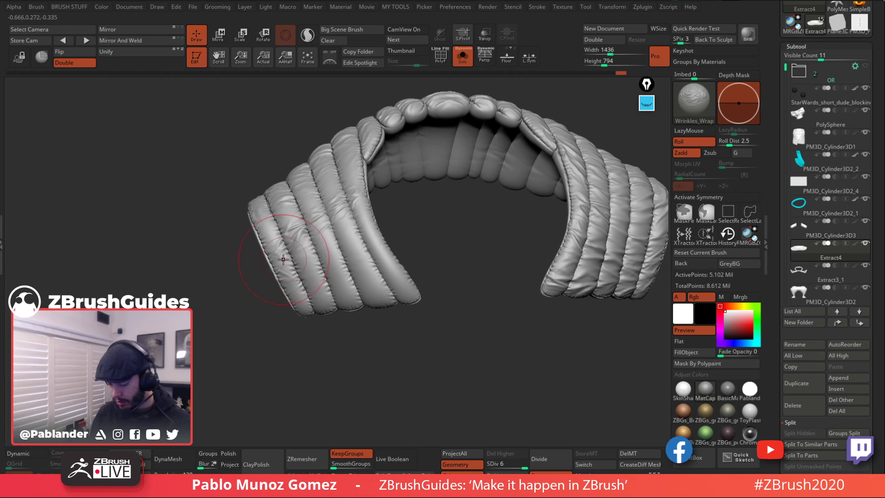
pyautogui.moveTo(418, 202); pyautogui.dragTo(408, 247)
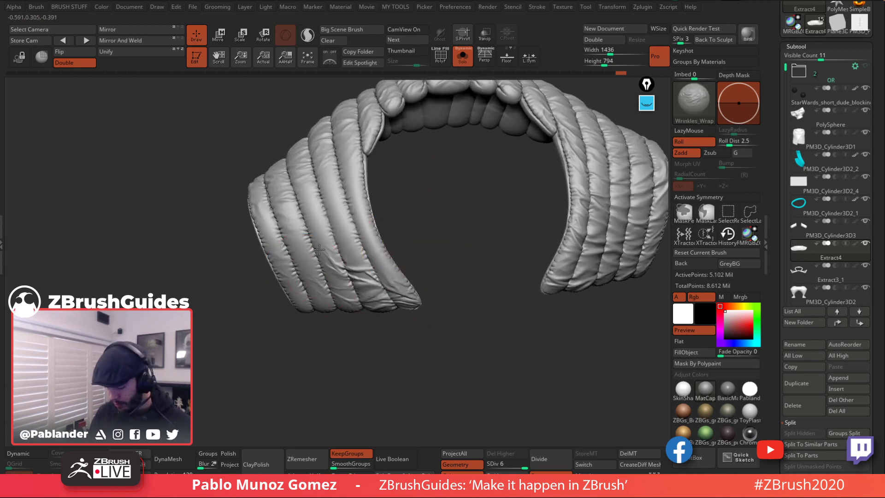
pyautogui.moveTo(426, 253)
pyautogui.mouseDown()
pyautogui.moveTo(420, 230)
pyautogui.moveTo(456, 217)
pyautogui.mouseUp()
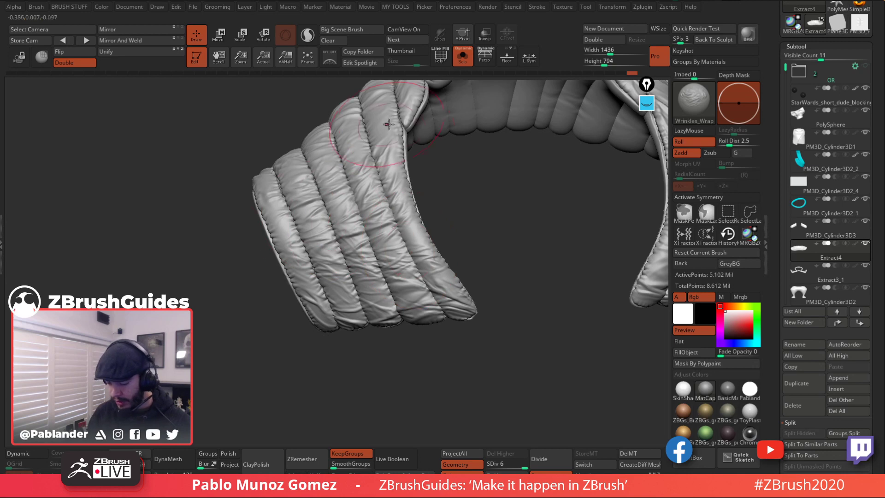
pyautogui.moveTo(415, 139); pyautogui.dragTo(423, 180)
pyautogui.moveTo(459, 219)
pyautogui.mouseDown()
pyautogui.moveTo(469, 223)
pyautogui.moveTo(454, 194)
pyautogui.mouseUp()
# Step: Set the draw size to 44 and soften wrinkles on the character's right front shoulder panels with Smooth Stronger
pyautogui.press('space')
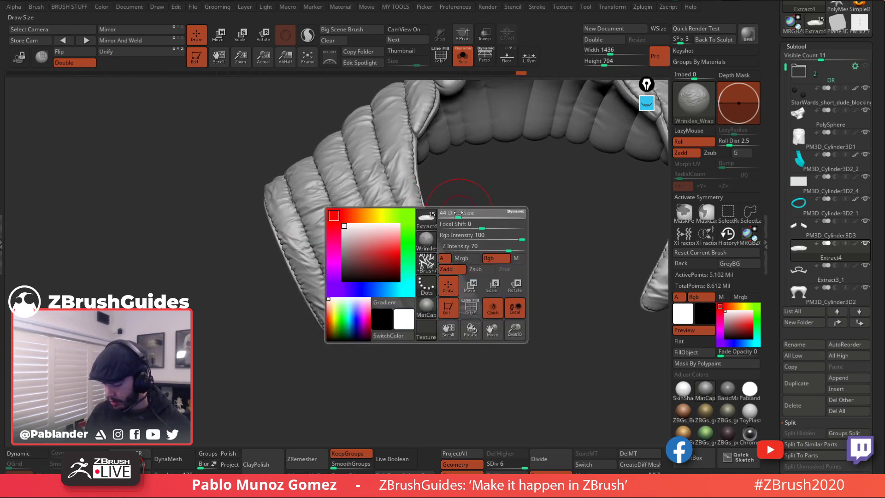
pyautogui.press('shift')
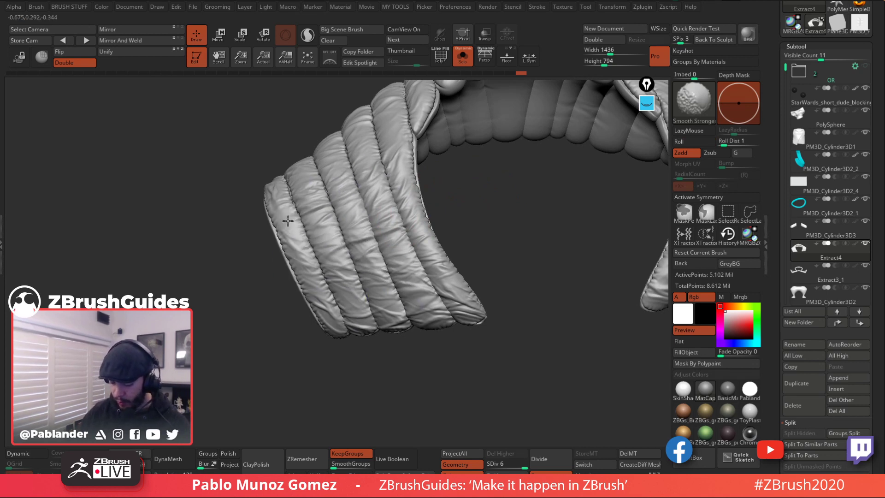
pyautogui.keyDown('shift'); pyautogui.moveTo(405, 148); pyautogui.dragTo(450, 285); pyautogui.keyUp('shift')
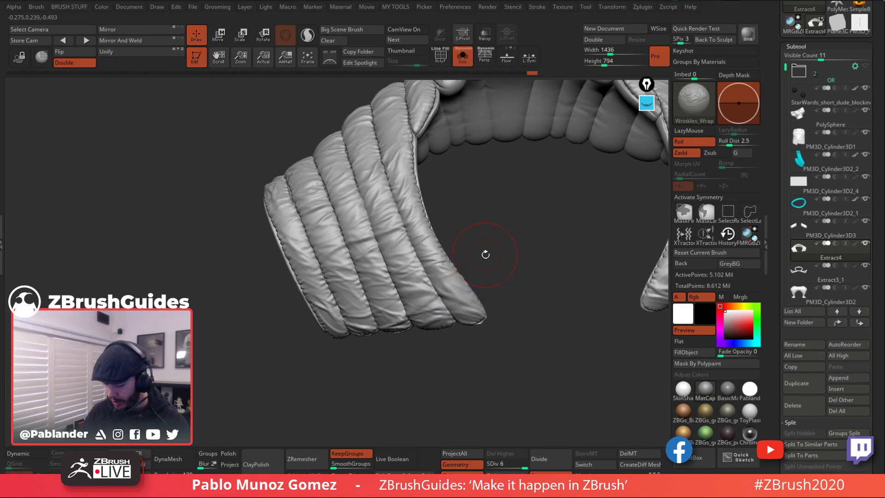
pyautogui.hotkey('ctrl', 'z')
pyautogui.keyDown('shift'); pyautogui.moveTo(451, 294); pyautogui.dragTo(392, 310); pyautogui.keyUp('shift')
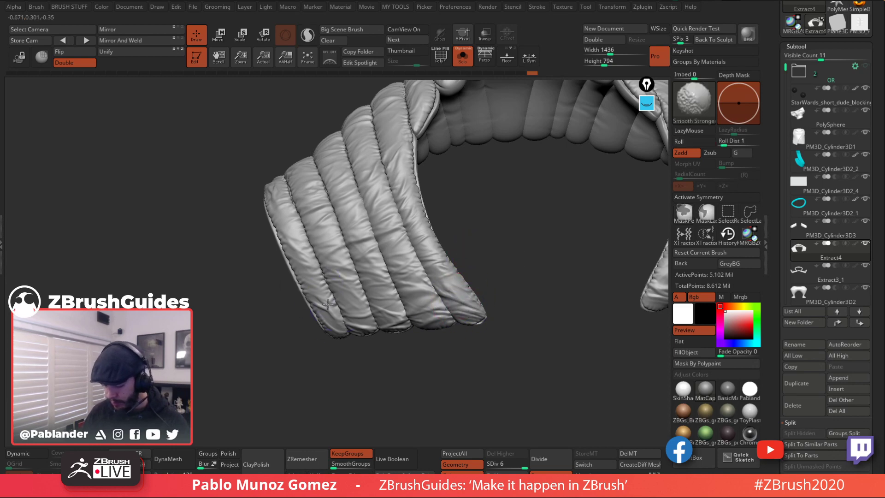
pyautogui.moveTo(513, 276)
pyautogui.mouseDown()
pyautogui.moveTo(482, 277)
pyautogui.moveTo(513, 320)
pyautogui.moveTo(483, 308)
pyautogui.moveTo(492, 331)
pyautogui.moveTo(472, 321)
pyautogui.moveTo(461, 300)
pyautogui.moveTo(431, 307)
pyautogui.moveTo(475, 311)
pyautogui.mouseUp()
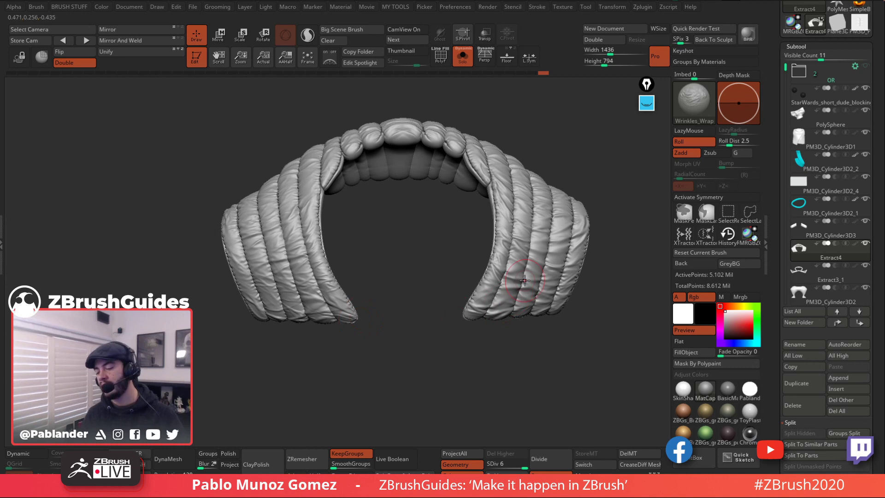
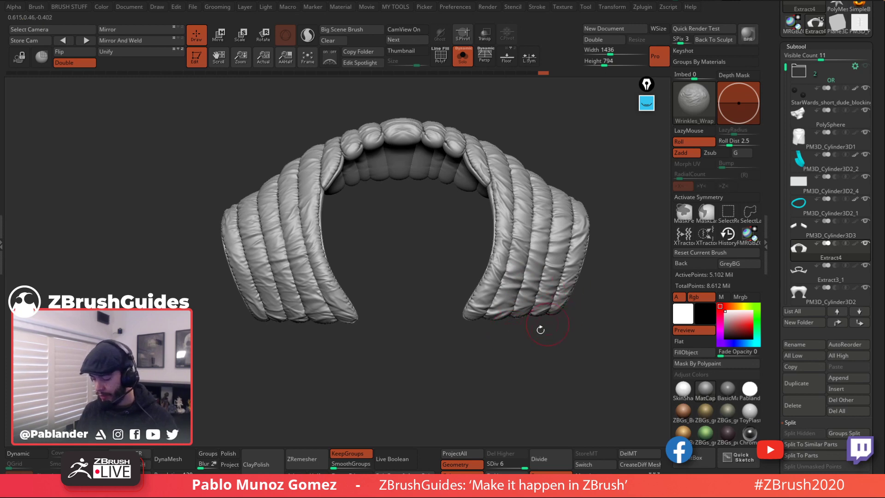
# Step: Load the MagicFolds_Soft brush and paint a long diagonal fold across the character's left front shoulder panels
pyautogui.moveTo(540, 329); pyautogui.dragTo(511, 337)
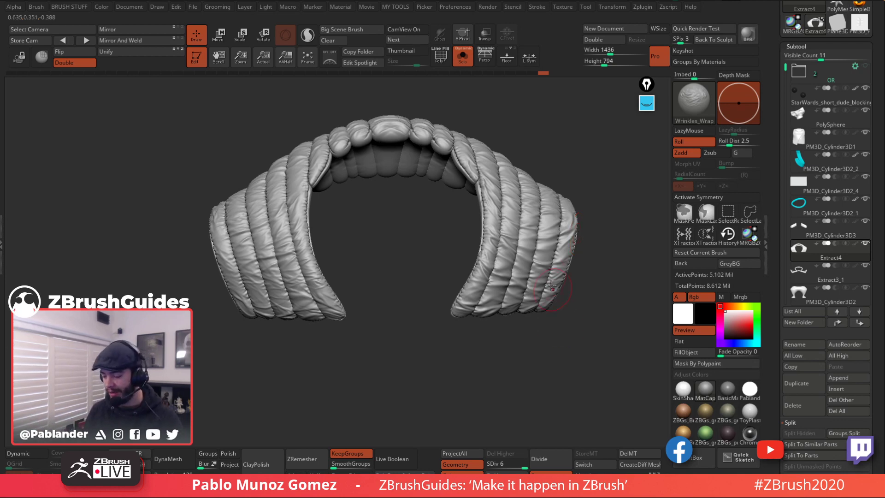
pyautogui.moveTo(577, 294); pyautogui.dragTo(566, 296)
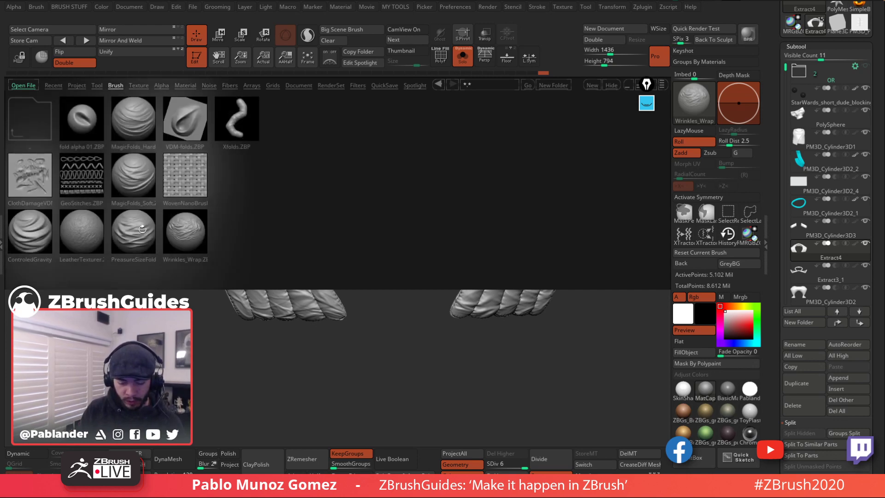
pyautogui.doubleClick(135, 173)
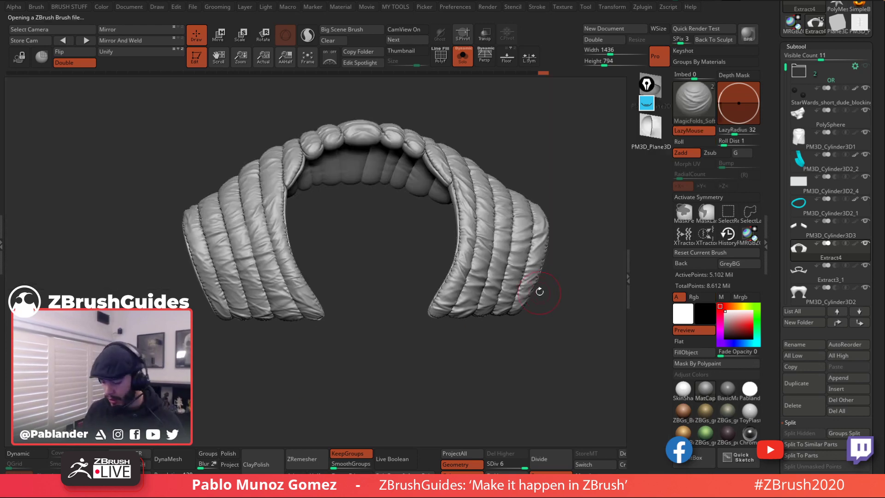
pyautogui.moveTo(545, 230)
pyautogui.mouseDown(button='right')
pyautogui.moveTo(569, 182)
pyautogui.moveTo(562, 170)
pyautogui.moveTo(547, 194)
pyautogui.moveTo(544, 162)
pyautogui.moveTo(555, 174)
pyautogui.mouseUp(button='right')
pyautogui.rightClick(569, 182)
pyautogui.moveTo(502, 254); pyautogui.dragTo(385, 308)
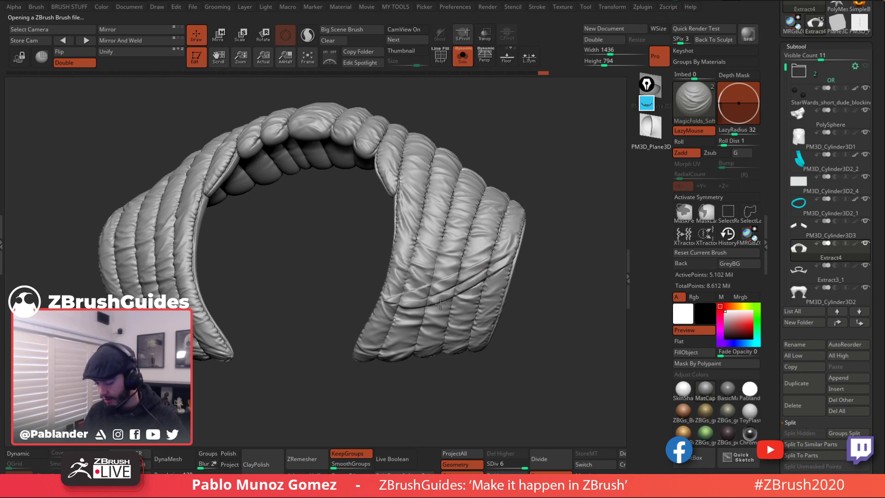
# Step: Undo the diagonal fold and try other MagicFolds_Soft strokes across the character's left front shoulder panels, undoing each attempt
pyautogui.hotkey('ctrl', 'z')
pyautogui.hotkey('ctrl', 'z')
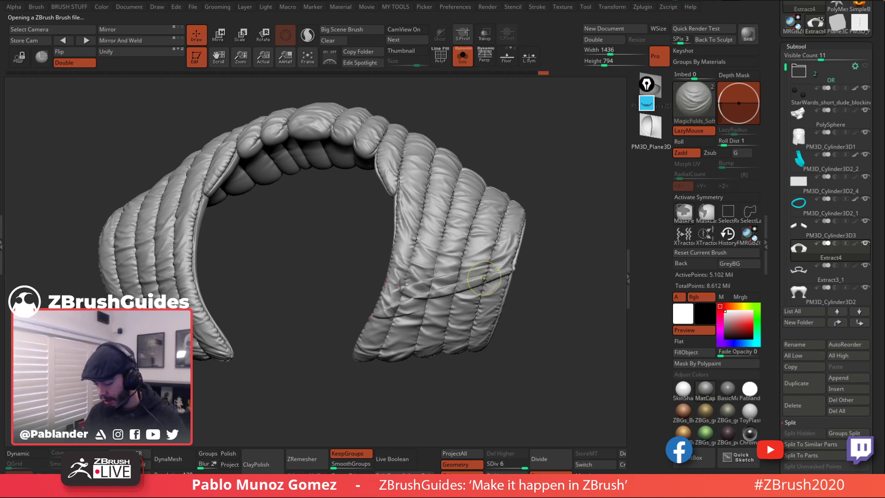
pyautogui.moveTo(405, 283); pyautogui.dragTo(487, 291)
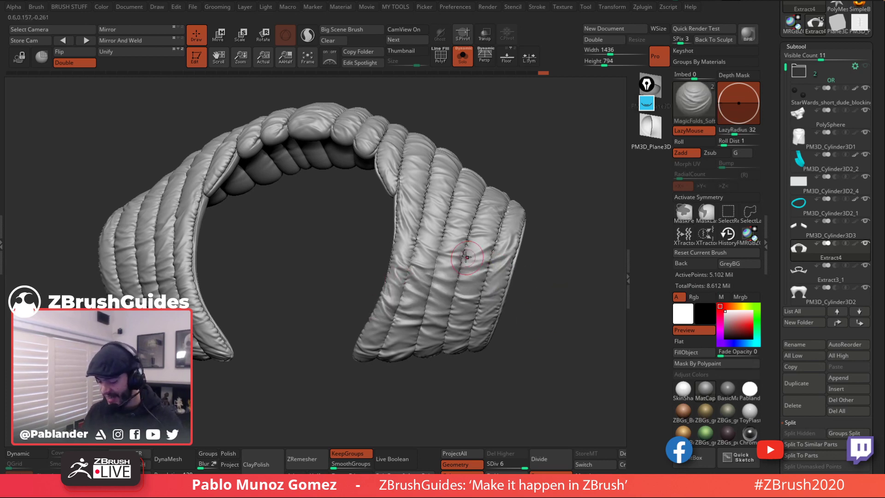
pyautogui.press('space')
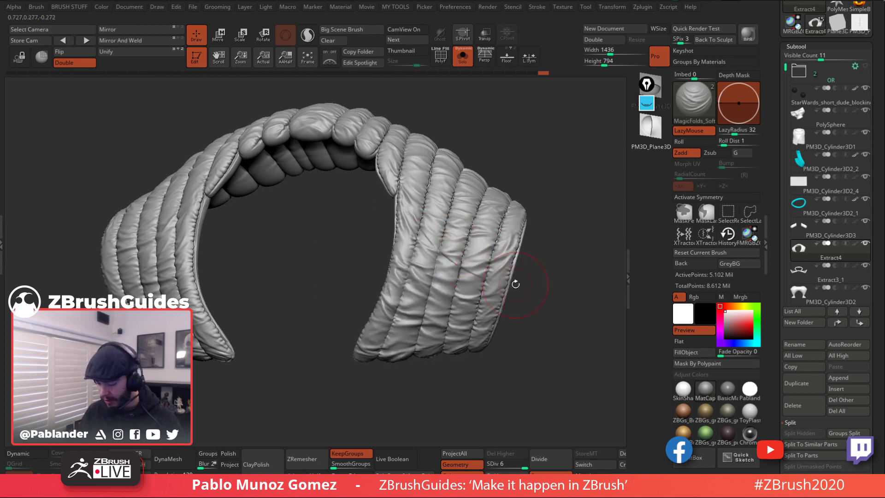
pyautogui.hotkey('ctrl', 'z')
pyautogui.moveTo(404, 259); pyautogui.dragTo(525, 249)
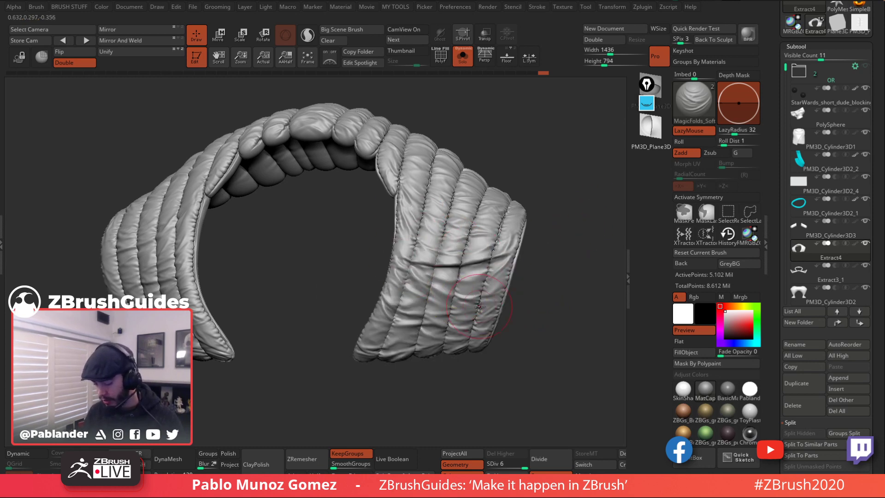
pyautogui.moveTo(537, 297)
pyautogui.mouseDown()
pyautogui.moveTo(549, 281)
pyautogui.moveTo(531, 293)
pyautogui.mouseUp()
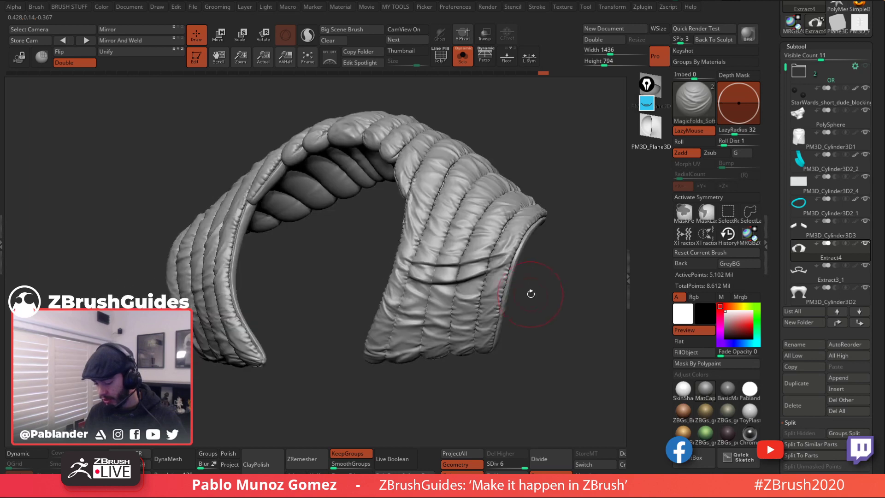
pyautogui.hotkey('ctrl', 'z')
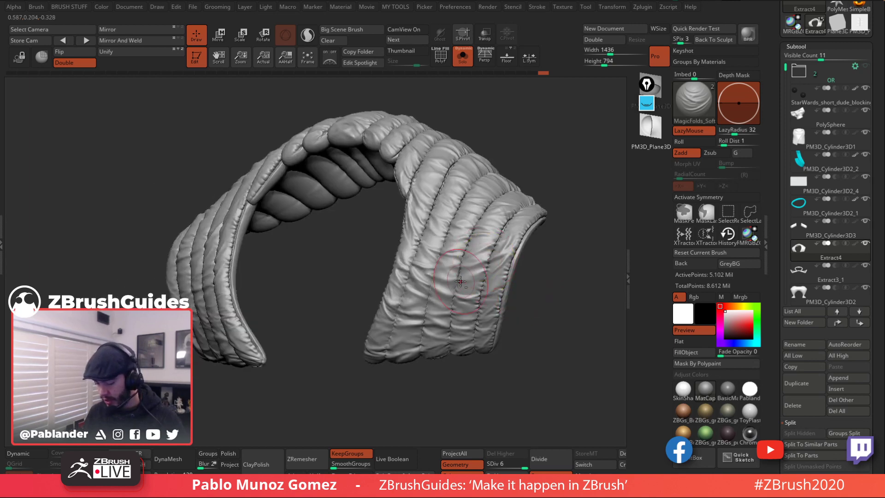
# Step: Soften the wrinkles on the character's left front shoulder panels with Smooth Stronger
pyautogui.moveTo(460, 281)
pyautogui.keyDown('alt'); pyautogui.mouseDown(button='right')
pyautogui.moveTo(495, 255)
pyautogui.moveTo(518, 254)
pyautogui.moveTo(444, 303)
pyautogui.moveTo(458, 291)
pyautogui.mouseUp(button='right'); pyautogui.keyUp('alt')
pyautogui.rightClick(496, 255)
pyautogui.rightClick(458, 291)
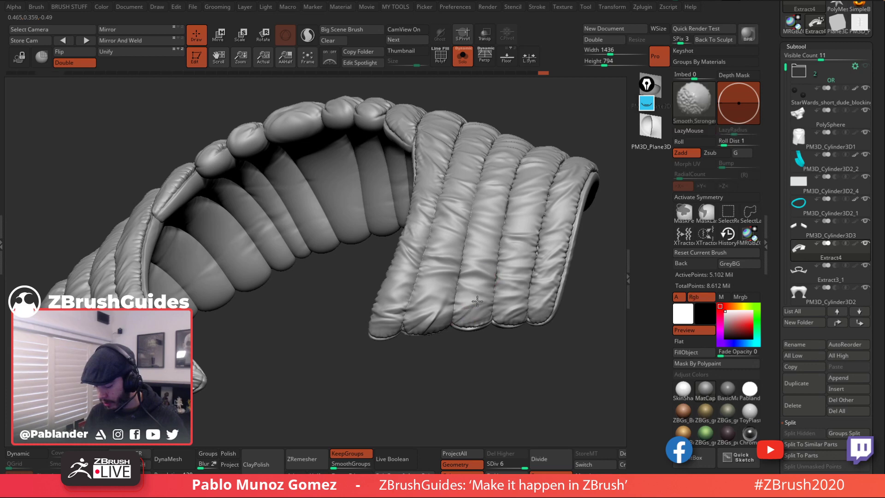
# Step: Sculpt soft folds with the MagicFolds_Soft brush across the quilted padding on the character's left shoulder and smooth the harsh creases
pyautogui.moveTo(475, 300); pyautogui.dragTo(459, 277, button='right')
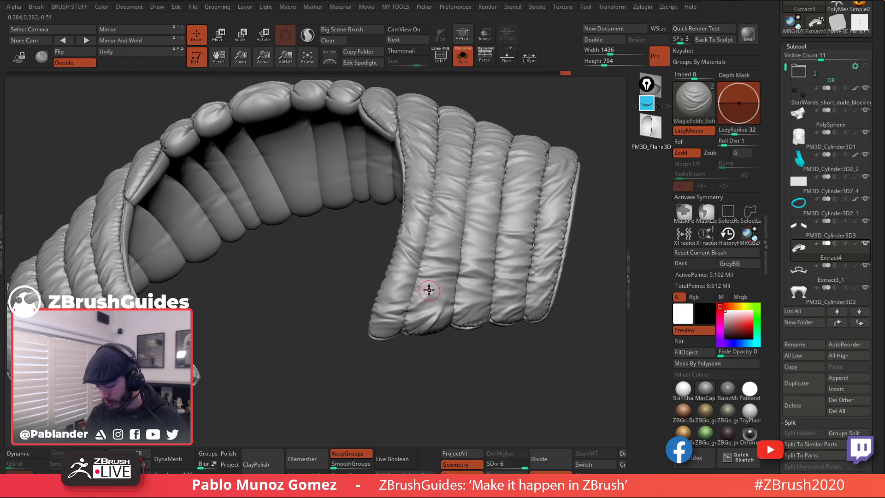
pyautogui.moveTo(422, 295); pyautogui.dragTo(460, 259, button='right')
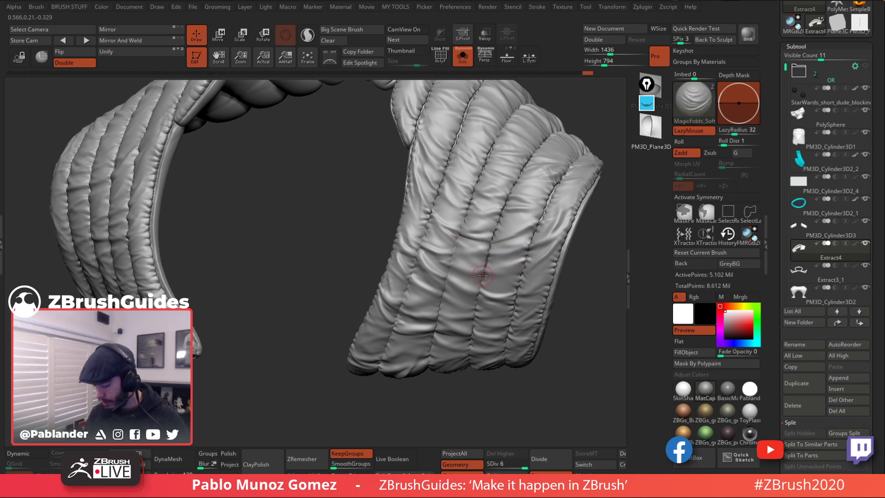
pyautogui.press('shift')
pyautogui.moveTo(499, 315); pyautogui.dragTo(494, 320, button='right')
pyautogui.moveTo(552, 246); pyautogui.dragTo(453, 300)
pyautogui.keyDown('shift'); pyautogui.moveTo(530, 267); pyautogui.dragTo(497, 279); pyautogui.keyUp('shift')
pyautogui.moveTo(497, 278)
pyautogui.mouseDown(button='right')
pyautogui.moveTo(507, 276)
pyautogui.moveTo(486, 207)
pyautogui.mouseUp(button='right')
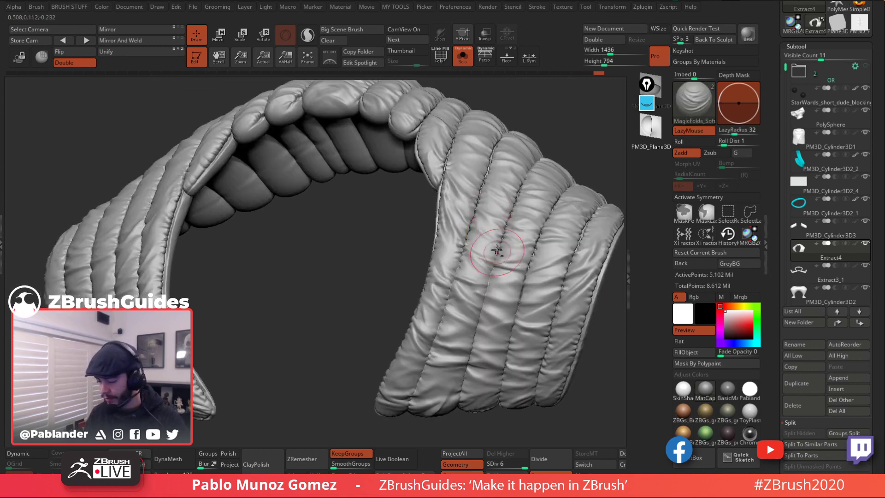
# Step: Sculpt soft folds between the seams of the padding on the character's right shoulder, smoothing them down toward the lower edge
pyautogui.moveTo(266, 284)
pyautogui.mouseDown(button='right')
pyautogui.moveTo(422, 205)
pyautogui.moveTo(353, 203)
pyautogui.moveTo(336, 191)
pyautogui.moveTo(403, 209)
pyautogui.moveTo(388, 157)
pyautogui.moveTo(362, 209)
pyautogui.moveTo(383, 196)
pyautogui.mouseUp(button='right')
pyautogui.press('space')
pyautogui.press('shift')
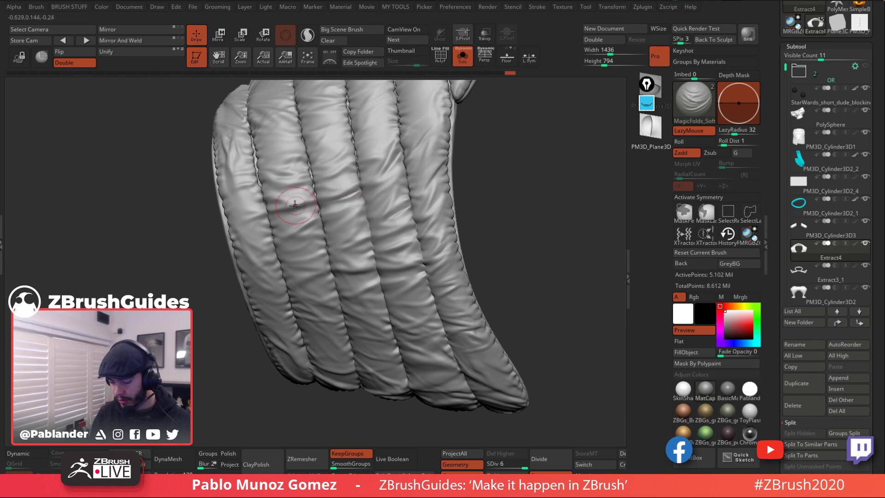
pyautogui.moveTo(367, 182)
pyautogui.mouseDown()
pyautogui.moveTo(268, 215)
pyautogui.moveTo(355, 212)
pyautogui.mouseUp()
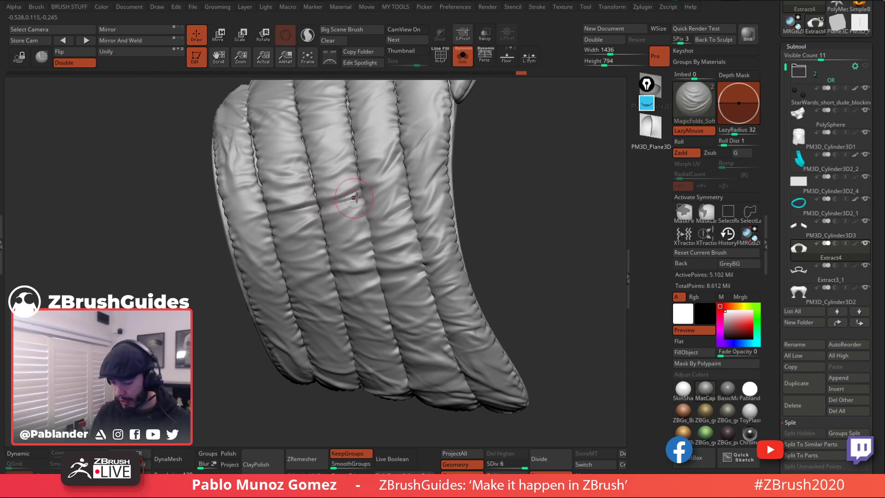
pyautogui.moveTo(415, 159)
pyautogui.mouseDown(button='right')
pyautogui.moveTo(423, 201)
pyautogui.moveTo(431, 199)
pyautogui.mouseUp(button='right')
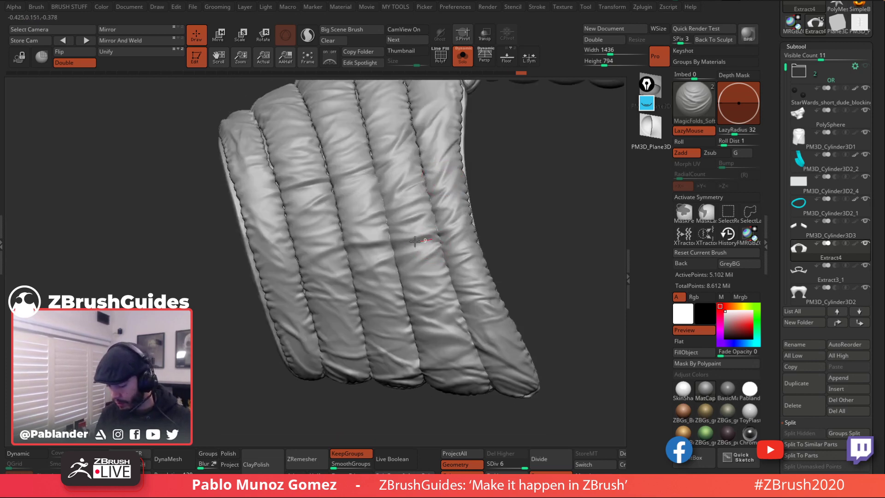
pyautogui.press('shift')
pyautogui.moveTo(392, 250); pyautogui.dragTo(362, 251)
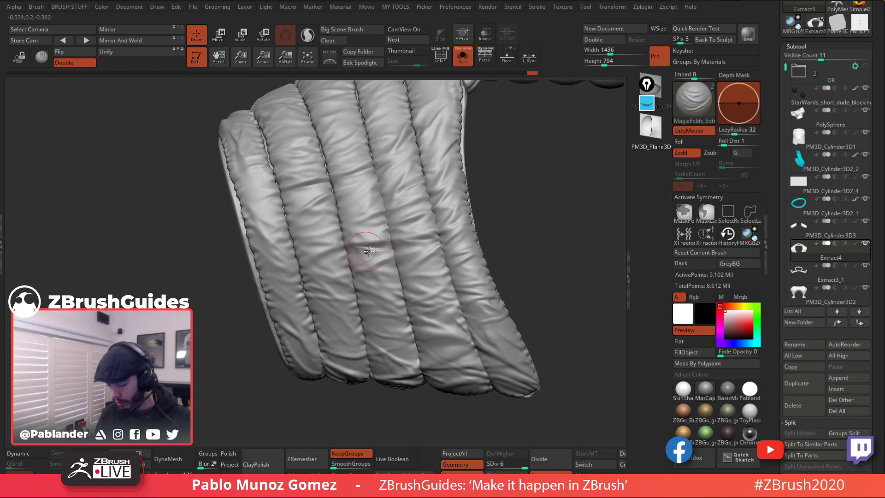
pyautogui.press('shift')
pyautogui.press('shift')
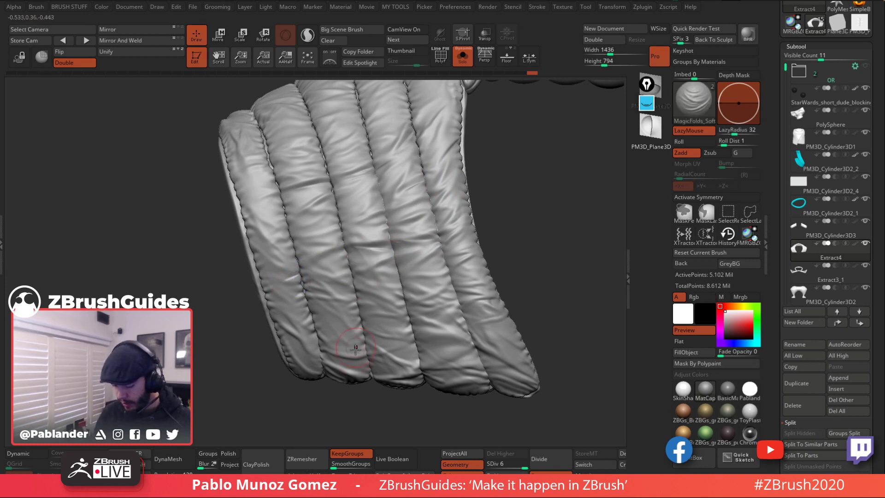
pyautogui.press('shift')
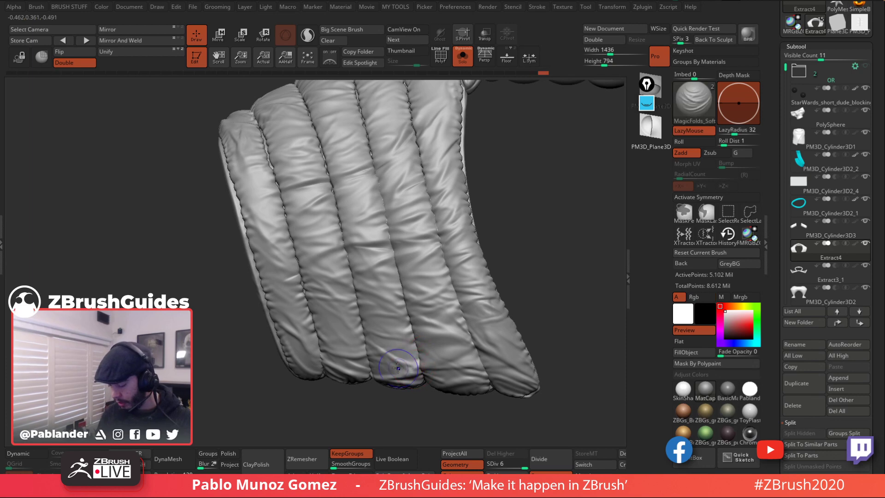
pyautogui.press('shift')
# Step: Soften the folds at the inner lower corner of the right shoulder padding with the Smooth Stronger brush
pyautogui.moveTo(412, 357)
pyautogui.mouseDown(button='right')
pyautogui.moveTo(418, 298)
pyautogui.moveTo(507, 322)
pyautogui.mouseUp(button='right')
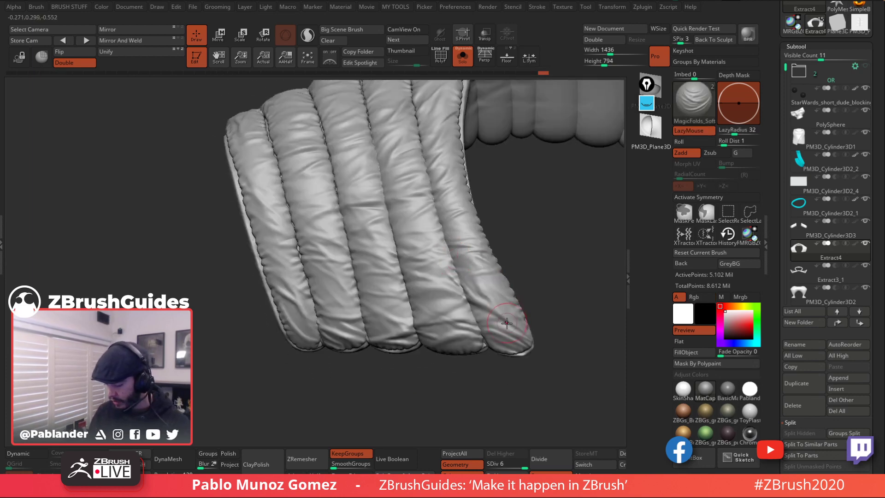
pyautogui.press('shift')
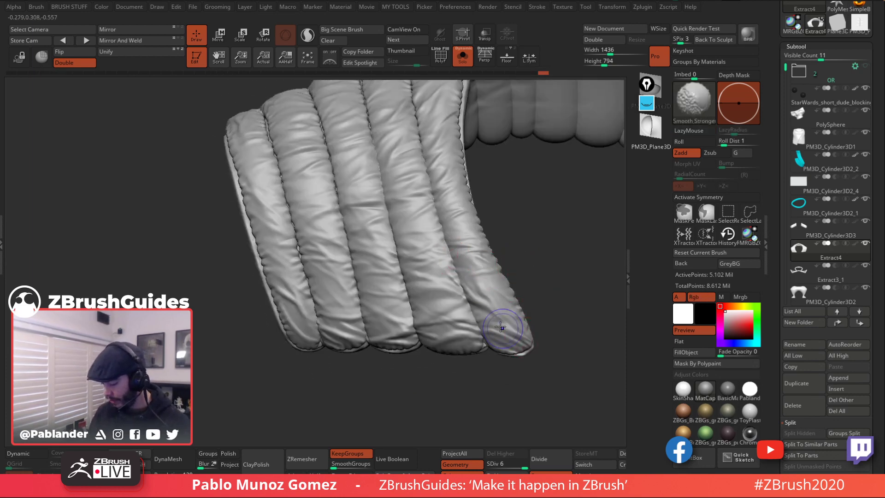
pyautogui.press('shift')
pyautogui.press('shift')
pyautogui.press('shift')
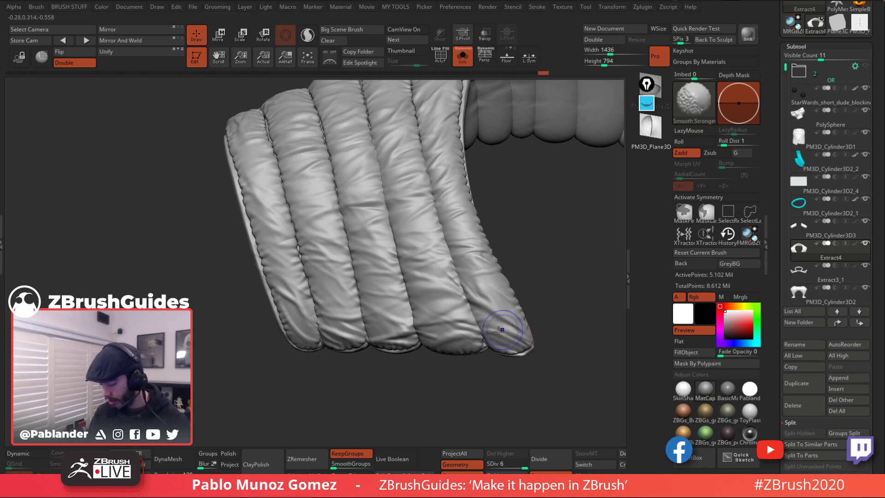
pyautogui.moveTo(462, 341)
pyautogui.mouseDown(button='right')
pyautogui.moveTo(474, 323)
pyautogui.moveTo(447, 322)
pyautogui.moveTo(437, 336)
pyautogui.mouseUp(button='right')
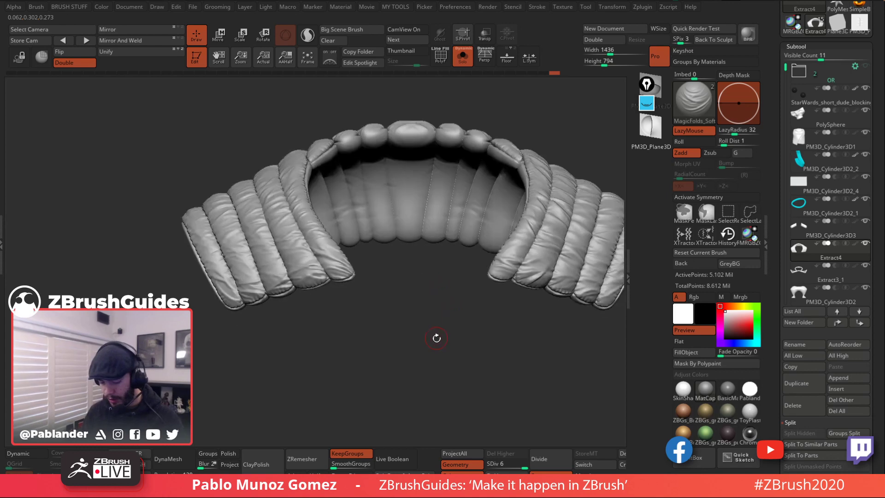
# Step: Switch to the Standard brush and turn off Solo mode to bring back the whole character
pyautogui.press('b')
pyautogui.click(470, 303)
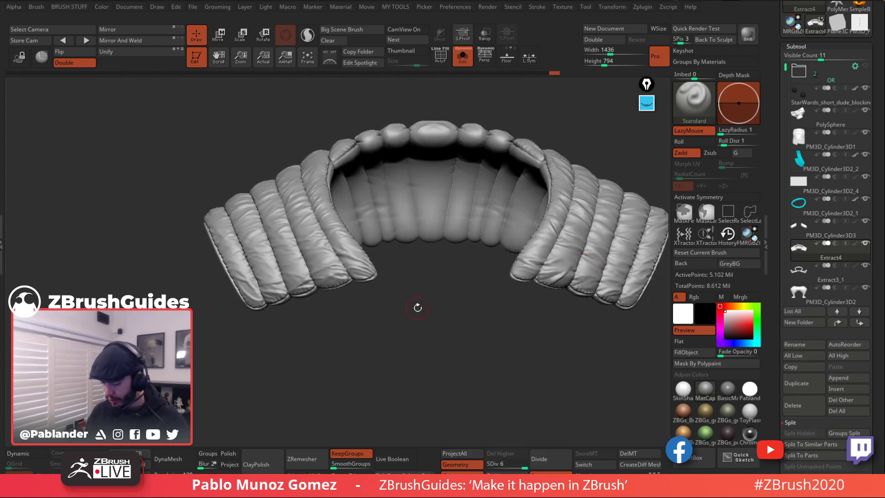
pyautogui.moveTo(406, 275); pyautogui.dragTo(494, 271, button='right')
pyautogui.press('space')
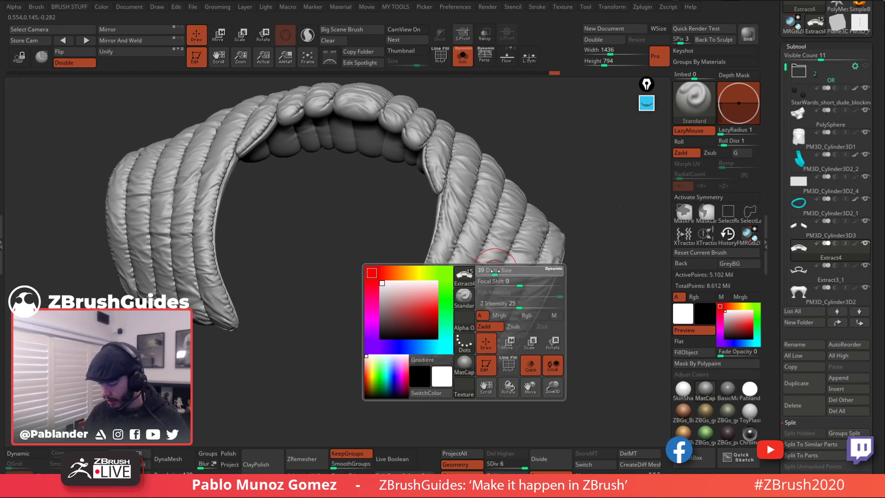
pyautogui.keyDown('shift'); pyautogui.moveTo(516, 173); pyautogui.dragTo(538, 162, button='right'); pyautogui.keyUp('shift')
pyautogui.click(463, 56)
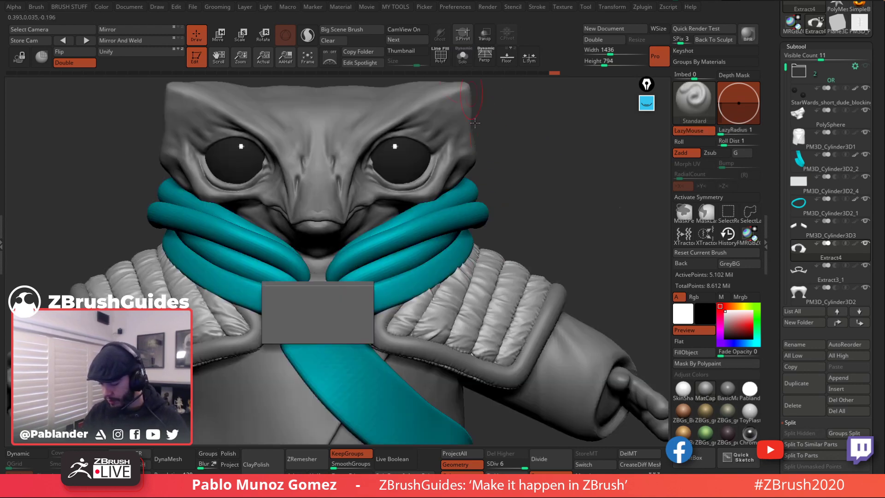
# Step: Build up the folds on the lower part of the character's left shoulder padding with the Standard brush
pyautogui.moveTo(480, 267); pyautogui.dragTo(484, 258, button='right')
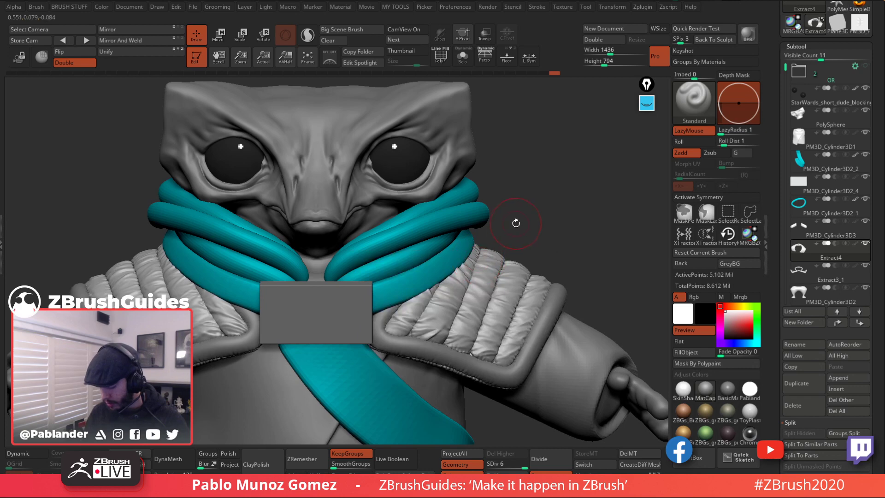
pyautogui.press('space')
pyautogui.moveTo(515, 223); pyautogui.dragTo(469, 261, button='right')
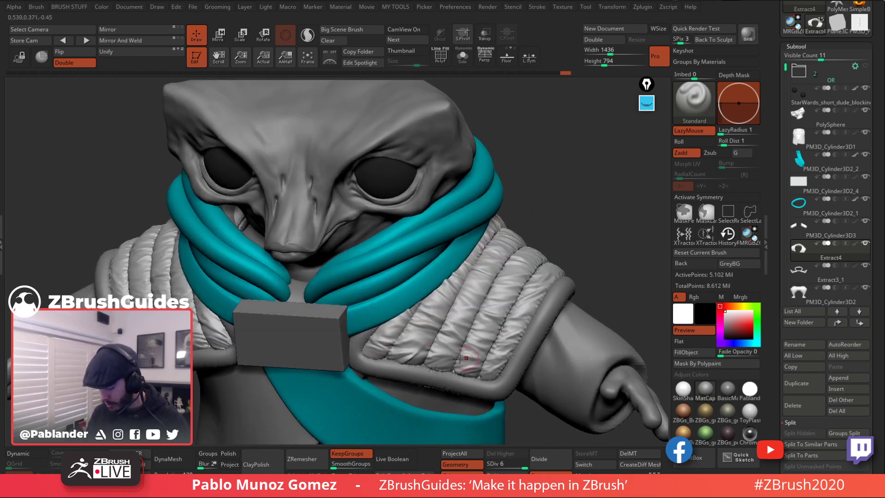
pyautogui.moveTo(460, 358); pyautogui.dragTo(488, 338, button='right')
pyautogui.press('space')
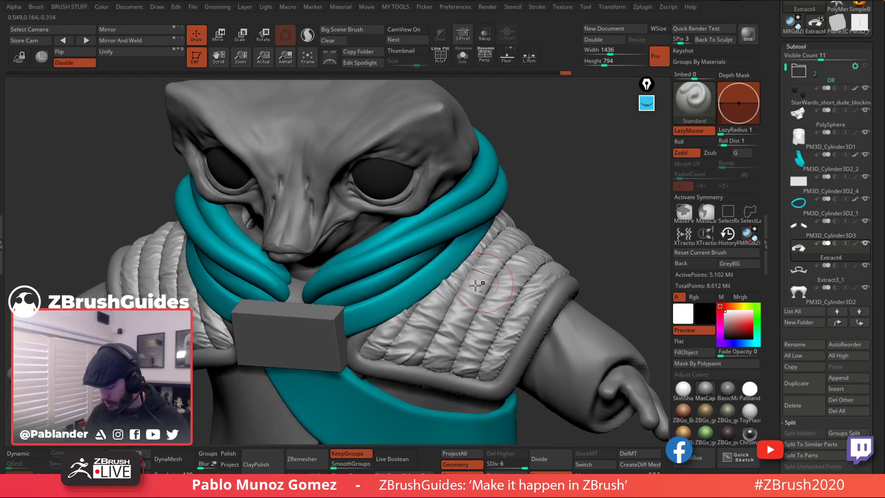
# Step: Build up the folds across the character's right shoulder padding with the Standard brush, adjusting the brush size as needed
pyautogui.moveTo(477, 284); pyautogui.dragTo(406, 265, button='right')
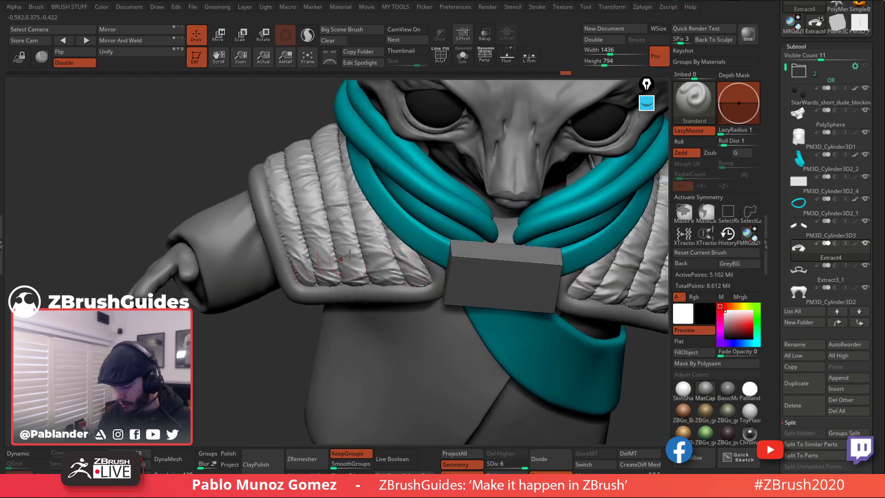
pyautogui.press('space')
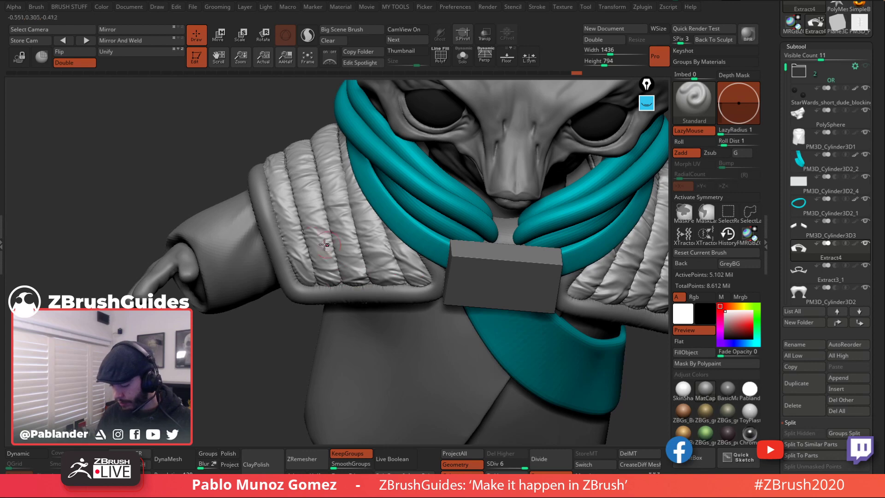
pyautogui.moveTo(319, 236); pyautogui.dragTo(355, 221, button='right')
pyautogui.press('space')
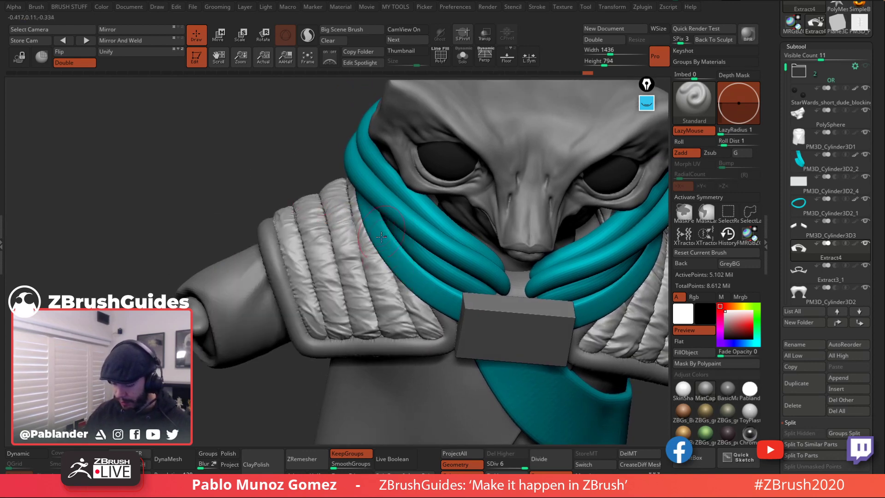
pyautogui.keyDown('ctrl'); pyautogui.moveTo(318, 264); pyautogui.dragTo(350, 185, button='right'); pyautogui.keyUp('ctrl')
# Step: Check the shoulder padding from the side and front, and touch up the outer folds on the character's left shoulder
pyautogui.moveTo(530, 178)
pyautogui.keyDown('shift'); pyautogui.mouseDown(button='right')
pyautogui.moveTo(556, 173)
pyautogui.moveTo(486, 255)
pyautogui.mouseUp(button='right'); pyautogui.keyUp('shift')
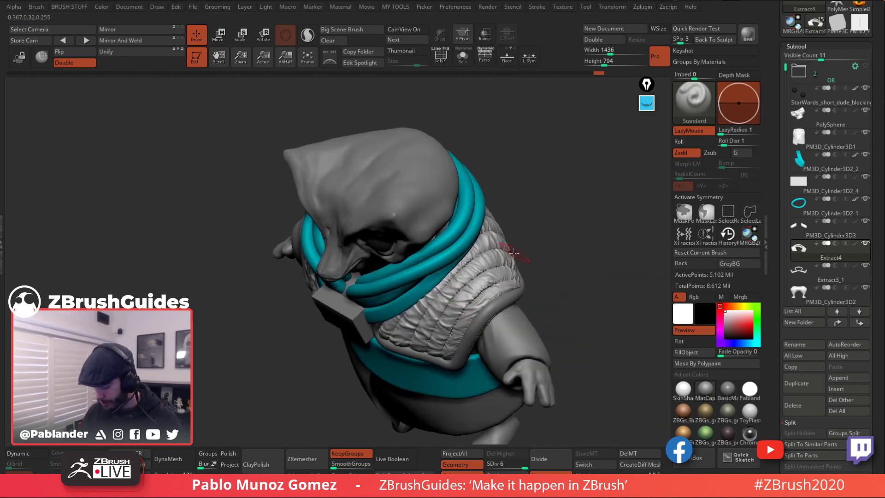
pyautogui.keyDown('shift'); pyautogui.moveTo(489, 307); pyautogui.dragTo(562, 218, button='right'); pyautogui.keyUp('shift')
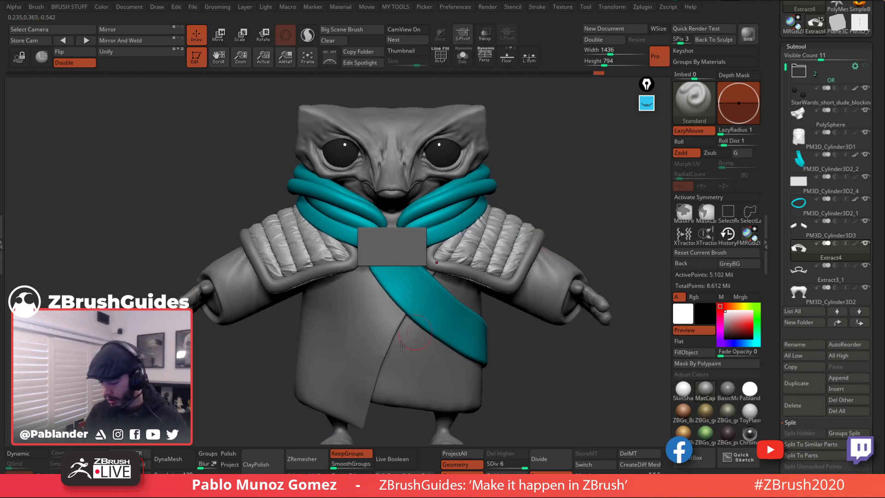
pyautogui.keyDown('alt'); pyautogui.moveTo(440, 309); pyautogui.dragTo(473, 327, button='right'); pyautogui.keyUp('alt')
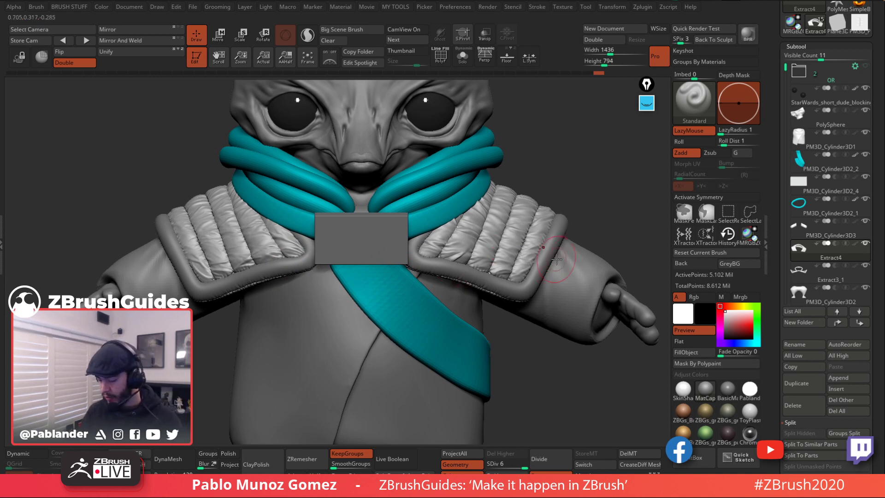
pyautogui.keyDown('alt'); pyautogui.moveTo(514, 331); pyautogui.dragTo(540, 339, button='right'); pyautogui.keyUp('alt')
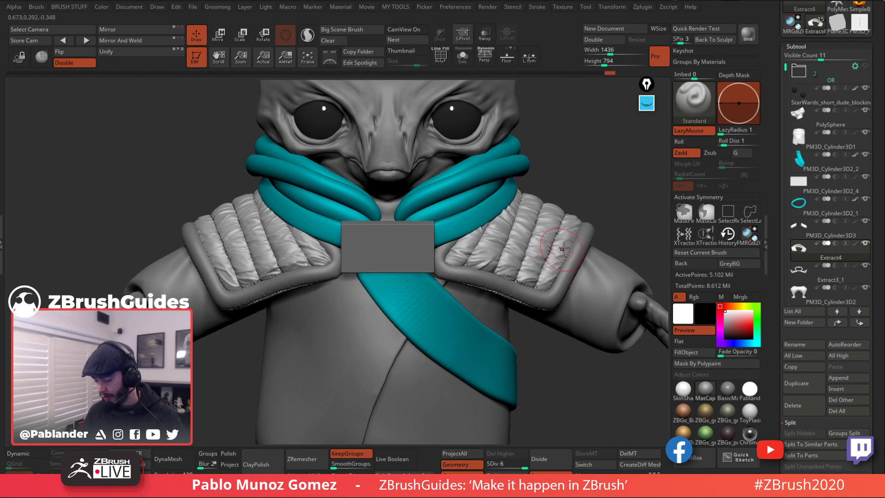
pyautogui.keyDown('alt'); pyautogui.moveTo(563, 248); pyautogui.dragTo(587, 235, button='right'); pyautogui.keyUp('alt')
pyautogui.moveTo(509, 233); pyautogui.dragTo(540, 245, button='right')
# Step: Adjust the brush size and refine the inner corner of the right shoulder padding beside the chest block
pyautogui.moveTo(340, 231)
pyautogui.keyDown('ctrl'); pyautogui.mouseDown(button='right')
pyautogui.moveTo(363, 286)
pyautogui.moveTo(390, 240)
pyautogui.moveTo(380, 253)
pyautogui.moveTo(362, 229)
pyautogui.mouseUp(button='right'); pyautogui.keyUp('ctrl')
pyautogui.press('space')
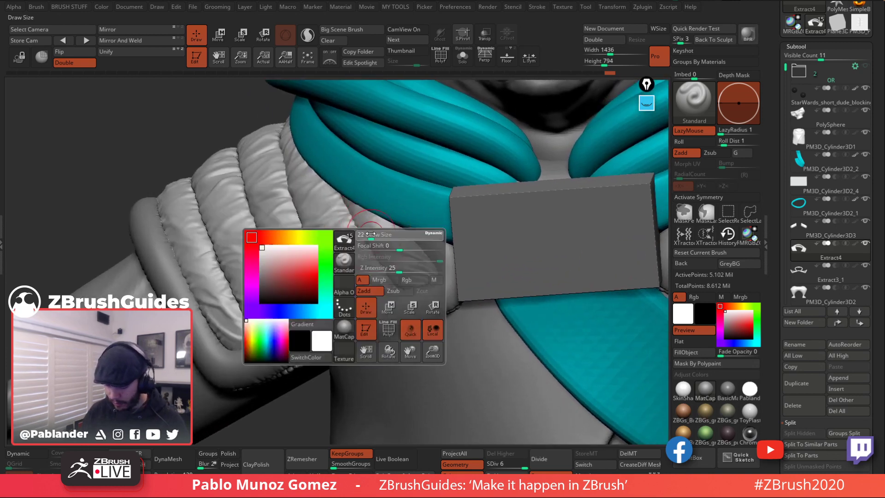
pyautogui.press('shift')
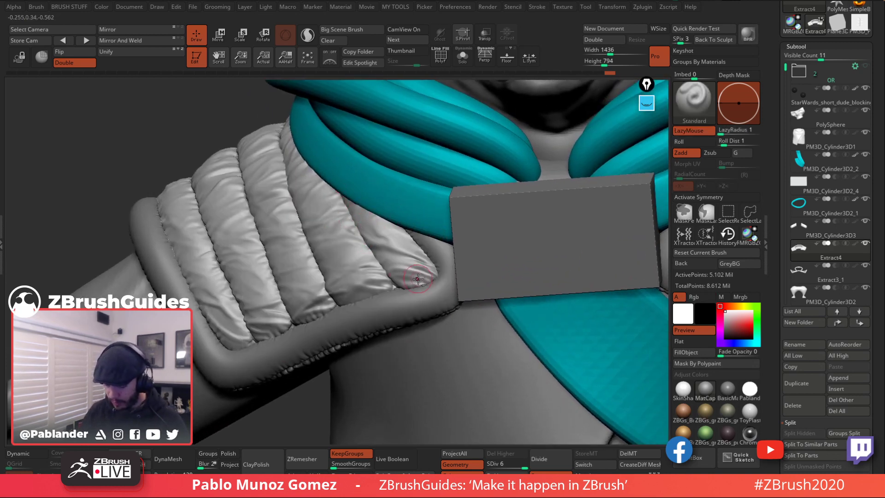
pyautogui.moveTo(442, 295); pyautogui.dragTo(429, 267, button='right')
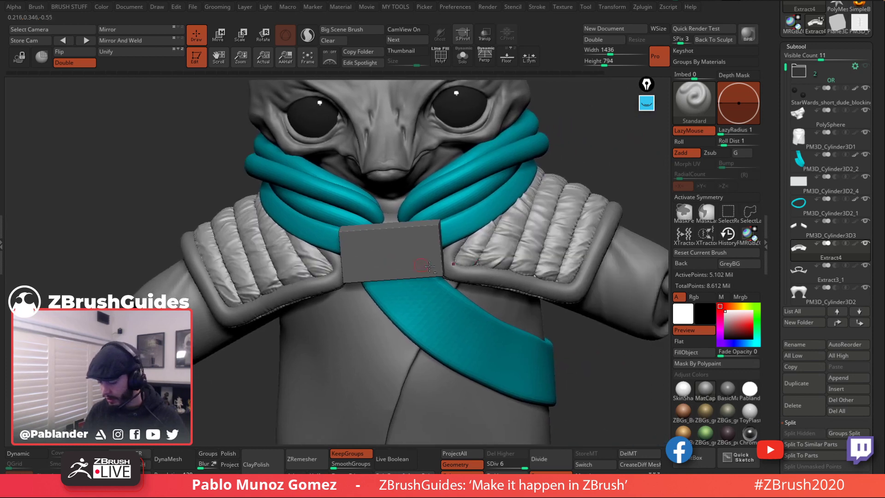
# Step: Isolate the innermost strip of the quilted padding to inspect it, and restore the full padding's visibility
pyautogui.moveTo(605, 174); pyautogui.dragTo(604, 161, button='right')
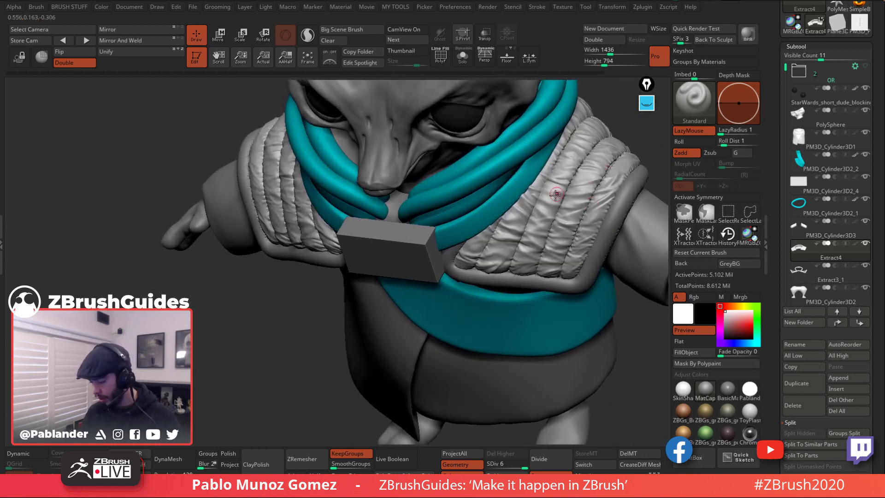
pyautogui.moveTo(556, 194); pyautogui.dragTo(512, 187, button='right')
pyautogui.keyDown('ctrl'); pyautogui.keyDown('alt'); pyautogui.keyDown('shift'); pyautogui.click(286, 208); pyautogui.keyUp('shift'); pyautogui.keyUp('alt'); pyautogui.keyUp('ctrl')
pyautogui.moveTo(286, 208); pyautogui.dragTo(273, 227, button='right')
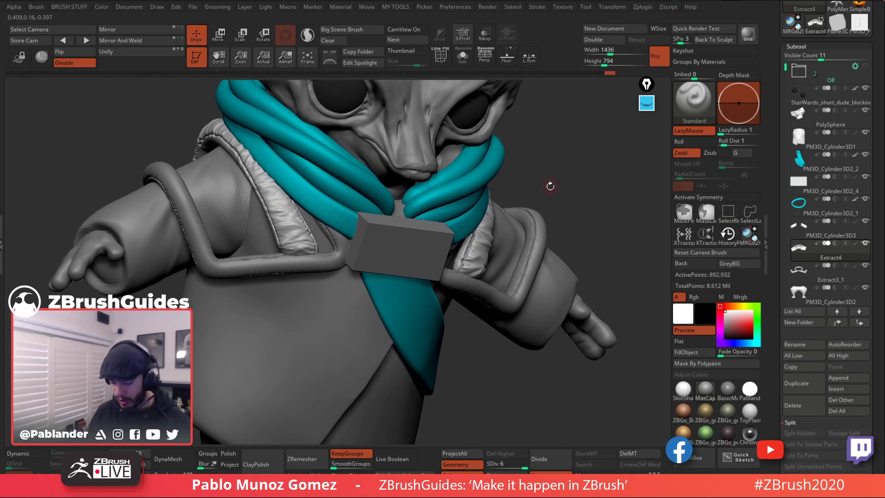
pyautogui.hotkey('ctrl', 'shift')
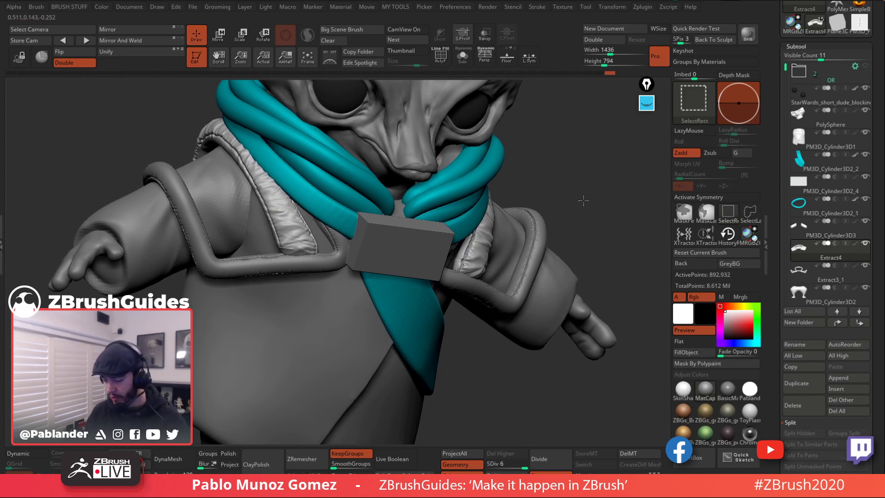
pyautogui.keyDown('ctrl'); pyautogui.keyDown('shift'); pyautogui.click(583, 200); pyautogui.keyUp('shift'); pyautogui.keyUp('ctrl')
# Step: Touch up the folds near the lower outer corner of the character's right shoulder padding with the Standard brush
pyautogui.moveTo(593, 194); pyautogui.dragTo(566, 219, button='right')
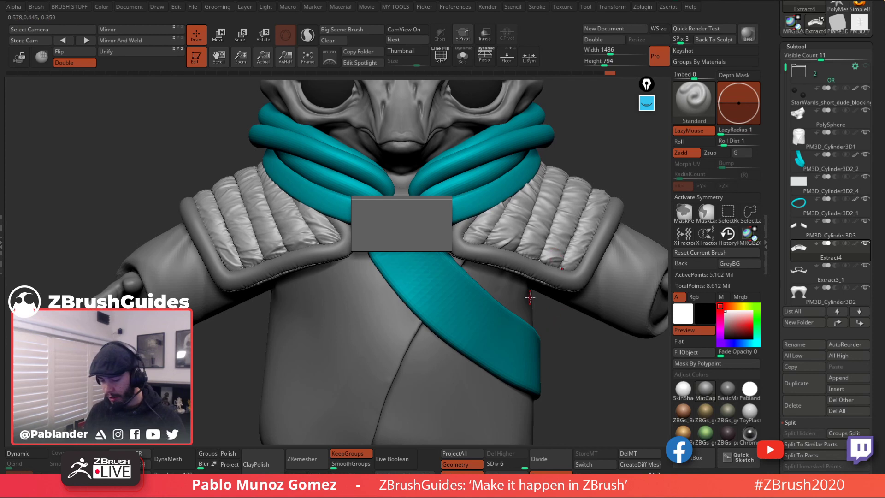
pyautogui.moveTo(531, 297); pyautogui.dragTo(404, 275, button='right')
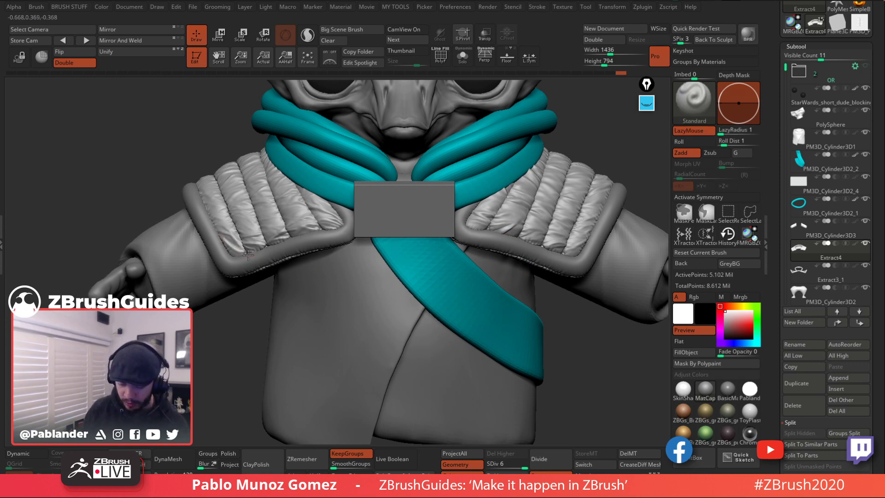
pyautogui.moveTo(298, 236); pyautogui.dragTo(574, 270, button='right')
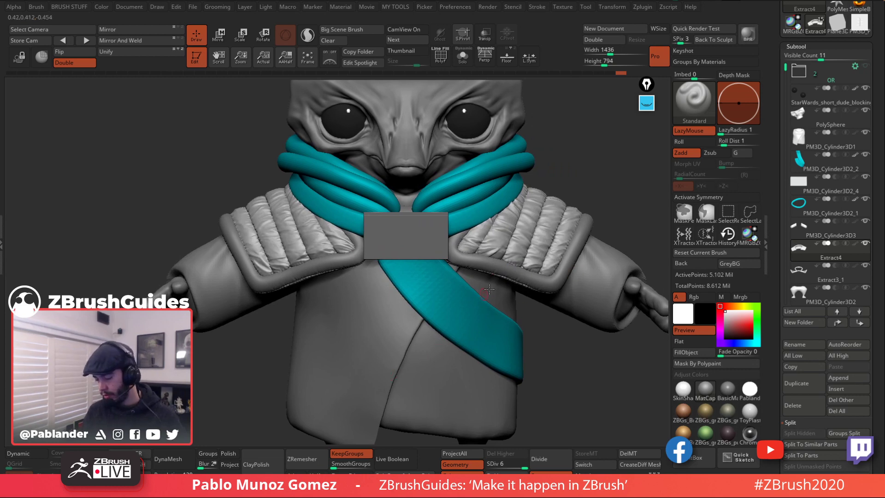
# Step: Switch to the DamStandard brush and reduce its size for detailing the character's left shoulder padding
pyautogui.press('b')
pyautogui.click(587, 301)
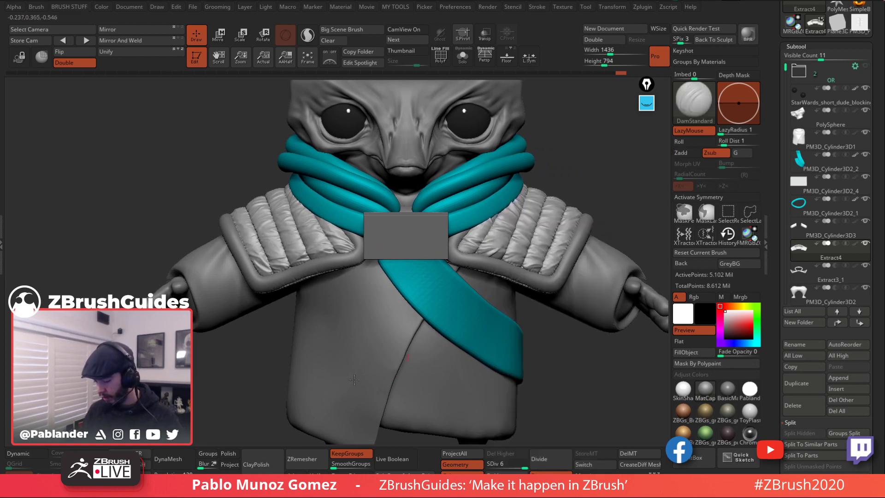
pyautogui.rightClick(511, 212)
pyautogui.moveTo(510, 212); pyautogui.dragTo(524, 215, button='right')
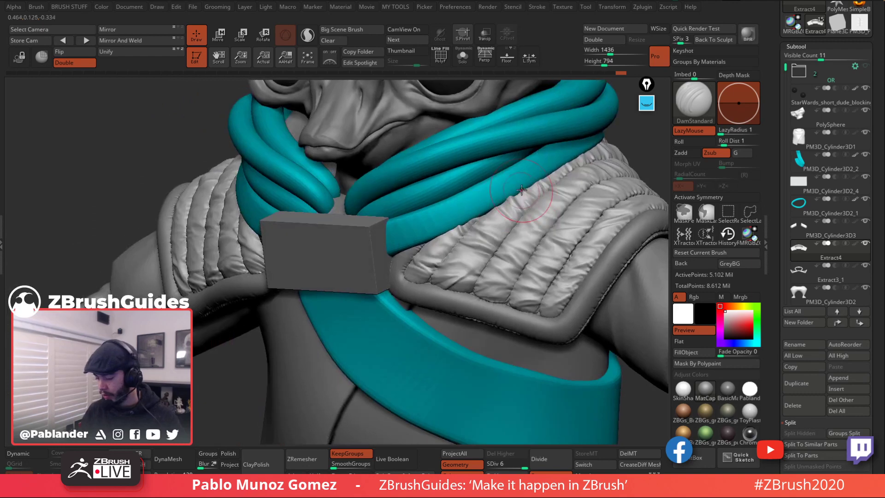
pyautogui.moveTo(535, 208); pyautogui.dragTo(512, 208, button='right')
pyautogui.press('space')
pyautogui.moveTo(511, 209); pyautogui.dragTo(505, 210)
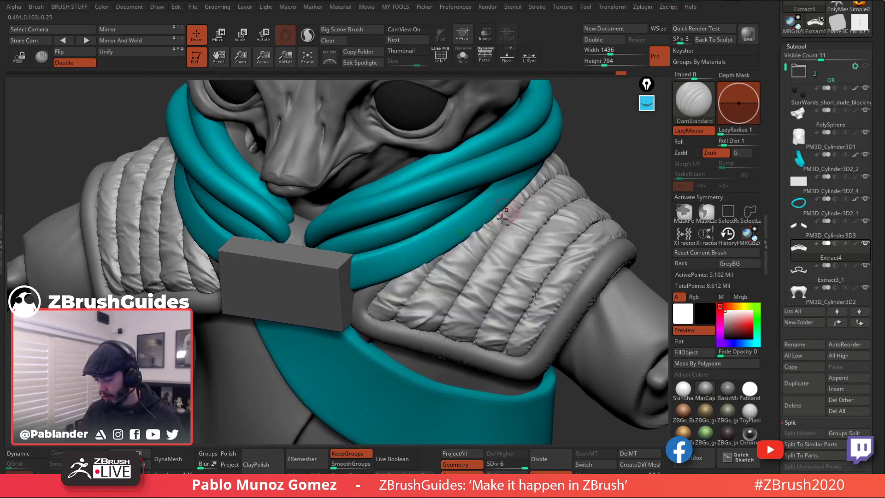
# Step: Isolate the quilted padding, carve and smooth folds across the inner strips of the character's left shoulder, and restore the other parts' visibility
pyautogui.keyDown('ctrl'); pyautogui.moveTo(505, 209); pyautogui.dragTo(509, 226, button='right'); pyautogui.keyUp('ctrl')
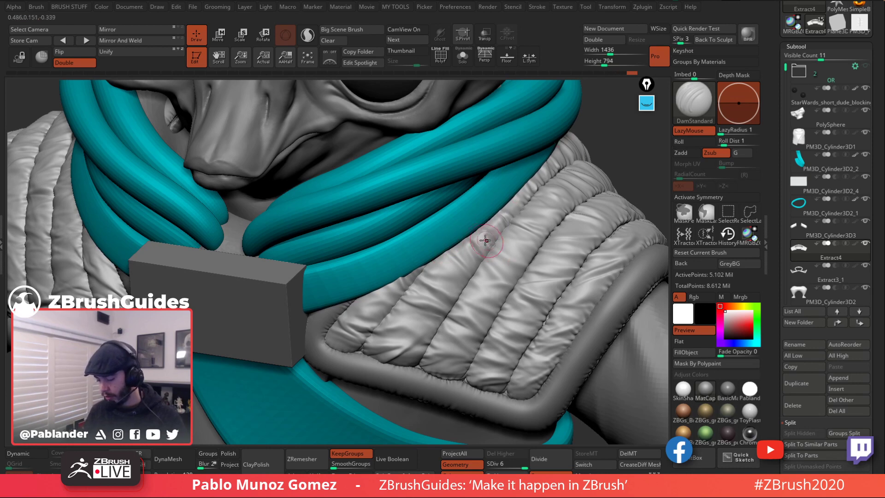
pyautogui.press('space')
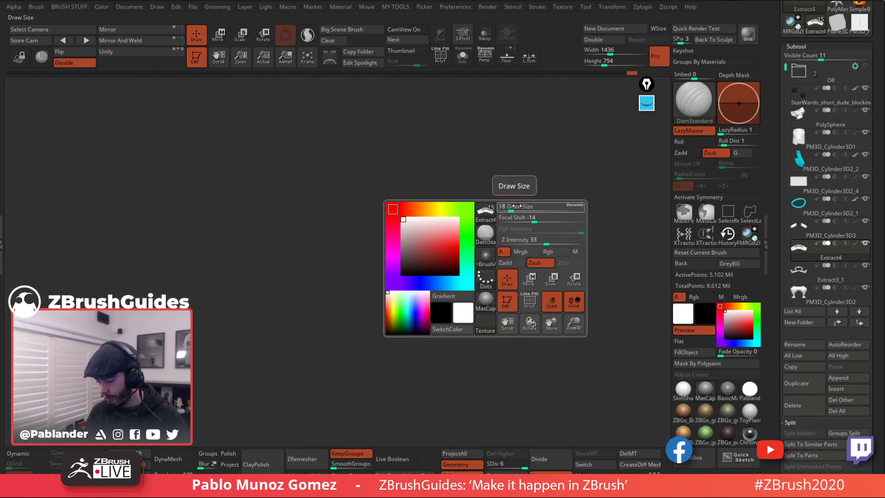
pyautogui.moveTo(567, 160); pyautogui.dragTo(475, 85, button='right')
pyautogui.click(463, 56)
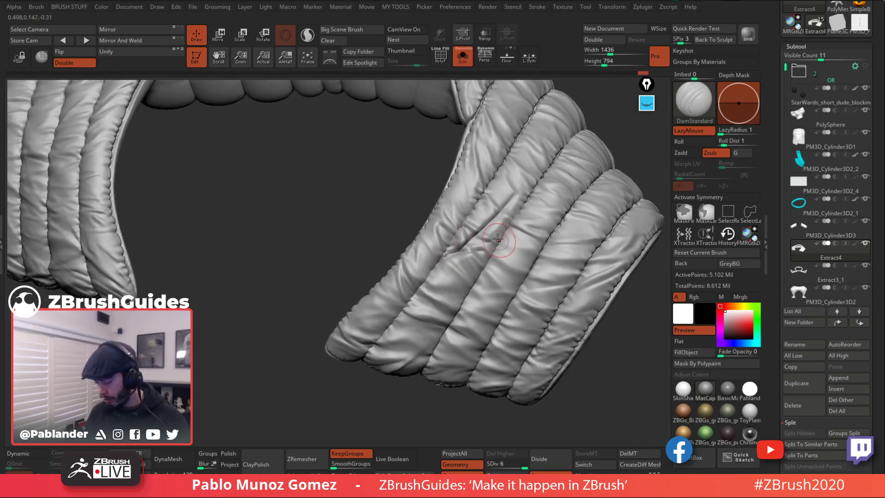
pyautogui.moveTo(490, 221)
pyautogui.mouseDown()
pyautogui.moveTo(479, 228)
pyautogui.moveTo(532, 186)
pyautogui.mouseUp()
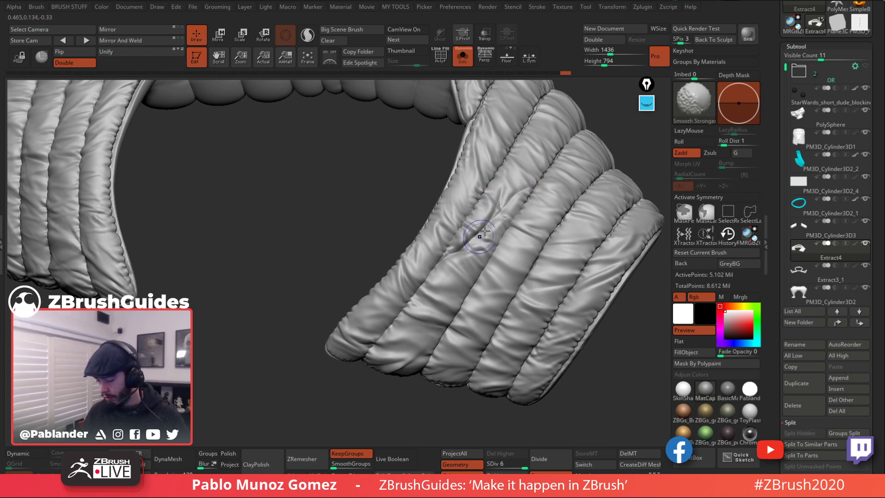
pyautogui.click(464, 58)
pyautogui.keyDown('shift'); pyautogui.moveTo(510, 227); pyautogui.dragTo(516, 215, button='right'); pyautogui.keyUp('shift')
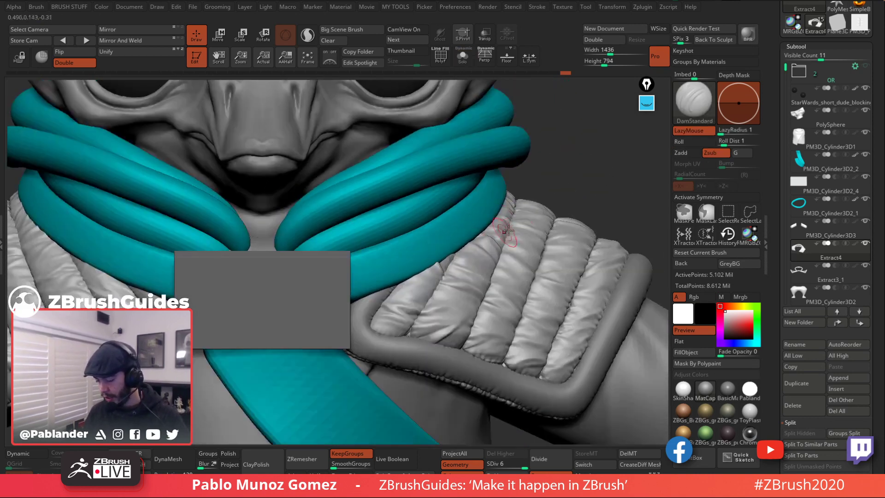
# Step: Examine the folds of the shoulder padding from the front and from an angle on the character's left side
pyautogui.keyDown('alt'); pyautogui.moveTo(451, 258); pyautogui.dragTo(470, 198, button='right'); pyautogui.keyUp('alt')
pyautogui.keyDown('alt'); pyautogui.moveTo(378, 245); pyautogui.dragTo(501, 231, button='right'); pyautogui.keyUp('alt')
pyautogui.moveTo(365, 216); pyautogui.dragTo(584, 107, button='right')
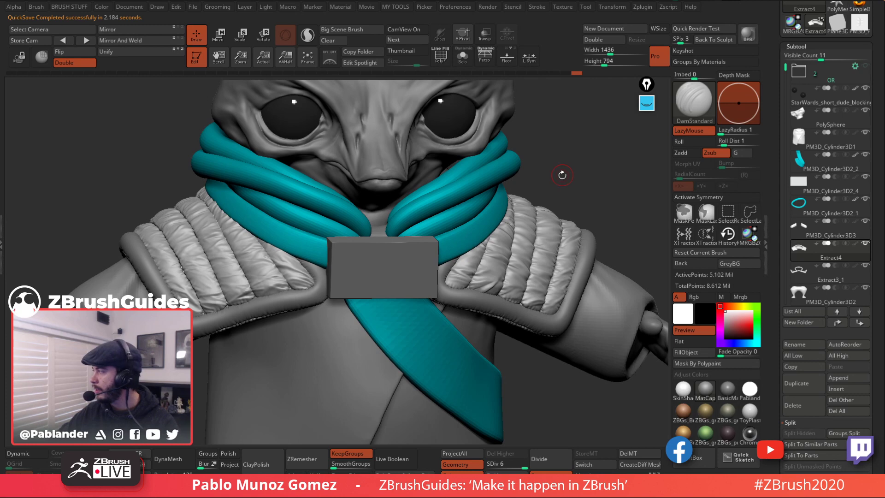
pyautogui.moveTo(556, 165); pyautogui.dragTo(599, 207)
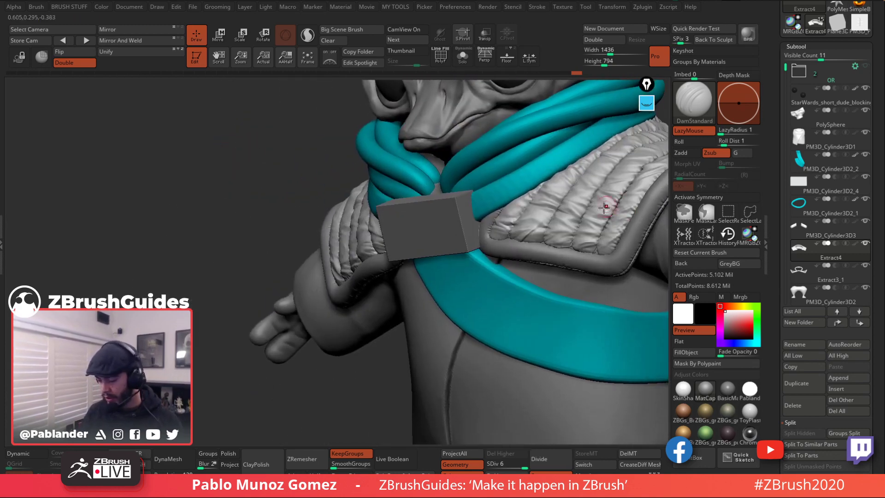
pyautogui.keyDown('alt'); pyautogui.moveTo(570, 181); pyautogui.dragTo(433, 195, button='right'); pyautogui.keyUp('alt')
pyautogui.keyDown('shift'); pyautogui.moveTo(544, 155); pyautogui.dragTo(567, 159, button='right'); pyautogui.keyUp('shift')
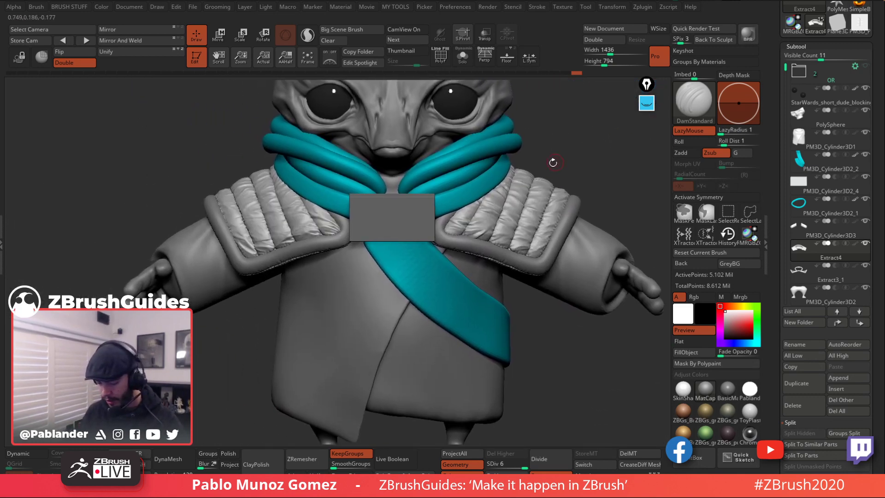
pyautogui.keyDown('alt'); pyautogui.moveTo(468, 211); pyautogui.dragTo(478, 208, button='right'); pyautogui.keyUp('alt')
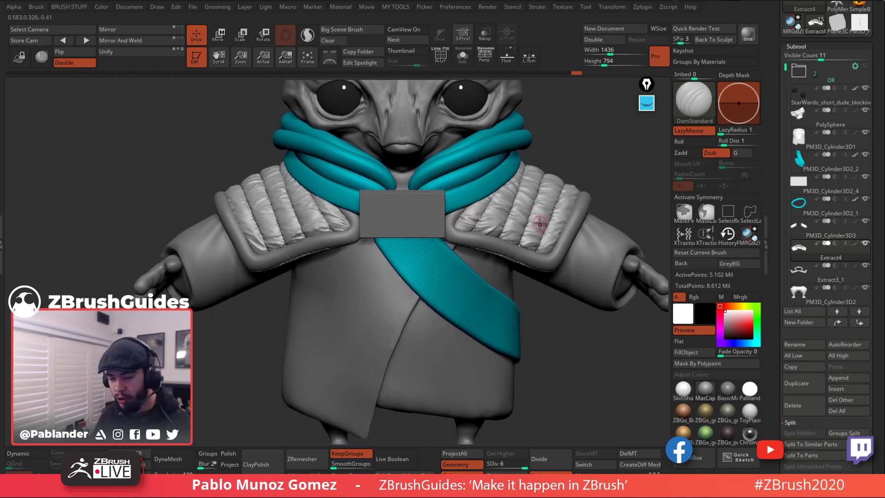
pyautogui.keyDown('ctrl'); pyautogui.moveTo(523, 185); pyautogui.dragTo(526, 193, button='right'); pyautogui.keyUp('ctrl')
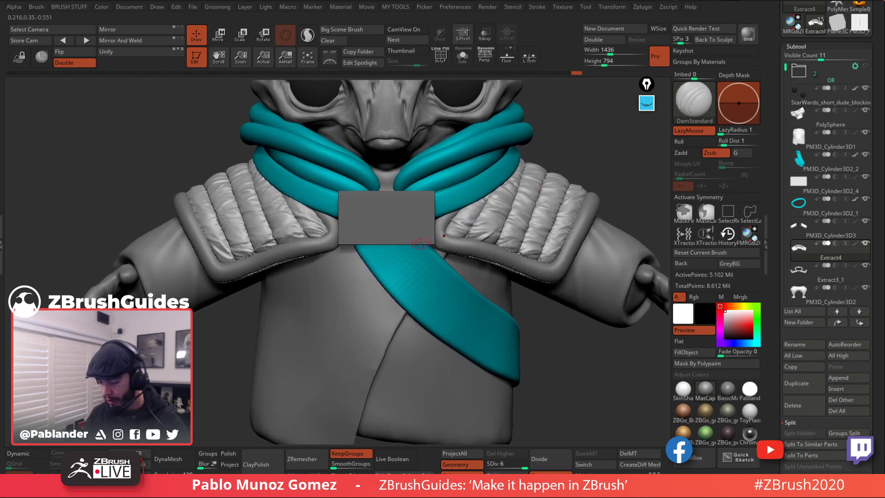
pyautogui.keyDown('alt'); pyautogui.moveTo(412, 219); pyautogui.dragTo(421, 238, button='right'); pyautogui.keyUp('alt')
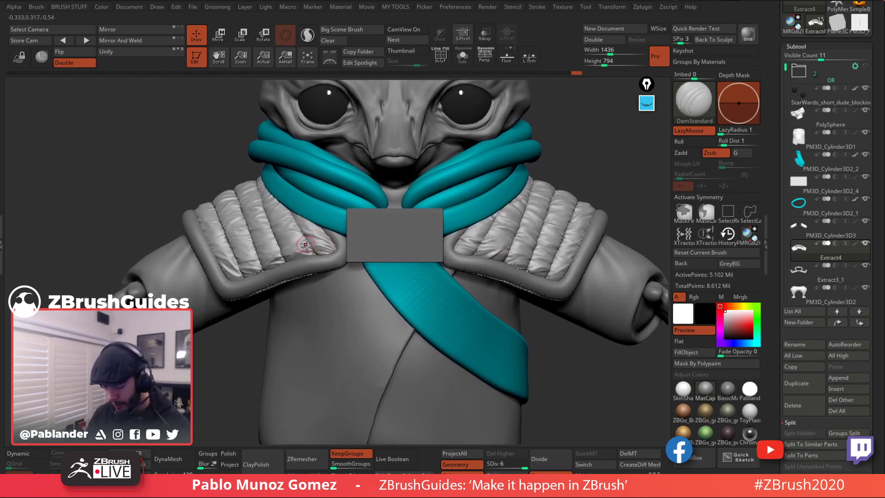
# Step: Touch up the inner folds of the character's right shoulder padding along the scarf, and check the whole character from the front
pyautogui.moveTo(305, 244)
pyautogui.keyDown('ctrl'); pyautogui.mouseDown(button='right')
pyautogui.moveTo(335, 226)
pyautogui.moveTo(314, 182)
pyautogui.mouseUp(button='right'); pyautogui.keyUp('ctrl')
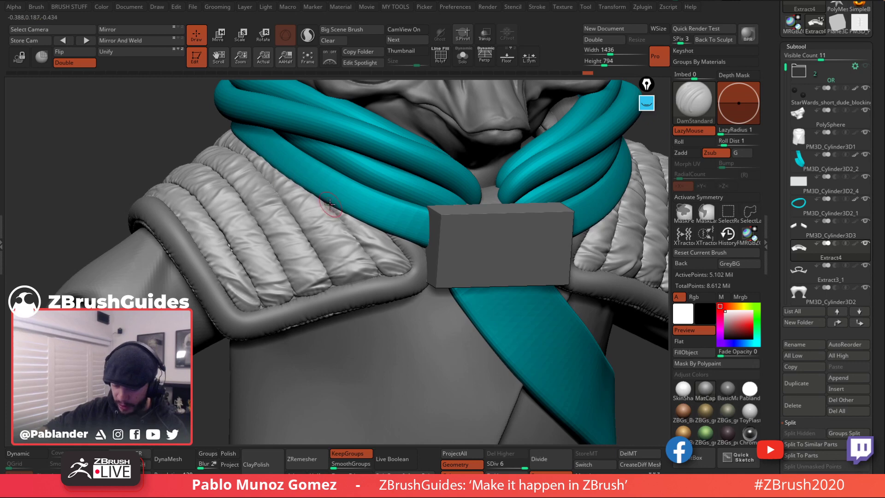
pyautogui.keyDown('shift'); pyautogui.moveTo(272, 138); pyautogui.dragTo(297, 162); pyautogui.keyUp('shift')
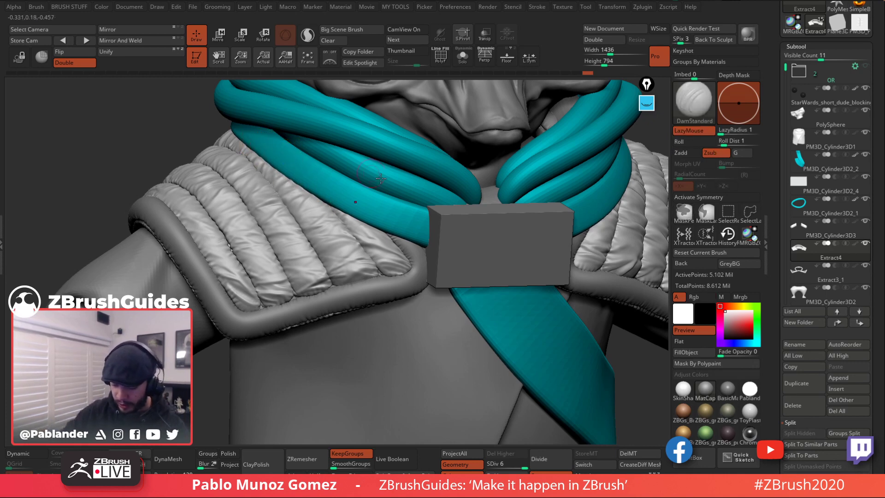
pyautogui.keyDown('ctrl'); pyautogui.moveTo(381, 178); pyautogui.dragTo(427, 196, button='right'); pyautogui.keyUp('ctrl')
pyautogui.moveTo(616, 217)
pyautogui.keyDown('shift'); pyautogui.mouseDown()
pyautogui.moveTo(599, 211)
pyautogui.moveTo(576, 179)
pyautogui.mouseUp(); pyautogui.keyUp('shift')
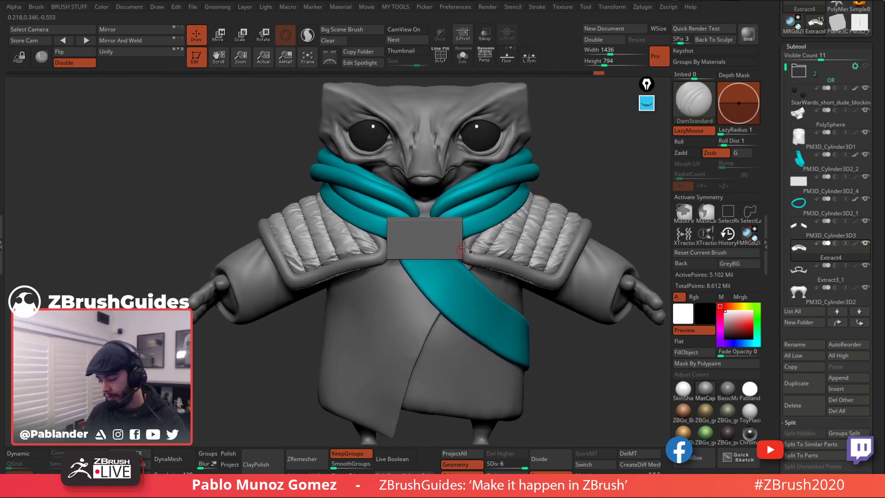
pyautogui.moveTo(465, 247)
pyautogui.mouseDown(button='right')
pyautogui.moveTo(482, 221)
pyautogui.moveTo(597, 194)
pyautogui.mouseUp(button='right')
pyautogui.moveTo(460, 172)
pyautogui.keyDown('alt'); pyautogui.mouseDown(button='right')
pyautogui.moveTo(527, 316)
pyautogui.moveTo(524, 308)
pyautogui.moveTo(487, 336)
pyautogui.mouseUp(button='right'); pyautogui.keyUp('alt')
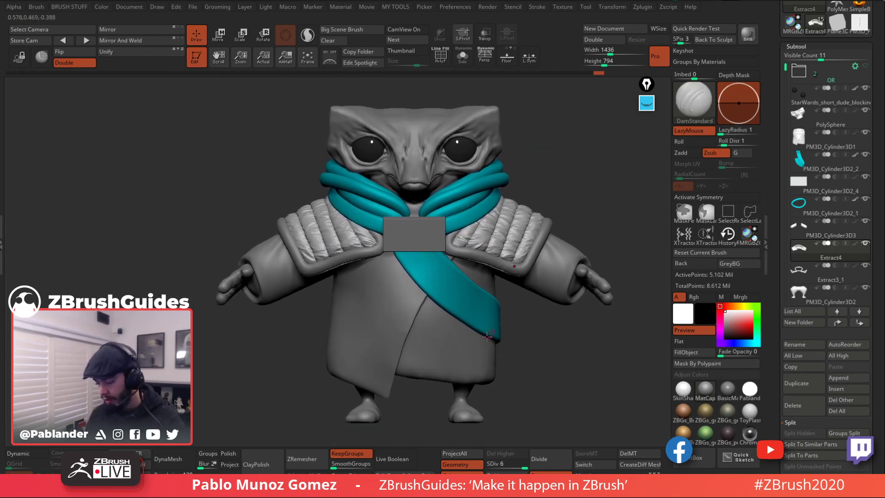
# Step: Make the border trim around the shoulder padding the active subtool
pyautogui.keyDown('alt'); pyautogui.click(472, 250); pyautogui.keyUp('alt')
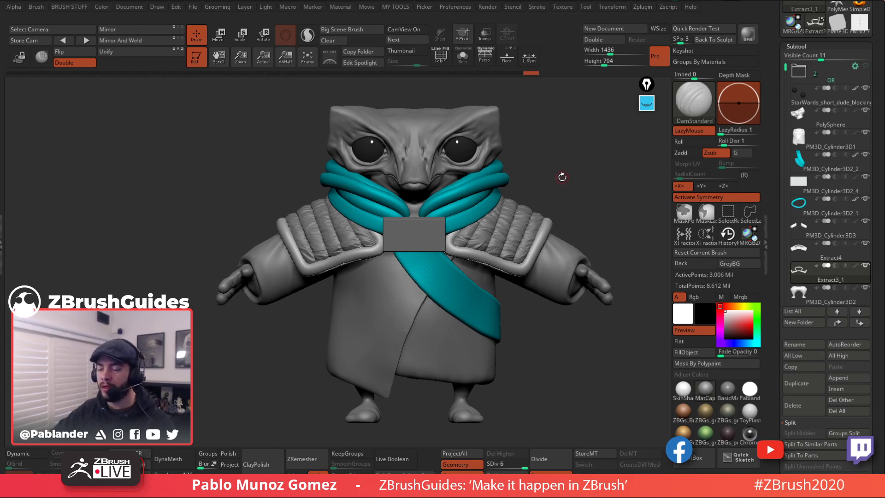
pyautogui.scroll(3, 814, 69)
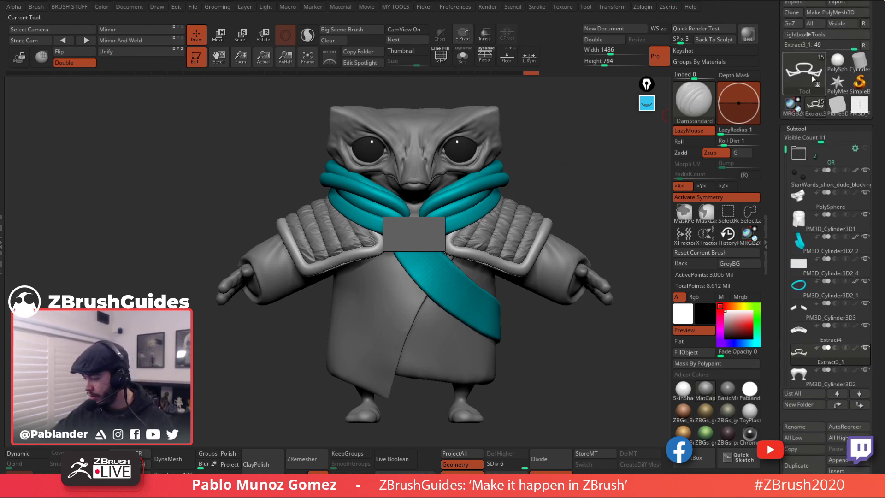
pyautogui.moveTo(813, 65)
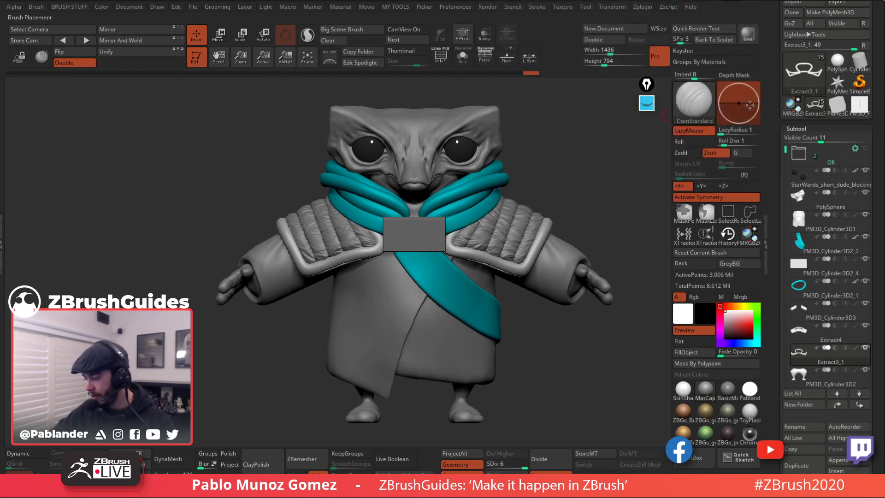
# Step: Show the screen annotation tools, clear all the old drawings, and leave empty space beside the character for sketching
pyautogui.moveTo(553, 191)
pyautogui.mouseDown()
pyautogui.moveTo(637, 184)
pyautogui.moveTo(512, 161)
pyautogui.moveTo(633, 121)
pyautogui.mouseUp()
pyautogui.click(647, 103)
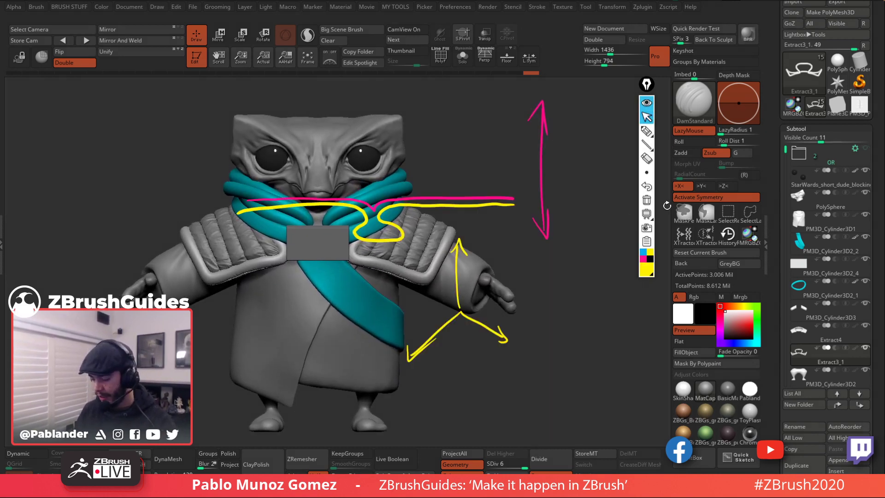
pyautogui.click(646, 200)
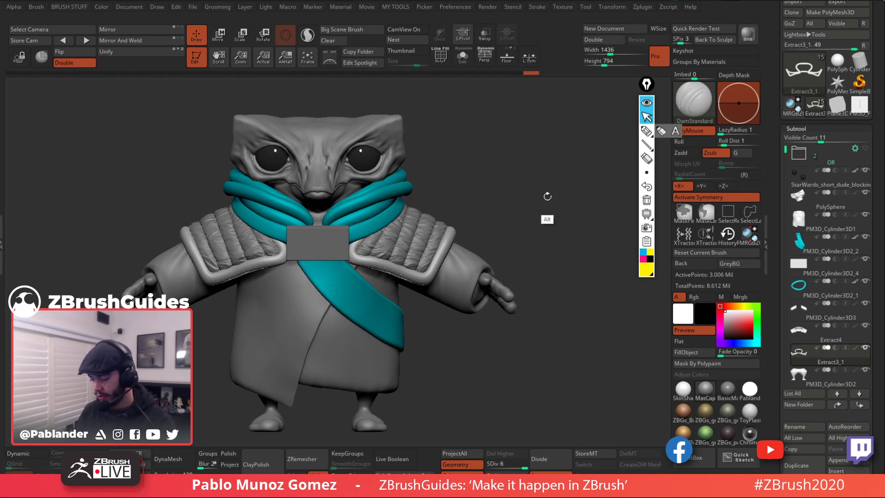
pyautogui.moveTo(547, 193)
pyautogui.mouseDown()
pyautogui.moveTo(542, 202)
pyautogui.moveTo(548, 192)
pyautogui.moveTo(490, 198)
pyautogui.moveTo(458, 261)
pyautogui.mouseUp()
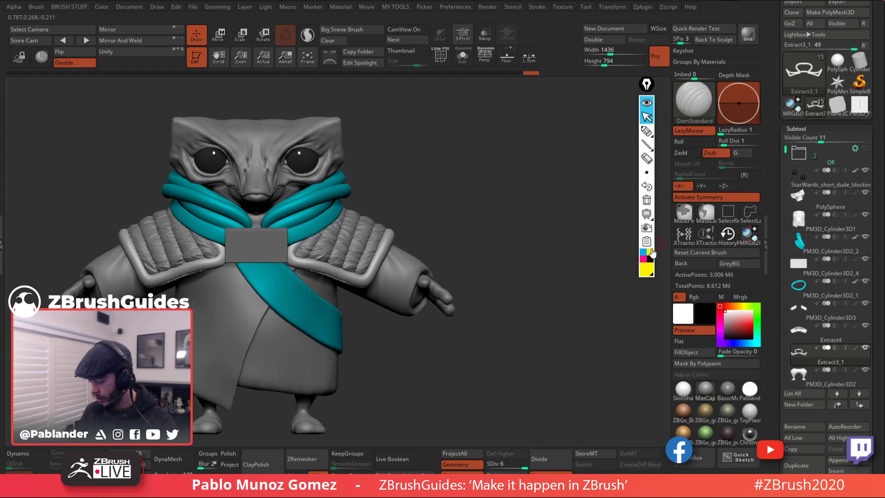
# Step: Draw pink annotation arcs over one strip of the left shoulder padding and, much larger, in the empty space beside the character
pyautogui.click(649, 260)
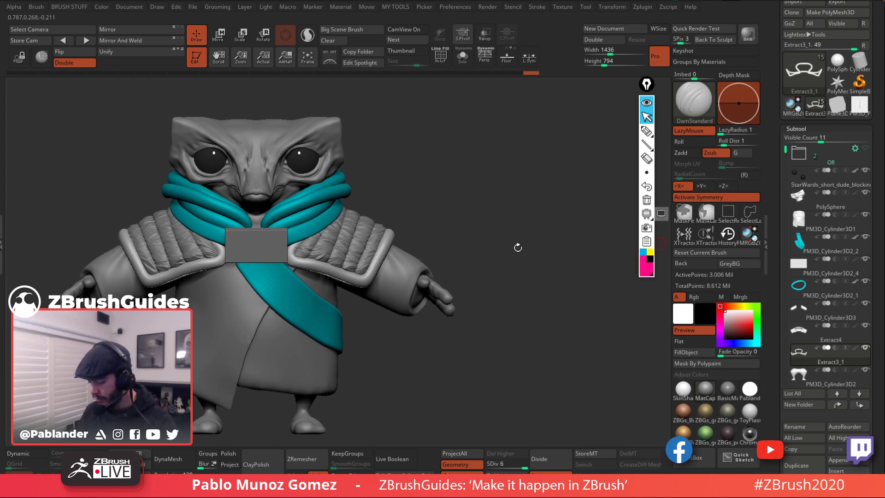
pyautogui.click(647, 131)
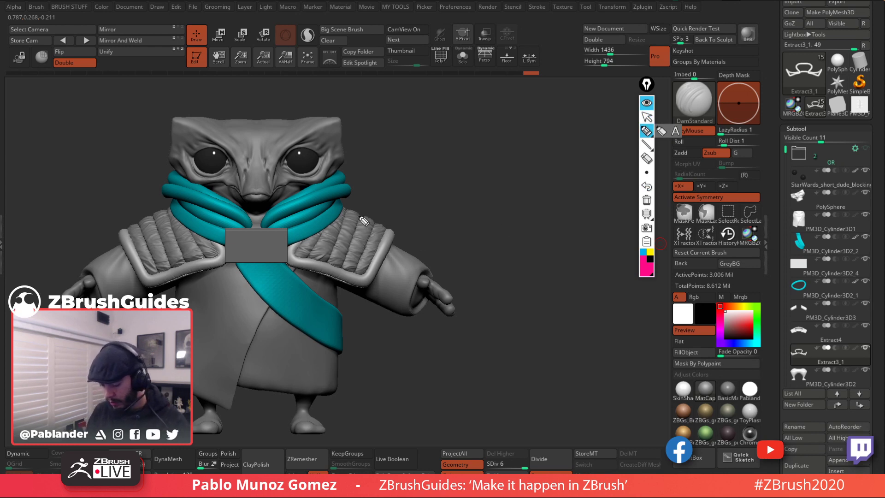
pyautogui.moveTo(360, 215); pyautogui.dragTo(371, 217)
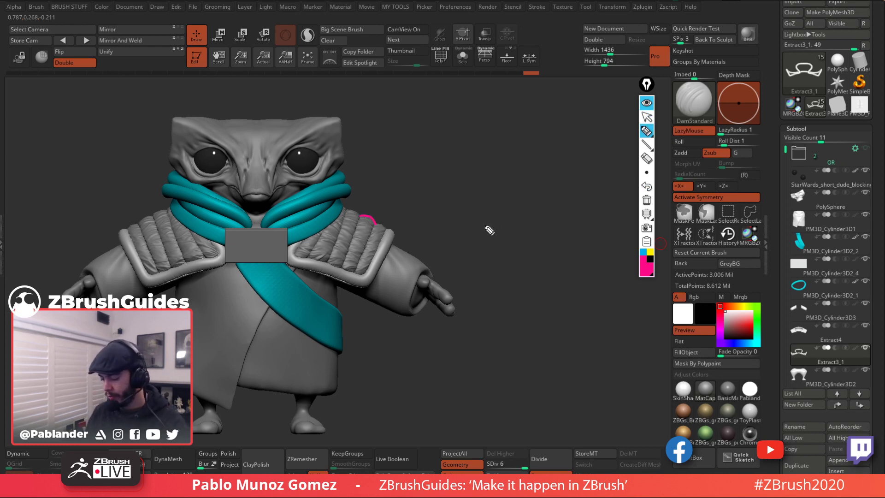
pyautogui.moveTo(437, 213)
pyautogui.mouseDown()
pyautogui.moveTo(529, 169)
pyautogui.moveTo(595, 211)
pyautogui.mouseUp()
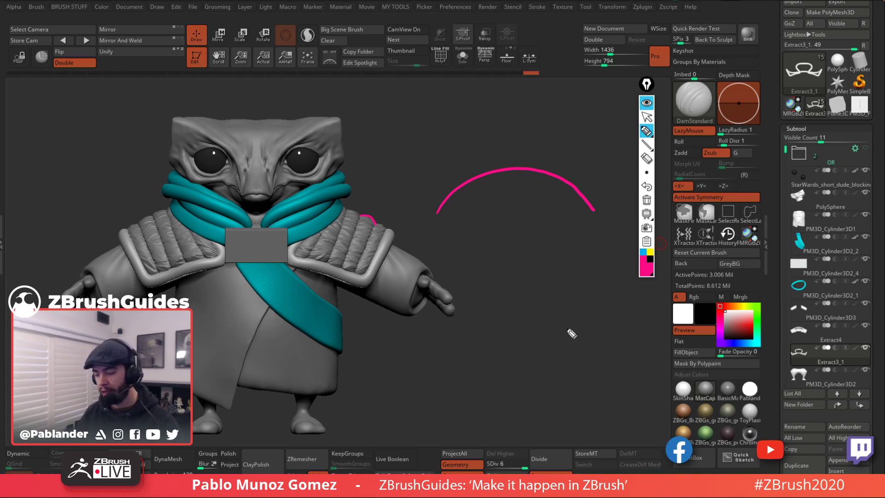
# Step: Write the annotation "Layers" in yellow beside the character's head
pyautogui.click(651, 255)
pyautogui.moveTo(367, 99)
pyautogui.mouseDown()
pyautogui.moveTo(389, 109)
pyautogui.moveTo(408, 98)
pyautogui.mouseUp()
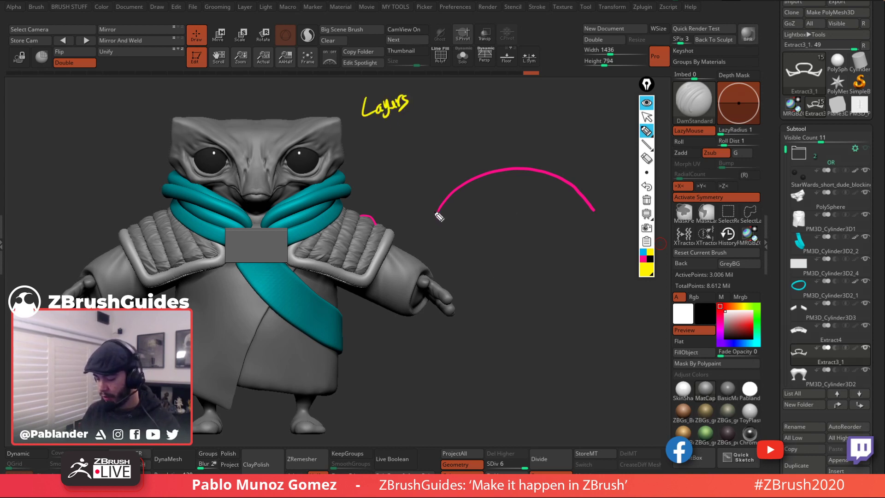
# Step: Sketch a tall and a shallow yellow wavy fold profile over the large pink arc, and undo both strokes
pyautogui.moveTo(437, 214)
pyautogui.mouseDown()
pyautogui.moveTo(416, 173)
pyautogui.moveTo(483, 153)
pyautogui.moveTo(558, 103)
pyautogui.moveTo(607, 160)
pyautogui.moveTo(602, 211)
pyautogui.mouseUp()
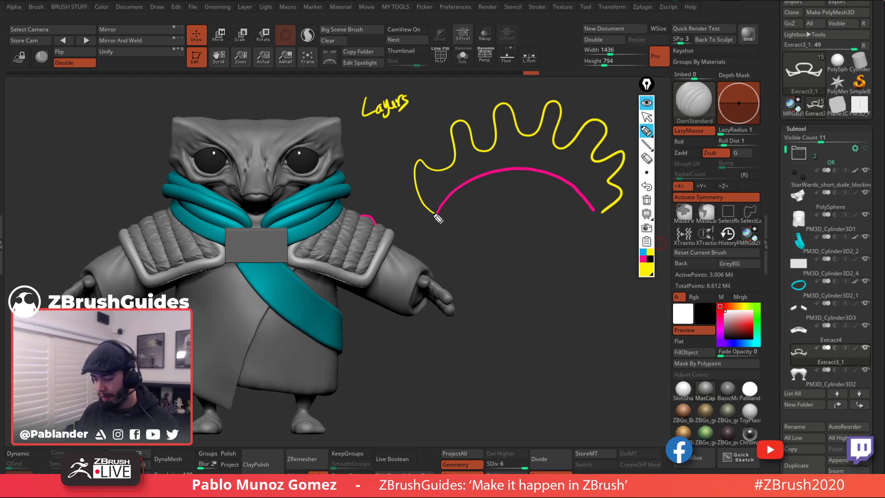
pyautogui.moveTo(436, 213)
pyautogui.mouseDown()
pyautogui.moveTo(490, 172)
pyautogui.moveTo(539, 166)
pyautogui.moveTo(594, 179)
pyautogui.moveTo(598, 223)
pyautogui.mouseUp()
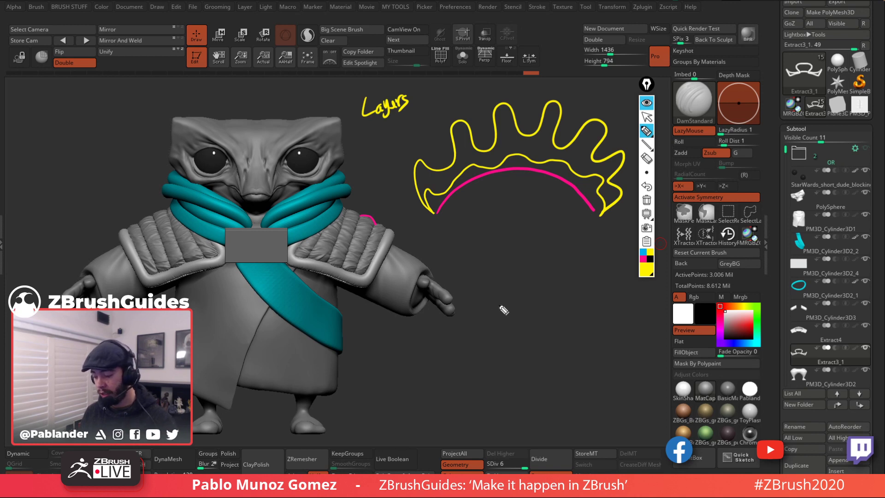
pyautogui.click(647, 186)
pyautogui.click(647, 186)
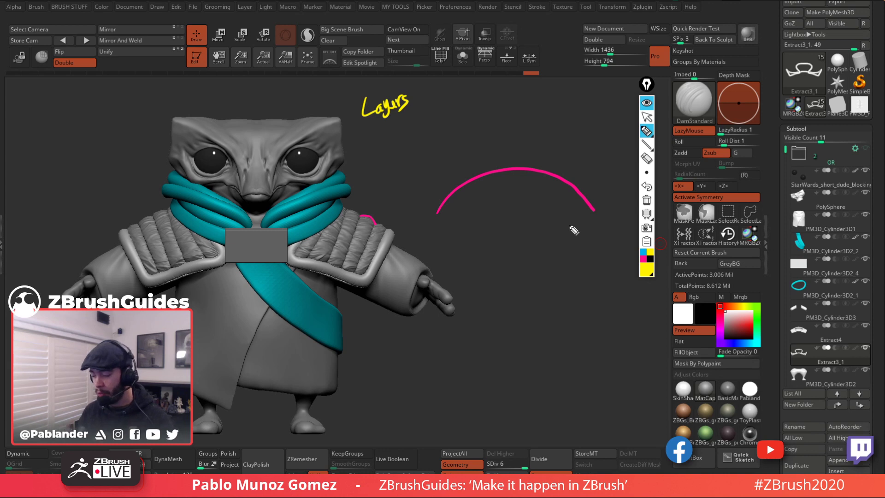
# Step: Circle the StoreMT option in blue and write "MT" in the empty space above it
pyautogui.click(644, 253)
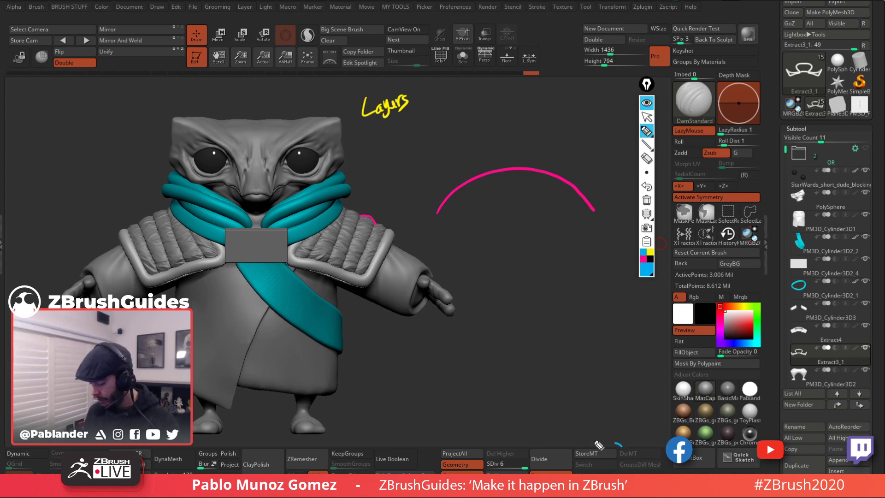
pyautogui.moveTo(628, 433); pyautogui.dragTo(648, 443)
pyautogui.moveTo(498, 391)
pyautogui.mouseDown()
pyautogui.moveTo(517, 369)
pyautogui.moveTo(526, 381)
pyautogui.mouseUp()
pyautogui.moveTo(540, 347)
pyautogui.mouseDown()
pyautogui.moveTo(540, 376)
pyautogui.moveTo(560, 349)
pyautogui.mouseUp()
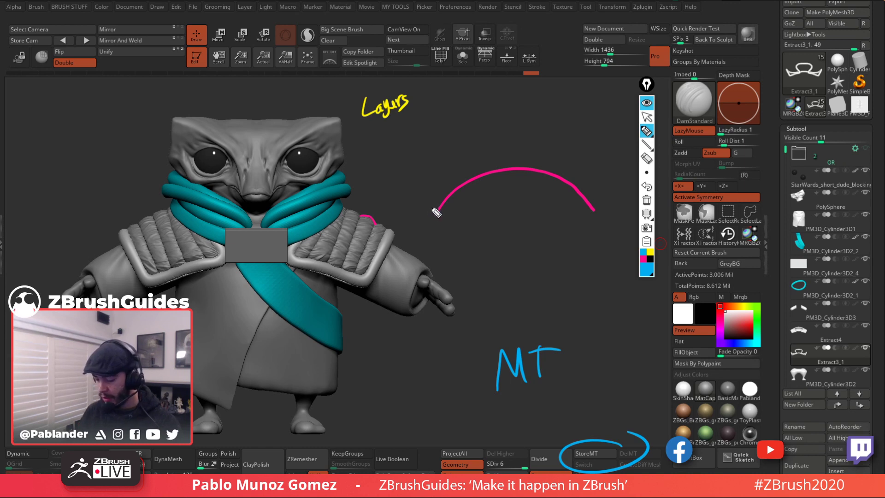
# Step: Draw a tall white wavy fold profile arching over the large pink arc beside the character
pyautogui.click(647, 265)
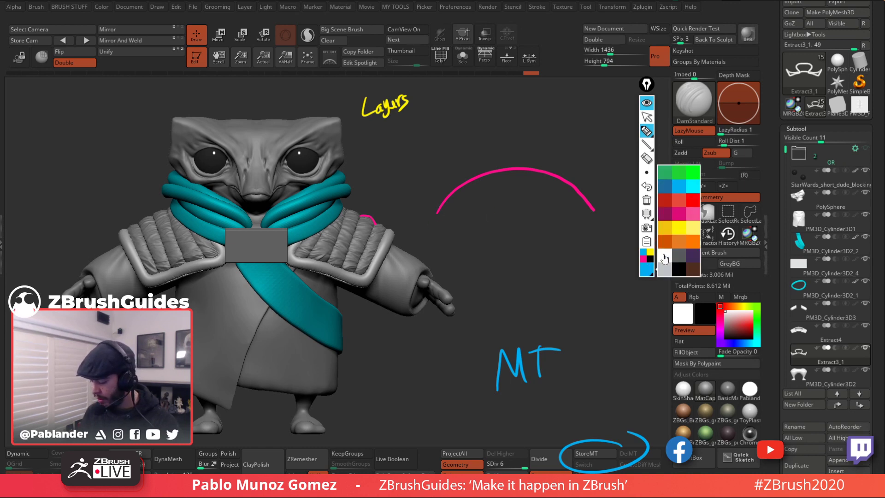
pyautogui.click(664, 259)
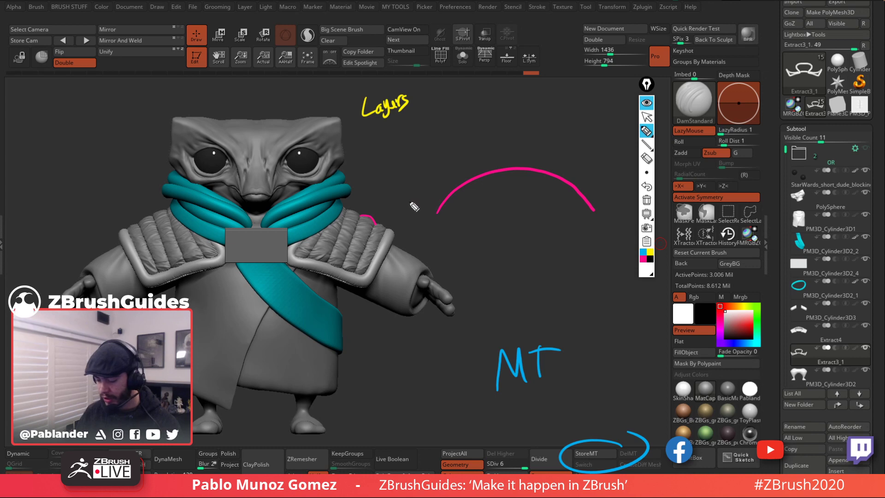
pyautogui.moveTo(436, 210)
pyautogui.mouseDown()
pyautogui.moveTo(420, 185)
pyautogui.moveTo(483, 138)
pyautogui.moveTo(571, 121)
pyautogui.moveTo(618, 162)
pyautogui.moveTo(611, 210)
pyautogui.moveTo(598, 212)
pyautogui.mouseUp()
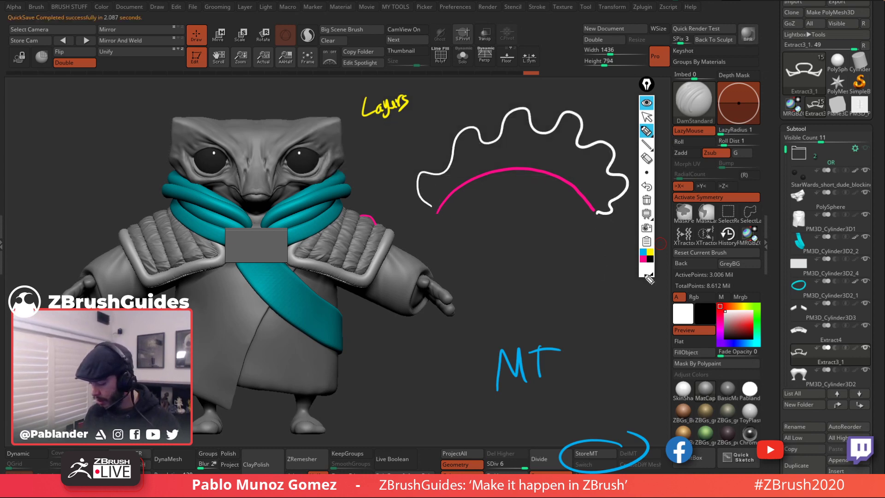
# Step: Trace the pink base arc and a shallower fold profile in blue, and add a blue arrow pointing up at the base arc
pyautogui.click(643, 252)
pyautogui.moveTo(441, 215)
pyautogui.mouseDown()
pyautogui.moveTo(471, 181)
pyautogui.moveTo(524, 170)
pyautogui.moveTo(570, 186)
pyautogui.moveTo(598, 210)
pyautogui.mouseUp()
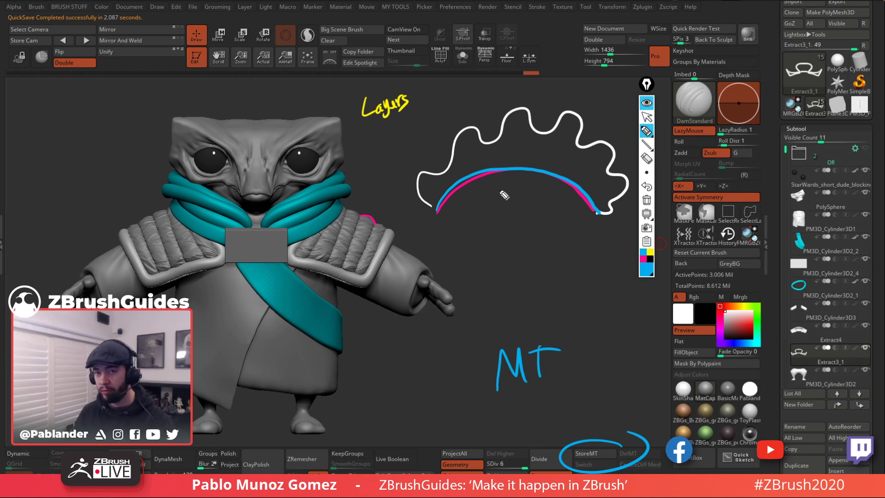
pyautogui.moveTo(432, 207)
pyautogui.mouseDown()
pyautogui.moveTo(419, 178)
pyautogui.moveTo(453, 167)
pyautogui.mouseUp()
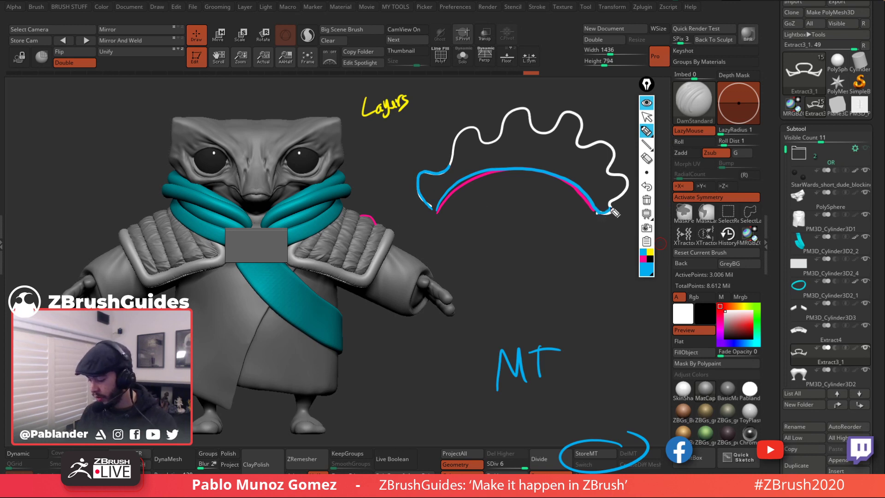
pyautogui.moveTo(614, 212)
pyautogui.mouseDown()
pyautogui.moveTo(629, 181)
pyautogui.moveTo(604, 173)
pyautogui.mouseUp()
pyautogui.moveTo(453, 173)
pyautogui.mouseDown()
pyautogui.moveTo(466, 151)
pyautogui.moveTo(494, 147)
pyautogui.moveTo(593, 164)
pyautogui.mouseUp()
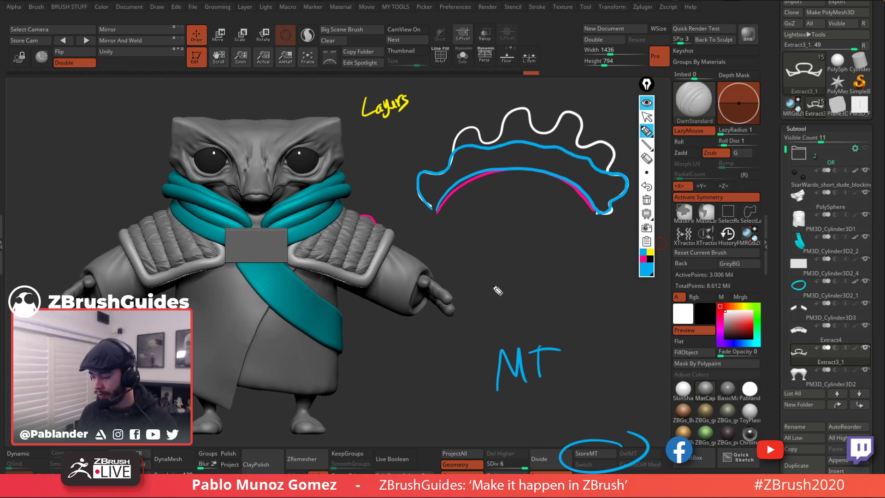
pyautogui.moveTo(520, 233); pyautogui.dragTo(517, 177)
pyautogui.moveTo(517, 177); pyautogui.dragTo(530, 212)
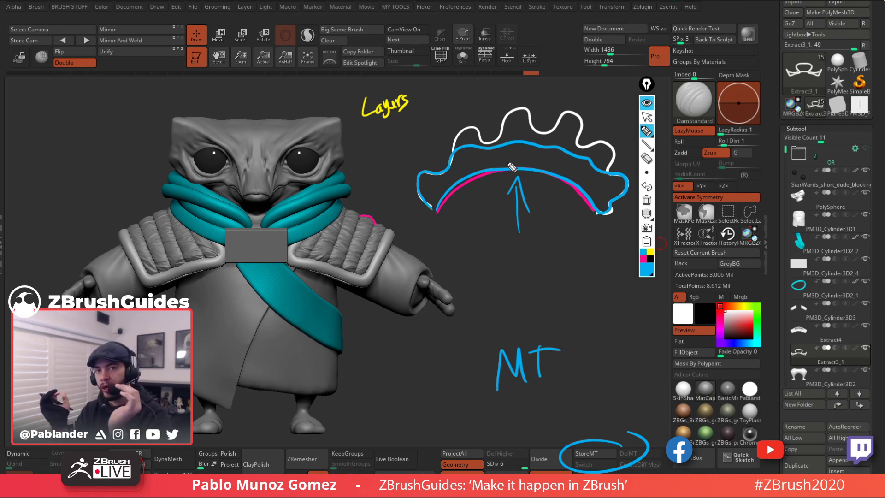
# Step: Mark three seams of the left shoulder padding with blue lines and the raised strips beside them with white strokes
pyautogui.moveTo(375, 224)
pyautogui.mouseDown()
pyautogui.moveTo(352, 275)
pyautogui.moveTo(342, 275)
pyautogui.mouseUp()
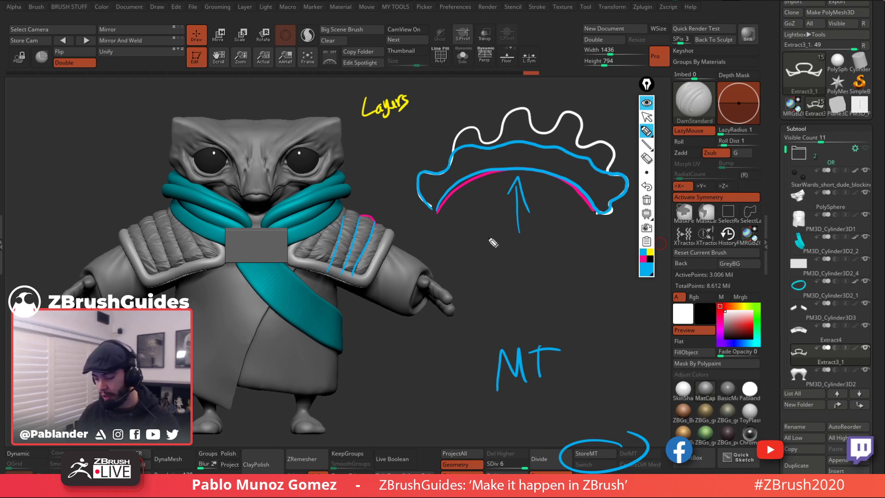
pyautogui.click(648, 270)
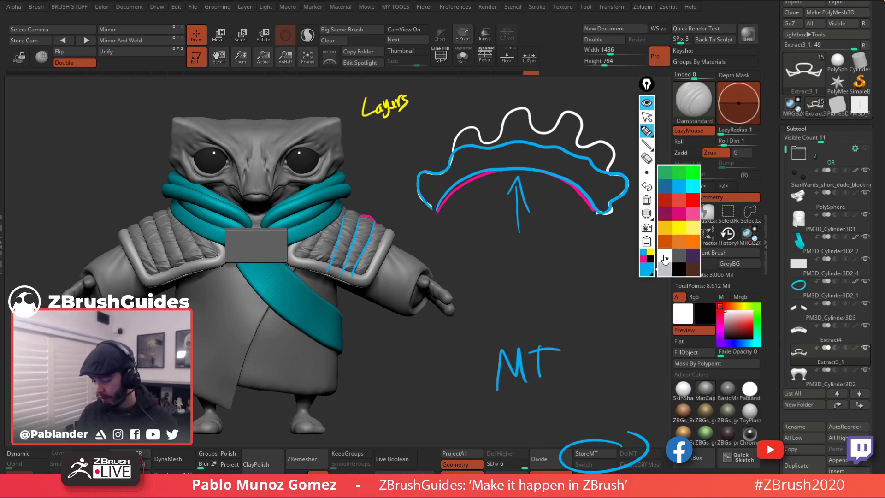
pyautogui.click(665, 259)
pyautogui.moveTo(373, 207)
pyautogui.mouseDown()
pyautogui.moveTo(354, 251)
pyautogui.moveTo(362, 246)
pyautogui.moveTo(348, 246)
pyautogui.mouseUp()
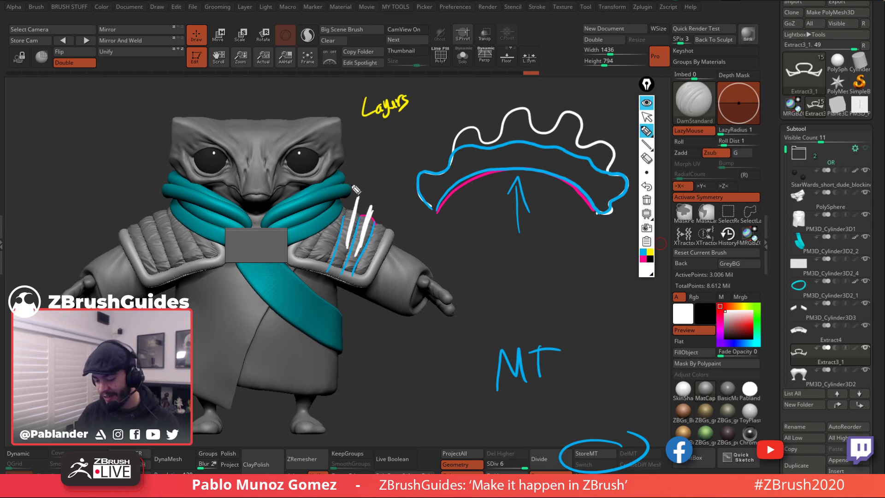
pyautogui.moveTo(349, 190); pyautogui.dragTo(337, 251)
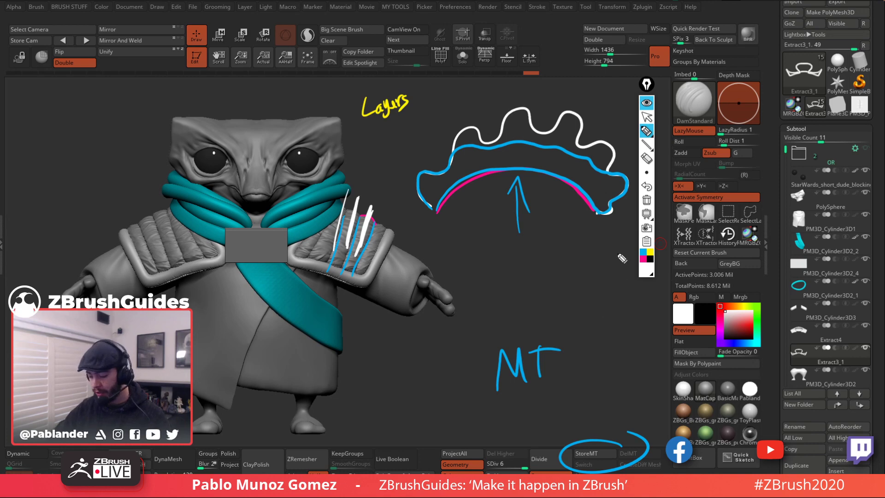
# Step: Erase all annotations and leave the annotation drawing mode
pyautogui.click(646, 117)
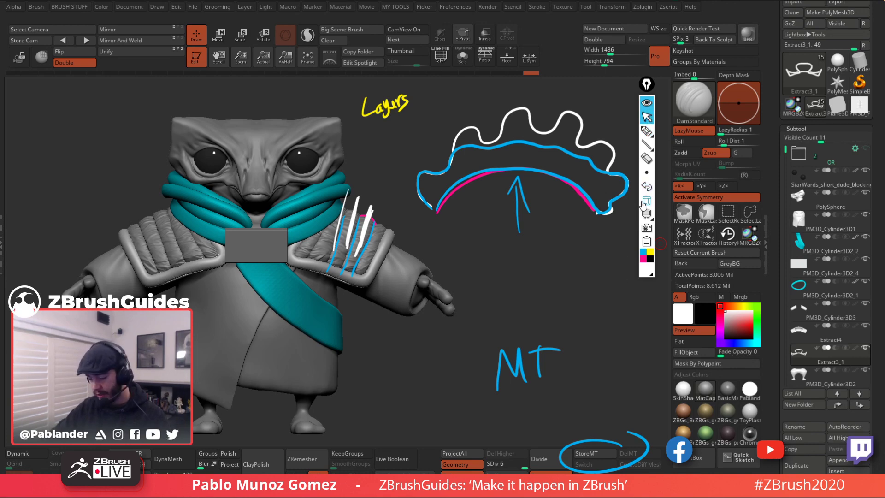
pyautogui.click(646, 201)
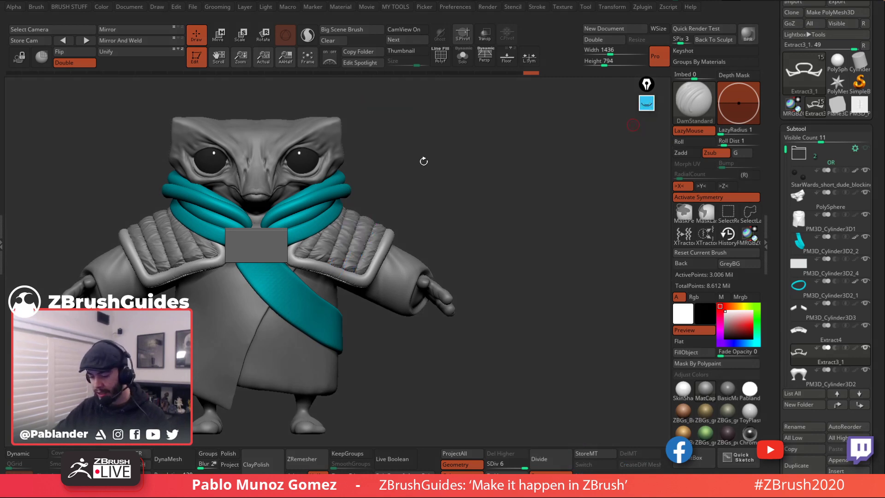
# Step: Isolate the Extrude-like piping trim that borders the neck and shoulder padding, hiding all other subtools
pyautogui.moveTo(424, 161); pyautogui.dragTo(379, 178)
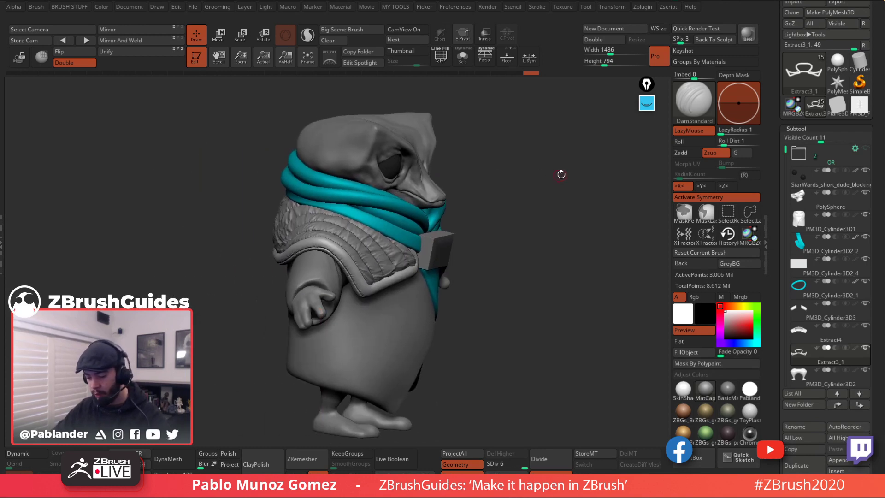
pyautogui.keyDown('shift'); pyautogui.moveTo(561, 174); pyautogui.dragTo(538, 150); pyautogui.keyUp('shift')
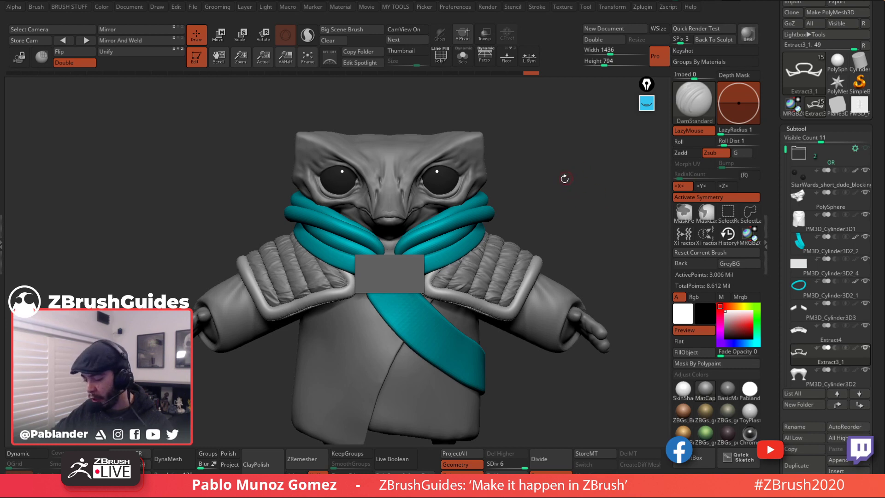
pyautogui.moveTo(565, 179); pyautogui.dragTo(546, 175)
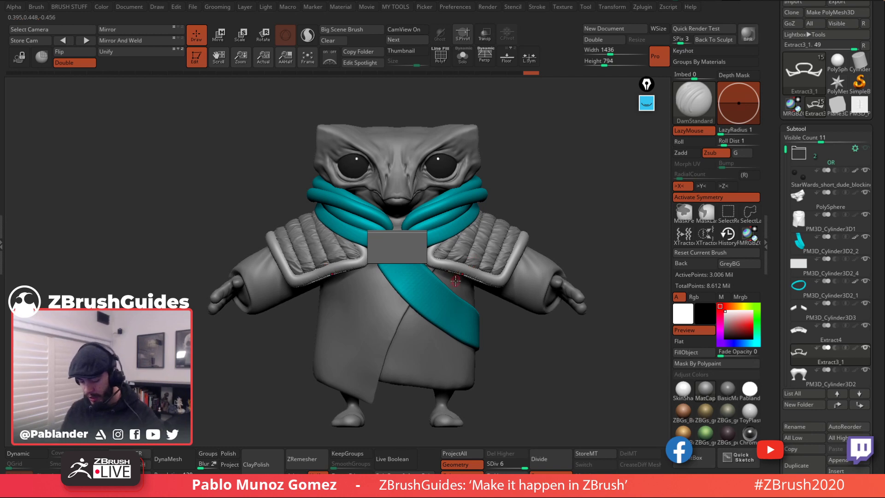
pyautogui.keyDown('alt'); pyautogui.moveTo(544, 253); pyautogui.dragTo(570, 189); pyautogui.keyUp('alt')
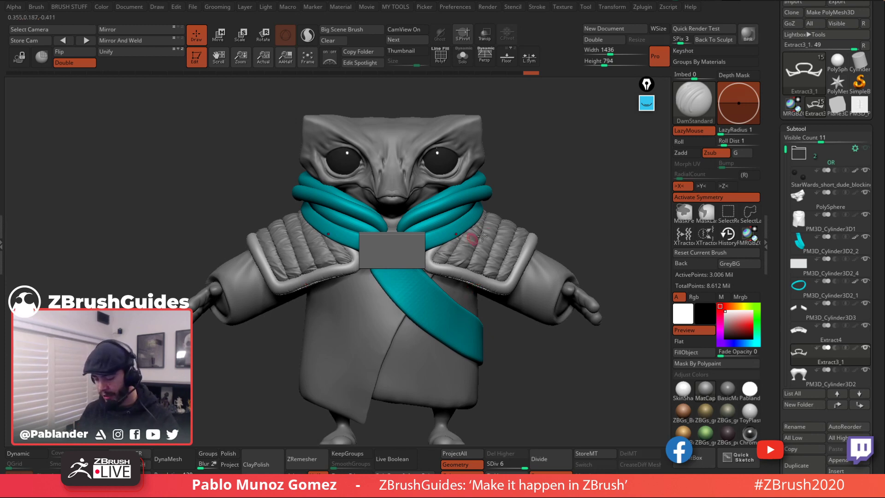
pyautogui.moveTo(549, 203); pyautogui.dragTo(545, 192)
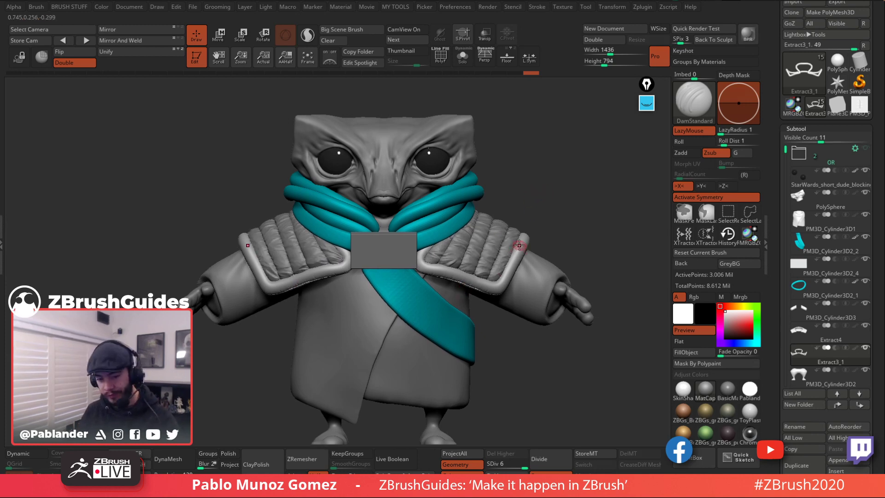
pyautogui.hotkey('ctrl', 'shift', 's')
pyautogui.moveTo(520, 243); pyautogui.dragTo(541, 215)
pyautogui.moveTo(544, 172); pyautogui.dragTo(495, 257)
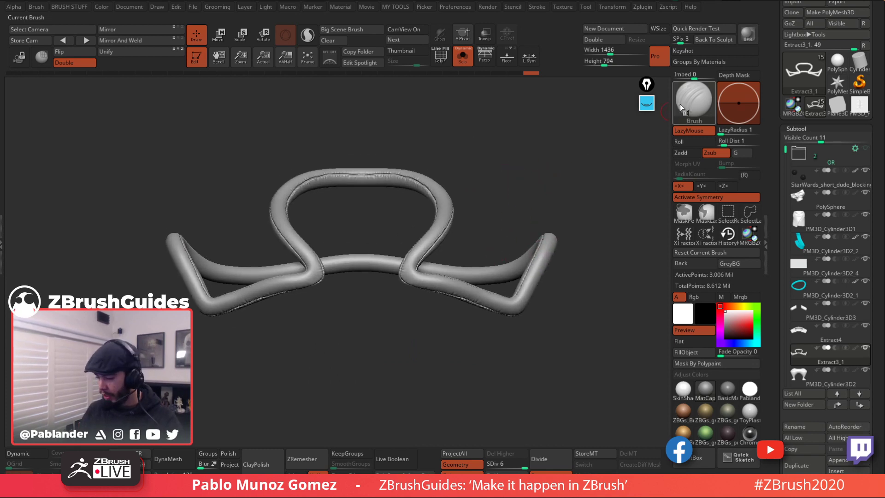
# Step: Load the Xfolds brush from the brush library and store a morph target for the trim
pyautogui.press(',')
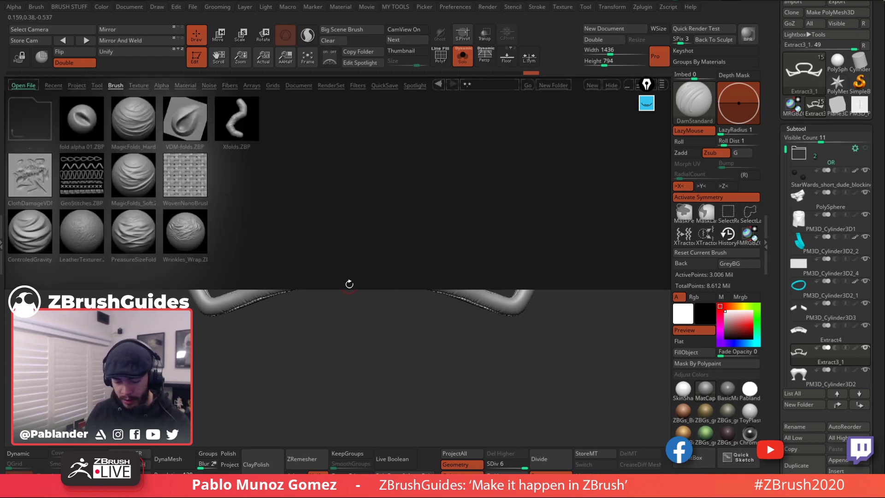
pyautogui.doubleClick(243, 120)
pyautogui.press('space')
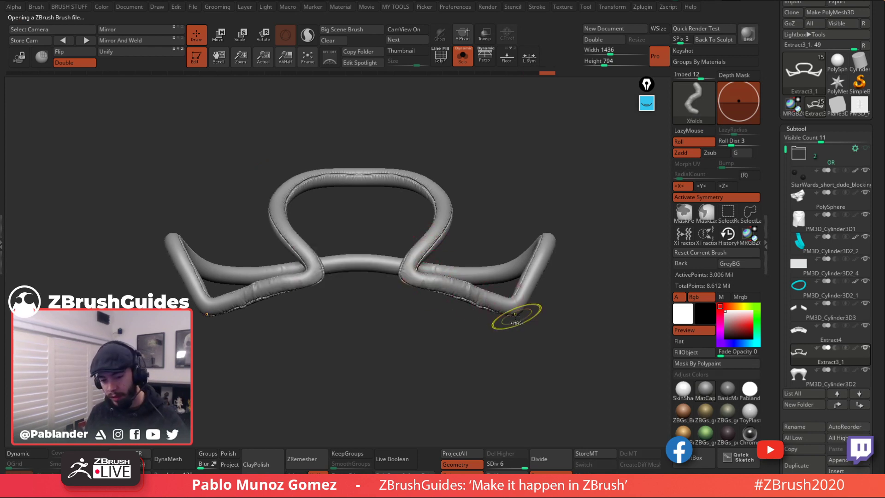
pyautogui.press('f')
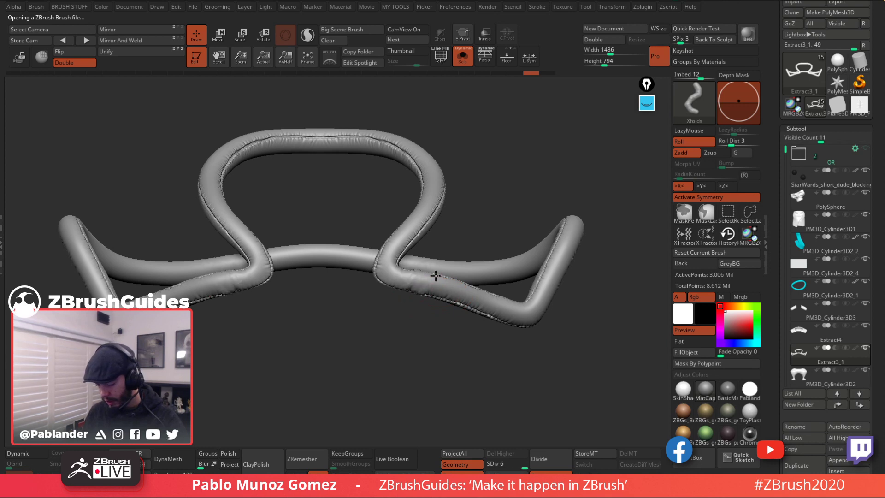
pyautogui.moveTo(522, 347); pyautogui.dragTo(580, 313)
pyautogui.click(595, 453)
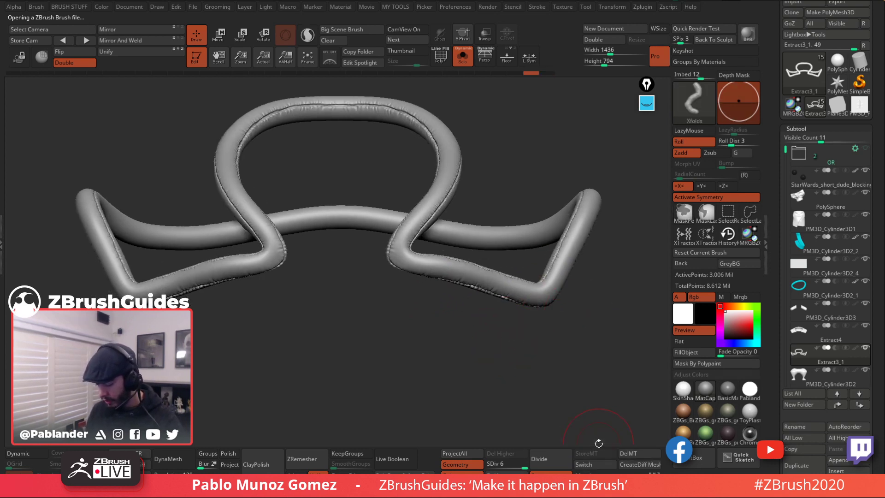
# Step: Sculpt fabric folds with the Xfolds brush along the trim's front, shoulder and back outer edges
pyautogui.moveTo(404, 251)
pyautogui.mouseDown()
pyautogui.moveTo(415, 265)
pyautogui.moveTo(484, 277)
pyautogui.moveTo(512, 304)
pyautogui.moveTo(530, 302)
pyautogui.moveTo(521, 302)
pyautogui.moveTo(518, 270)
pyautogui.moveTo(525, 242)
pyautogui.moveTo(542, 228)
pyautogui.mouseUp()
pyautogui.moveTo(559, 237)
pyautogui.mouseDown()
pyautogui.moveTo(580, 253)
pyautogui.moveTo(518, 307)
pyautogui.mouseUp()
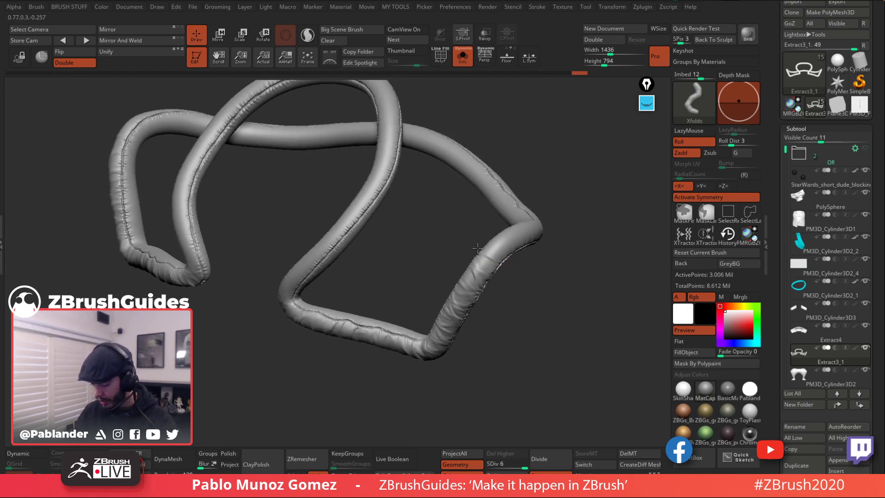
pyautogui.moveTo(573, 237); pyautogui.dragTo(530, 294)
pyautogui.moveTo(507, 256); pyautogui.dragTo(475, 285)
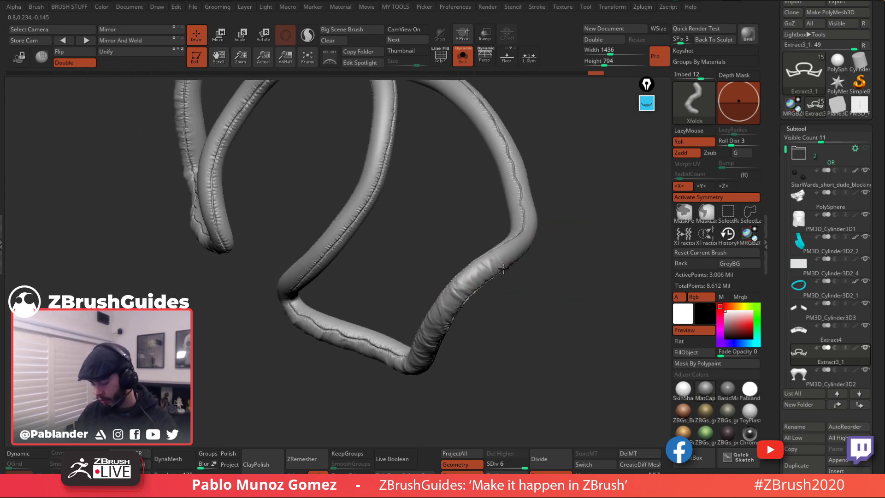
pyautogui.moveTo(514, 238)
pyautogui.mouseDown()
pyautogui.moveTo(553, 243)
pyautogui.moveTo(511, 256)
pyautogui.moveTo(523, 242)
pyautogui.moveTo(556, 234)
pyautogui.moveTo(514, 257)
pyautogui.mouseUp()
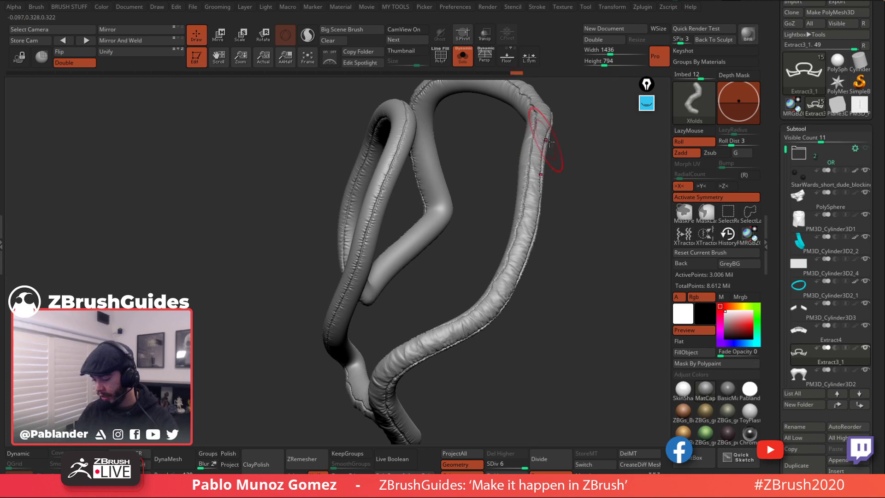
pyautogui.moveTo(543, 148); pyautogui.dragTo(540, 200)
# Step: Sculpt fabric folds with the Xfolds brush all around the trim's inner neck loop
pyautogui.moveTo(435, 242)
pyautogui.mouseDown()
pyautogui.moveTo(521, 239)
pyautogui.moveTo(530, 203)
pyautogui.moveTo(498, 233)
pyautogui.mouseUp()
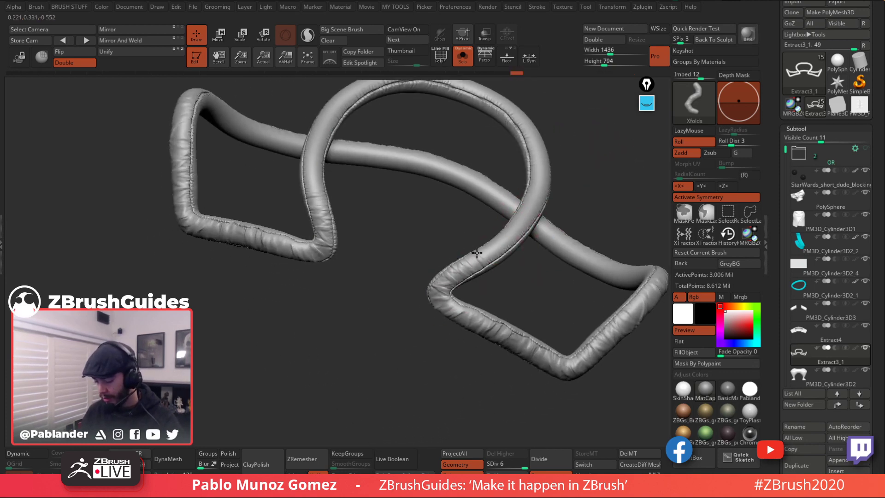
pyautogui.moveTo(560, 203); pyautogui.dragTo(458, 283)
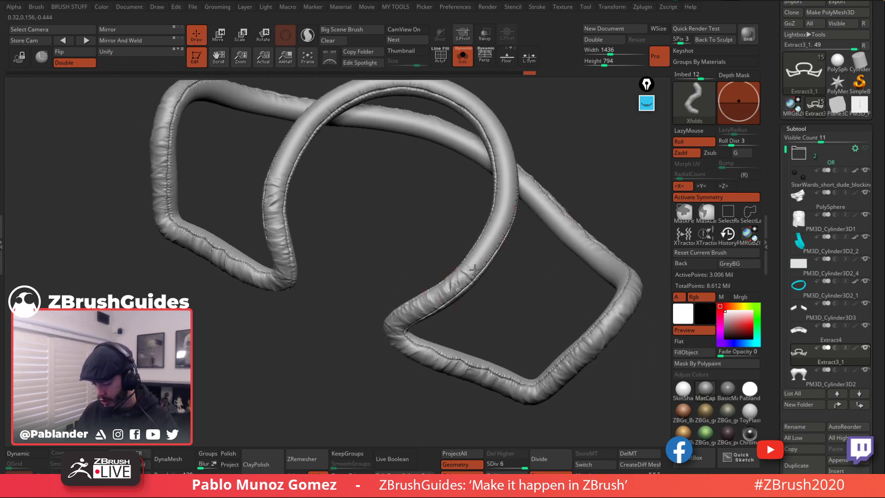
pyautogui.moveTo(506, 239)
pyautogui.mouseDown()
pyautogui.moveTo(553, 207)
pyautogui.moveTo(478, 259)
pyautogui.moveTo(499, 199)
pyautogui.moveTo(497, 226)
pyautogui.mouseUp()
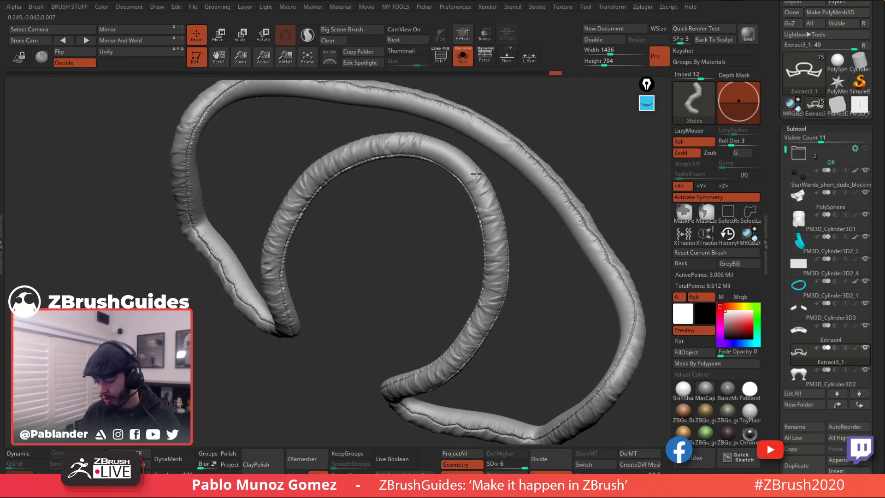
pyautogui.moveTo(451, 188); pyautogui.dragTo(559, 176)
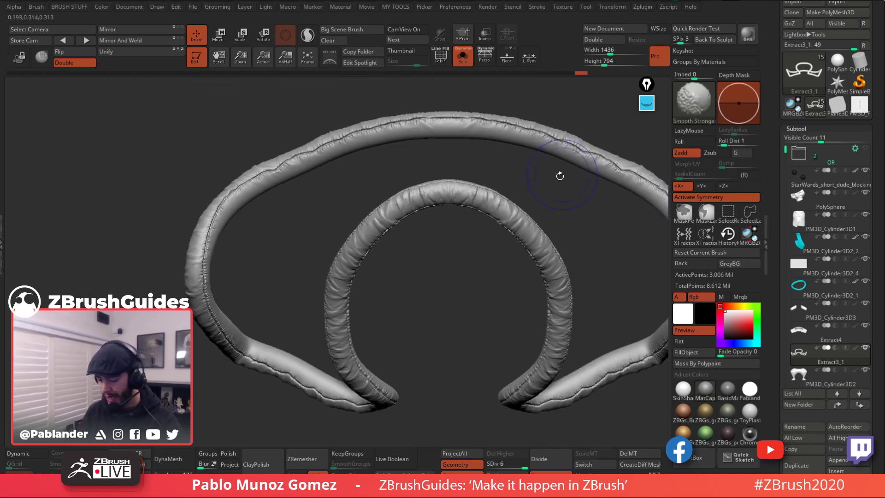
pyautogui.moveTo(466, 302)
pyautogui.mouseDown()
pyautogui.moveTo(456, 247)
pyautogui.moveTo(443, 295)
pyautogui.moveTo(454, 310)
pyautogui.mouseUp()
pyautogui.moveTo(475, 272); pyautogui.dragTo(449, 281)
pyautogui.moveTo(427, 172)
pyautogui.keyDown('alt'); pyautogui.mouseDown()
pyautogui.moveTo(455, 306)
pyautogui.moveTo(482, 301)
pyautogui.mouseUp(); pyautogui.keyUp('alt')
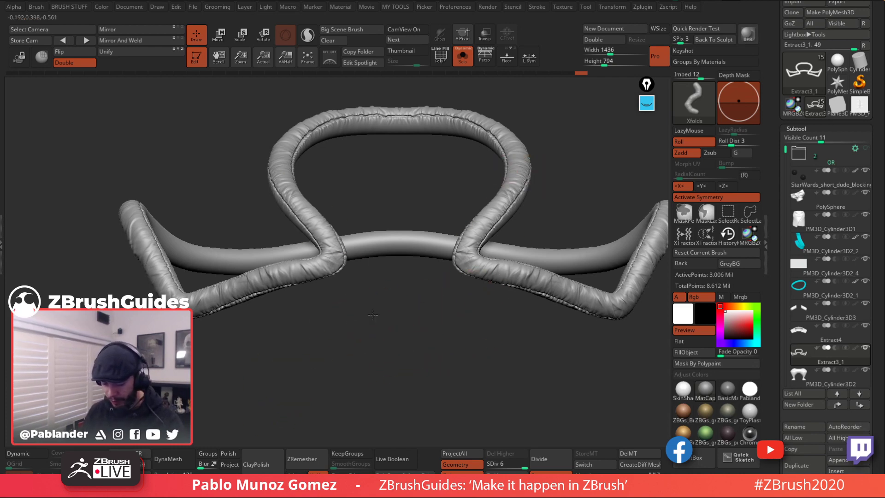
pyautogui.moveTo(323, 233)
pyautogui.mouseDown()
pyautogui.moveTo(355, 355)
pyautogui.moveTo(352, 403)
pyautogui.moveTo(306, 367)
pyautogui.mouseUp()
pyautogui.moveTo(215, 397); pyautogui.dragTo(520, 242)
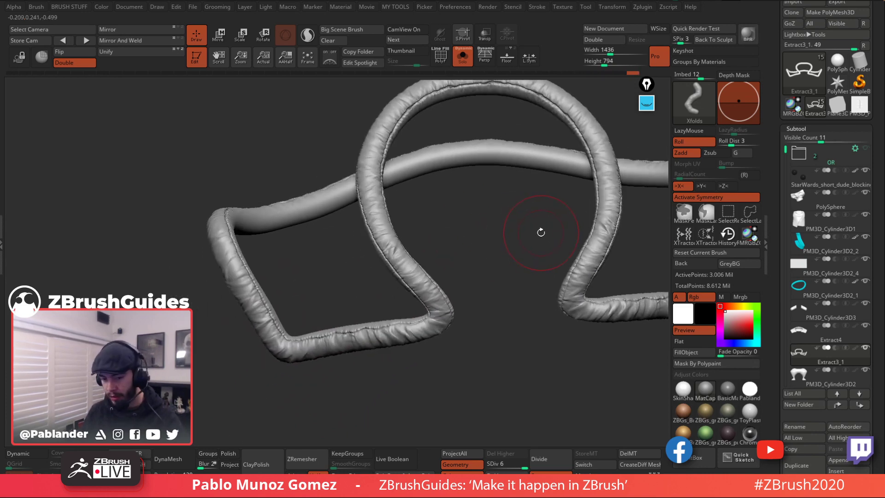
# Step: Choose the DamStandard brush and carve sharp creases into the trim's outer front corner
pyautogui.press('m')
pyautogui.press('b')
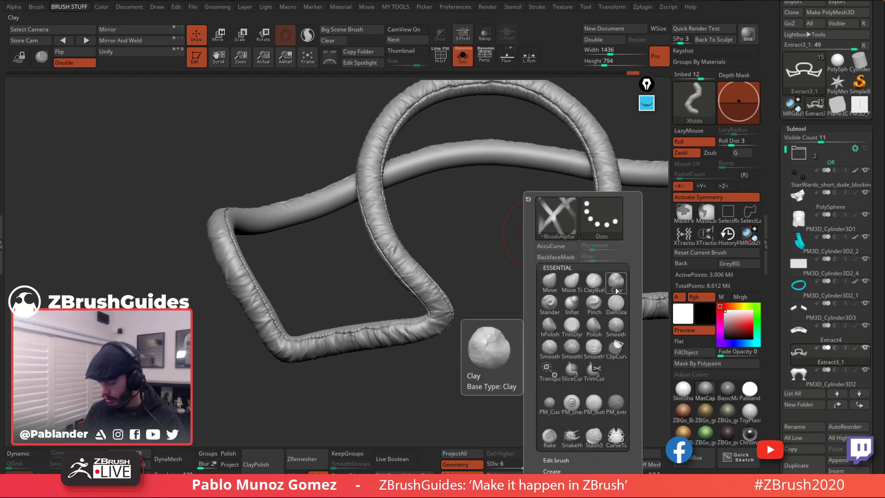
pyautogui.click(617, 304)
pyautogui.moveTo(296, 346)
pyautogui.mouseDown()
pyautogui.moveTo(409, 252)
pyautogui.moveTo(396, 258)
pyautogui.moveTo(386, 237)
pyautogui.moveTo(355, 257)
pyautogui.mouseUp()
pyautogui.press('space')
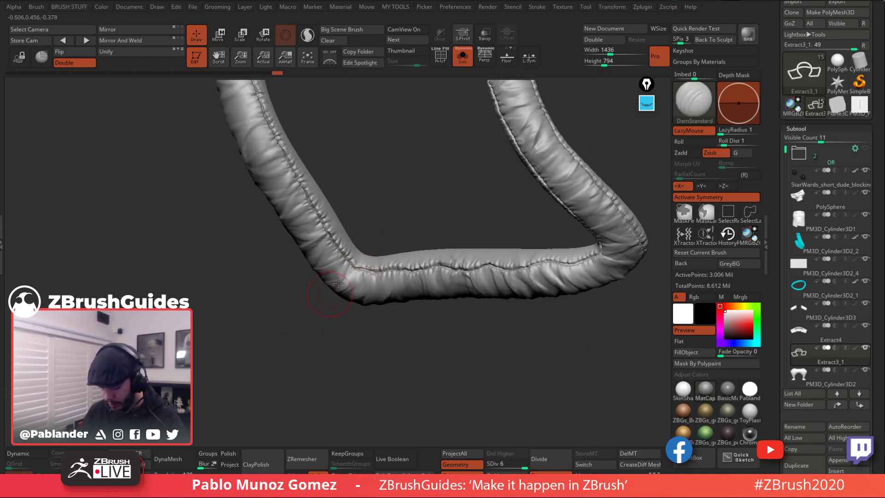
pyautogui.press('space')
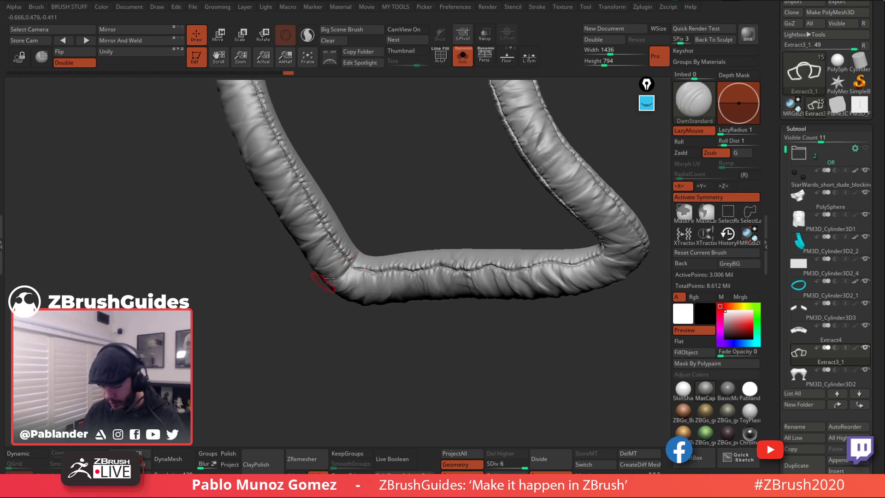
pyautogui.moveTo(359, 251)
pyautogui.mouseDown()
pyautogui.moveTo(391, 217)
pyautogui.moveTo(362, 257)
pyautogui.mouseUp()
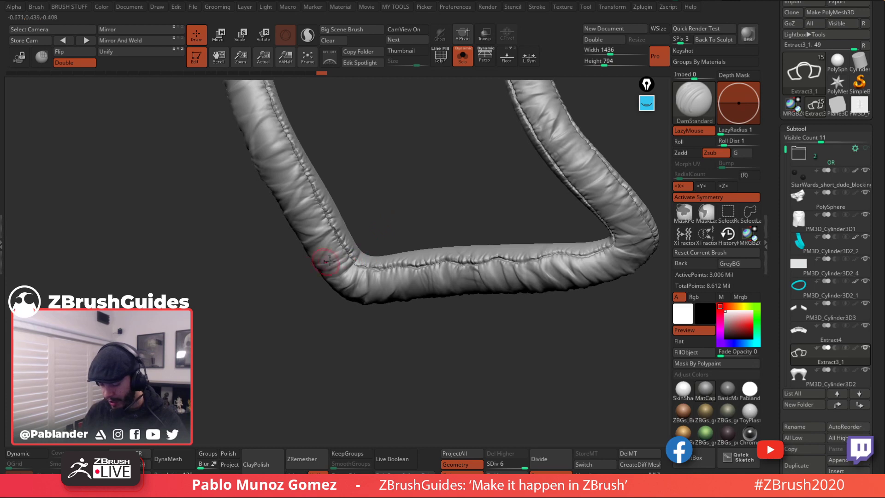
# Step: Carve more DamStandard creases around the trim's remaining shoulder and inner neck corners
pyautogui.moveTo(425, 237)
pyautogui.mouseDown()
pyautogui.moveTo(517, 232)
pyautogui.moveTo(571, 191)
pyautogui.moveTo(518, 263)
pyautogui.moveTo(558, 242)
pyautogui.moveTo(563, 258)
pyautogui.moveTo(517, 272)
pyautogui.moveTo(525, 288)
pyautogui.mouseUp()
pyautogui.moveTo(483, 262)
pyautogui.mouseDown()
pyautogui.moveTo(562, 258)
pyautogui.moveTo(478, 260)
pyautogui.mouseUp()
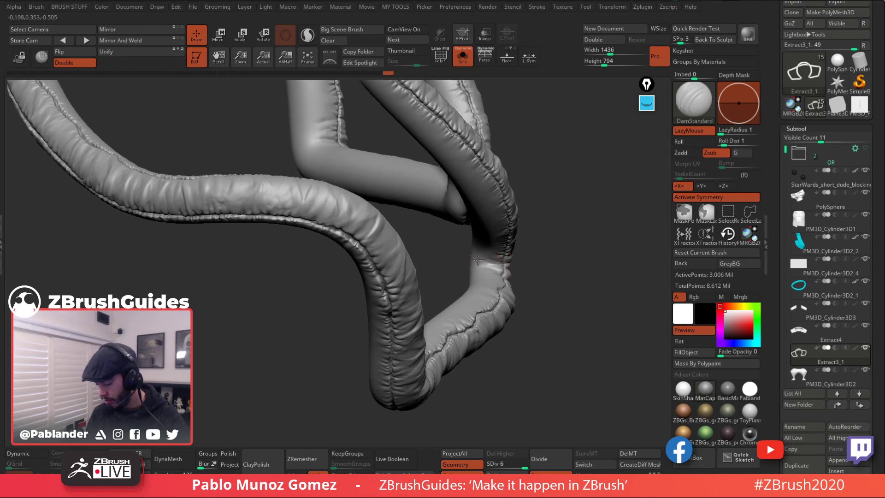
pyautogui.moveTo(538, 239)
pyautogui.mouseDown()
pyautogui.moveTo(535, 196)
pyautogui.moveTo(405, 306)
pyautogui.moveTo(410, 280)
pyautogui.moveTo(508, 222)
pyautogui.moveTo(460, 237)
pyautogui.moveTo(538, 199)
pyautogui.moveTo(624, 207)
pyautogui.moveTo(534, 232)
pyautogui.mouseUp()
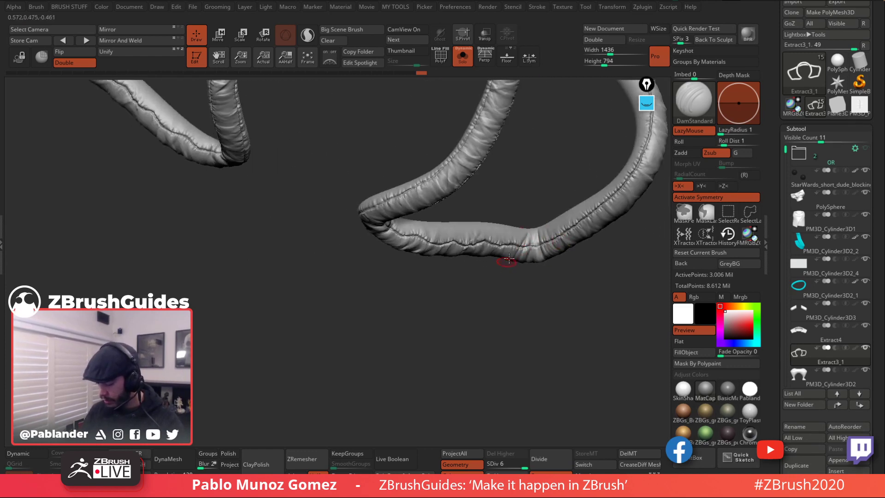
pyautogui.moveTo(509, 259); pyautogui.dragTo(544, 273)
pyautogui.moveTo(427, 189); pyautogui.dragTo(513, 233)
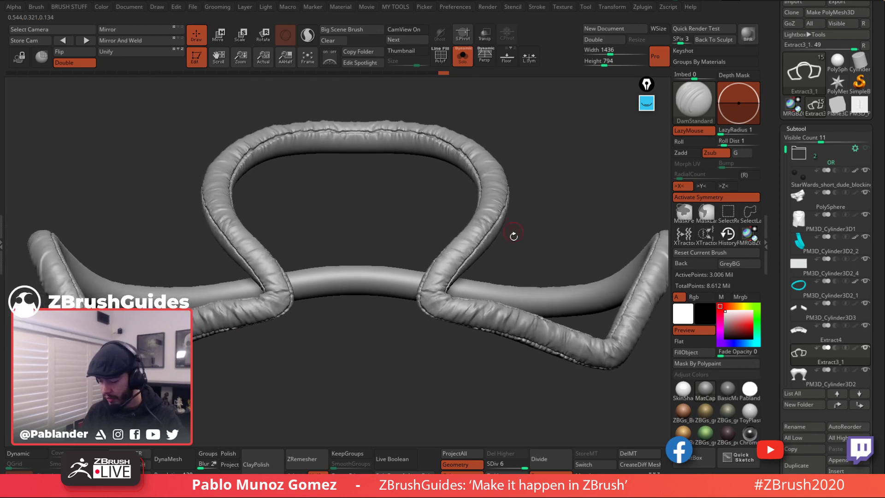
pyautogui.moveTo(444, 299); pyautogui.dragTo(442, 307)
pyautogui.keyDown('alt'); pyautogui.moveTo(394, 341); pyautogui.dragTo(414, 327); pyautogui.keyUp('alt')
pyautogui.moveTo(275, 244); pyautogui.dragTo(281, 253)
pyautogui.keyDown('alt'); pyautogui.moveTo(376, 351); pyautogui.dragTo(383, 338); pyautogui.keyUp('alt')
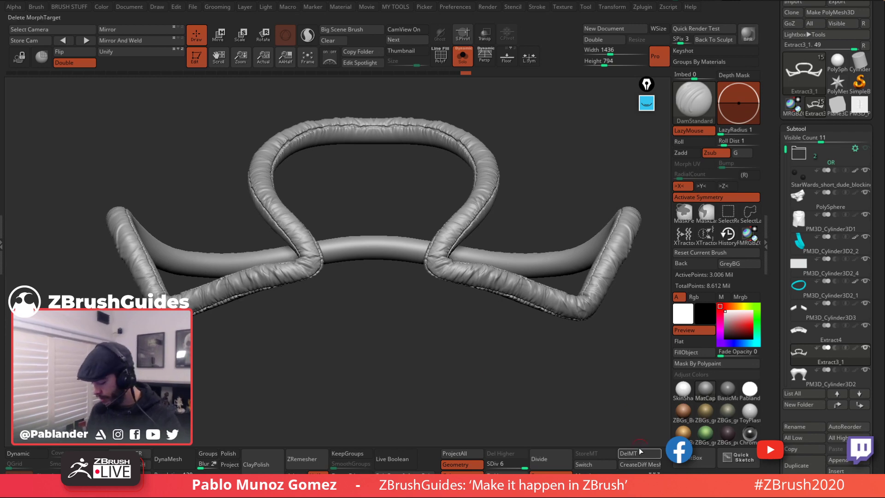
# Step: Adjust the brush's draw size and soften the folds on the neck loop and front edge with Smooth Stronger
pyautogui.click(688, 103)
pyautogui.click(688, 104)
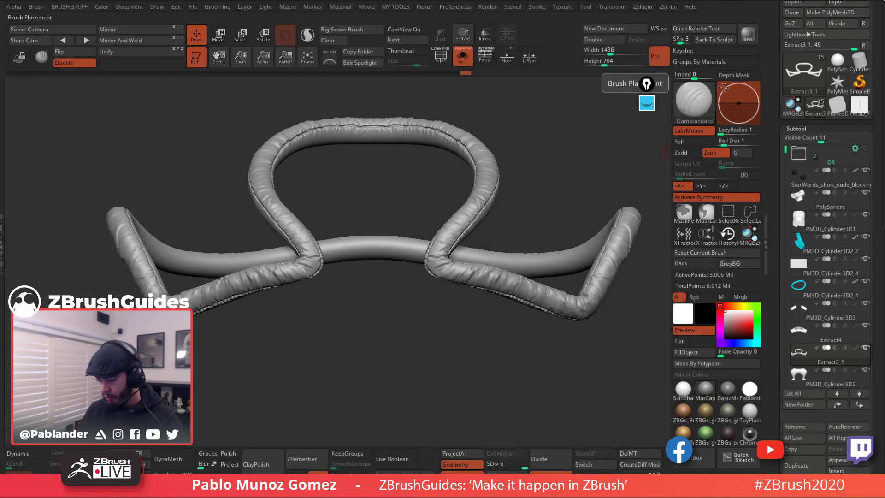
pyautogui.moveTo(523, 219); pyautogui.dragTo(510, 218)
pyautogui.press('space')
pyautogui.click(553, 158)
pyautogui.press('space')
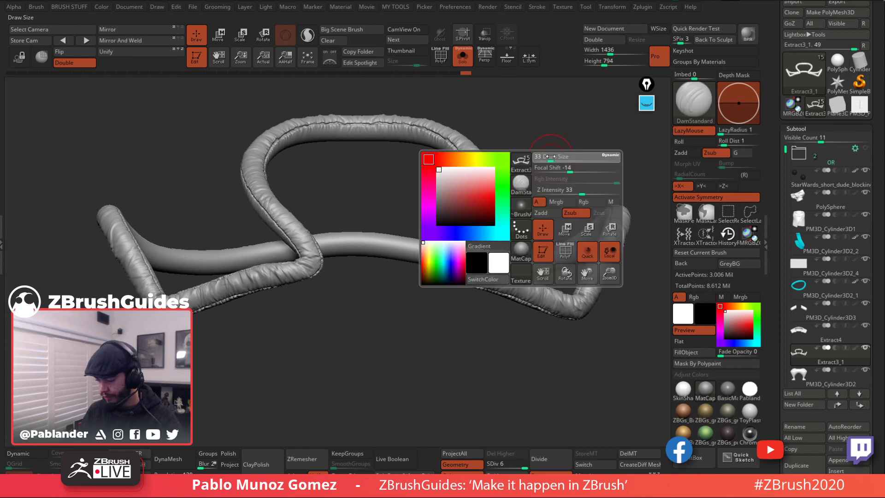
pyautogui.moveTo(554, 159)
pyautogui.mouseDown()
pyautogui.moveTo(552, 151)
pyautogui.moveTo(546, 168)
pyautogui.moveTo(494, 157)
pyautogui.mouseUp()
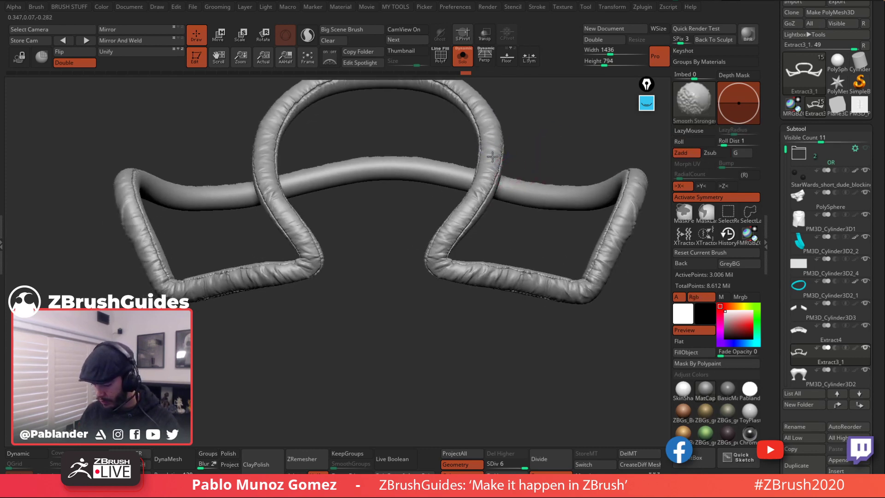
pyautogui.press('space')
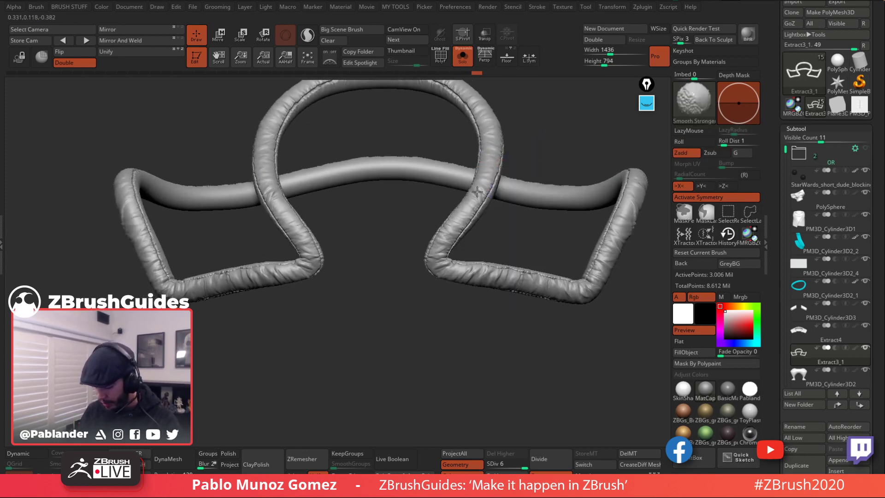
pyautogui.keyDown('alt'); pyautogui.moveTo(466, 300); pyautogui.dragTo(472, 332); pyautogui.keyUp('alt')
pyautogui.press('shift')
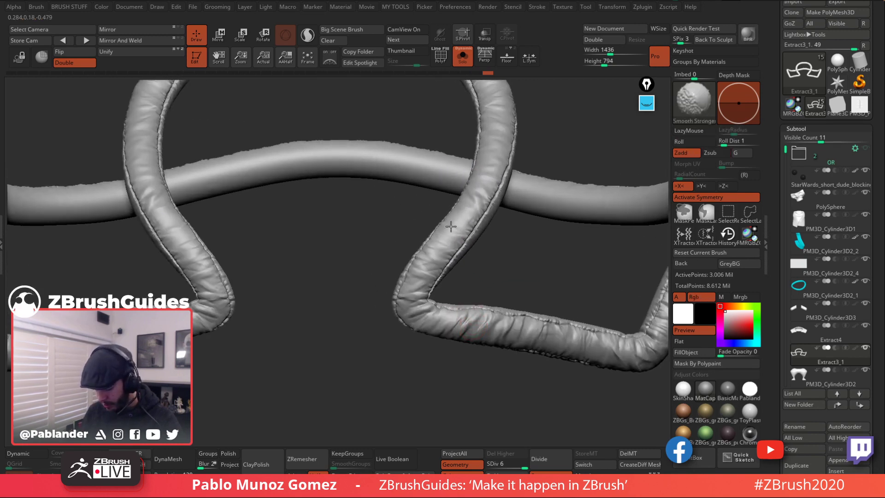
pyautogui.moveTo(415, 295)
pyautogui.keyDown('shift'); pyautogui.mouseDown()
pyautogui.moveTo(440, 318)
pyautogui.moveTo(533, 337)
pyautogui.mouseUp(); pyautogui.keyUp('shift')
pyautogui.moveTo(523, 366)
pyautogui.mouseDown()
pyautogui.moveTo(479, 304)
pyautogui.moveTo(540, 323)
pyautogui.moveTo(575, 297)
pyautogui.moveTo(622, 193)
pyautogui.mouseUp()
# Step: Soften the folds along the trim's outer shoulder edge with Smooth Stronger and undo the stray dent there
pyautogui.press('shift')
pyautogui.moveTo(597, 336); pyautogui.dragTo(539, 296)
pyautogui.press('shift')
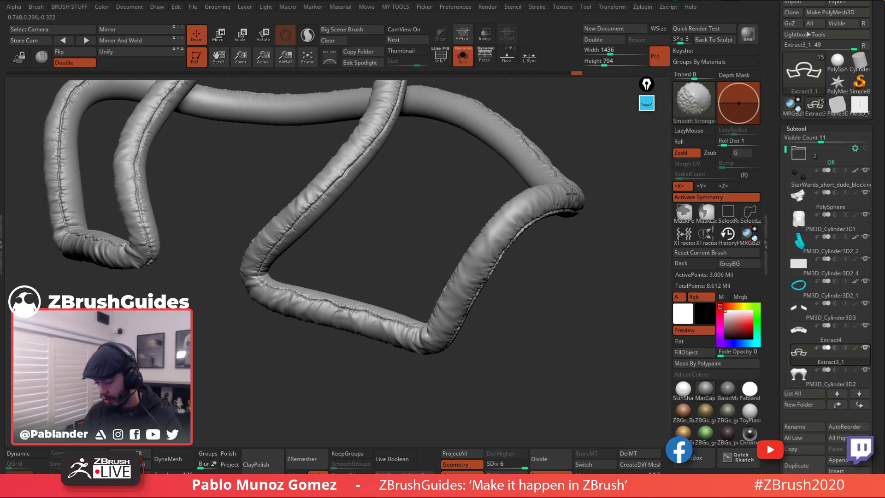
pyautogui.moveTo(574, 230)
pyautogui.mouseDown()
pyautogui.moveTo(554, 268)
pyautogui.moveTo(531, 257)
pyautogui.mouseUp()
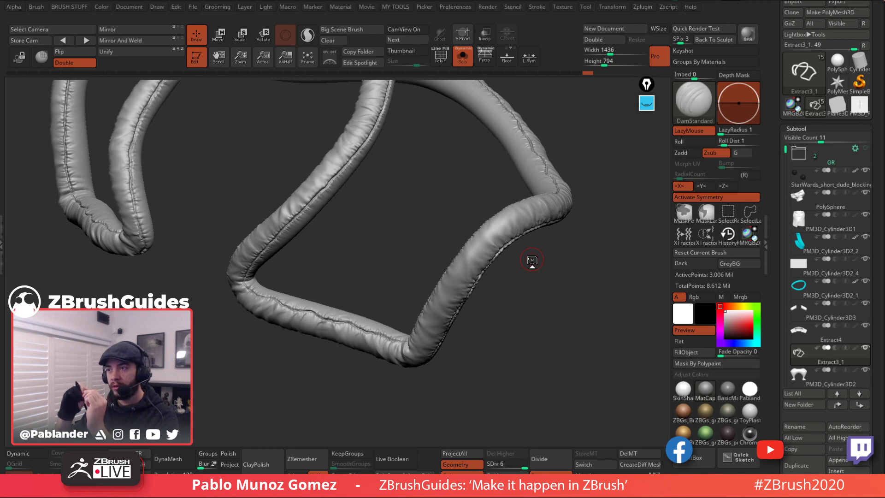
pyautogui.moveTo(563, 258)
pyautogui.mouseDown()
pyautogui.moveTo(573, 249)
pyautogui.moveTo(528, 266)
pyautogui.moveTo(523, 212)
pyautogui.mouseUp()
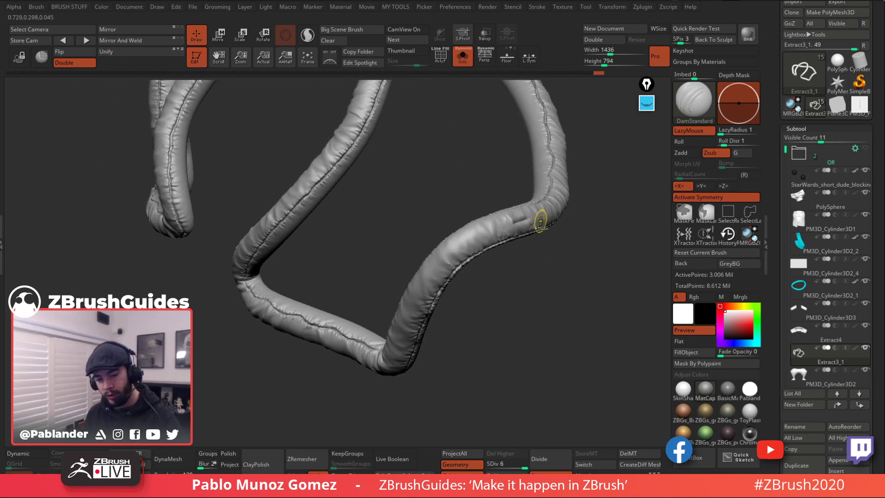
pyautogui.press('ctrl')
pyautogui.press('shift')
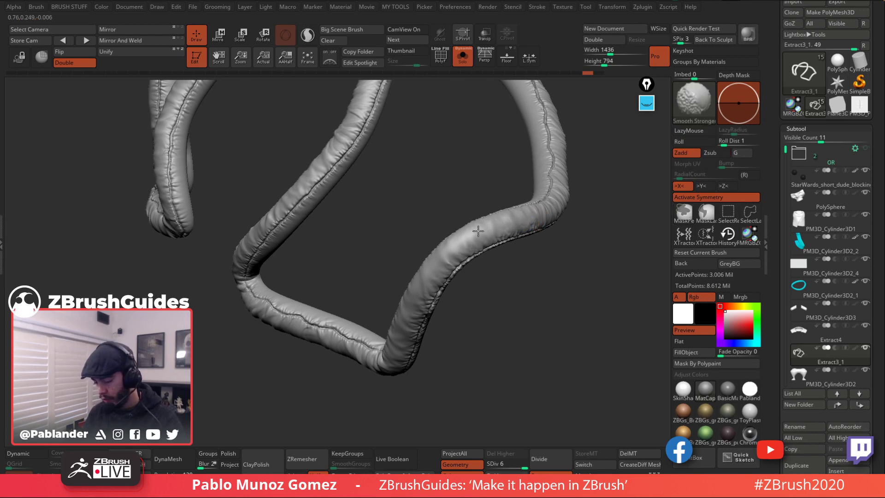
pyautogui.moveTo(534, 251); pyautogui.dragTo(520, 245)
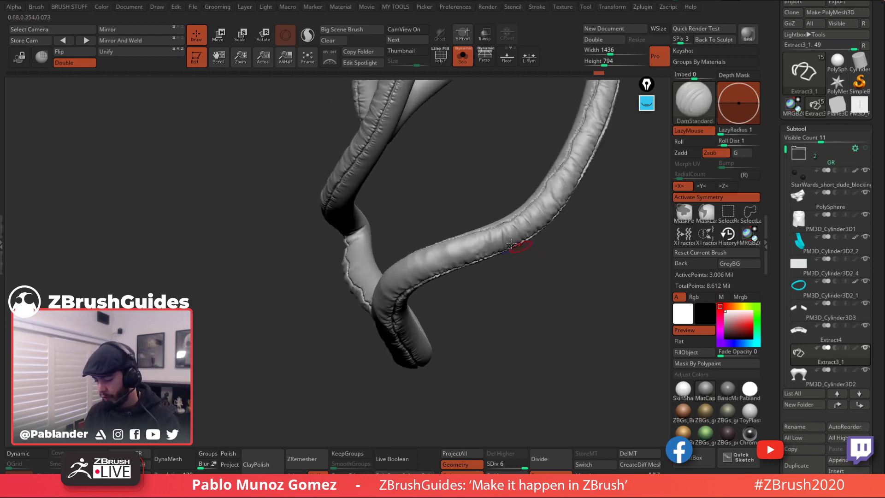
# Step: Even out the remaining folds along the trim's back, front edge and neck loop with Smooth Stronger
pyautogui.press('shift')
pyautogui.moveTo(603, 191)
pyautogui.mouseDown()
pyautogui.moveTo(561, 237)
pyautogui.moveTo(557, 167)
pyautogui.mouseUp()
pyautogui.press('alt')
pyautogui.press('shift')
pyautogui.moveTo(493, 260); pyautogui.dragTo(492, 172)
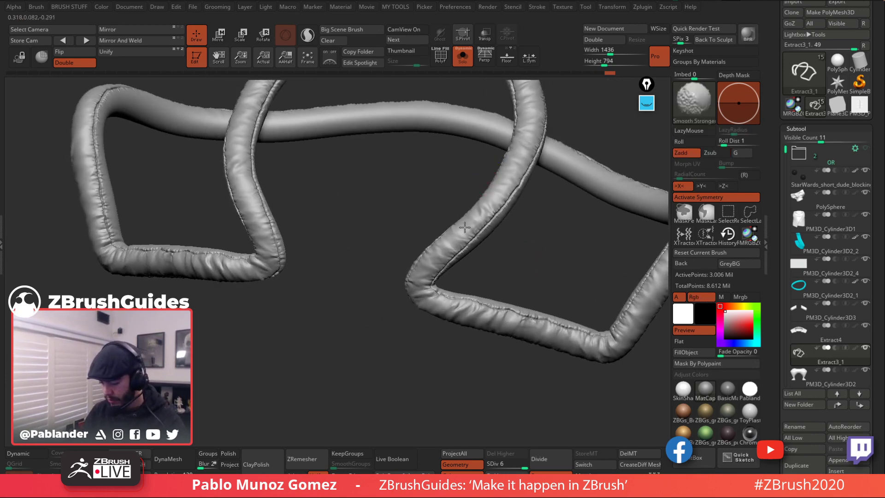
pyautogui.moveTo(468, 290)
pyautogui.mouseDown()
pyautogui.moveTo(449, 332)
pyautogui.moveTo(564, 316)
pyautogui.mouseUp()
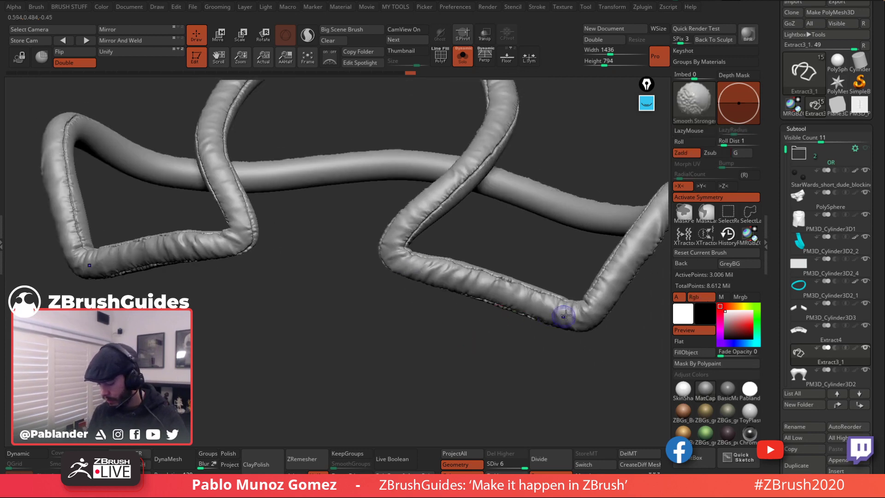
pyautogui.moveTo(494, 241)
pyautogui.mouseDown()
pyautogui.moveTo(506, 181)
pyautogui.moveTo(499, 192)
pyautogui.moveTo(492, 156)
pyautogui.moveTo(484, 201)
pyautogui.moveTo(450, 237)
pyautogui.mouseUp()
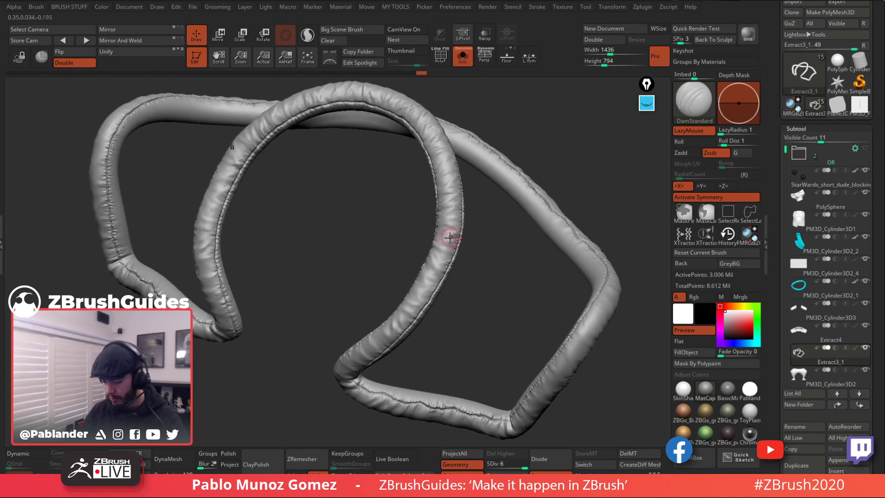
pyautogui.press('shift')
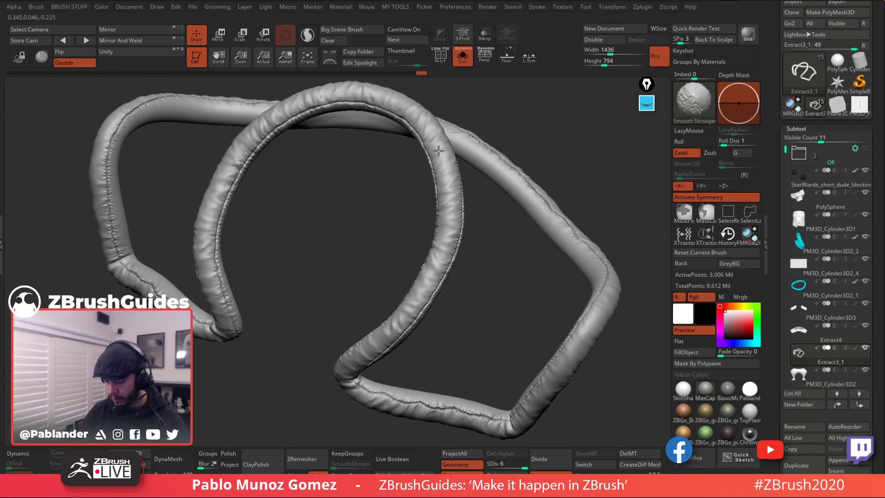
pyautogui.moveTo(451, 273)
pyautogui.mouseDown()
pyautogui.moveTo(555, 239)
pyautogui.moveTo(529, 183)
pyautogui.moveTo(544, 217)
pyautogui.mouseUp()
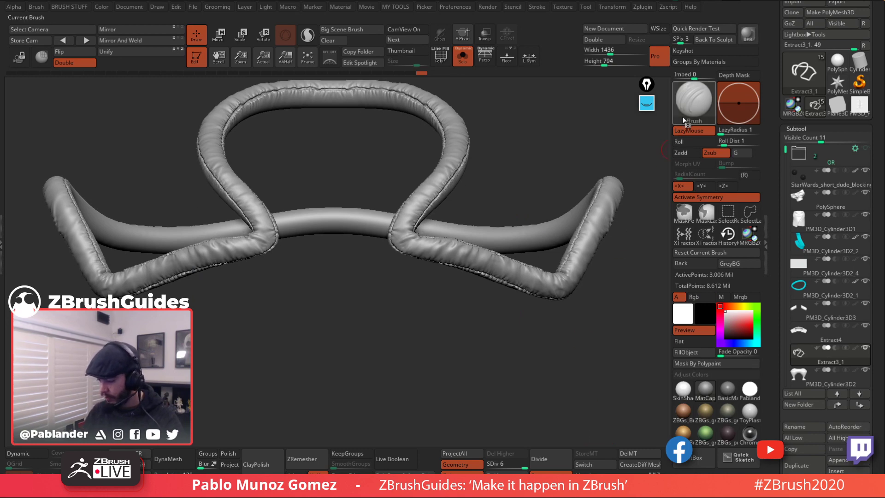
# Step: Turn off Solo mode and show the whole character from the front
pyautogui.click(464, 56)
pyautogui.keyDown('alt'); pyautogui.moveTo(488, 311); pyautogui.dragTo(571, 184); pyautogui.keyUp('alt')
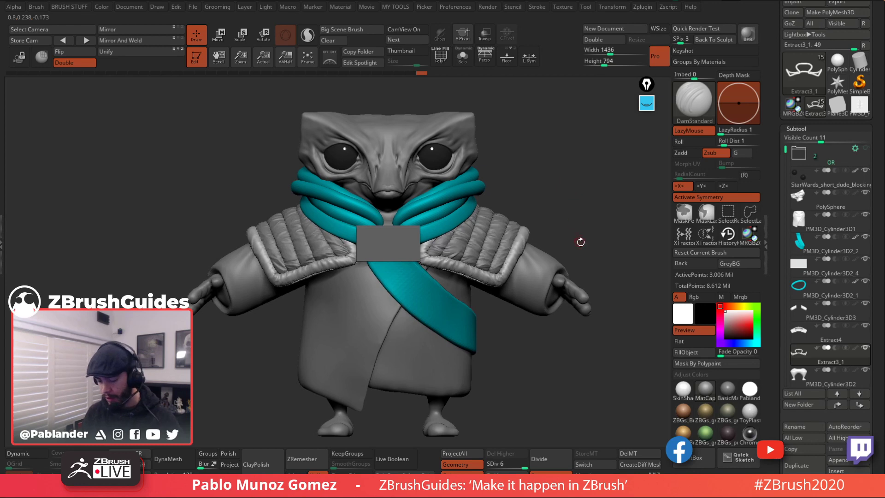
pyautogui.moveTo(527, 358); pyautogui.dragTo(611, 192)
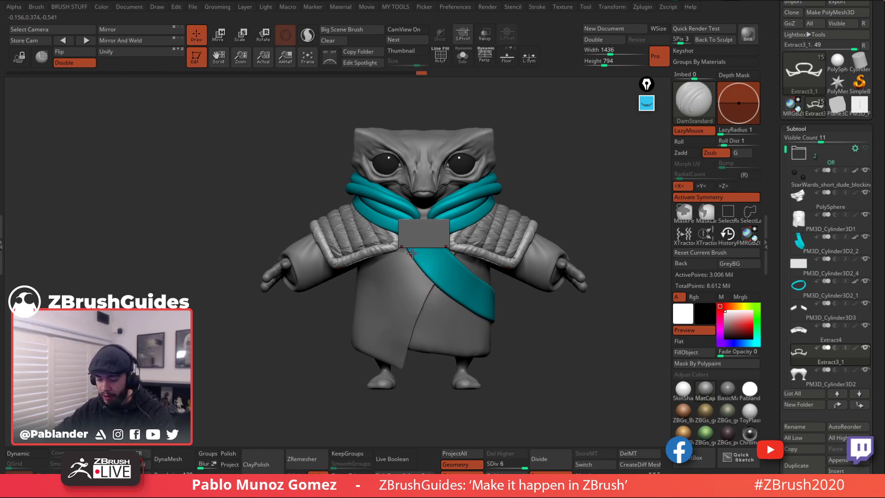
pyautogui.click(684, 104)
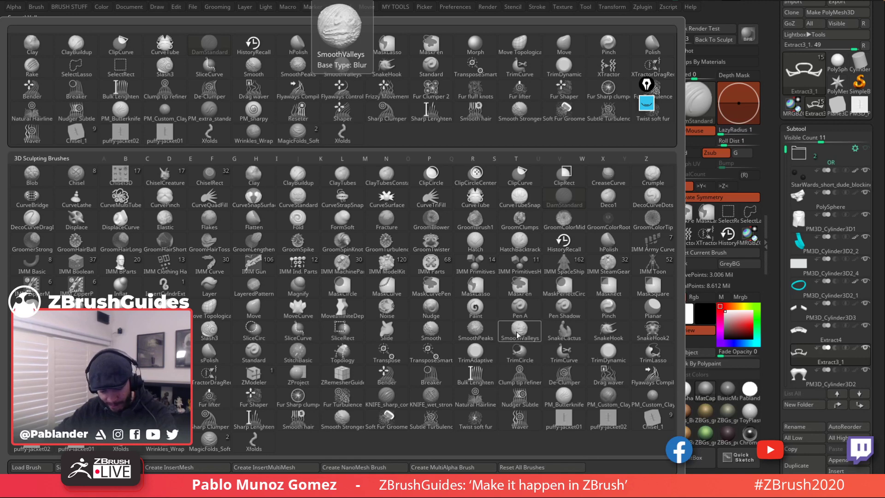
pyautogui.click(294, 359)
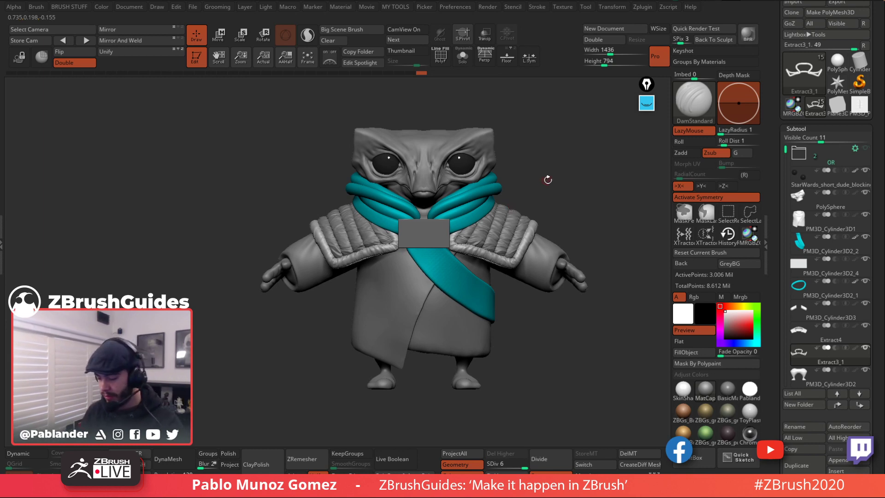
pyautogui.keyDown('alt'); pyautogui.moveTo(547, 179); pyautogui.dragTo(550, 161); pyautogui.keyUp('alt')
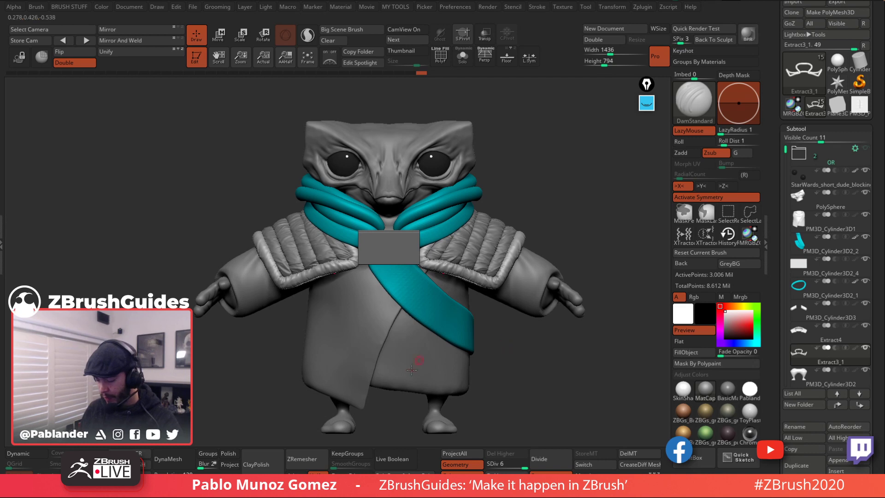
pyautogui.keyDown('alt'); pyautogui.moveTo(467, 323); pyautogui.dragTo(462, 291); pyautogui.keyUp('alt')
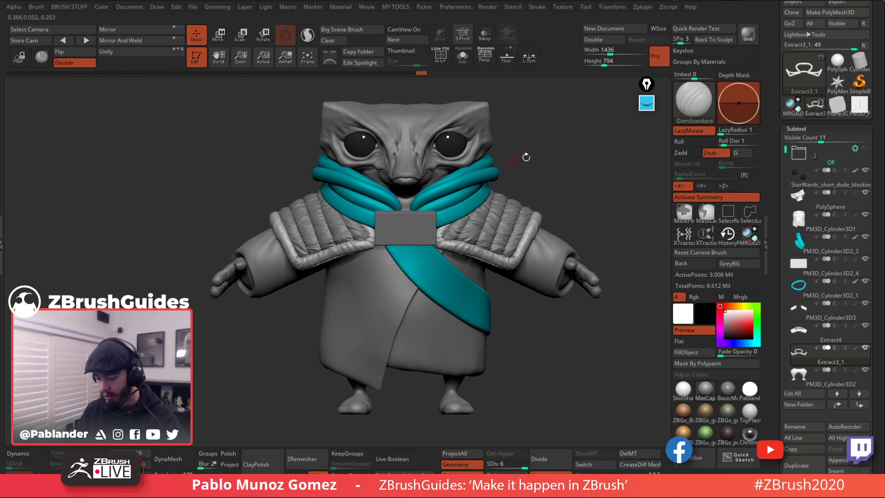
pyautogui.moveTo(516, 162); pyautogui.dragTo(533, 159)
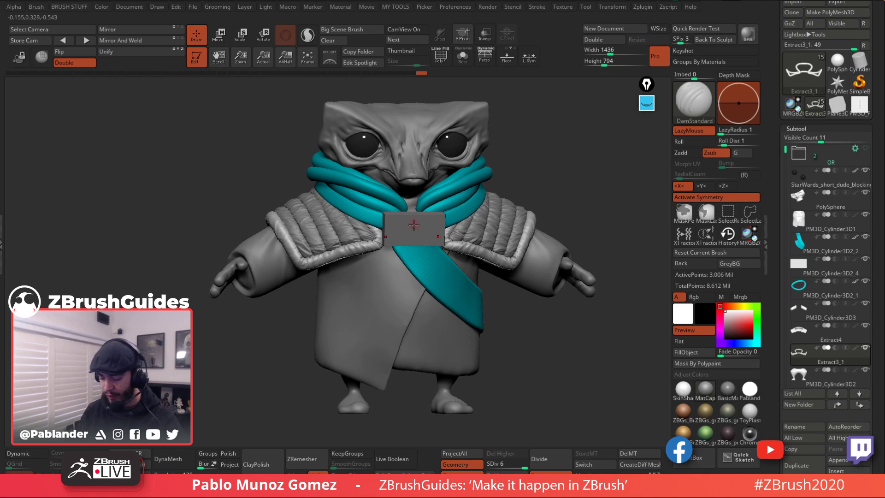
# Step: Outline both quilted shoulder pads in yellow with the screen annotation pen and hide the annotations again
pyautogui.keyDown('alt'); pyautogui.click(432, 232); pyautogui.keyUp('alt')
pyautogui.moveTo(529, 172)
pyautogui.mouseDown()
pyautogui.moveTo(571, 168)
pyautogui.moveTo(535, 166)
pyautogui.mouseUp()
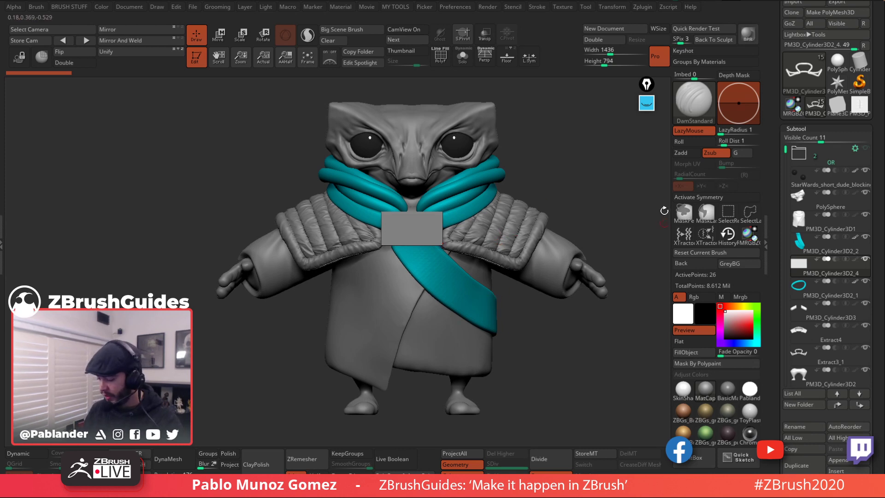
pyautogui.click(650, 252)
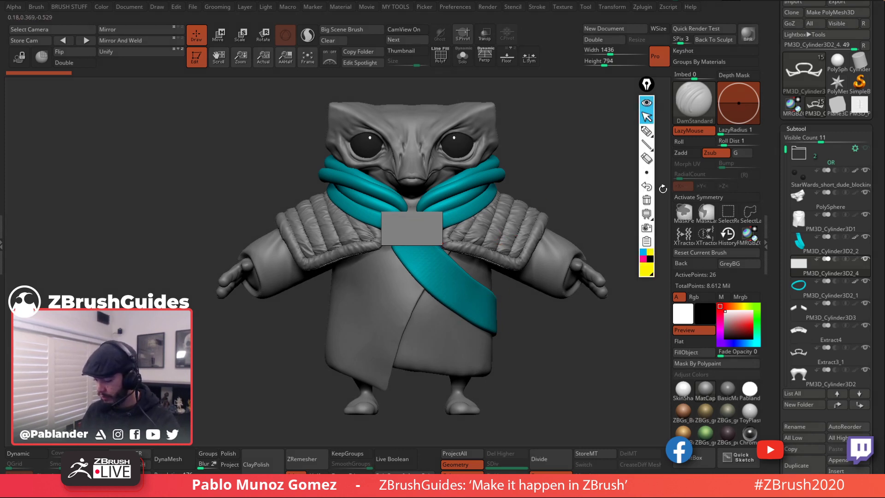
pyautogui.click(646, 131)
pyautogui.moveTo(549, 215)
pyautogui.mouseDown()
pyautogui.moveTo(538, 262)
pyautogui.moveTo(441, 229)
pyautogui.moveTo(498, 189)
pyautogui.mouseUp()
pyautogui.moveTo(382, 226)
pyautogui.mouseDown()
pyautogui.moveTo(356, 257)
pyautogui.moveTo(301, 200)
pyautogui.moveTo(382, 242)
pyautogui.moveTo(383, 233)
pyautogui.mouseUp()
pyautogui.moveTo(496, 190); pyautogui.dragTo(555, 215)
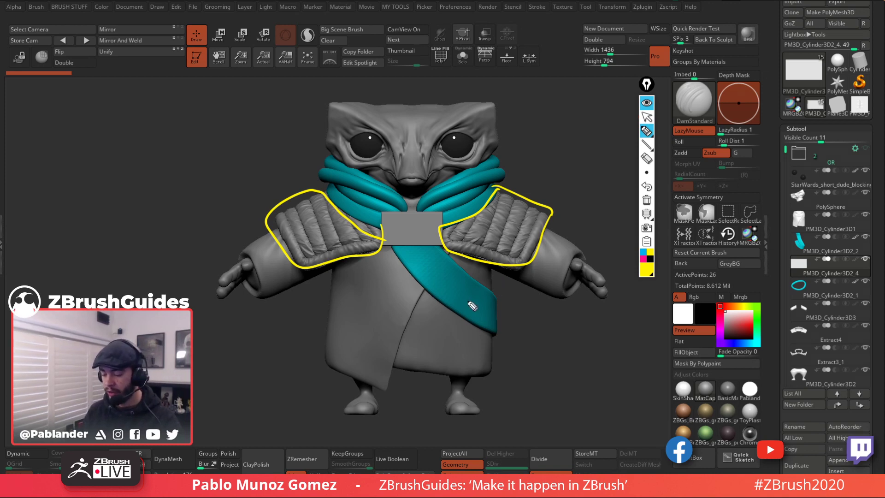
pyautogui.click(647, 105)
# Step: Fill the quilted shoulder padding and its trim with bright green, and reset the active colour to white
pyautogui.click(752, 318)
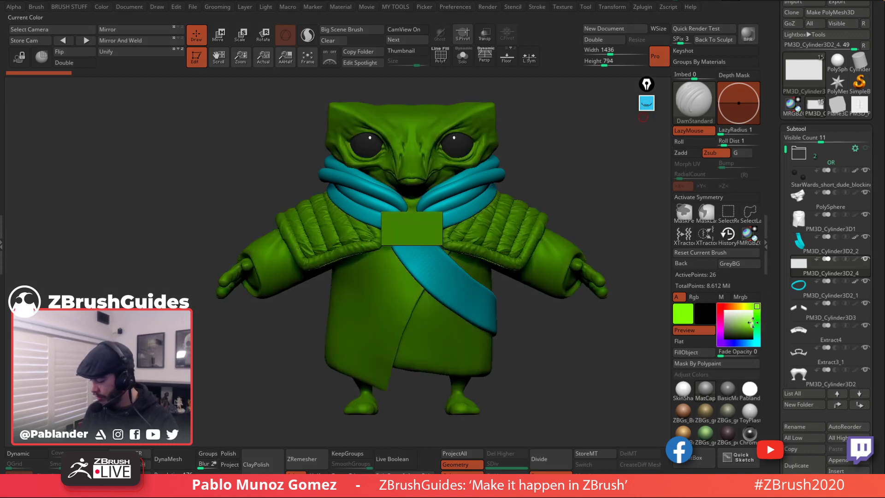
pyautogui.keyDown('alt'); pyautogui.click(522, 245); pyautogui.keyUp('alt')
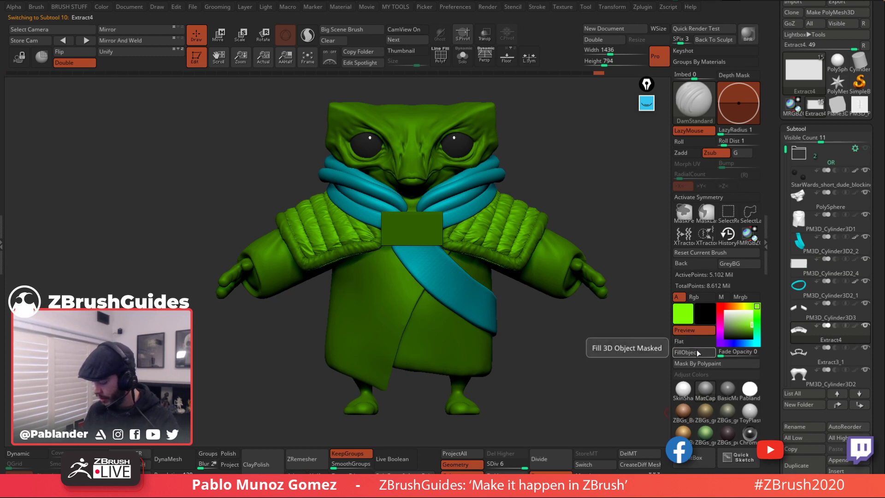
pyautogui.click(704, 299)
pyautogui.click(699, 354)
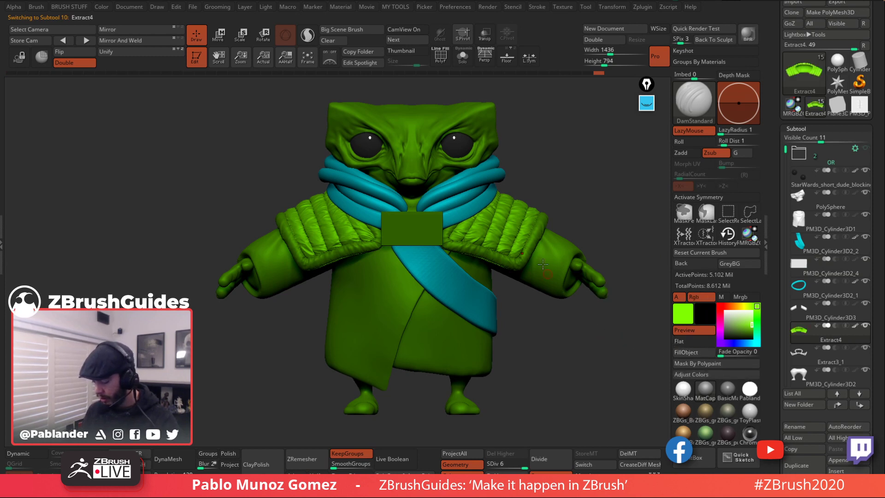
pyautogui.keyDown('alt'); pyautogui.click(527, 254); pyautogui.keyUp('alt')
pyautogui.click(686, 352)
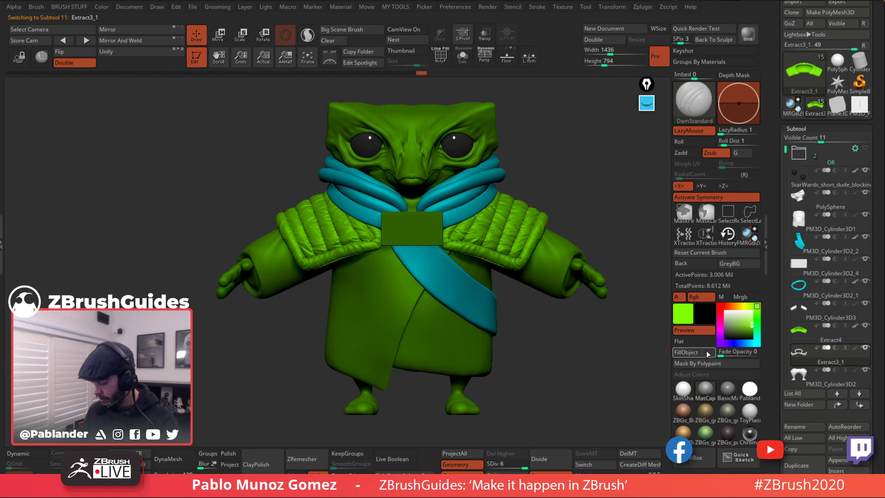
pyautogui.click(725, 311)
pyautogui.moveTo(547, 336); pyautogui.dragTo(529, 290)
pyautogui.keyDown('alt'); pyautogui.moveTo(521, 235); pyautogui.dragTo(626, 350); pyautogui.keyUp('alt')
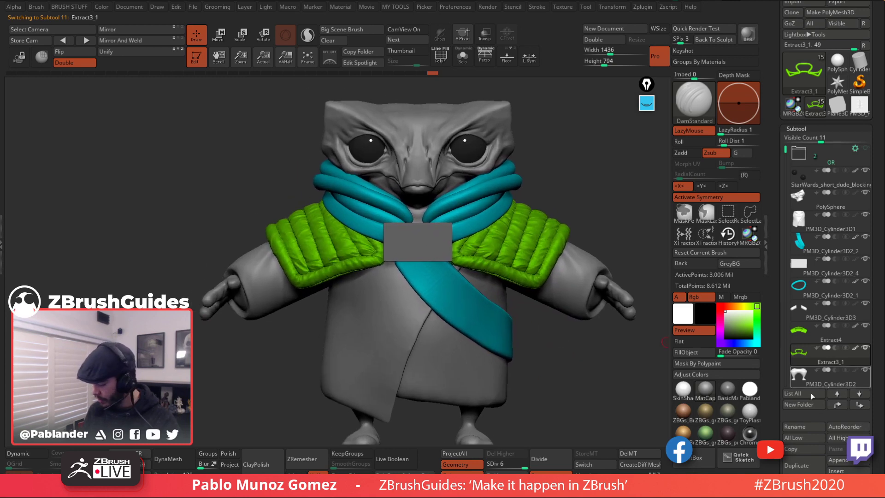
# Step: Switch all subtools to their lowest subdivision level
pyautogui.moveTo(775, 421); pyautogui.dragTo(774, 283)
pyautogui.click(803, 278)
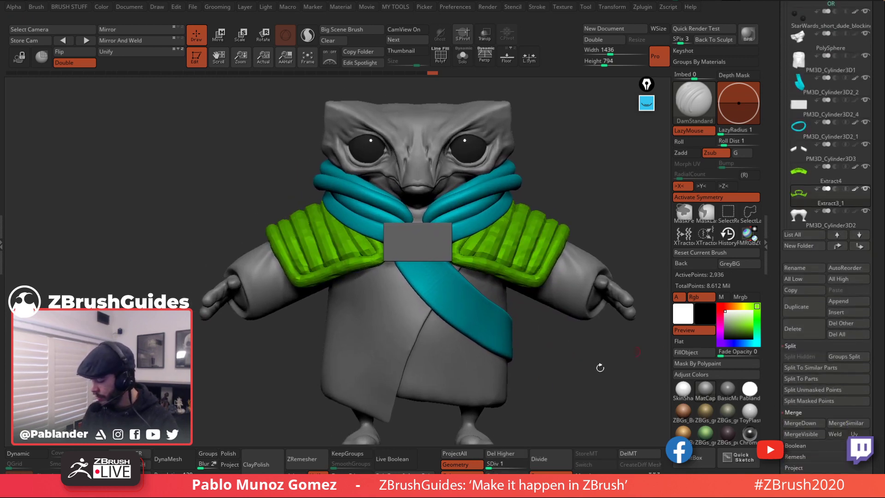
pyautogui.keyDown('alt'); pyautogui.moveTo(560, 334); pyautogui.dragTo(548, 316); pyautogui.keyUp('alt')
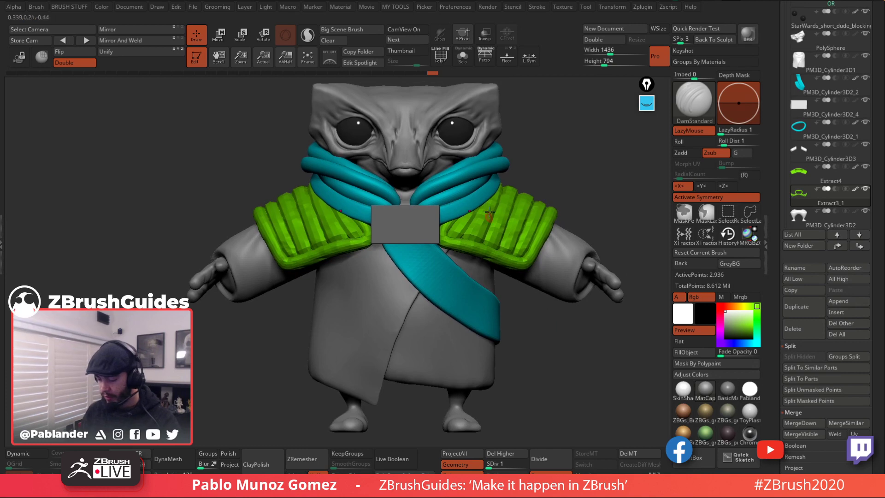
pyautogui.moveTo(573, 182)
pyautogui.mouseDown()
pyautogui.moveTo(544, 185)
pyautogui.moveTo(563, 190)
pyautogui.mouseUp()
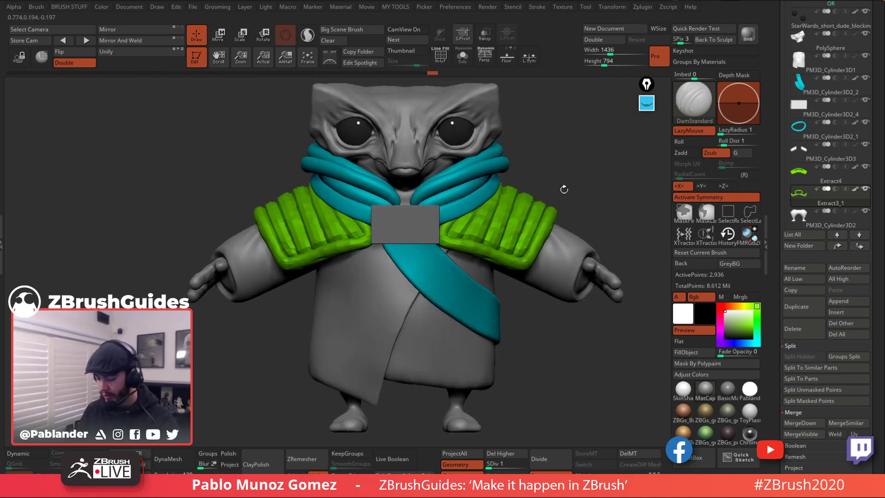
pyautogui.keyDown('alt'); pyautogui.moveTo(486, 237); pyautogui.dragTo(511, 244, button='right'); pyautogui.keyUp('alt')
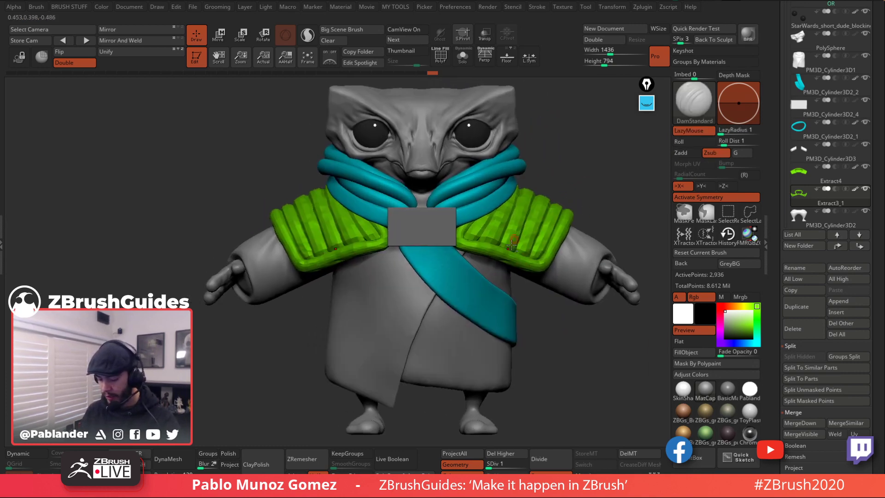
# Step: Select the box on the chest, inspect it from an angle in Solo mode, and return to the whole character
pyautogui.keyDown('alt'); pyautogui.click(456, 240); pyautogui.keyUp('alt')
pyautogui.keyDown('ctrl'); pyautogui.moveTo(464, 210); pyautogui.dragTo(468, 211, button='right'); pyautogui.keyUp('ctrl')
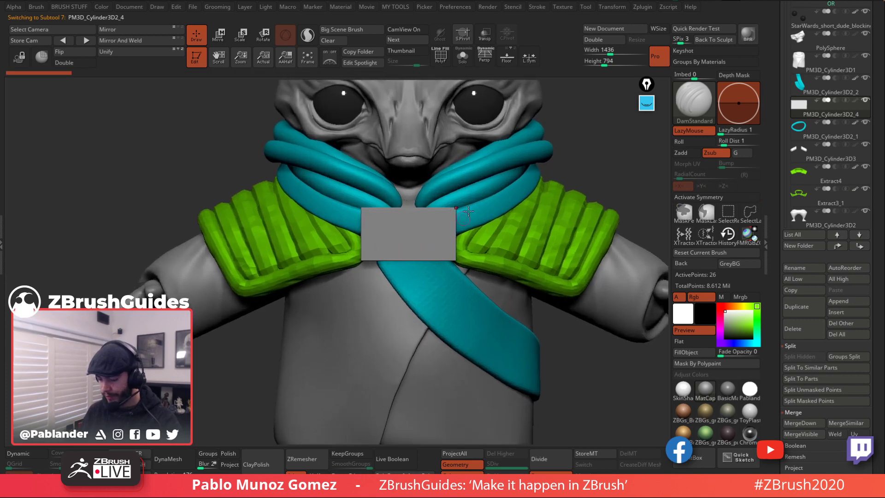
pyautogui.click(463, 57)
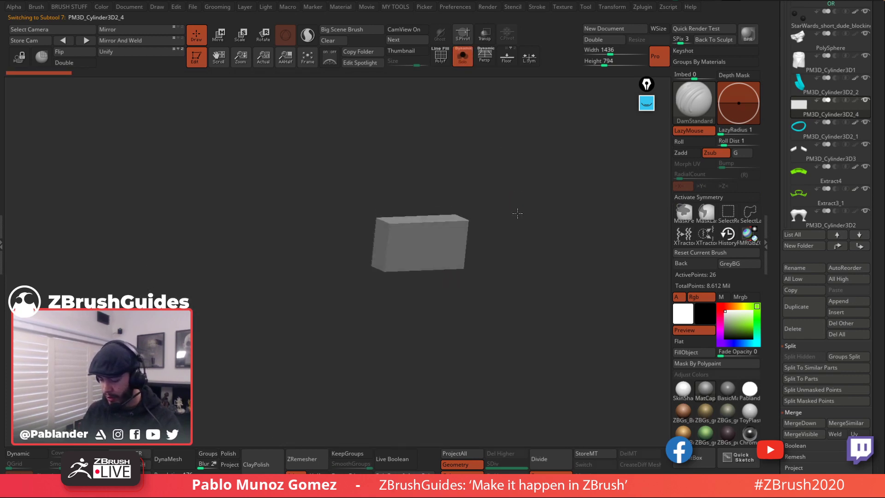
pyautogui.moveTo(517, 213); pyautogui.dragTo(542, 220)
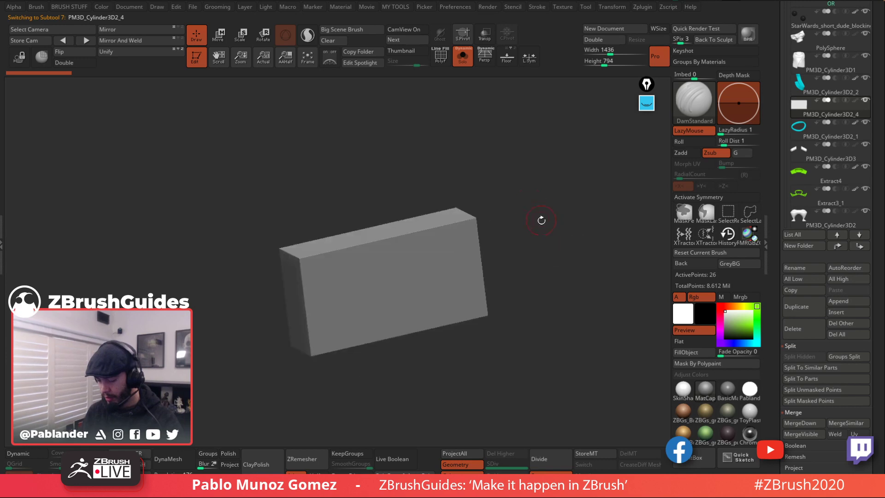
pyautogui.click(463, 56)
pyautogui.moveTo(544, 341); pyautogui.dragTo(545, 232)
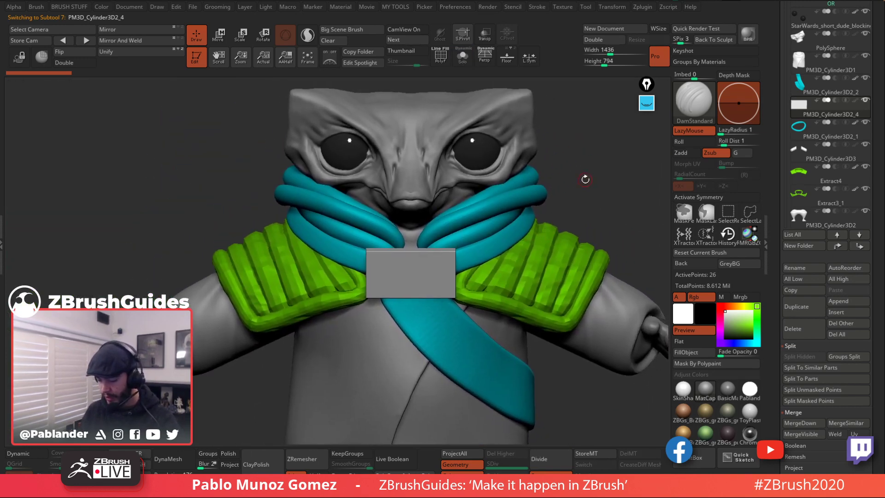
pyautogui.moveTo(585, 180)
pyautogui.mouseDown()
pyautogui.moveTo(568, 172)
pyautogui.moveTo(569, 191)
pyautogui.moveTo(572, 185)
pyautogui.mouseUp()
# Step: Clear the old yellow outlines from the screen annotations and set the annotation pen to white
pyautogui.click(647, 103)
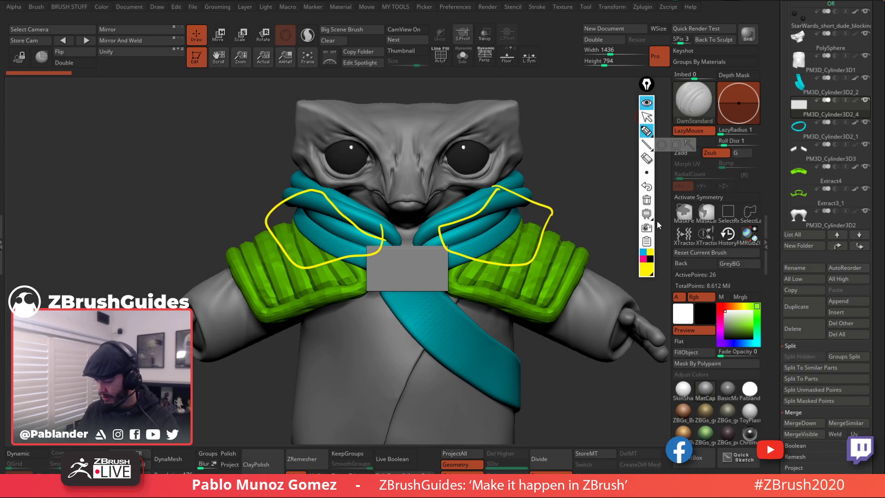
pyautogui.click(647, 200)
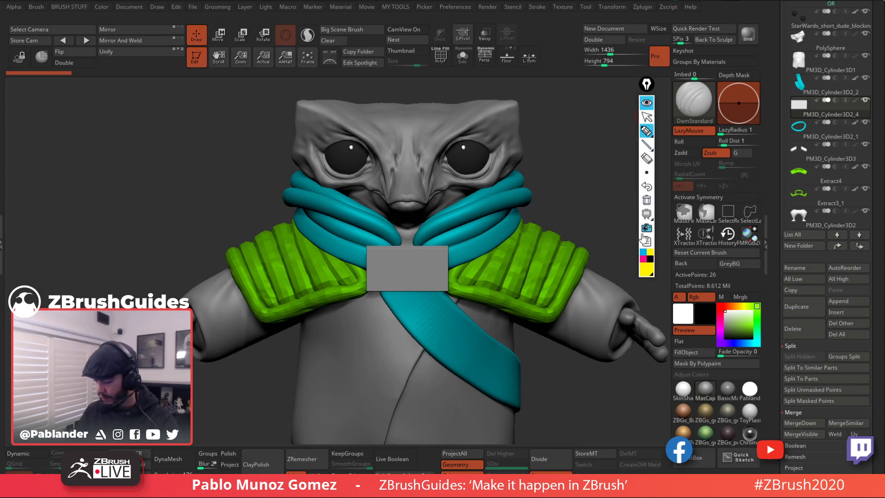
pyautogui.click(646, 270)
pyautogui.click(667, 262)
pyautogui.click(647, 131)
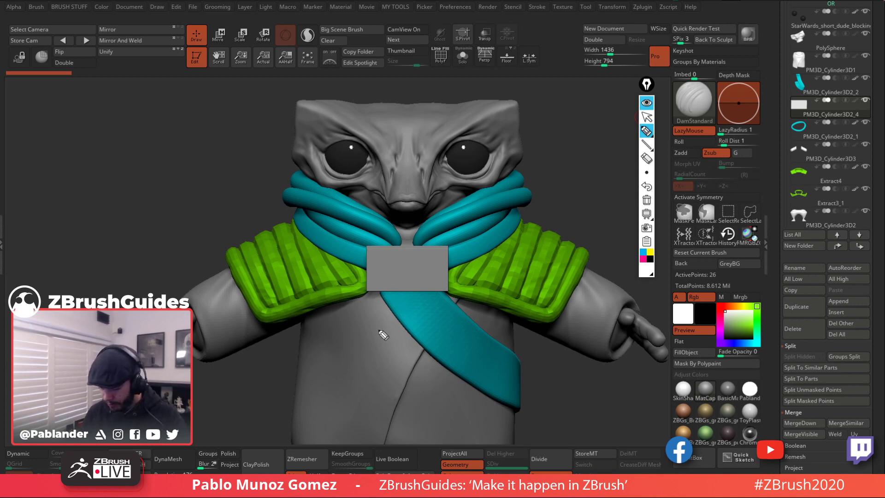
# Step: Sketch a device over the chest box in white, with upper and lower brackets, a round dial, small buttons, a ribbed hose and a cable
pyautogui.moveTo(368, 246)
pyautogui.mouseDown()
pyautogui.moveTo(369, 289)
pyautogui.moveTo(405, 292)
pyautogui.moveTo(450, 293)
pyautogui.moveTo(451, 255)
pyautogui.moveTo(375, 251)
pyautogui.moveTo(459, 255)
pyautogui.mouseUp()
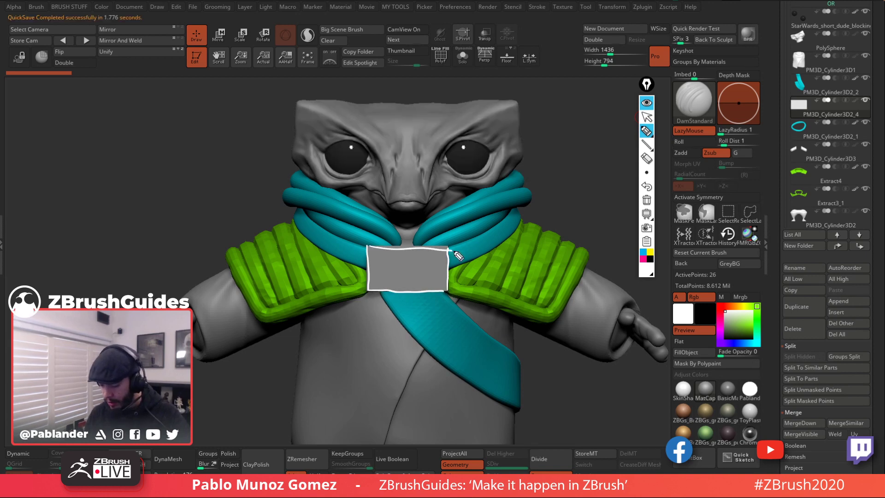
pyautogui.moveTo(386, 292)
pyautogui.mouseDown()
pyautogui.moveTo(407, 304)
pyautogui.moveTo(432, 292)
pyautogui.moveTo(387, 294)
pyautogui.moveTo(422, 304)
pyautogui.moveTo(433, 297)
pyautogui.moveTo(392, 301)
pyautogui.moveTo(429, 305)
pyautogui.mouseUp()
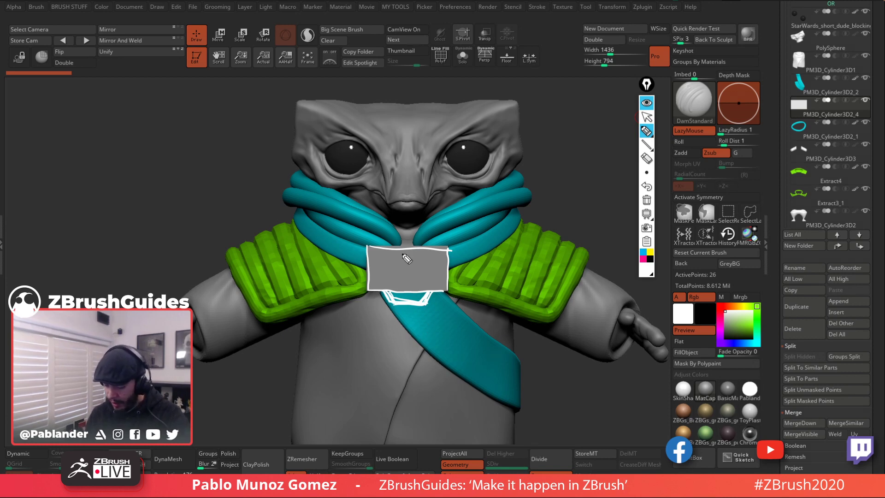
pyautogui.moveTo(395, 248); pyautogui.dragTo(435, 252)
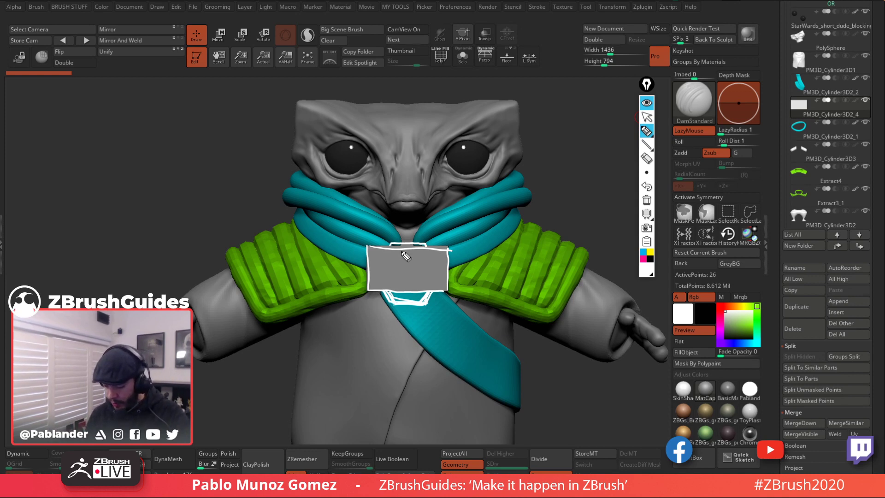
pyautogui.moveTo(388, 256)
pyautogui.mouseDown()
pyautogui.moveTo(372, 259)
pyautogui.moveTo(374, 284)
pyautogui.moveTo(397, 272)
pyautogui.moveTo(362, 271)
pyautogui.moveTo(395, 263)
pyautogui.moveTo(392, 283)
pyautogui.moveTo(367, 279)
pyautogui.moveTo(379, 275)
pyautogui.mouseUp()
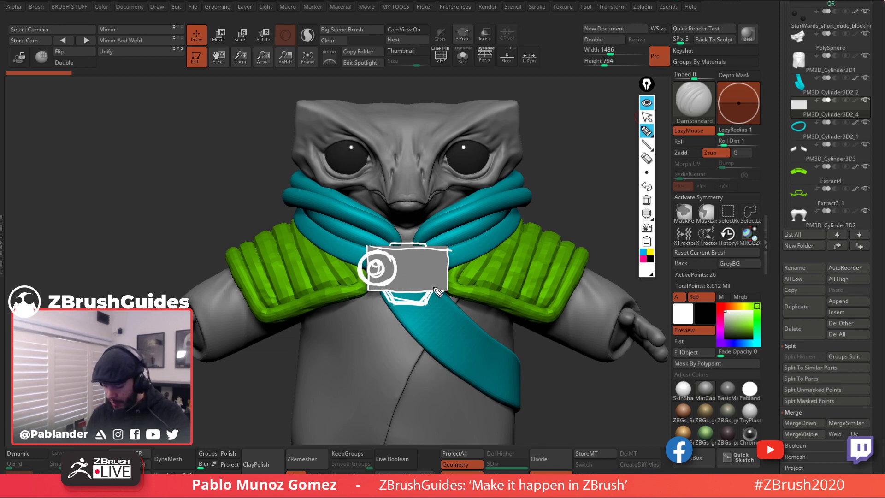
pyautogui.moveTo(432, 282); pyautogui.dragTo(431, 279)
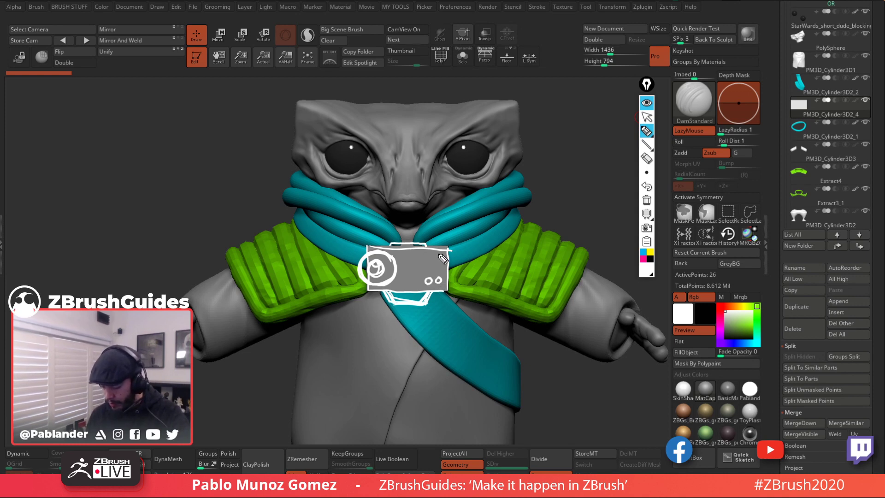
pyautogui.moveTo(435, 254)
pyautogui.mouseDown()
pyautogui.moveTo(411, 257)
pyautogui.moveTo(421, 257)
pyautogui.mouseUp()
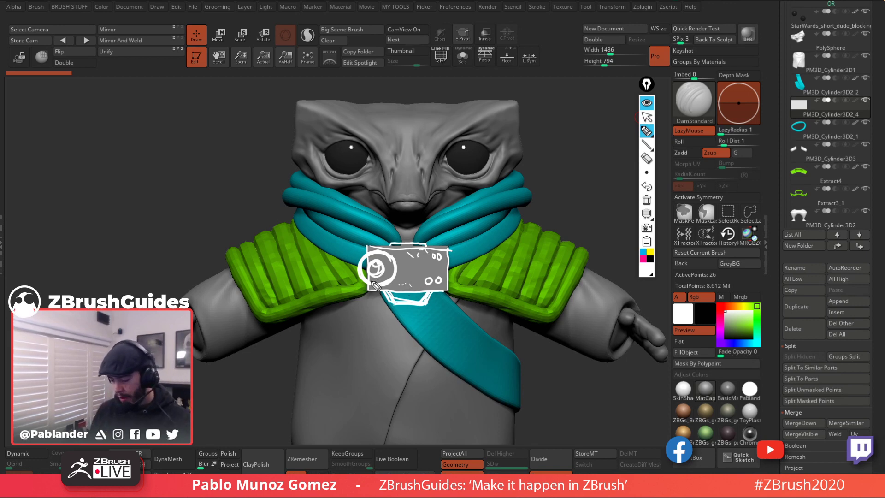
pyautogui.moveTo(375, 269)
pyautogui.mouseDown()
pyautogui.moveTo(365, 309)
pyautogui.moveTo(347, 302)
pyautogui.moveTo(383, 328)
pyautogui.moveTo(385, 276)
pyautogui.moveTo(335, 318)
pyautogui.moveTo(364, 329)
pyautogui.moveTo(380, 324)
pyautogui.moveTo(332, 314)
pyautogui.mouseUp()
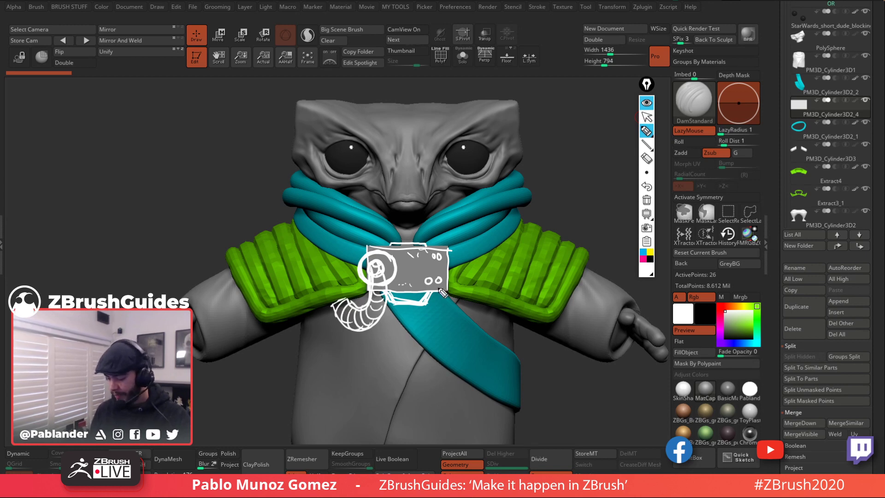
pyautogui.moveTo(433, 285)
pyautogui.mouseDown()
pyautogui.moveTo(445, 306)
pyautogui.moveTo(461, 302)
pyautogui.moveTo(442, 280)
pyautogui.moveTo(454, 302)
pyautogui.moveTo(469, 301)
pyautogui.mouseUp()
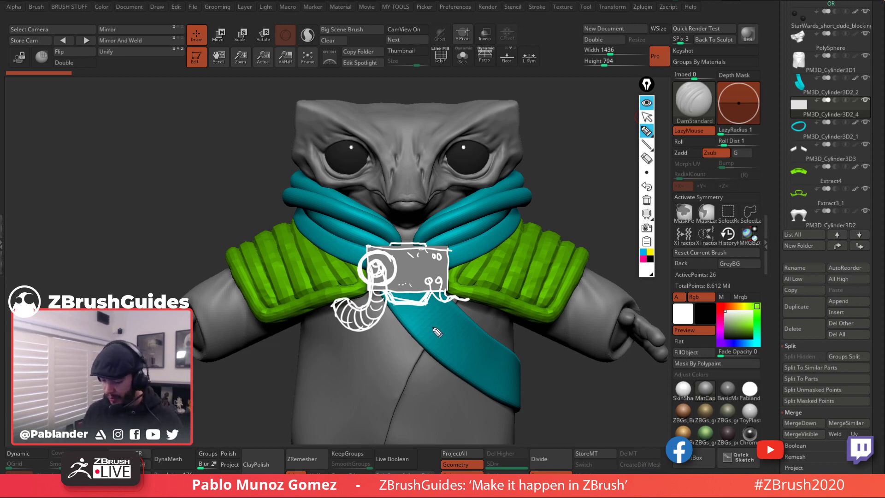
# Step: Annotate the device sketch with separate drawings of the dial, buttons, slots, hose and brackets, linked to their places by lines
pyautogui.moveTo(369, 259)
pyautogui.mouseDown()
pyautogui.moveTo(259, 164)
pyautogui.moveTo(267, 155)
pyautogui.moveTo(245, 157)
pyautogui.moveTo(235, 144)
pyautogui.moveTo(251, 154)
pyautogui.moveTo(237, 147)
pyautogui.mouseUp()
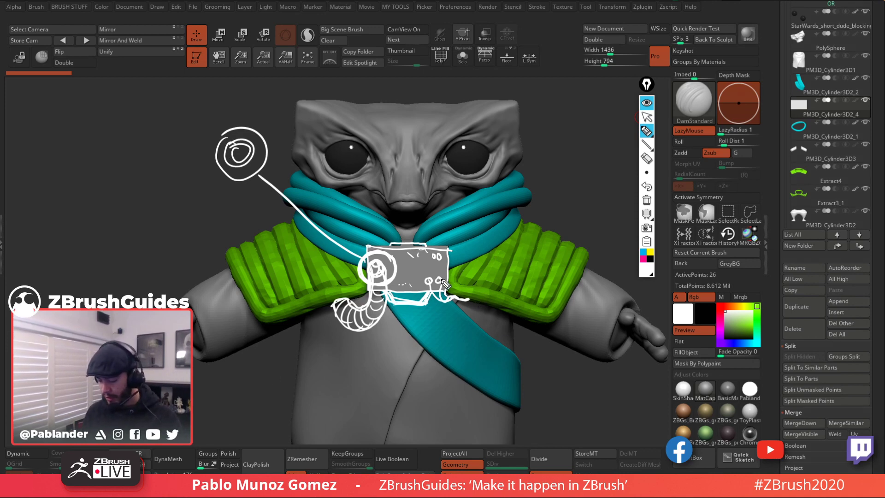
pyautogui.moveTo(443, 290)
pyautogui.mouseDown()
pyautogui.moveTo(592, 179)
pyautogui.moveTo(581, 183)
pyautogui.mouseUp()
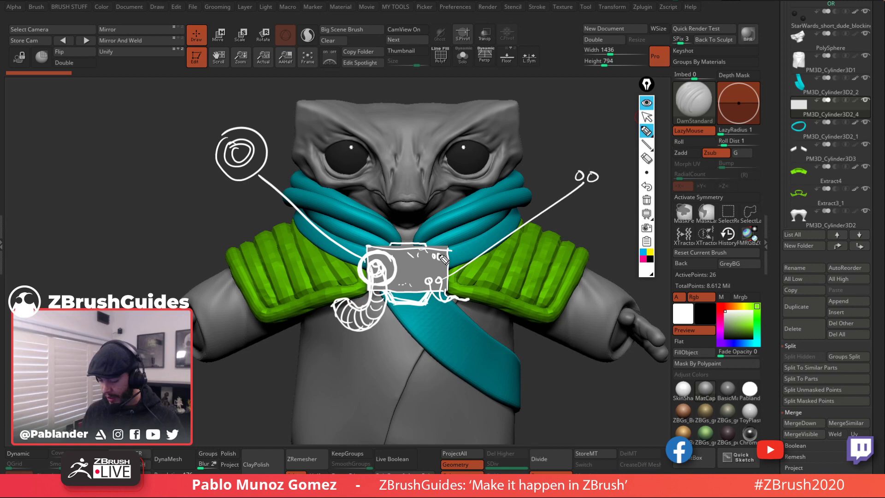
pyautogui.moveTo(460, 243); pyautogui.dragTo(580, 122)
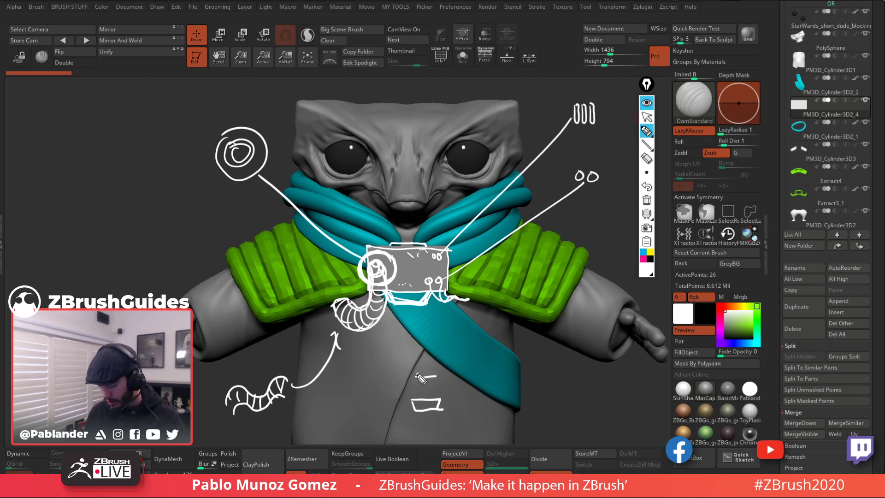
pyautogui.moveTo(408, 402); pyautogui.dragTo(408, 305)
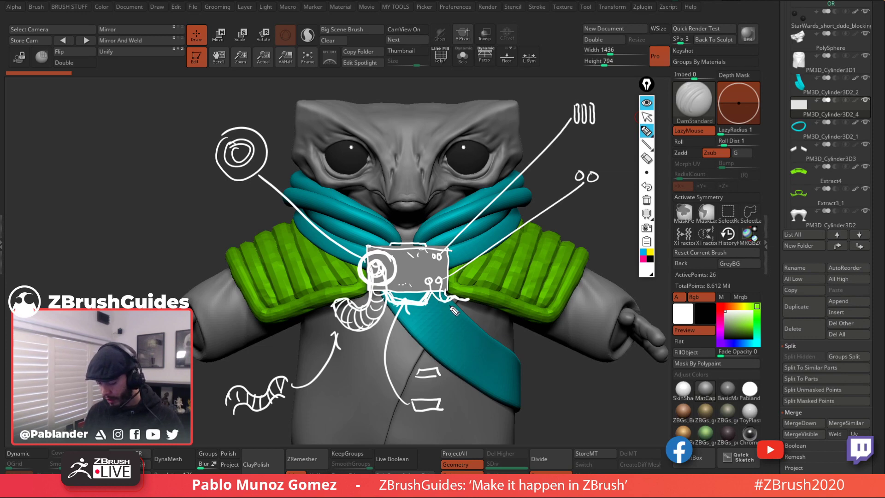
pyautogui.moveTo(431, 344); pyautogui.dragTo(284, 397)
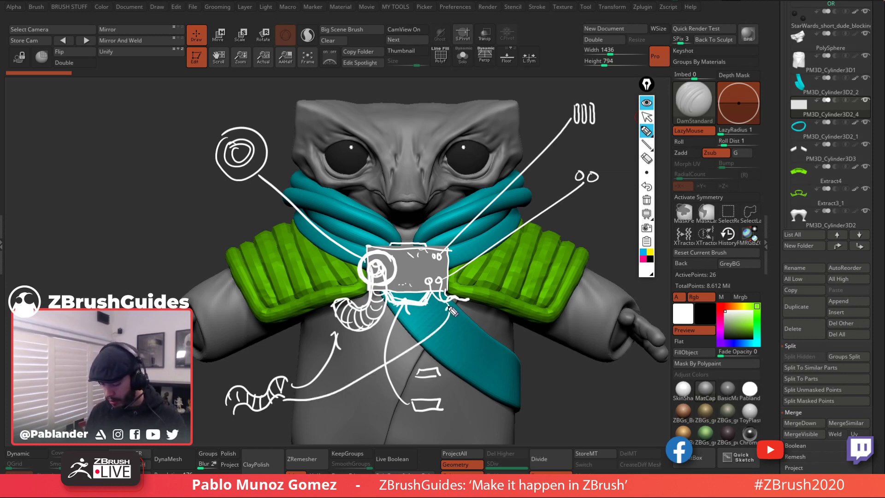
# Step: Circle the bracket and dial drawings in yellow, and clear and hide all screen annotations
pyautogui.click(650, 252)
pyautogui.moveTo(457, 364)
pyautogui.mouseDown()
pyautogui.moveTo(434, 350)
pyautogui.moveTo(401, 351)
pyautogui.mouseUp()
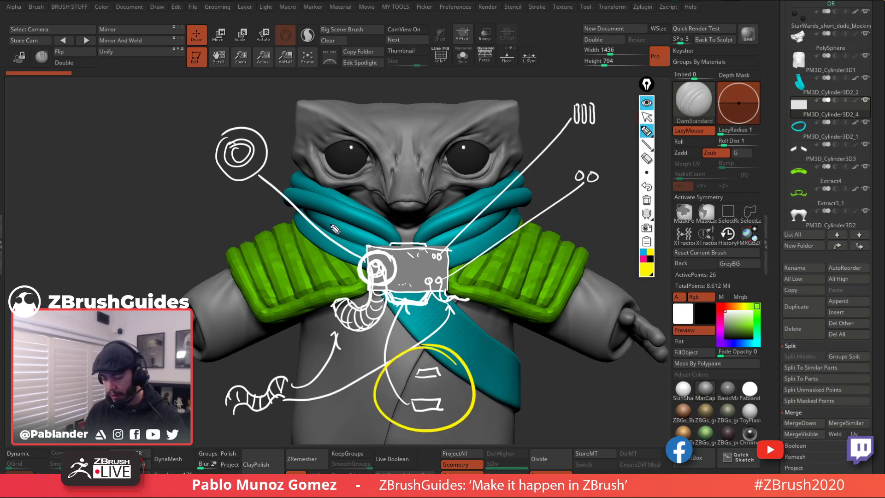
pyautogui.moveTo(245, 114)
pyautogui.mouseDown()
pyautogui.moveTo(290, 149)
pyautogui.moveTo(161, 149)
pyautogui.mouseUp()
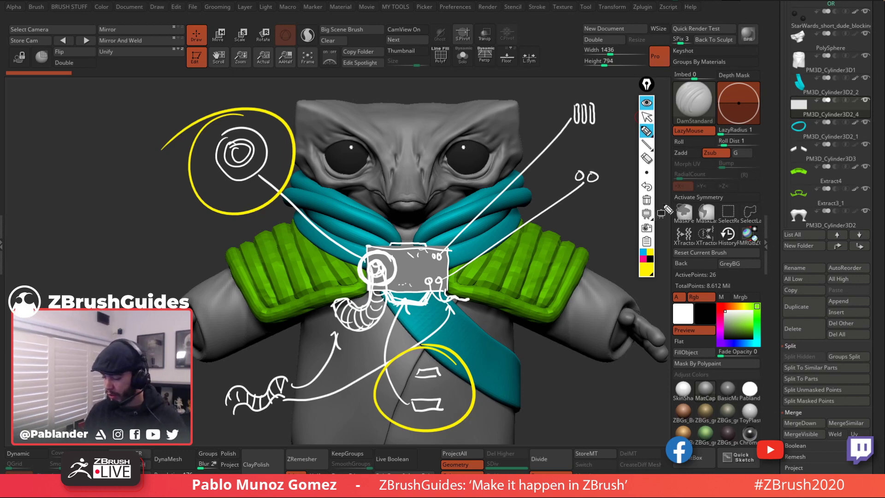
pyautogui.click(646, 199)
pyautogui.click(647, 116)
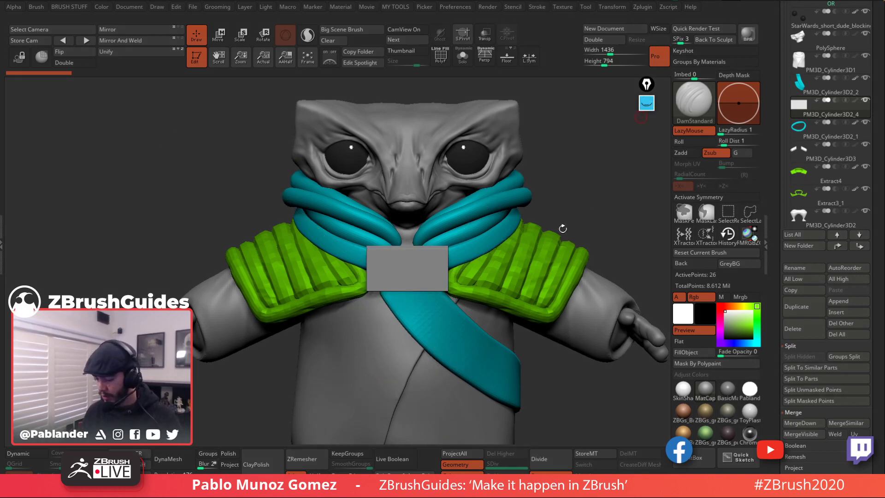
# Step: Isolate the chest box in Solo mode and frame it larger from the front
pyautogui.click(463, 56)
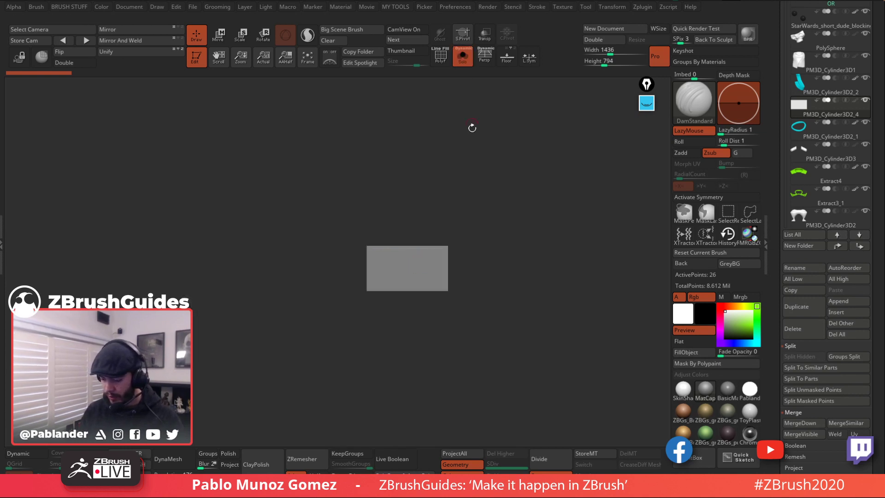
pyautogui.moveTo(458, 236); pyautogui.dragTo(463, 266)
pyautogui.keyDown('alt'); pyautogui.moveTo(462, 235); pyautogui.dragTo(557, 279); pyautogui.keyUp('alt')
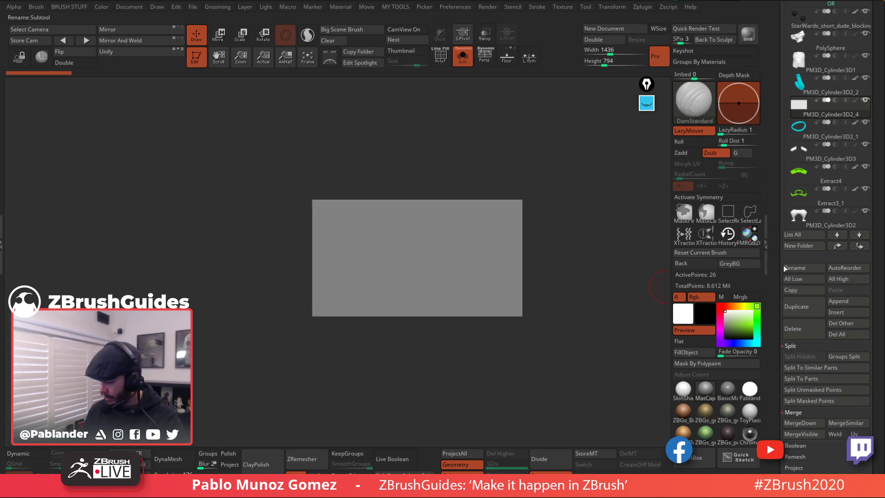
pyautogui.scroll(-5, 778, 260)
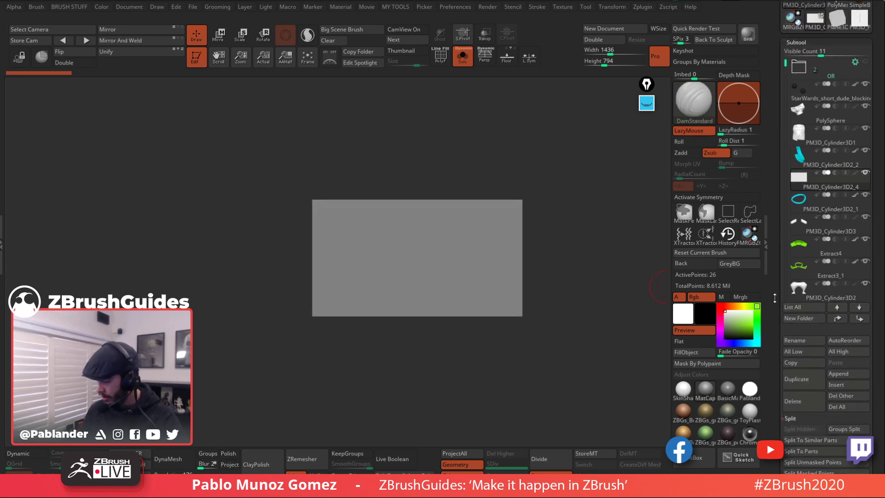
# Step: Enable Dynamic Subdivision on the chest box, show its polyframes, and set QGrid to 2 with bevelled edges
pyautogui.scroll(-15, 800, 207)
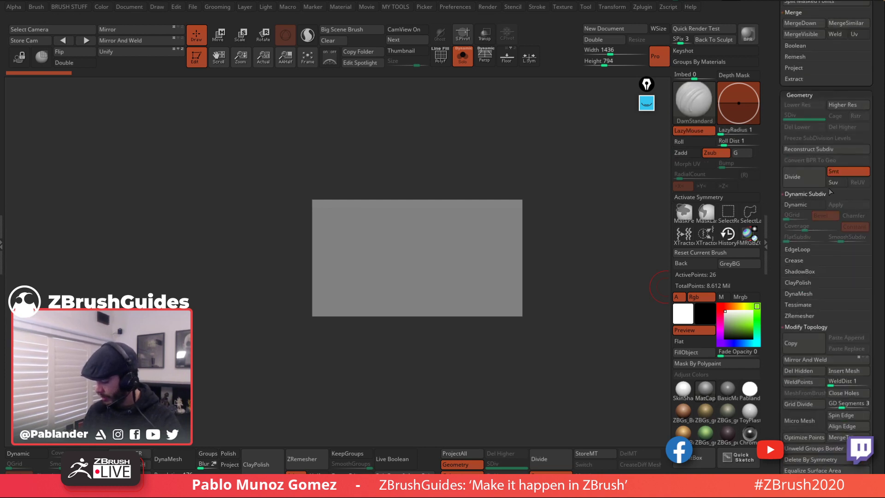
pyautogui.click(804, 205)
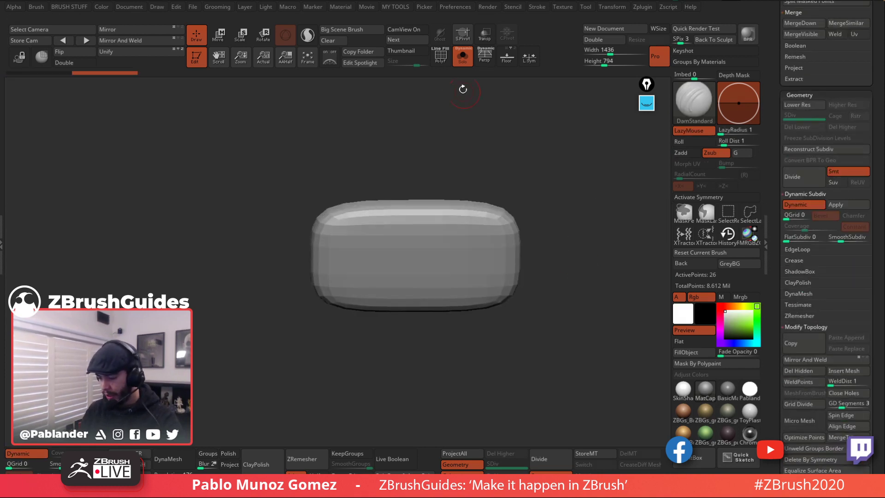
pyautogui.hotkey('shift', 'f')
pyautogui.moveTo(532, 146); pyautogui.dragTo(575, 236)
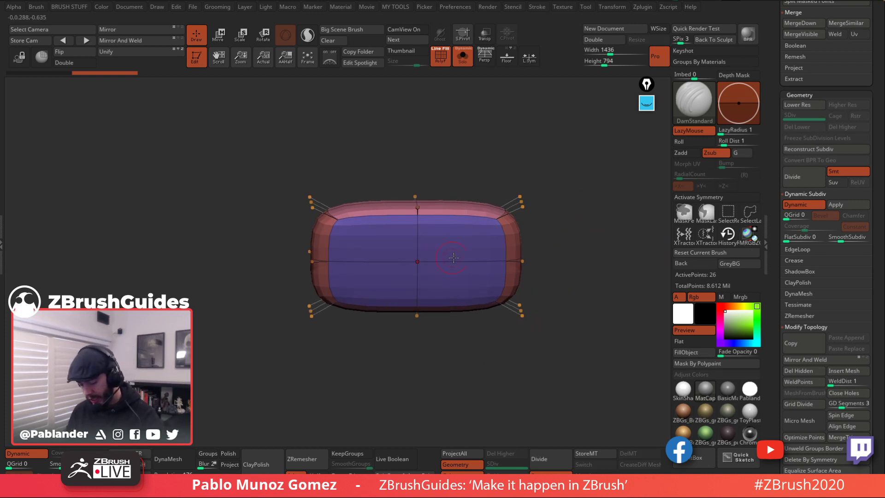
pyautogui.click(805, 206)
pyautogui.moveTo(572, 263); pyautogui.dragTo(600, 246)
pyautogui.click(800, 204)
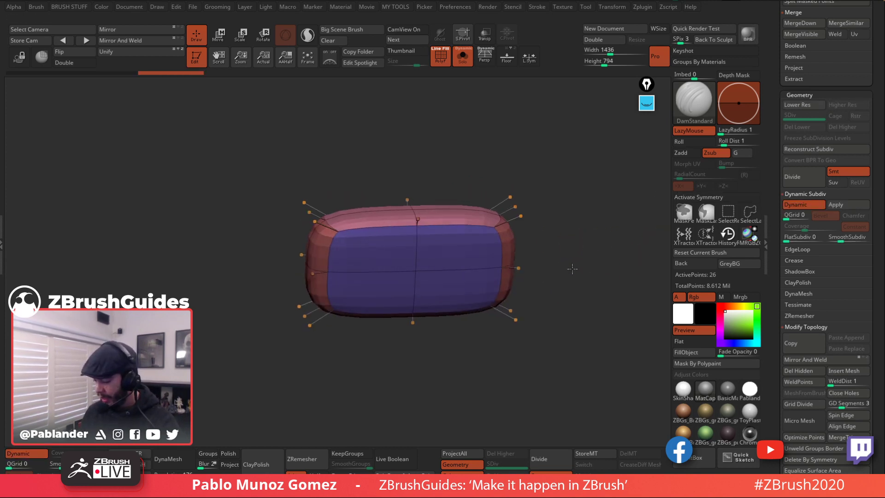
pyautogui.moveTo(786, 217); pyautogui.dragTo(787, 218)
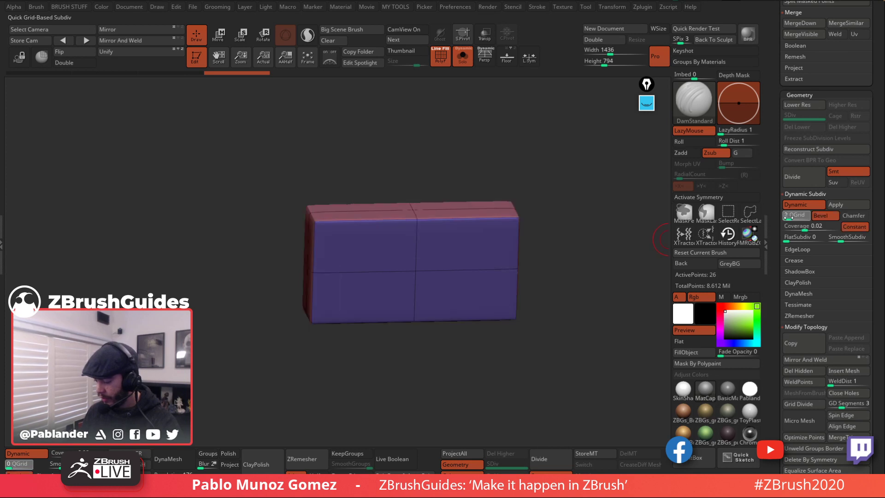
pyautogui.moveTo(561, 241); pyautogui.dragTo(554, 268)
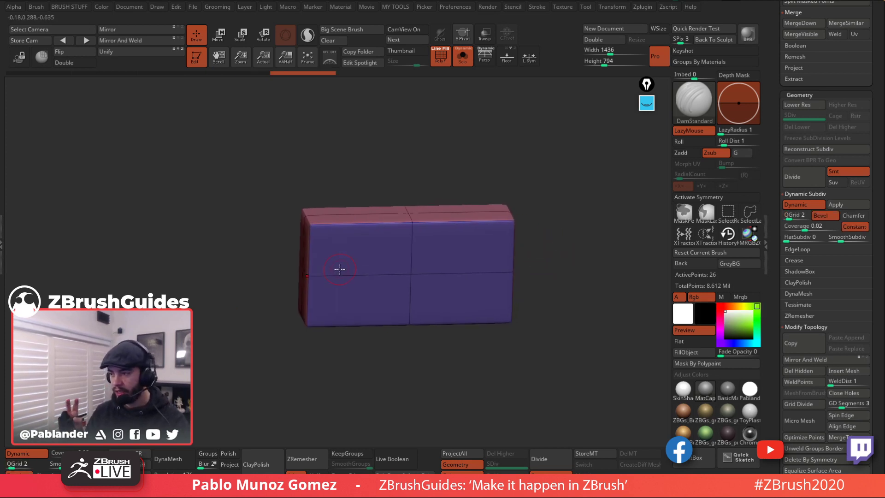
# Step: Hide the chest box's polyframes and switch its material to BasicMaterial2 to inspect the bevelled edges
pyautogui.click(841, 234)
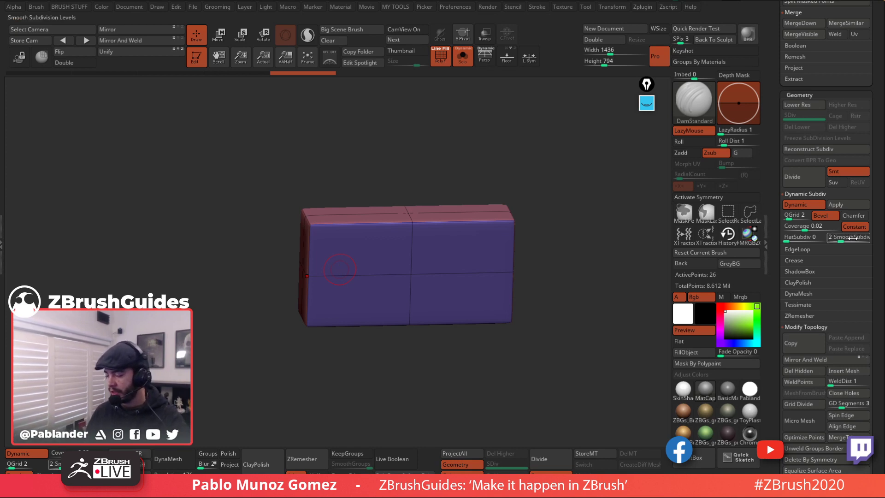
pyautogui.keyDown('shift'); pyautogui.moveTo(537, 310); pyautogui.dragTo(544, 326); pyautogui.keyUp('shift')
pyautogui.moveTo(566, 268); pyautogui.dragTo(554, 253)
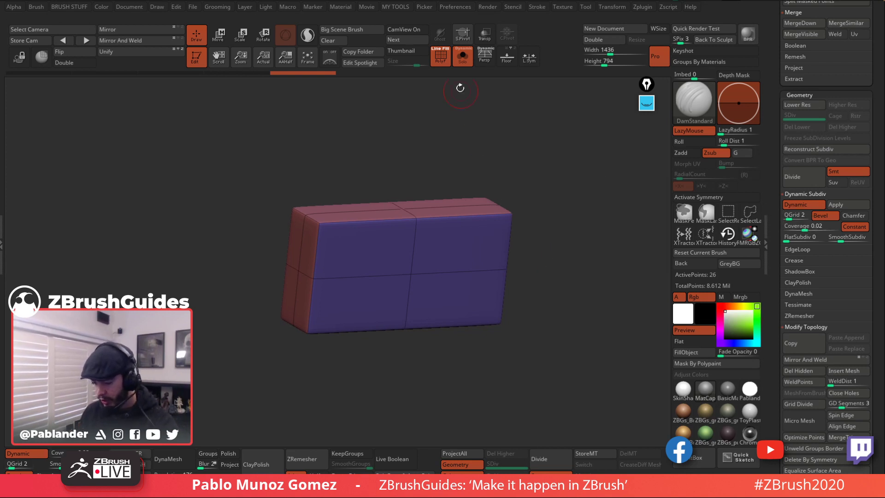
pyautogui.hotkey('shift', 'f')
pyautogui.moveTo(500, 122); pyautogui.dragTo(609, 202)
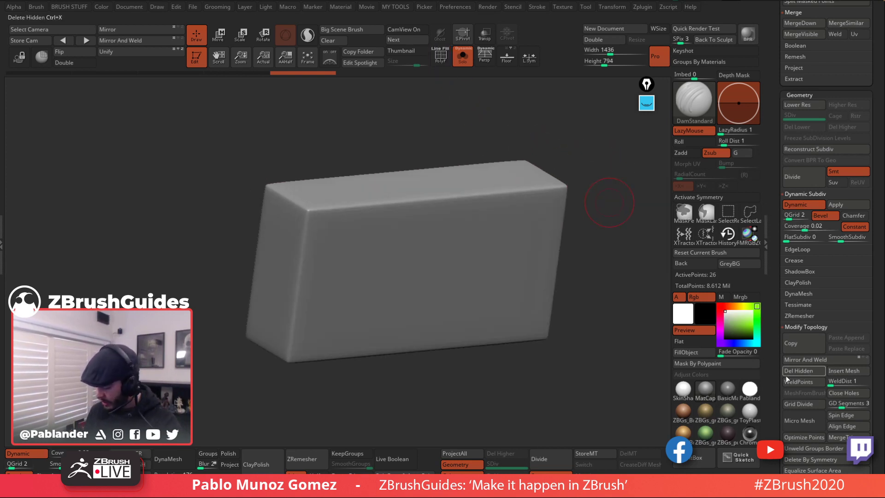
pyautogui.click(729, 391)
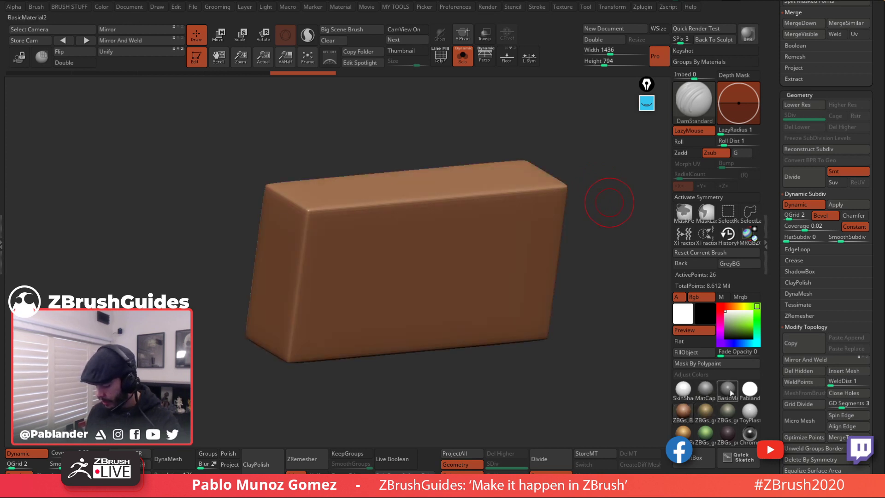
pyautogui.moveTo(605, 368)
pyautogui.mouseDown()
pyautogui.moveTo(567, 372)
pyautogui.moveTo(571, 352)
pyautogui.moveTo(547, 362)
pyautogui.moveTo(556, 301)
pyautogui.mouseUp()
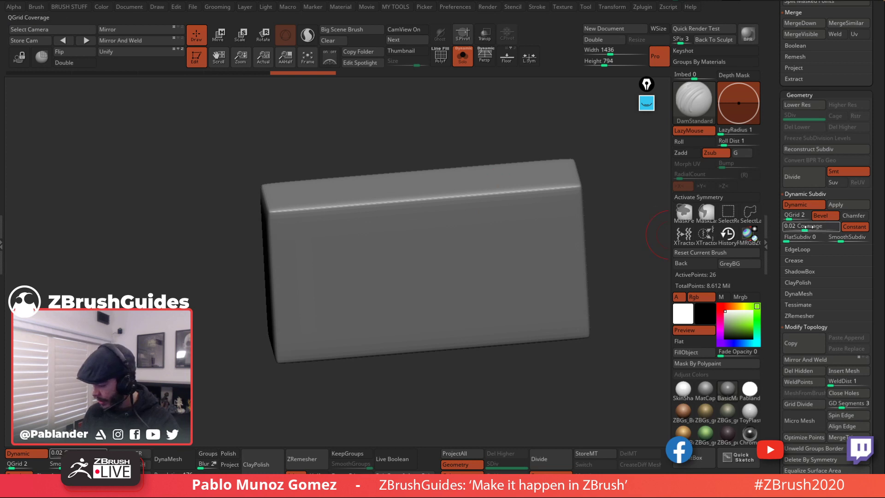
# Step: Tighten the chest box's bevel to a coverage of 0.0085 and set SmoothSubdiv to 3
pyautogui.moveTo(806, 227)
pyautogui.mouseDown()
pyautogui.moveTo(826, 227)
pyautogui.moveTo(804, 227)
pyautogui.mouseUp()
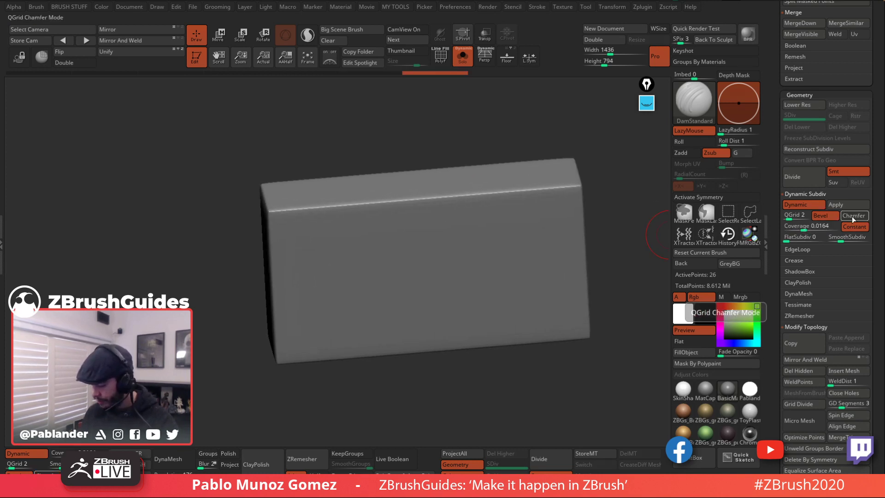
pyautogui.moveTo(812, 227)
pyautogui.mouseDown()
pyautogui.moveTo(834, 227)
pyautogui.moveTo(804, 227)
pyautogui.mouseUp()
pyautogui.click(848, 237)
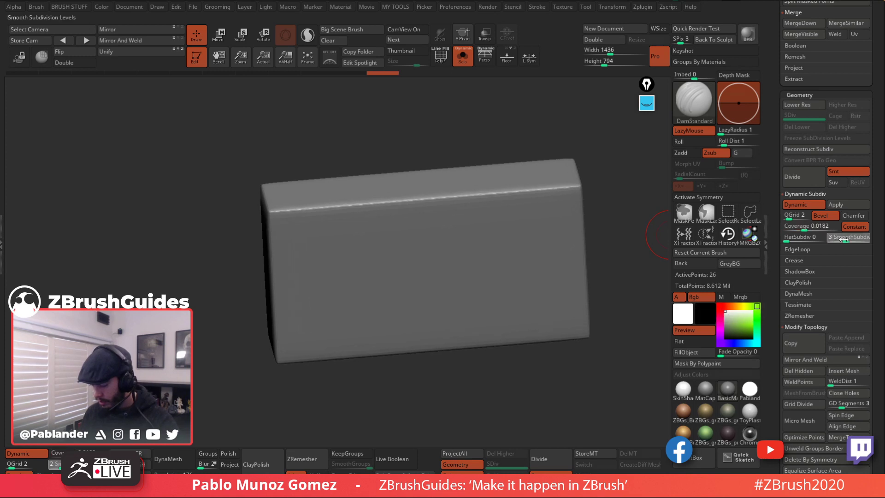
pyautogui.moveTo(548, 366); pyautogui.dragTo(660, 295)
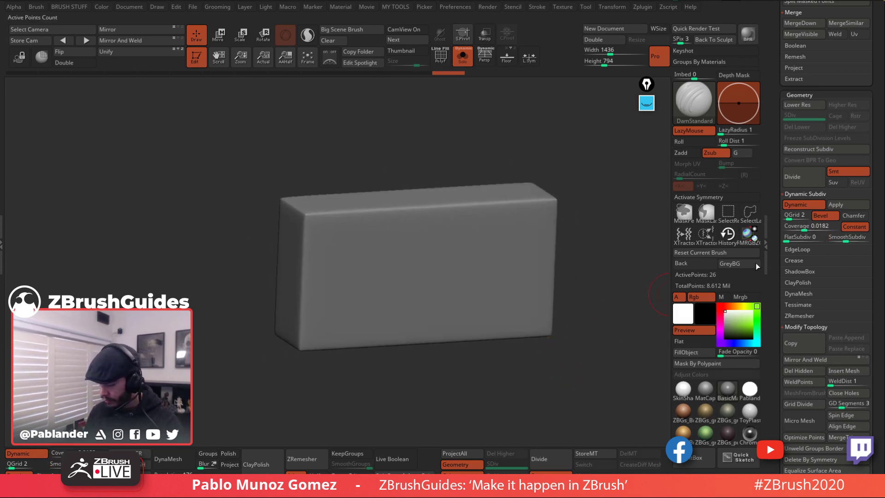
pyautogui.click(806, 225)
pyautogui.moveTo(807, 226); pyautogui.dragTo(804, 226)
pyautogui.moveTo(571, 352); pyautogui.dragTo(563, 306)
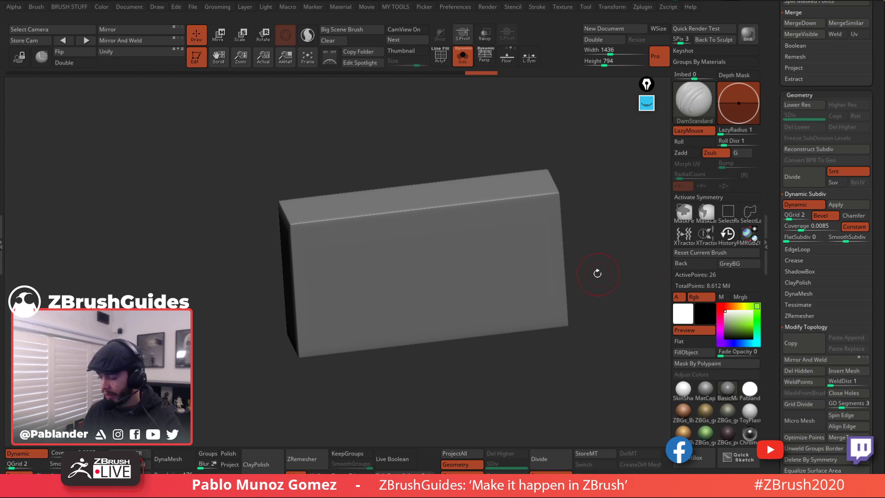
pyautogui.moveTo(611, 261); pyautogui.dragTo(568, 236)
# Step: Turn off the dynamic subdivision preview and show the polyframes on the chest box
pyautogui.hotkey('shift', 'd')
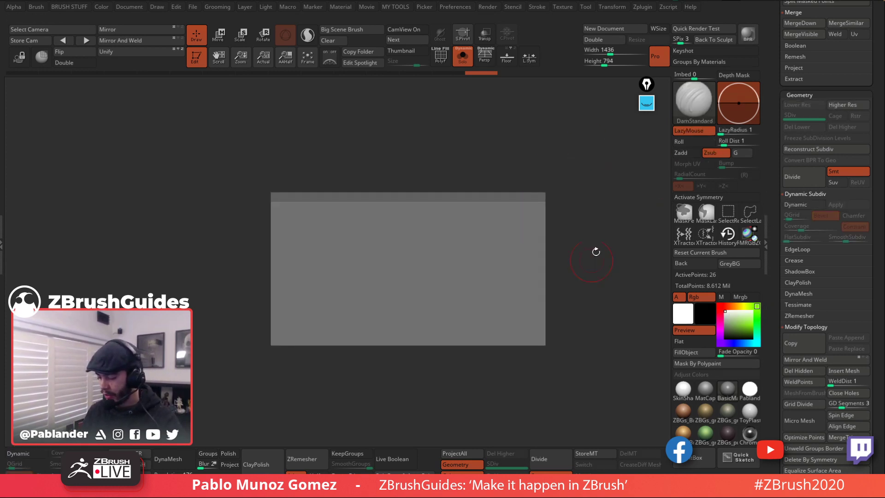
pyautogui.hotkey('shift', 'f')
pyautogui.moveTo(509, 138); pyautogui.dragTo(550, 159)
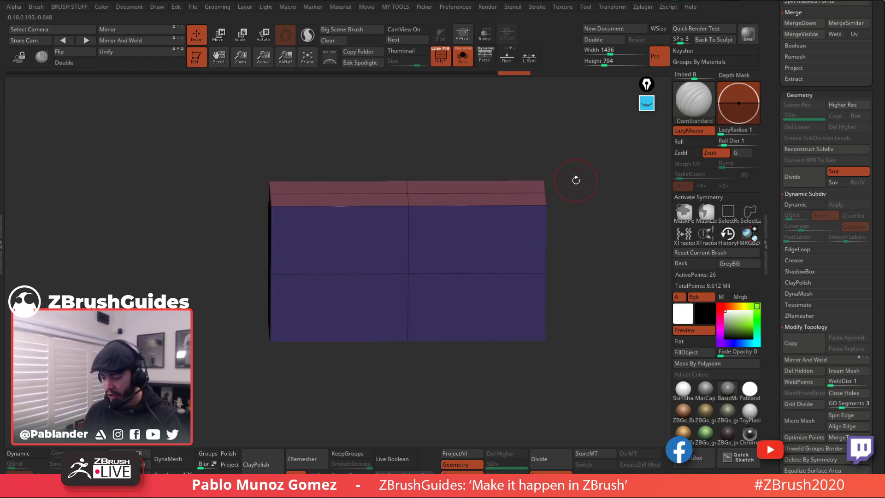
pyautogui.moveTo(576, 180); pyautogui.dragTo(483, 183)
pyautogui.moveTo(504, 153); pyautogui.dragTo(456, 218)
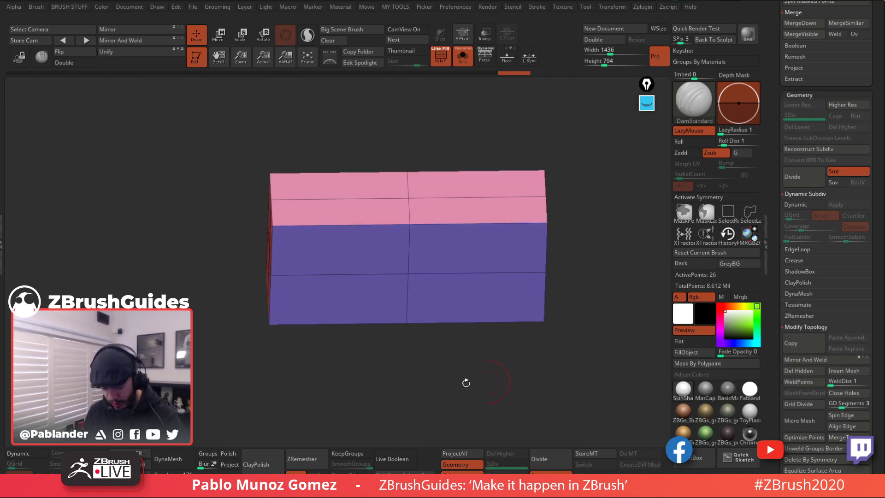
# Step: Bevel the box's vertical centre edge loop with ZModeler into a central section about half the box's width
pyautogui.press('b')
pyautogui.press('z')
pyautogui.press('m')
pyautogui.moveTo(466, 381); pyautogui.dragTo(462, 244)
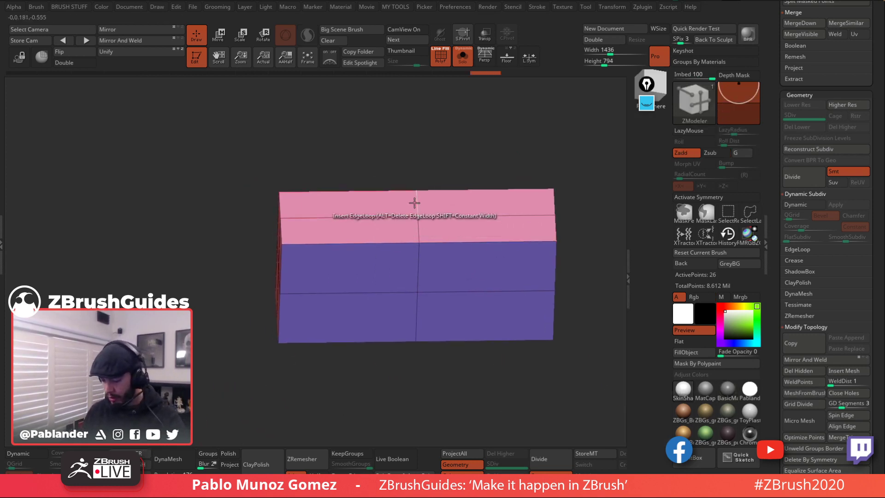
pyautogui.press('space')
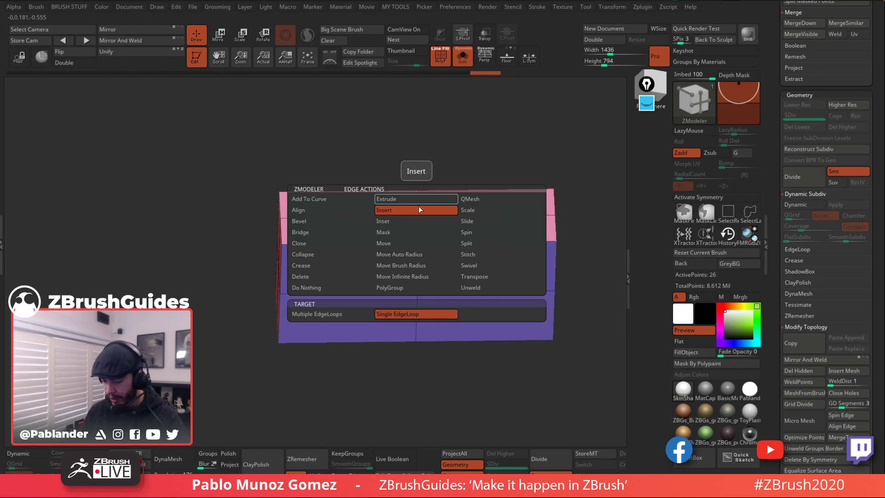
pyautogui.click(330, 225)
pyautogui.moveTo(420, 272); pyautogui.dragTo(439, 332)
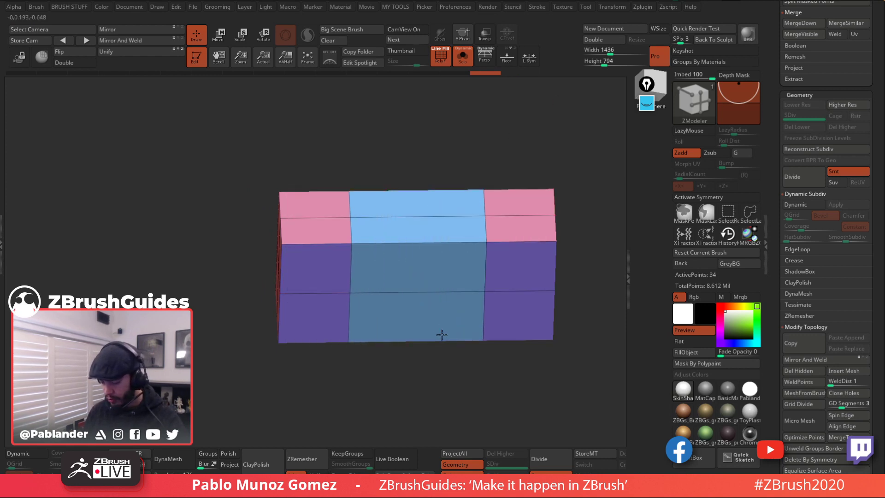
# Step: Extrude the rear central polygons on the box's top and underside outward with QMesh to form two brackets
pyautogui.keyDown('shift'); pyautogui.moveTo(443, 376); pyautogui.dragTo(524, 307); pyautogui.keyUp('shift')
pyautogui.moveTo(501, 187); pyautogui.dragTo(487, 214)
pyautogui.press('space')
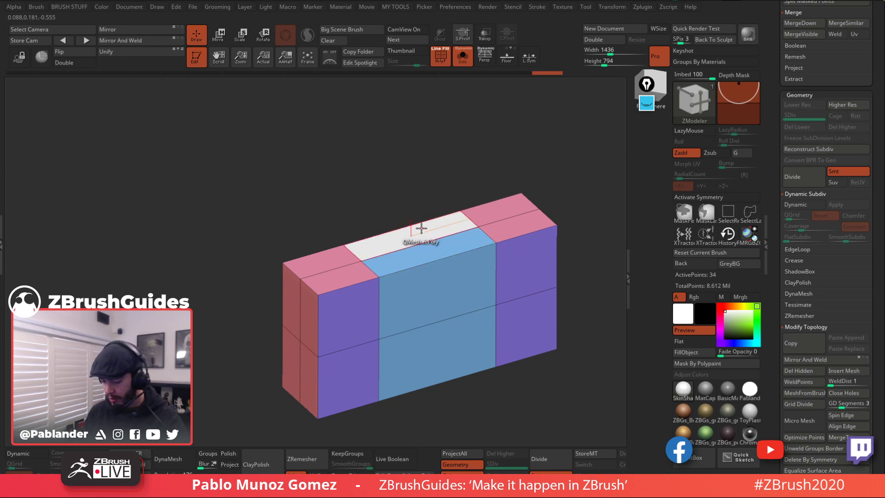
pyautogui.moveTo(419, 231); pyautogui.dragTo(547, 263)
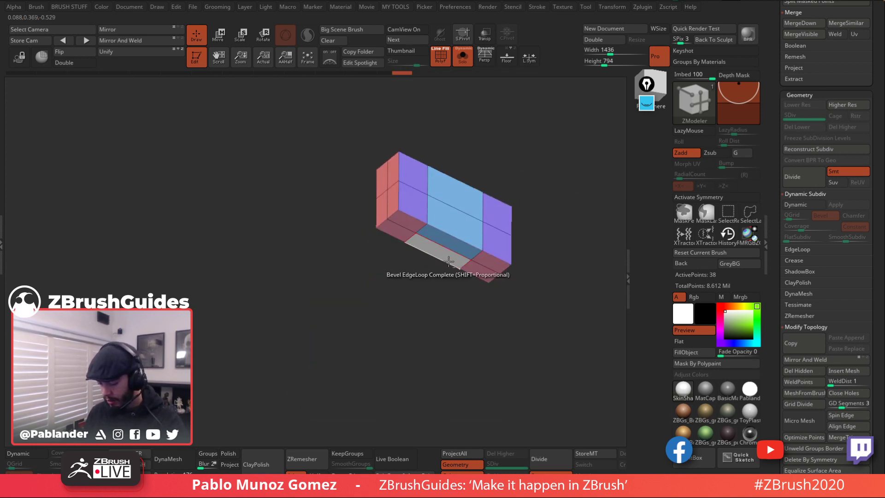
pyautogui.moveTo(443, 253)
pyautogui.mouseDown()
pyautogui.moveTo(456, 322)
pyautogui.moveTo(475, 308)
pyautogui.moveTo(421, 318)
pyautogui.mouseUp()
# Step: Mask everything except the lower bracket's outer edge and scale that edge narrower along X to taper the bracket
pyautogui.press('ctrl')
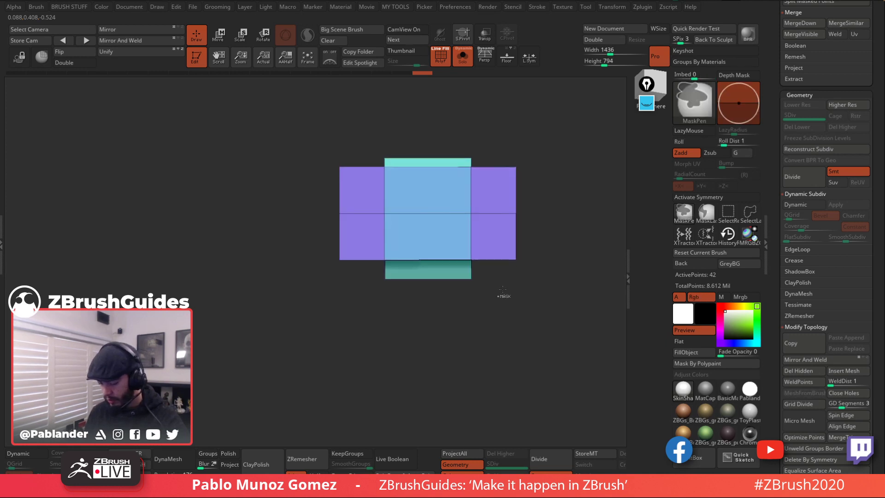
pyautogui.keyDown('ctrl'); pyautogui.click(503, 290); pyautogui.keyUp('ctrl')
pyautogui.press('w')
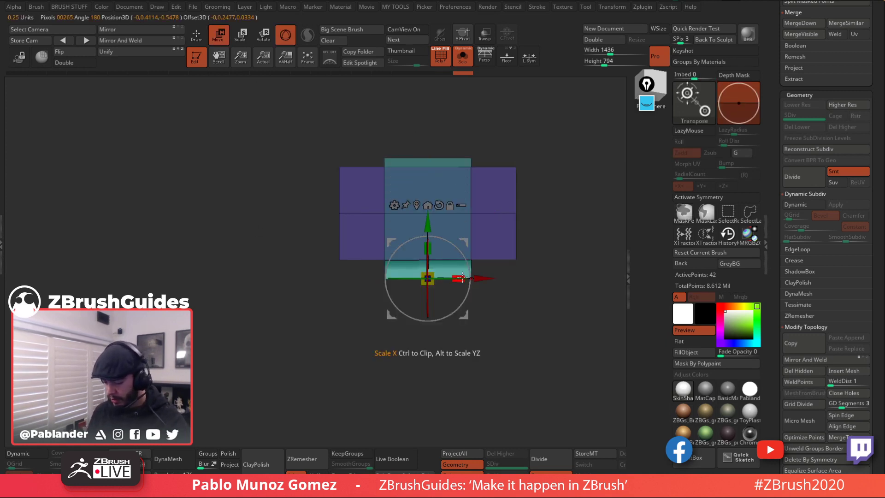
pyautogui.moveTo(462, 277); pyautogui.dragTo(435, 276)
# Step: Isolate the upper bracket's outer edge with an inverted mask, lower it slightly and scale it to about 0.93 along X
pyautogui.keyDown('ctrl'); pyautogui.moveTo(493, 143); pyautogui.dragTo(496, 152); pyautogui.keyUp('ctrl')
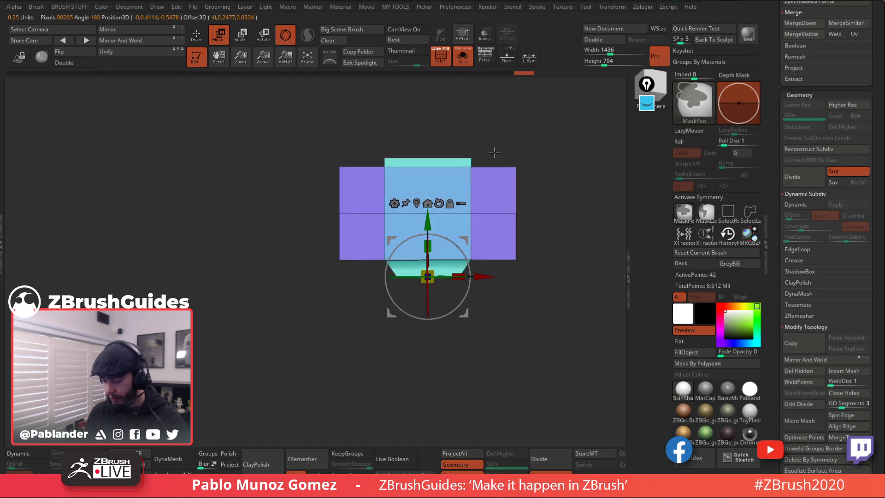
pyautogui.keyDown('ctrl'); pyautogui.moveTo(357, 134); pyautogui.dragTo(485, 166); pyautogui.keyUp('ctrl')
pyautogui.keyDown('ctrl'); pyautogui.click(497, 156); pyautogui.keyUp('ctrl')
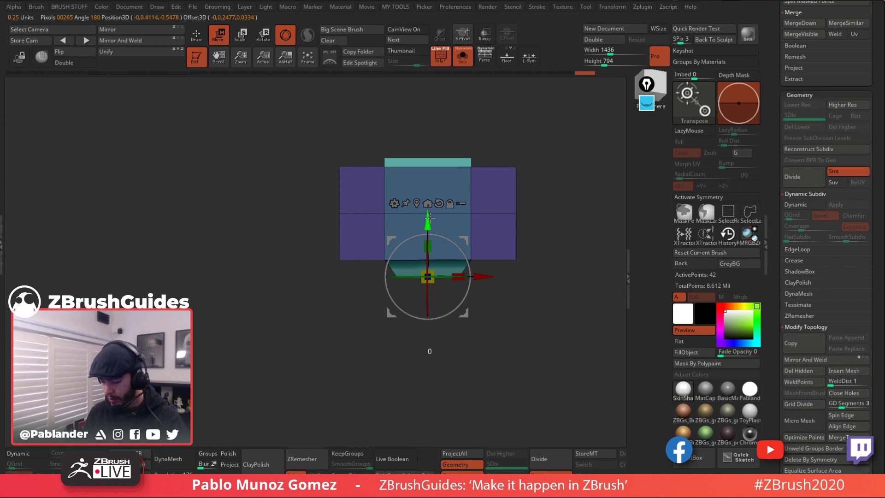
pyautogui.moveTo(458, 277); pyautogui.dragTo(455, 273)
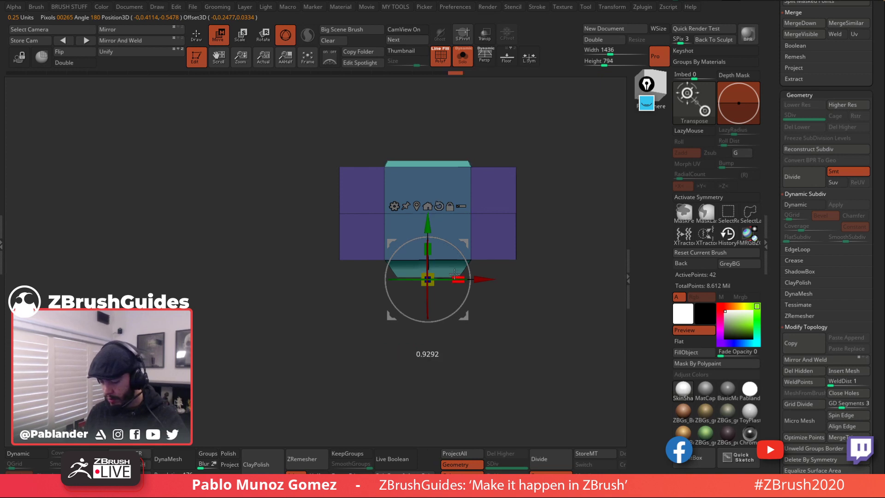
pyautogui.press('q')
# Step: Unmask only the box's upper part, widen its central section and bracket to about 1.14 along X, and clear the mask
pyautogui.keyDown('ctrl'); pyautogui.click(364, 121); pyautogui.keyUp('ctrl')
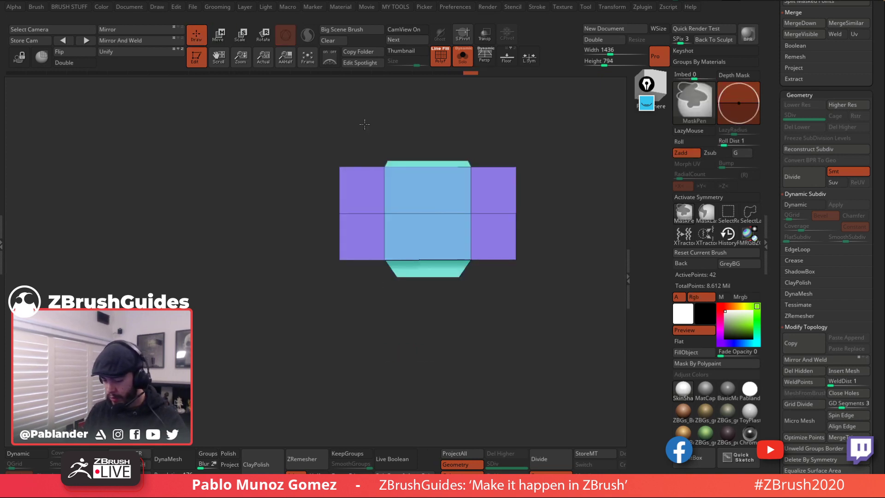
pyautogui.keyDown('ctrl'); pyautogui.moveTo(365, 122); pyautogui.dragTo(491, 189); pyautogui.keyUp('ctrl')
pyautogui.keyDown('ctrl'); pyautogui.click(524, 154); pyautogui.keyUp('ctrl')
pyautogui.press('w')
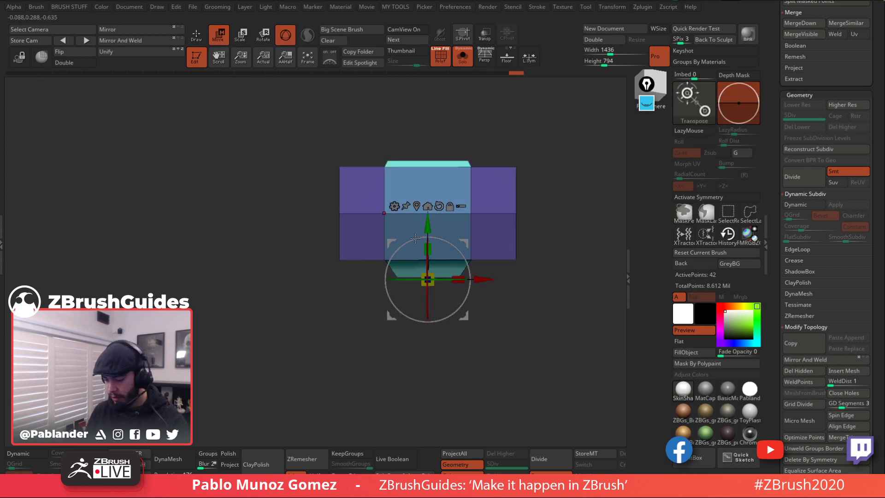
pyautogui.moveTo(456, 273); pyautogui.dragTo(460, 274)
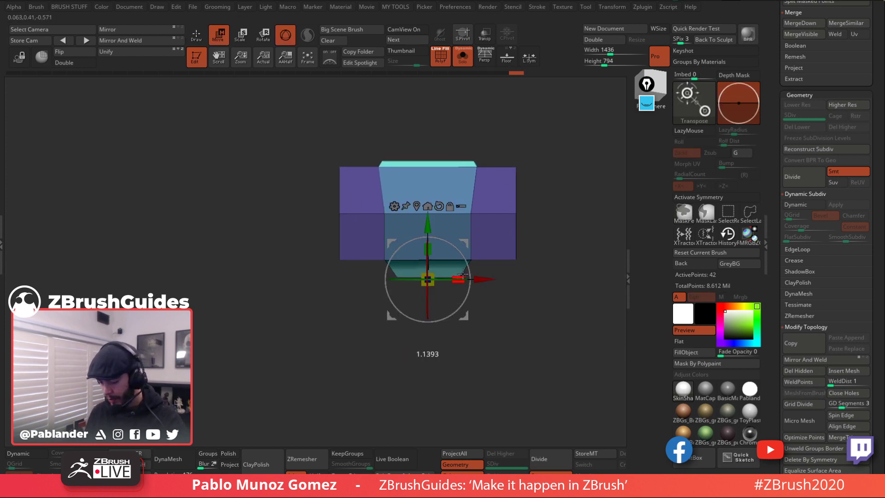
pyautogui.press('q')
pyautogui.keyDown('ctrl'); pyautogui.moveTo(280, 337); pyautogui.dragTo(293, 339); pyautogui.keyUp('ctrl')
pyautogui.moveTo(440, 335); pyautogui.dragTo(515, 340)
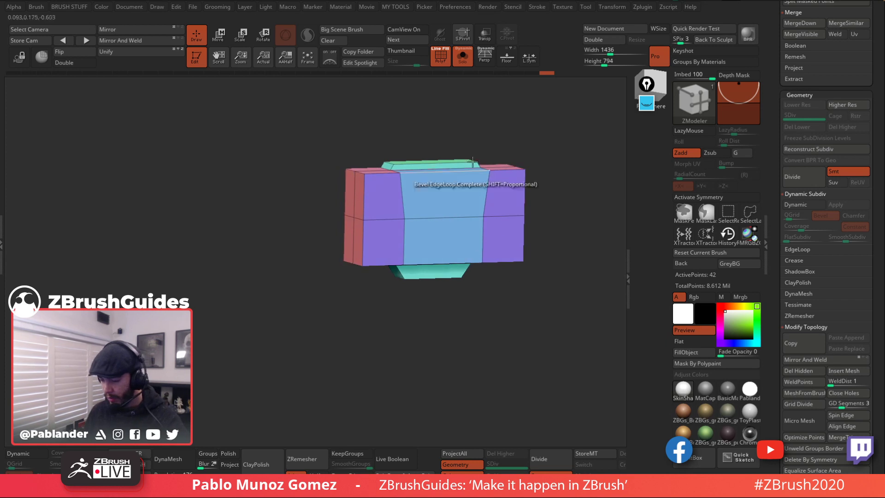
# Step: Hide the polyframes, re-enable dynamic subdivision on the box with a coverage of 0.0082, and leave Solo mode
pyautogui.hotkey('shift', 'f')
pyautogui.moveTo(494, 135); pyautogui.dragTo(565, 305)
pyautogui.click(699, 391)
pyautogui.press('d')
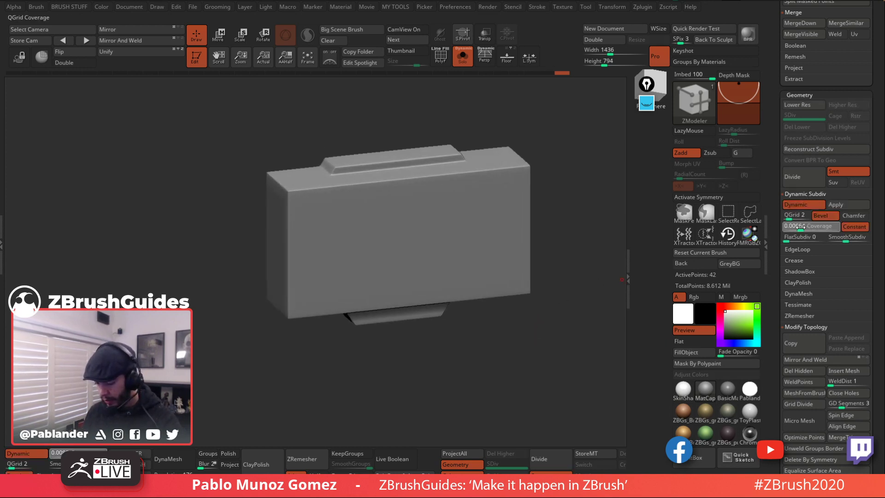
pyautogui.moveTo(800, 226); pyautogui.dragTo(798, 226)
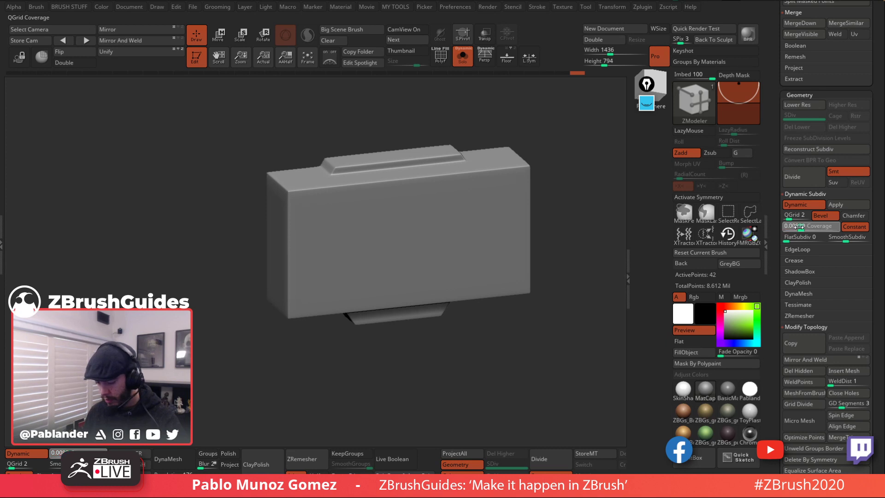
pyautogui.moveTo(530, 360); pyautogui.dragTo(500, 329)
pyautogui.click(461, 60)
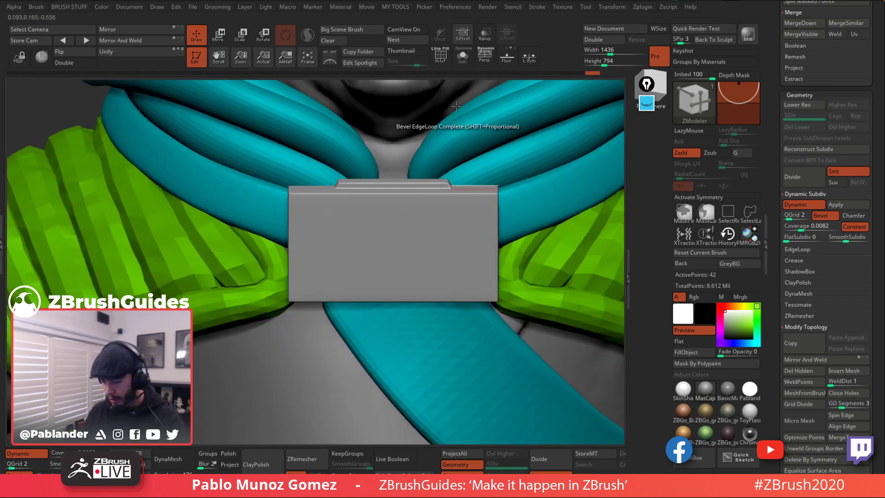
# Step: Isolate the box, show polyframes, turn off dynamic subdivision, and inset all its front faces as one region, leaving a thin border
pyautogui.click(458, 59)
pyautogui.click(440, 56)
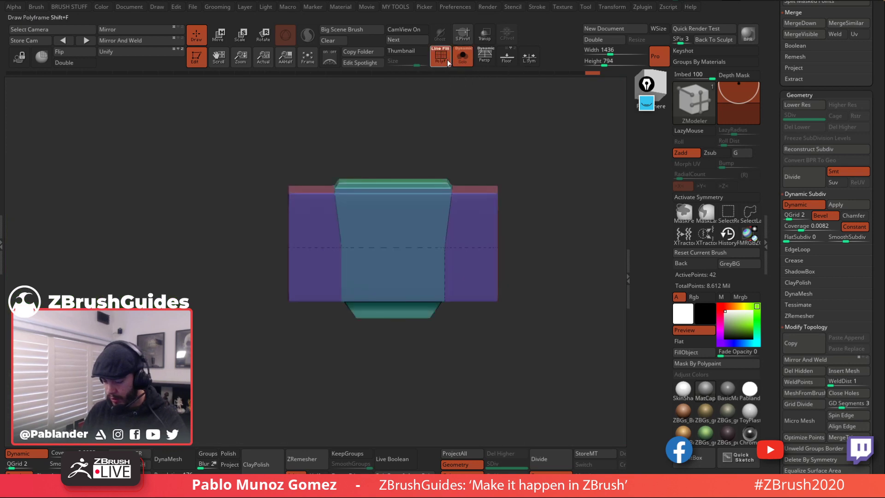
pyautogui.click(804, 204)
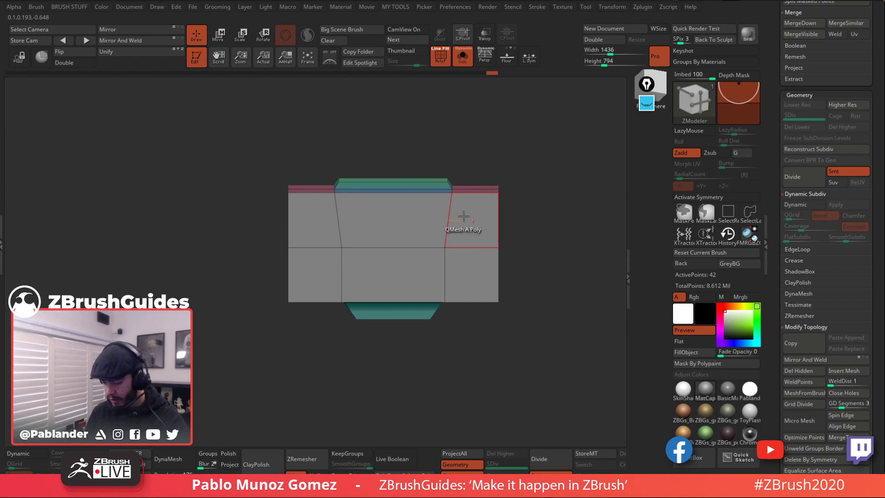
pyautogui.press('space')
pyautogui.click(444, 153)
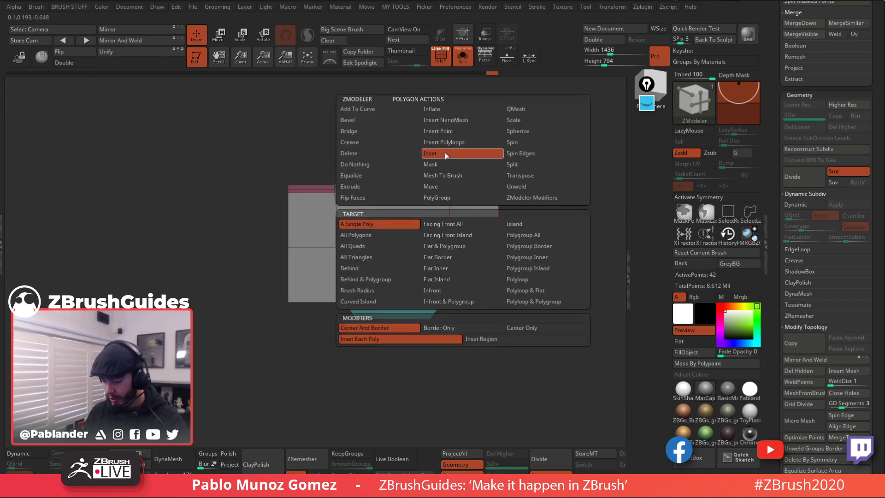
pyautogui.click(530, 339)
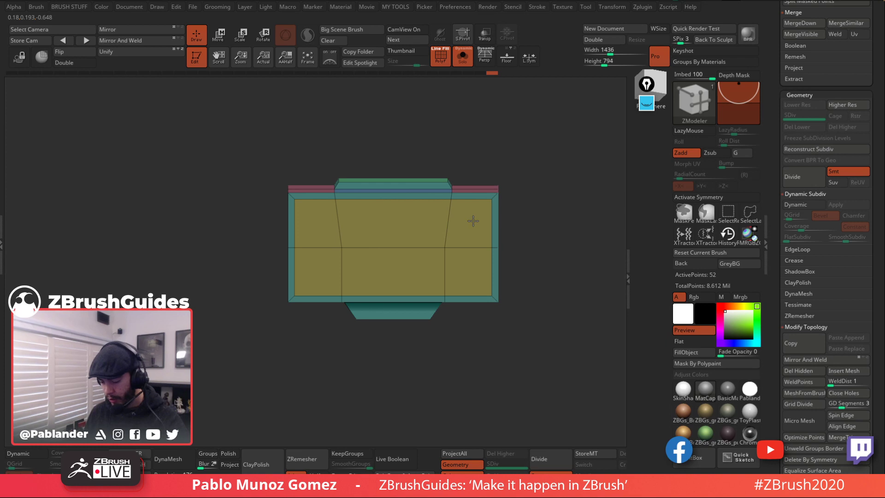
pyautogui.moveTo(474, 219); pyautogui.dragTo(475, 219)
# Step: Extrude the single upper-right polygon of the box's front face outward with QMesh to form a raised corner block
pyautogui.moveTo(527, 208); pyautogui.dragTo(548, 217)
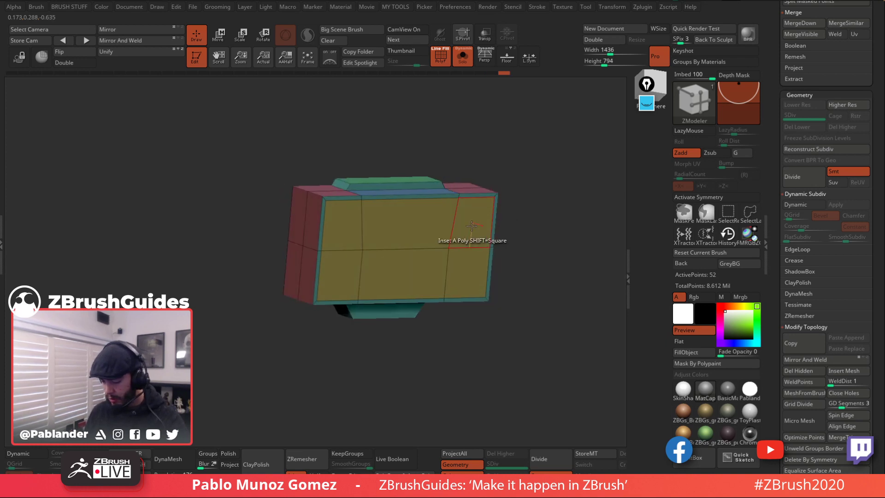
pyautogui.press('space')
pyautogui.click(538, 111)
pyautogui.moveTo(481, 224); pyautogui.dragTo(516, 200)
pyautogui.rightClick(529, 201)
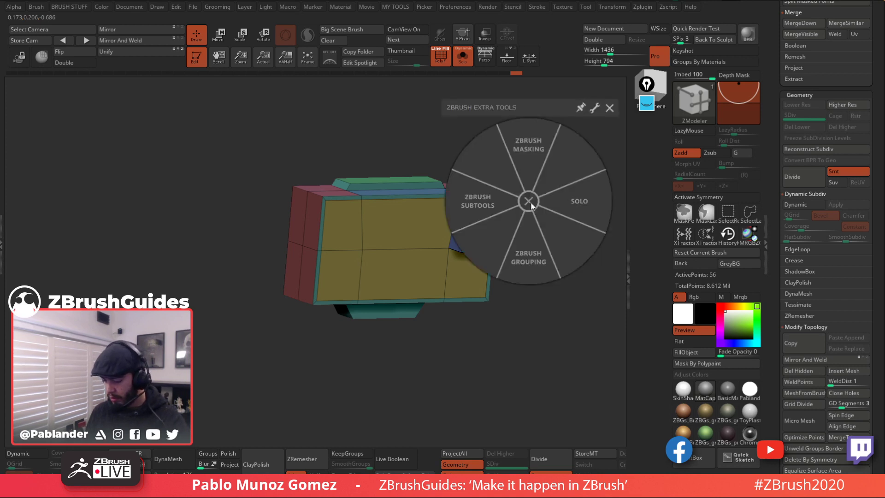
pyautogui.click(529, 201)
# Step: Preview the raised corner block with polyframes hidden and dynamic subdivision enabled
pyautogui.moveTo(547, 222); pyautogui.dragTo(530, 258)
pyautogui.click(441, 56)
pyautogui.moveTo(530, 154); pyautogui.dragTo(552, 173)
pyautogui.click(796, 205)
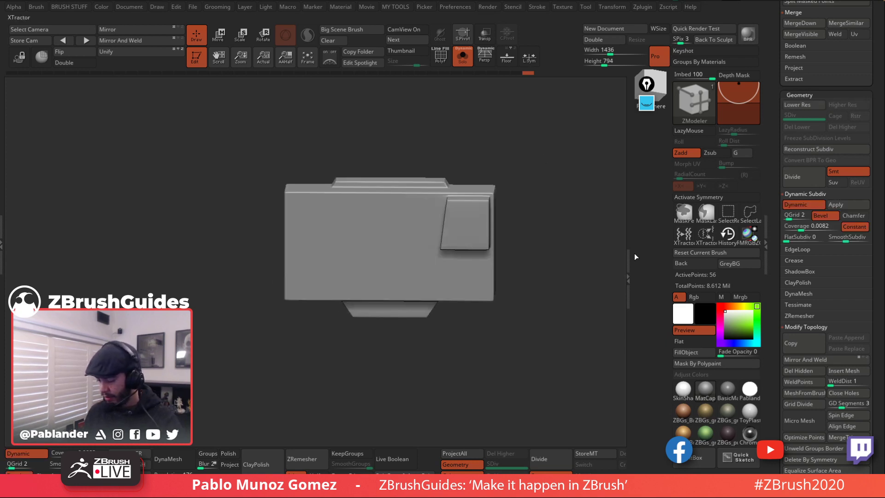
pyautogui.moveTo(537, 297)
pyautogui.mouseDown()
pyautogui.moveTo(546, 317)
pyautogui.moveTo(545, 304)
pyautogui.mouseUp()
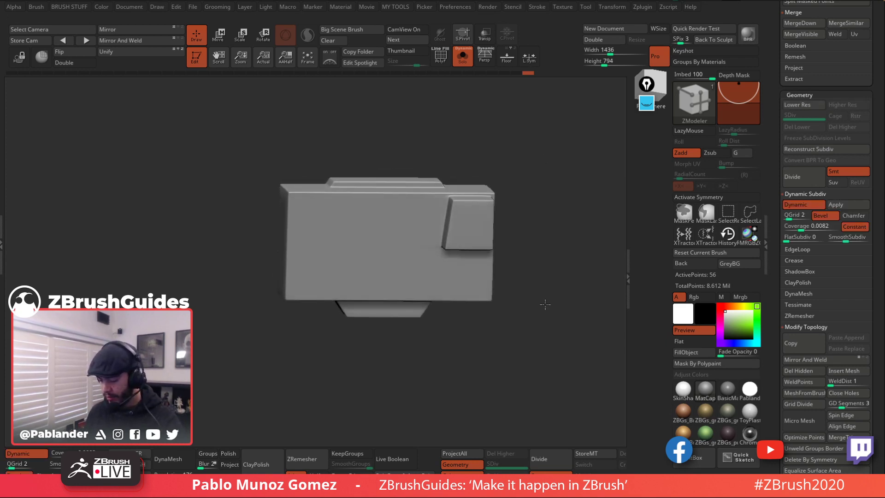
# Step: Return to the unsmoothed mesh with polyframes shown and reduce the corner block to a slightly raised panel
pyautogui.click(807, 204)
pyautogui.click(446, 57)
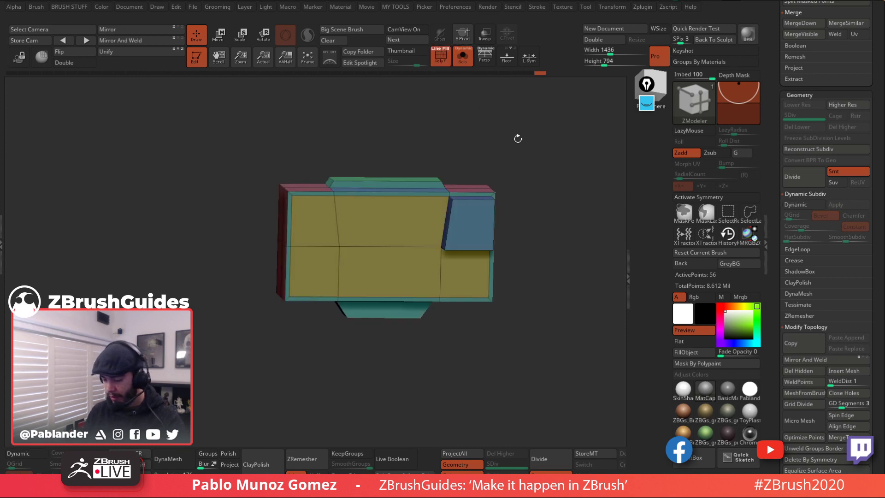
pyautogui.moveTo(518, 139); pyautogui.dragTo(549, 181)
pyautogui.press('d')
pyautogui.hotkey('shift', 'd')
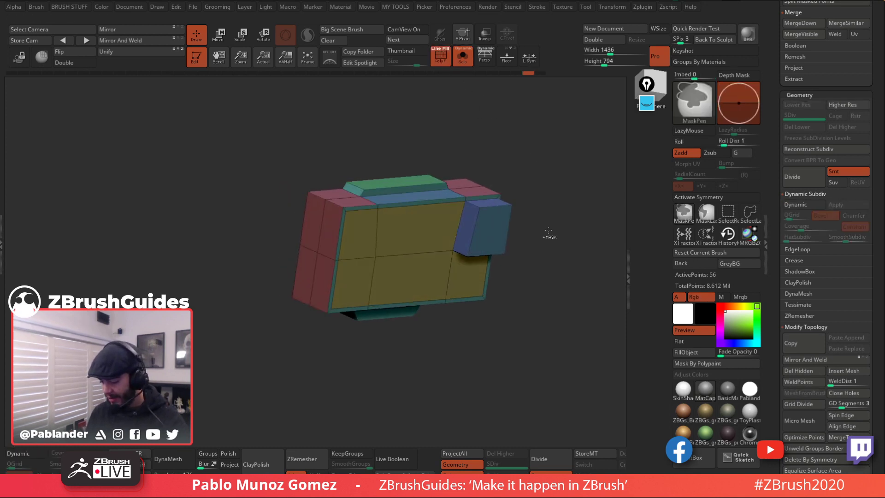
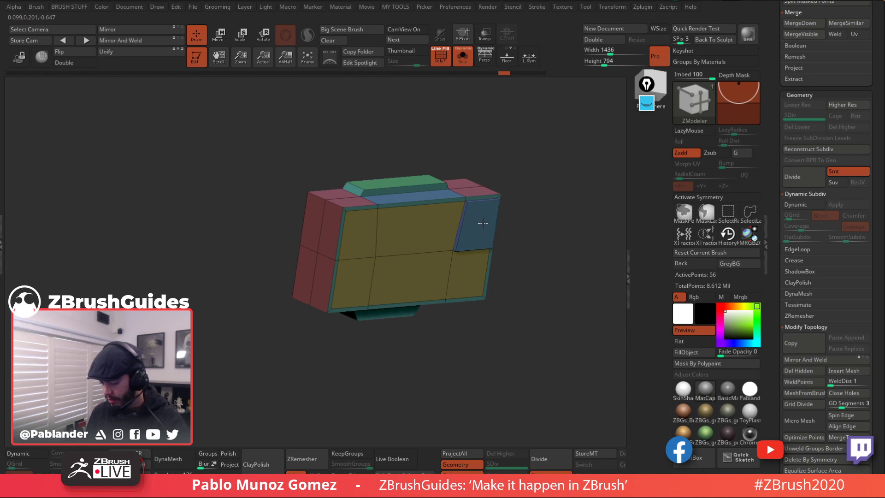
pyautogui.moveTo(530, 217)
pyautogui.keyDown('shift'); pyautogui.mouseDown()
pyautogui.moveTo(540, 204)
pyautogui.moveTo(545, 211)
pyautogui.mouseUp(); pyautogui.keyUp('shift')
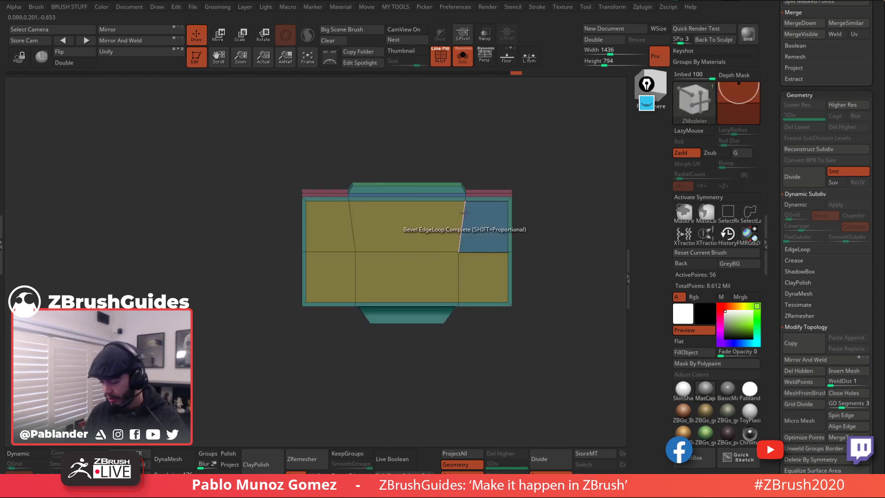
# Step: QMesh the remaining L-shaped set of front faces as one group to offset them slightly inside the border
pyautogui.moveTo(518, 187); pyautogui.dragTo(533, 174)
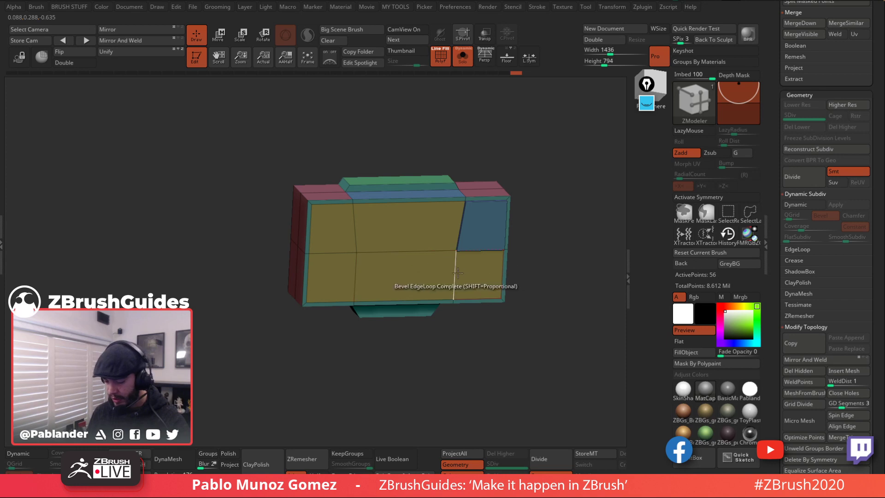
pyautogui.press('shift')
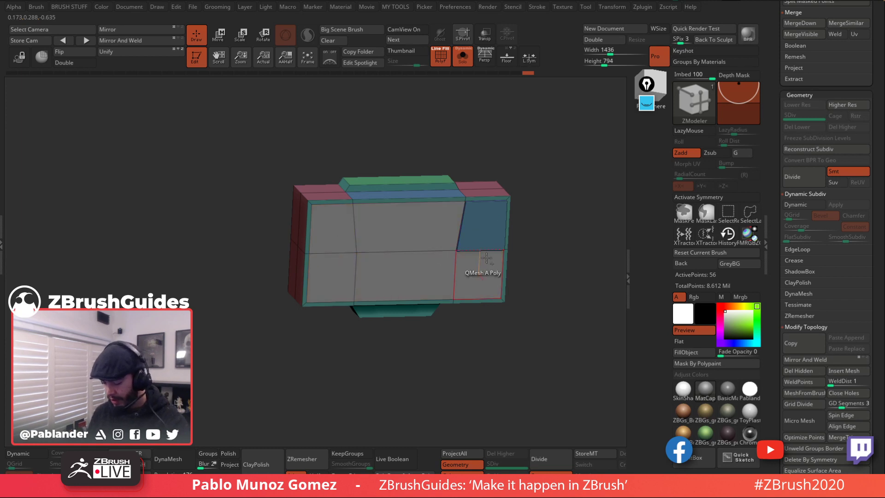
pyautogui.press('space')
pyautogui.moveTo(555, 221); pyautogui.dragTo(573, 220)
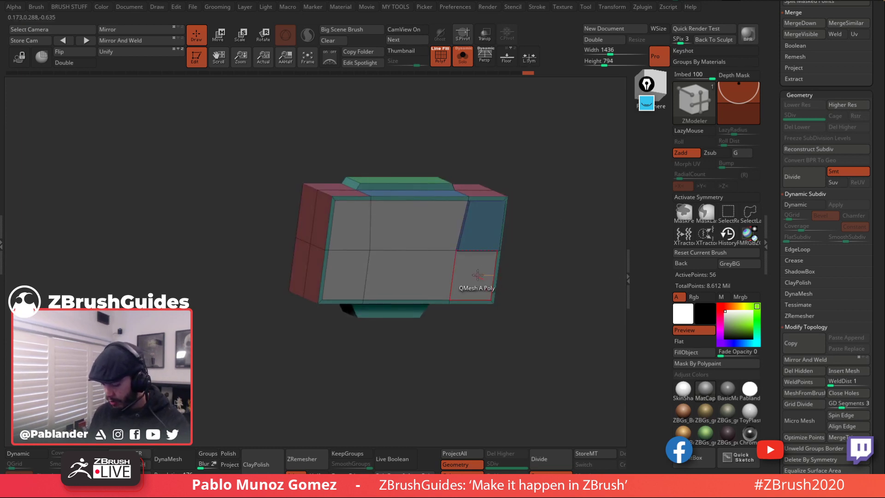
pyautogui.moveTo(477, 273); pyautogui.dragTo(477, 276)
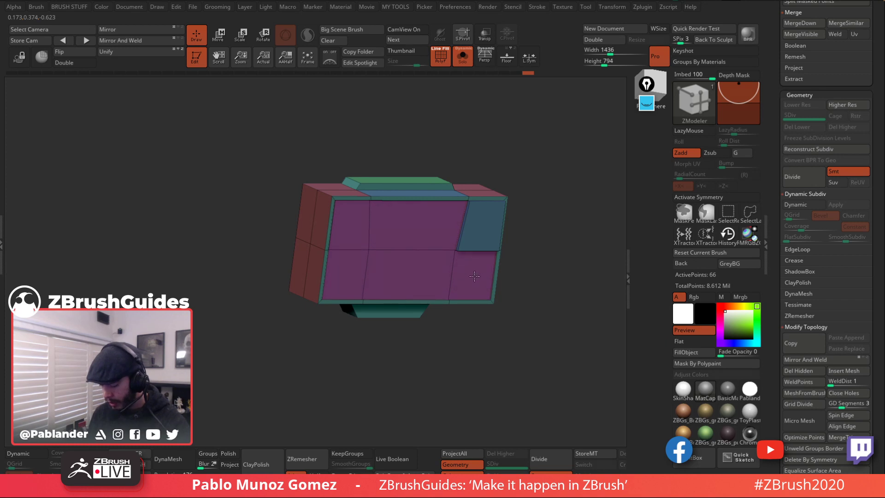
# Step: Preview the box without polyframes in the basic material, using dynamic subdivision with a coverage of 0.0058
pyautogui.moveTo(516, 256); pyautogui.dragTo(606, 220)
pyautogui.click(440, 56)
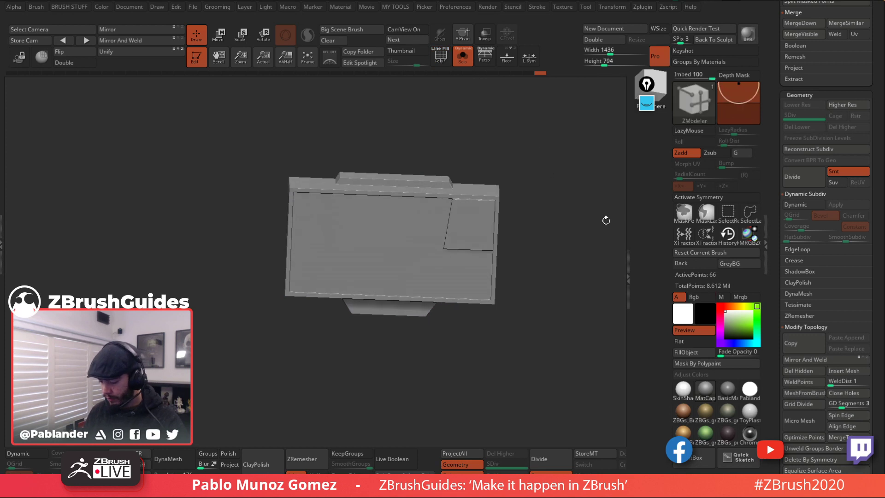
pyautogui.click(727, 389)
pyautogui.keyDown('shift'); pyautogui.moveTo(579, 304); pyautogui.dragTo(555, 268); pyautogui.keyUp('shift')
pyautogui.press('d')
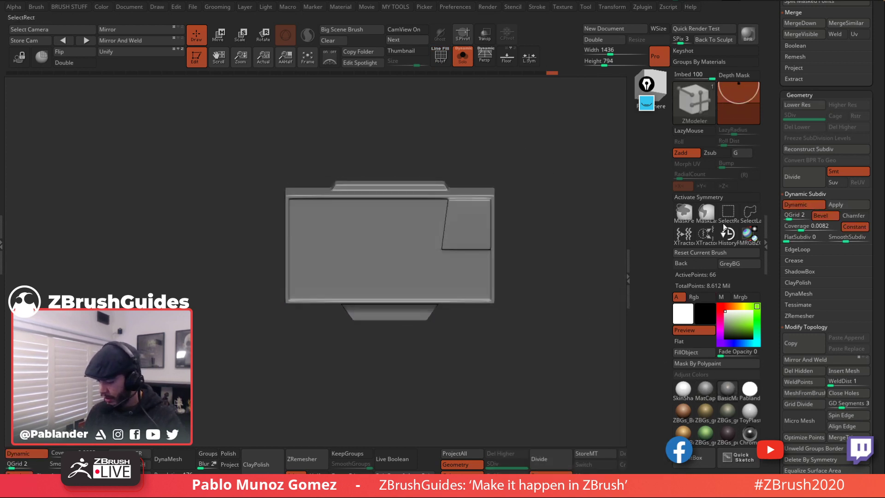
pyautogui.moveTo(805, 226); pyautogui.dragTo(800, 227)
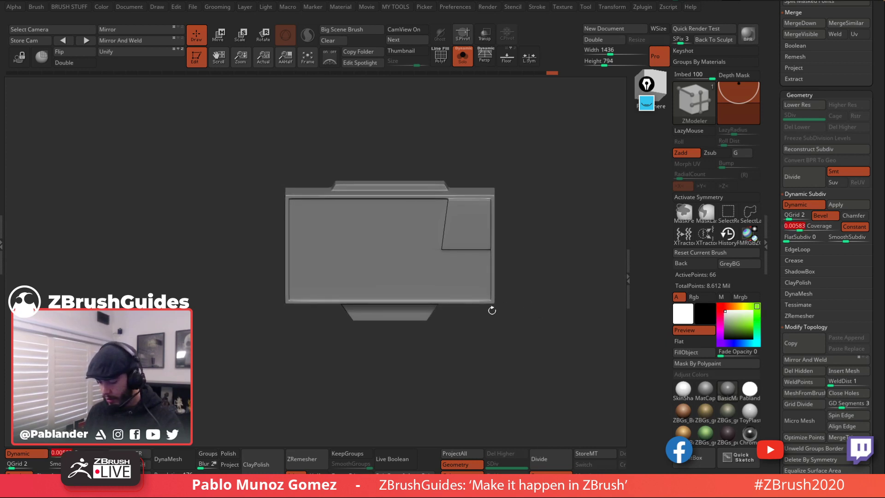
pyautogui.moveTo(527, 279); pyautogui.dragTo(547, 249)
pyautogui.moveTo(559, 195)
pyautogui.mouseDown()
pyautogui.moveTo(564, 188)
pyautogui.moveTo(559, 194)
pyautogui.moveTo(549, 185)
pyautogui.mouseUp()
# Step: Insert edge loops just inside both vertical divisions of the box's front and one just below its horizontal division, then hide polyframes
pyautogui.hotkey('shift', 'f')
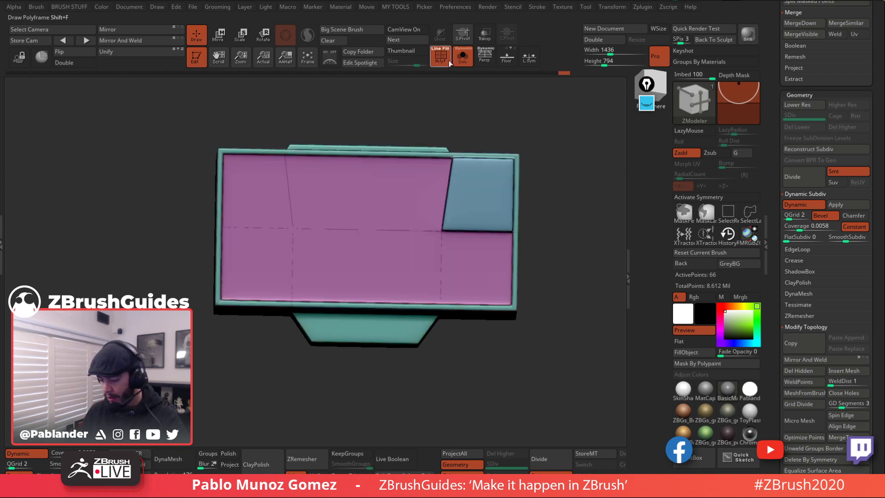
pyautogui.moveTo(537, 217); pyautogui.dragTo(545, 222)
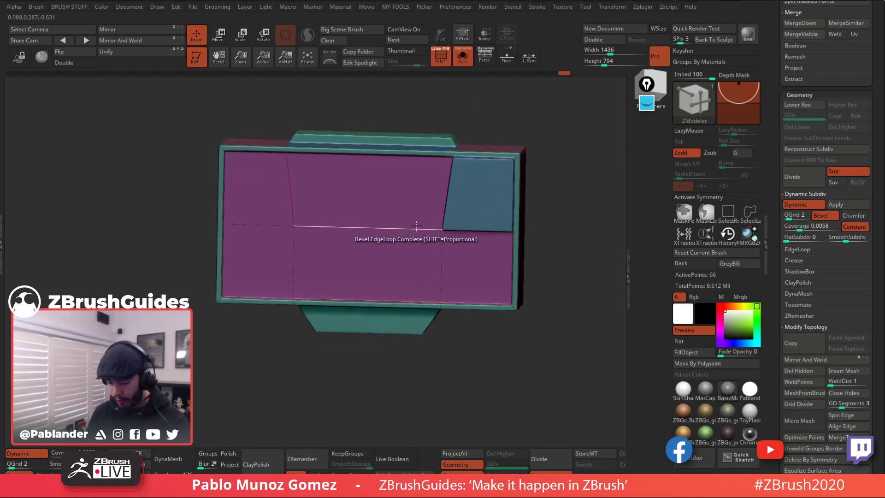
pyautogui.press('space')
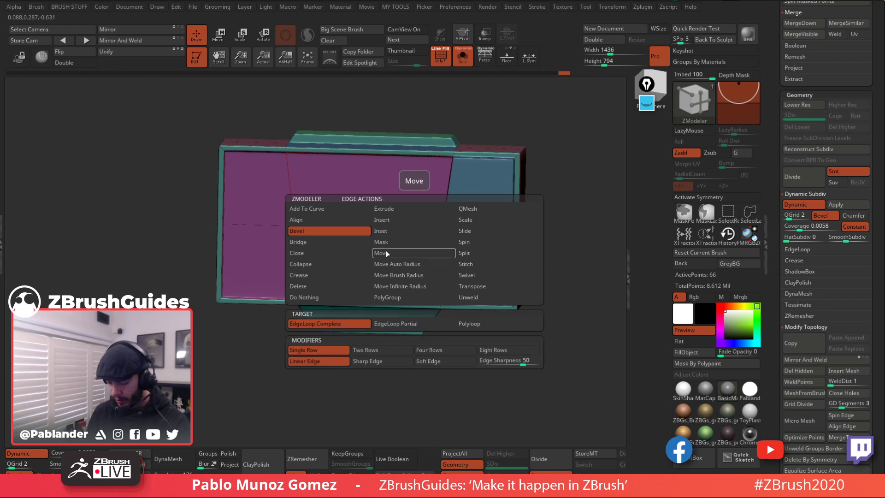
pyautogui.click(400, 220)
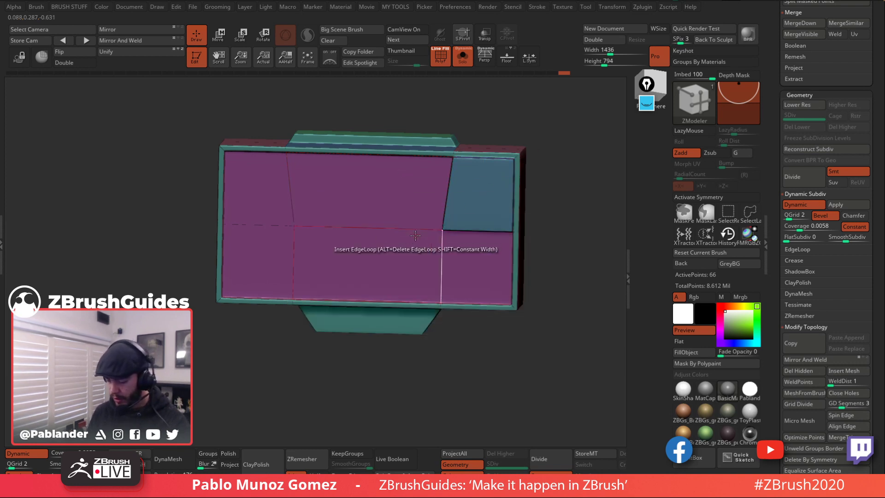
pyautogui.click(424, 229)
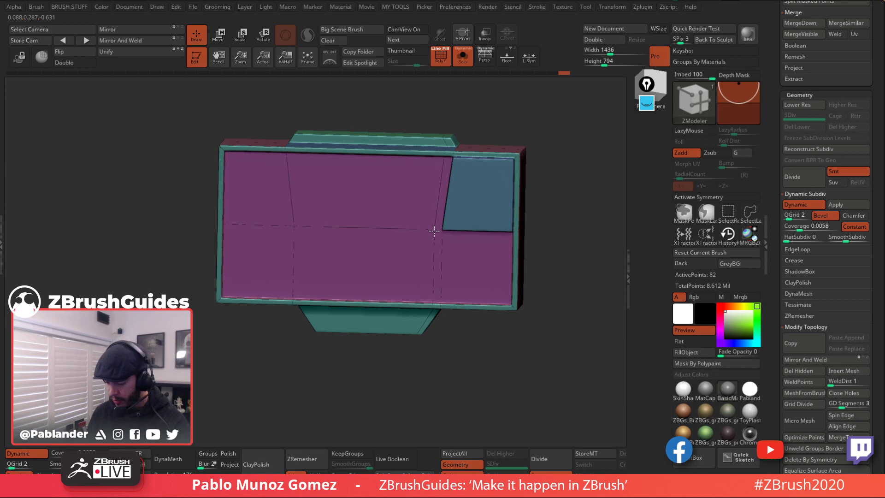
pyautogui.click(313, 230)
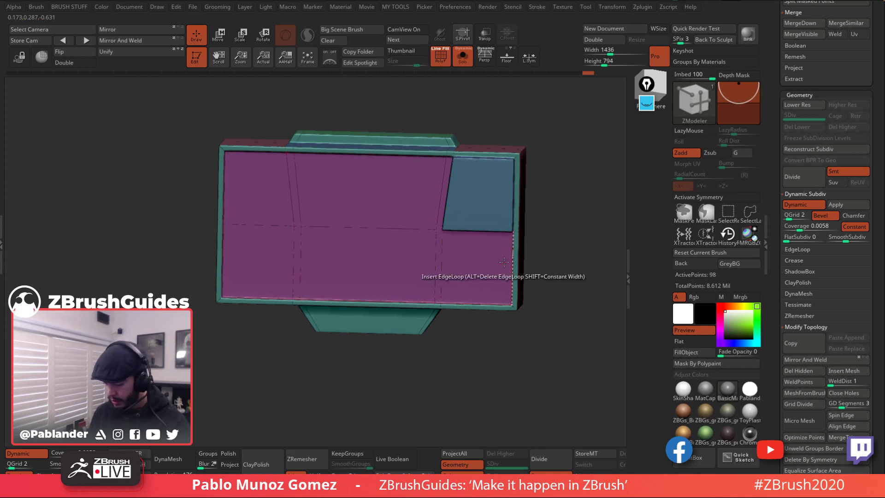
pyautogui.click(443, 262)
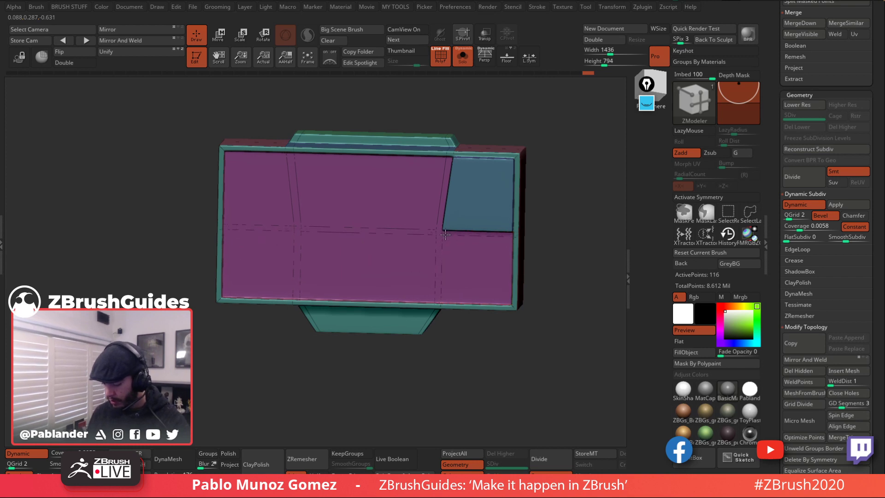
pyautogui.hotkey('shift', 'f')
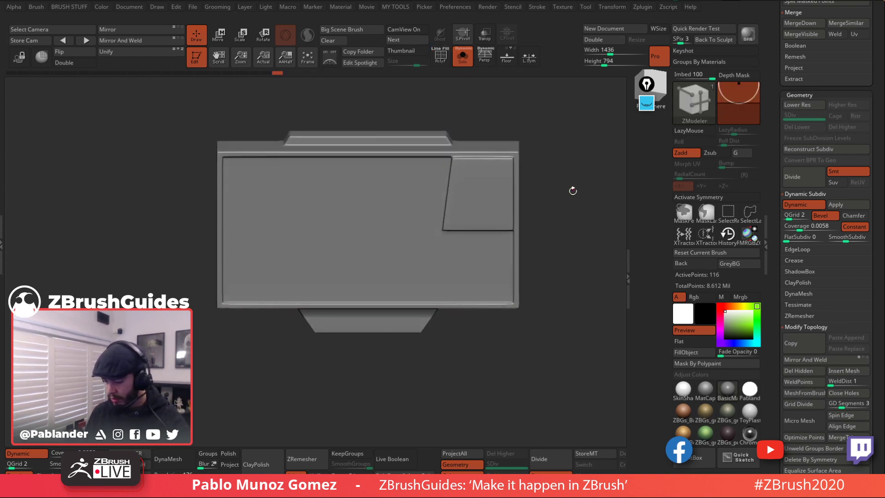
pyautogui.moveTo(573, 189)
pyautogui.mouseDown()
pyautogui.moveTo(565, 215)
pyautogui.moveTo(577, 215)
pyautogui.moveTo(534, 254)
pyautogui.moveTo(568, 206)
pyautogui.mouseUp()
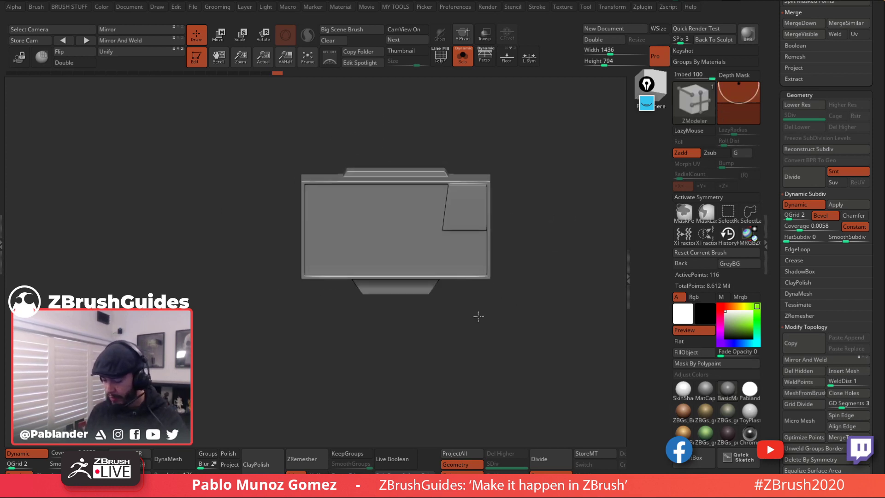
pyautogui.keyDown('alt'); pyautogui.moveTo(480, 317); pyautogui.dragTo(487, 305); pyautogui.keyUp('alt')
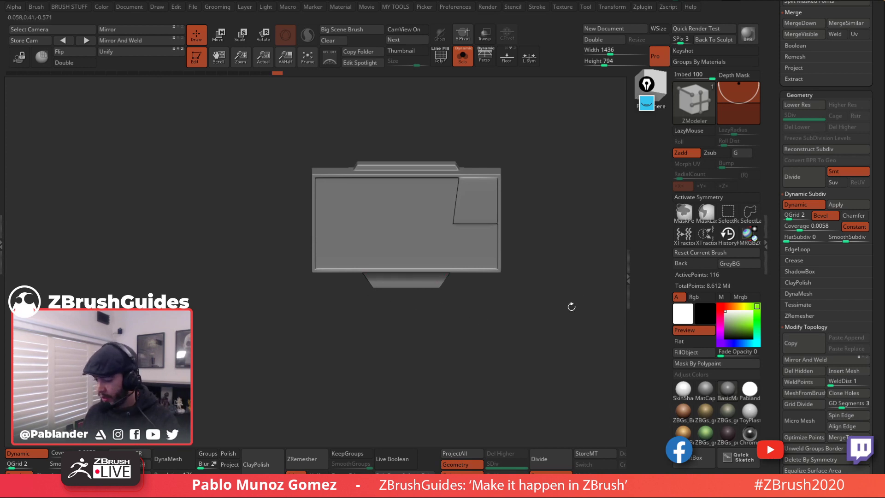
# Step: Switch from the chest box to the Cylinder3D primitive and display its polyframe
pyautogui.scroll(10, 776, 228)
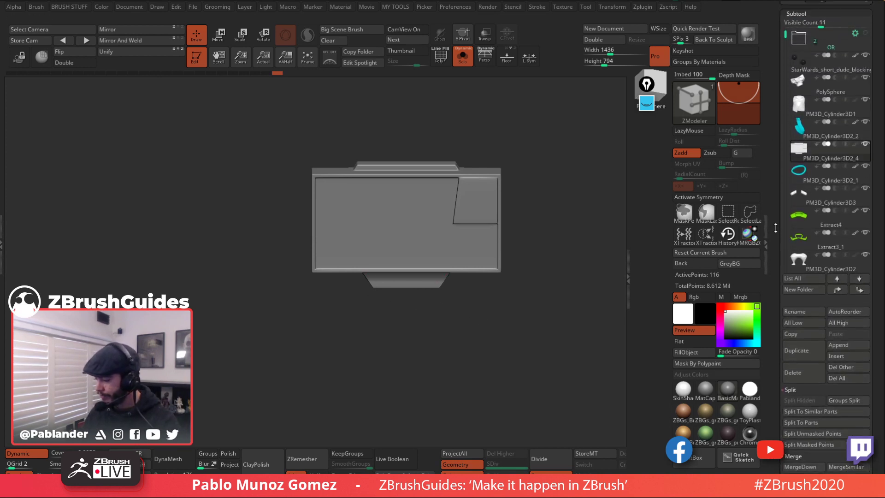
pyautogui.scroll(8, 776, 227)
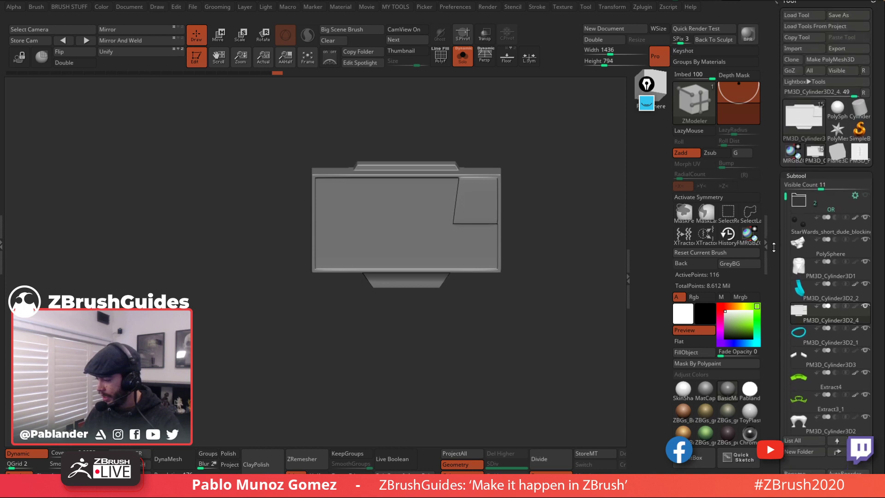
pyautogui.click(859, 114)
pyautogui.keyDown('ctrl'); pyautogui.moveTo(506, 236); pyautogui.dragTo(475, 126, button='right'); pyautogui.keyUp('ctrl')
pyautogui.keyDown('alt'); pyautogui.moveTo(539, 202); pyautogui.dragTo(509, 209, button='right'); pyautogui.keyUp('alt')
pyautogui.moveTo(509, 209); pyautogui.dragTo(521, 241, button='right')
pyautogui.hotkey('shift', 'f')
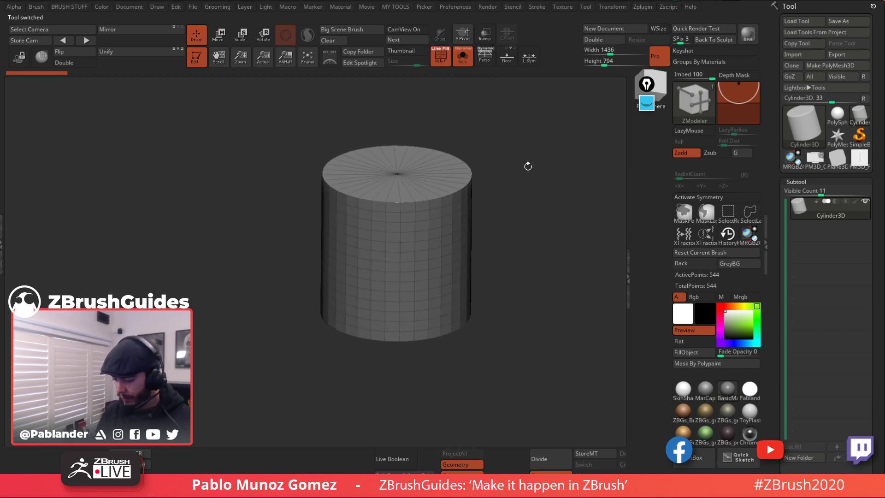
pyautogui.moveTo(527, 166); pyautogui.dragTo(530, 200, button='right')
pyautogui.click(814, 159)
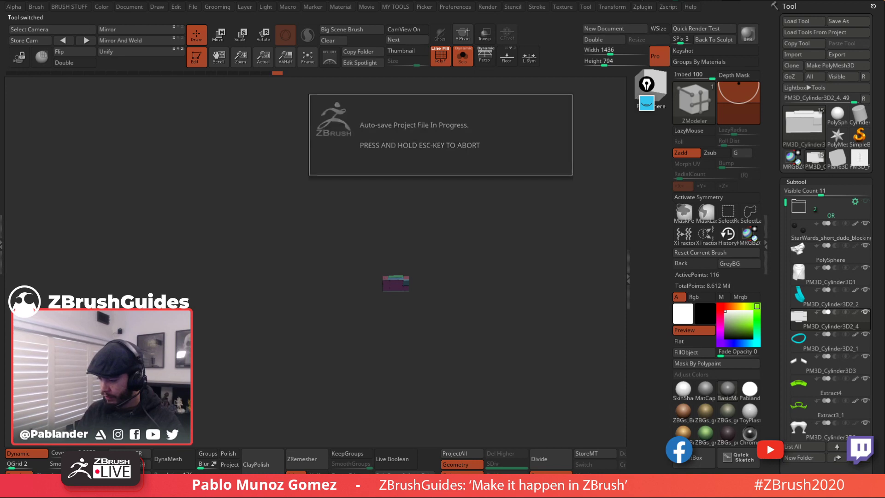
pyautogui.click(860, 118)
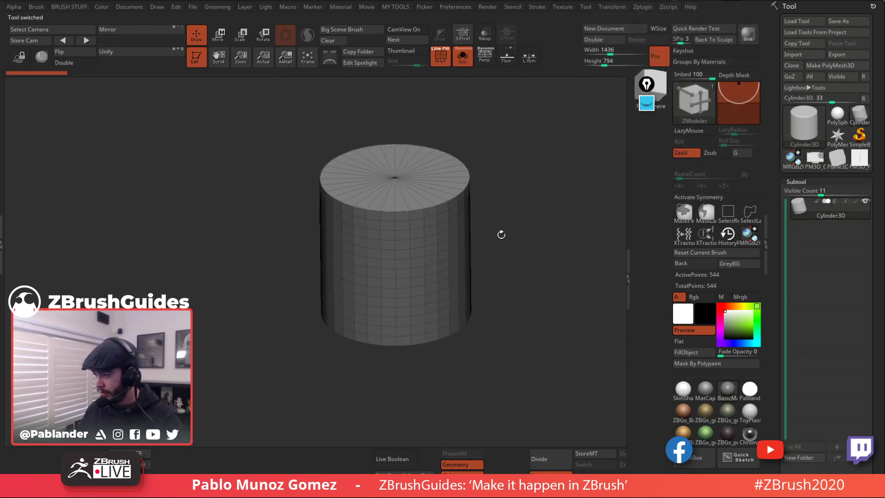
pyautogui.moveTo(501, 235); pyautogui.dragTo(527, 248)
# Step: Initialize the cylinder with a VDivide of 4 and an HDivide of 16
pyautogui.scroll(-10, 802, 217)
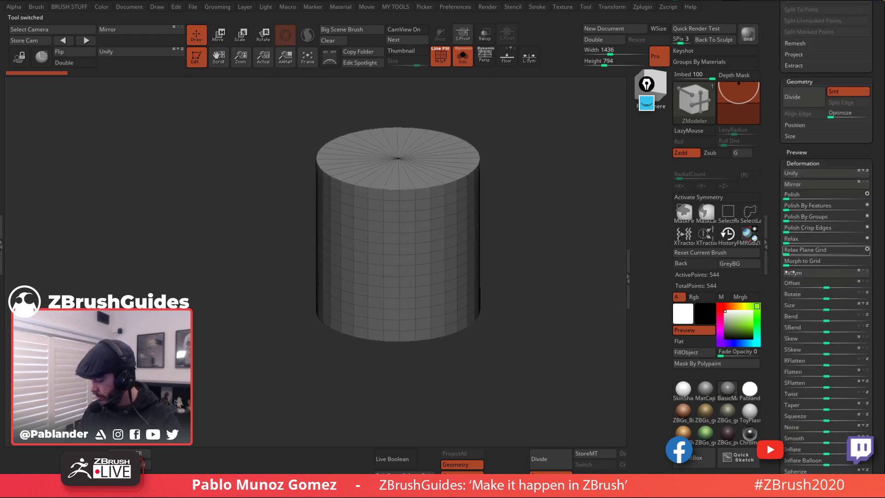
pyautogui.click(797, 90)
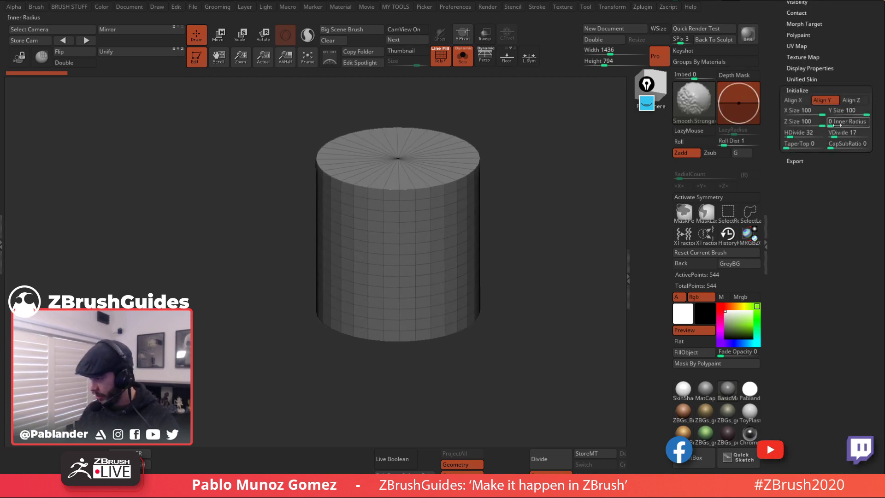
pyautogui.scroll(1, 857, 153)
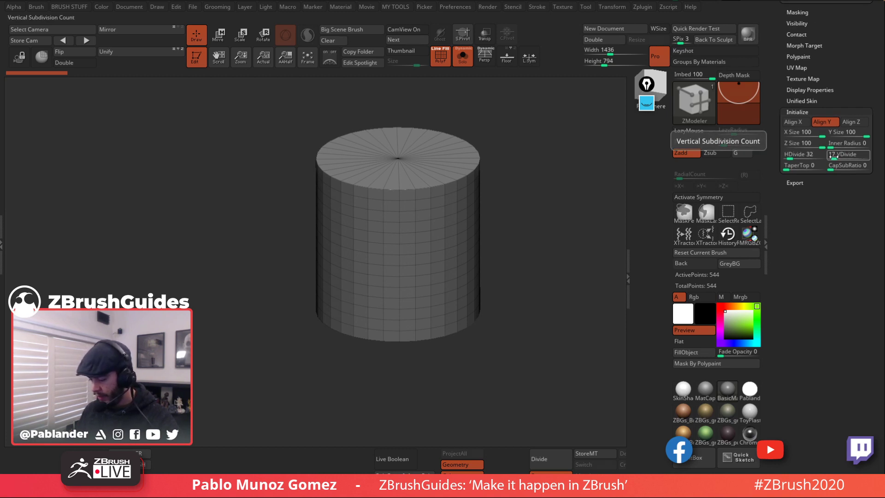
pyautogui.moveTo(834, 156); pyautogui.dragTo(833, 157)
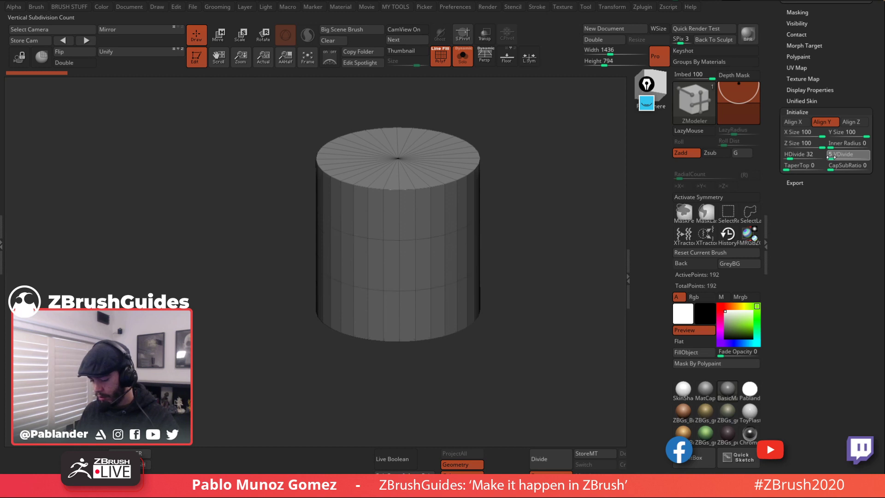
pyautogui.moveTo(831, 157); pyautogui.dragTo(832, 157)
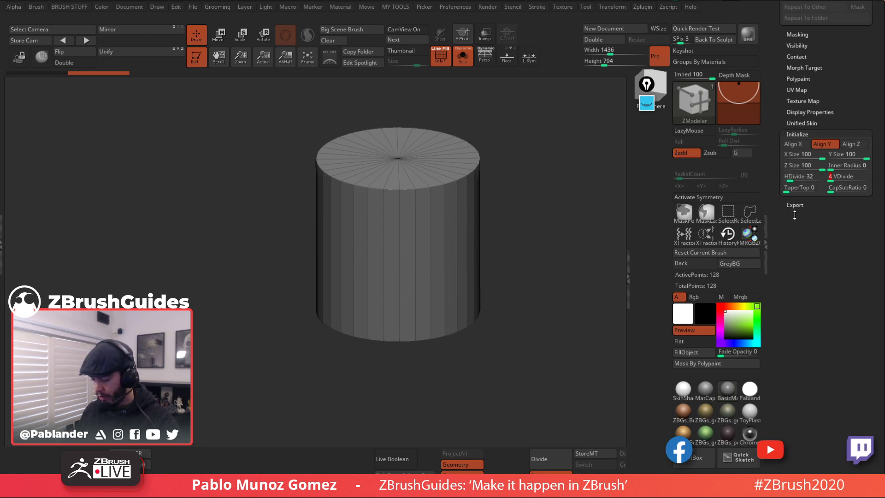
pyautogui.click(789, 180)
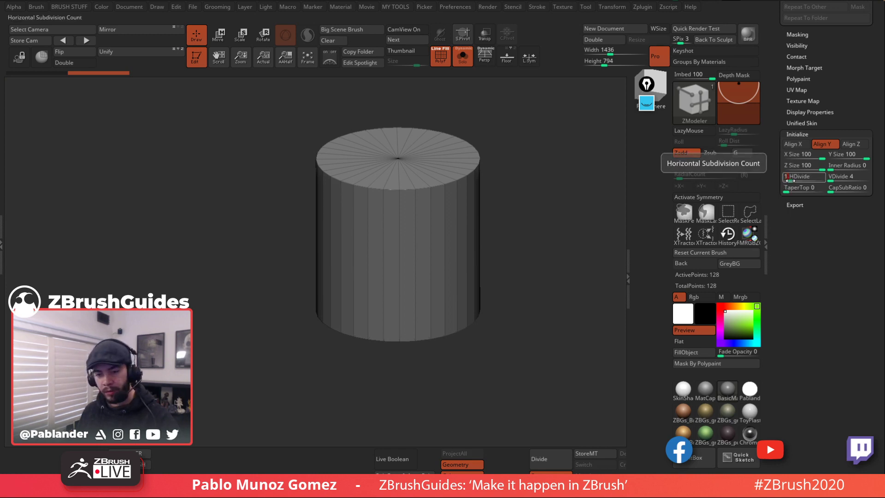
pyautogui.press('Return')
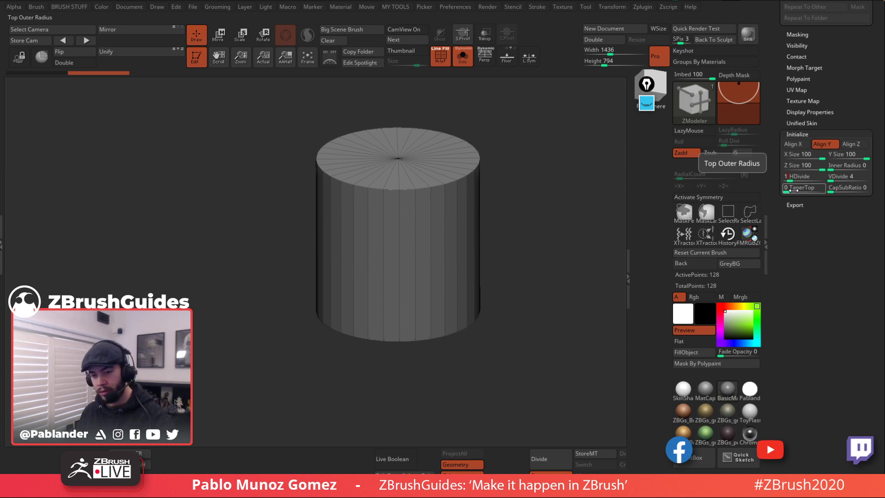
pyautogui.press('Return')
# Step: Convert the cylinder to a PolyMesh3D and apply the SkinShade material
pyautogui.moveTo(815, 98); pyautogui.dragTo(800, 264)
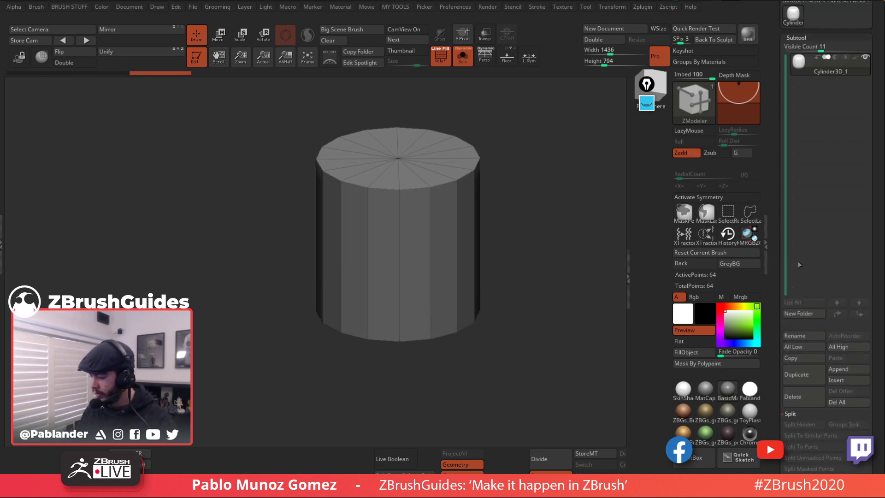
pyautogui.moveTo(773, 70); pyautogui.dragTo(774, 235)
pyautogui.click(834, 65)
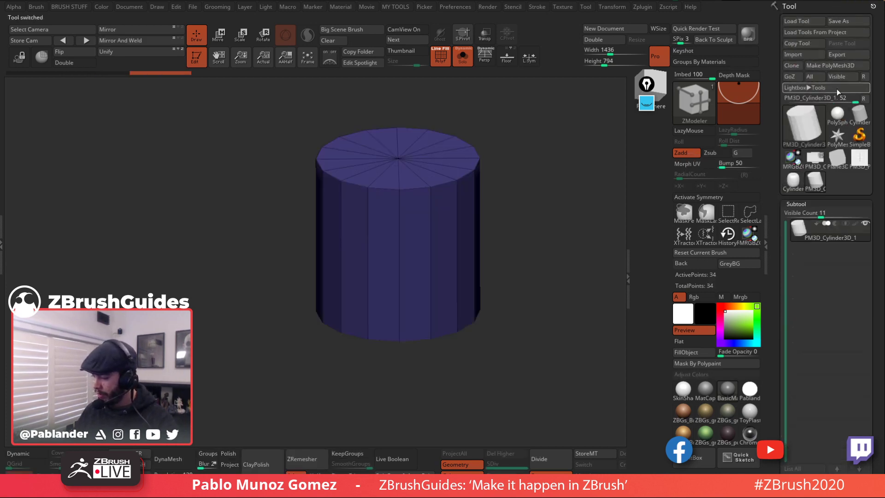
pyautogui.click(687, 394)
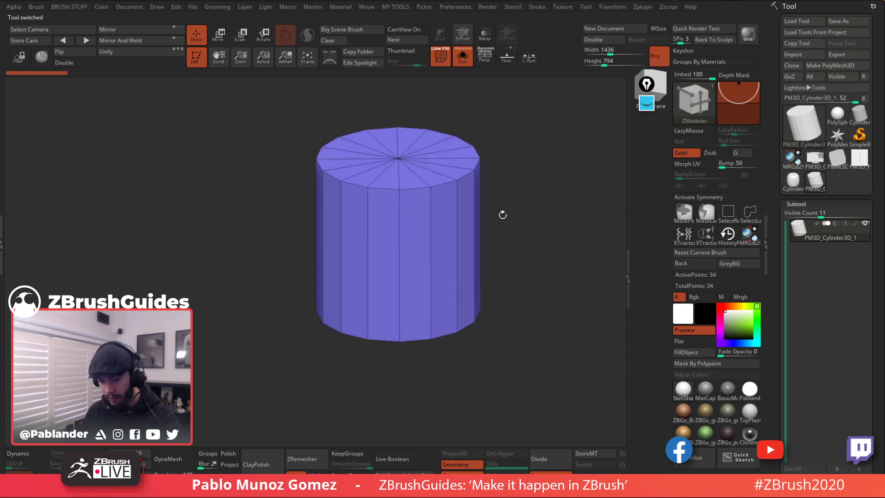
# Step: Scale the cylinder down along its vertical axis to make a short disc
pyautogui.moveTo(502, 215); pyautogui.dragTo(520, 228)
pyautogui.press('w')
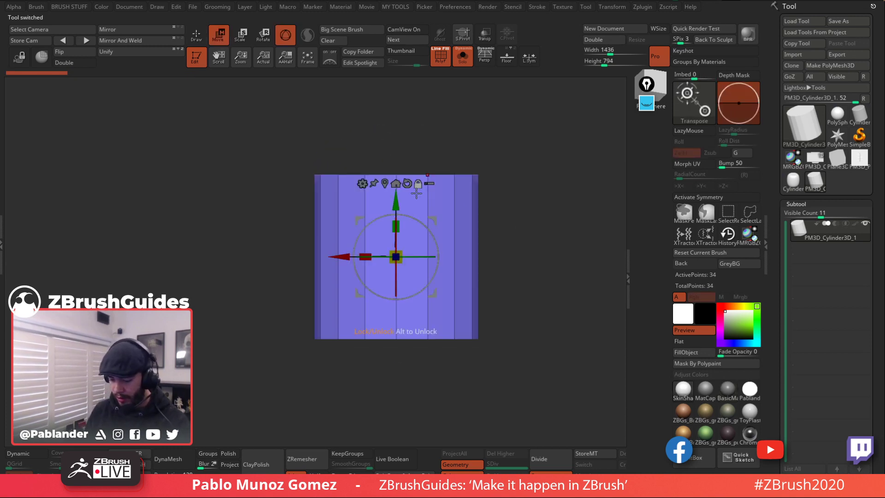
pyautogui.moveTo(396, 226); pyautogui.dragTo(406, 302)
pyautogui.moveTo(508, 217); pyautogui.dragTo(483, 196)
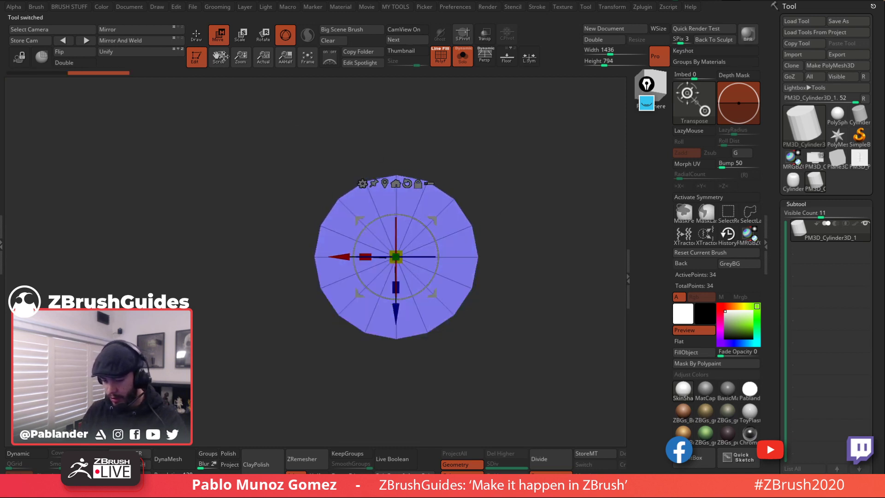
# Step: Mark all faces of the disc's cap and QMesh them outward together to add a thin band
pyautogui.press('q')
pyautogui.moveTo(478, 164); pyautogui.dragTo(507, 174)
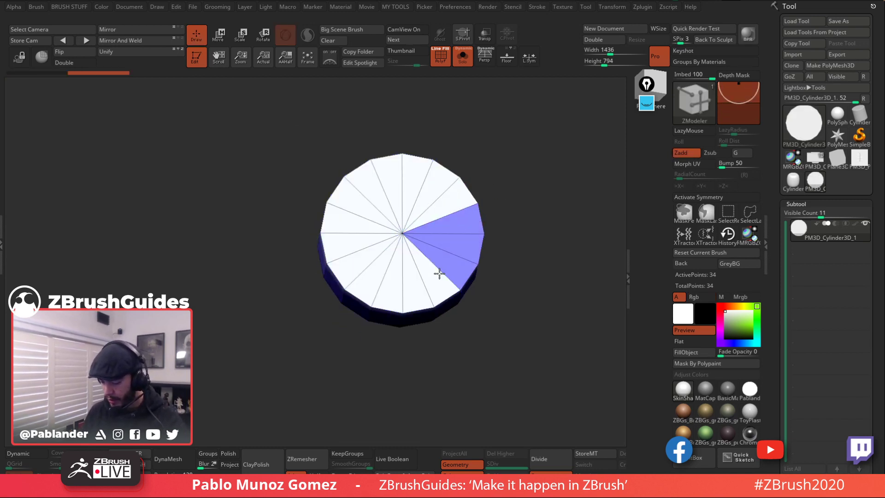
pyautogui.moveTo(460, 216); pyautogui.dragTo(467, 173)
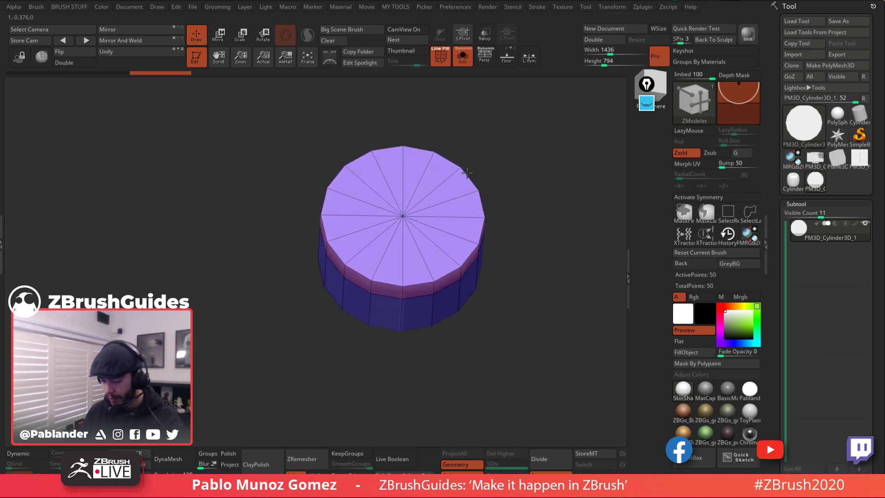
# Step: Scale the cap's entire polygroup inward with ZModeler to turn the thin band into a wide sloped rim
pyautogui.press('space')
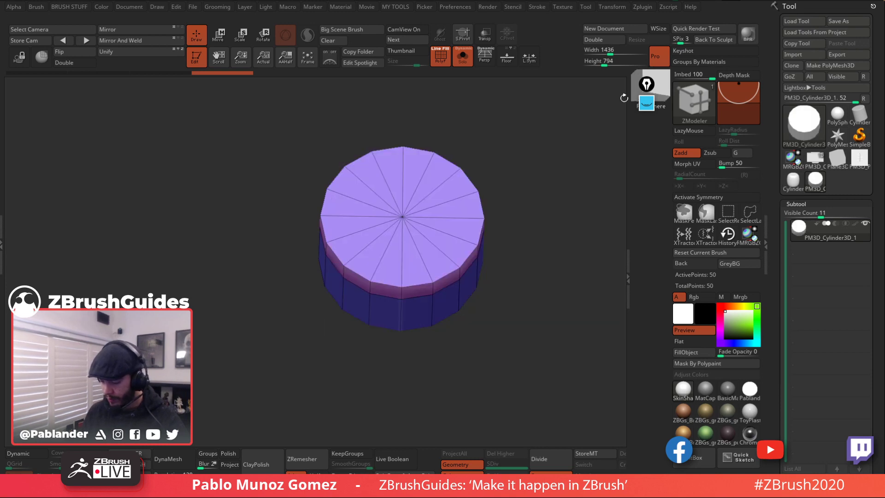
pyautogui.press('space')
pyautogui.click(504, 120)
pyautogui.moveTo(593, 132); pyautogui.dragTo(450, 192)
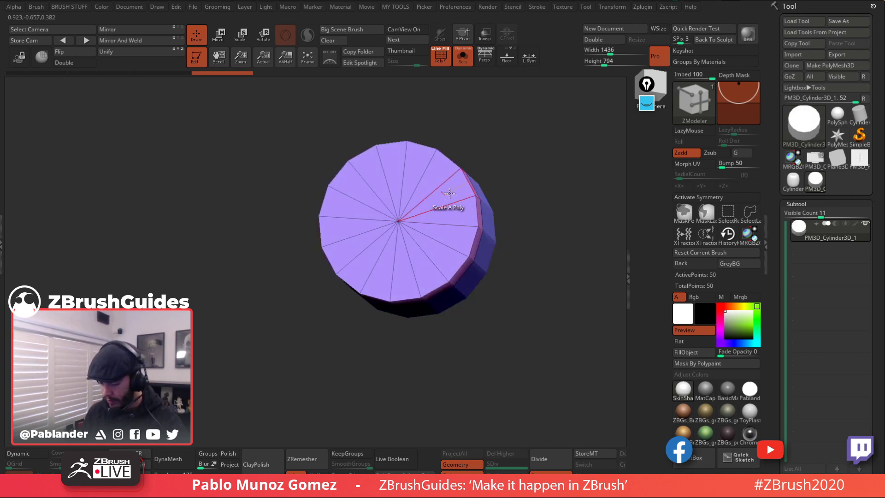
pyautogui.press('space')
pyautogui.click(530, 235)
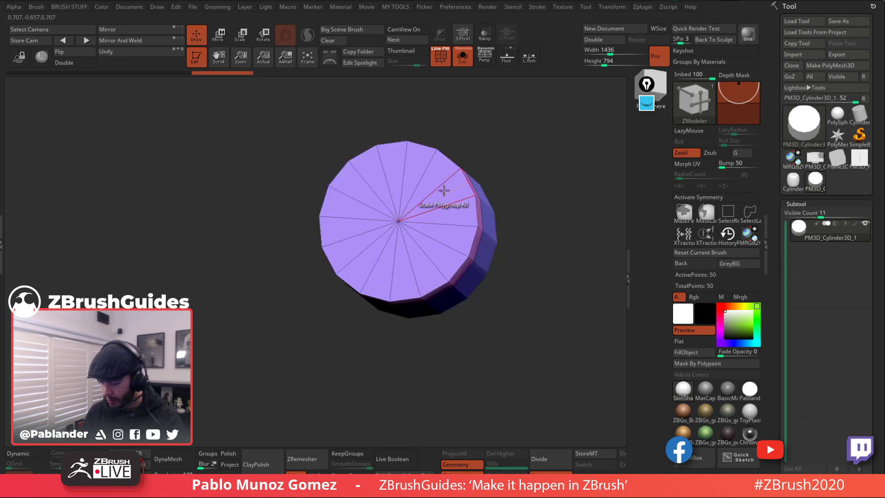
pyautogui.moveTo(513, 162); pyautogui.dragTo(525, 160)
pyautogui.rightClick(512, 171)
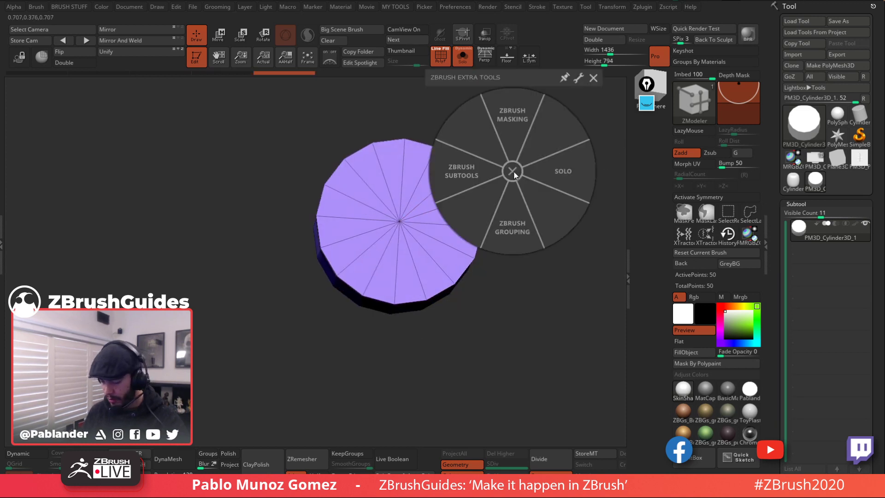
pyautogui.moveTo(450, 192); pyautogui.dragTo(423, 213, button='right')
pyautogui.moveTo(410, 221); pyautogui.dragTo(411, 198)
# Step: QMesh the central cap using Polygroup All to raise it slightly above the sloped rim
pyautogui.moveTo(507, 185)
pyautogui.mouseDown()
pyautogui.moveTo(518, 130)
pyautogui.moveTo(503, 191)
pyautogui.mouseUp()
pyautogui.press('space')
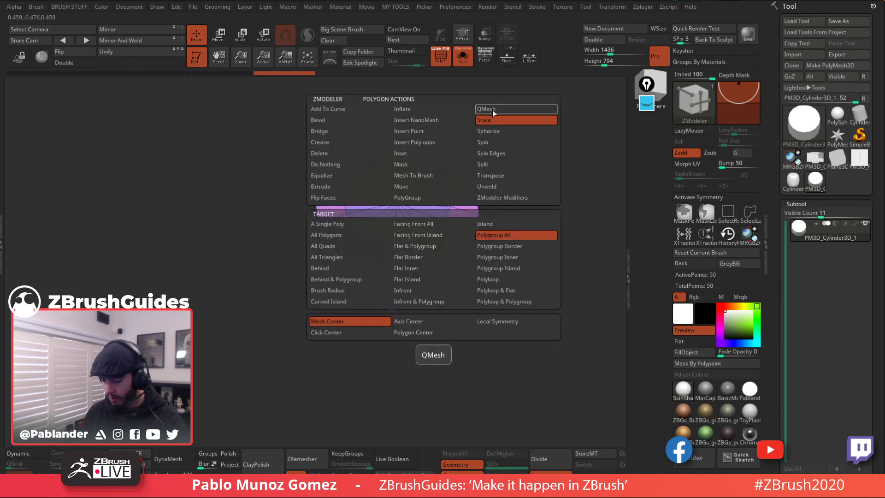
pyautogui.click(492, 110)
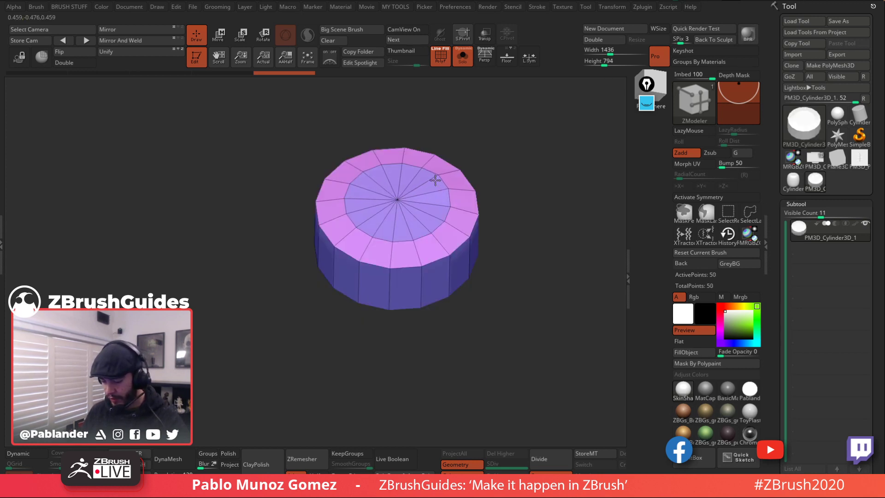
pyautogui.click(435, 182)
pyautogui.press('space')
pyautogui.click(433, 187)
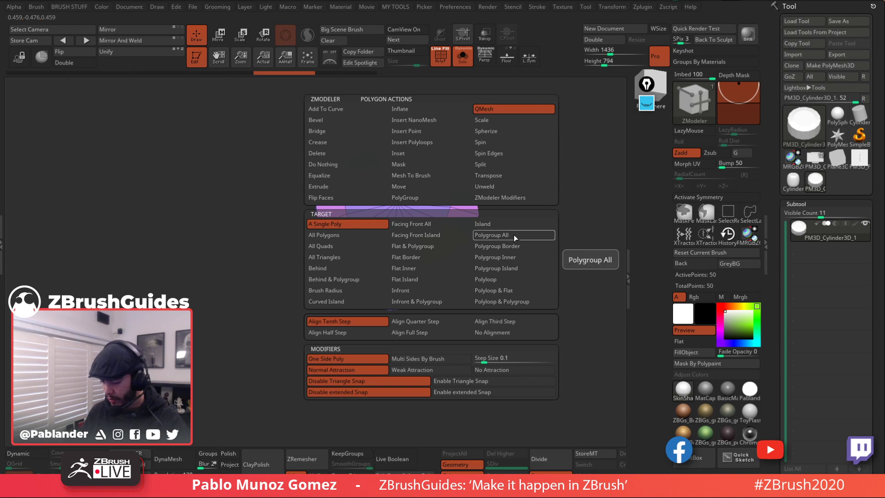
pyautogui.click(493, 235)
pyautogui.moveTo(435, 183); pyautogui.dragTo(434, 181)
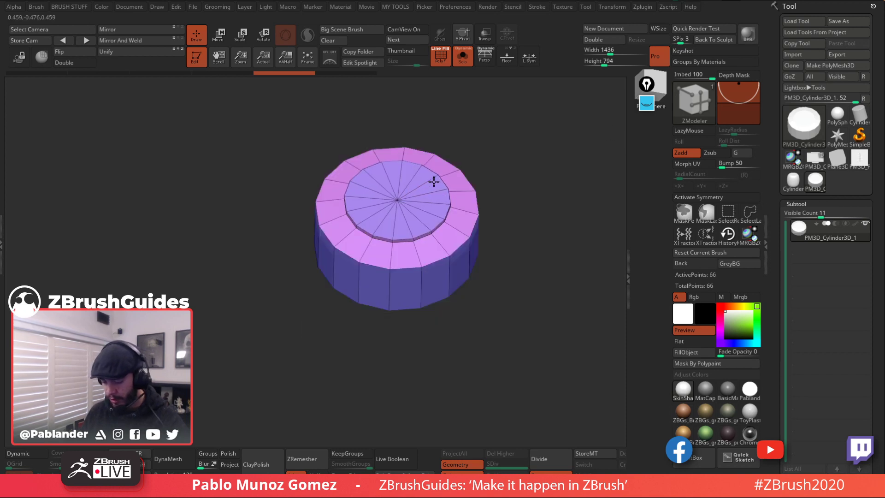
pyautogui.hotkey('ctrl', 'z')
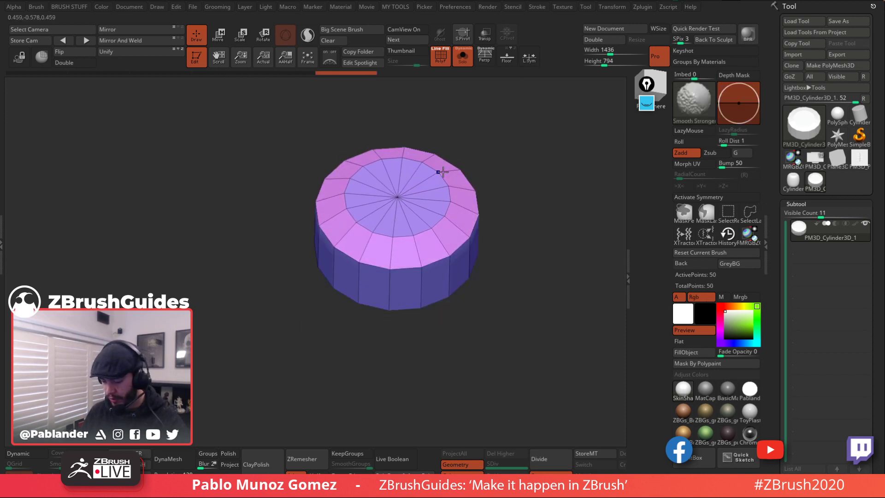
pyautogui.moveTo(436, 181); pyautogui.dragTo(437, 173)
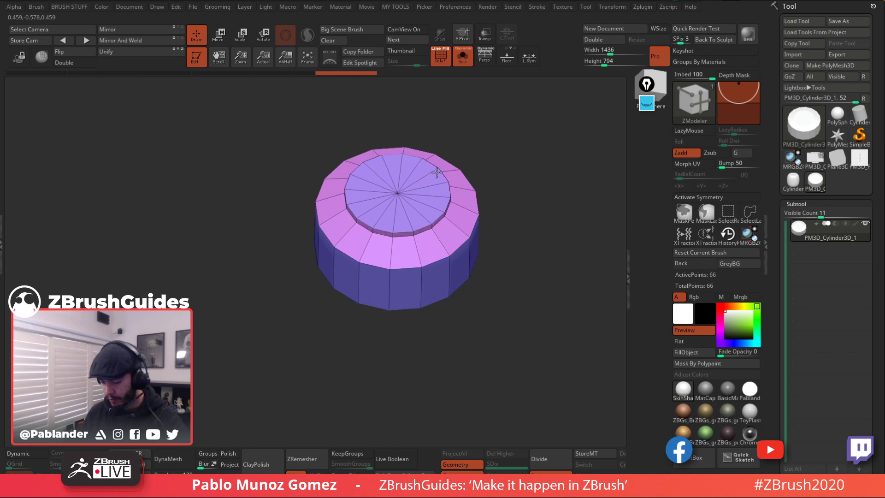
# Step: Inset the raised central cap using Polygroup All to form a smaller inner disc with a narrow border
pyautogui.moveTo(486, 140); pyautogui.dragTo(438, 192)
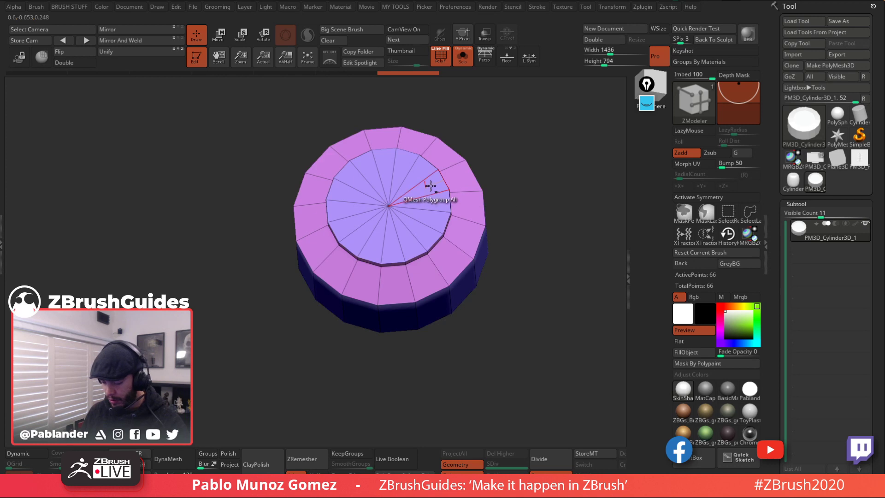
pyautogui.press('space')
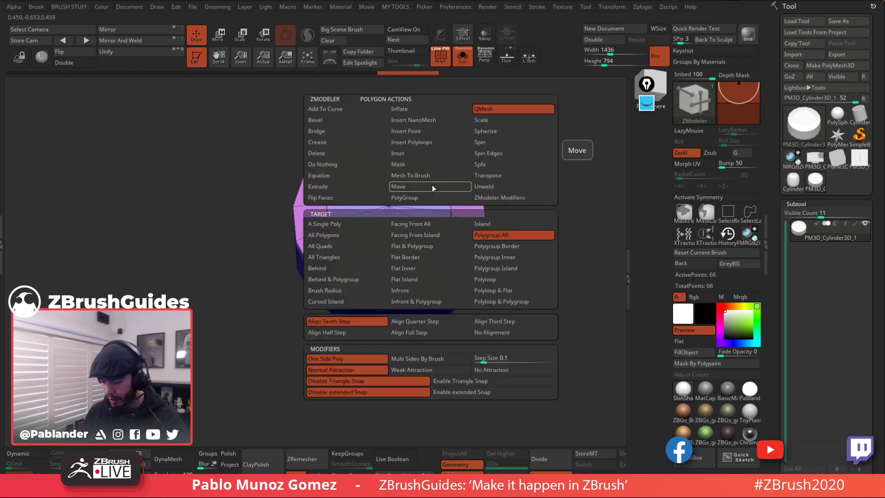
pyautogui.click(432, 154)
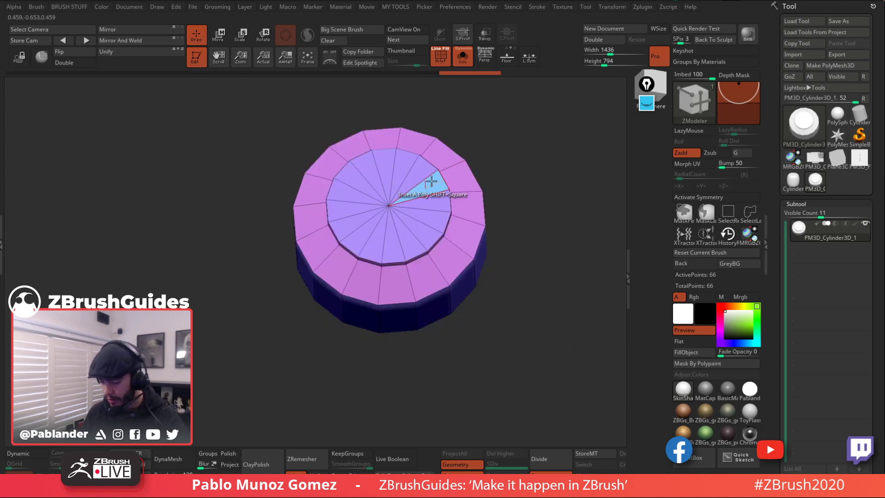
pyautogui.press('ctrl')
pyautogui.press('space')
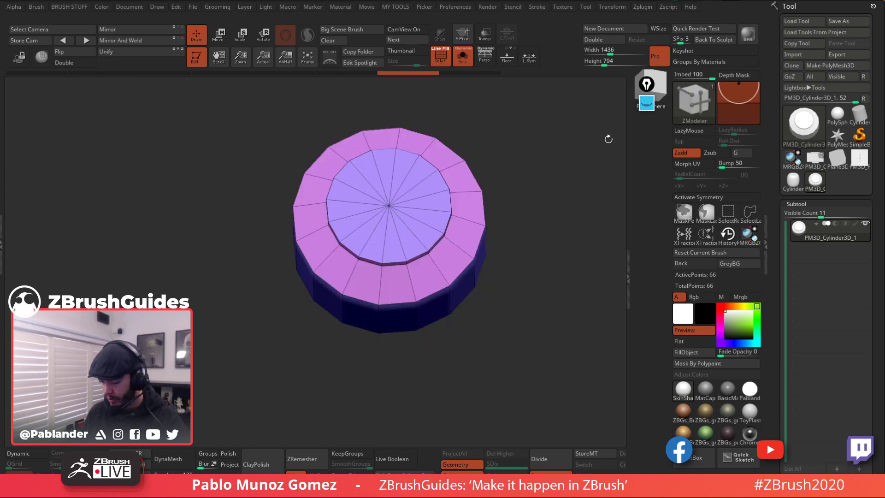
pyautogui.moveTo(433, 184); pyautogui.dragTo(422, 190)
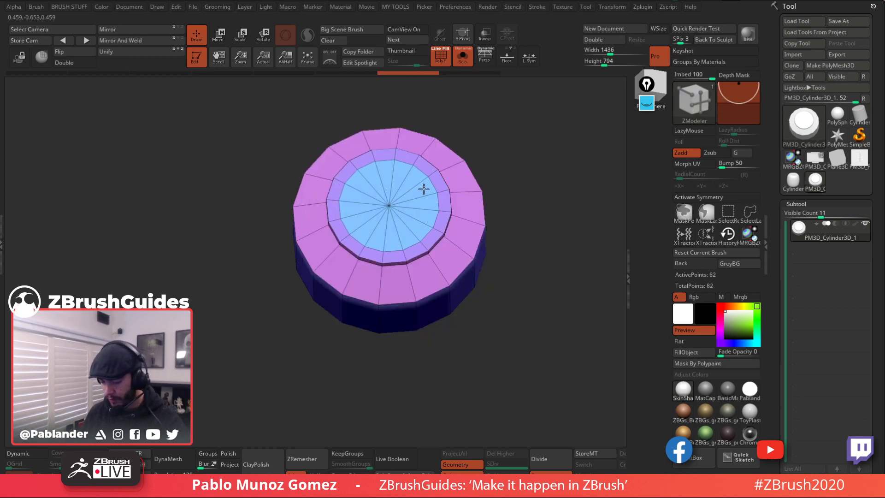
# Step: QMesh the inner disc downward using Polygroup All to sink it below its narrow border
pyautogui.moveTo(500, 188); pyautogui.dragTo(487, 173)
pyautogui.press('space')
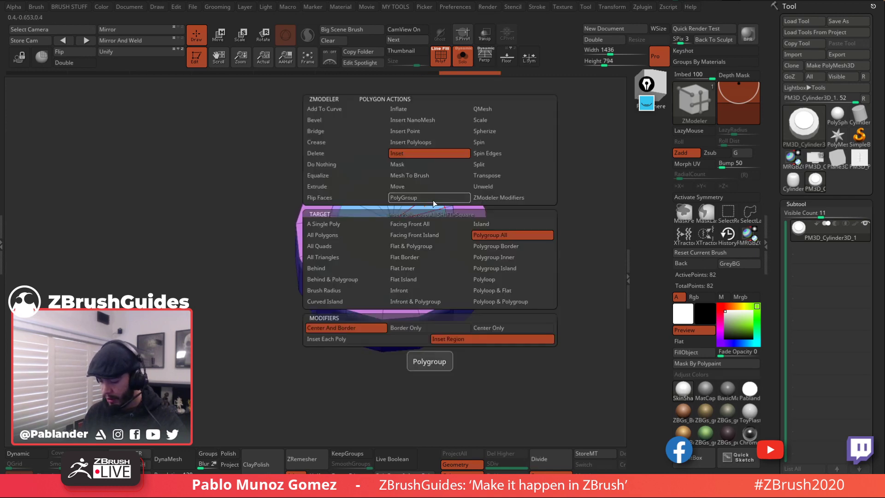
pyautogui.click(425, 155)
pyautogui.click(512, 110)
pyautogui.moveTo(563, 174); pyautogui.dragTo(445, 188)
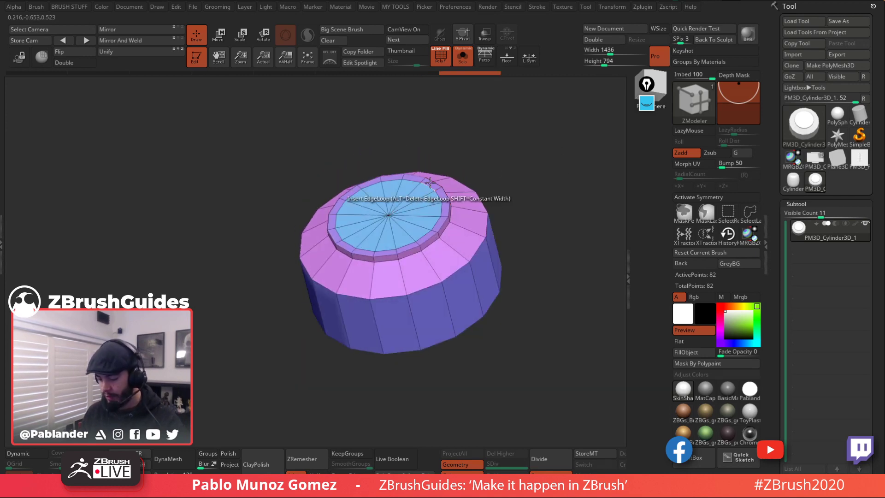
pyautogui.keyDown('alt'); pyautogui.moveTo(495, 152); pyautogui.dragTo(521, 151); pyautogui.keyUp('alt')
pyautogui.moveTo(419, 190); pyautogui.dragTo(419, 205)
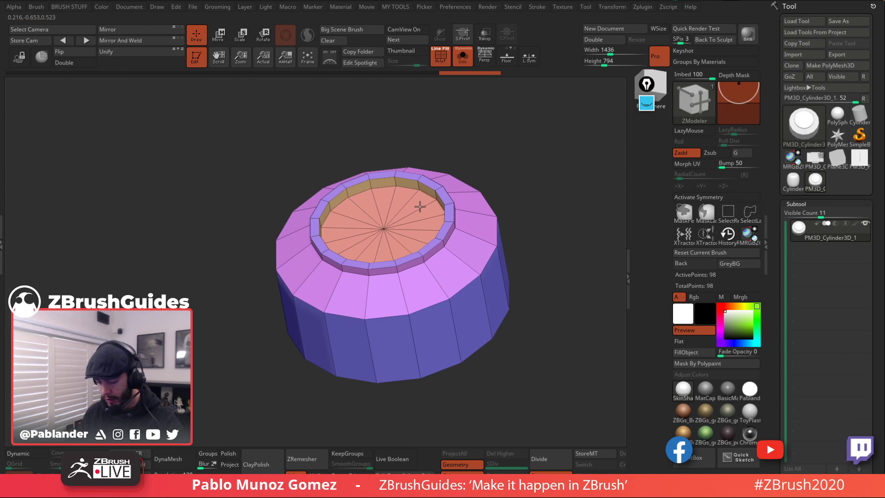
# Step: Inset the recessed floor using Polygroup All to leave a very thin border around it
pyautogui.moveTo(448, 150); pyautogui.dragTo(466, 178)
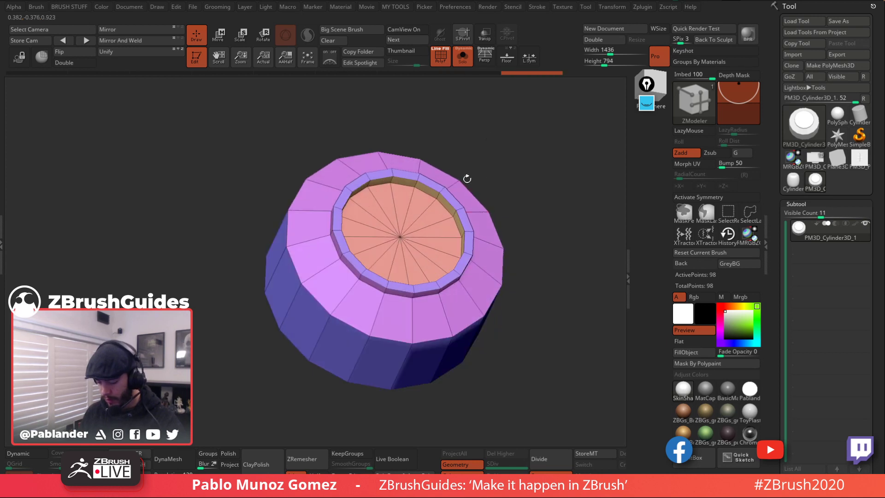
pyautogui.moveTo(539, 168); pyautogui.dragTo(519, 177)
pyautogui.press('space')
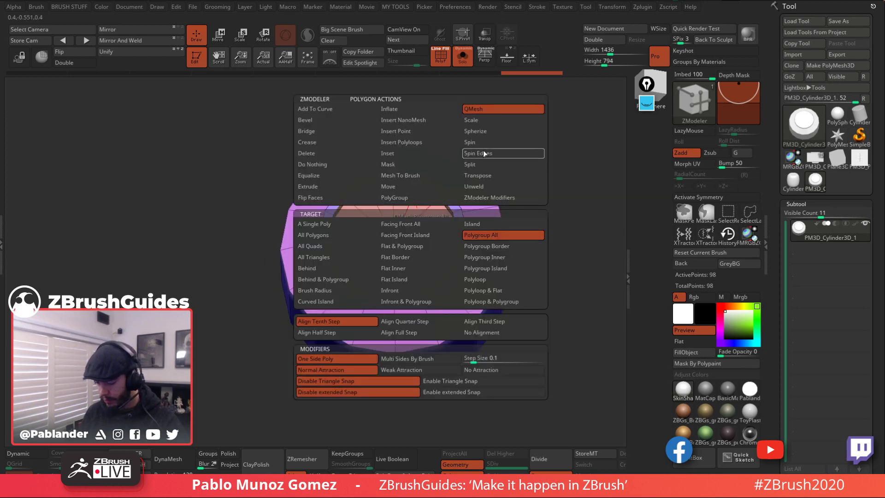
pyautogui.click(400, 142)
pyautogui.click(423, 198)
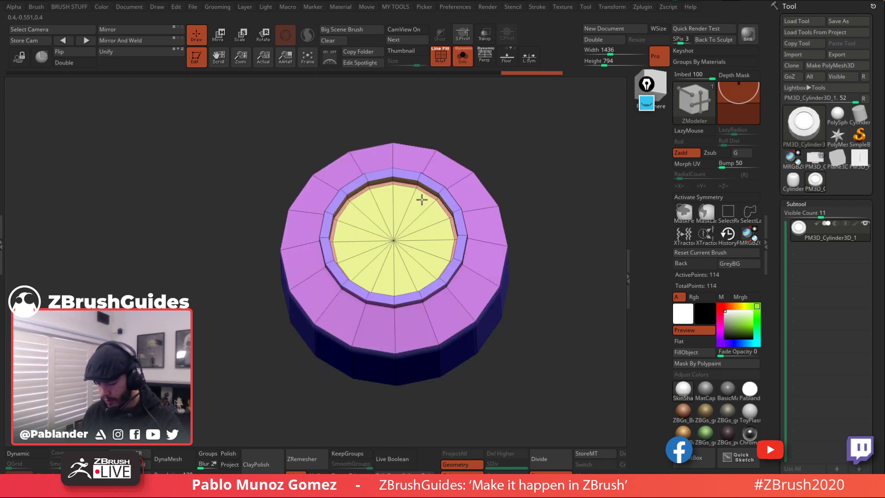
# Step: QMesh the inset floor using Polygroup All to raise it slightly, and inset it again to form another narrow ring
pyautogui.press('space')
pyautogui.click(486, 113)
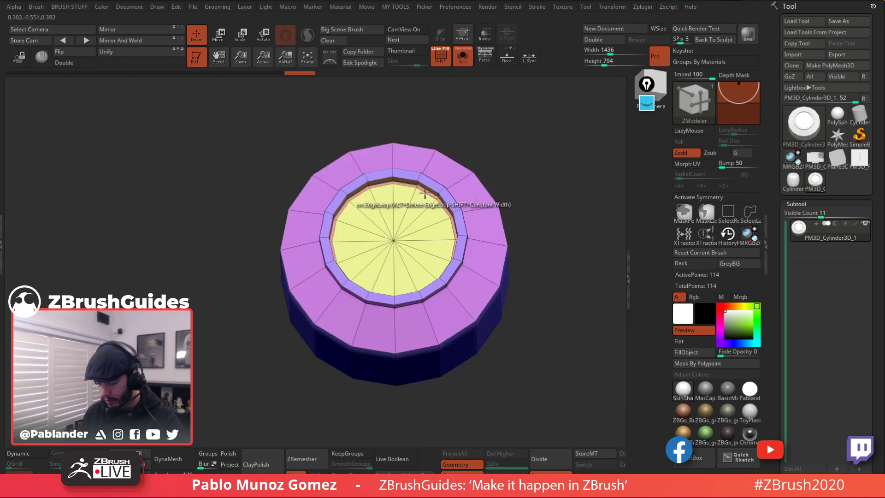
pyautogui.click(422, 195)
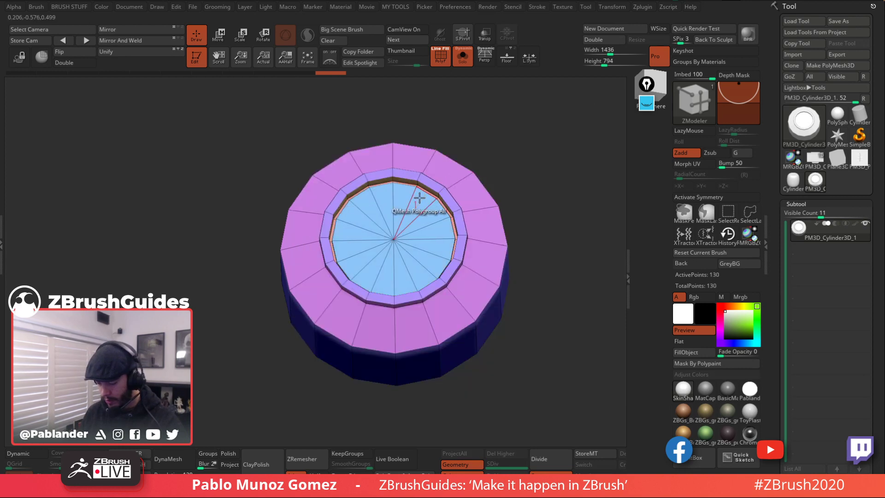
pyautogui.press('space')
pyautogui.click(417, 154)
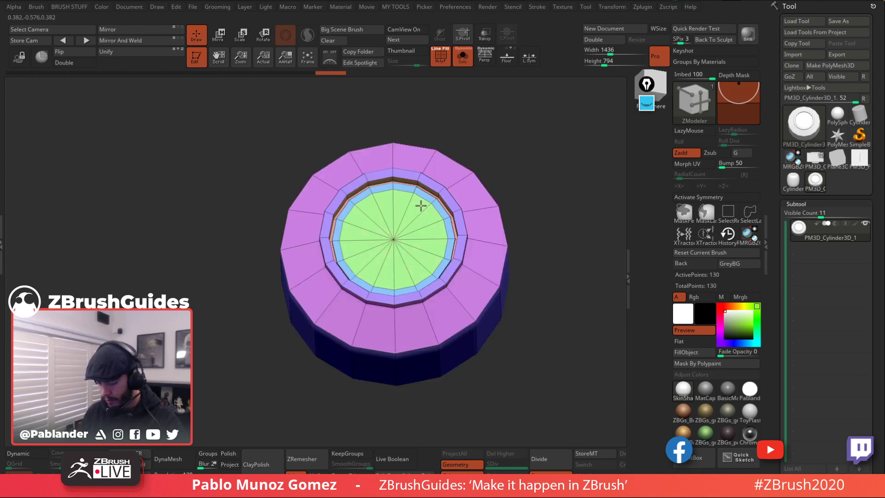
pyautogui.moveTo(421, 206); pyautogui.dragTo(420, 205)
# Step: QMesh the central disc downward using Polygroup All to cut a deep round well inside the rings
pyautogui.press('space')
pyautogui.click(520, 112)
pyautogui.moveTo(457, 226); pyautogui.dragTo(453, 196, button='right')
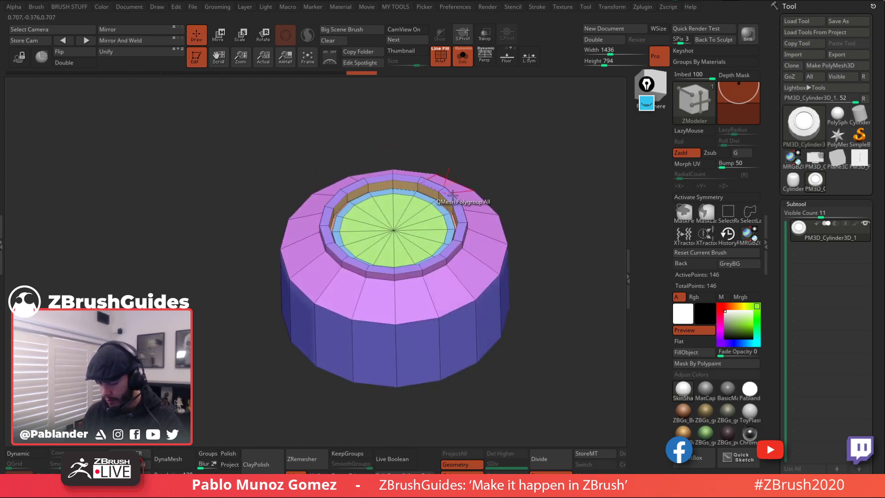
pyautogui.moveTo(422, 208); pyautogui.dragTo(415, 230)
pyautogui.moveTo(481, 181); pyautogui.dragTo(522, 245)
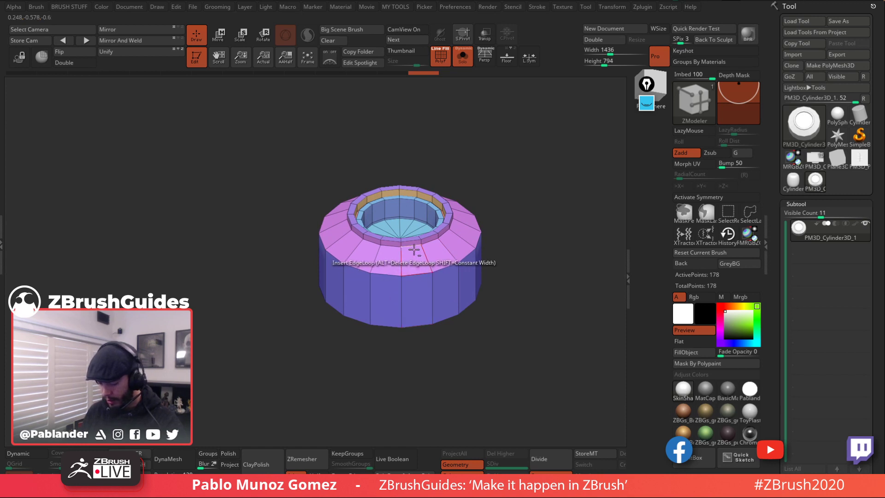
# Step: Mark a single front face of the sloped rim and QMesh it outward to form a low raised block
pyautogui.moveTo(534, 189); pyautogui.dragTo(529, 235)
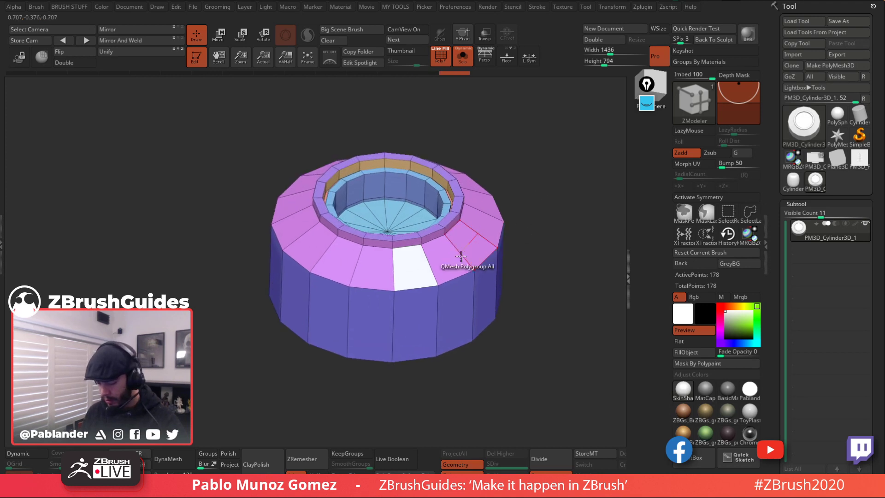
pyautogui.moveTo(413, 257); pyautogui.dragTo(496, 211)
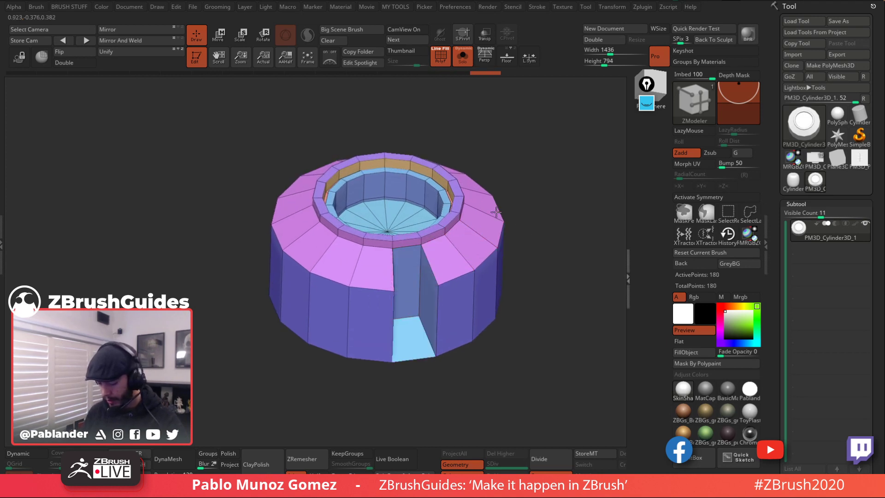
pyautogui.hotkey('ctrl', 'z')
pyautogui.moveTo(414, 258); pyautogui.dragTo(440, 237)
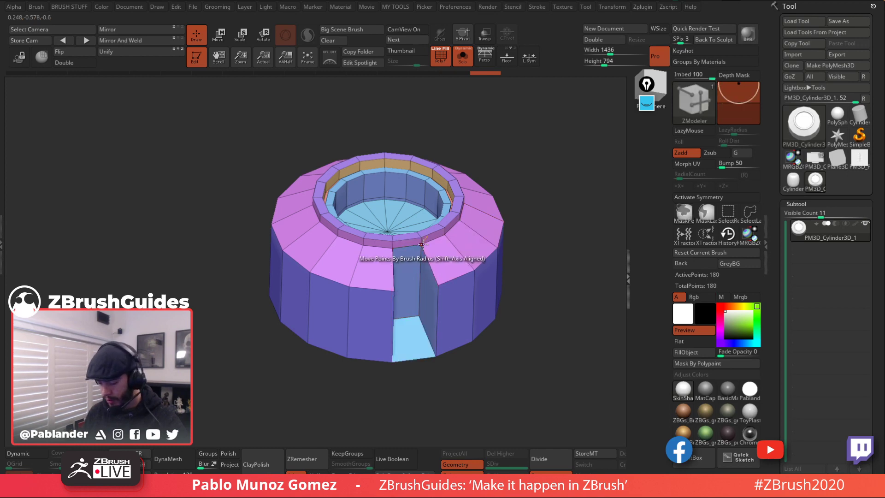
pyautogui.hotkey('ctrl', 'z')
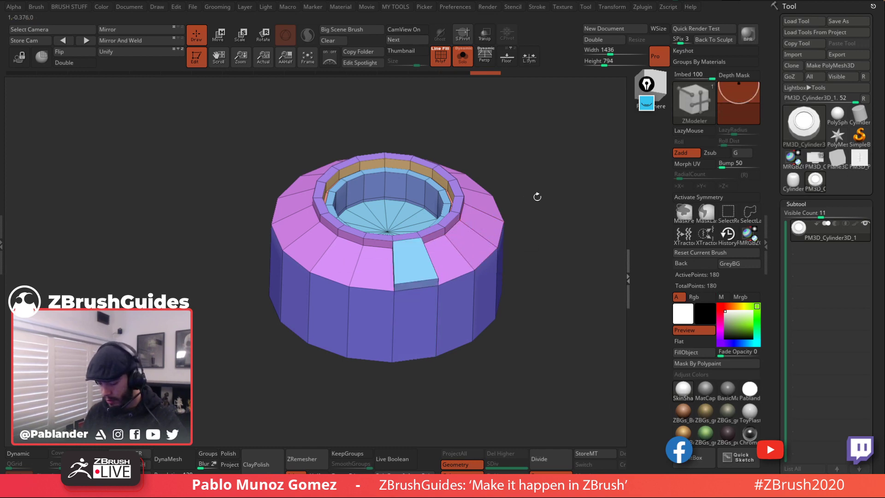
# Step: Mark the block's faces and the side face below, and QMesh them outward into a raised strip running down the side
pyautogui.moveTo(537, 197); pyautogui.dragTo(541, 226)
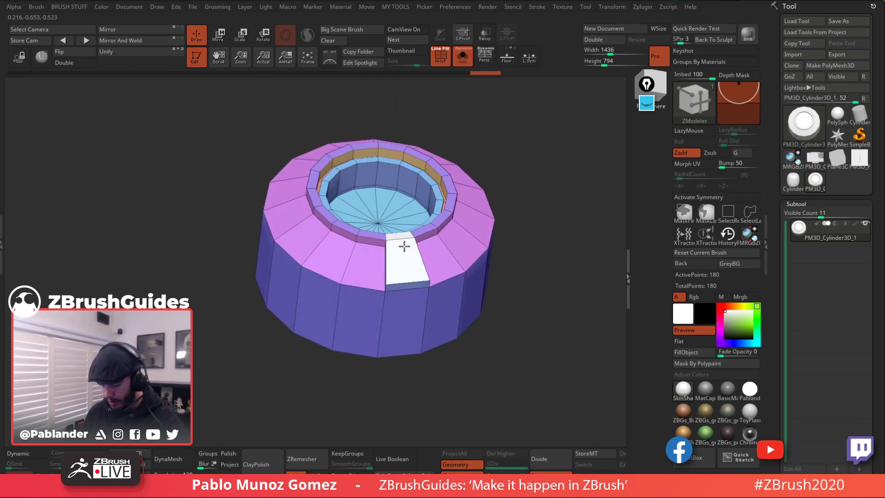
pyautogui.moveTo(507, 277); pyautogui.dragTo(494, 300)
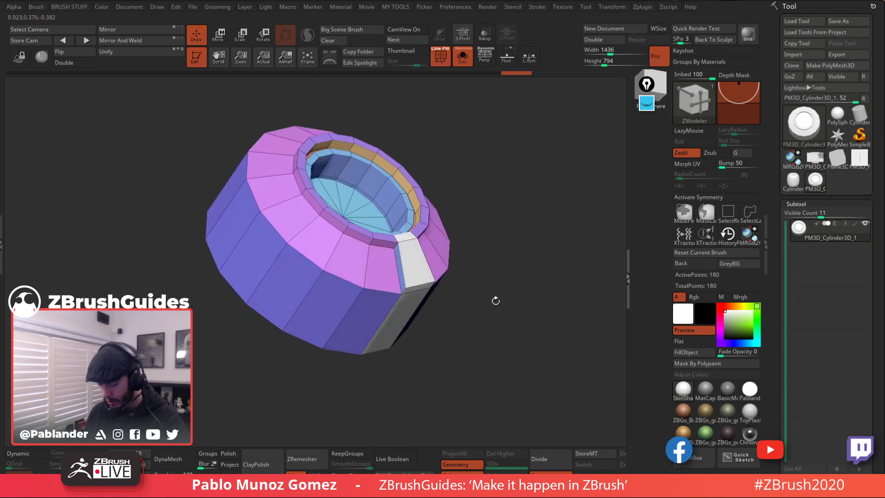
pyautogui.moveTo(416, 260); pyautogui.dragTo(418, 257)
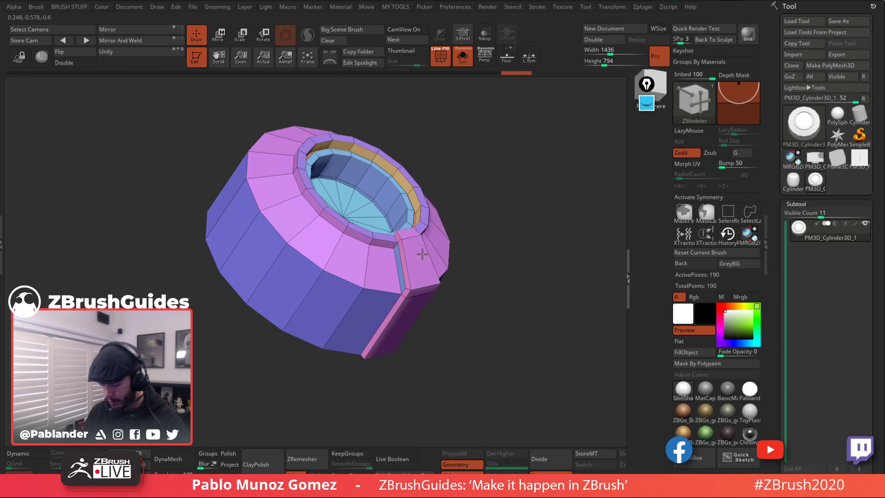
# Step: Turn on the Dynamic Subdiv smoothing preview for the dial
pyautogui.moveTo(515, 253); pyautogui.dragTo(503, 232)
pyautogui.scroll(-5, 829, 168)
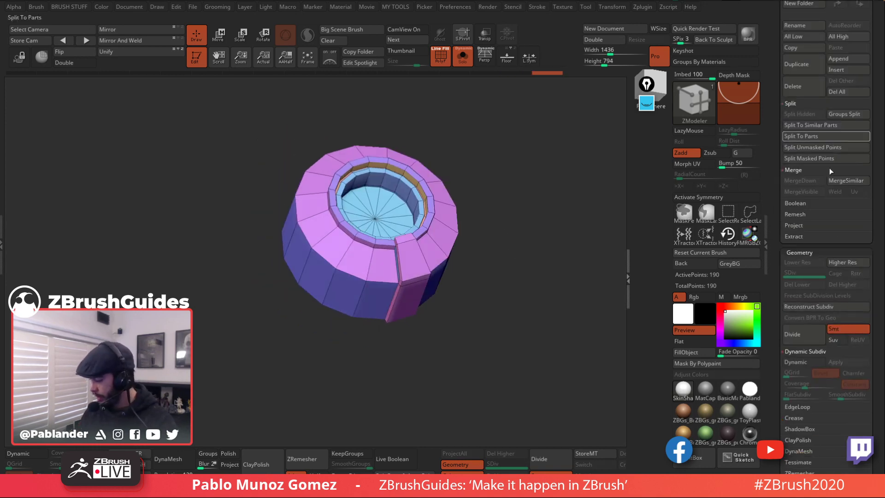
pyautogui.click(813, 363)
pyautogui.moveTo(542, 286); pyautogui.dragTo(579, 304)
pyautogui.moveTo(467, 222); pyautogui.dragTo(518, 355)
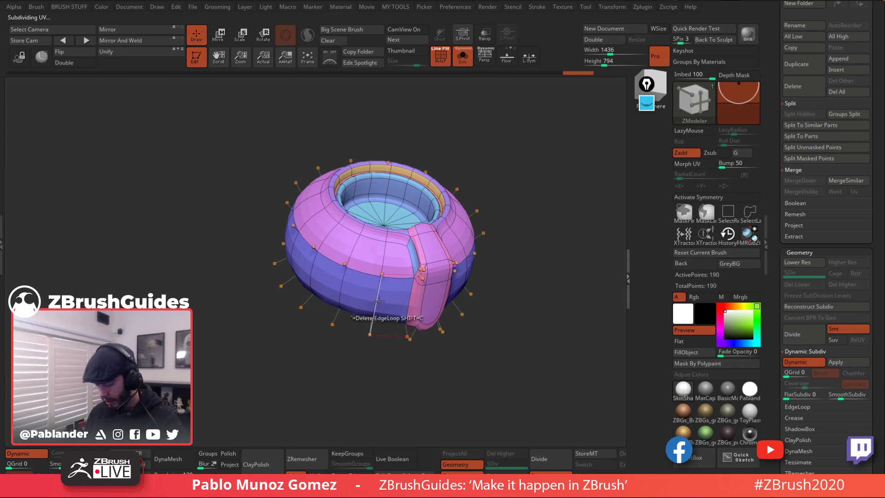
# Step: Insert a single edge loop near the base of the dial's side wall to sharpen its bottom edge
pyautogui.press('space')
pyautogui.moveTo(514, 166); pyautogui.dragTo(529, 143)
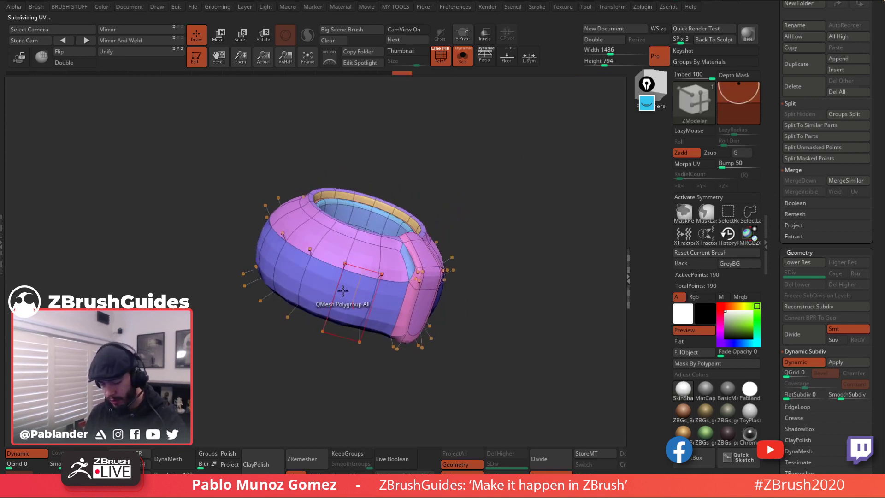
pyautogui.press('space')
pyautogui.click(328, 219)
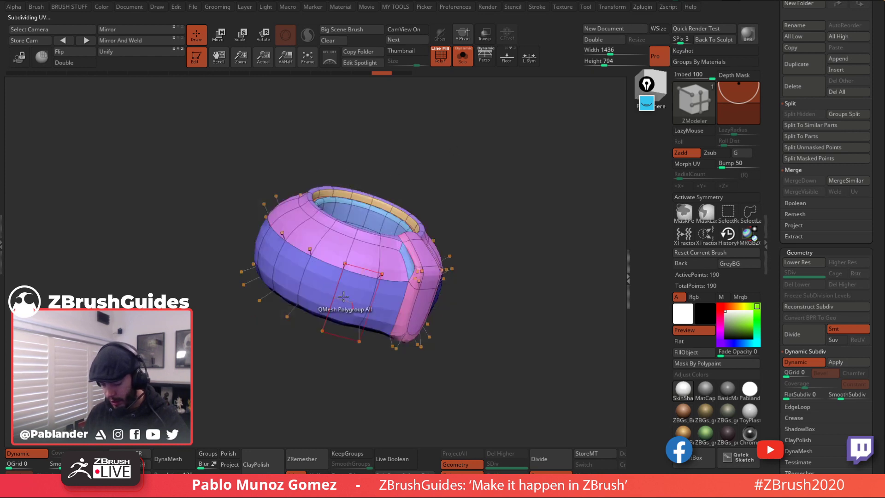
pyautogui.click(324, 326)
# Step: Insert edge loops near the top of the side wall and the outer edge of the sloped rim to tighten the corner
pyautogui.moveTo(505, 225); pyautogui.dragTo(512, 262)
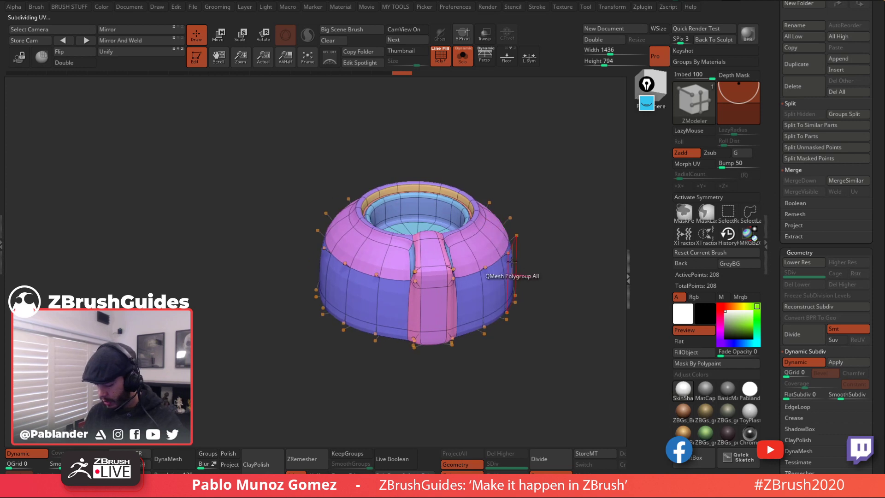
pyautogui.moveTo(561, 235); pyautogui.dragTo(573, 235)
pyautogui.click(521, 282)
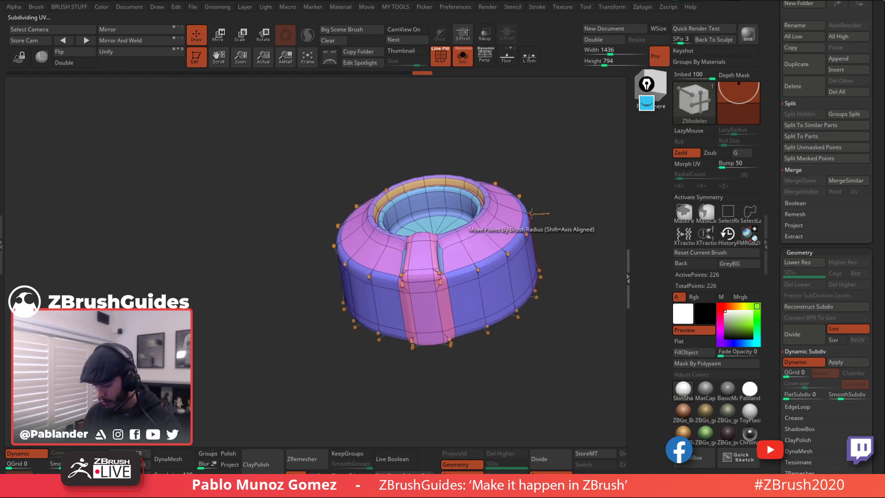
pyautogui.moveTo(568, 183); pyautogui.dragTo(570, 201)
pyautogui.moveTo(518, 223); pyautogui.dragTo(516, 222)
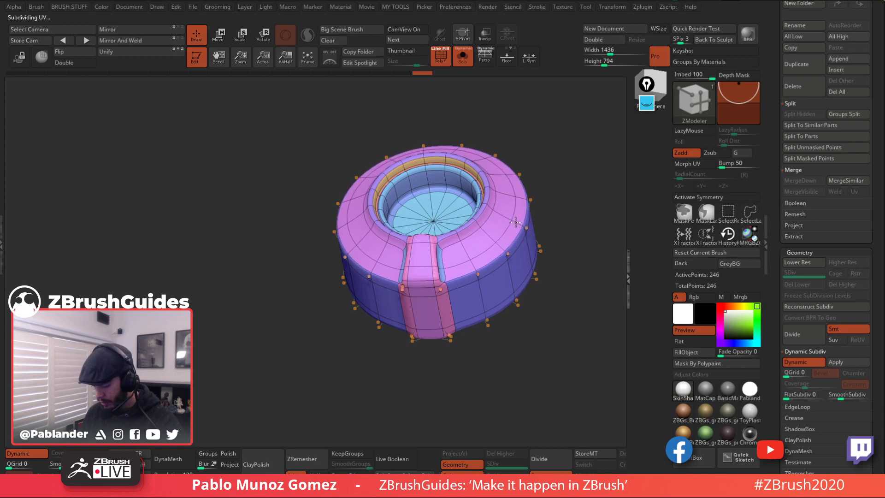
pyautogui.moveTo(571, 222)
pyautogui.mouseDown()
pyautogui.moveTo(576, 205)
pyautogui.moveTo(579, 253)
pyautogui.moveTo(575, 217)
pyautogui.mouseUp()
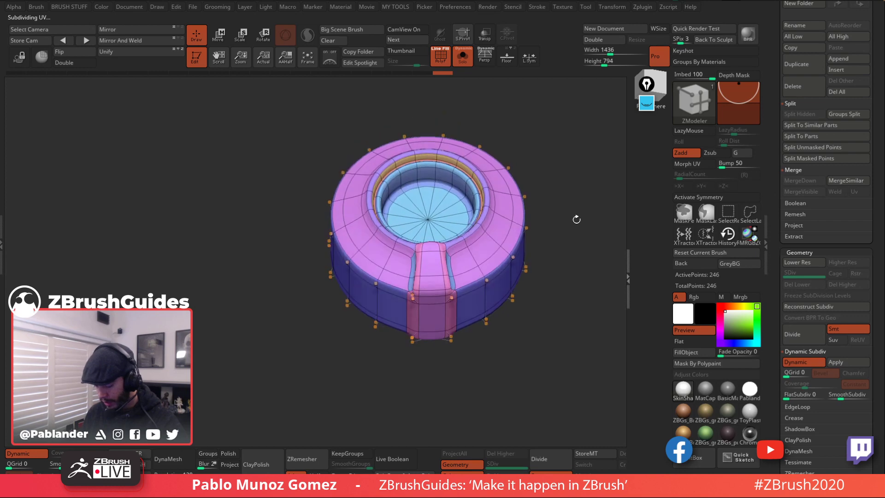
pyautogui.moveTo(576, 252); pyautogui.dragTo(565, 210)
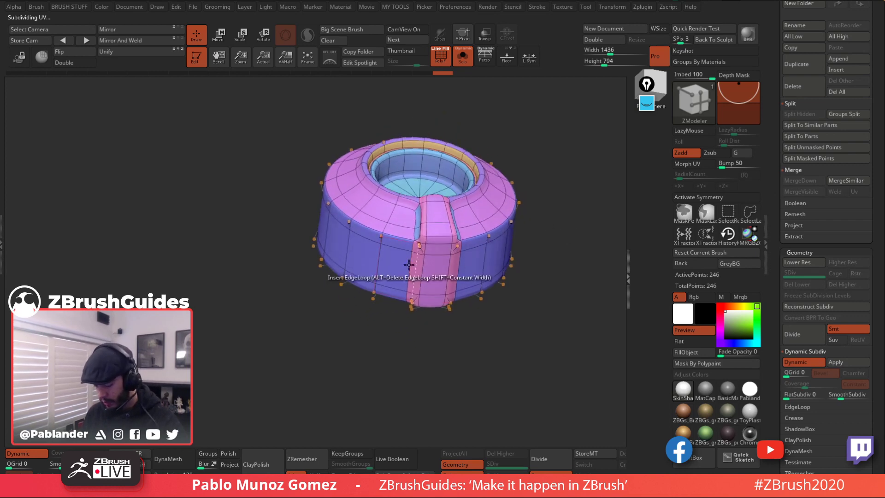
pyautogui.click(404, 249)
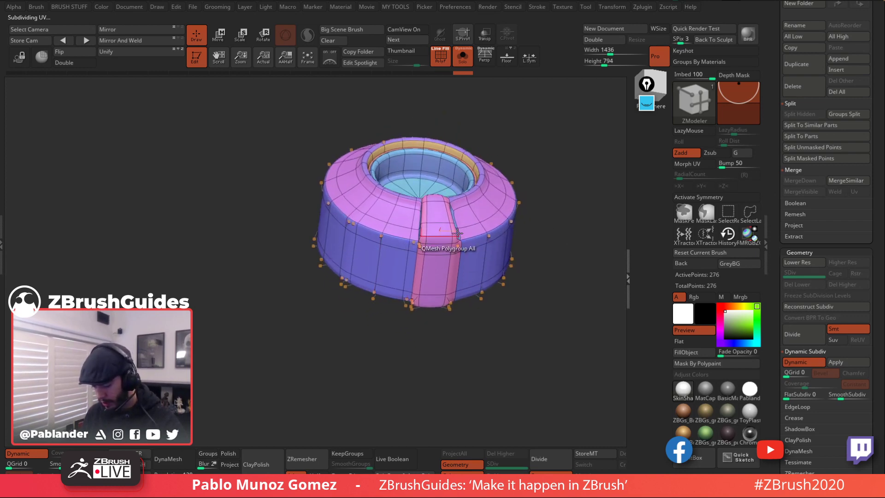
pyautogui.hotkey('ctrl', 'z')
pyautogui.moveTo(457, 233); pyautogui.dragTo(471, 247)
pyautogui.press('space')
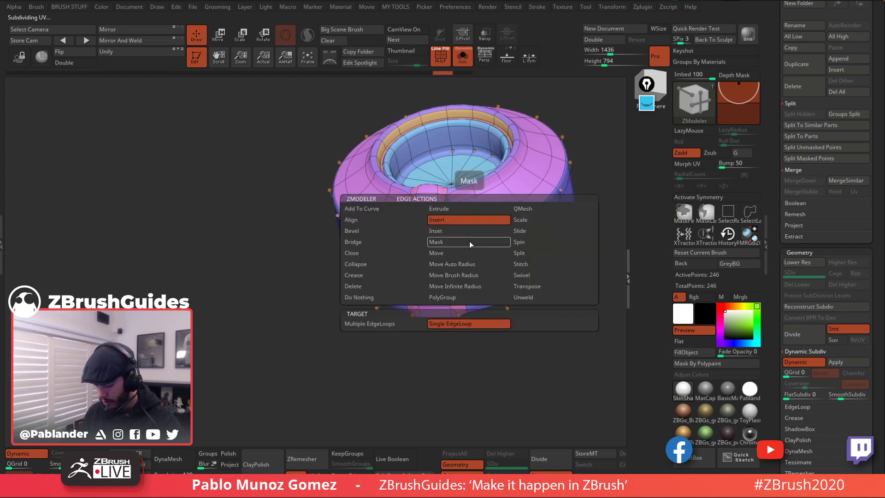
pyautogui.click(370, 324)
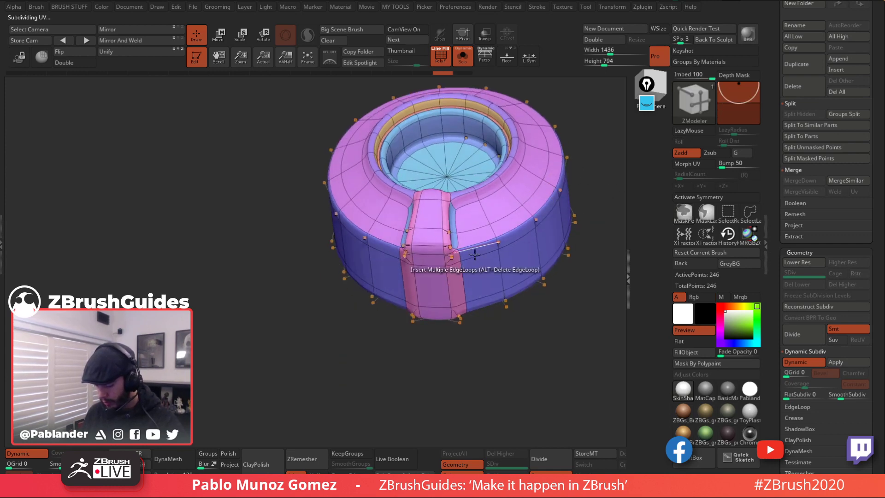
pyautogui.press('space')
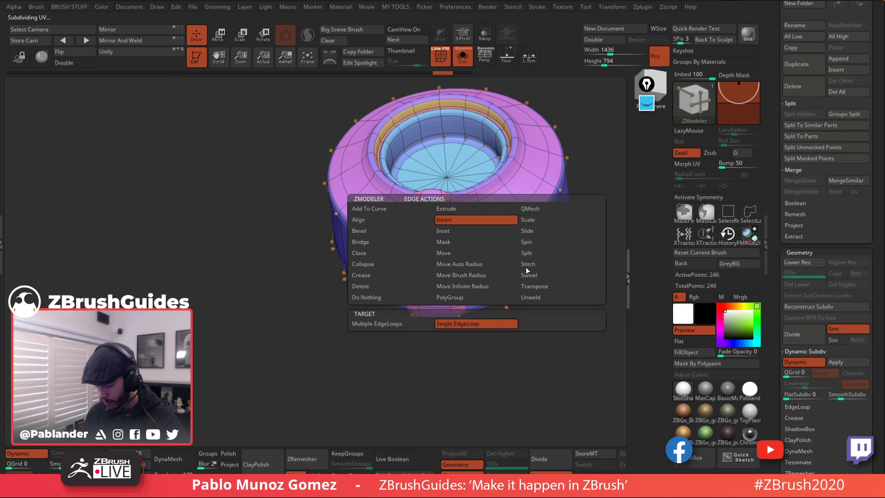
pyautogui.moveTo(588, 153); pyautogui.dragTo(588, 160)
pyautogui.press('f')
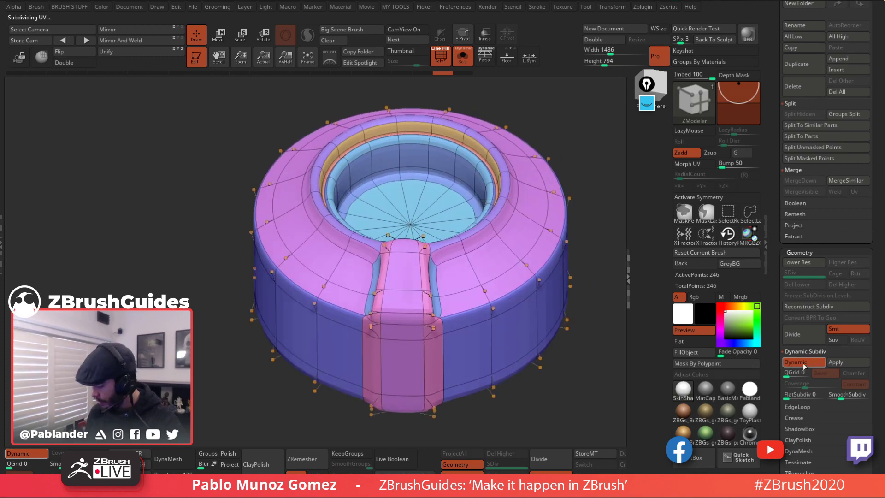
pyautogui.click(787, 375)
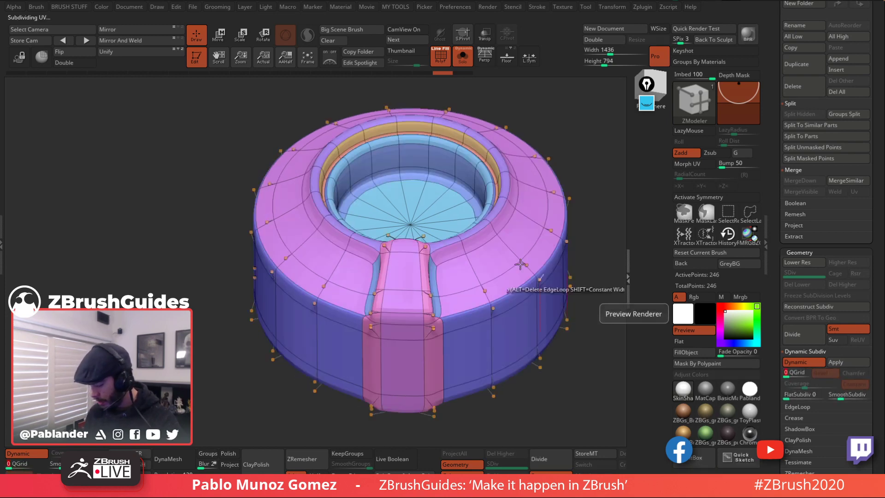
# Step: Insert supporting edge loops around the raised inner lip of the well to sharpen its smoothed edges
pyautogui.keyDown('ctrl'); pyautogui.moveTo(468, 195); pyautogui.dragTo(443, 260, button='right'); pyautogui.keyUp('ctrl')
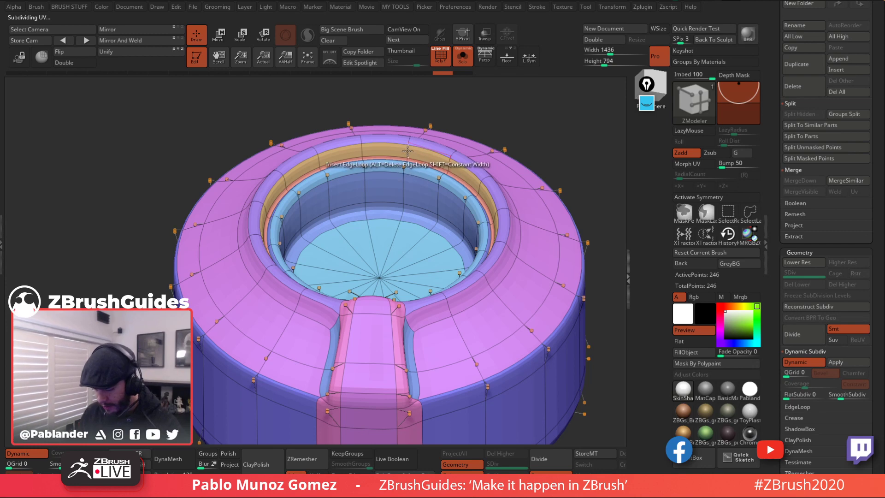
pyautogui.moveTo(409, 154); pyautogui.dragTo(410, 136)
pyautogui.moveTo(409, 136); pyautogui.dragTo(297, 244, button='right')
pyautogui.moveTo(299, 244); pyautogui.dragTo(289, 245)
pyautogui.moveTo(552, 160); pyautogui.dragTo(528, 216, button='right')
pyautogui.click(492, 207)
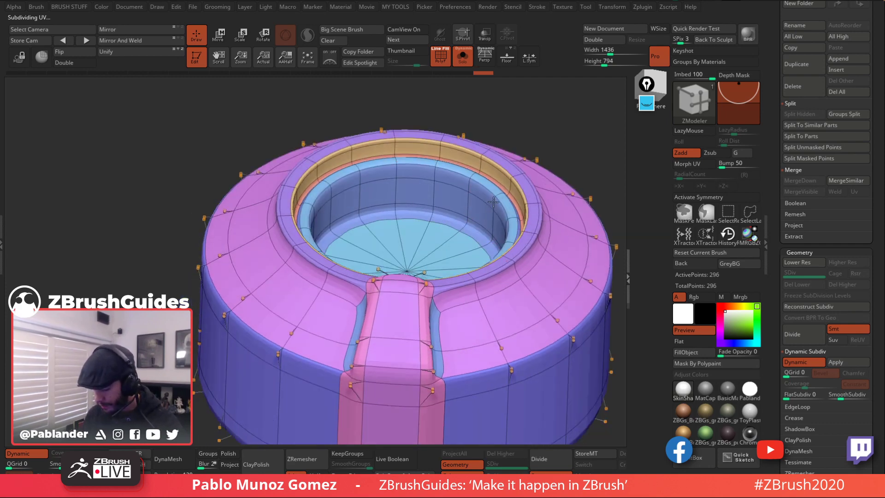
# Step: Insert supporting edge loops around the inner ledge and wall of the recessed well to tighten its smoothed edges
pyautogui.moveTo(518, 172); pyautogui.dragTo(503, 194, button='right')
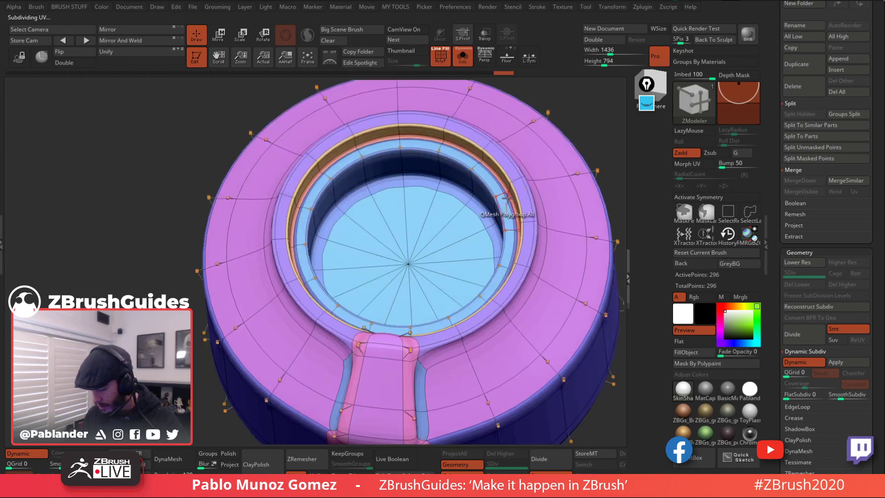
pyautogui.click(500, 194)
pyautogui.click(500, 195)
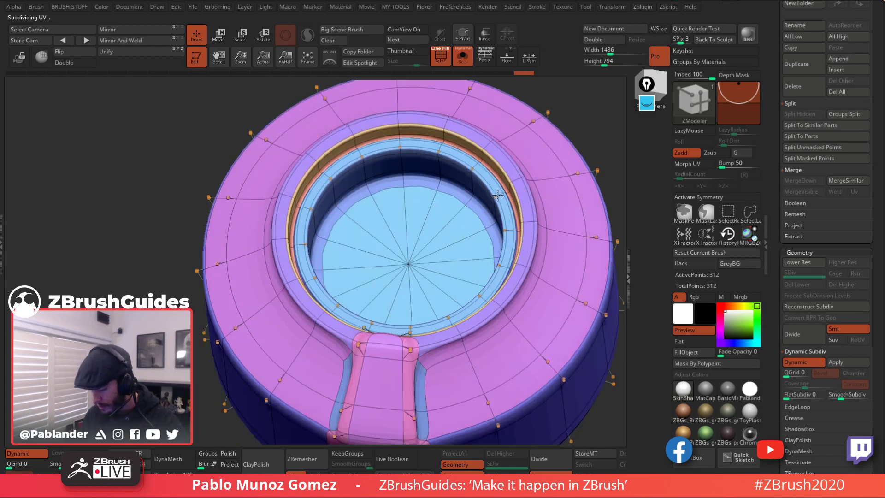
pyautogui.moveTo(480, 198); pyautogui.dragTo(614, 244, button='right')
pyautogui.click(465, 205)
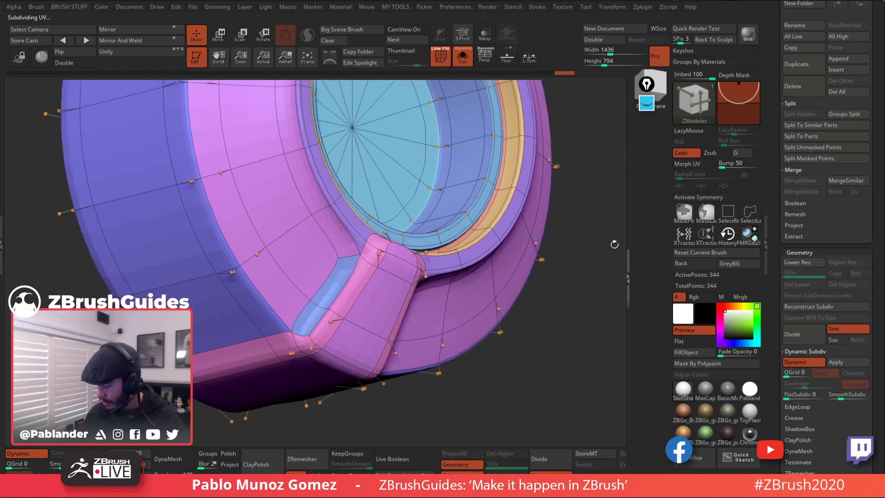
# Step: With the smoothing preview switched off, insert edge loops lengthwise along the raised side strip, and turn the preview back on
pyautogui.click(804, 362)
pyautogui.moveTo(404, 306); pyautogui.dragTo(466, 235, button='right')
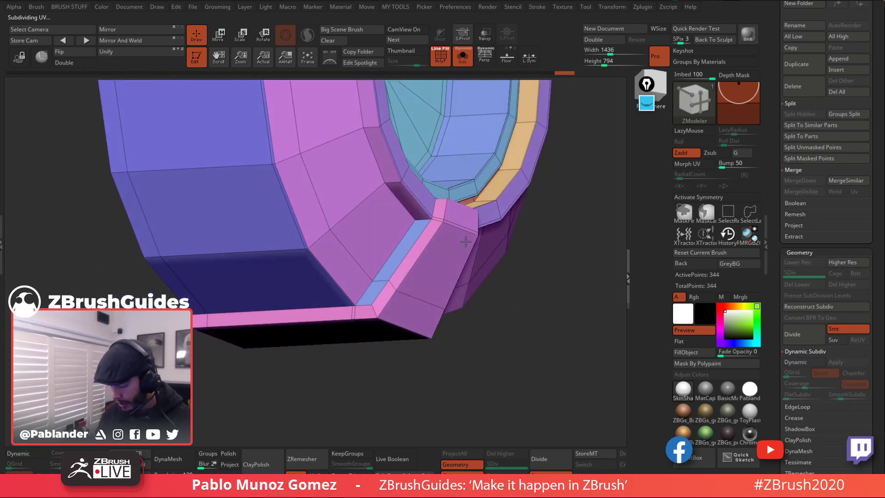
pyautogui.click(435, 217)
pyautogui.click(438, 217)
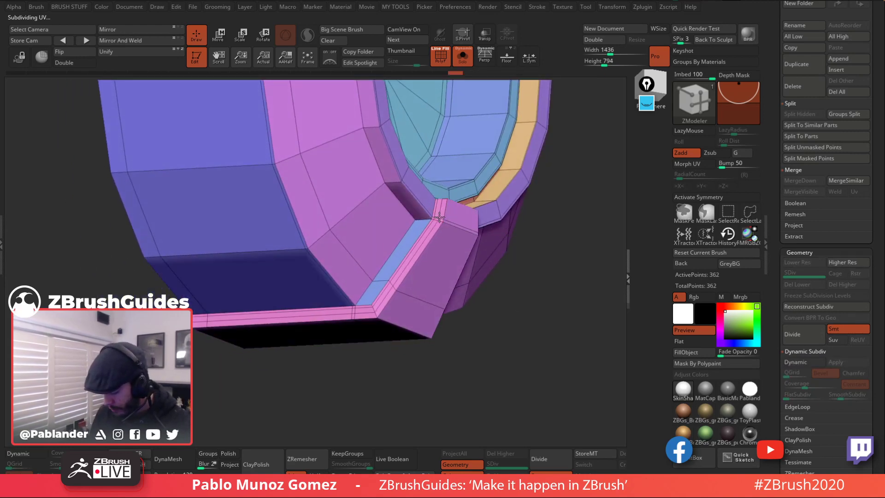
pyautogui.click(803, 362)
pyautogui.moveTo(613, 351); pyautogui.dragTo(498, 310, button='right')
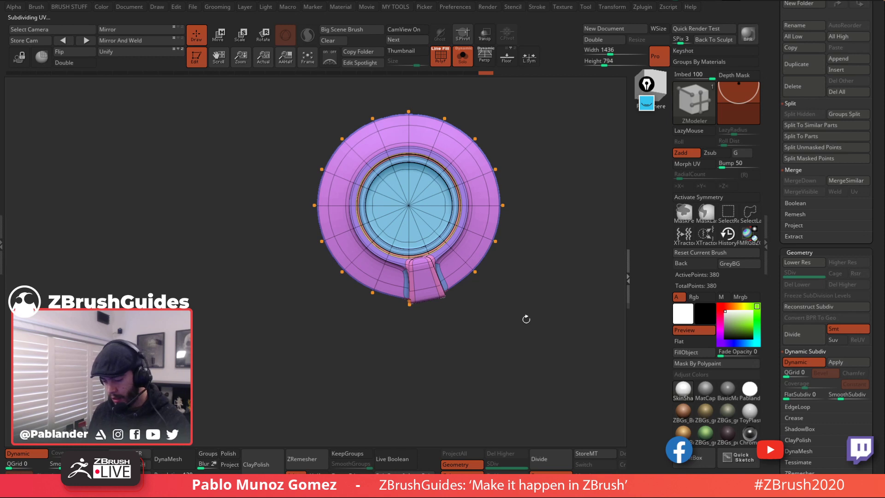
# Step: Insert another edge loop around the dial's sloped rim while checking the smoothed shape from the front
pyautogui.moveTo(521, 308); pyautogui.dragTo(507, 224, button='right')
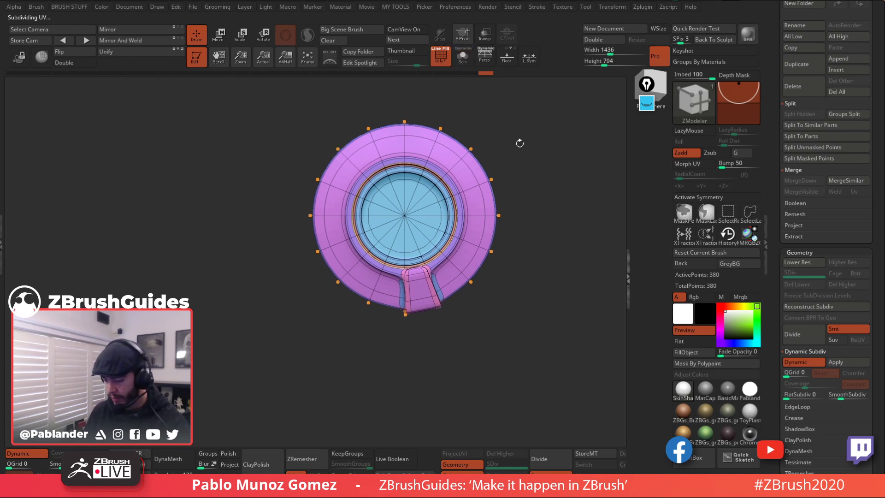
pyautogui.keyDown('ctrl'); pyautogui.moveTo(519, 144); pyautogui.dragTo(517, 129, button='right'); pyautogui.keyUp('ctrl')
pyautogui.click(442, 59)
pyautogui.moveTo(516, 194); pyautogui.dragTo(483, 146, button='right')
pyautogui.click(441, 58)
pyautogui.click(462, 57)
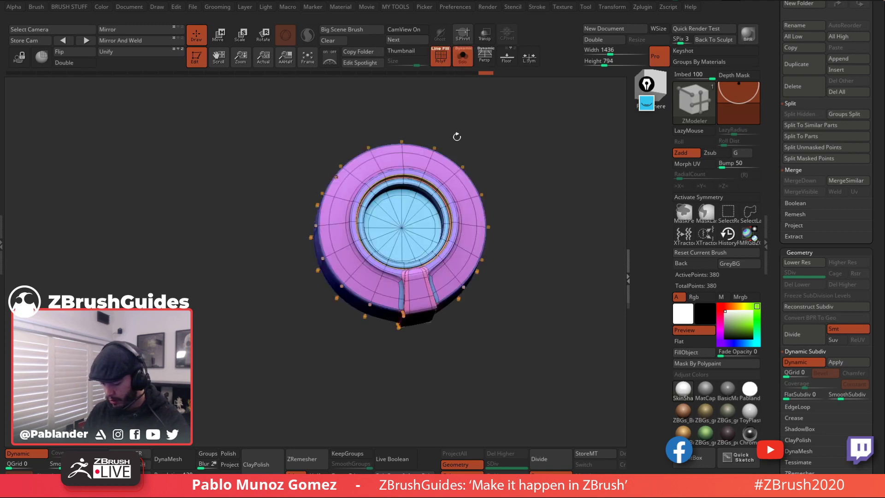
pyautogui.press('f')
pyautogui.click(454, 332)
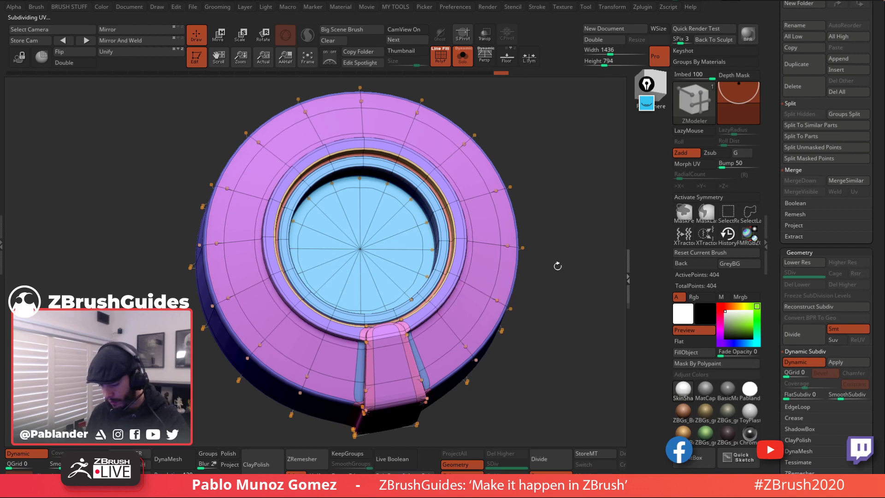
# Step: Insert an edge loop on the outer wall section of the side strip with the smoothing preview off, and turn the preview back on
pyautogui.keyDown('alt'); pyautogui.moveTo(557, 266); pyautogui.dragTo(551, 219); pyautogui.keyUp('alt')
pyautogui.click(441, 57)
pyautogui.keyDown('alt'); pyautogui.moveTo(489, 208); pyautogui.dragTo(517, 247); pyautogui.keyUp('alt')
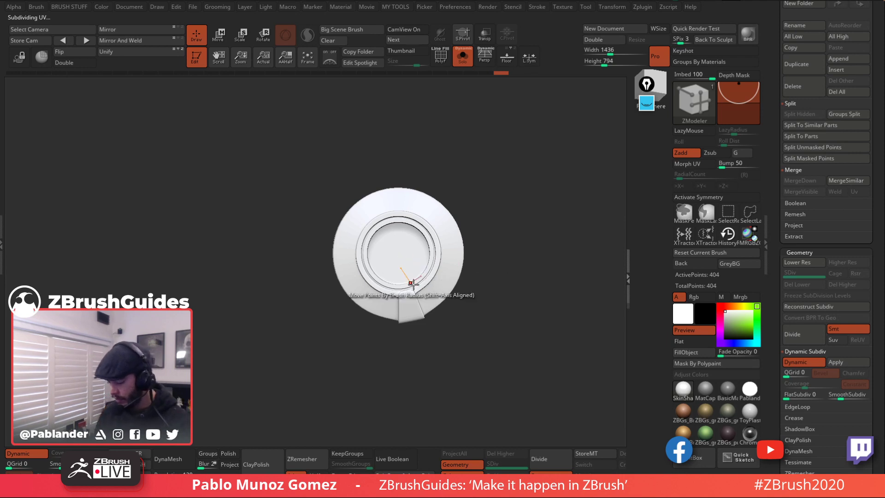
pyautogui.moveTo(461, 332); pyautogui.dragTo(426, 314)
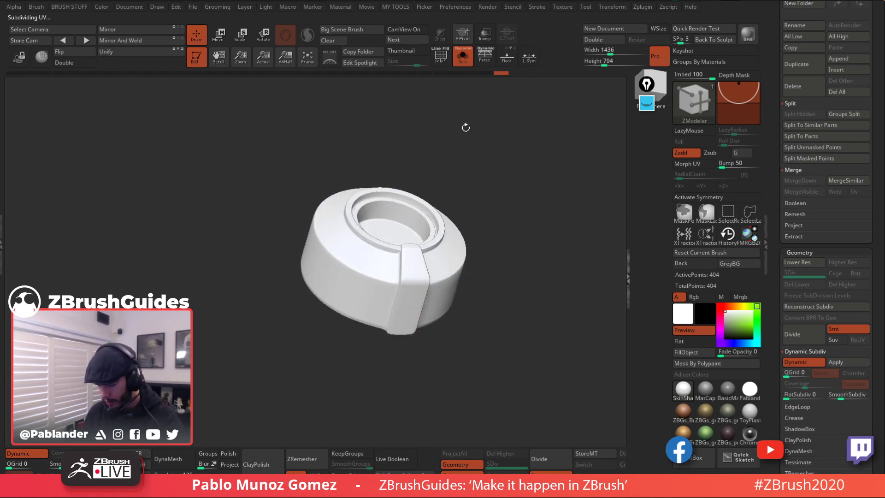
pyautogui.click(441, 56)
pyautogui.click(799, 361)
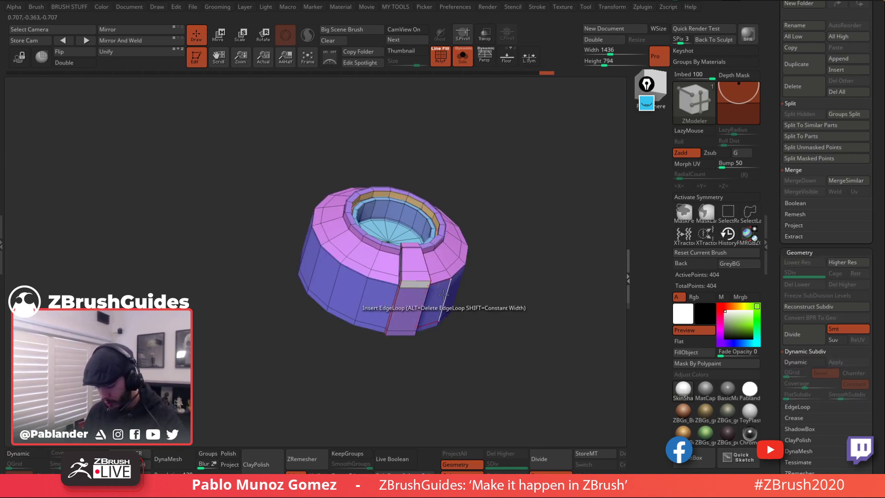
pyautogui.click(408, 305)
pyautogui.moveTo(452, 293); pyautogui.dragTo(412, 328)
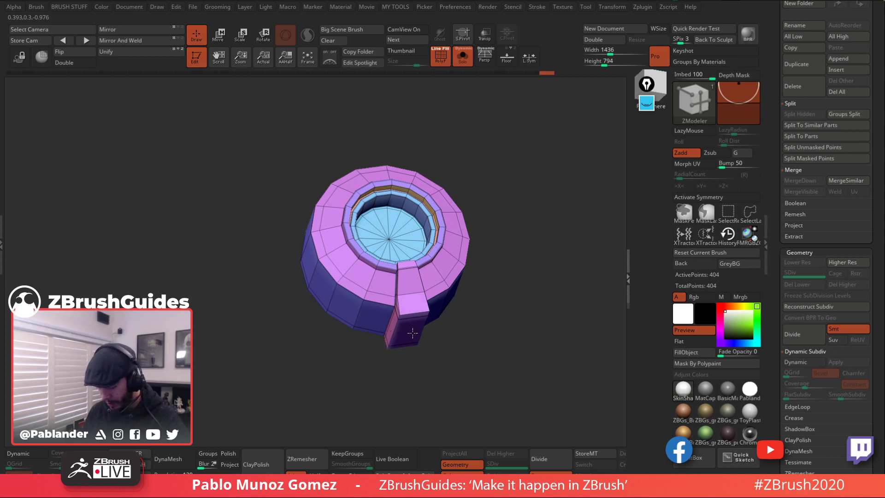
pyautogui.click(411, 328)
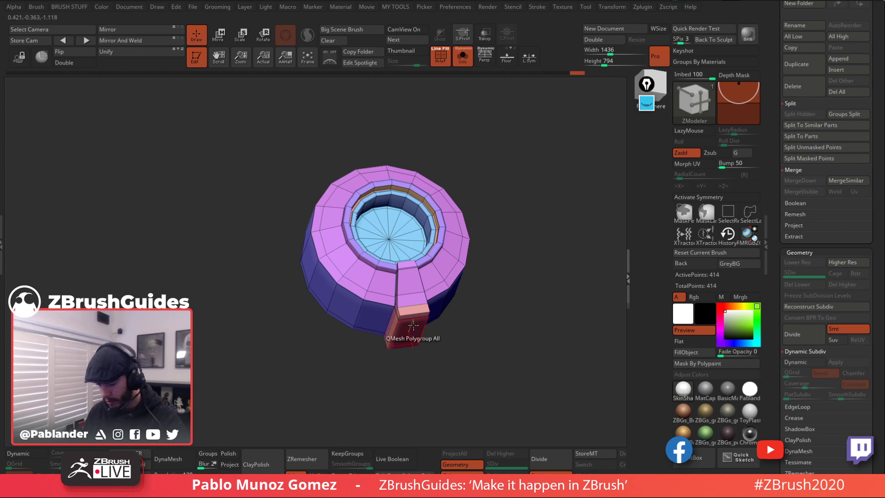
pyautogui.moveTo(470, 153); pyautogui.dragTo(476, 120)
pyautogui.click(447, 59)
pyautogui.click(446, 59)
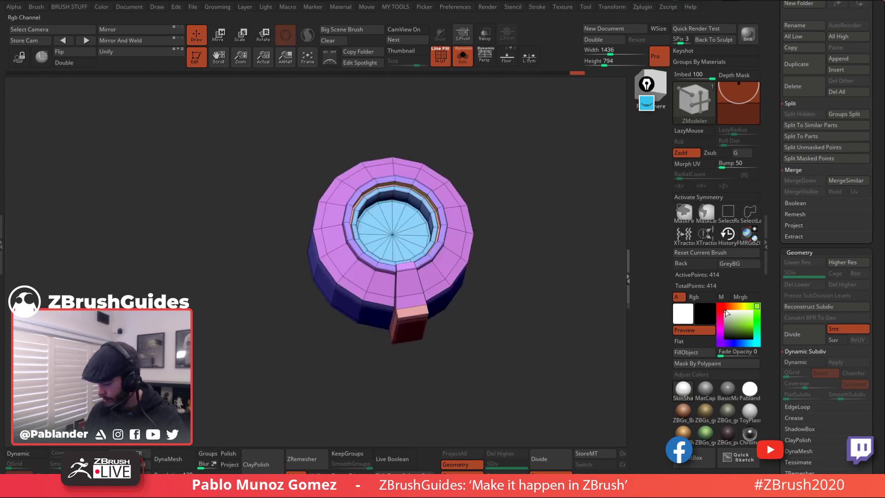
pyautogui.press('d')
pyautogui.keyDown('shift'); pyautogui.moveTo(513, 305); pyautogui.dragTo(513, 306); pyautogui.keyUp('shift')
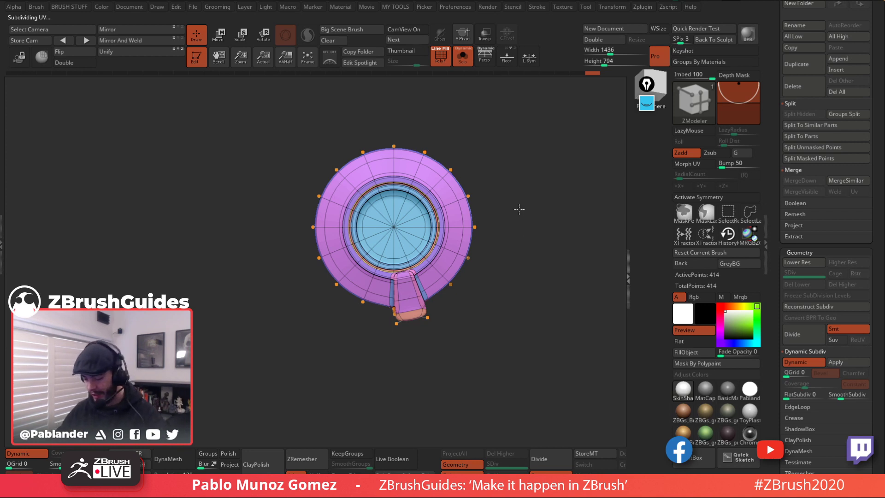
pyautogui.keyDown('alt'); pyautogui.moveTo(518, 209); pyautogui.dragTo(507, 185); pyautogui.keyUp('alt')
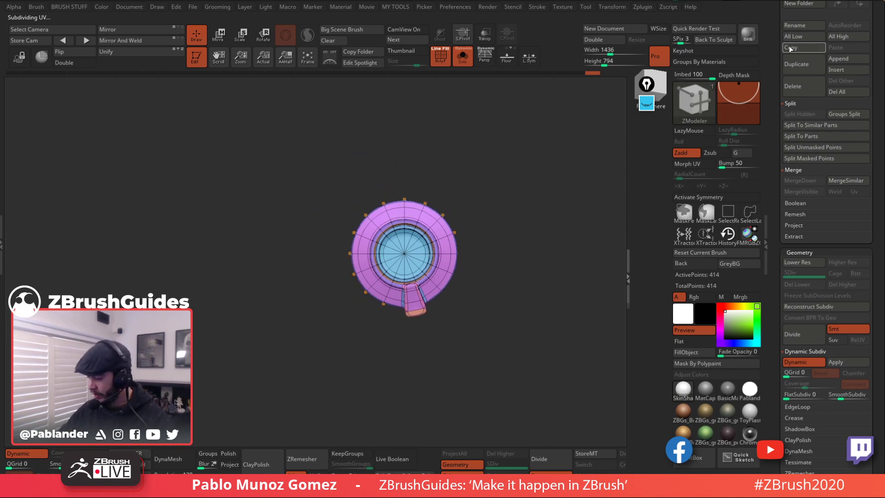
# Step: Switch back to the character tool and insert the finished dial as a subtool directly below the chest box
pyautogui.moveTo(779, 46); pyautogui.dragTo(790, 212)
pyautogui.click(824, 186)
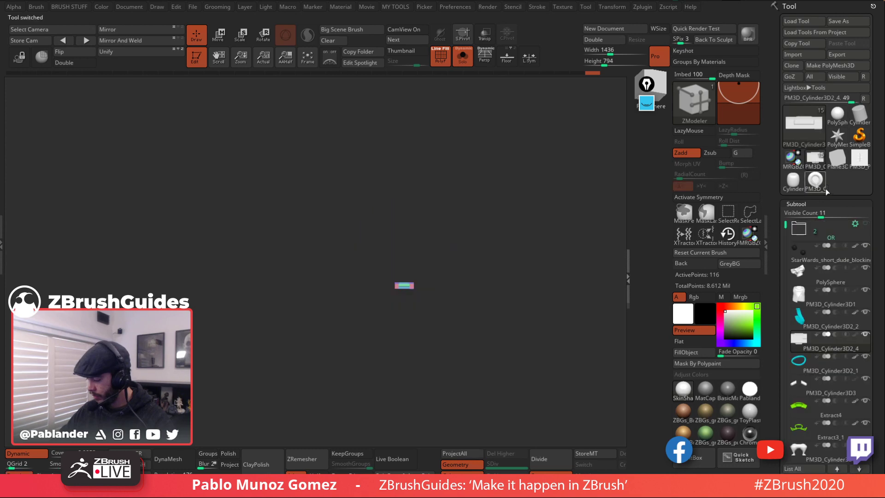
pyautogui.scroll(-5, 775, 256)
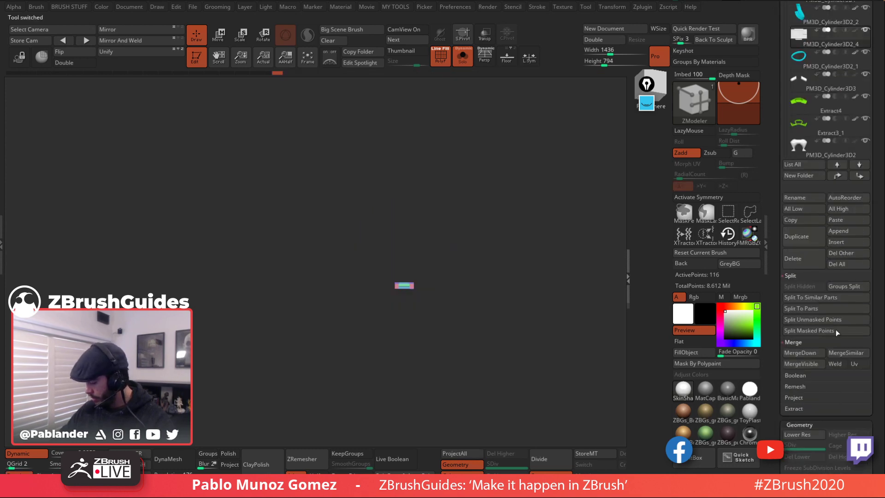
pyautogui.click(851, 218)
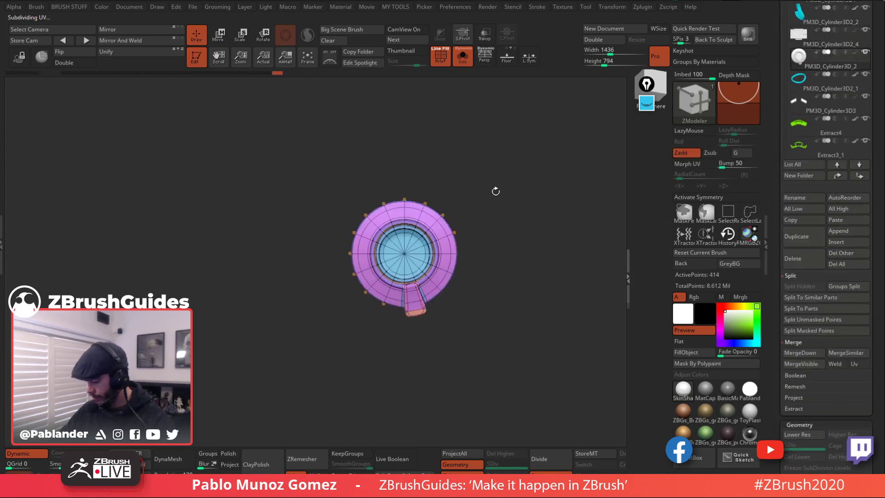
# Step: Scale the inserted dial down and apply the grey MatCap material with the whole character shown
pyautogui.press('w')
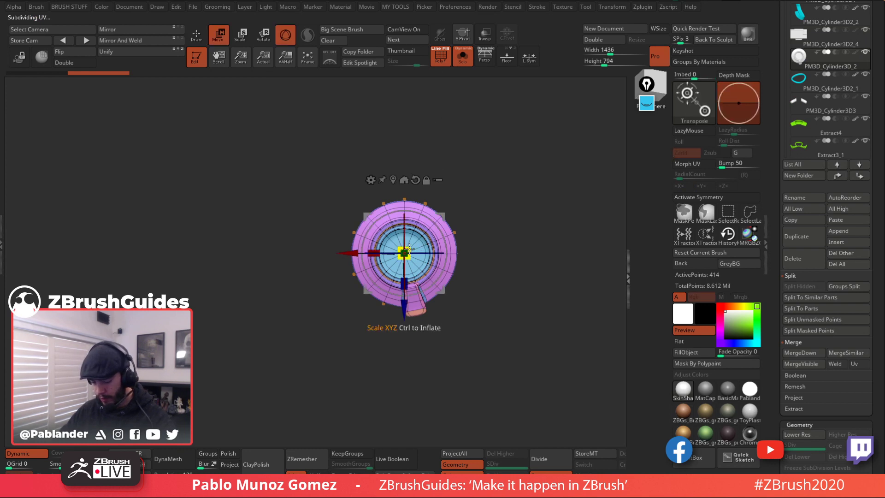
pyautogui.moveTo(409, 250); pyautogui.dragTo(386, 272)
pyautogui.hotkey('alt', 's')
pyautogui.moveTo(461, 258); pyautogui.dragTo(459, 305)
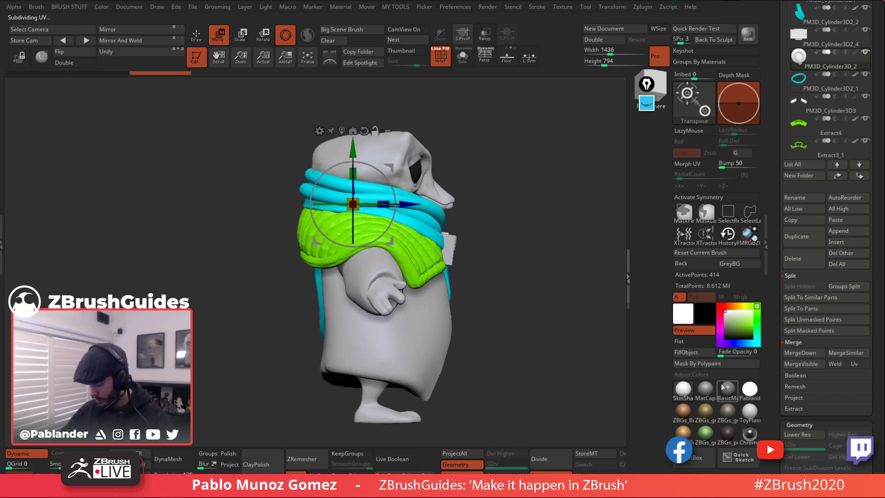
pyautogui.click(706, 390)
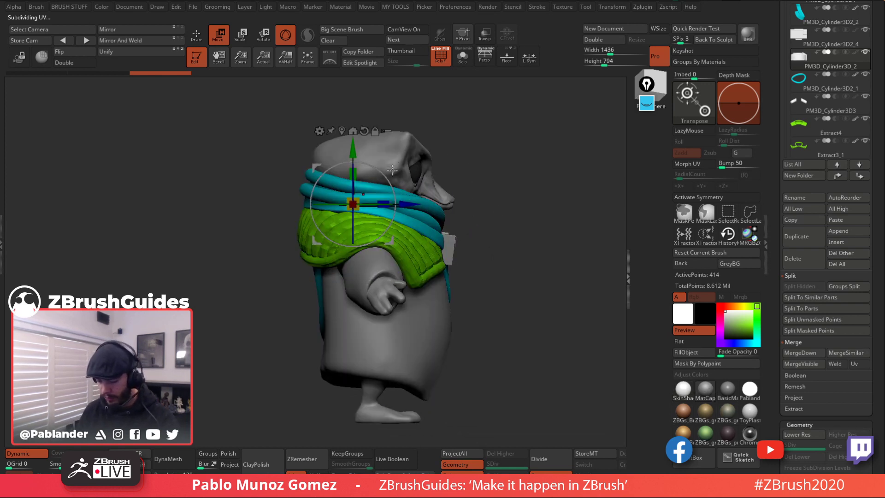
# Step: Turn the dial to face forward, shrink it and place it against the front of the chest box
pyautogui.keyDown('alt'); pyautogui.click(447, 248); pyautogui.keyUp('alt')
pyautogui.moveTo(530, 258); pyautogui.dragTo(522, 276)
pyautogui.moveTo(502, 248); pyautogui.dragTo(491, 257)
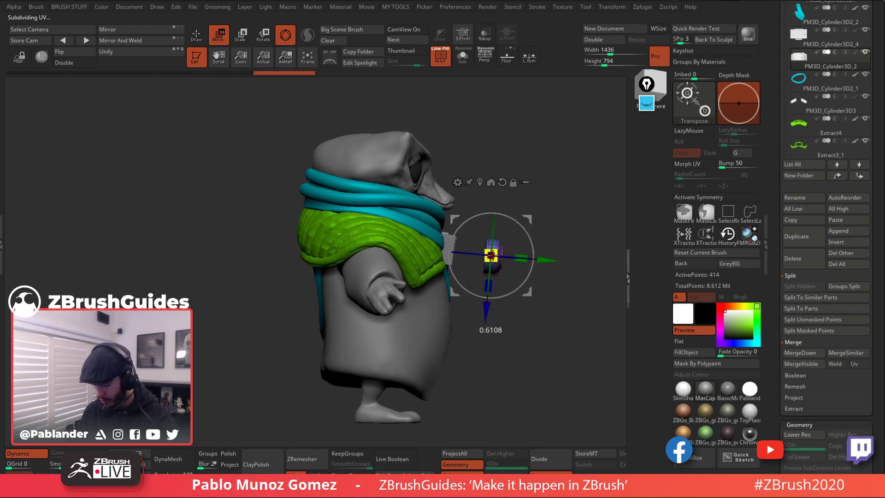
pyautogui.keyDown('ctrl'); pyautogui.moveTo(494, 276); pyautogui.dragTo(475, 258, button='right'); pyautogui.keyUp('ctrl')
pyautogui.moveTo(475, 258); pyautogui.dragTo(431, 219)
pyautogui.keyDown('shift'); pyautogui.moveTo(489, 231); pyautogui.dragTo(447, 234); pyautogui.keyUp('shift')
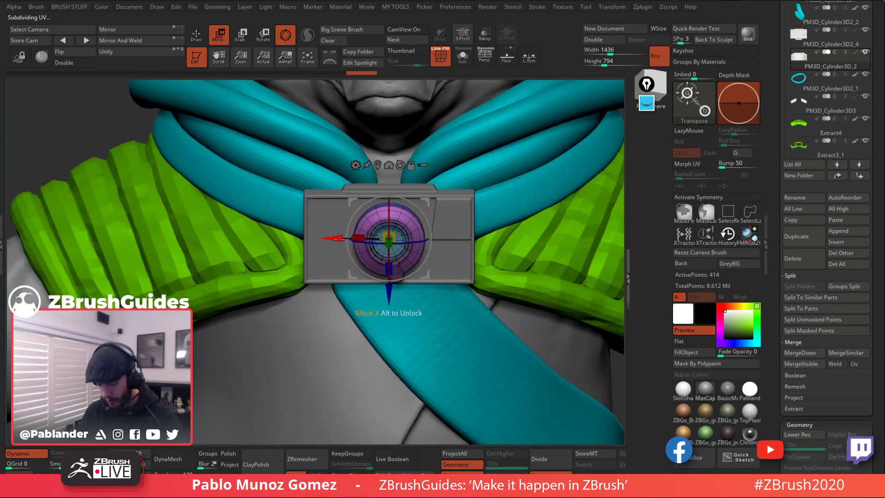
# Step: Slide the dial sideways to the left end of the chest box and fine-tune its size
pyautogui.moveTo(339, 239); pyautogui.dragTo(258, 228)
pyautogui.moveTo(379, 230); pyautogui.dragTo(437, 237)
pyautogui.moveTo(409, 242); pyautogui.dragTo(400, 241)
pyautogui.moveTo(502, 227); pyautogui.dragTo(455, 222)
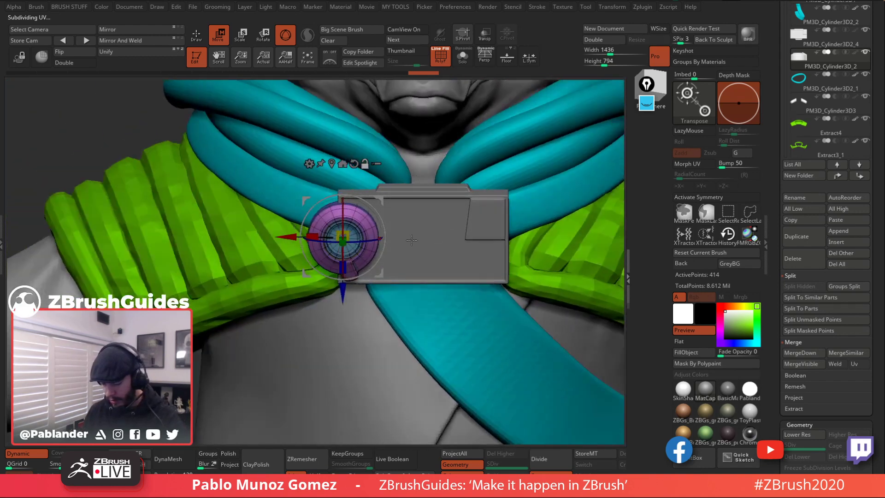
pyautogui.keyDown('alt'); pyautogui.moveTo(411, 240); pyautogui.dragTo(411, 234); pyautogui.keyUp('alt')
pyautogui.moveTo(350, 272); pyautogui.dragTo(343, 277)
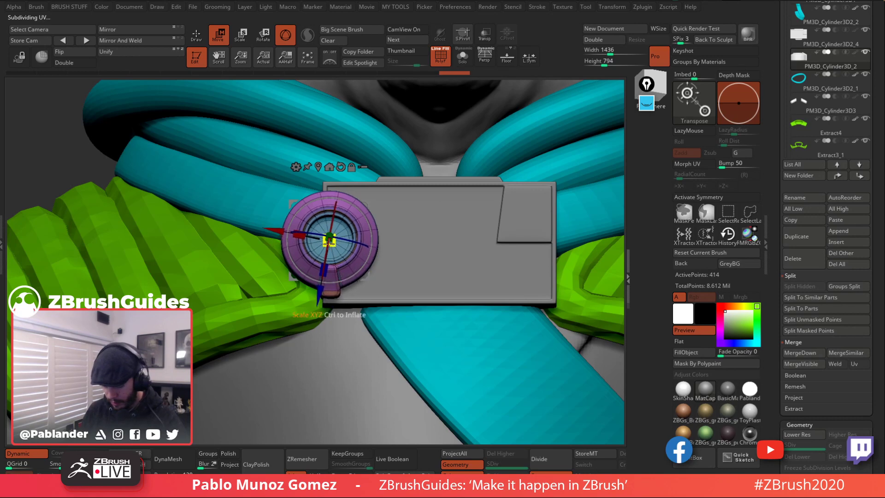
# Step: Reset the gizmo's orientation and nudge the dial into place over the end of the chest box
pyautogui.keyDown('alt'); pyautogui.click(341, 167); pyautogui.keyUp('alt')
pyautogui.moveTo(379, 197); pyautogui.dragTo(379, 208)
pyautogui.moveTo(274, 237); pyautogui.dragTo(272, 237)
pyautogui.moveTo(328, 185)
pyautogui.mouseDown()
pyautogui.moveTo(415, 189)
pyautogui.moveTo(459, 205)
pyautogui.moveTo(498, 191)
pyautogui.mouseUp()
# Step: Isolate the dial, mask its front with MaskLasso, and pull its unmasked back along Z through the chest box
pyautogui.click(197, 36)
pyautogui.click(462, 60)
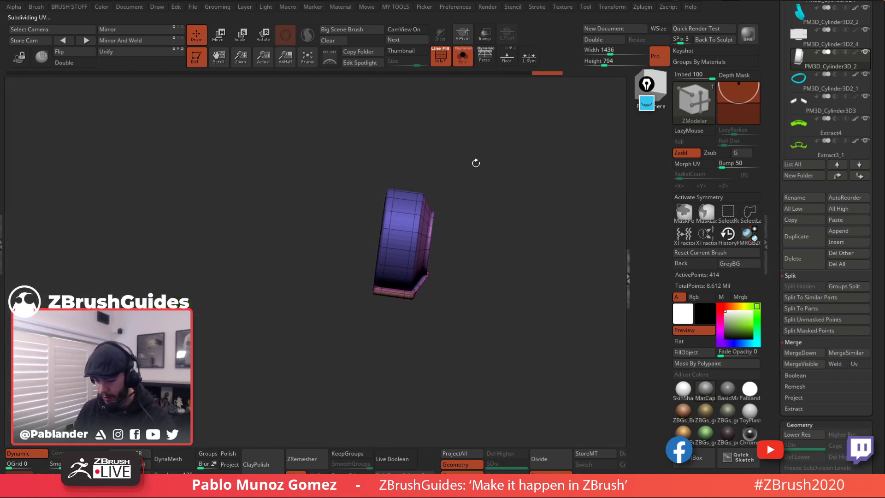
pyautogui.hotkey('shift', 's')
pyautogui.hotkey('shift', 's')
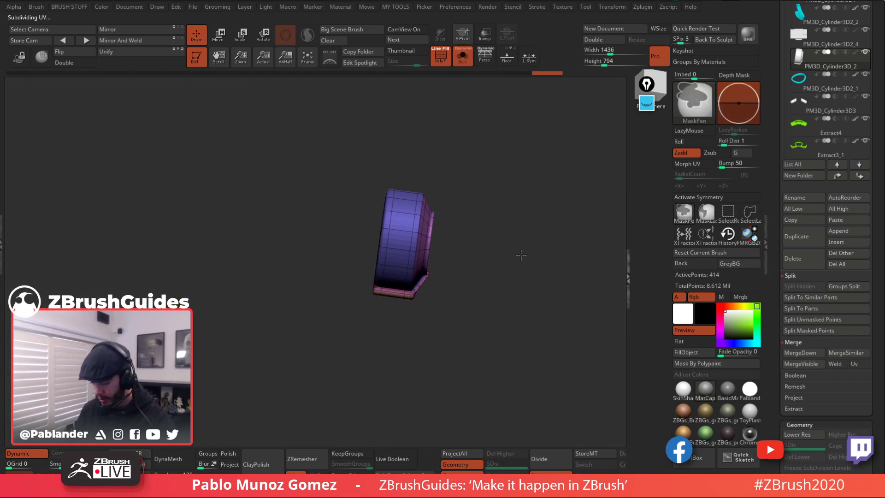
pyautogui.click(705, 212)
pyautogui.moveTo(408, 170)
pyautogui.keyDown('ctrl'); pyautogui.mouseDown()
pyautogui.moveTo(385, 260)
pyautogui.moveTo(364, 141)
pyautogui.mouseUp(); pyautogui.keyUp('ctrl')
pyautogui.press('w')
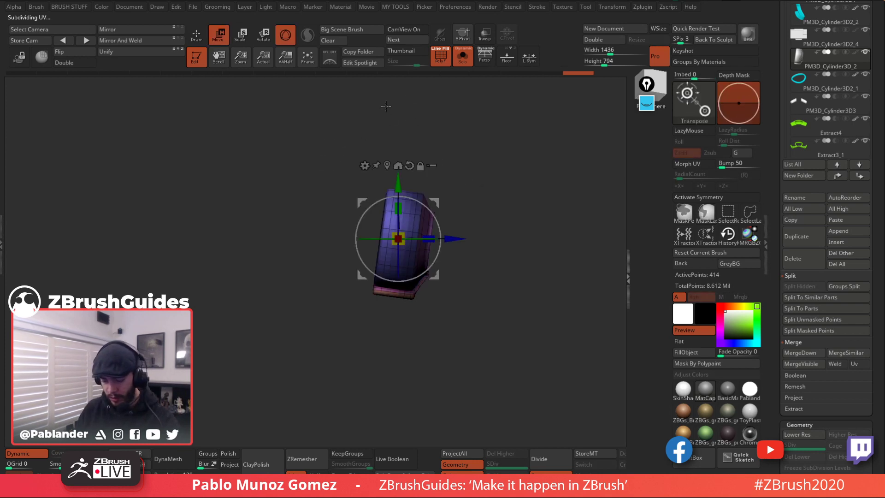
pyautogui.click(469, 64)
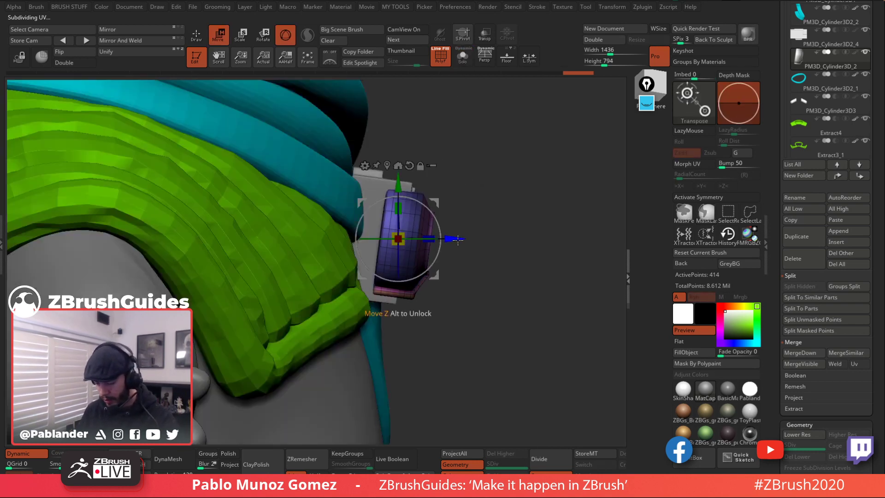
pyautogui.moveTo(443, 232); pyautogui.dragTo(403, 238)
pyautogui.press('q')
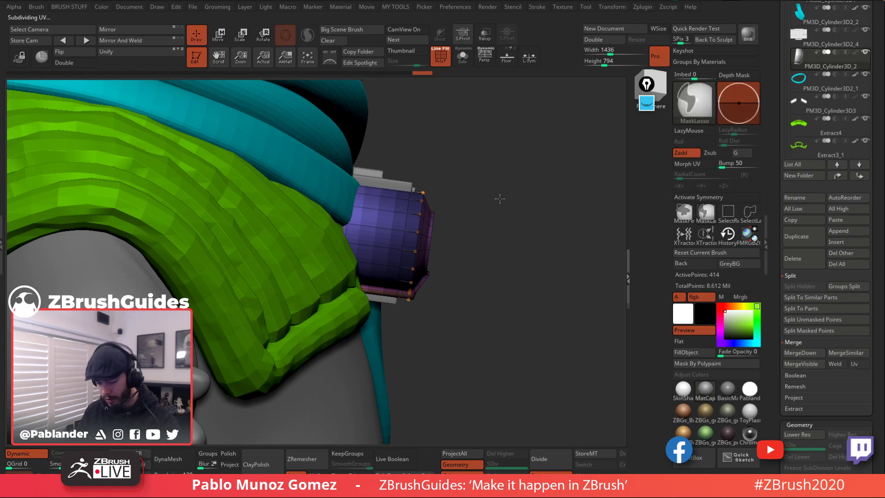
# Step: Hide the wireframe and examine the dial on the chest box with the whole character framed from the front
pyautogui.moveTo(510, 253)
pyautogui.mouseDown()
pyautogui.moveTo(514, 226)
pyautogui.moveTo(531, 212)
pyautogui.moveTo(554, 244)
pyautogui.moveTo(525, 159)
pyautogui.moveTo(528, 185)
pyautogui.mouseUp()
pyautogui.press('f')
pyautogui.hotkey('shift', 'f')
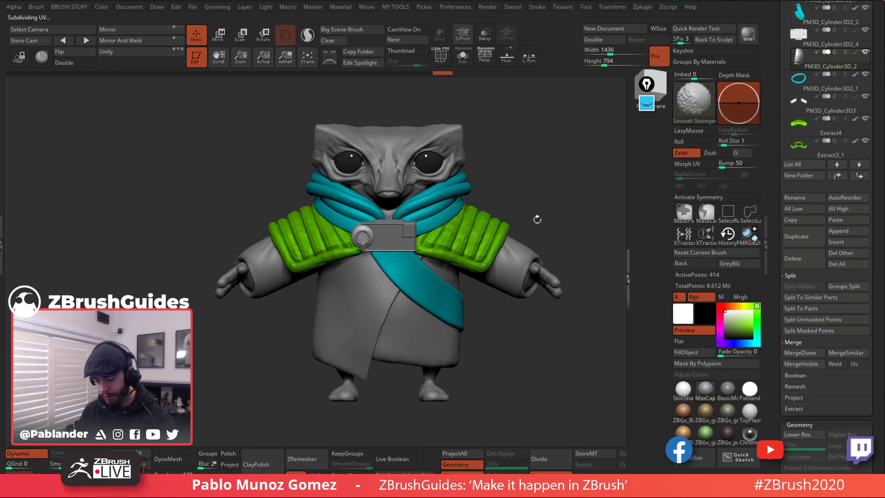
pyautogui.keyDown('ctrl'); pyautogui.moveTo(374, 236); pyautogui.dragTo(415, 283, button='right'); pyautogui.keyUp('ctrl')
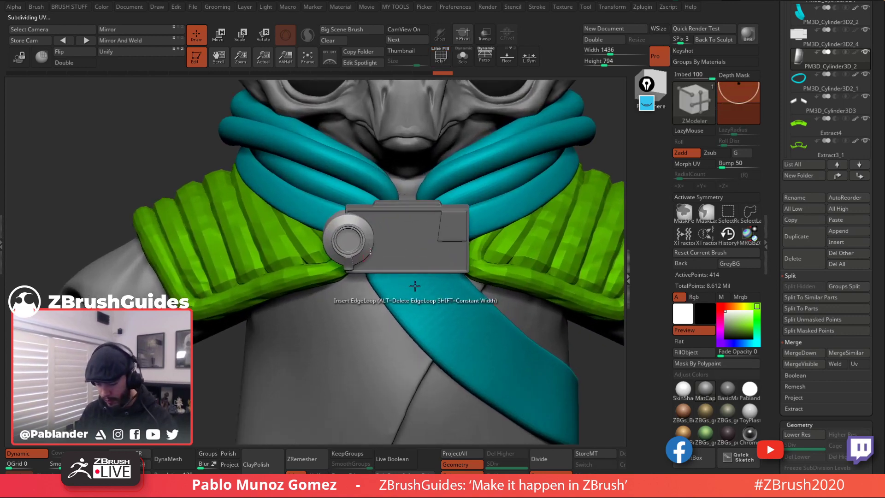
pyautogui.moveTo(402, 249); pyautogui.dragTo(486, 235, button='right')
pyautogui.press('f')
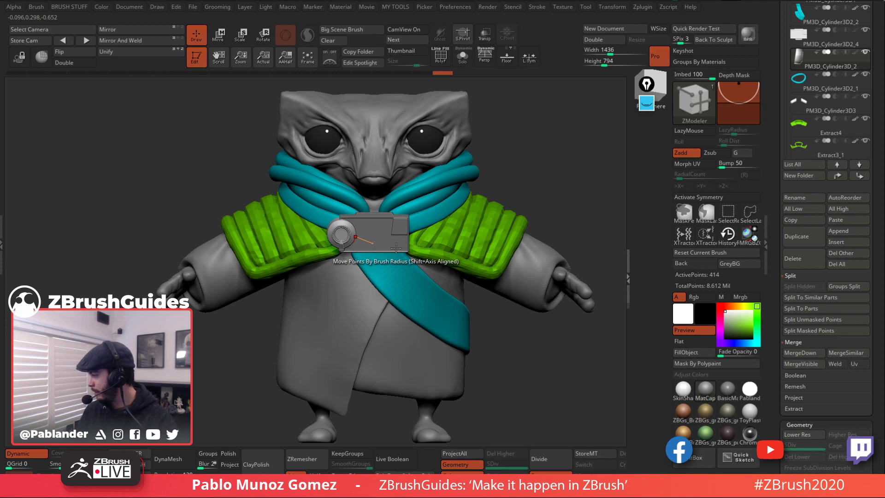
pyautogui.keyDown('ctrl'); pyautogui.moveTo(469, 240); pyautogui.dragTo(469, 282, button='right'); pyautogui.keyUp('ctrl')
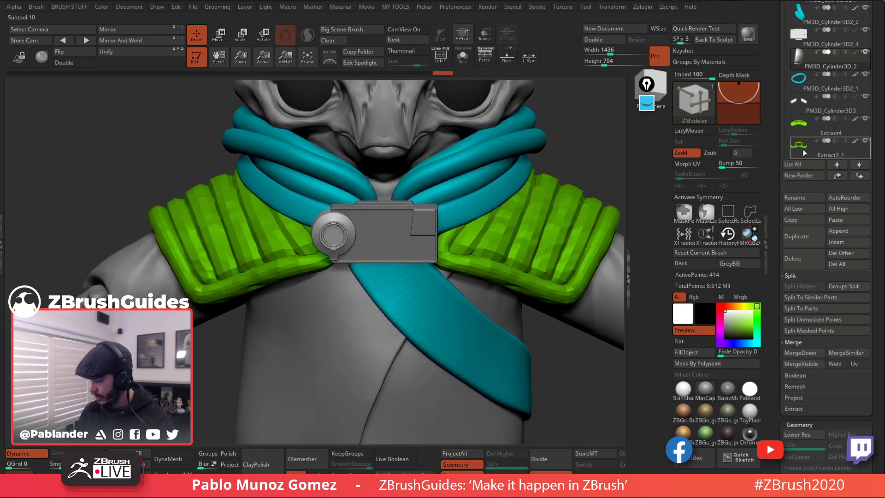
pyautogui.keyDown('alt'); pyautogui.moveTo(504, 215); pyautogui.dragTo(478, 224, button='right'); pyautogui.keyUp('alt')
pyautogui.moveTo(547, 152)
pyautogui.keyDown('ctrl'); pyautogui.mouseDown(button='right')
pyautogui.moveTo(491, 171)
pyautogui.moveTo(536, 161)
pyautogui.mouseUp(button='right'); pyautogui.keyUp('ctrl')
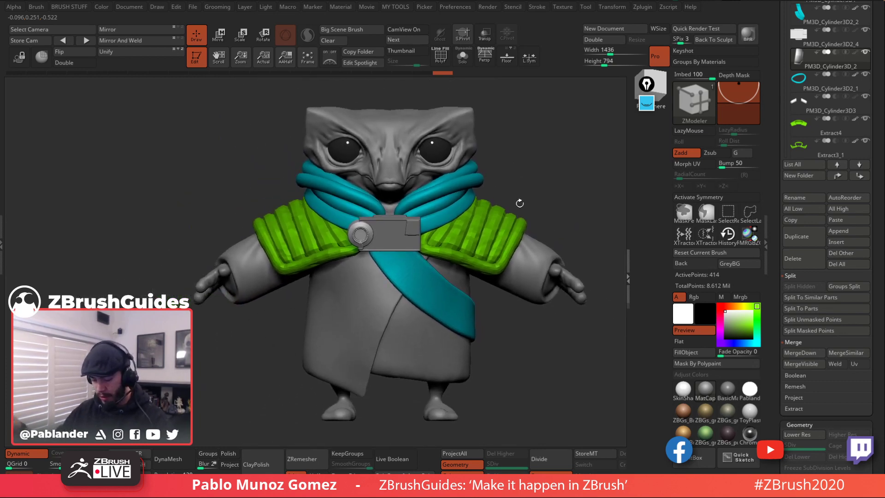
pyautogui.keyDown('ctrl'); pyautogui.moveTo(538, 200); pyautogui.dragTo(542, 171, button='right'); pyautogui.keyUp('ctrl')
pyautogui.keyDown('ctrl'); pyautogui.moveTo(549, 113); pyautogui.dragTo(558, 164, button='right'); pyautogui.keyUp('ctrl')
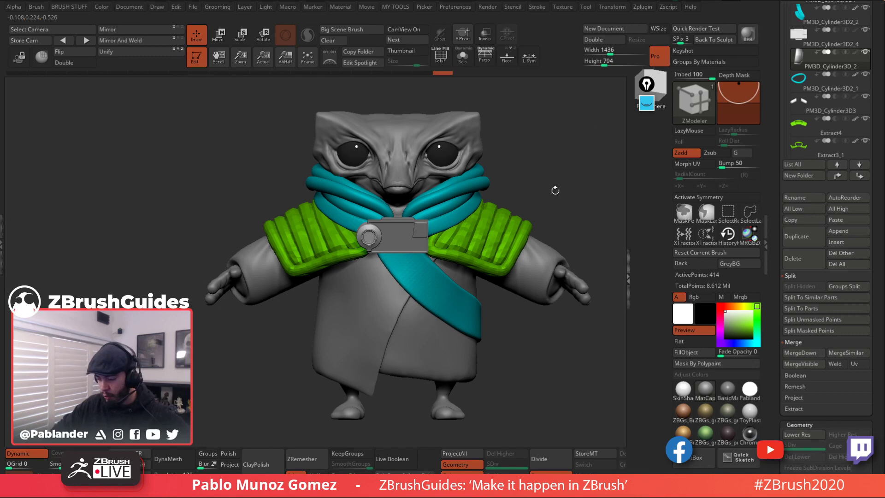
# Step: Switch from the ZModeler brush to the Move brush
pyautogui.press('2')
pyautogui.press('1')
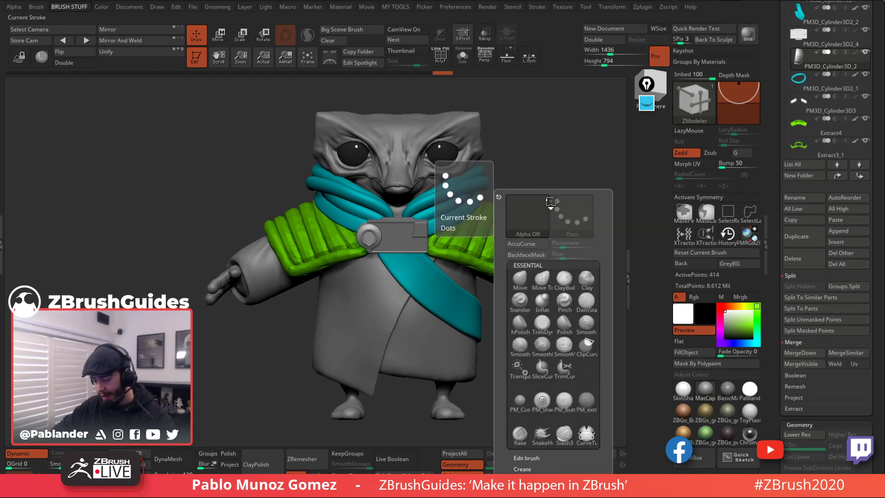
pyautogui.click(521, 279)
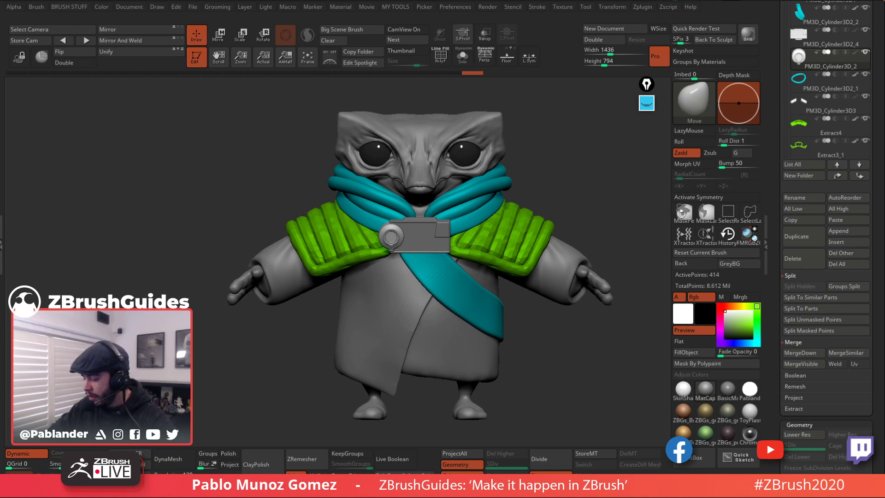
pyautogui.moveTo(595, 112)
pyautogui.keyDown('ctrl'); pyautogui.mouseDown()
pyautogui.moveTo(543, 178)
pyautogui.moveTo(357, 146)
pyautogui.mouseUp(); pyautogui.keyUp('ctrl')
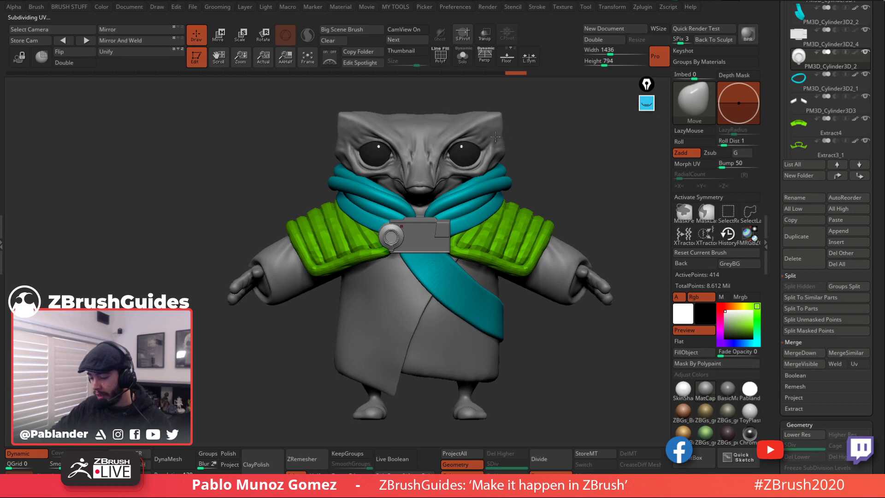
pyautogui.moveTo(587, 111)
pyautogui.mouseDown()
pyautogui.moveTo(530, 115)
pyautogui.moveTo(589, 107)
pyautogui.mouseUp()
pyautogui.moveTo(564, 156); pyautogui.dragTo(544, 153)
pyautogui.keyDown('ctrl'); pyautogui.moveTo(579, 122); pyautogui.dragTo(335, 242); pyautogui.keyUp('ctrl')
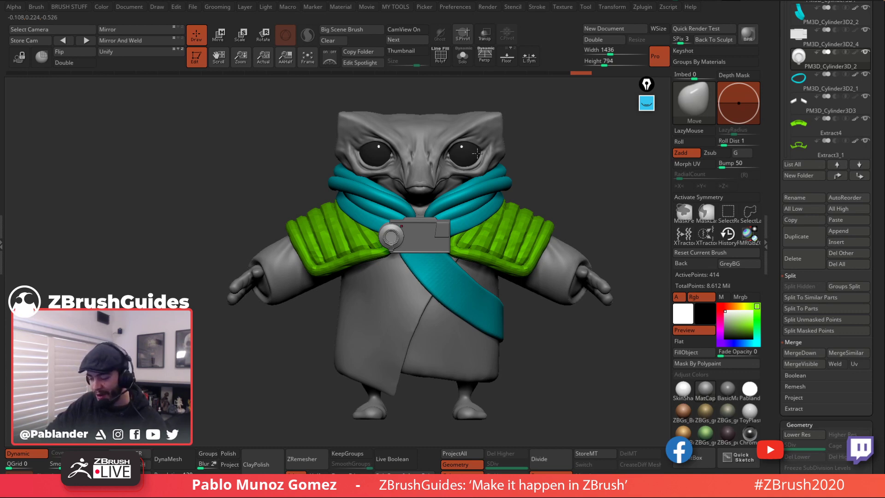
# Step: Append a PolyMesh3D star after the StarWards_short_dude_blocking subtool and move it to the top of the subtool list, above the folder
pyautogui.moveTo(773, 37); pyautogui.dragTo(777, 258)
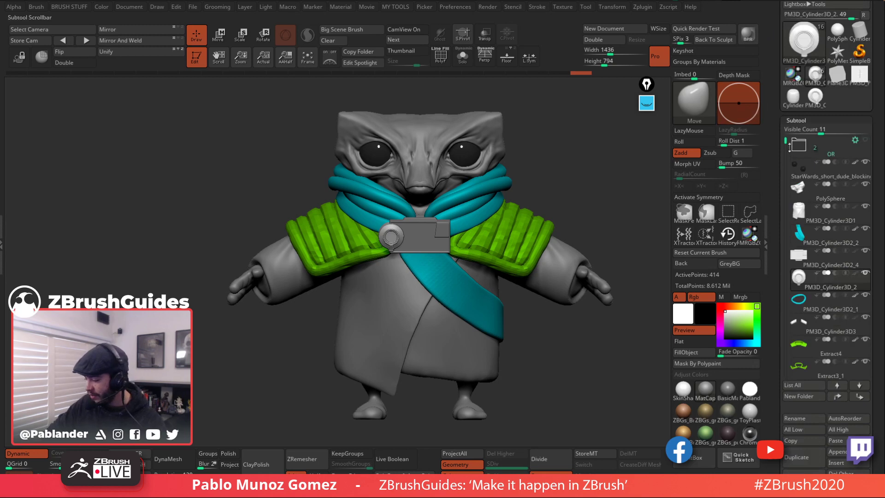
pyautogui.click(839, 177)
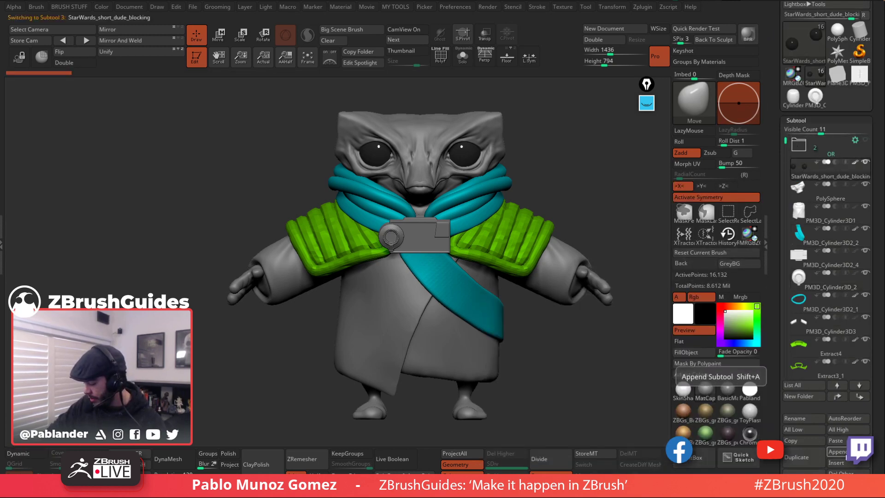
pyautogui.click(837, 452)
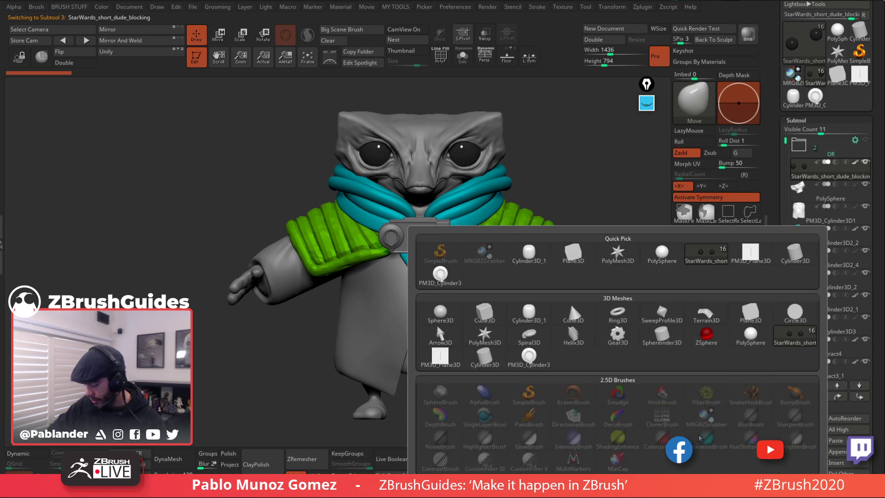
pyautogui.click(504, 344)
pyautogui.moveTo(820, 186); pyautogui.dragTo(832, 148)
# Step: Rename the star subtool as ZIBO TUCKI, hide it, and make StarWards_short_dude_blocking the active subtool
pyautogui.click(805, 418)
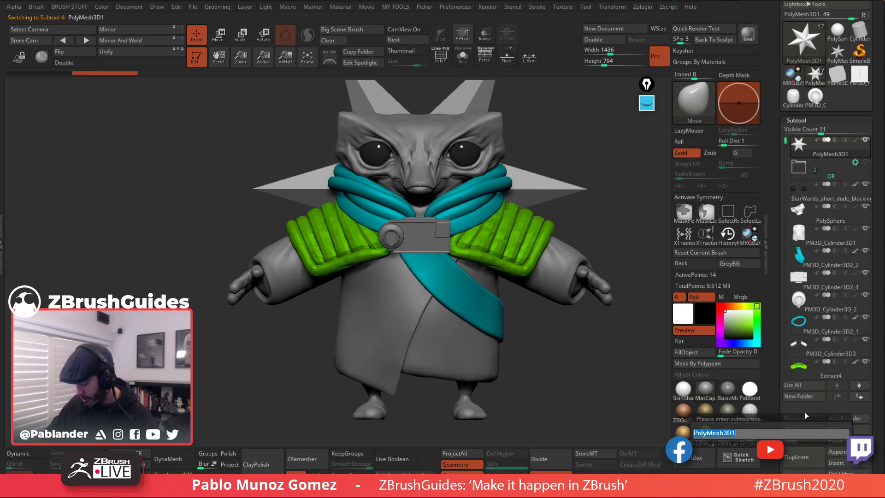
pyautogui.write('Z')
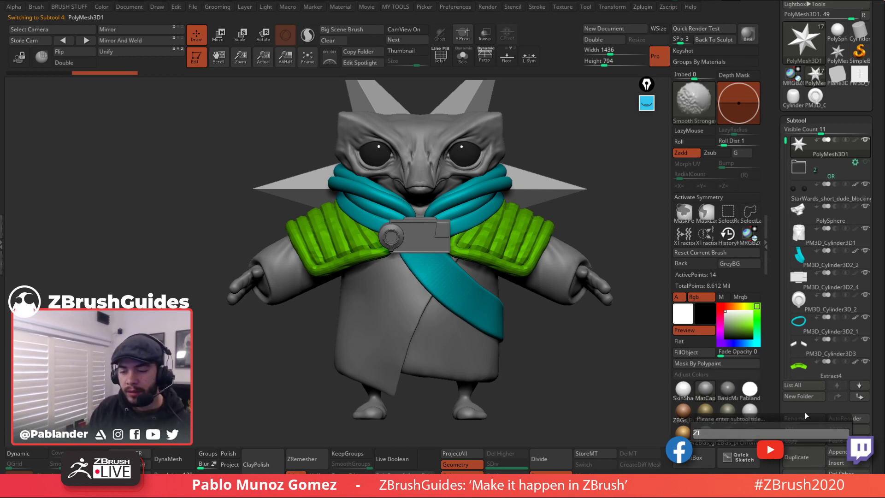
pyautogui.write('IBO TUCK')
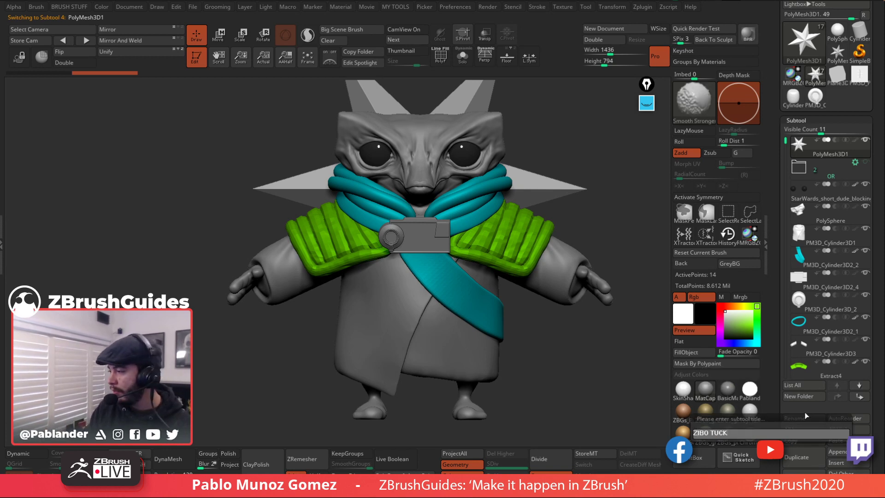
pyautogui.press('Return')
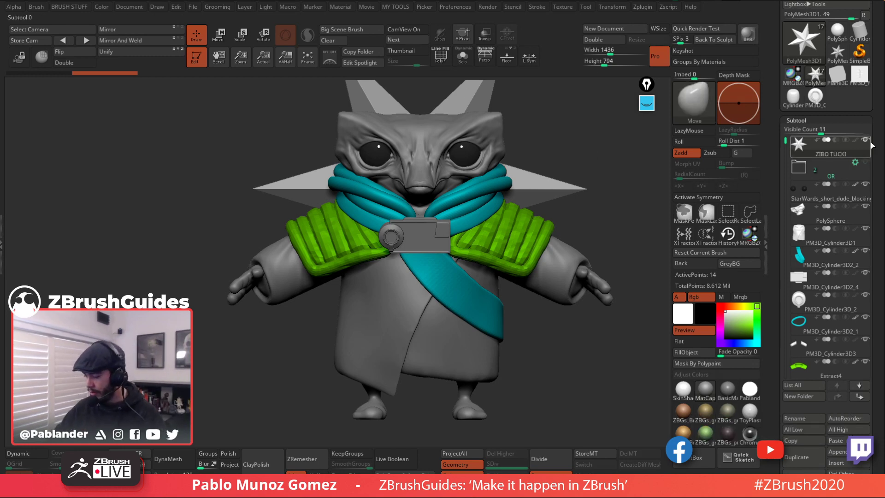
pyautogui.click(845, 198)
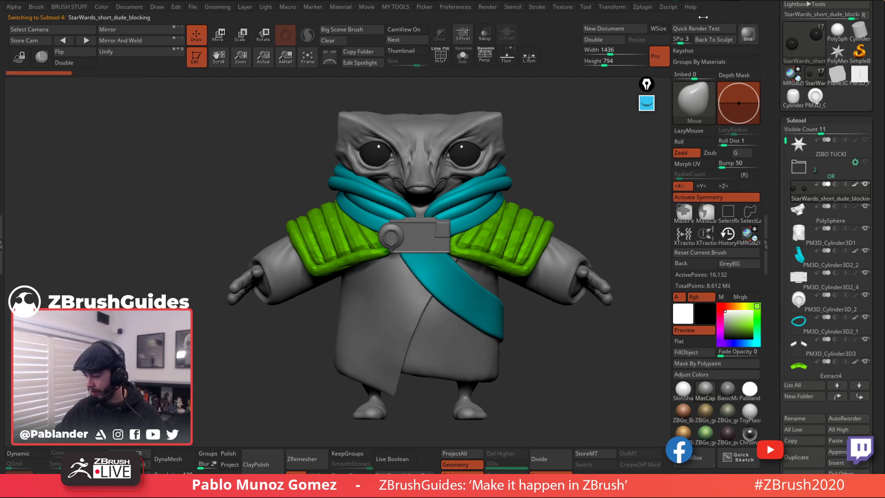